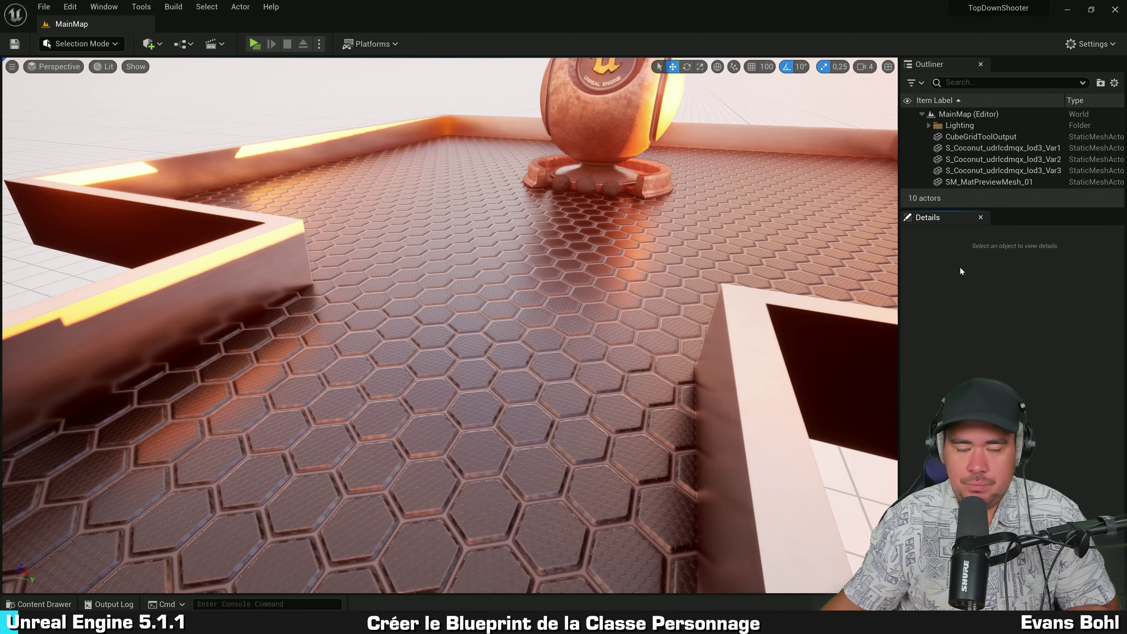
Create a new folder named Core inside TopDownShooter in the Content Drawer
key(ctrl+space)
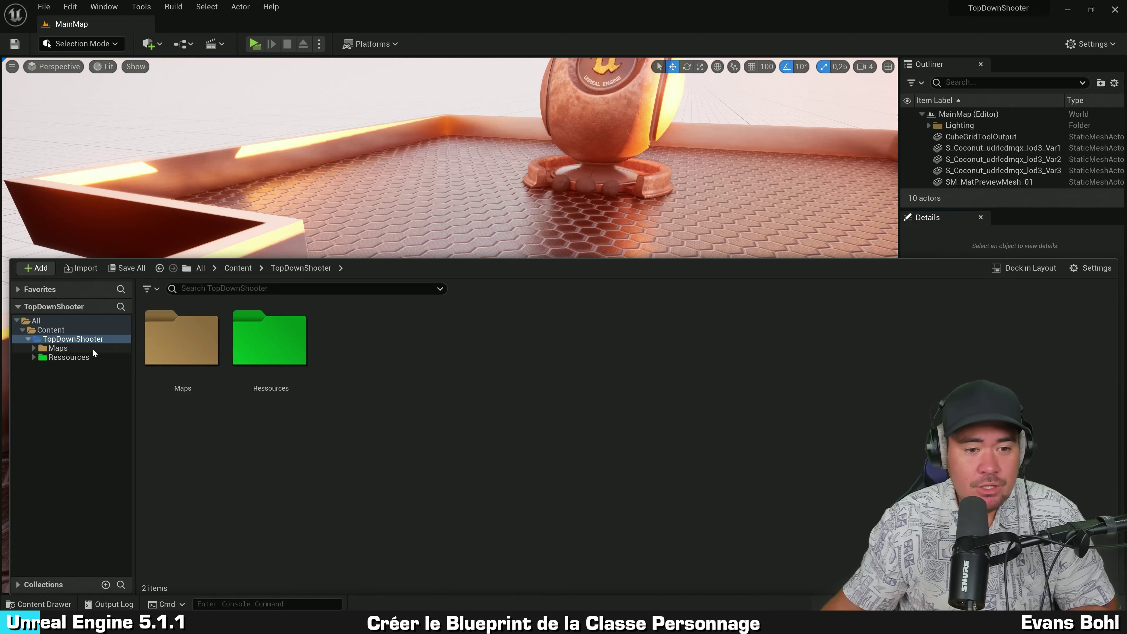
click(79, 340)
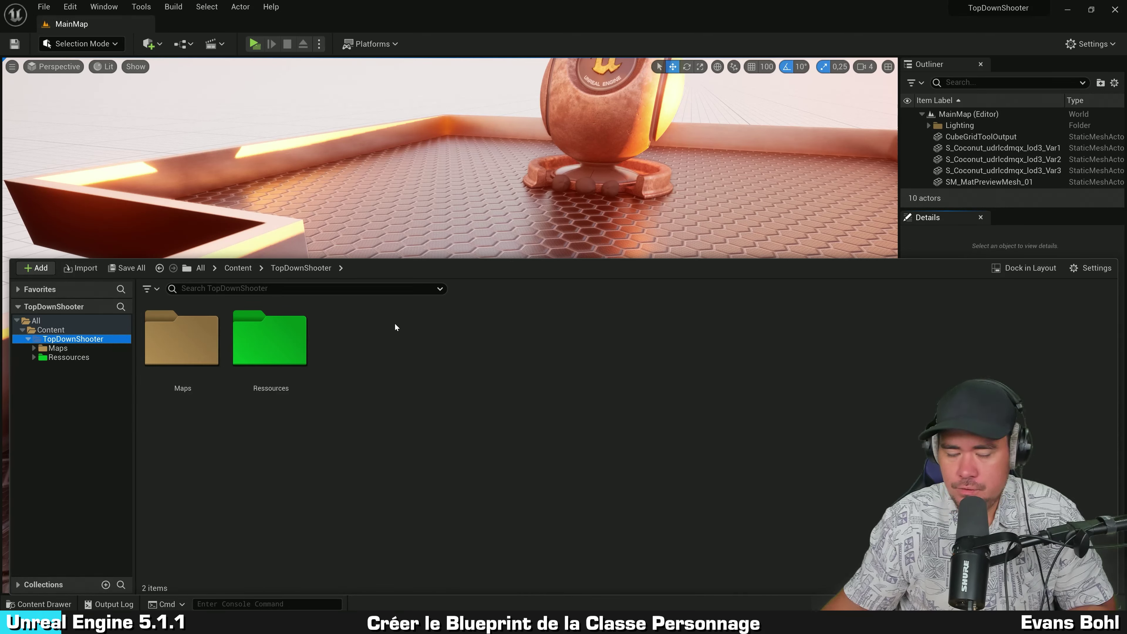
right_click(346, 324)
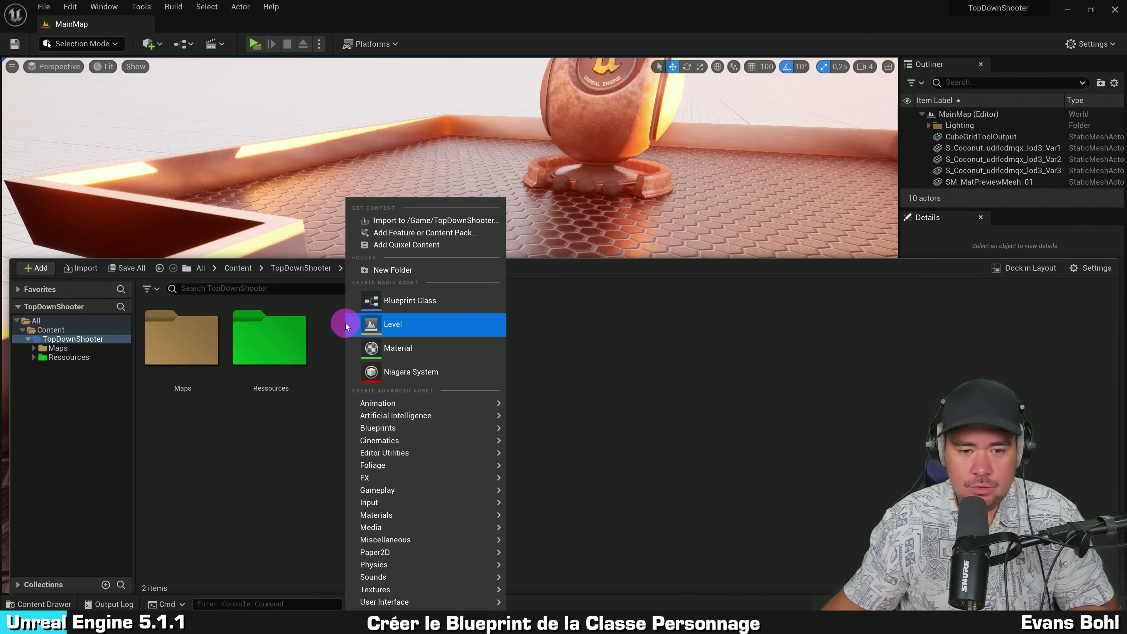
click(410, 270)
text(Core)
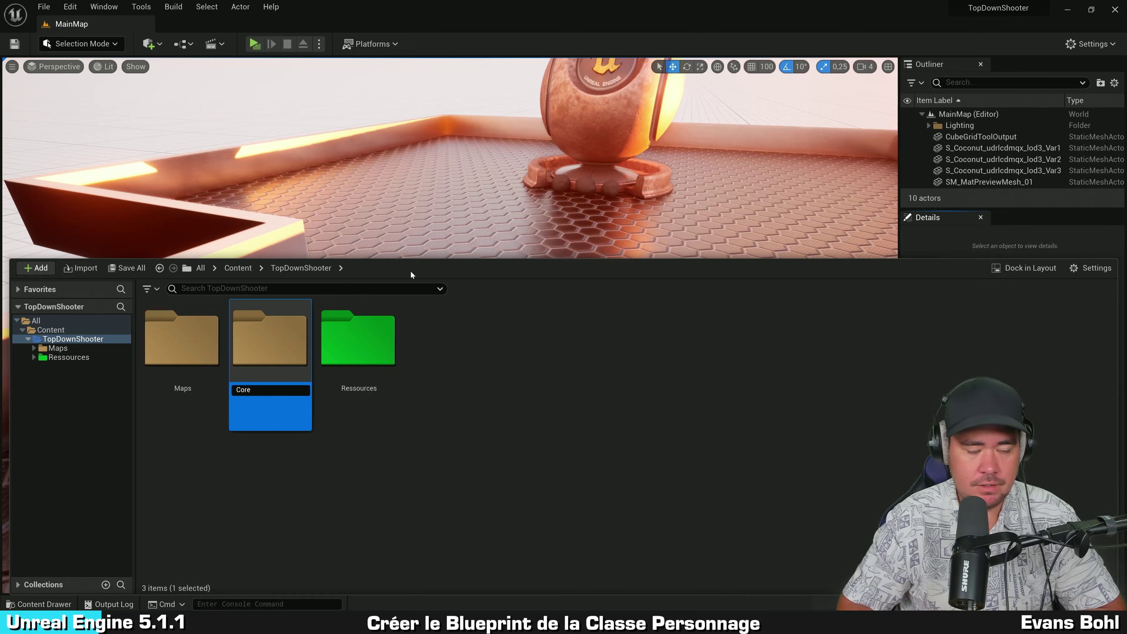
key(Return)
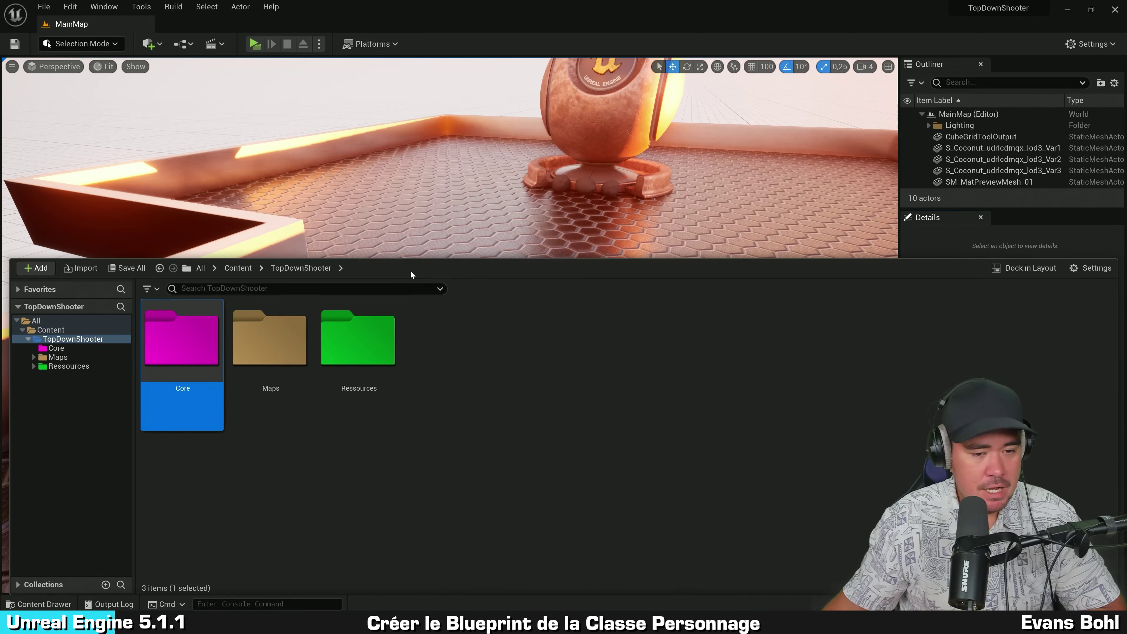
Open the Core folder, then return to TopDownShooter
click(194, 345)
double_click(195, 345)
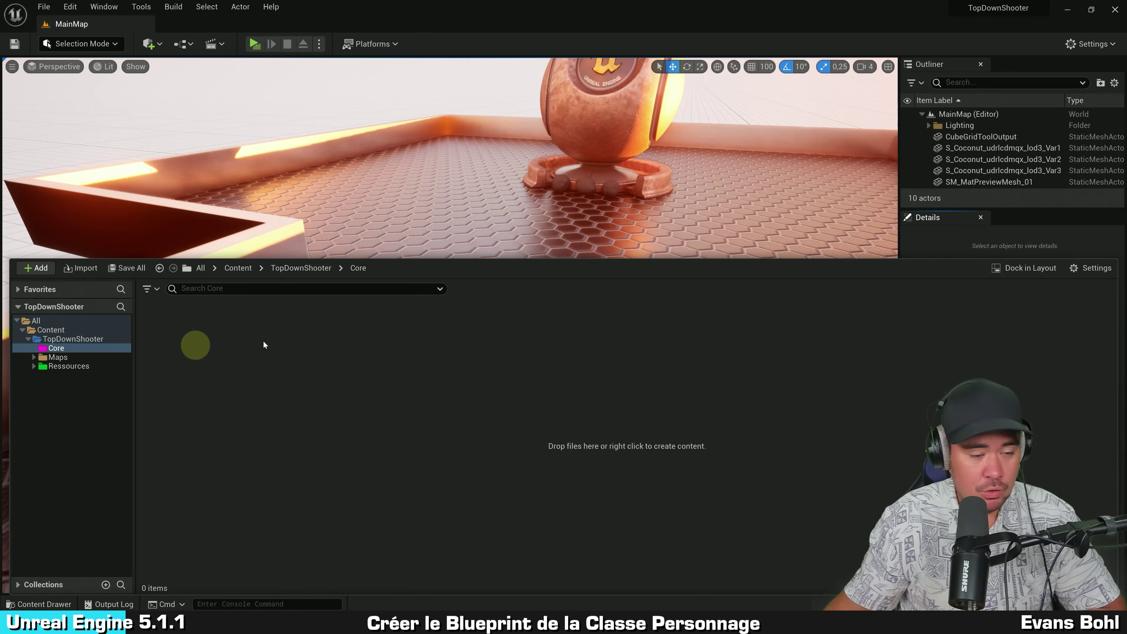
key(alt+Left)
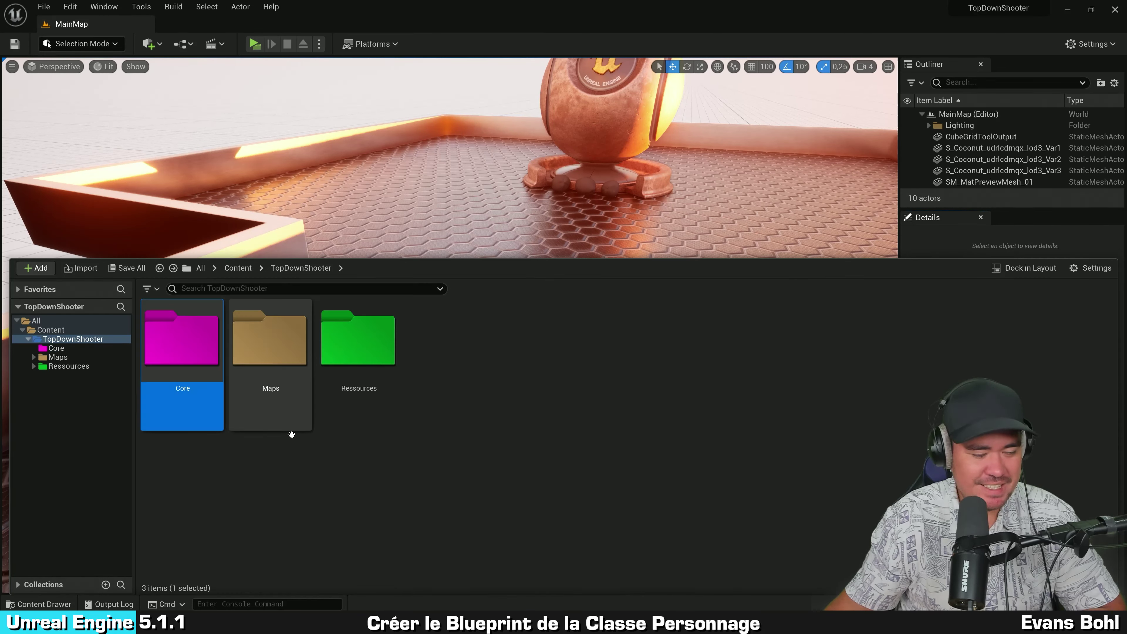
click(300, 485)
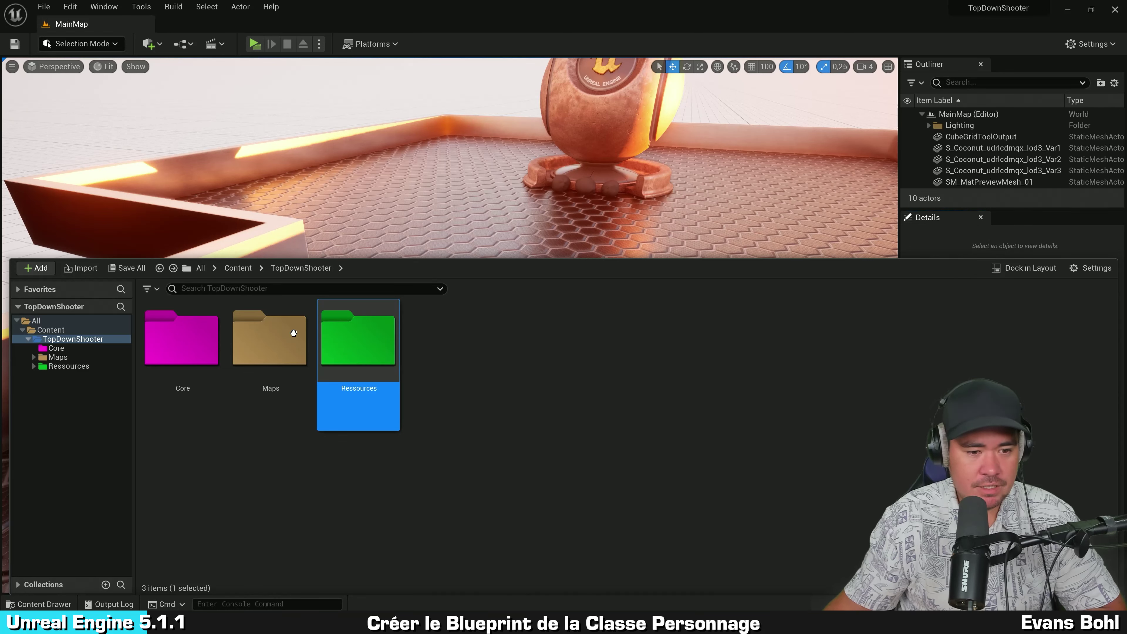
Give the Core folder a lighter pink custom colour and close the drawer
right_click(167, 327)
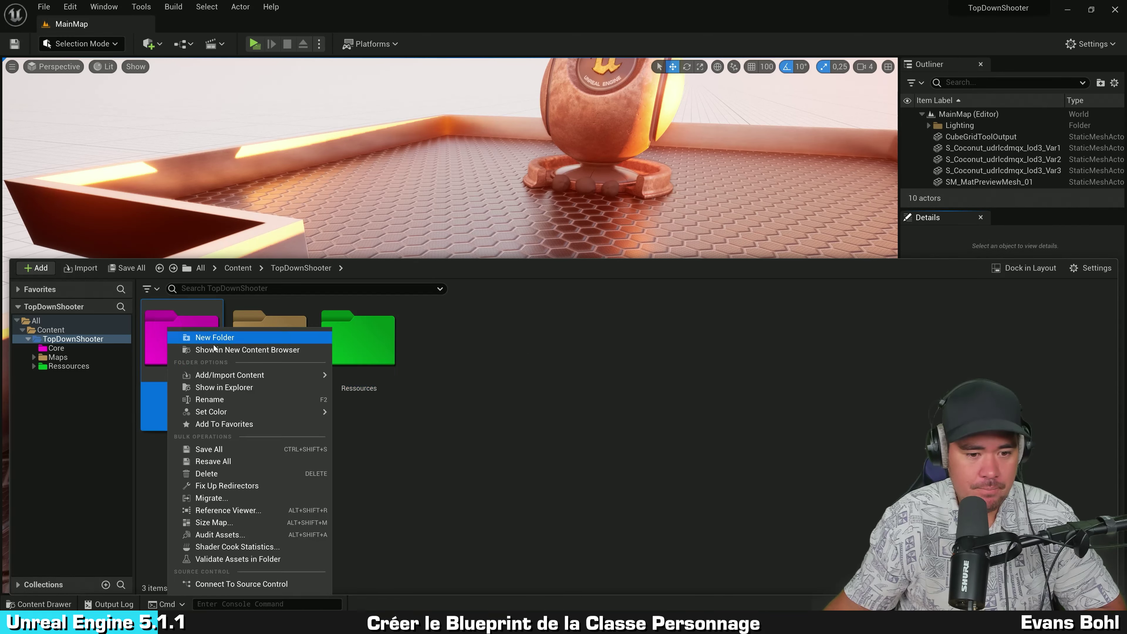
mouse_move(242, 408)
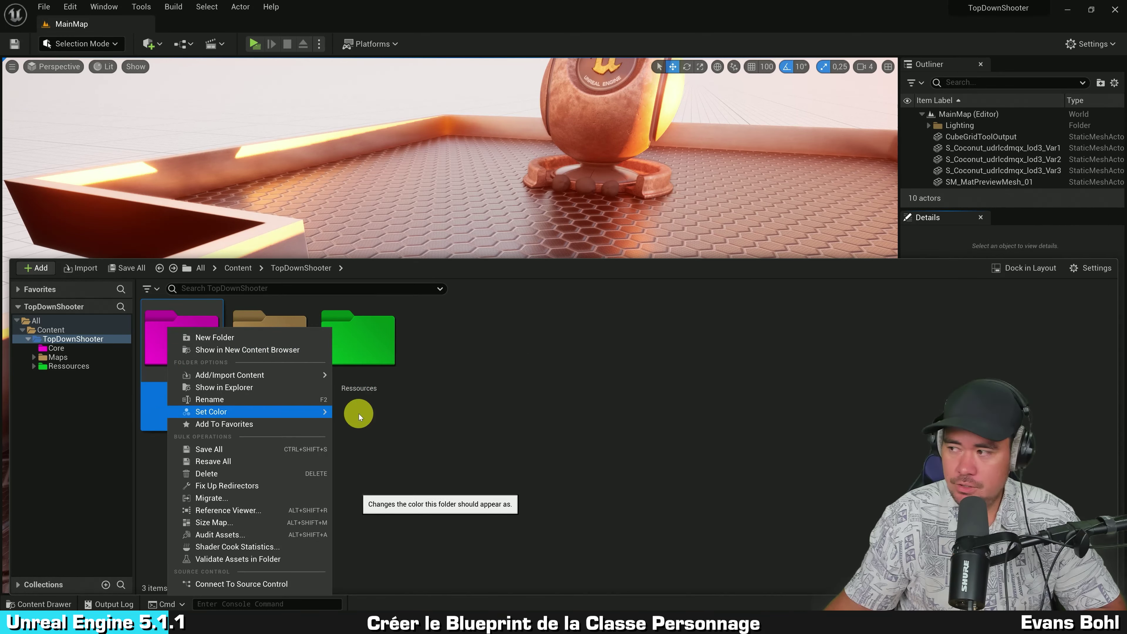
click(352, 416)
mouse_move(429, 429)
mouse_down()
mouse_move(410, 438)
mouse_move(453, 404)
mouse_up()
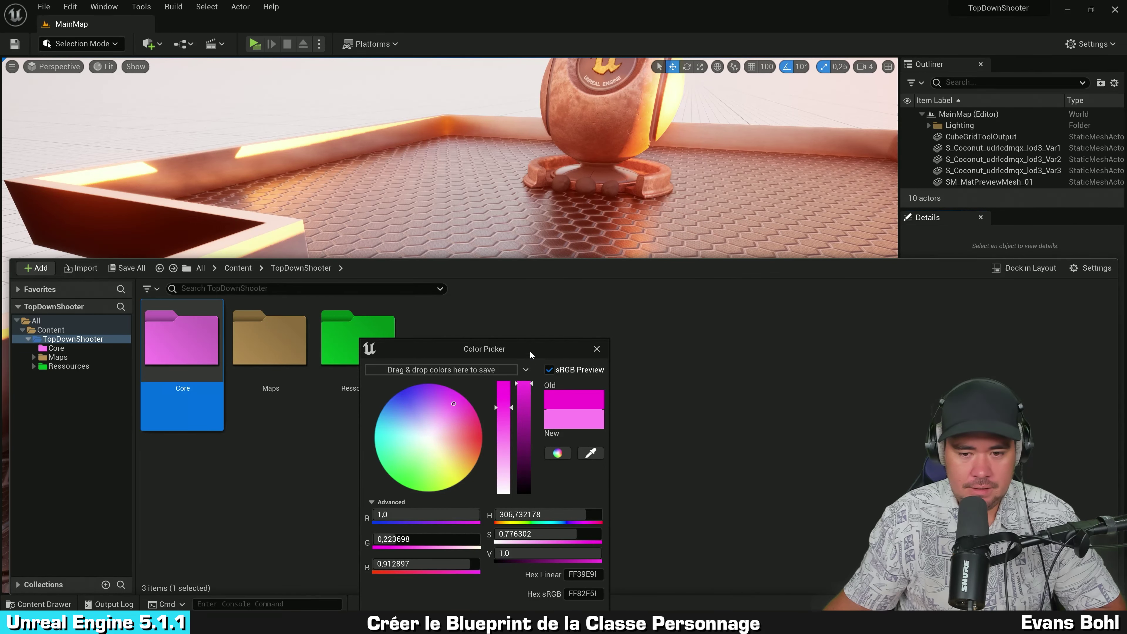
drag(530, 350, 520, 201)
click(514, 470)
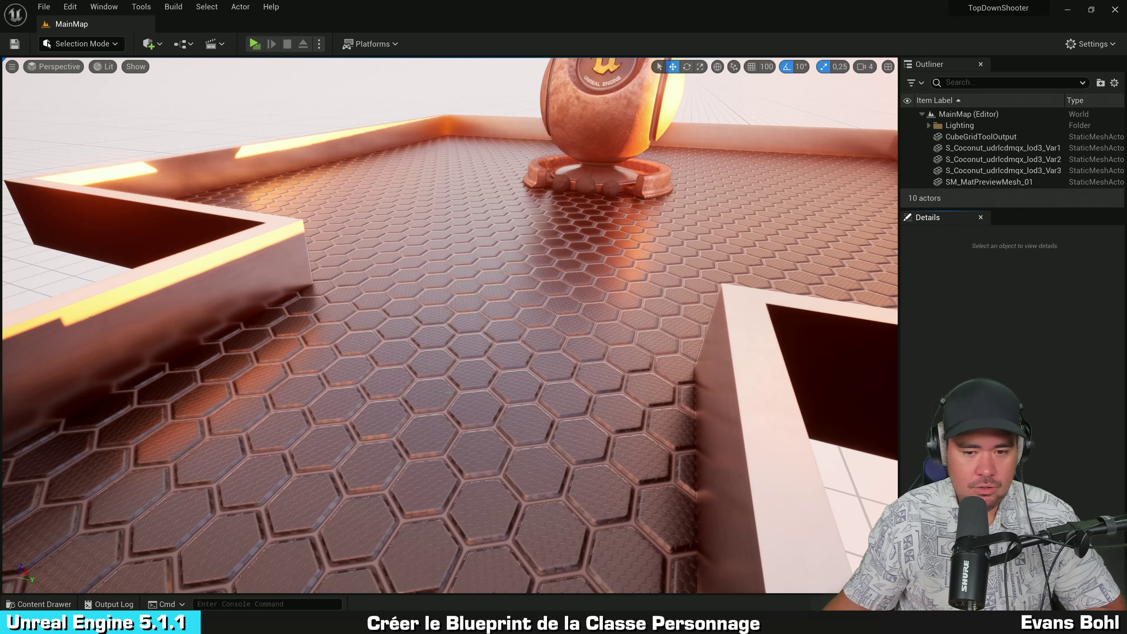
click(489, 174)
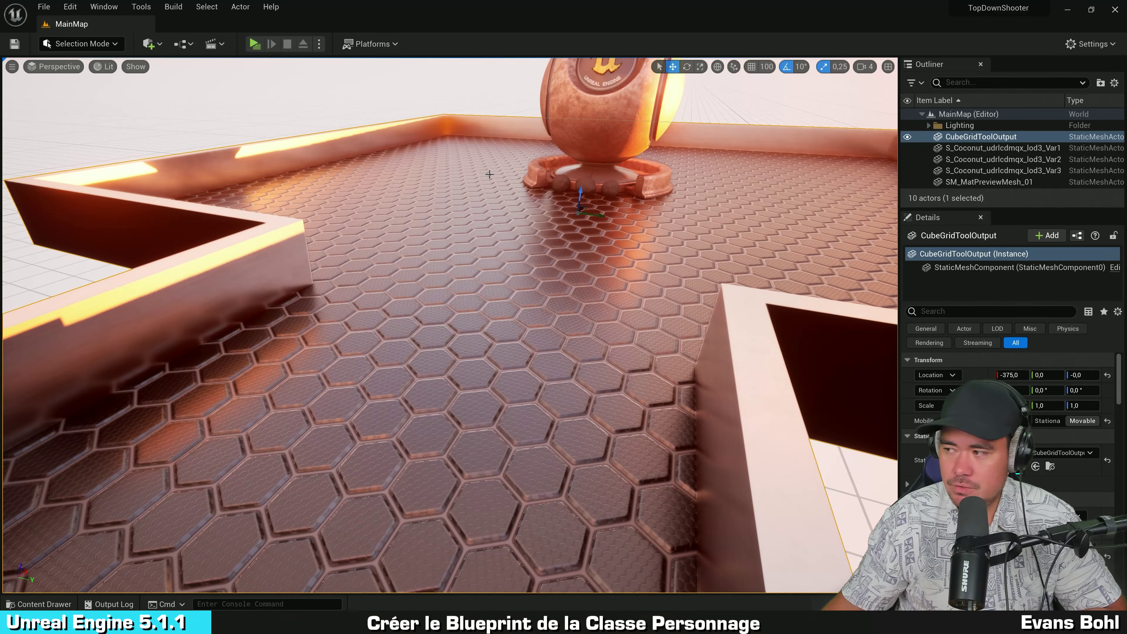
Open the empty Core folder and start a new Blueprint Class there
key(ctrl+space)
click(446, 372)
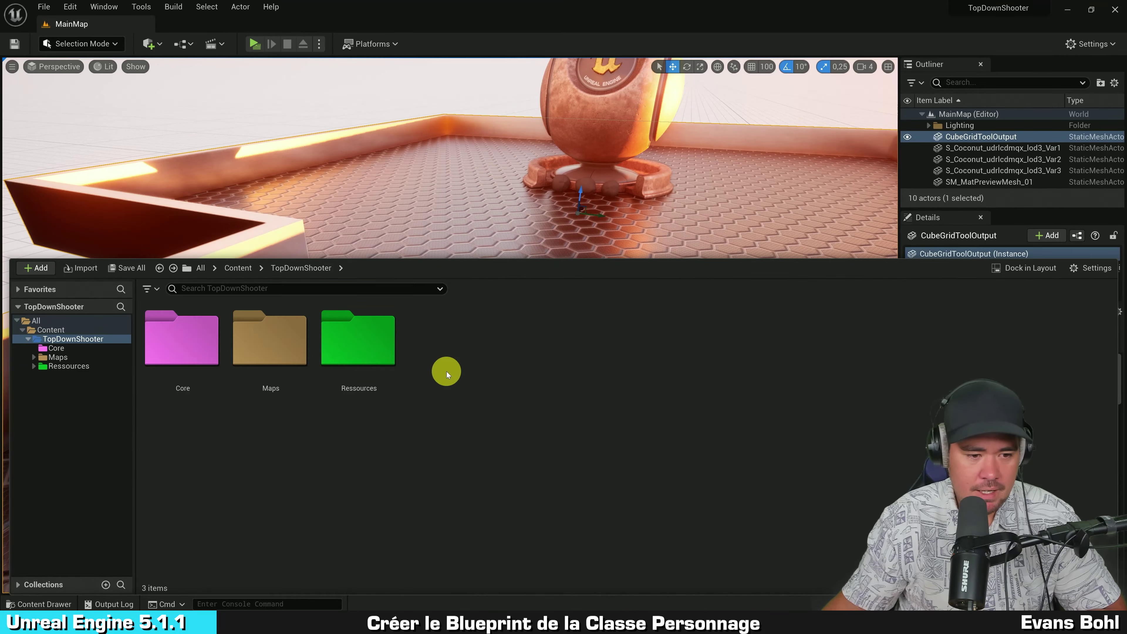
double_click(187, 348)
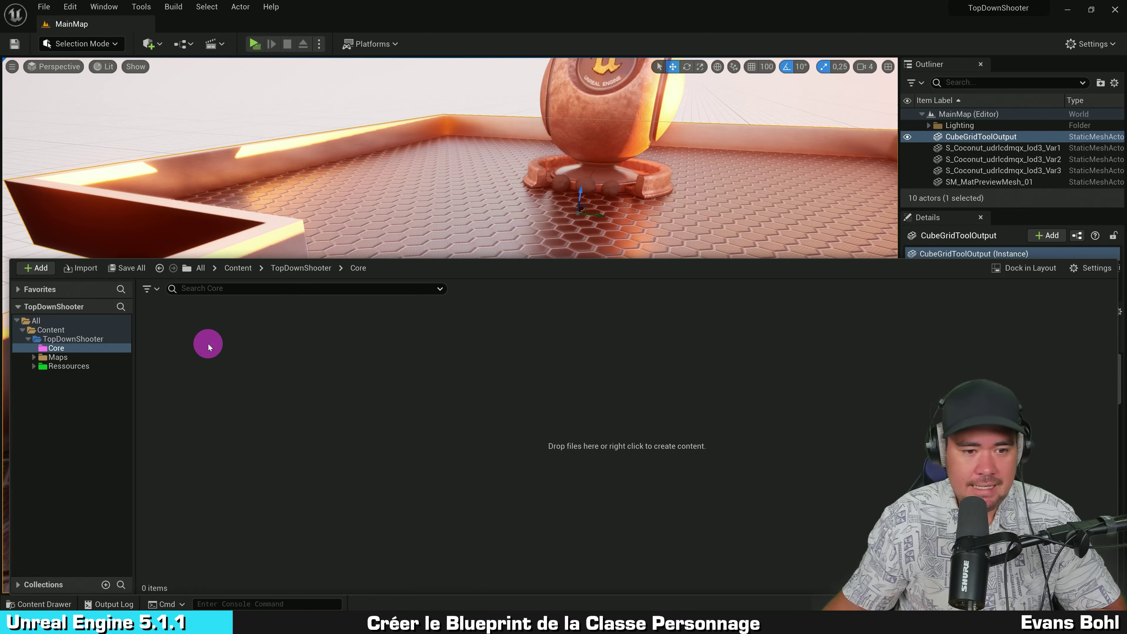
right_click(209, 348)
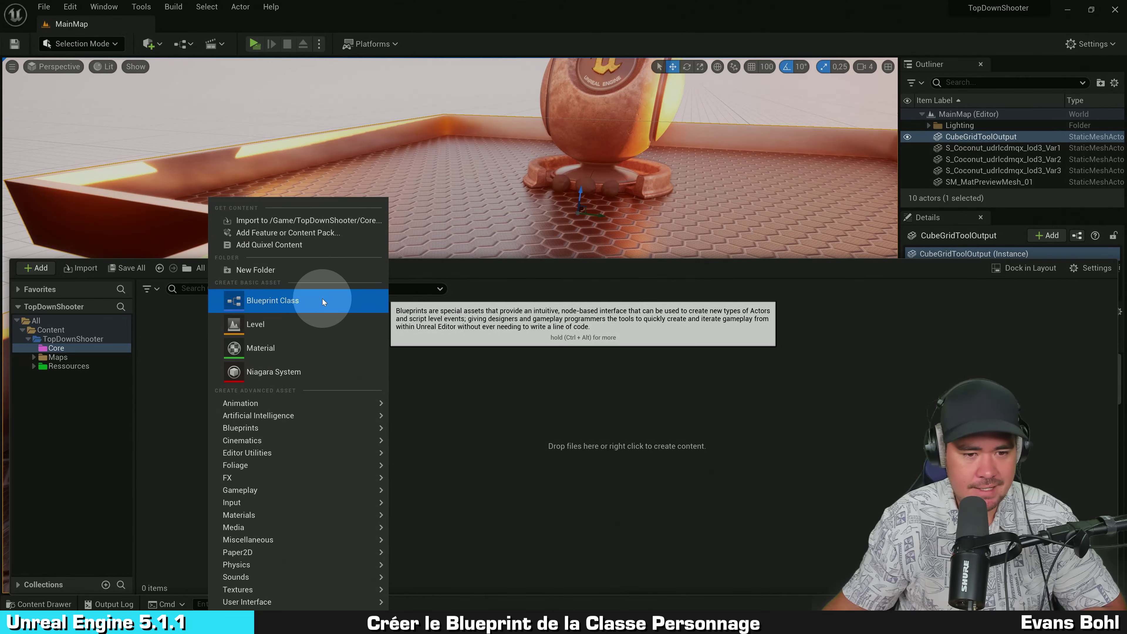
click(258, 291)
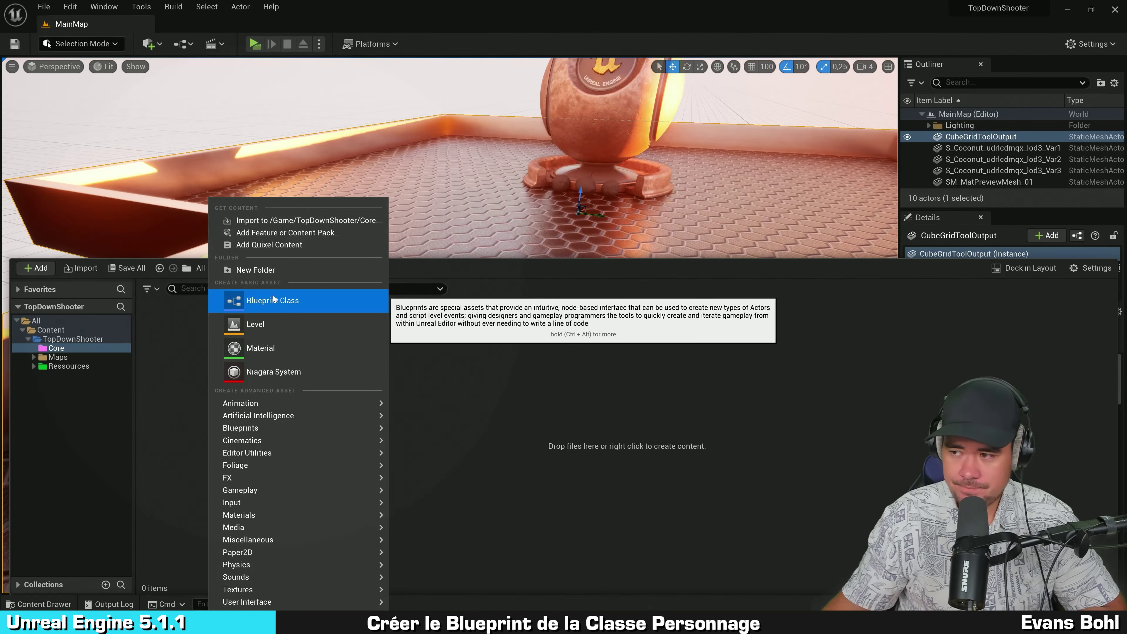
click(273, 298)
drag(529, 188, 494, 117)
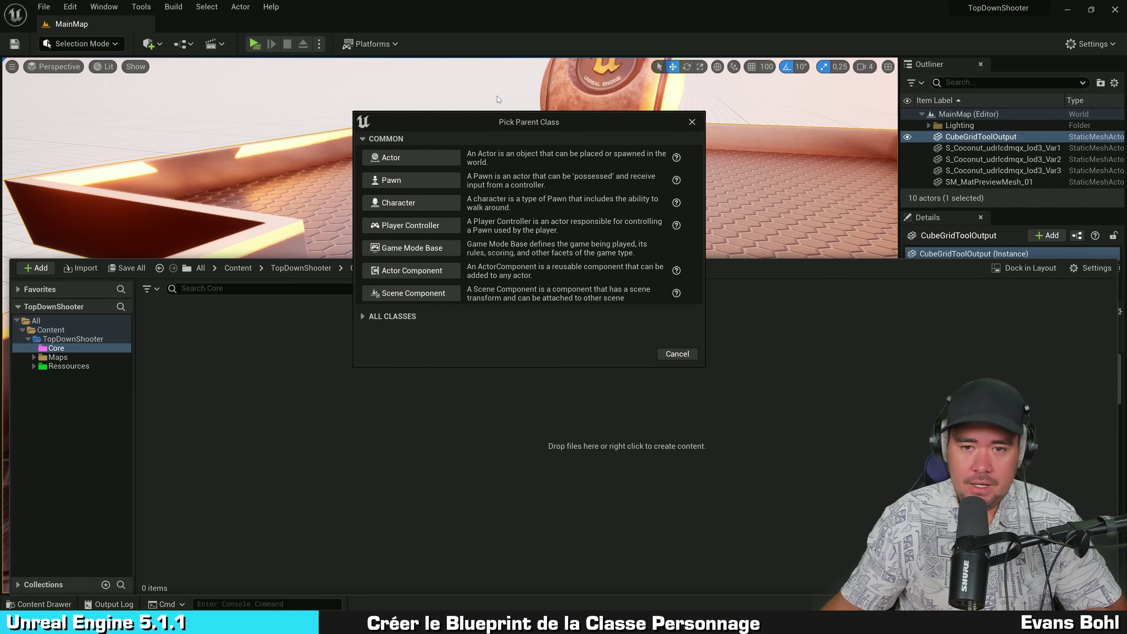
Expand the All Classes list of parent classes and scroll through it
click(516, 123)
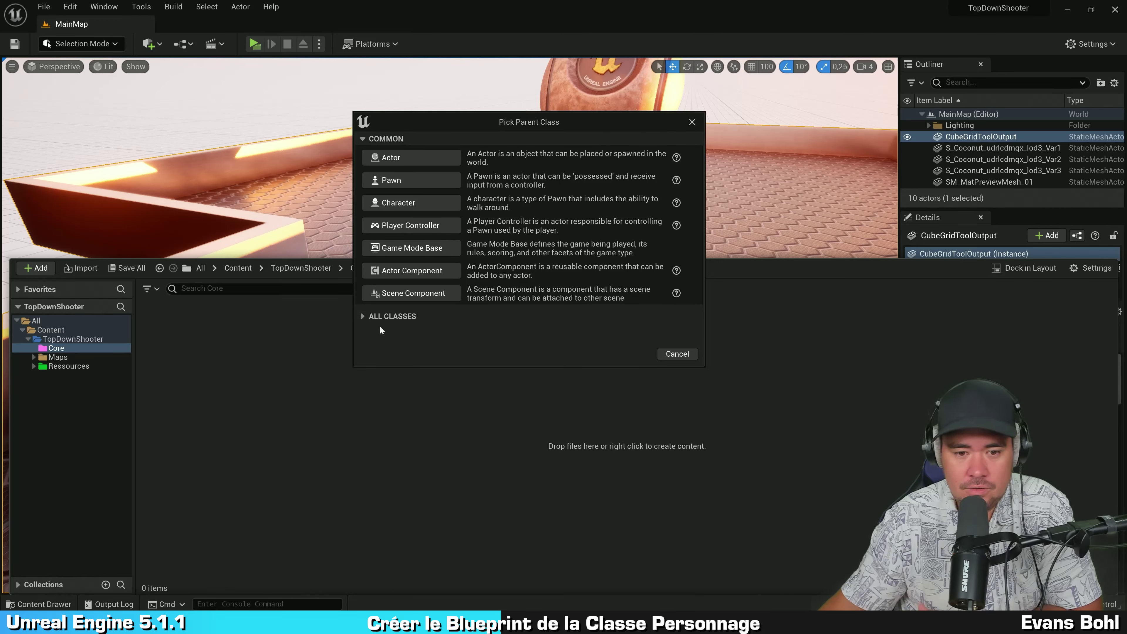
click(364, 317)
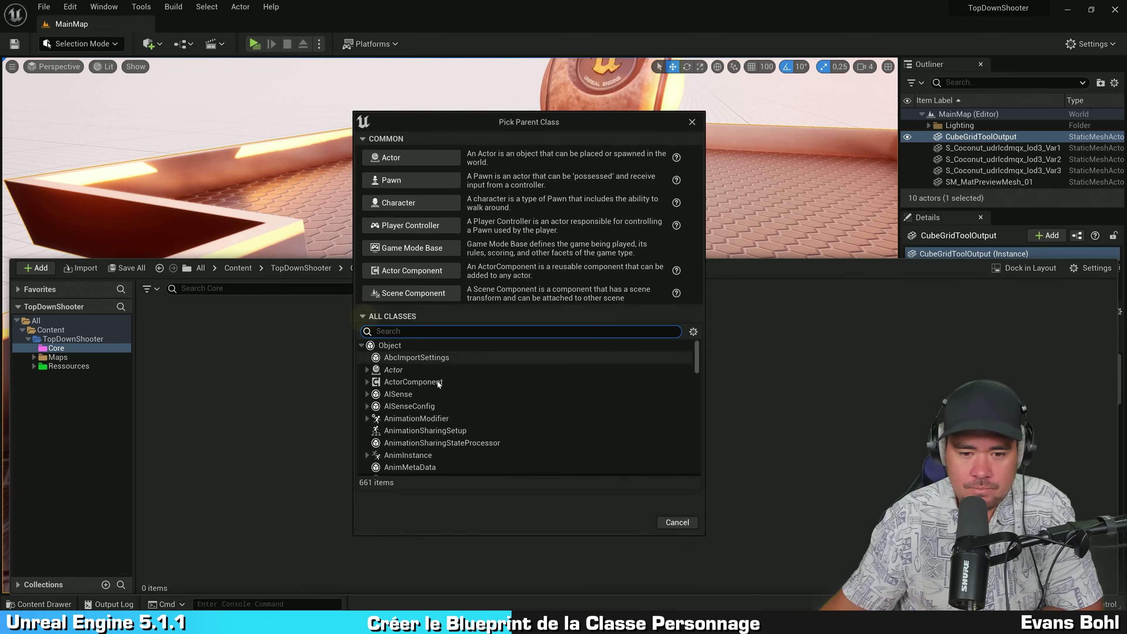
scroll(438, 381, down, 3)
scroll(467, 378, down, 4)
scroll(467, 380, down, 5)
scroll(467, 377, down, 5)
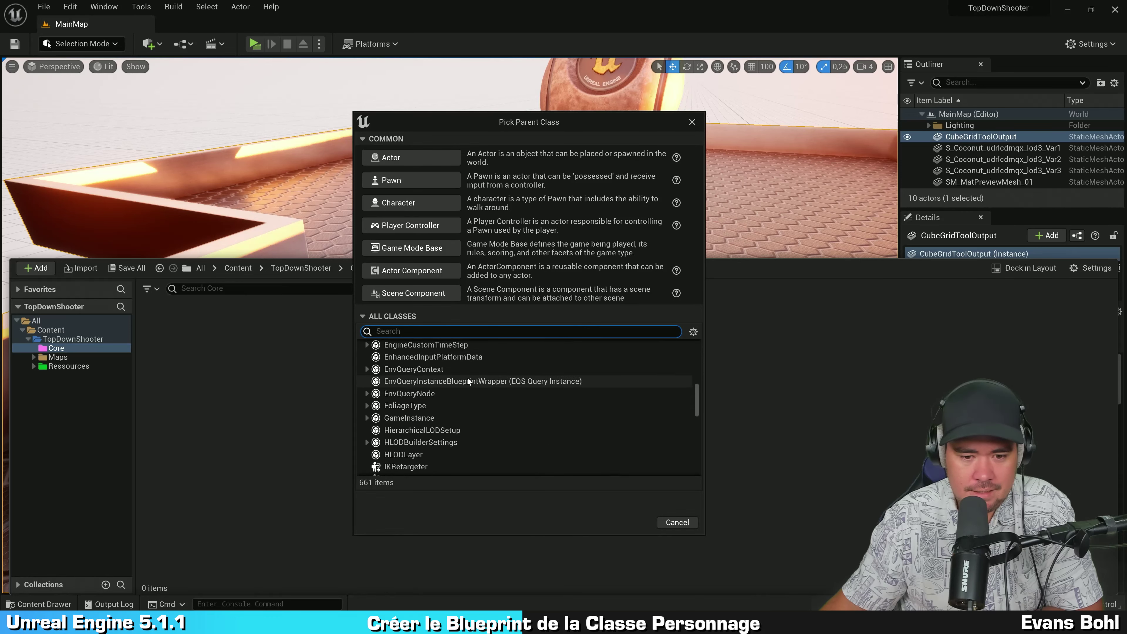
scroll(468, 377, down, 5)
scroll(468, 377, down, 5)
scroll(467, 377, down, 5)
scroll(468, 376, down, 5)
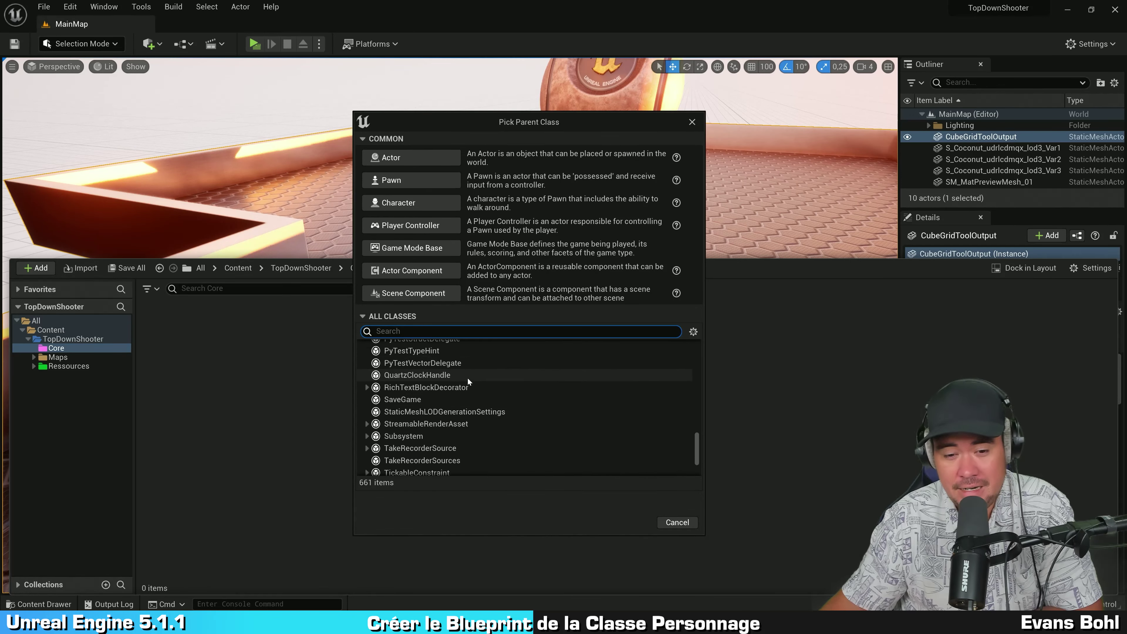
scroll(468, 377, down, 5)
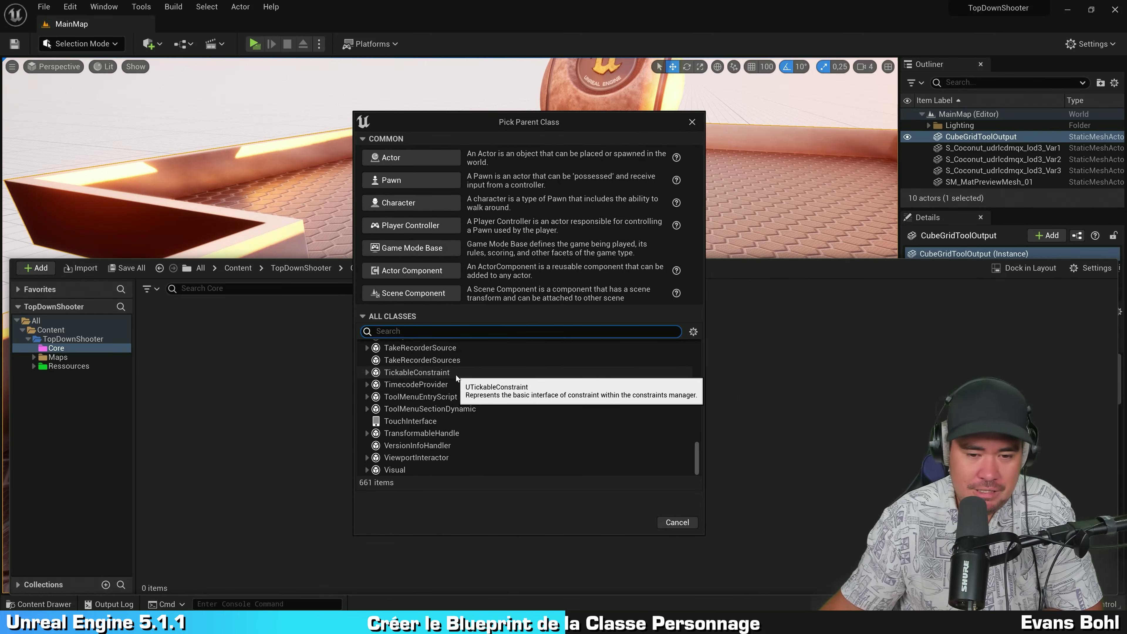
Collapse All Classes and base the new Blueprint on the Character class
scroll(460, 374, up, 15)
scroll(460, 374, up, 15)
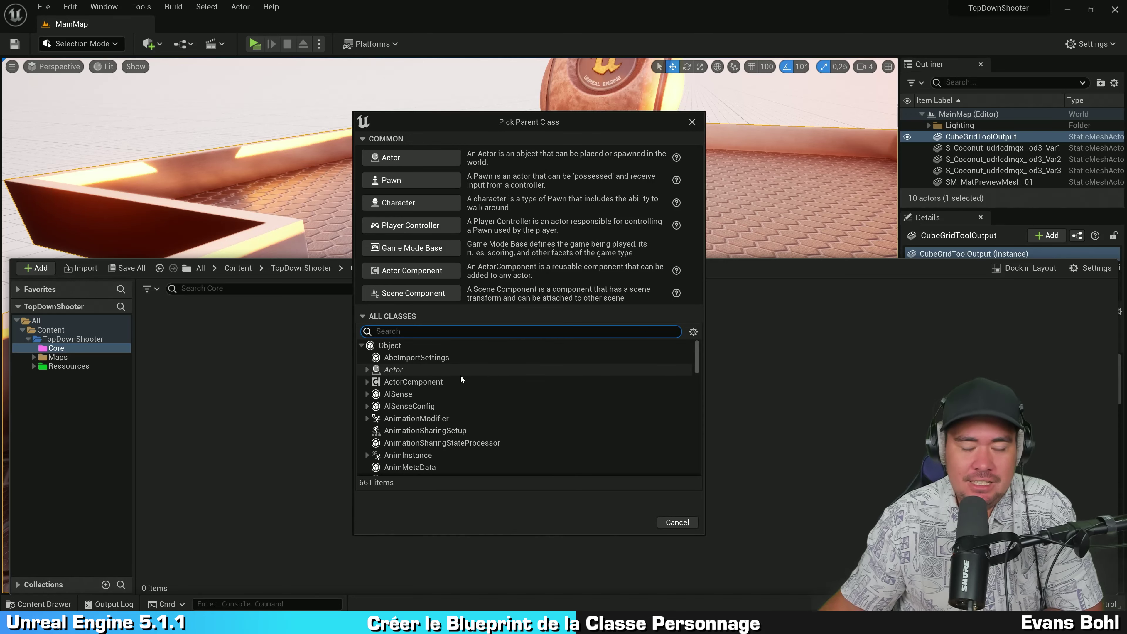
click(361, 318)
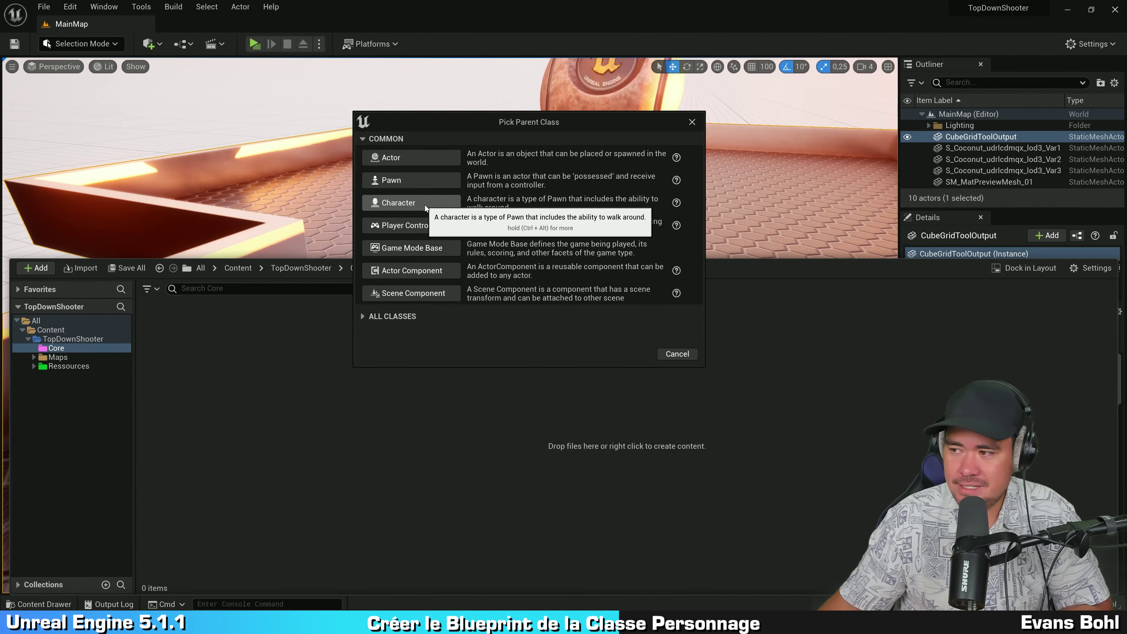
click(424, 205)
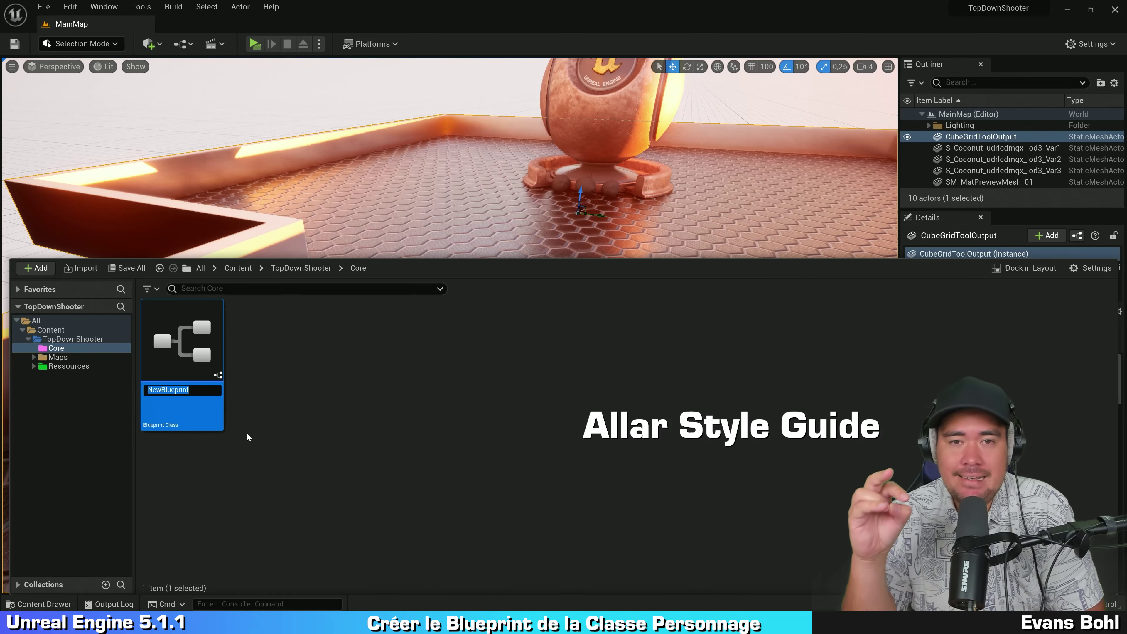
Rename the new Blueprint to BP_Character and save all modified assets
key(ctrl+v)
key(ctrl+a)
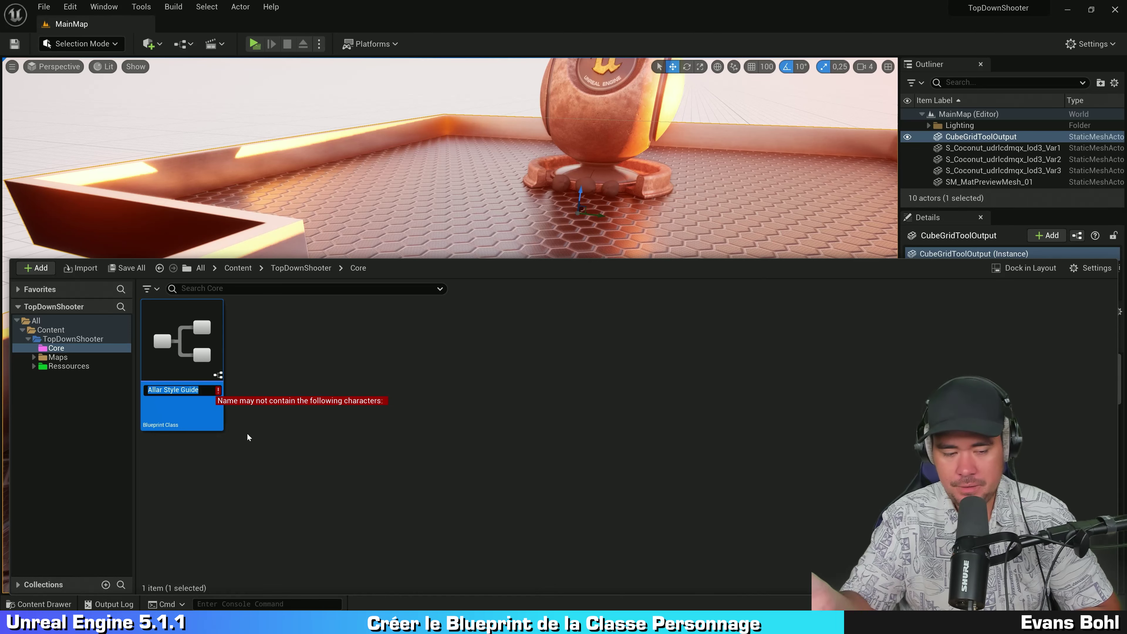
text(BP_)
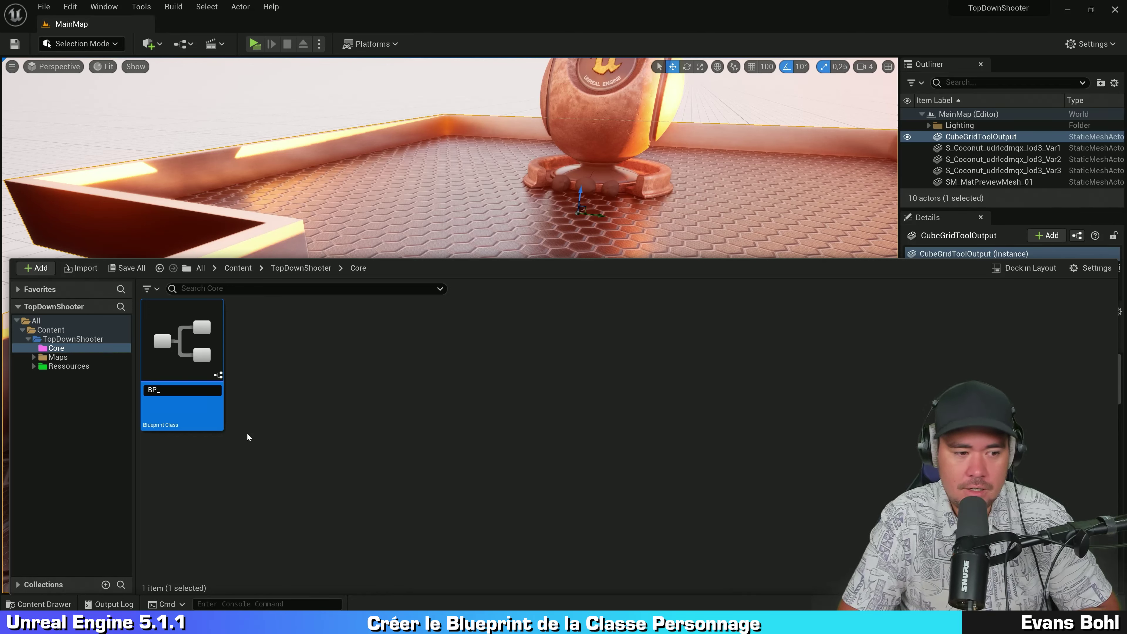
text(Character)
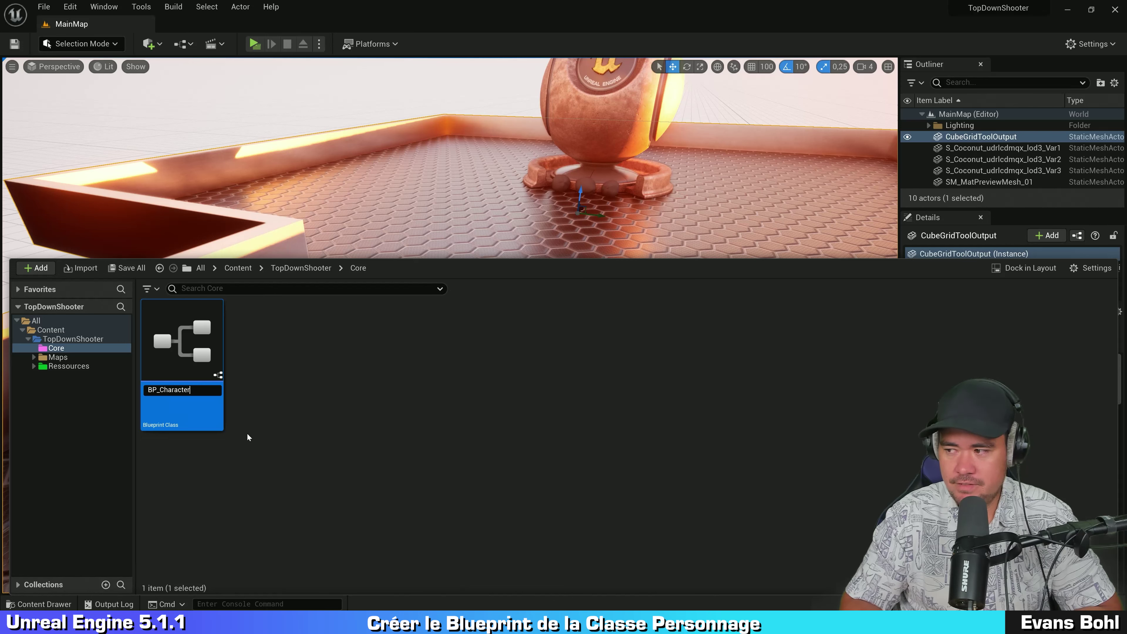
key(Return)
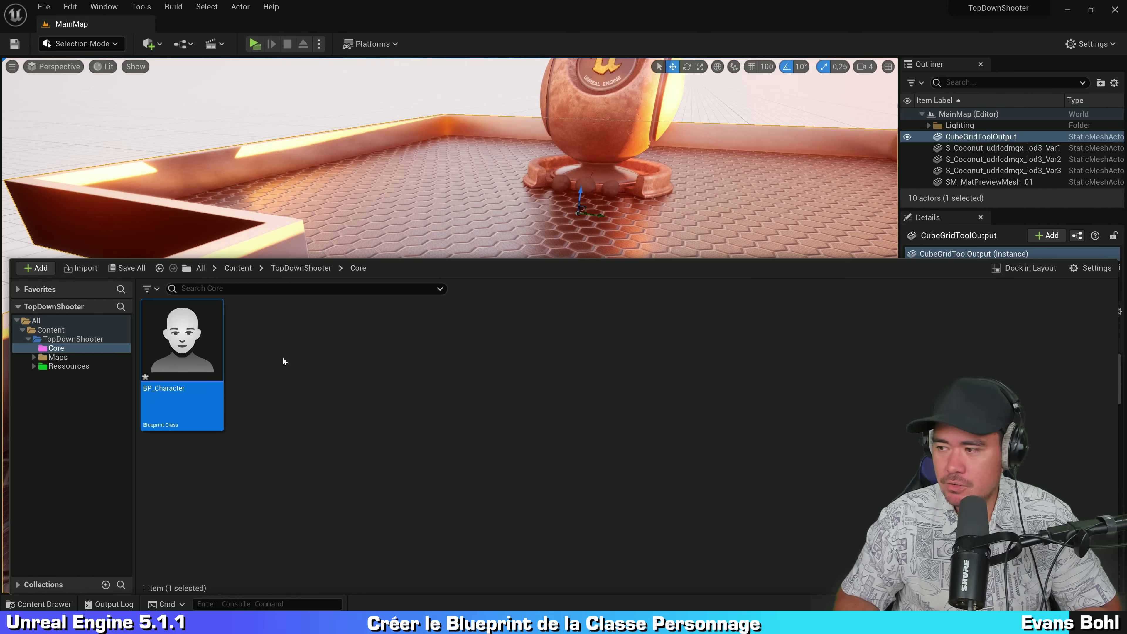
click(285, 354)
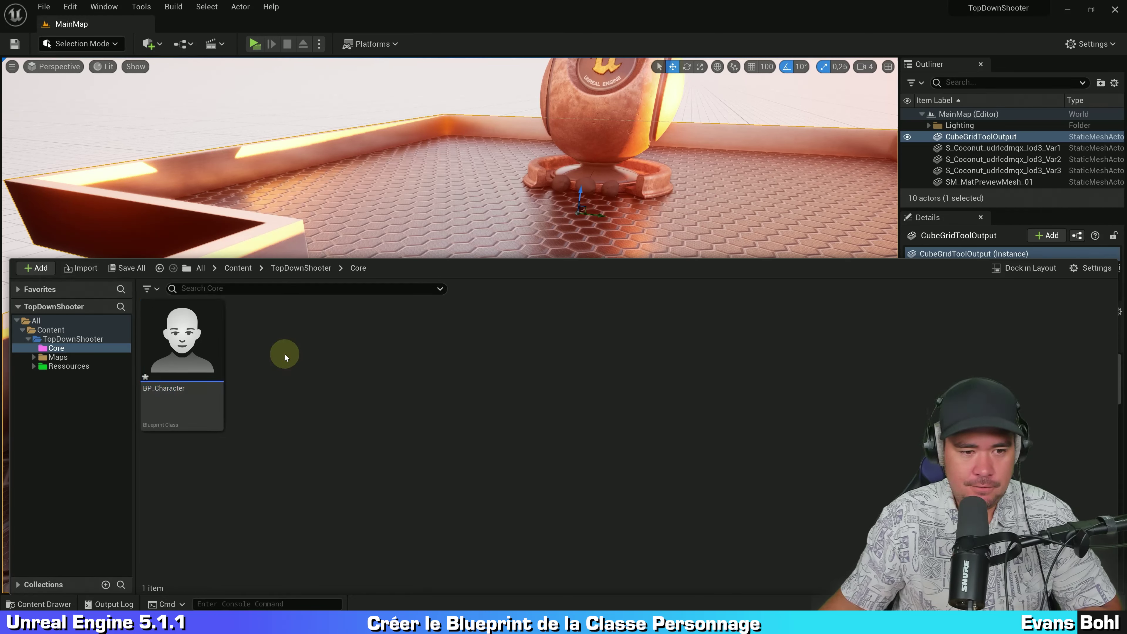
click(136, 268)
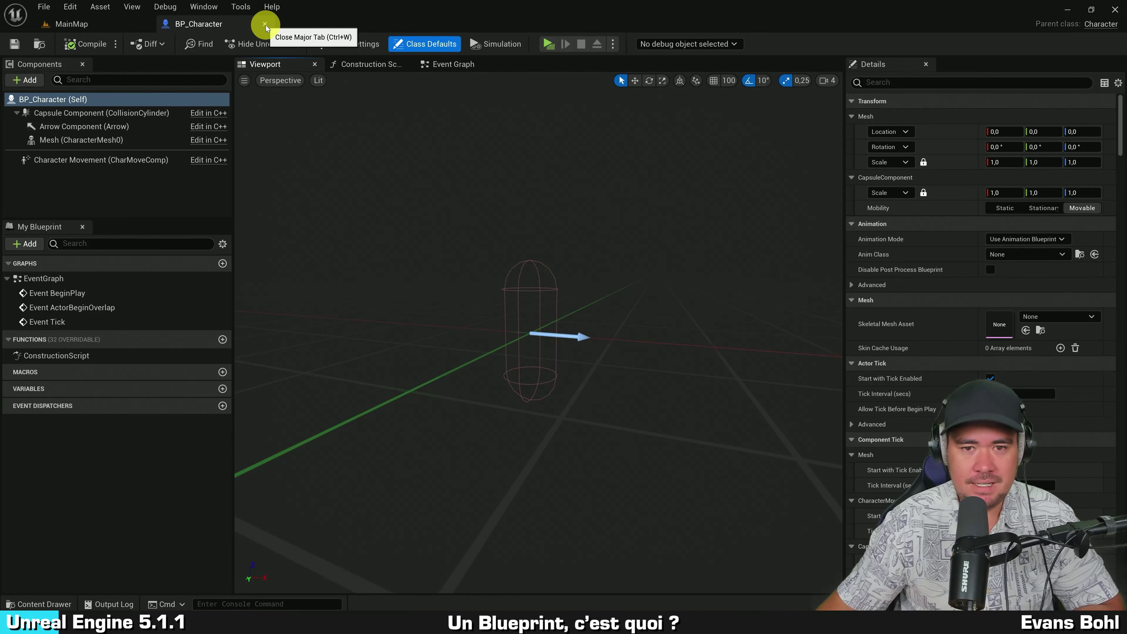
click(266, 25)
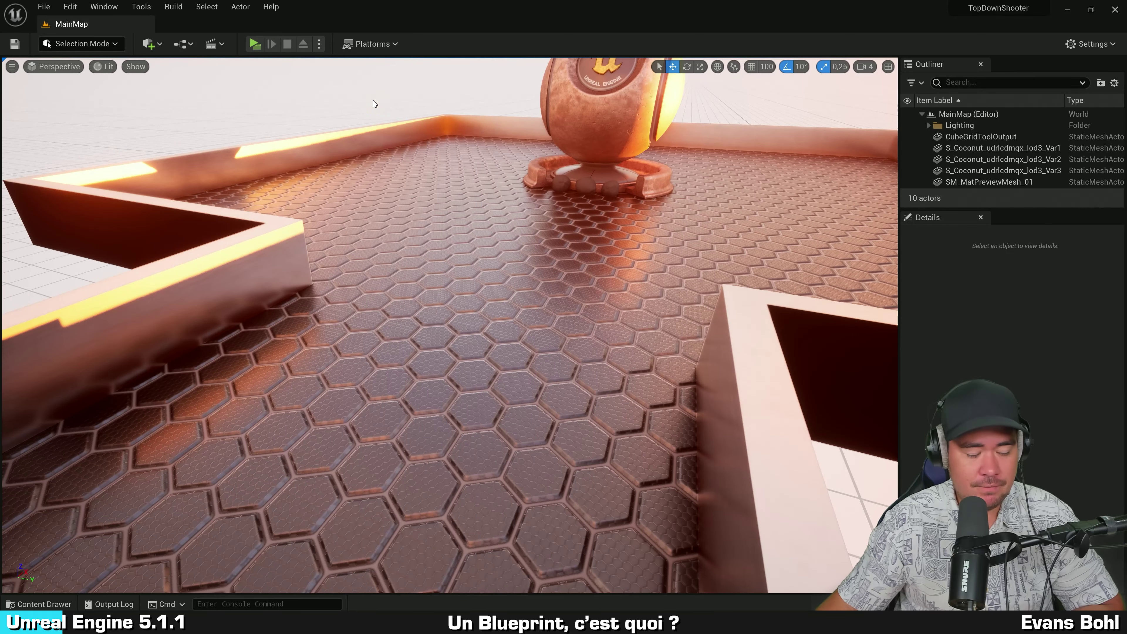
key(ctrl+space)
click(355, 333)
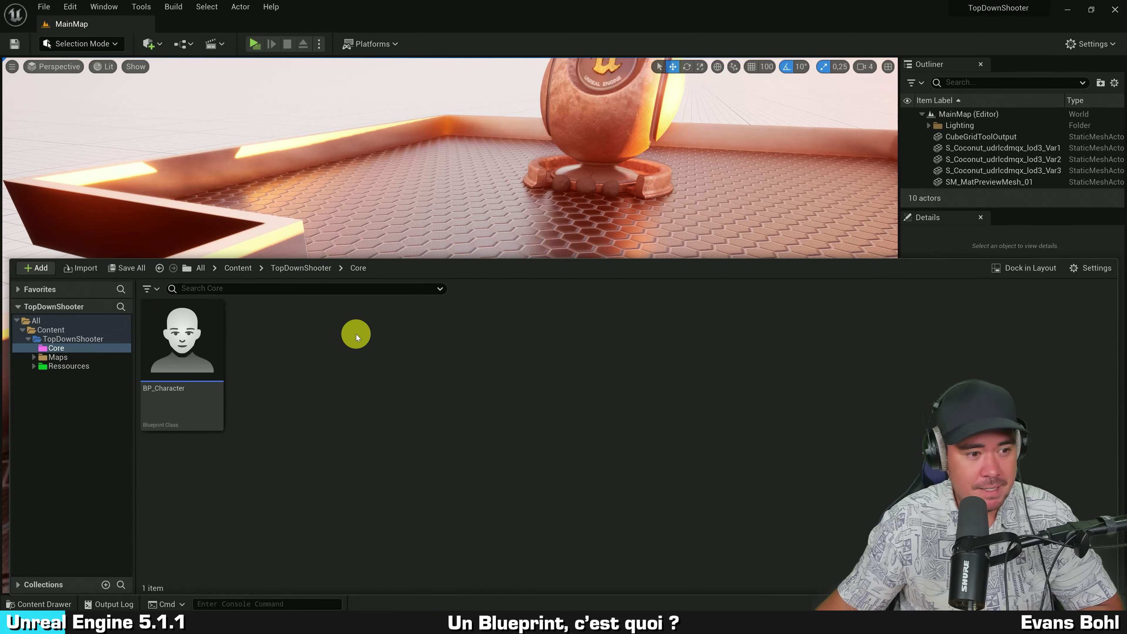
Open BP_Character and scroll through its default properties in the data-only editor
double_click(205, 357)
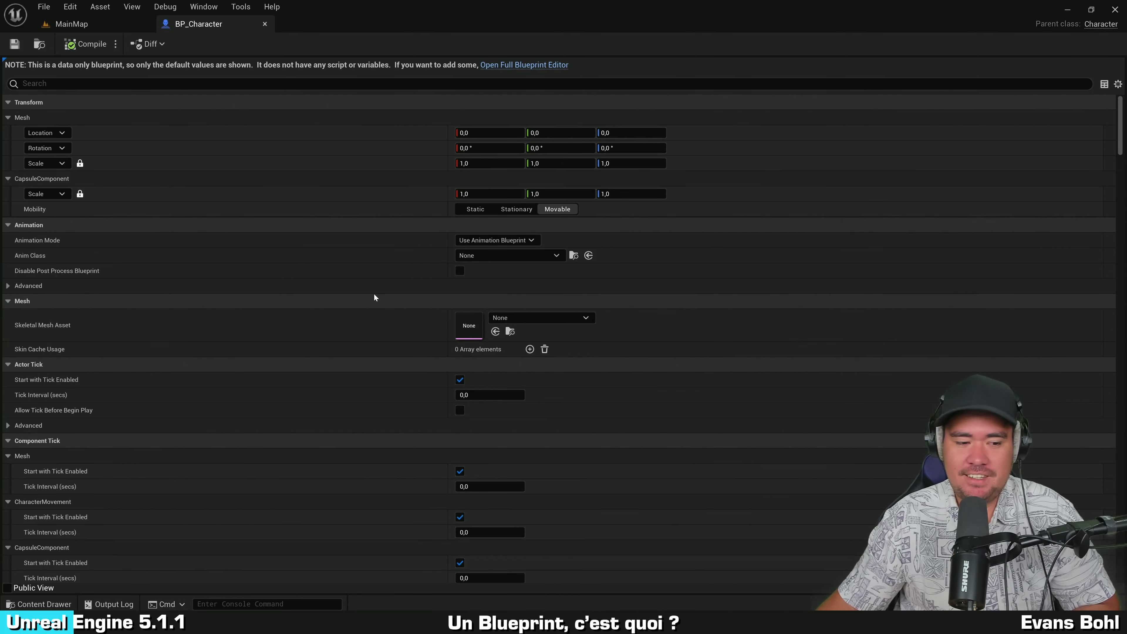
scroll(387, 207, down, 4)
scroll(386, 207, down, 4)
scroll(387, 210, down, 3)
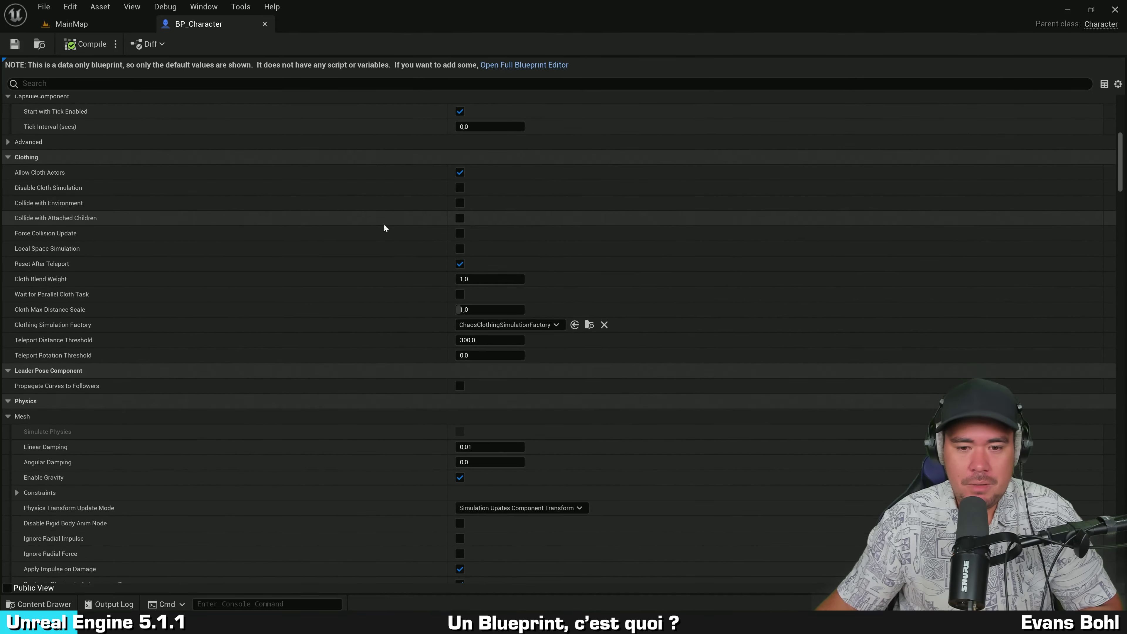
scroll(377, 222, up, 3)
scroll(377, 222, up, 4)
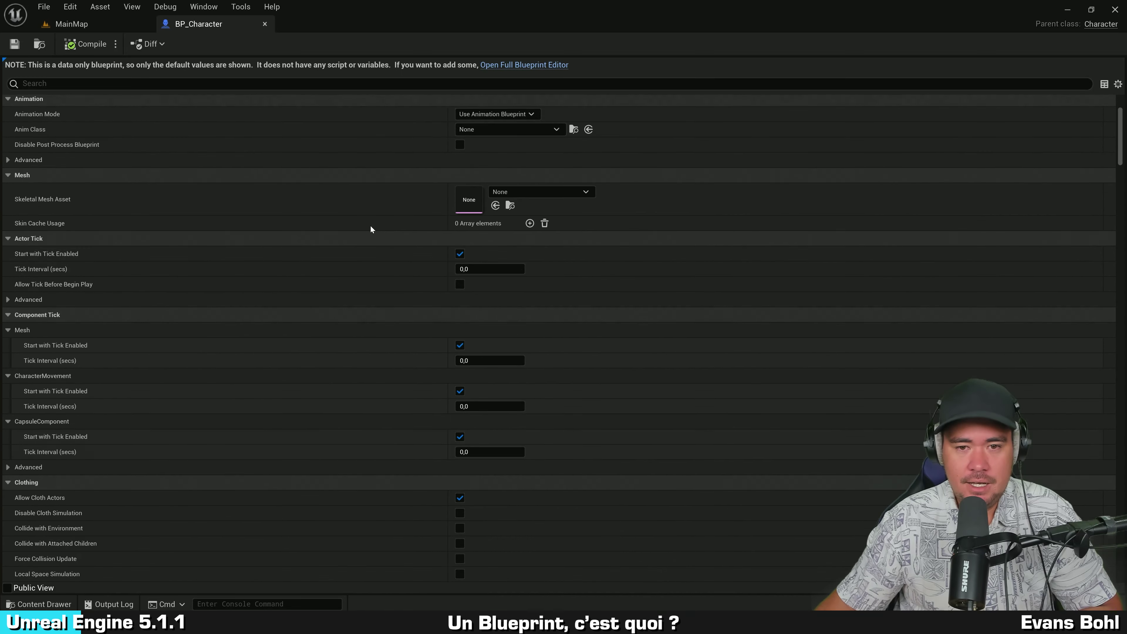
scroll(369, 224, up, 3)
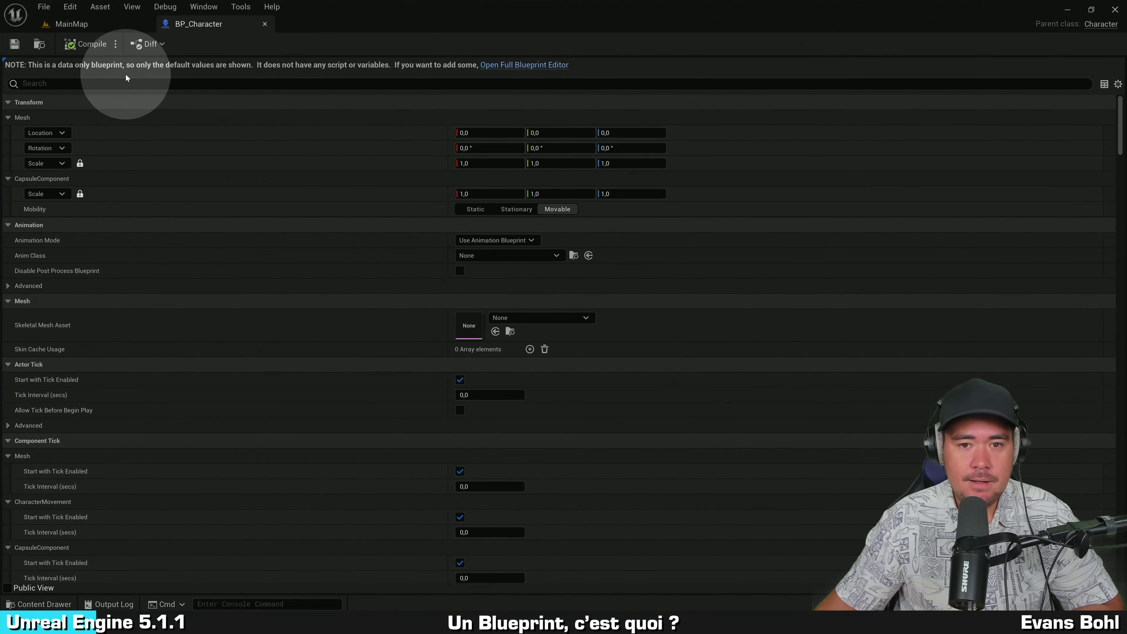
Switch BP_Character to the full Blueprint editor and orbit its capsule in the Viewport
click(530, 65)
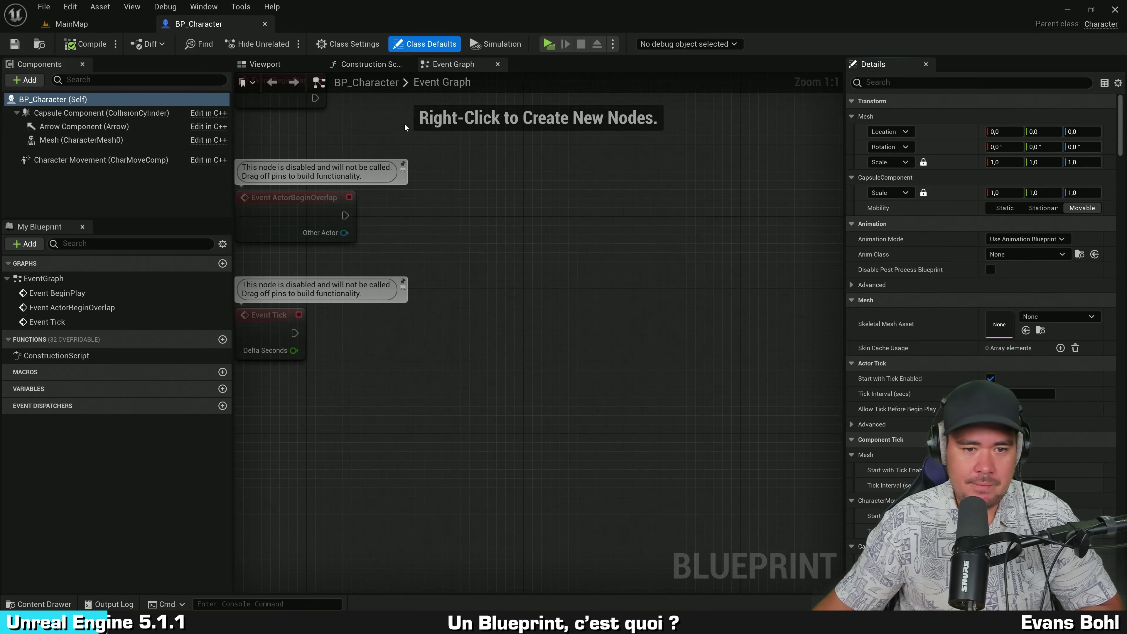
right_drag(471, 173, 511, 291)
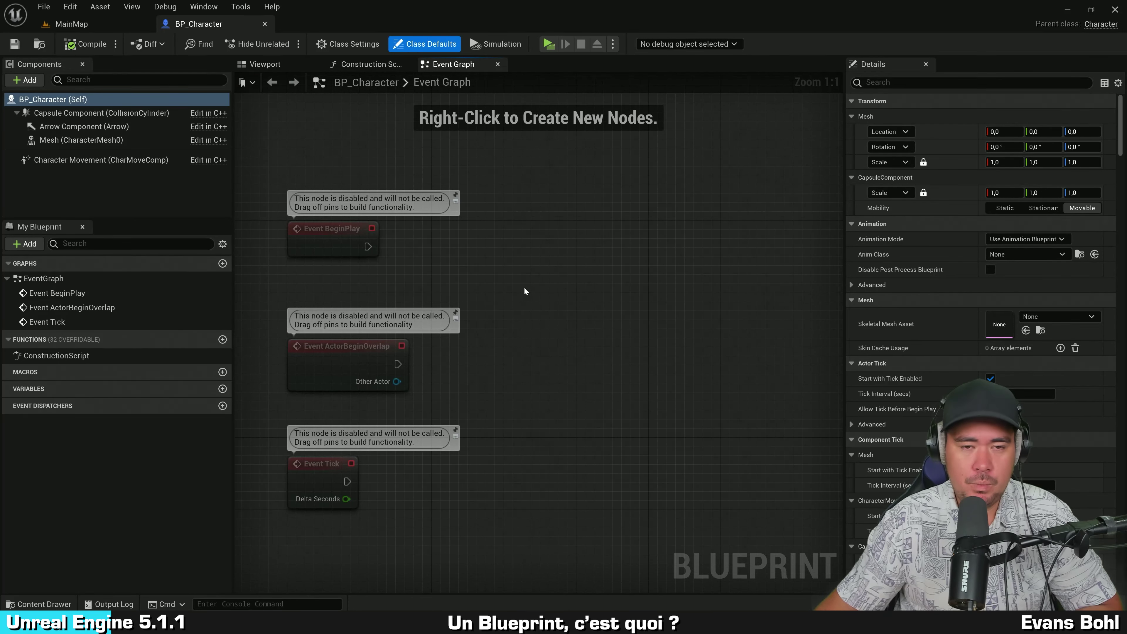
click(265, 64)
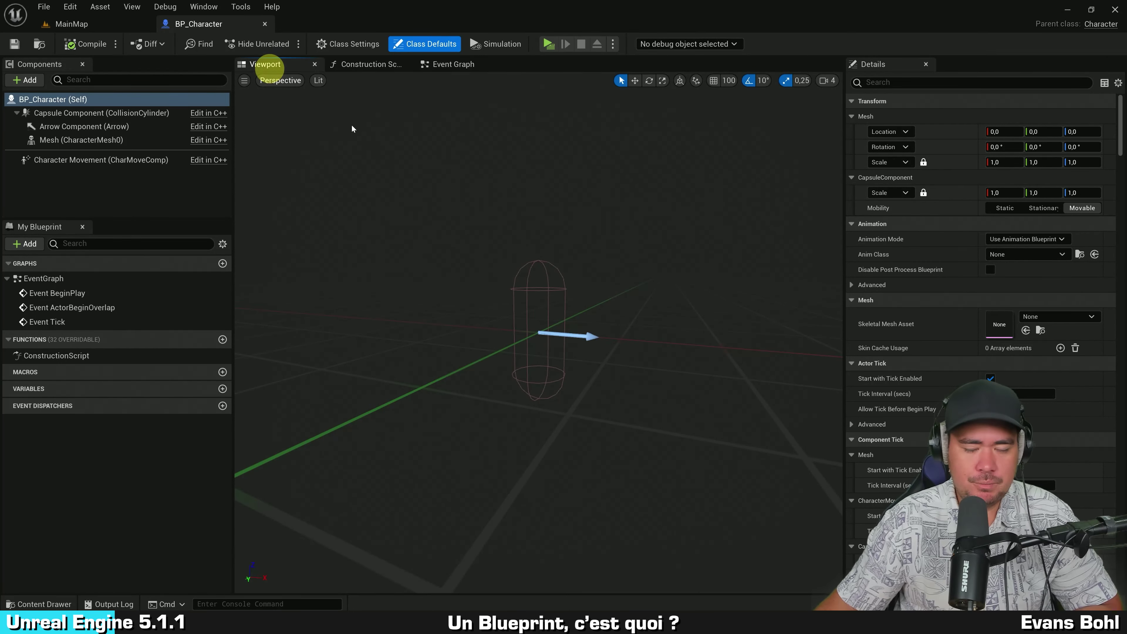
scroll(595, 327, up, 3)
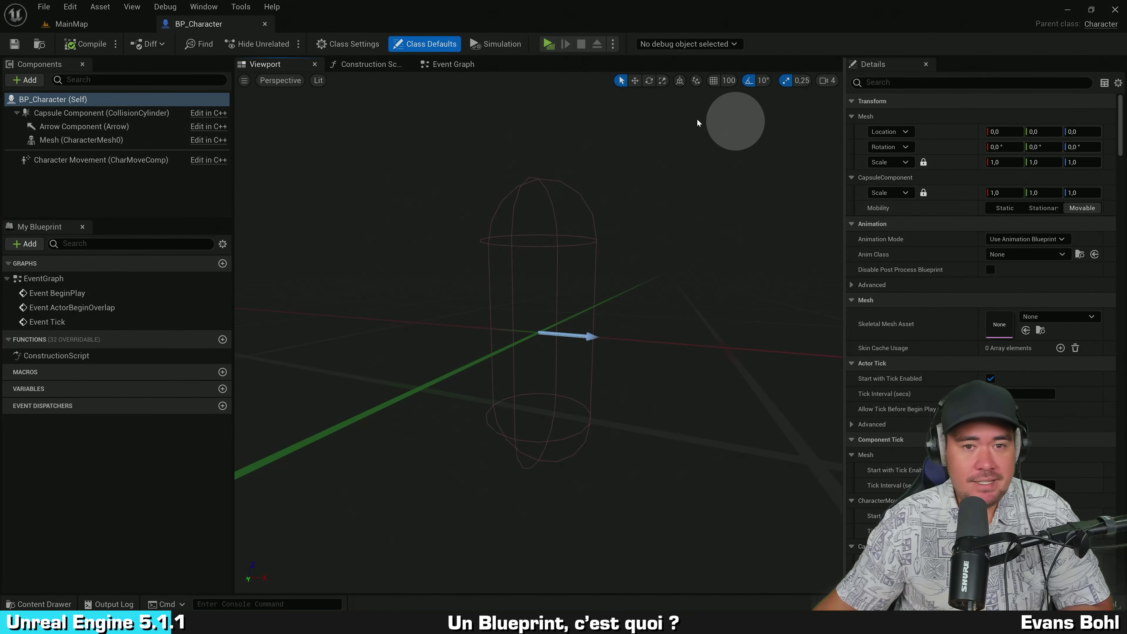
click(413, 174)
mouse_move(413, 173)
mouse_down()
mouse_move(482, 231)
mouse_move(495, 230)
mouse_up()
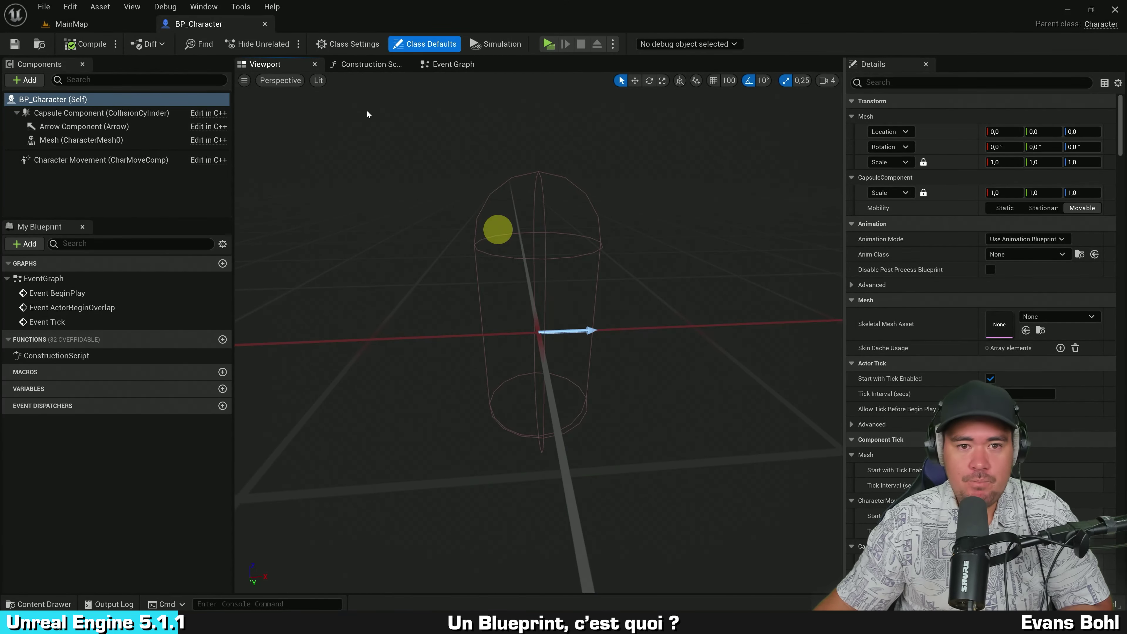
Close the Construction Script graph and reopen it from My Blueprint
click(358, 65)
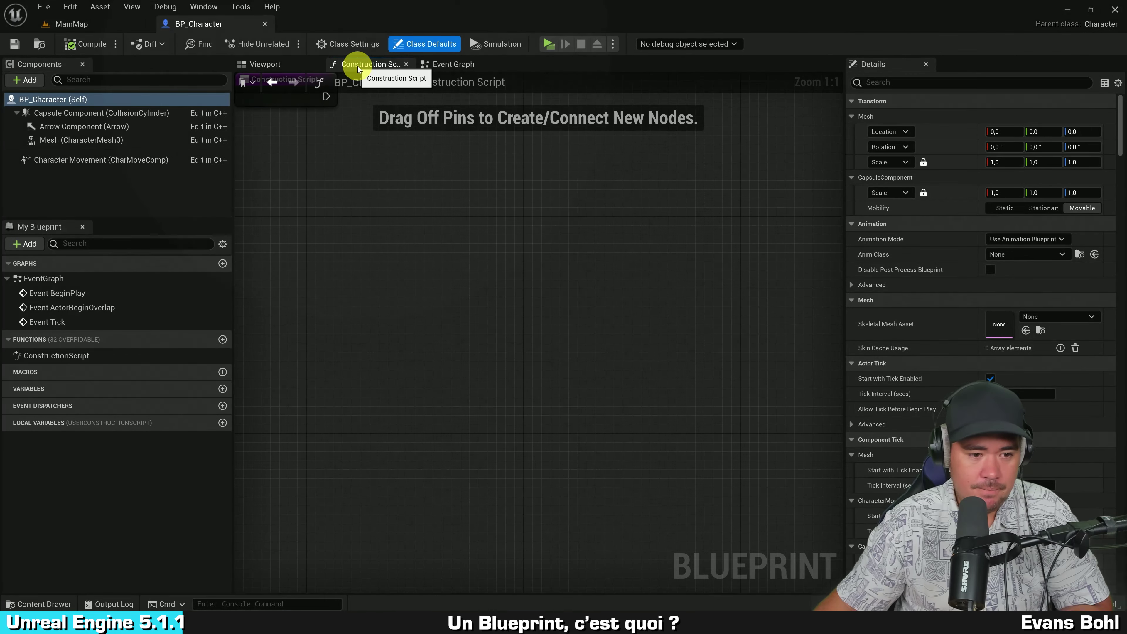
click(406, 64)
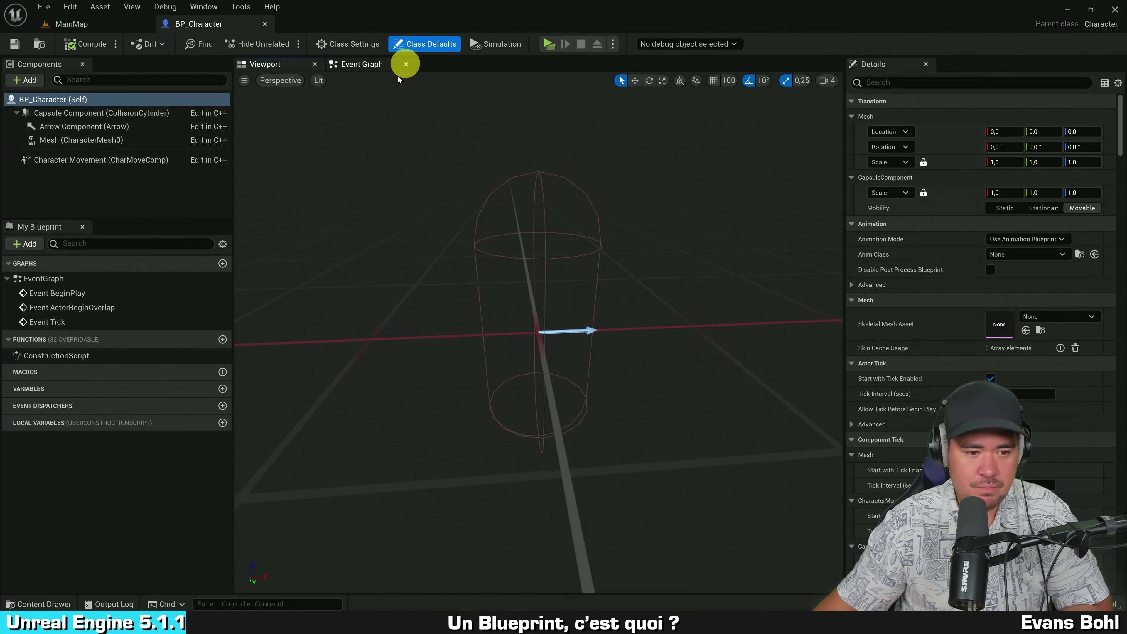
click(139, 360)
double_click(63, 358)
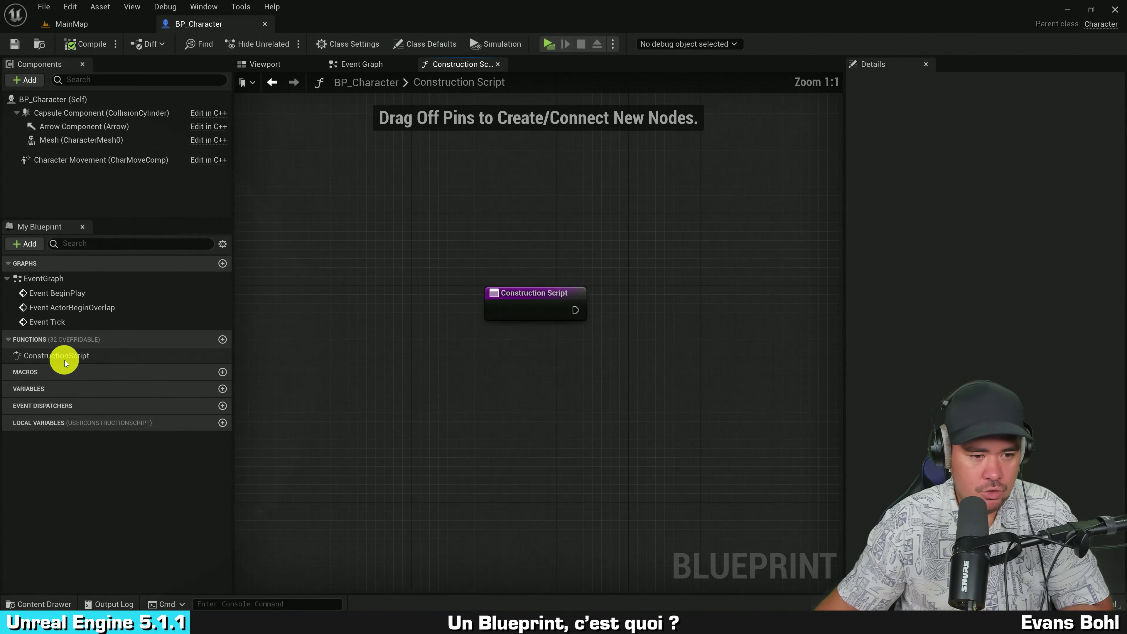
right_drag(636, 269, 458, 222)
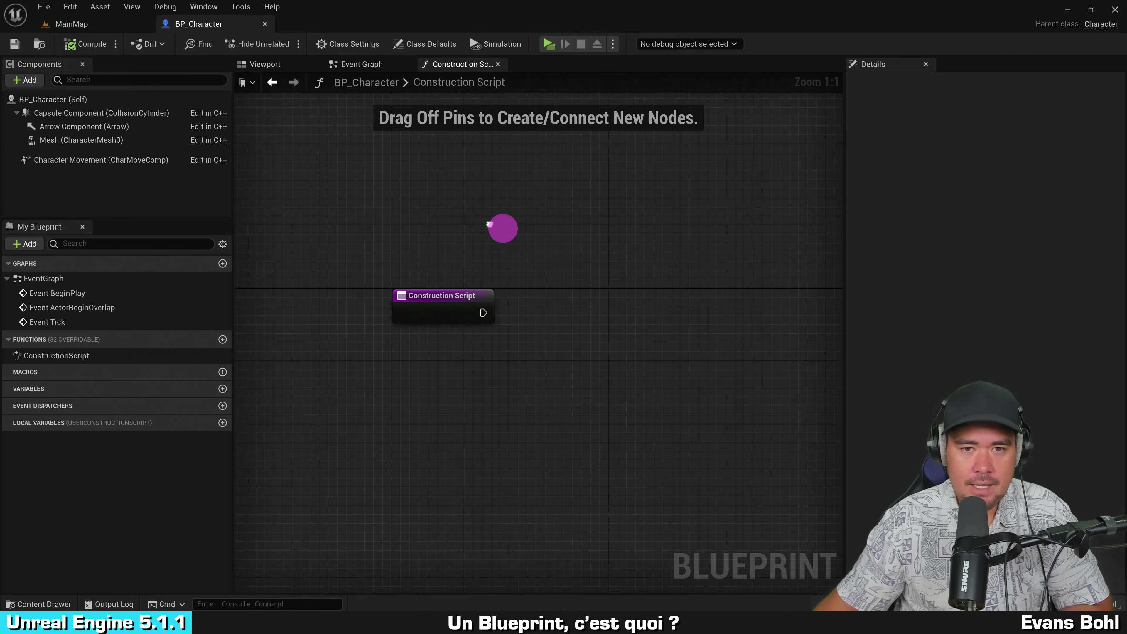
Move the Event Graph tab after Construction Script, then reopen both graphs from My Blueprint
click(353, 61)
drag(353, 61, 441, 69)
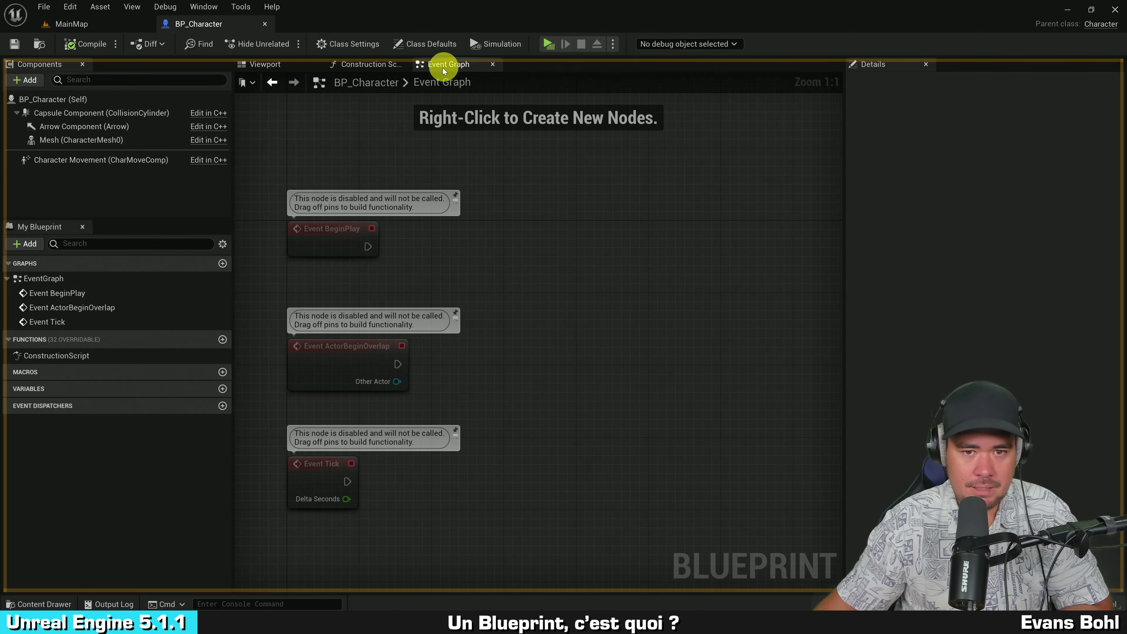
right_drag(533, 193, 515, 170)
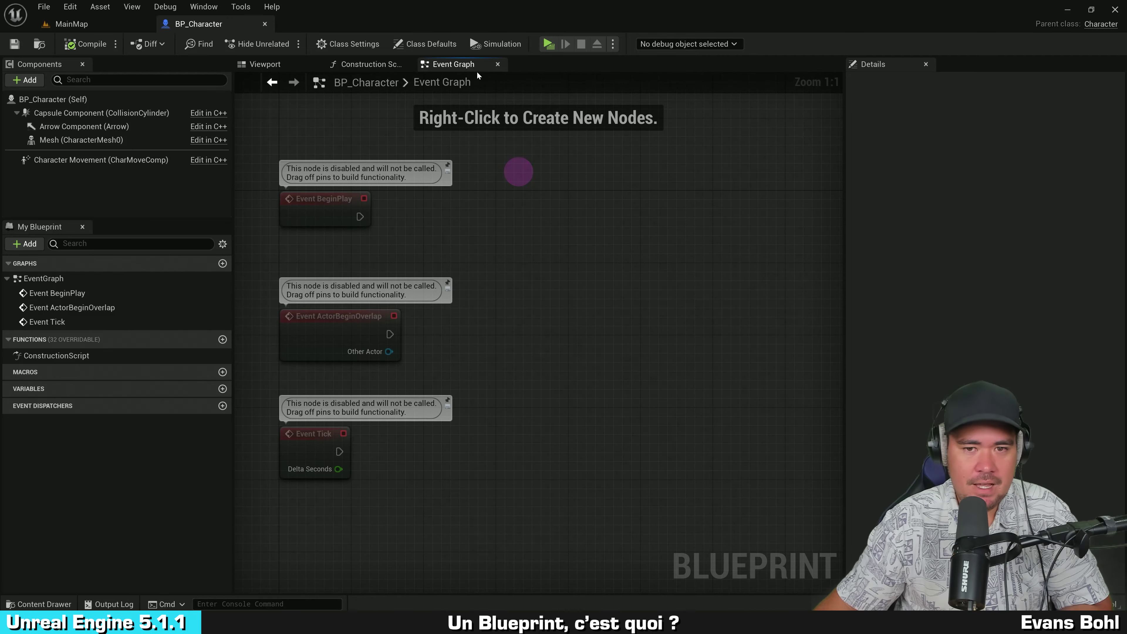
click(497, 64)
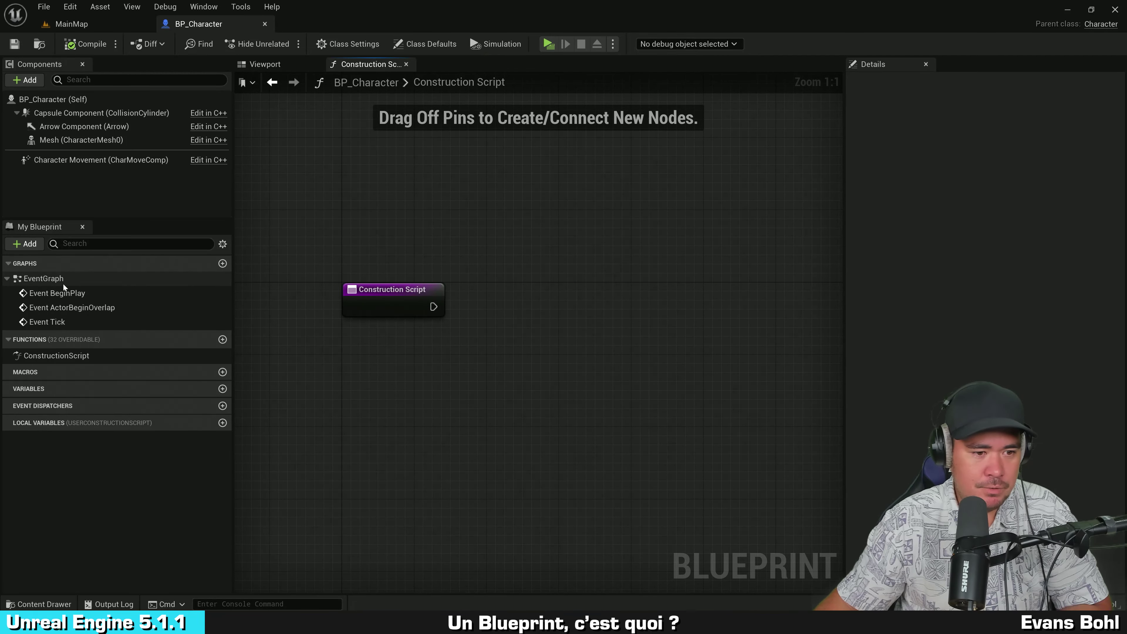
double_click(41, 282)
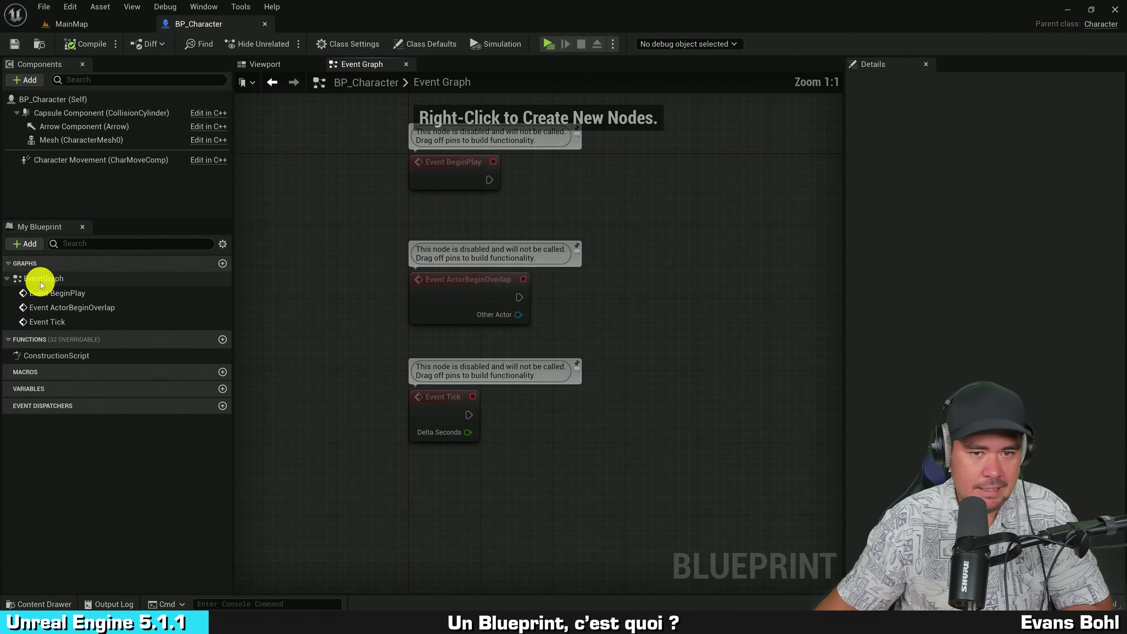
right_drag(745, 238, 545, 230)
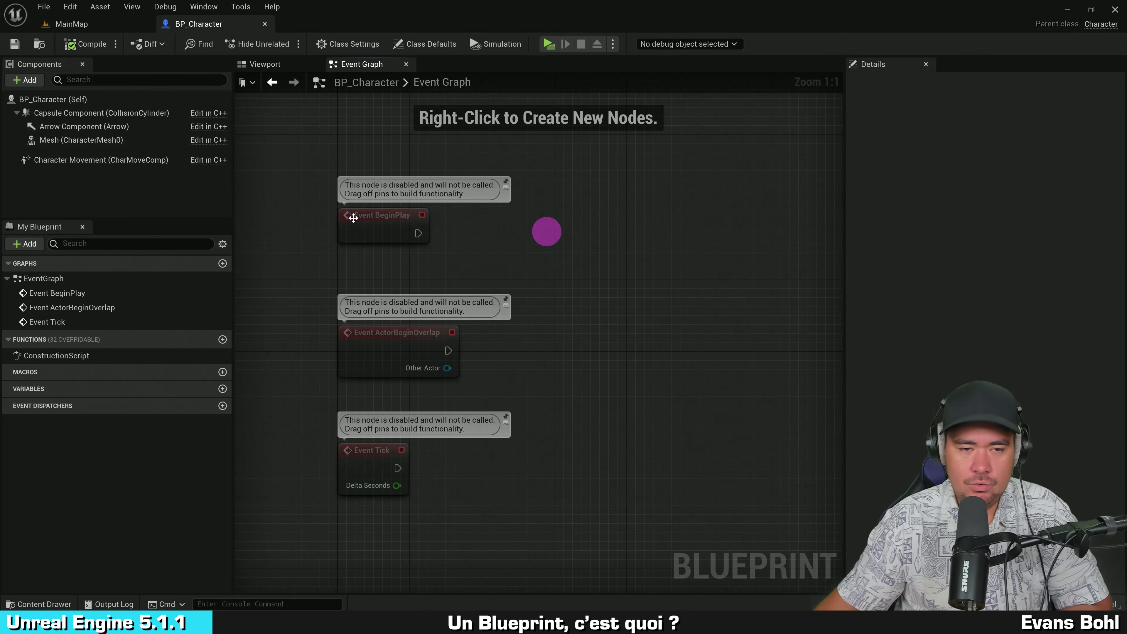
double_click(58, 354)
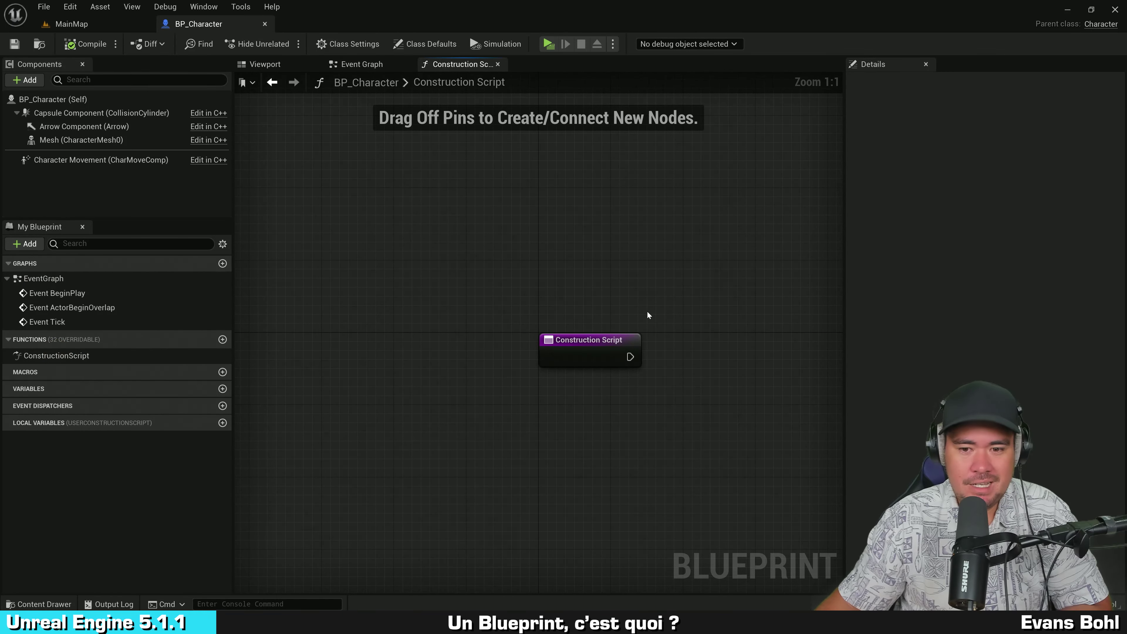
right_drag(648, 312, 405, 221)
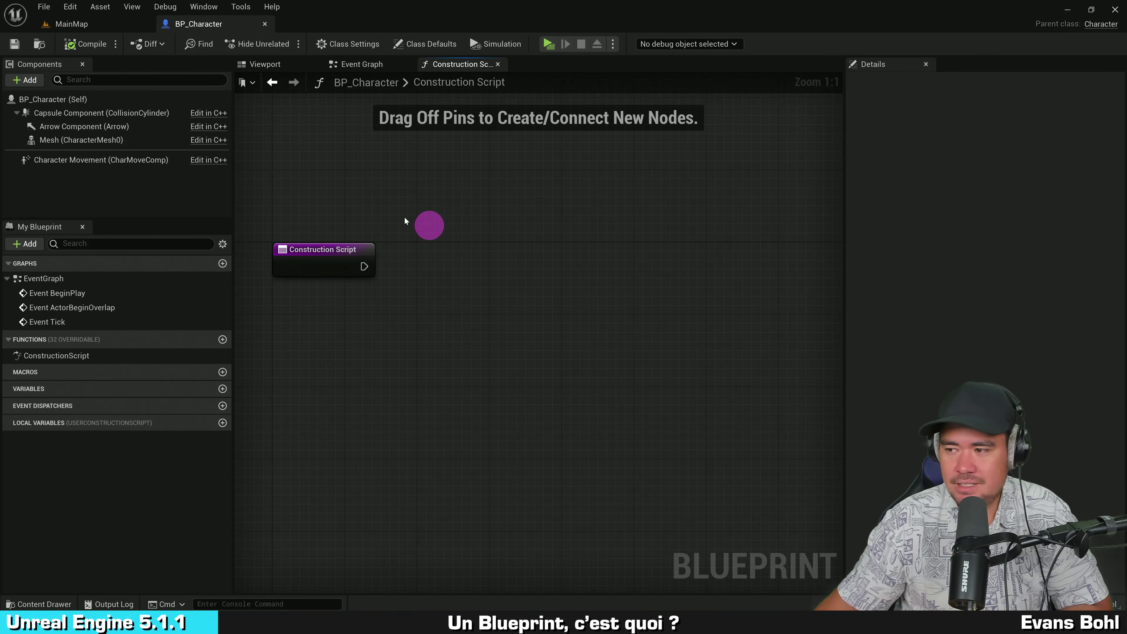
Return to the Viewport and orbit and zoom around the capsule and arrow
click(254, 64)
alt+drag(659, 445, 612, 449)
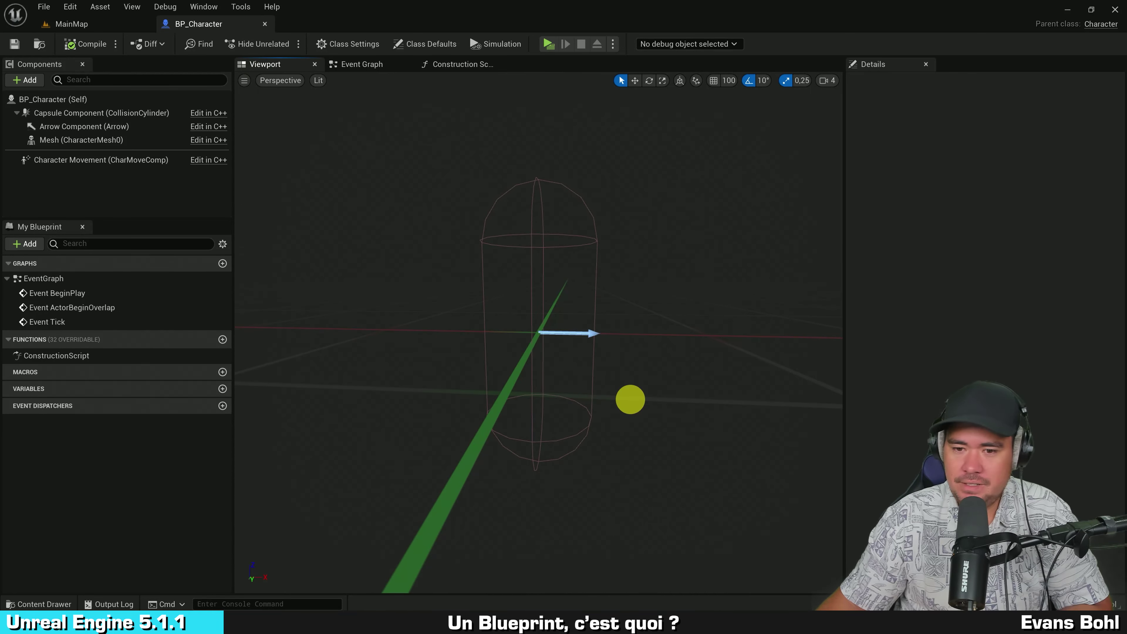
scroll(672, 369, down, 3)
scroll(677, 331, up, 2)
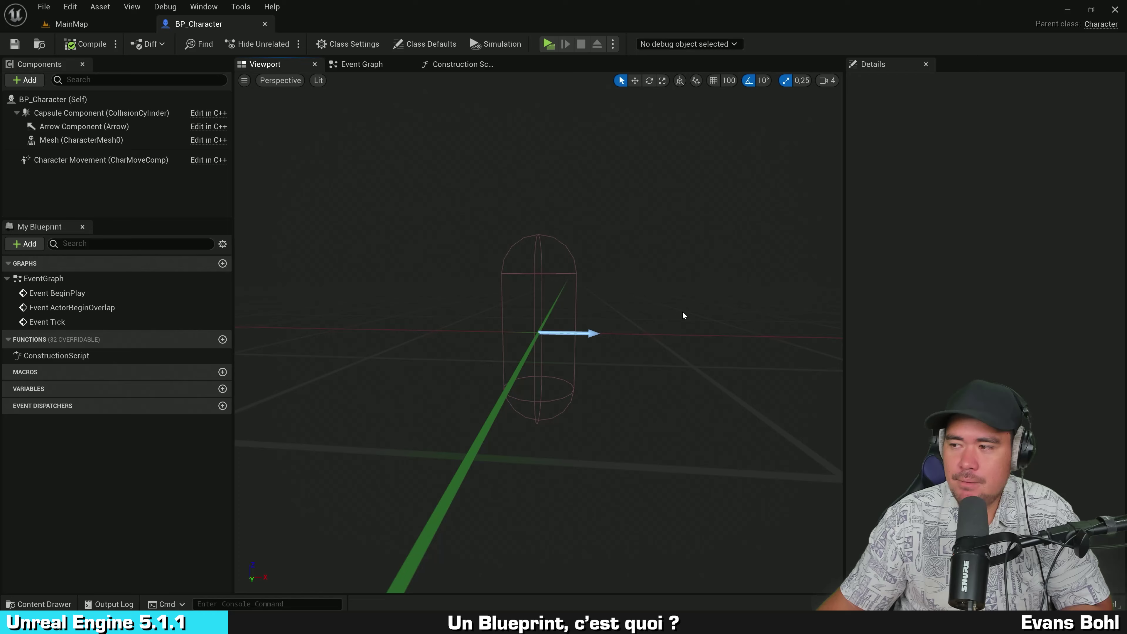
alt+drag(684, 315, 642, 327)
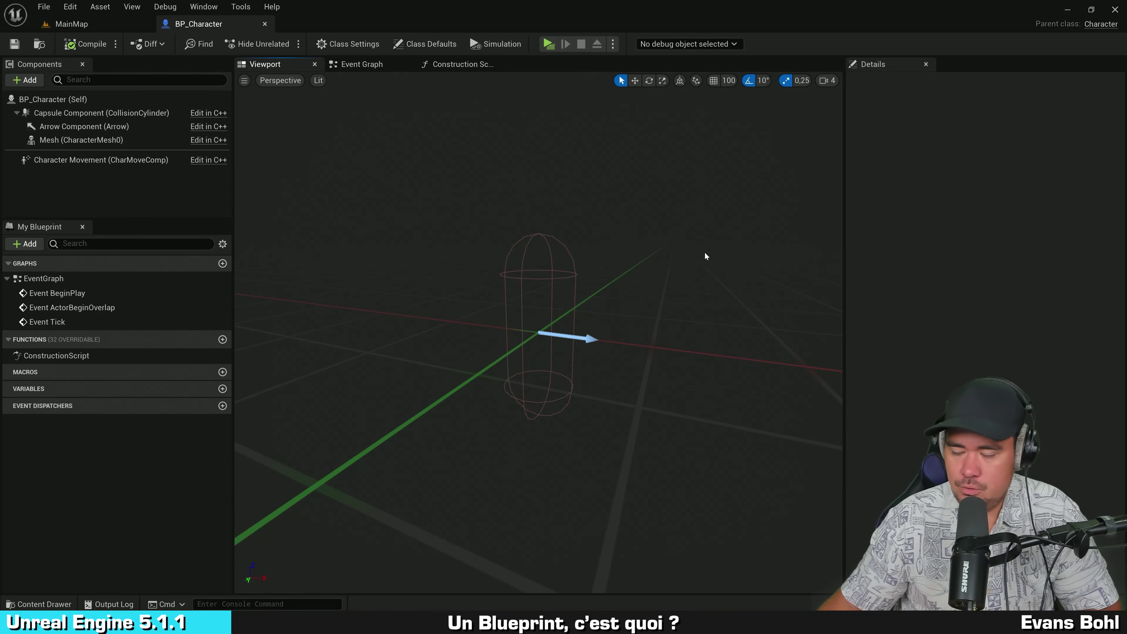
alt+drag(705, 257, 657, 271)
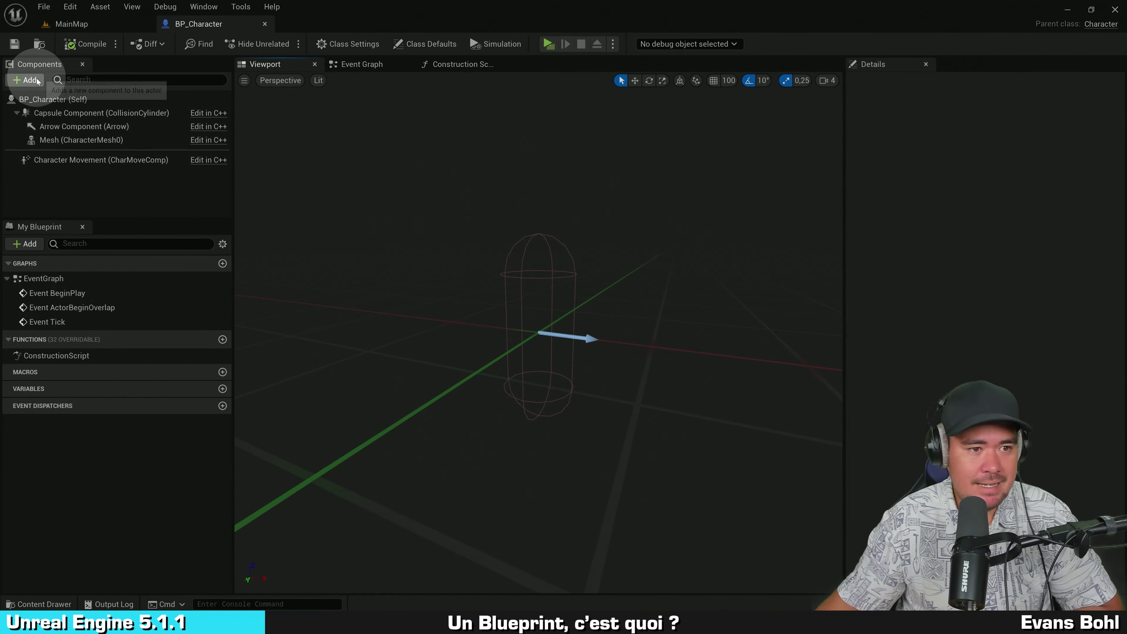
Browse the Add component list and close it without adding anything
click(28, 82)
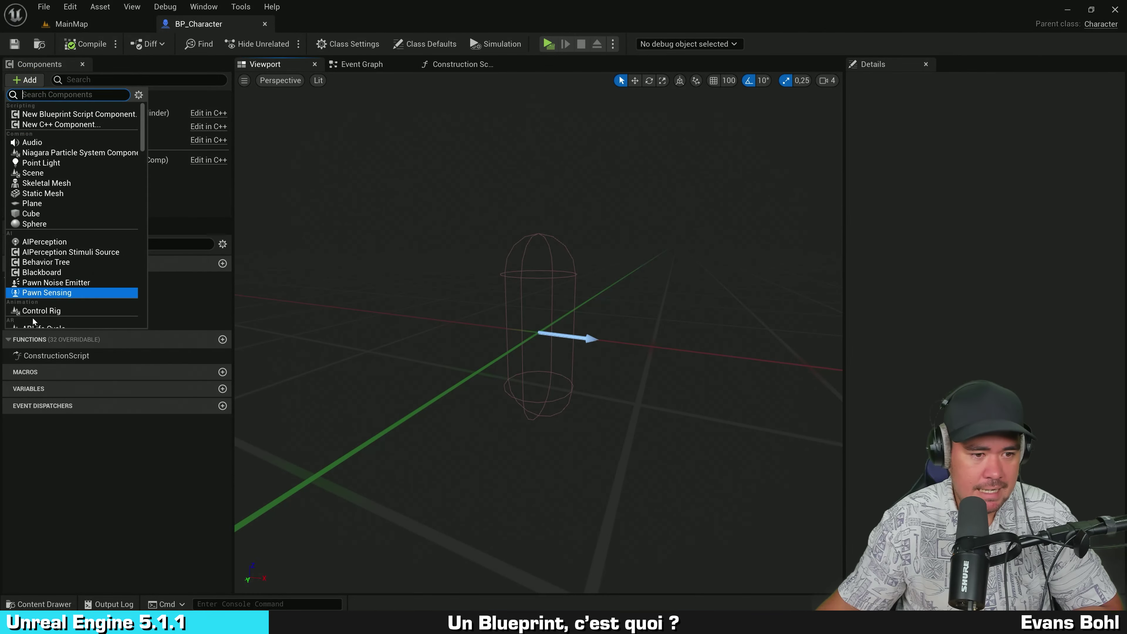
scroll(33, 248, down, 5)
scroll(44, 194, down, 5)
scroll(45, 191, down, 5)
scroll(44, 187, down, 5)
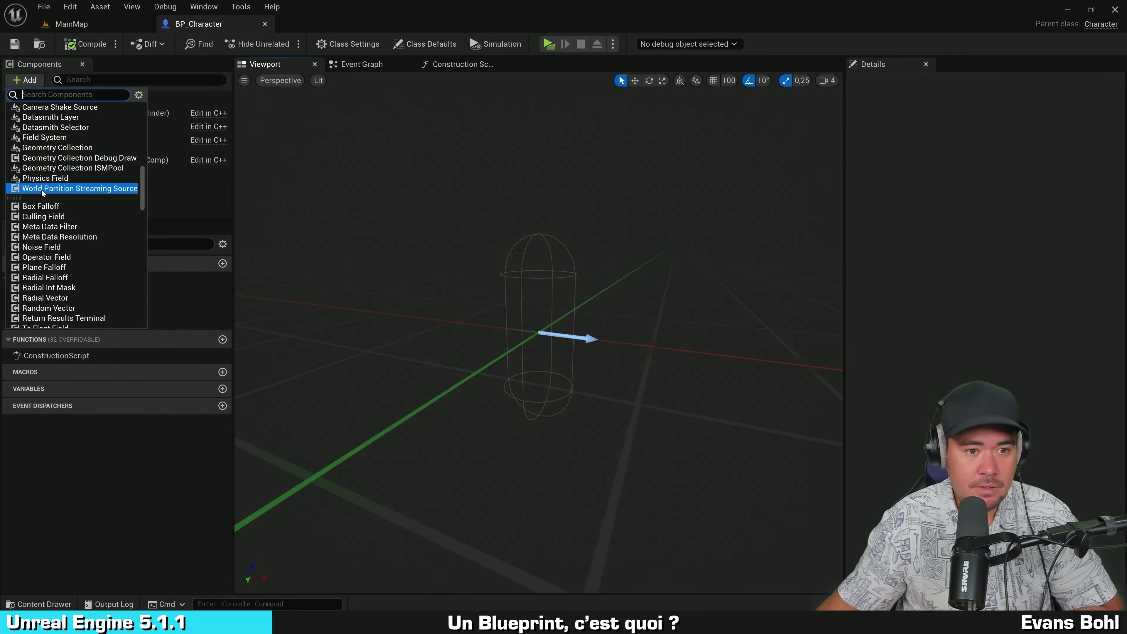
click(189, 197)
Inspect the Capsule, Arrow, Mesh and Character Movement components one after another
click(98, 112)
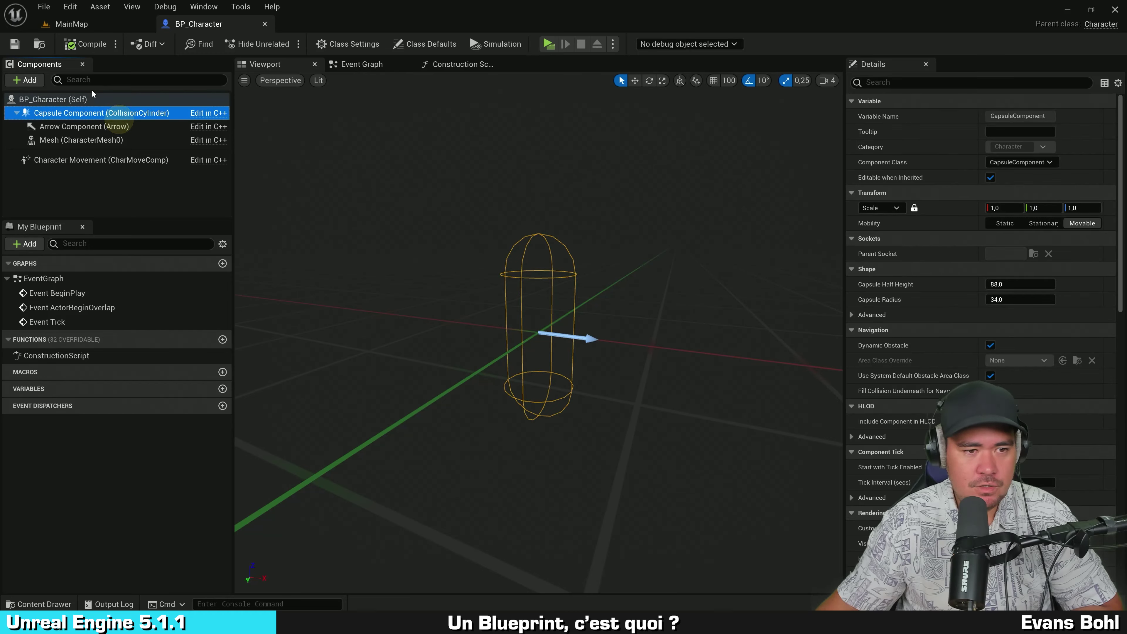
click(94, 127)
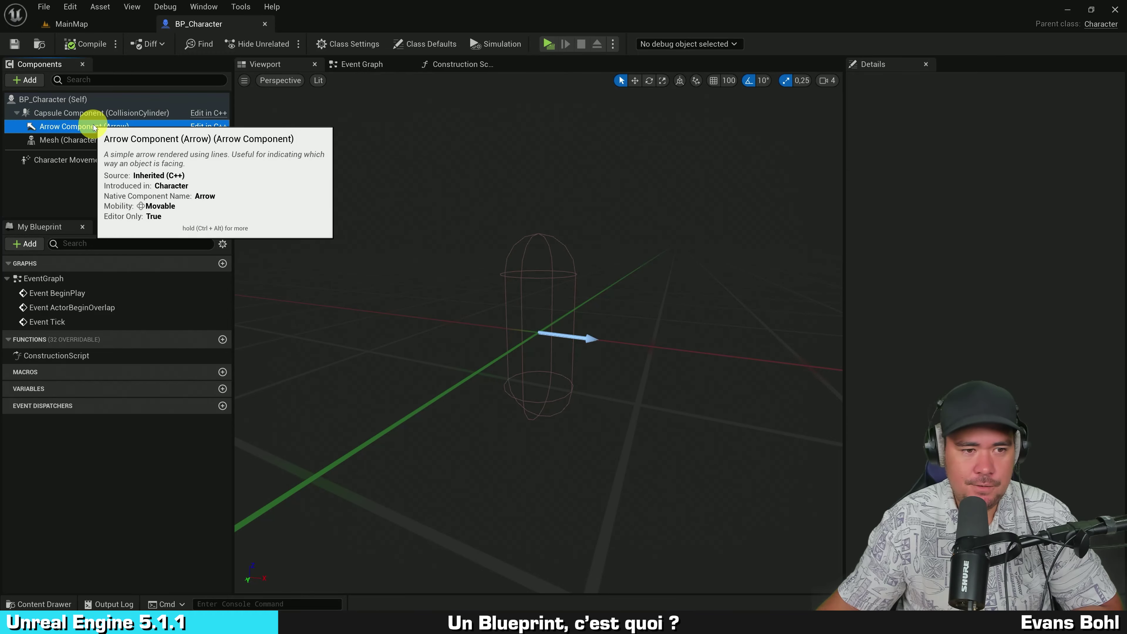
click(93, 139)
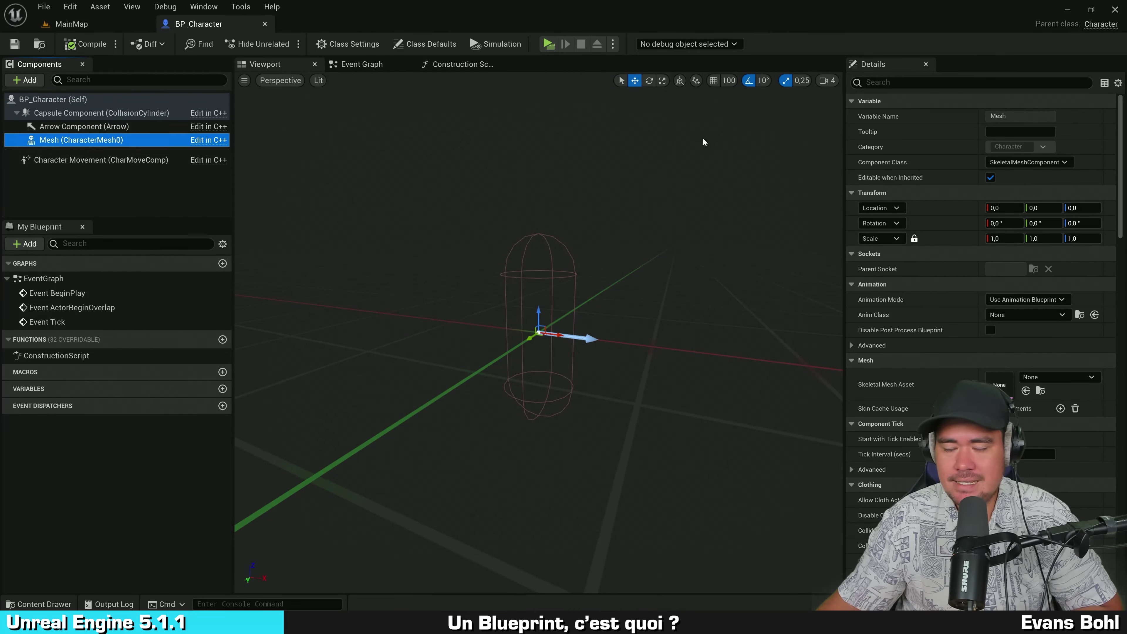
click(80, 116)
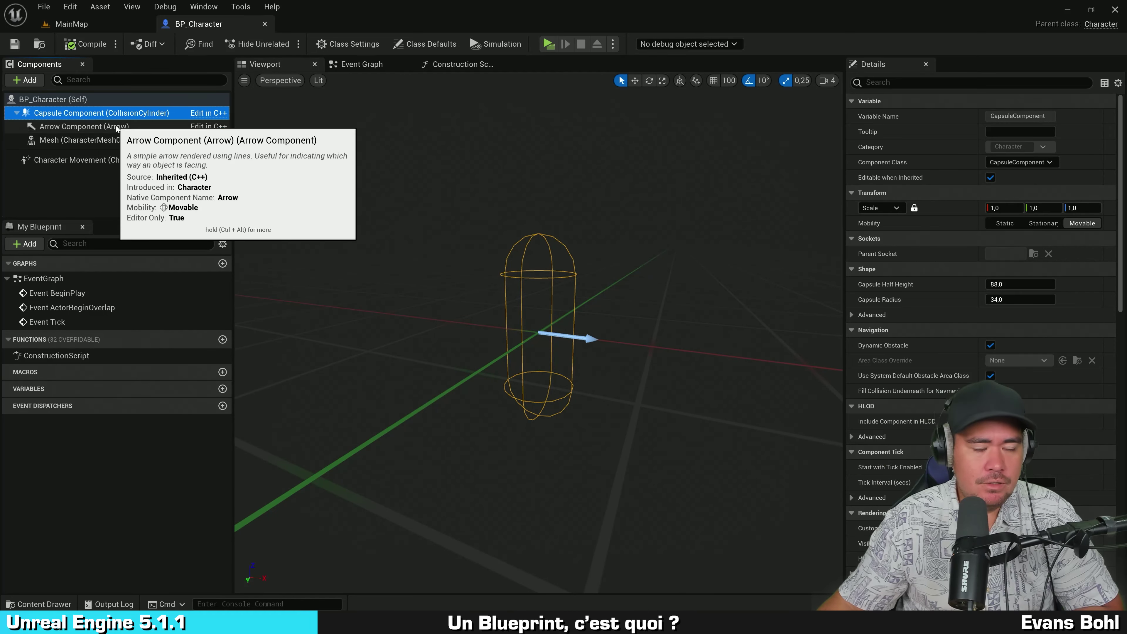
click(102, 138)
click(102, 163)
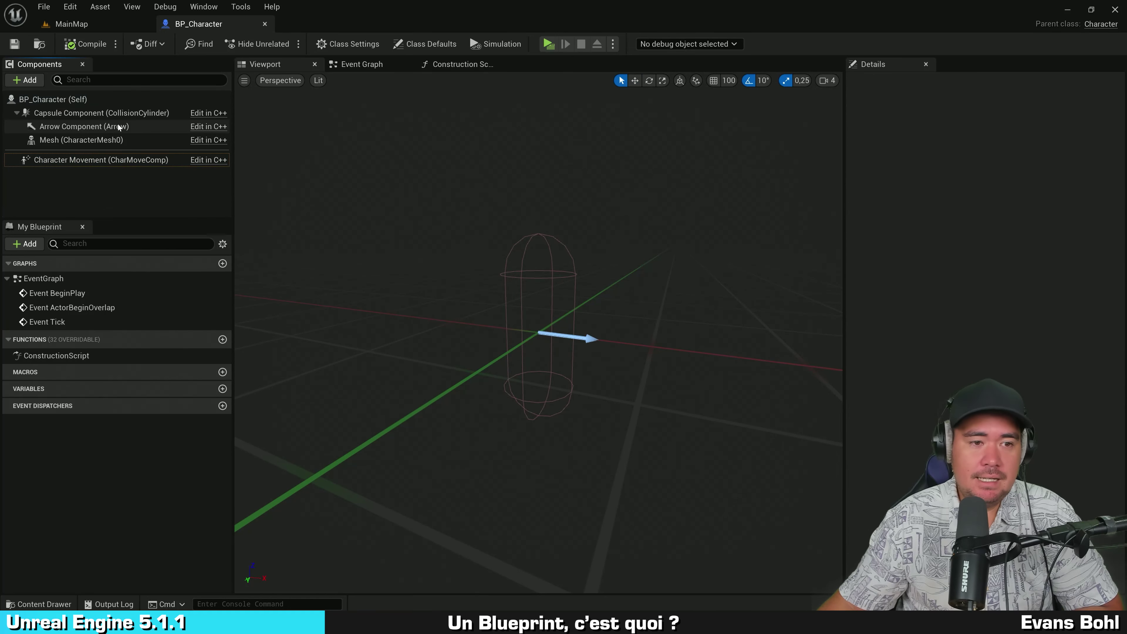
Select the Capsule Component (half height 88, radius 34) and orbit the viewport around it
click(116, 113)
scroll(606, 304, up, 2)
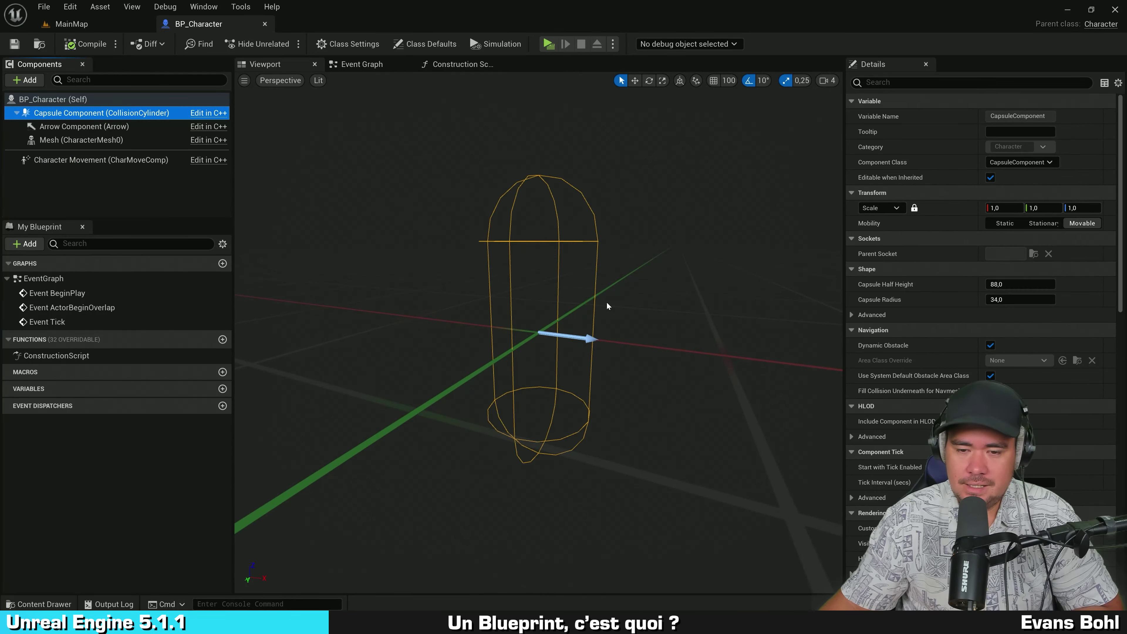
click(587, 202)
click(677, 203)
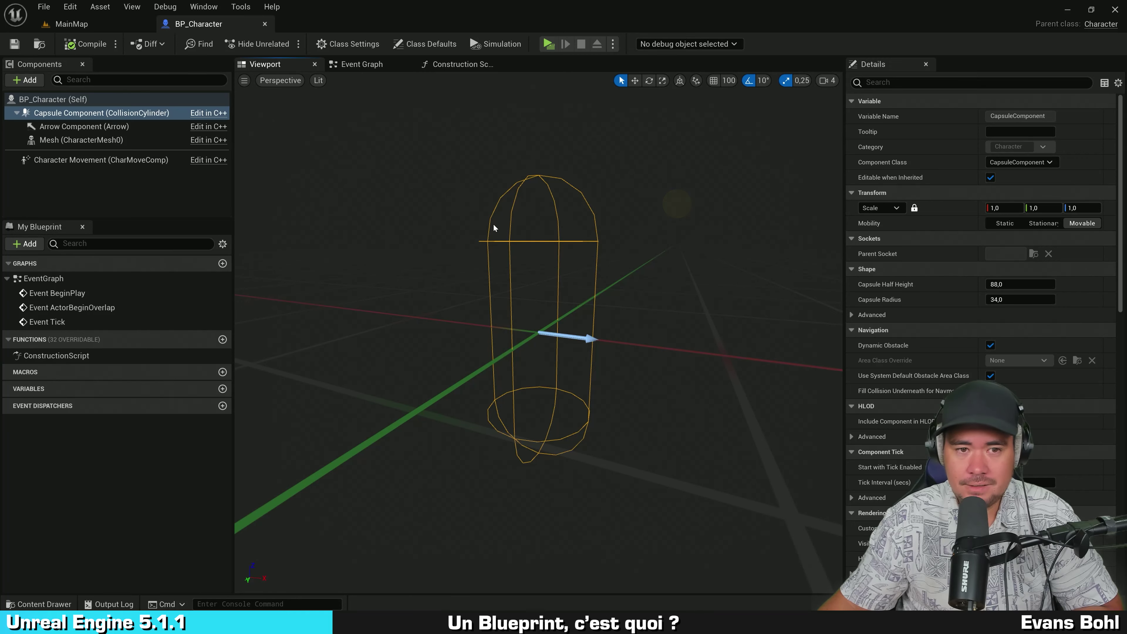
mouse_move(677, 204)
mouse_down()
mouse_move(668, 251)
mouse_move(662, 213)
mouse_up()
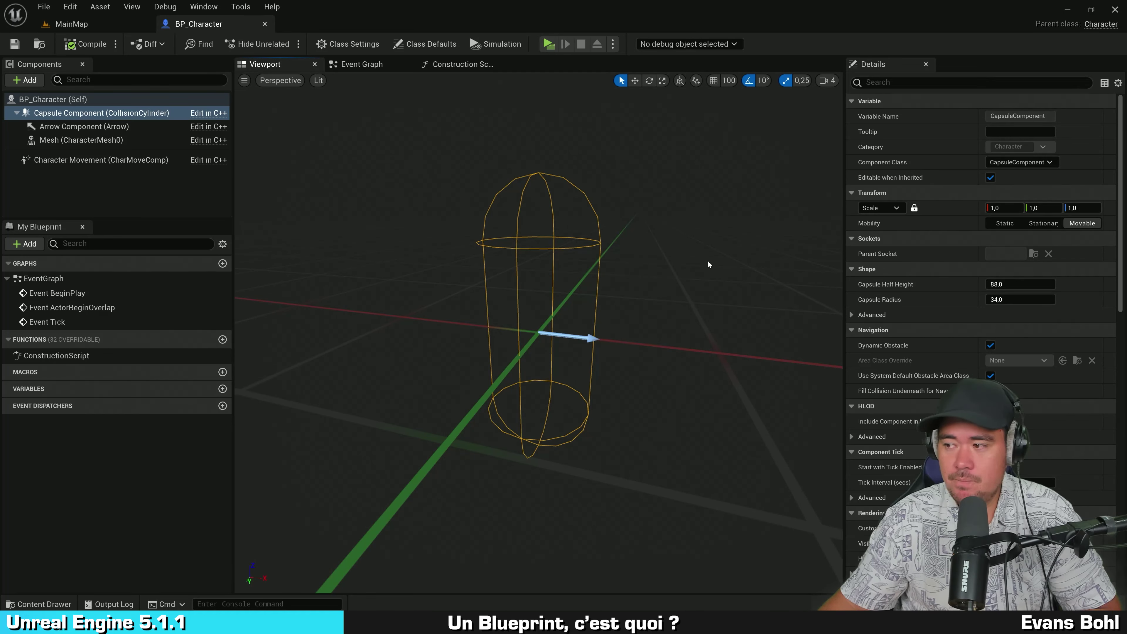
drag(707, 259, 639, 264)
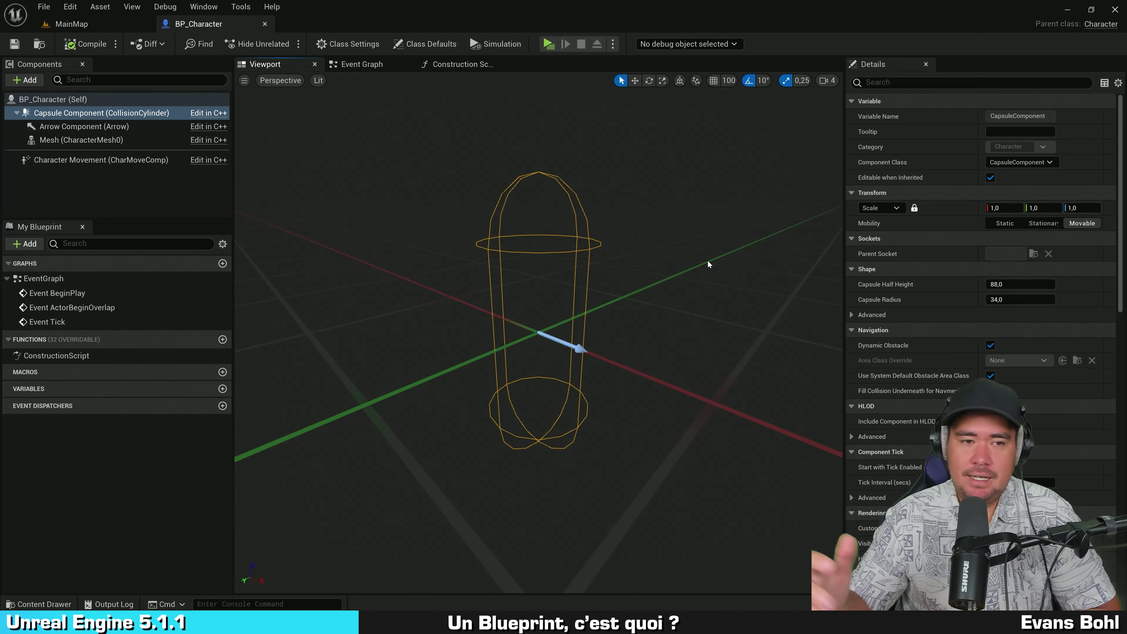
click(707, 260)
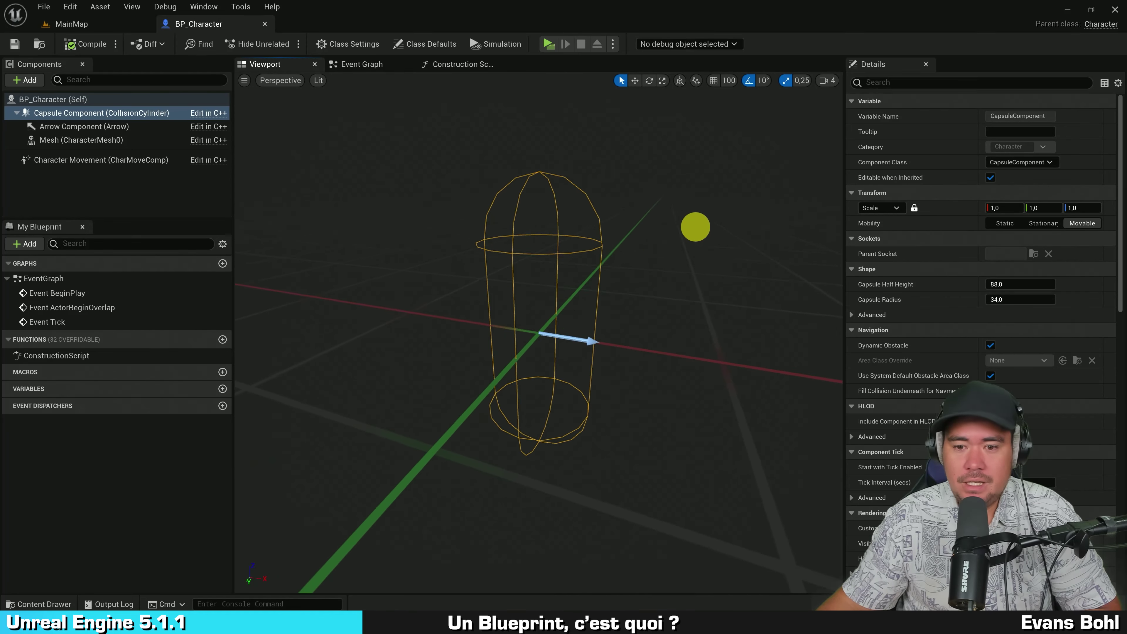
drag(634, 219, 635, 225)
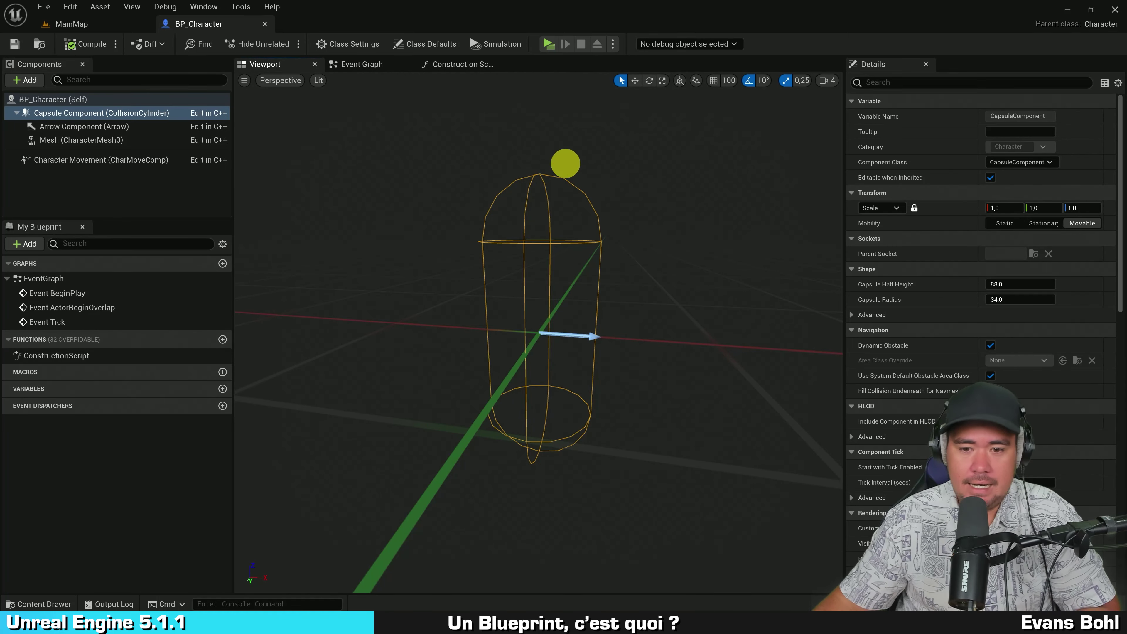
drag(564, 163, 418, 195)
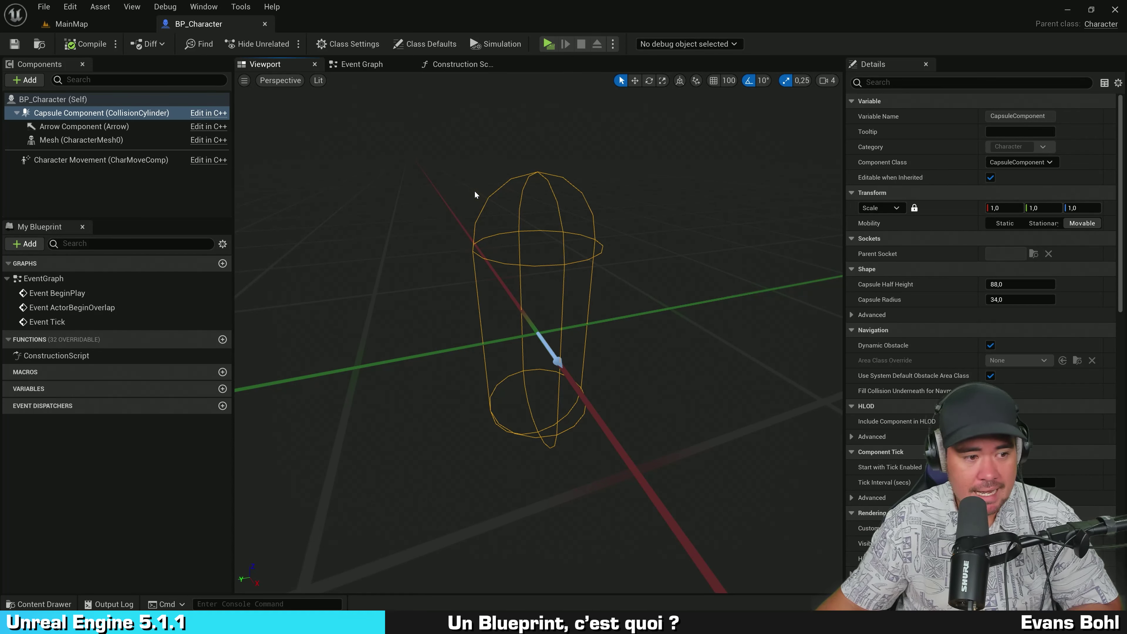
mouse_move(387, 164)
mouse_down()
mouse_move(622, 137)
mouse_move(549, 184)
mouse_up()
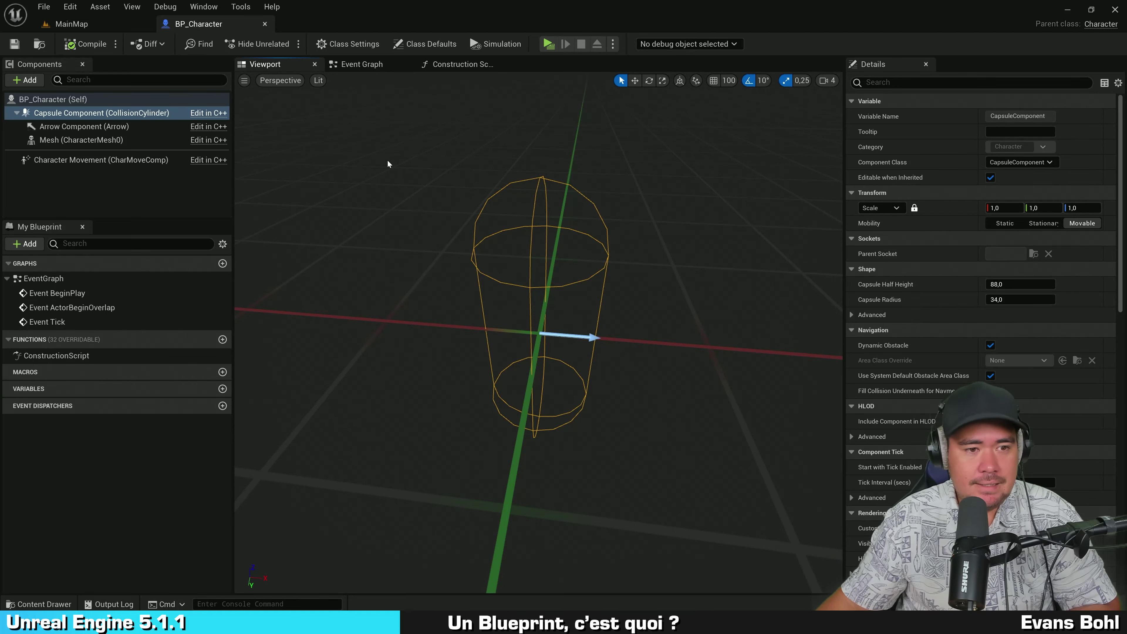
click(156, 118)
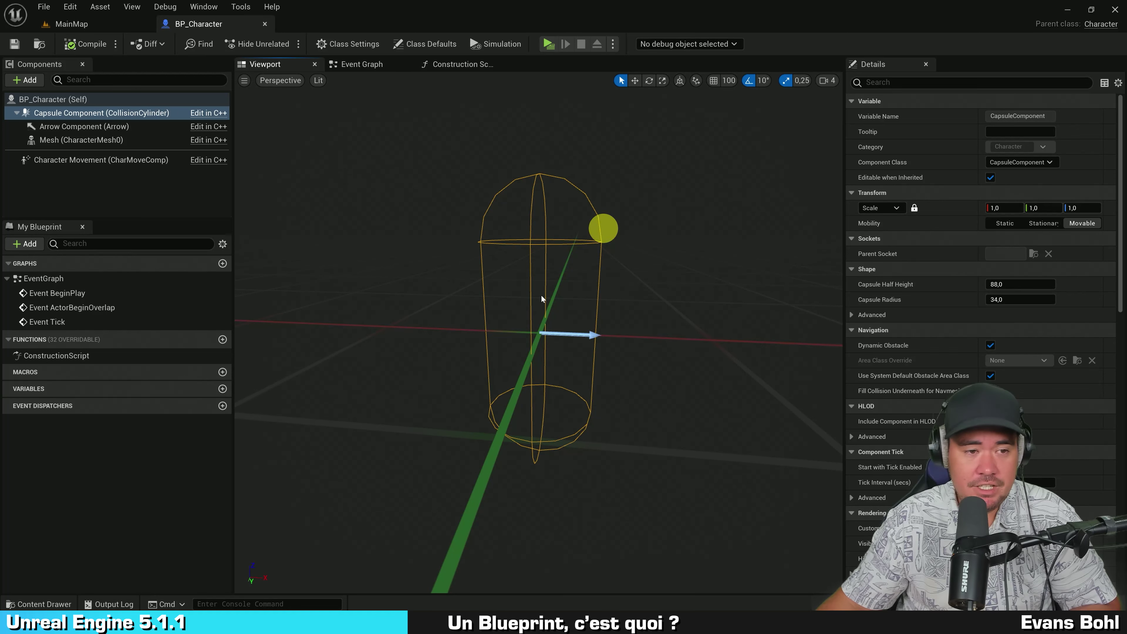
Select the Arrow Component and orbit around the capsule to see which way it points
click(95, 127)
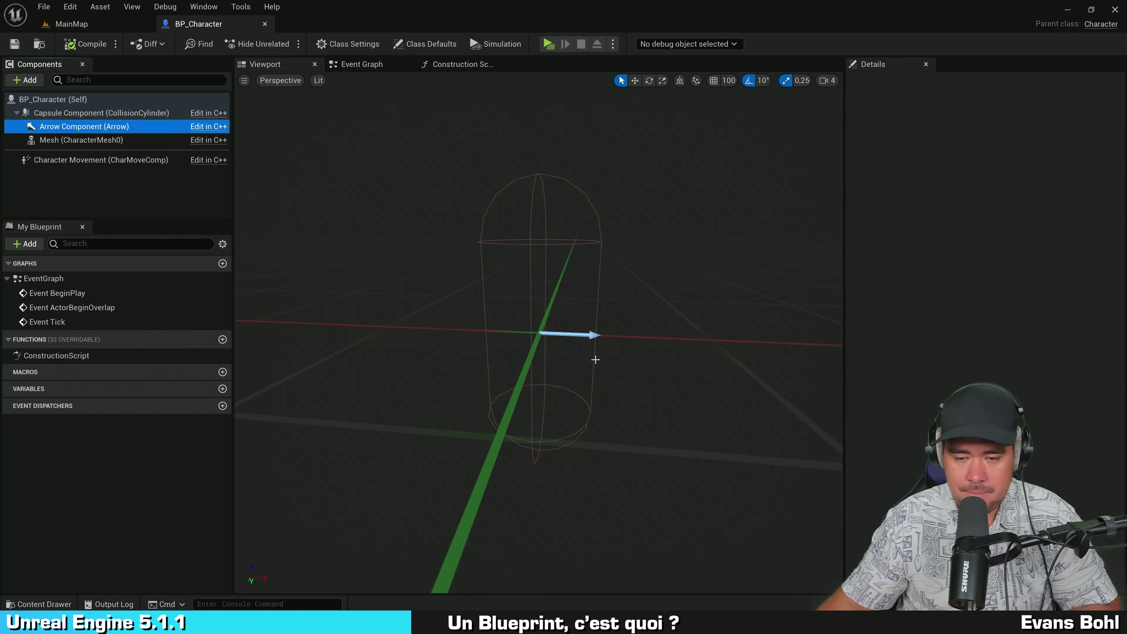
drag(597, 358, 629, 356)
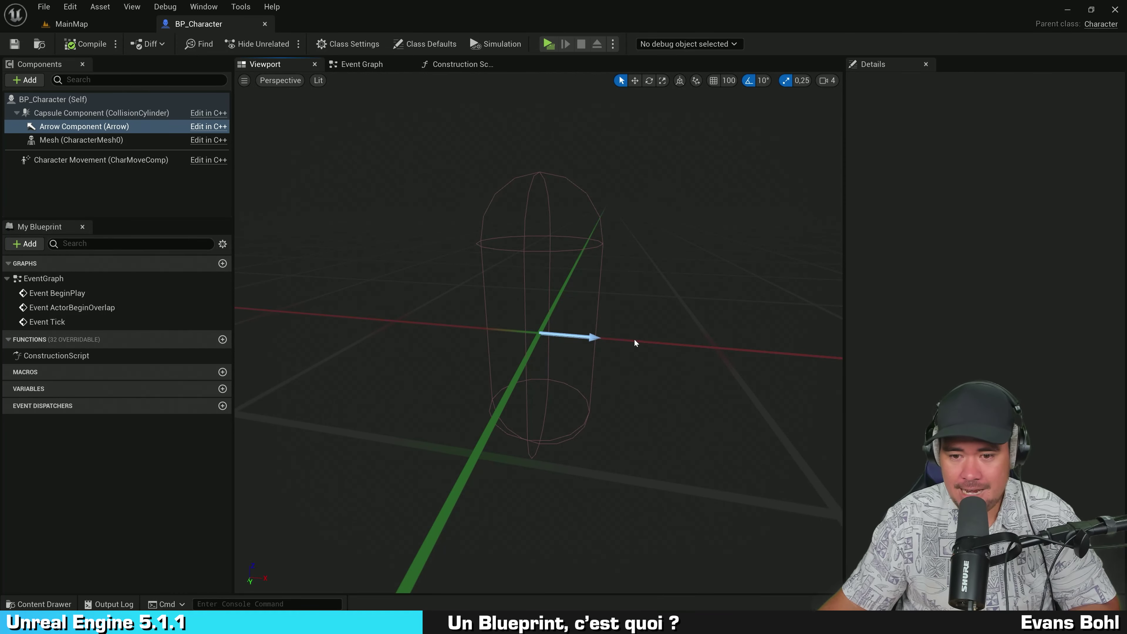
drag(538, 360, 812, 351)
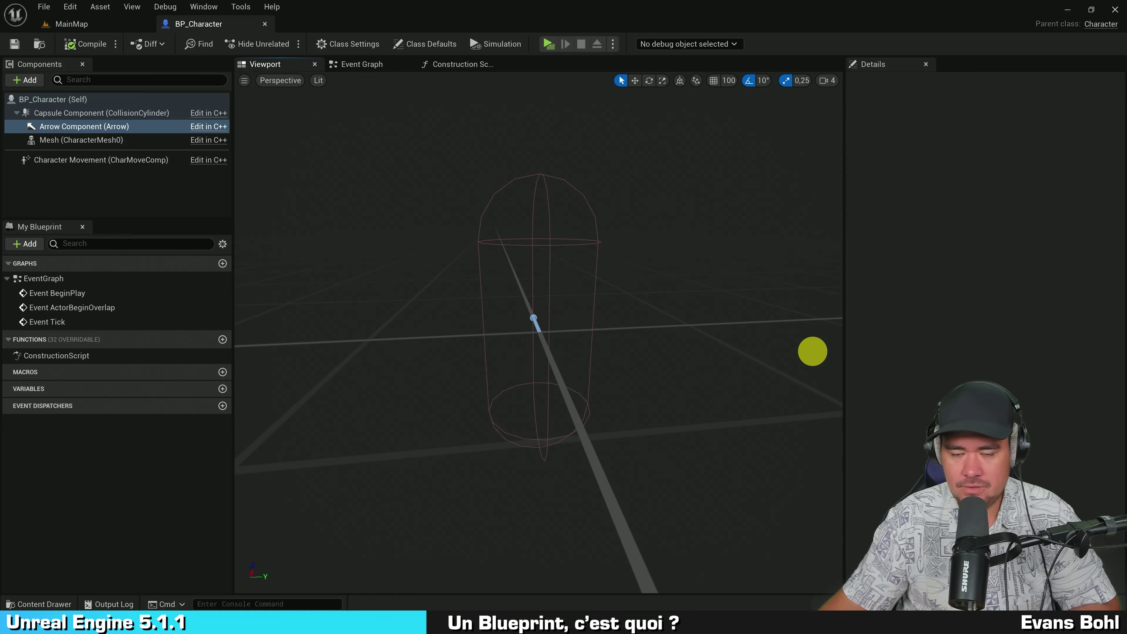
drag(719, 263, 372, 331)
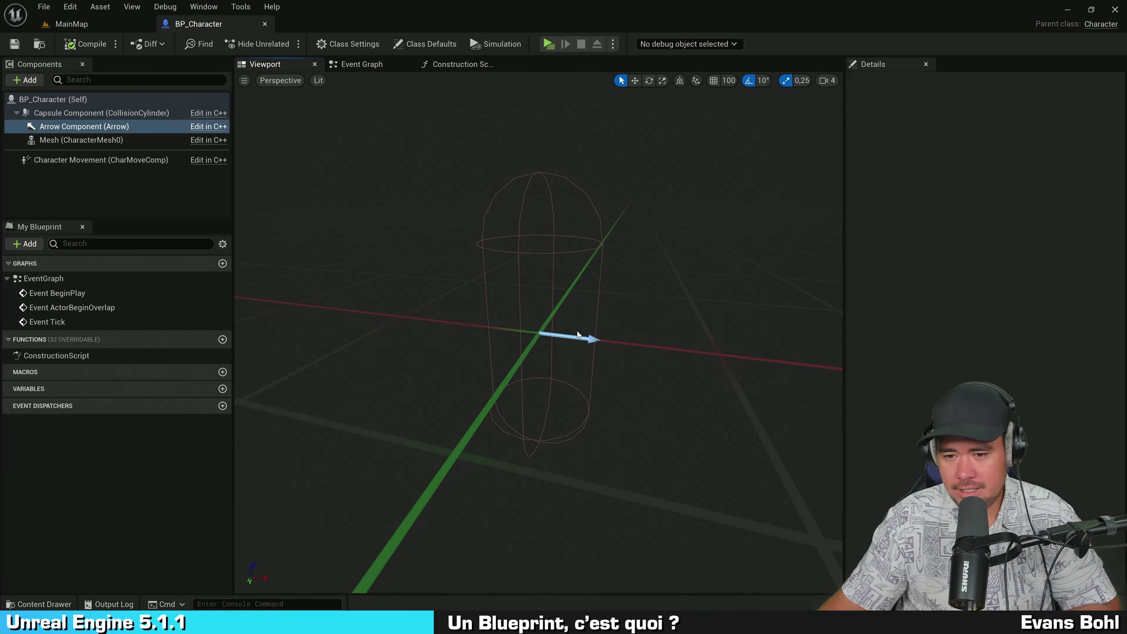
click(573, 339)
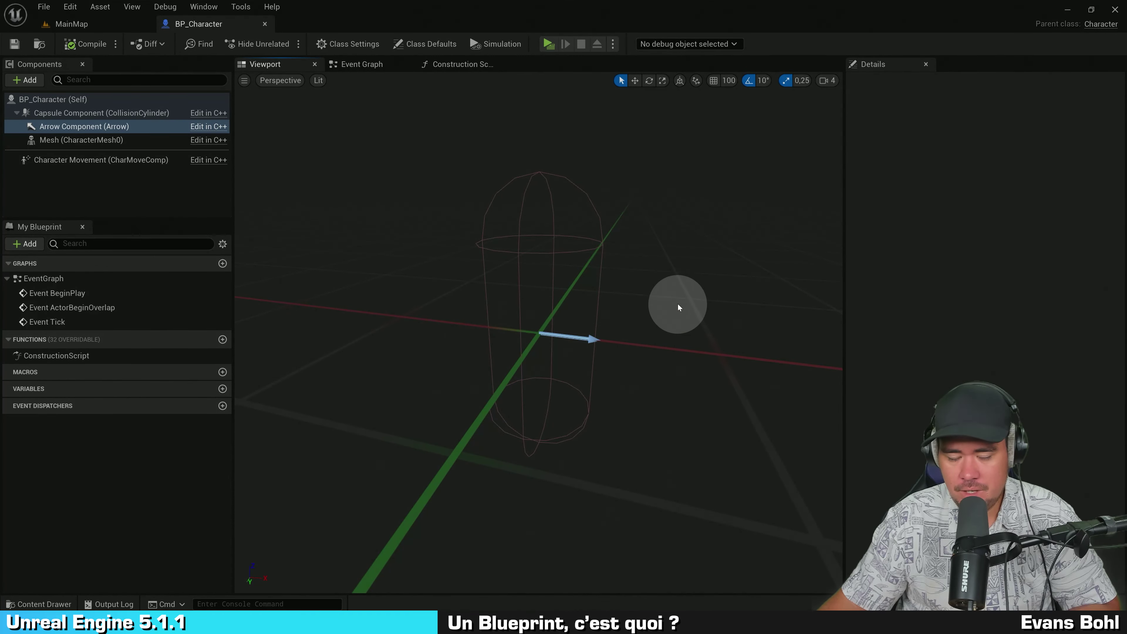
drag(678, 307, 686, 263)
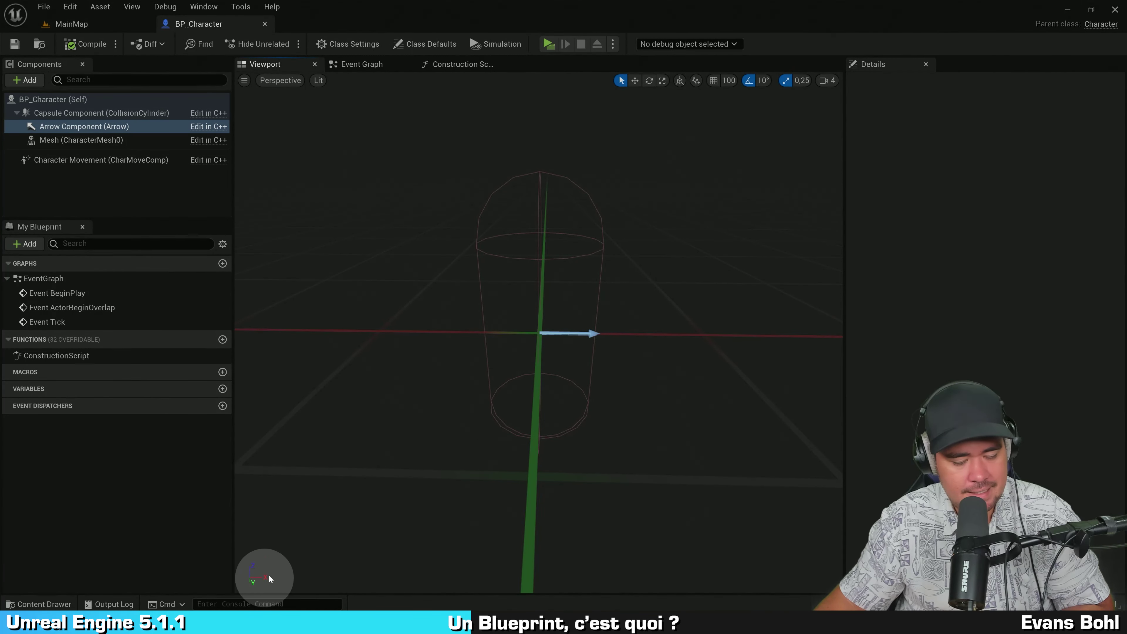
mouse_move(307, 541)
mouse_down()
mouse_move(186, 564)
mouse_move(107, 611)
mouse_up()
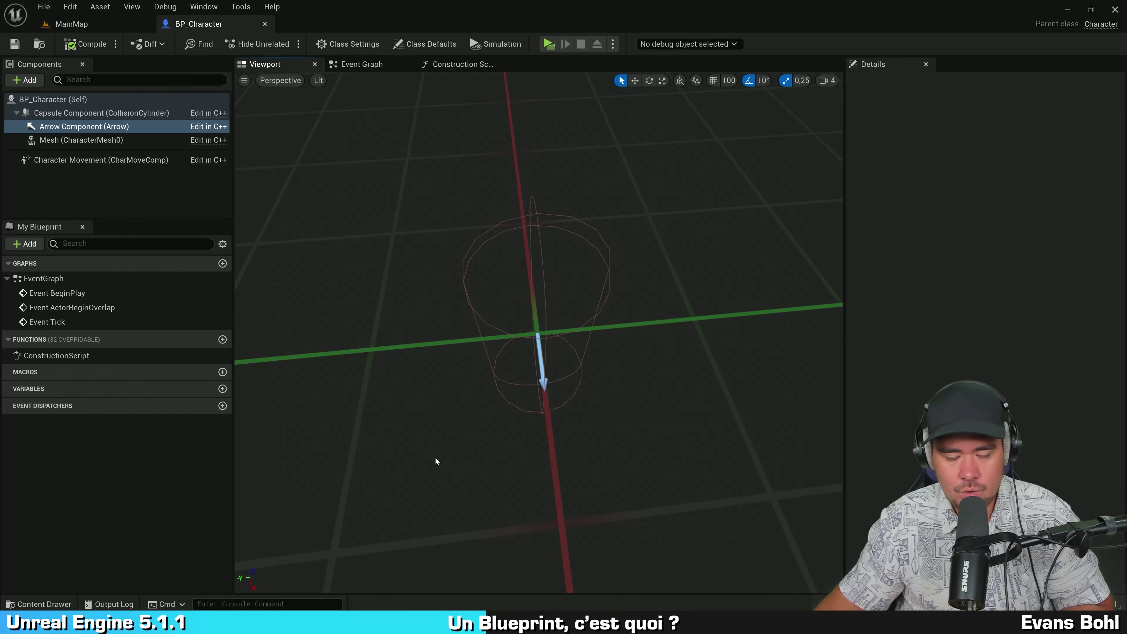
drag(435, 460, 654, 331)
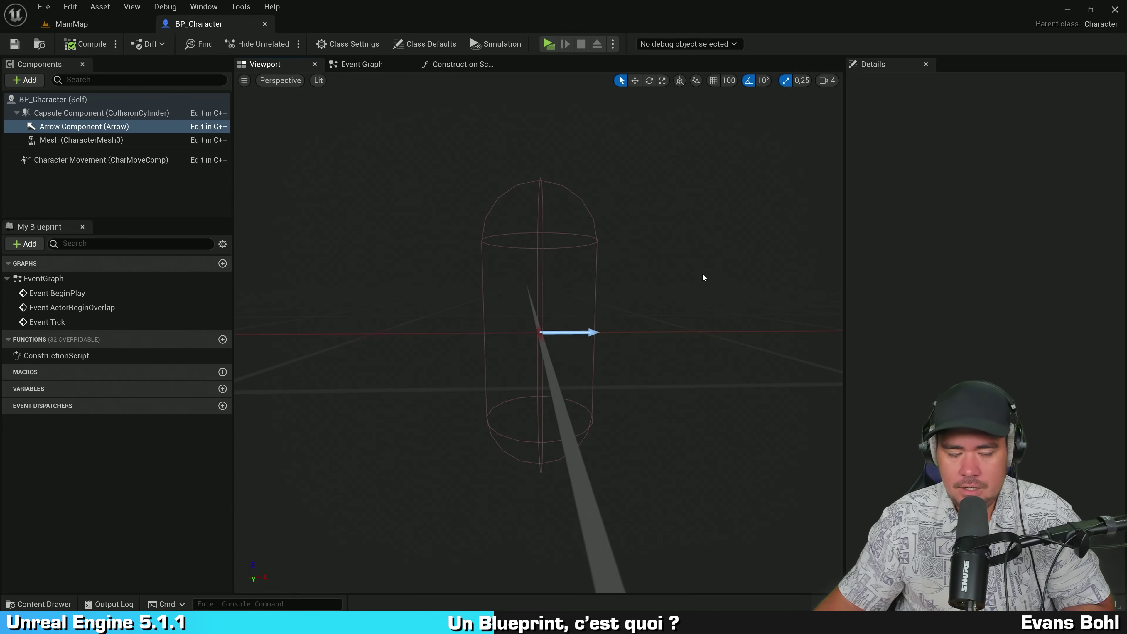
drag(697, 265, 697, 264)
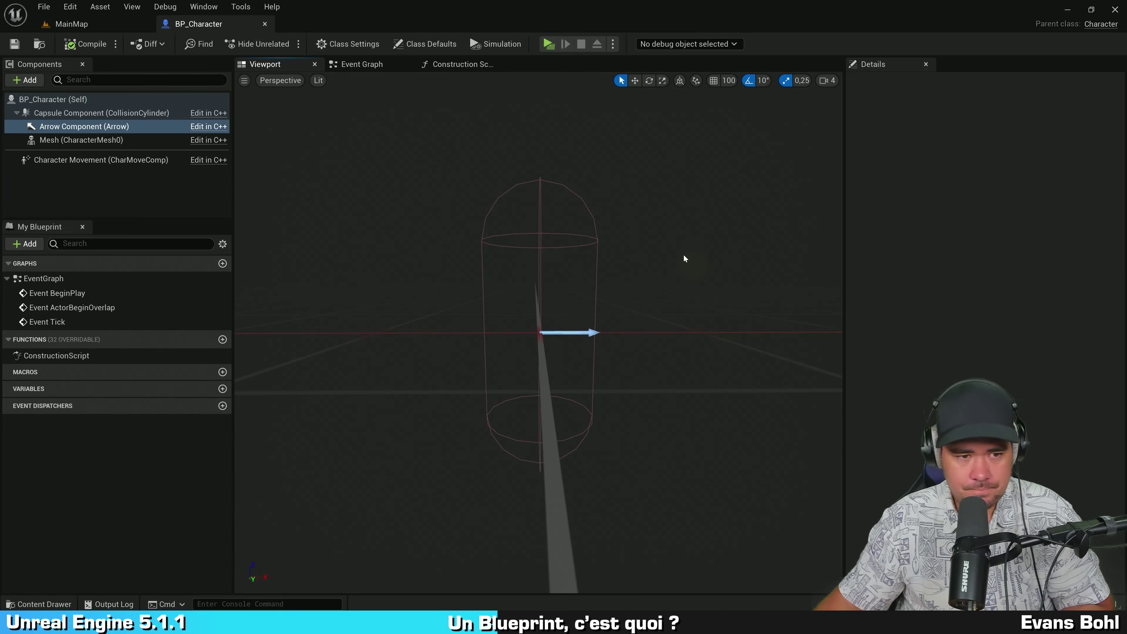
Inspect Character Movement, then select Mesh (CharacterMesh0) and scroll its Details down to the clothing settings
click(110, 160)
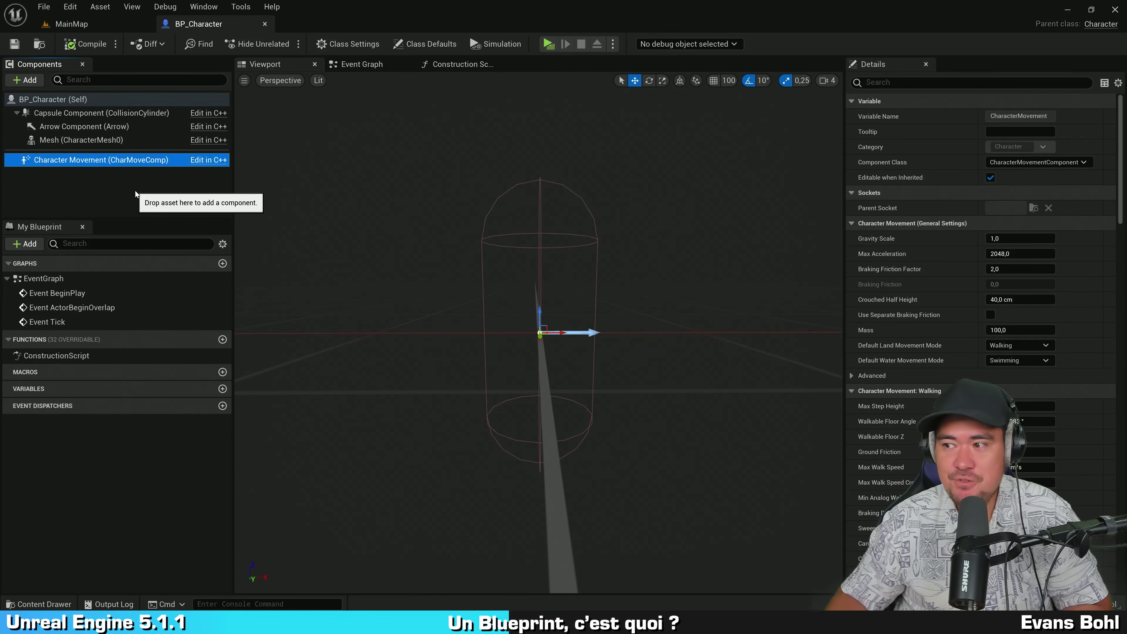
click(135, 190)
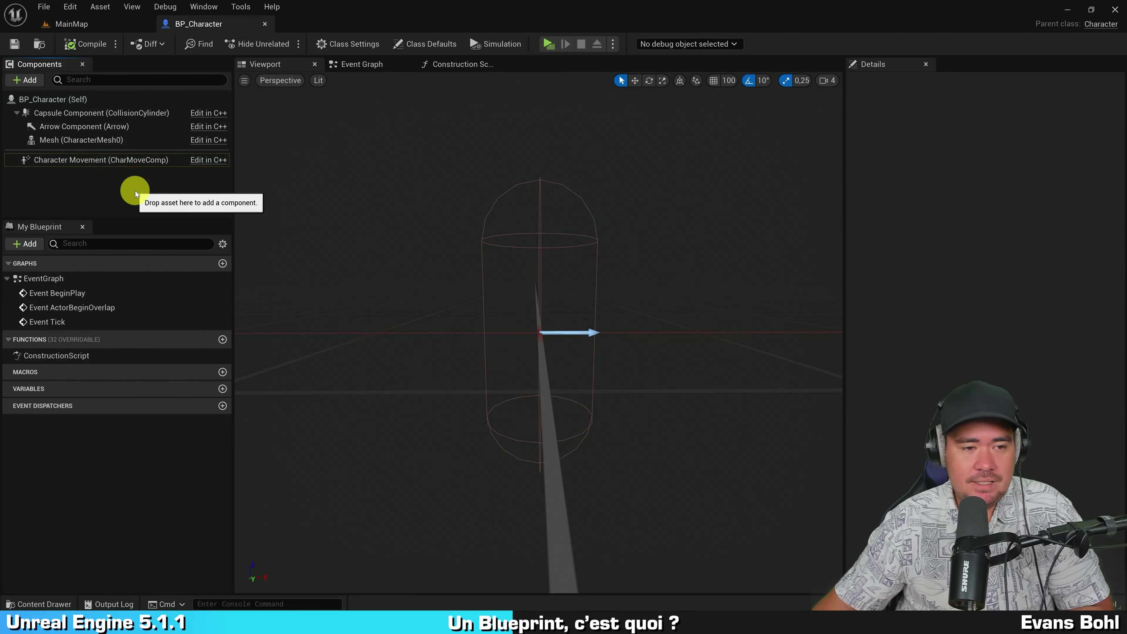
click(116, 141)
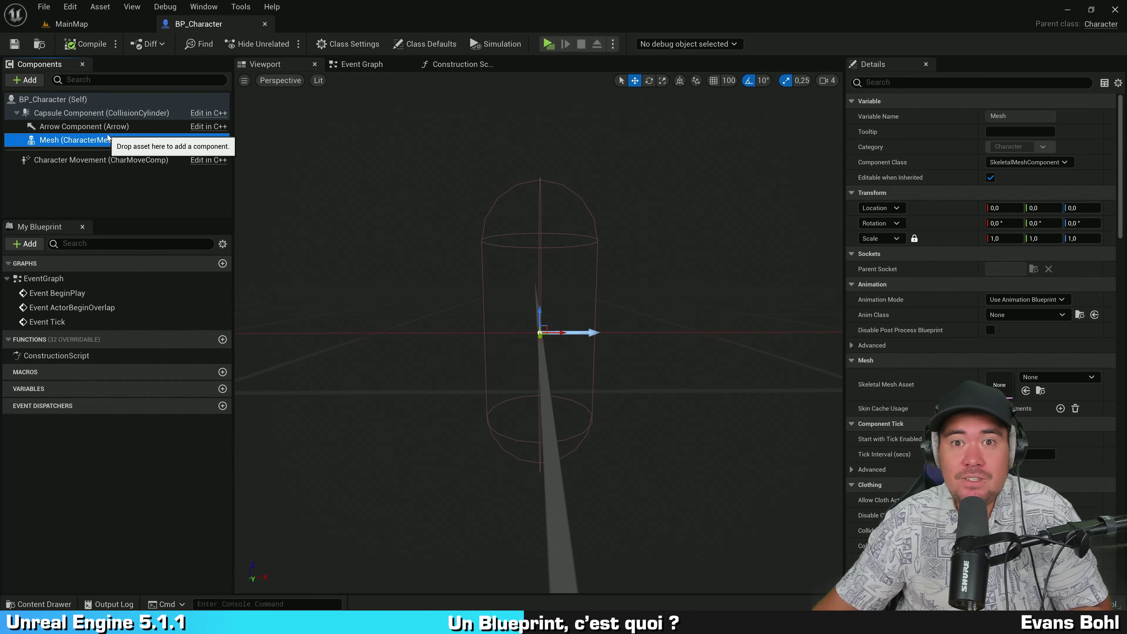
drag(626, 231, 654, 264)
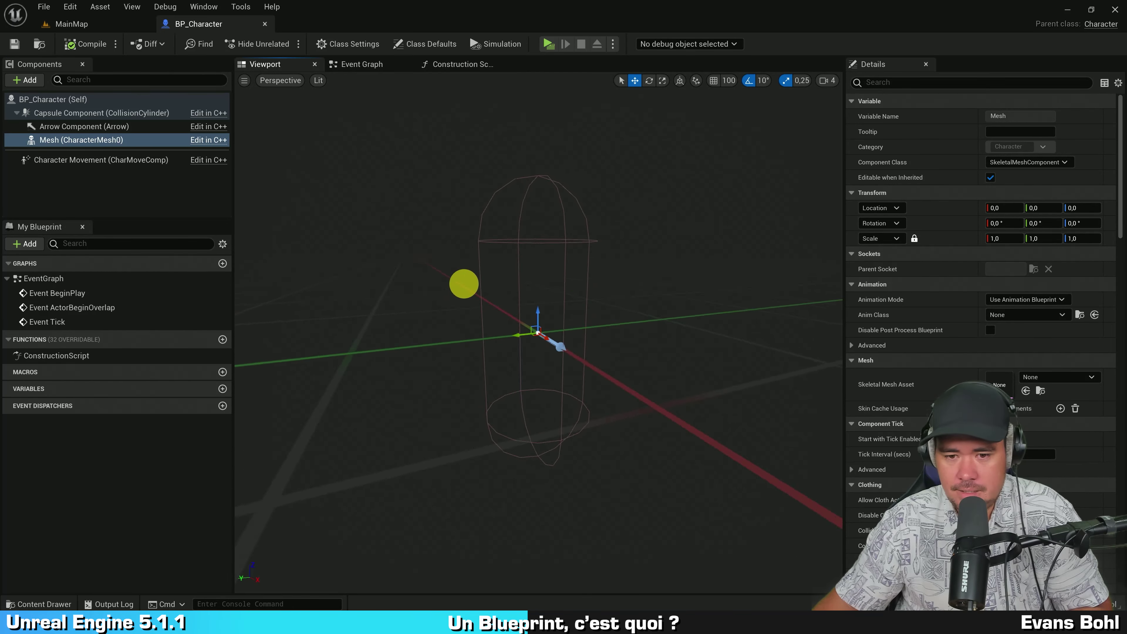
click(105, 141)
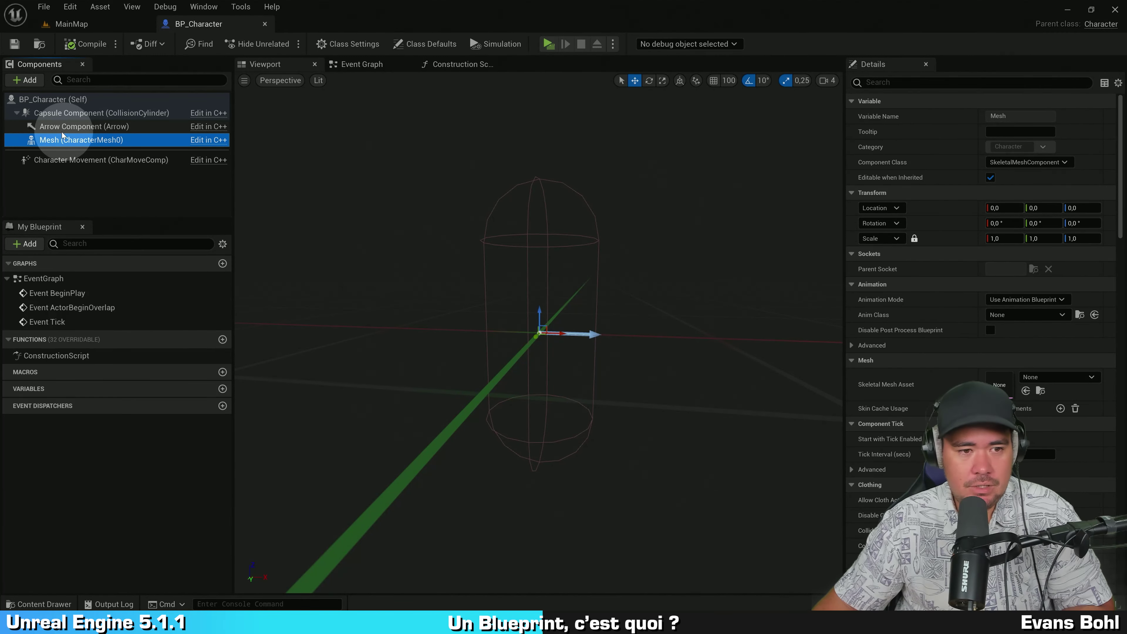
scroll(940, 320, down, 3)
scroll(940, 319, down, 2)
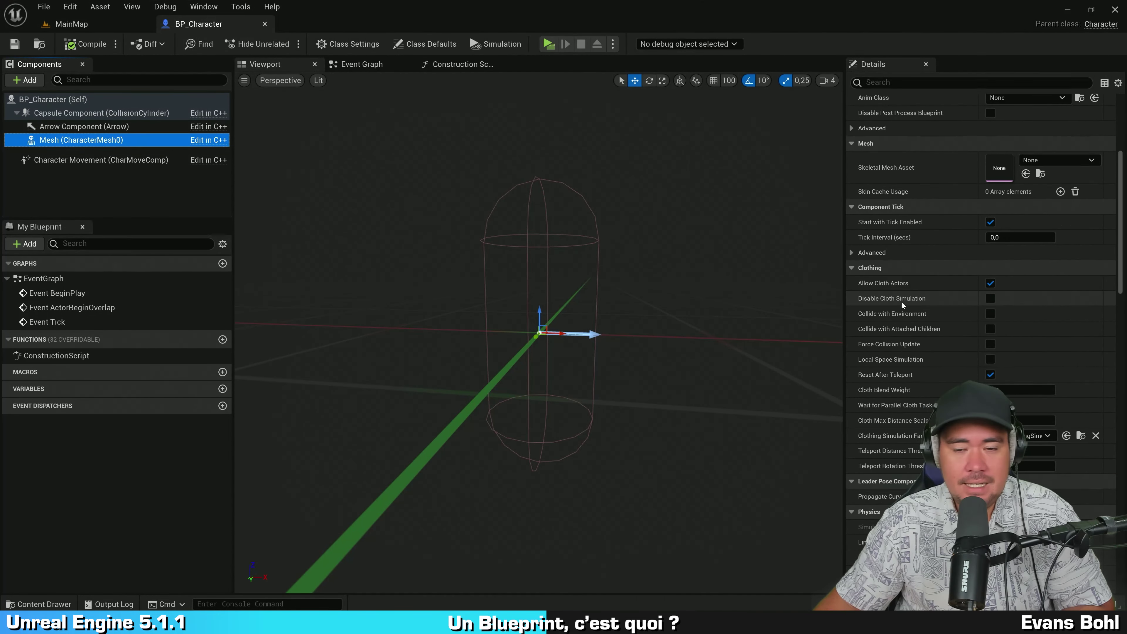
click(70, 113)
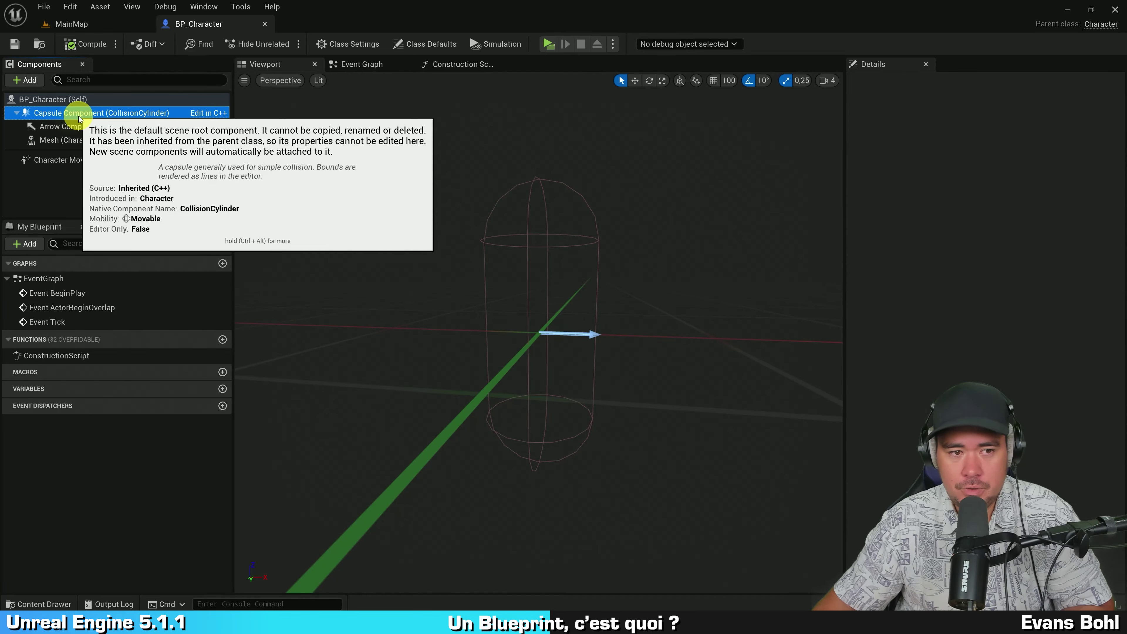
scroll(936, 298, up, 3)
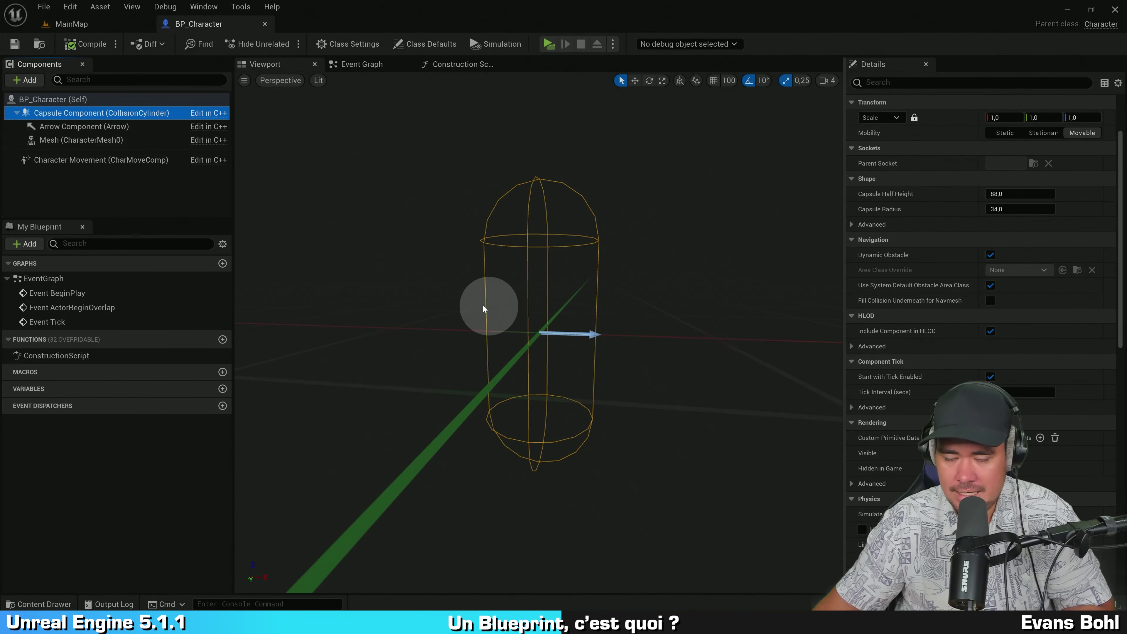
click(1038, 209)
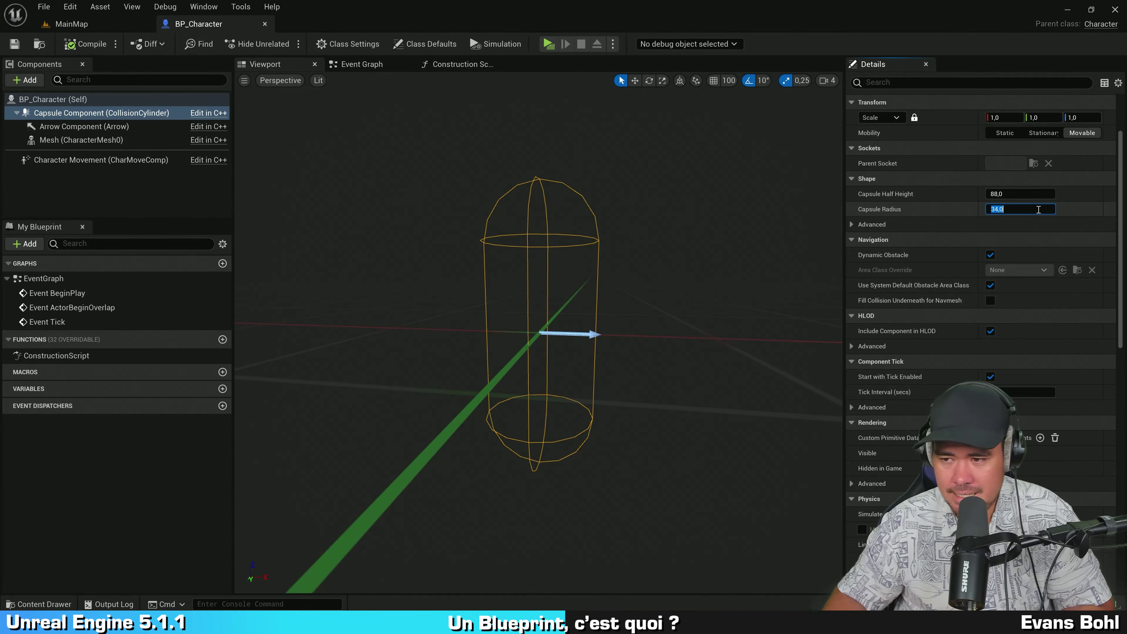
text(30)
key(Return)
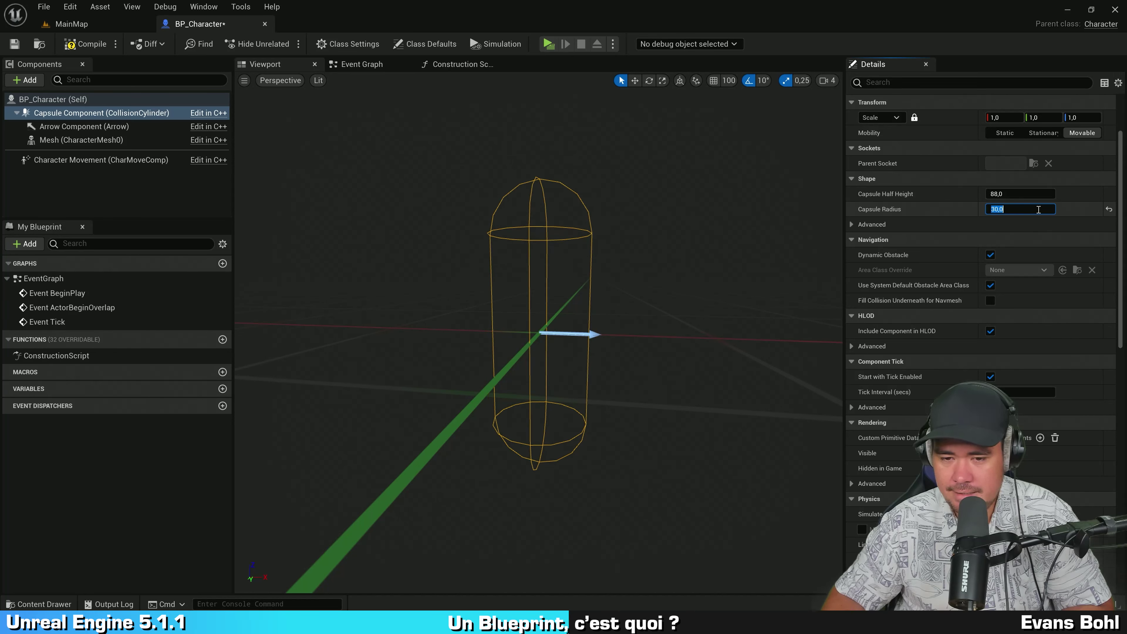
text(34)
key(Return)
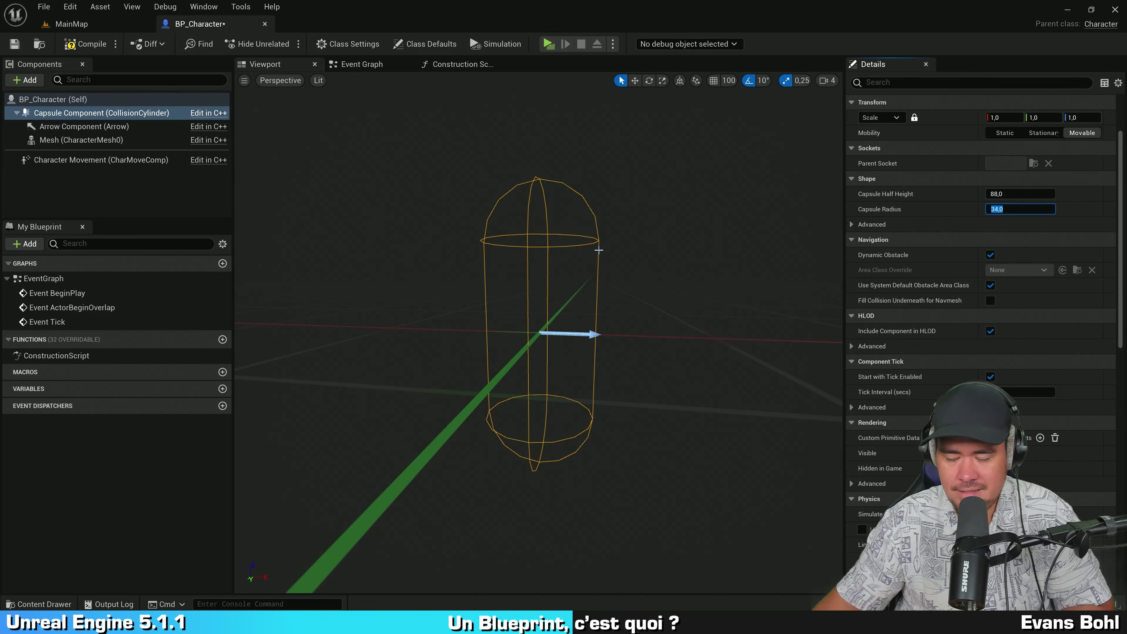
click(598, 251)
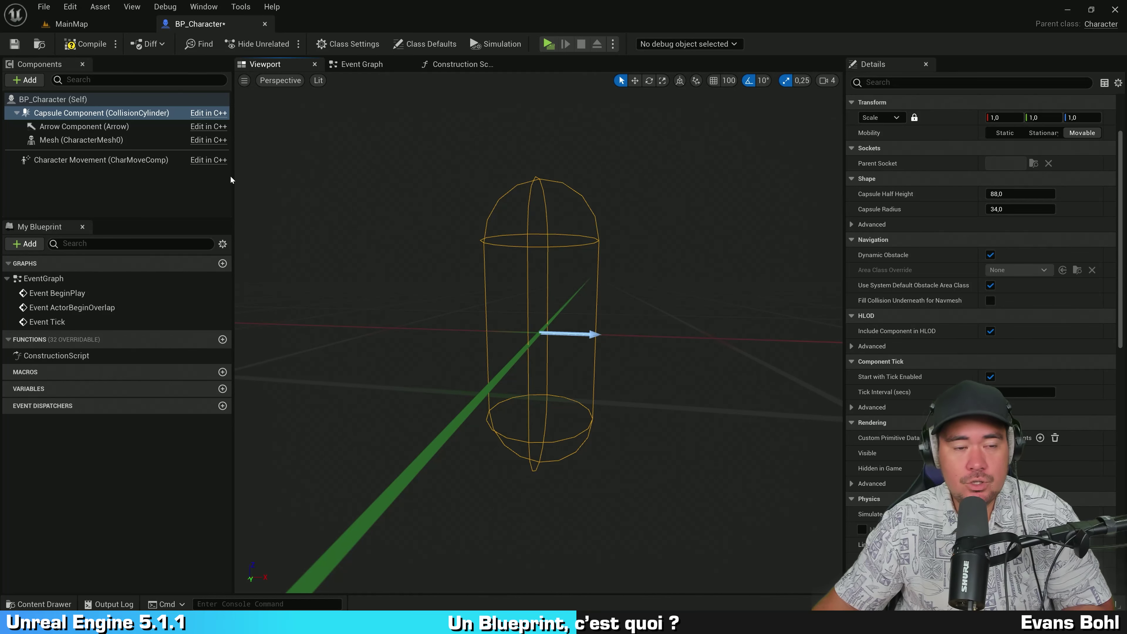
click(168, 140)
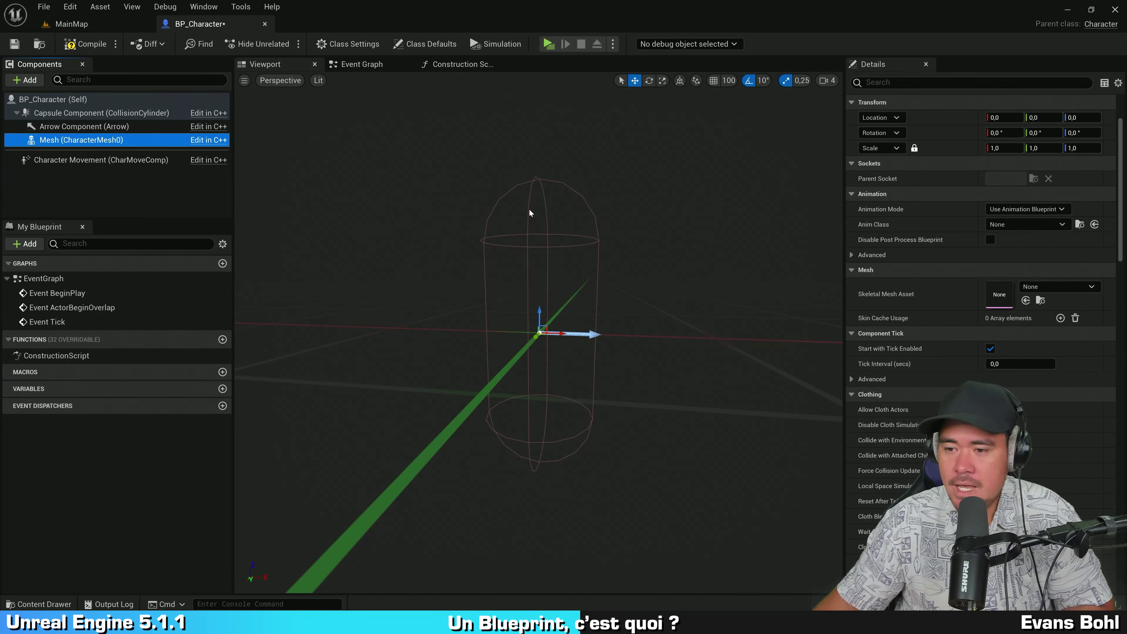
Set the Mesh component's Skeletal Mesh Asset to SKM_Manny
mouse_move(664, 245)
mouse_down()
mouse_move(610, 247)
mouse_move(687, 245)
mouse_up()
click(686, 244)
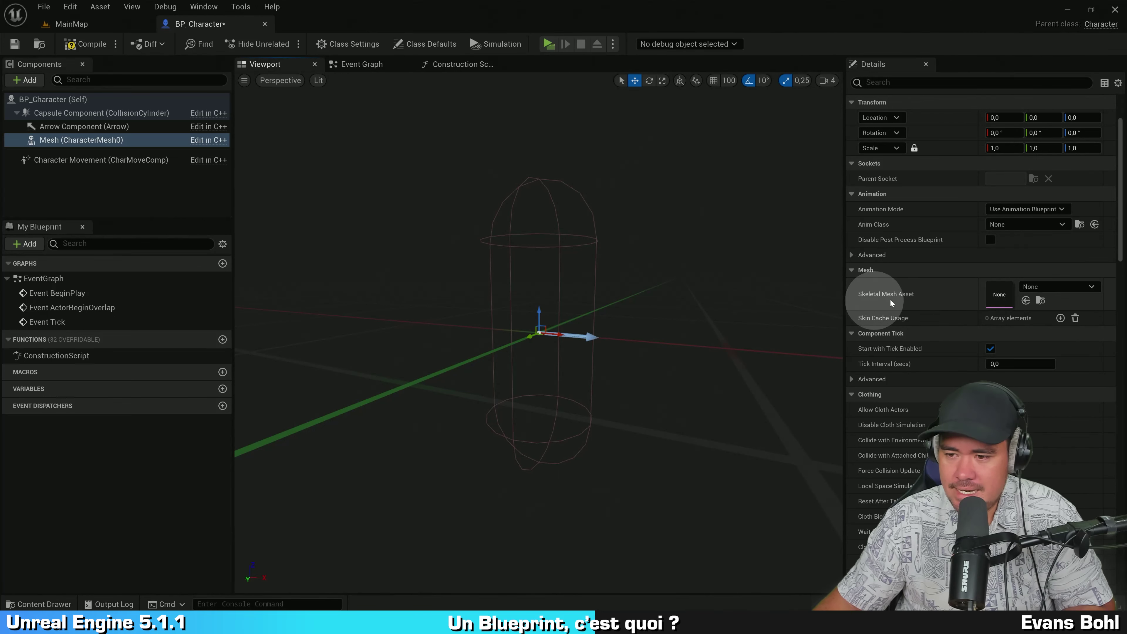
click(1055, 291)
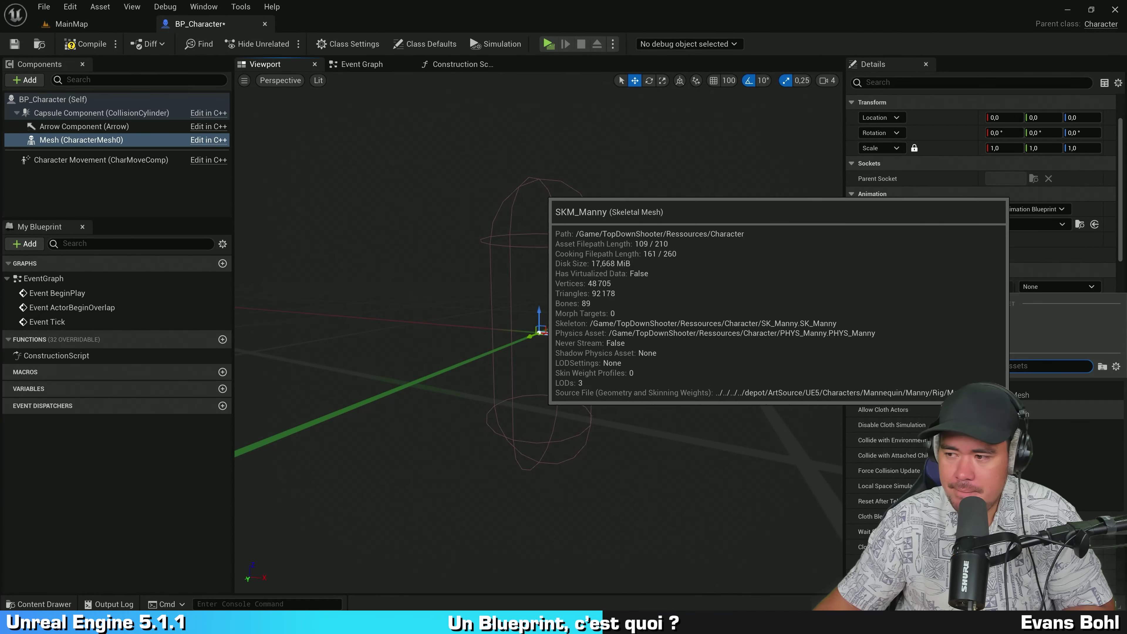
click(1027, 401)
With the Move tool, drag the Manny mesh down until Location Z is about -76.6
scroll(629, 247, down, 5)
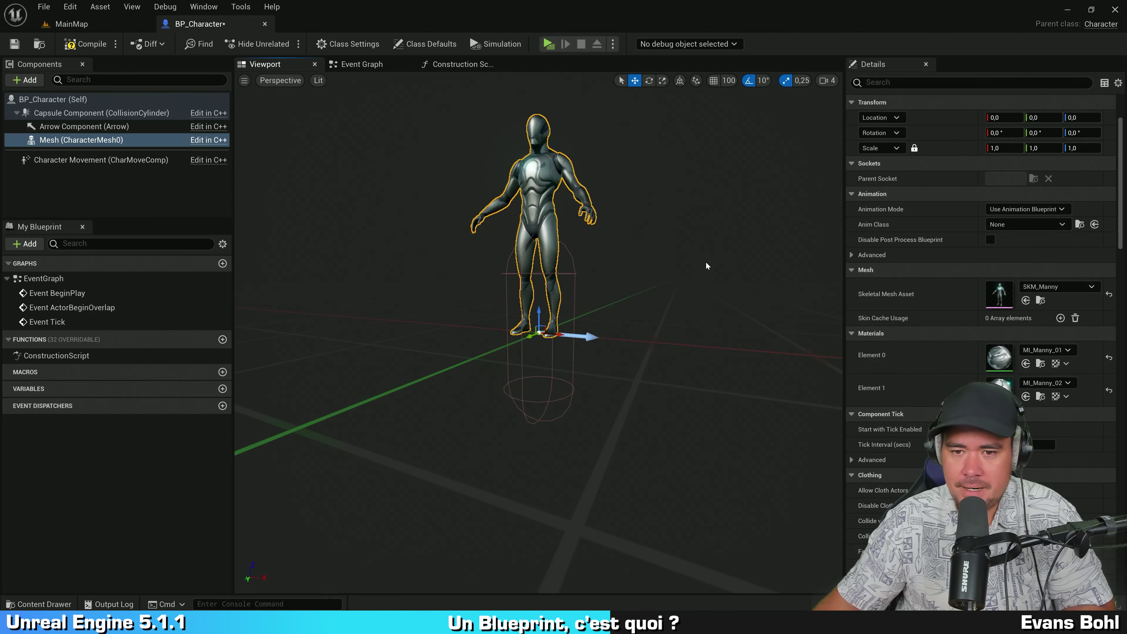
mouse_move(628, 247)
mouse_down()
mouse_move(481, 262)
mouse_move(692, 265)
mouse_move(597, 368)
mouse_up()
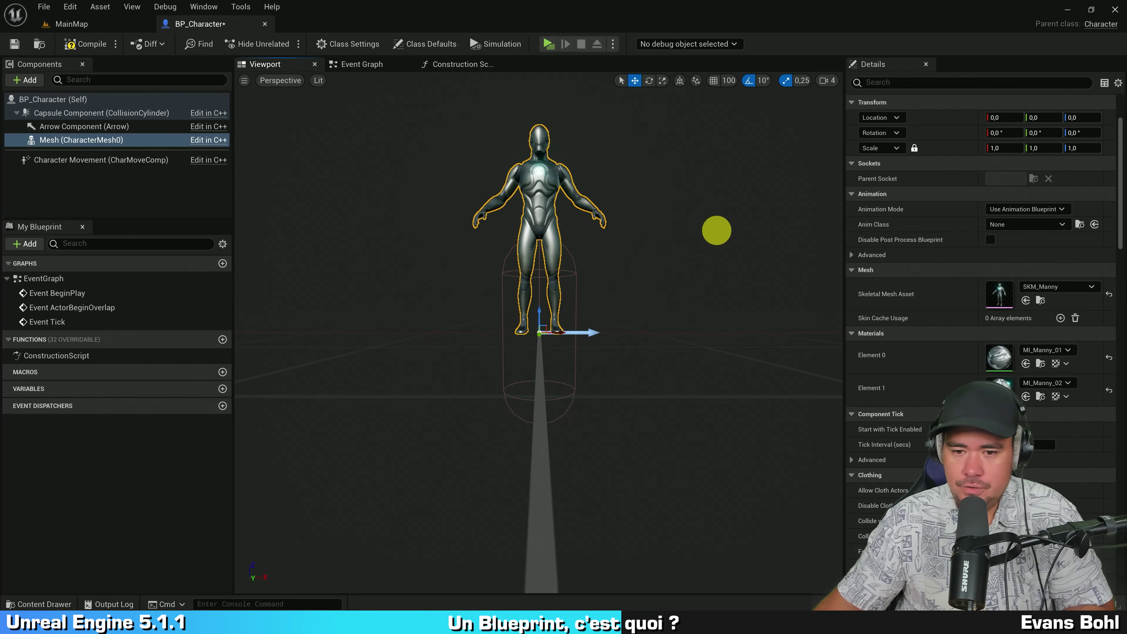
drag(611, 322, 531, 342)
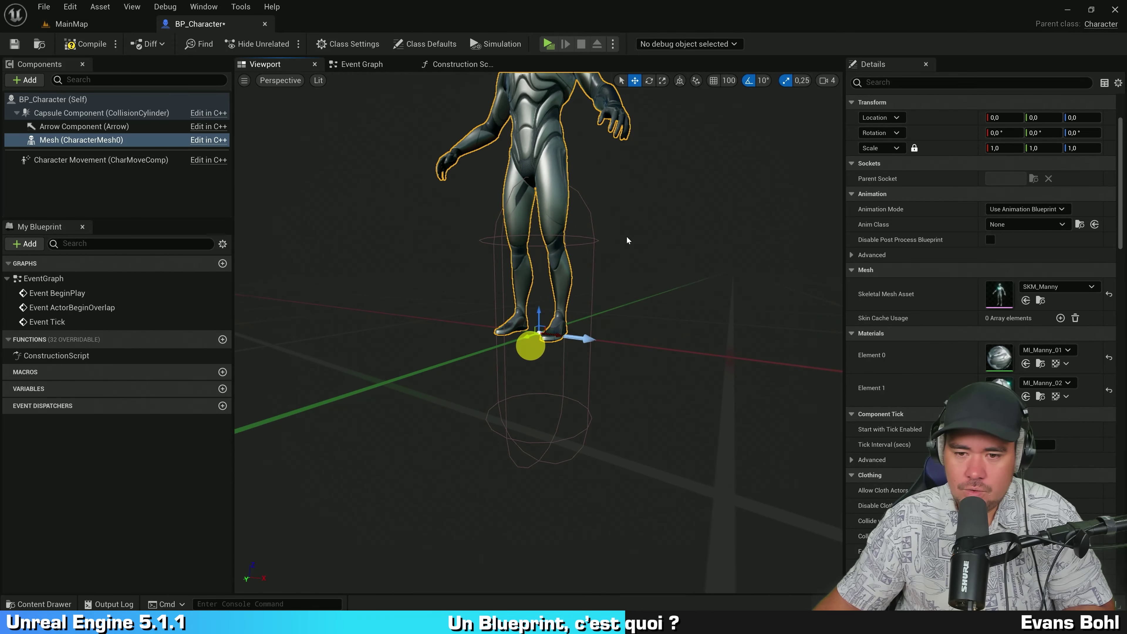
drag(577, 484, 598, 429)
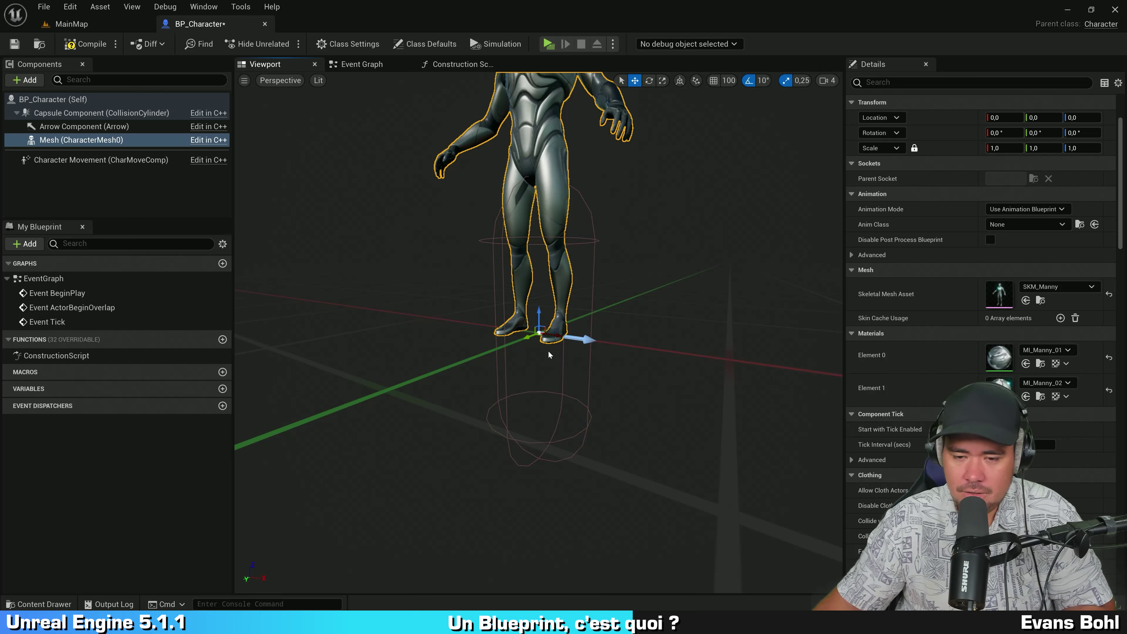
scroll(551, 352, up, 3)
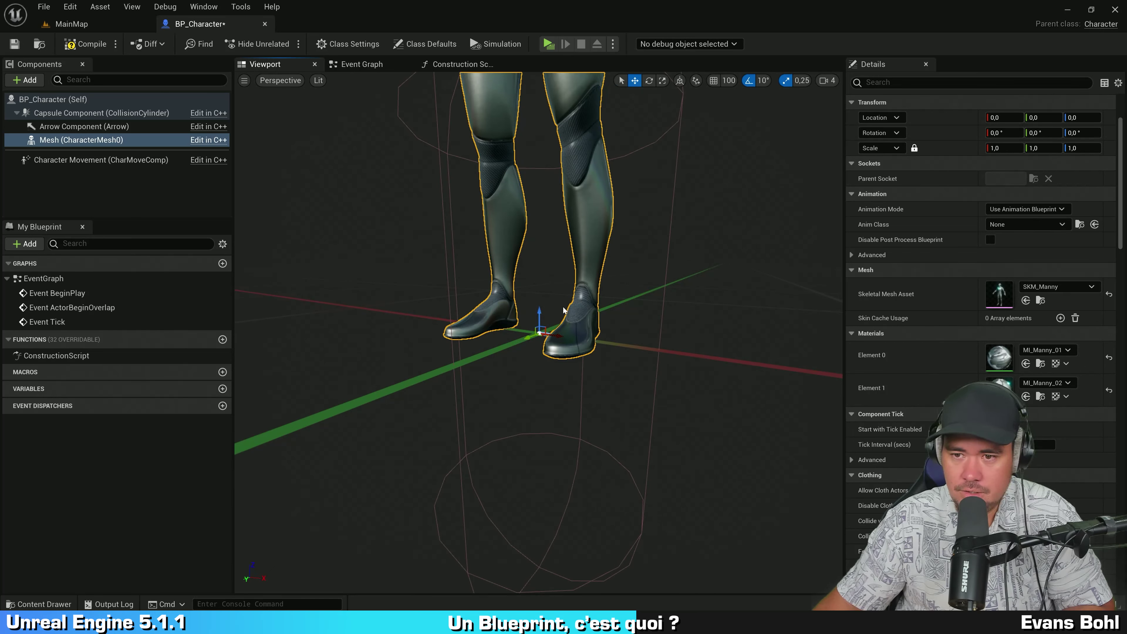
click(649, 81)
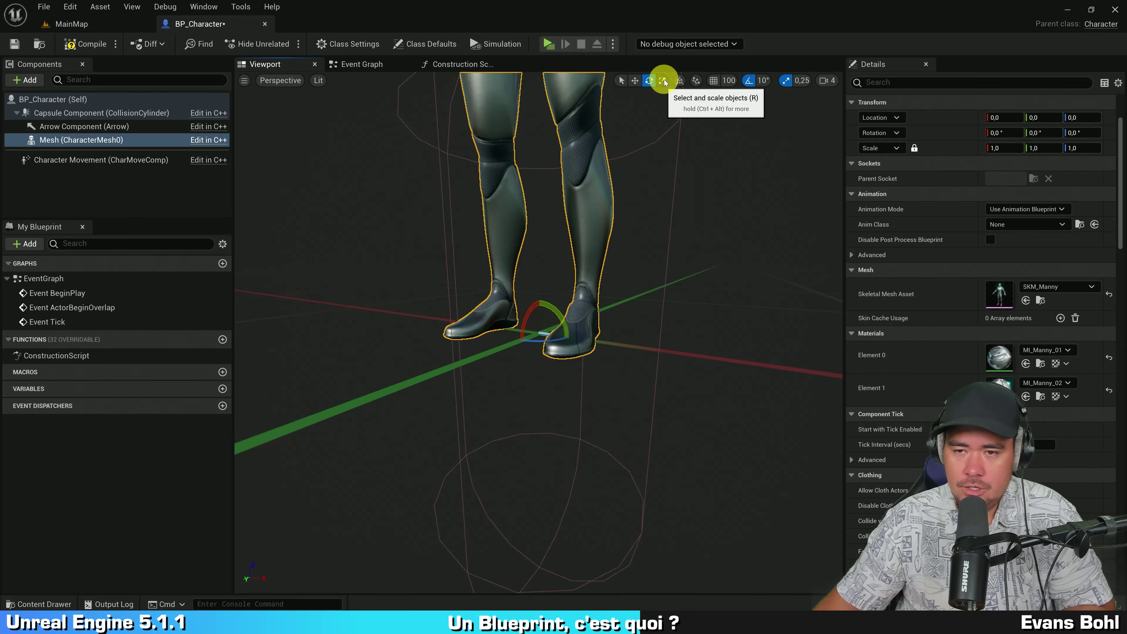
click(635, 81)
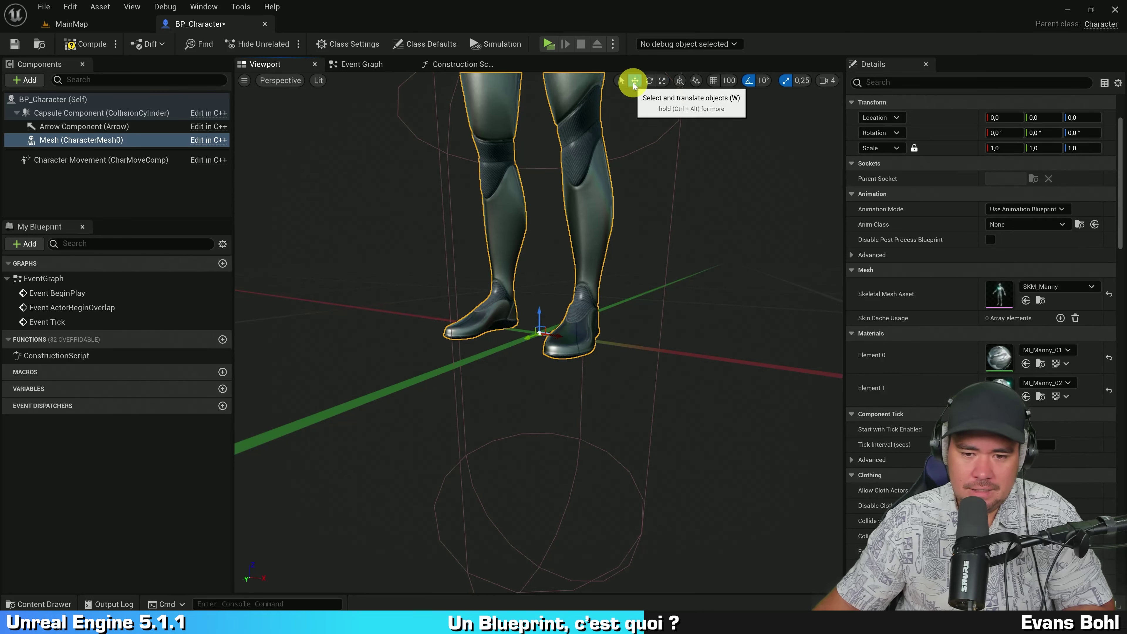
scroll(584, 220, down, 5)
drag(537, 312, 537, 402)
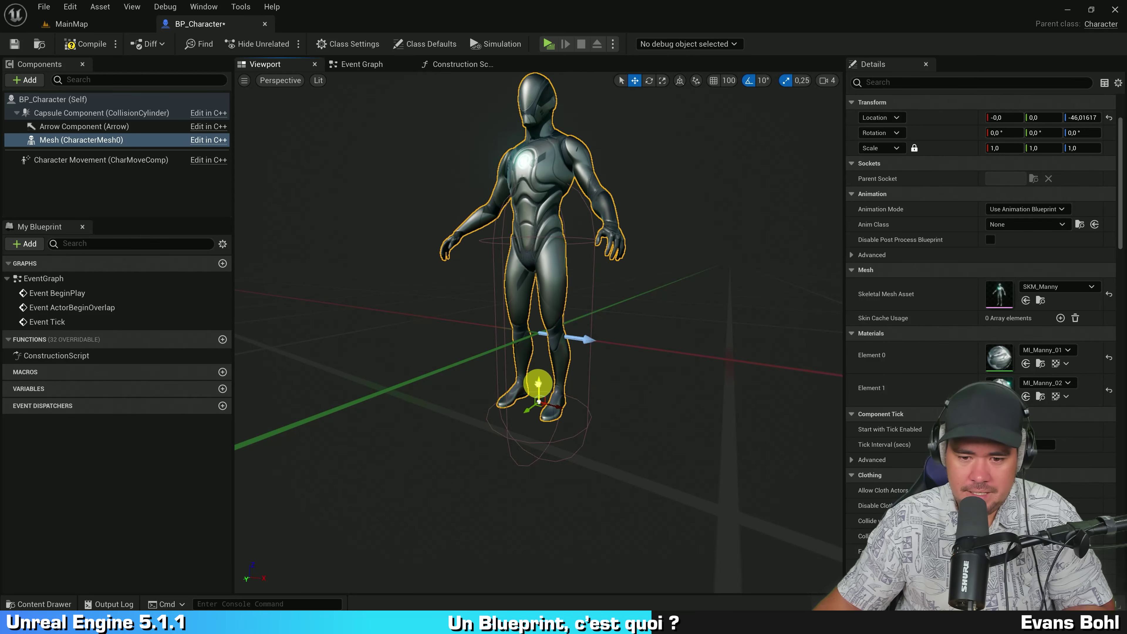
right_drag(584, 378, 652, 315)
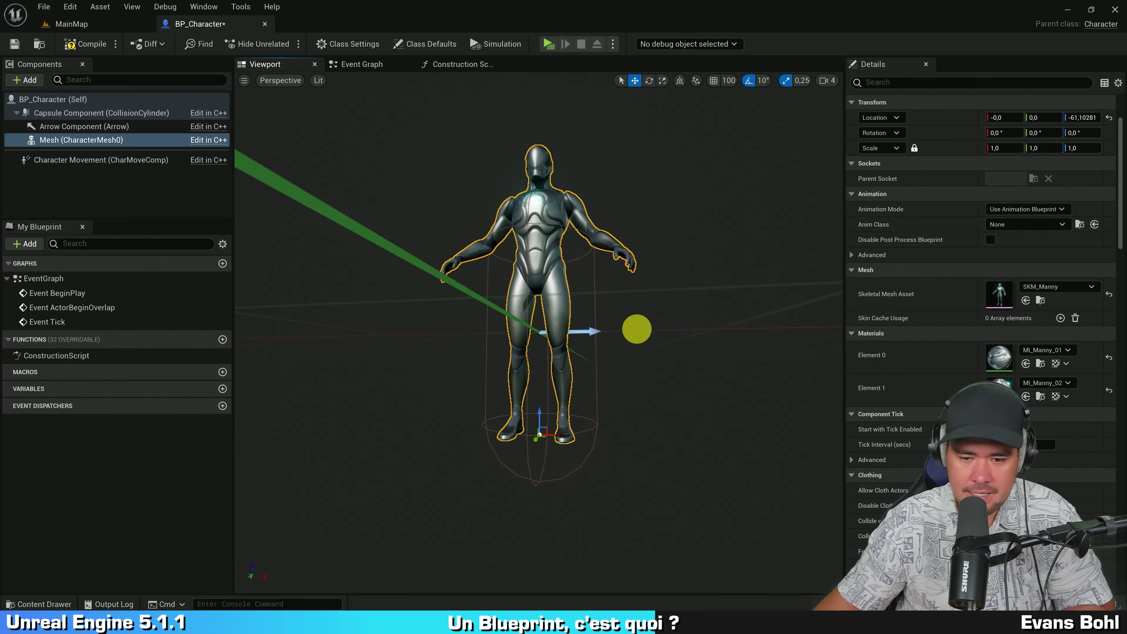
drag(540, 411, 541, 440)
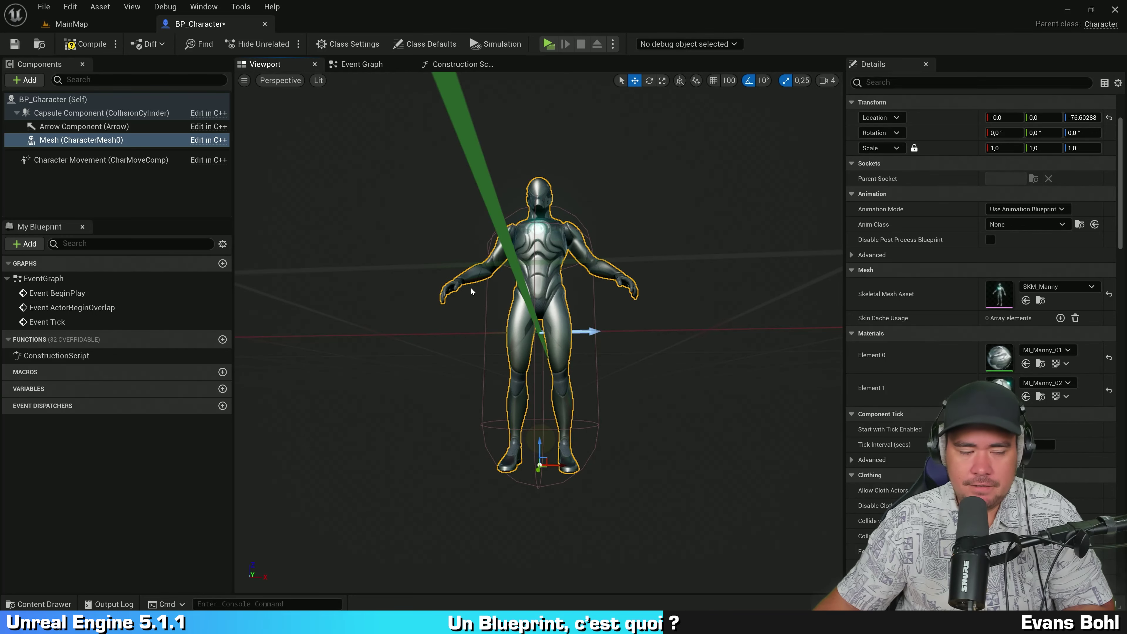
Switch the viewport to the Right orthographic view with Unlit rendering
click(271, 81)
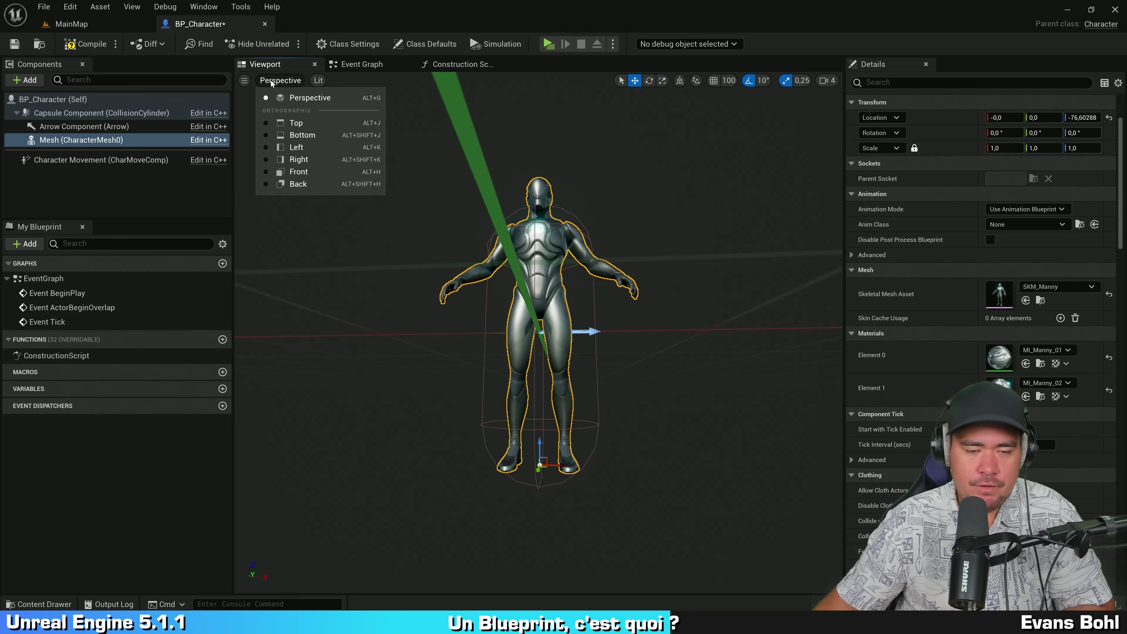
click(300, 162)
scroll(564, 334, up, 5)
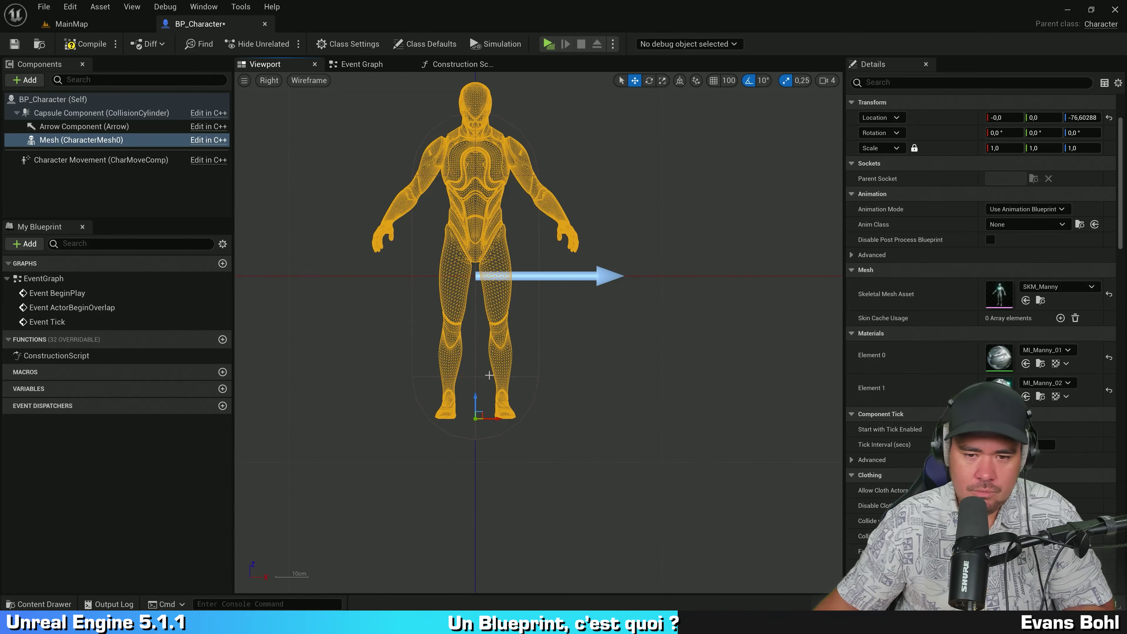
right_drag(551, 335, 592, 331)
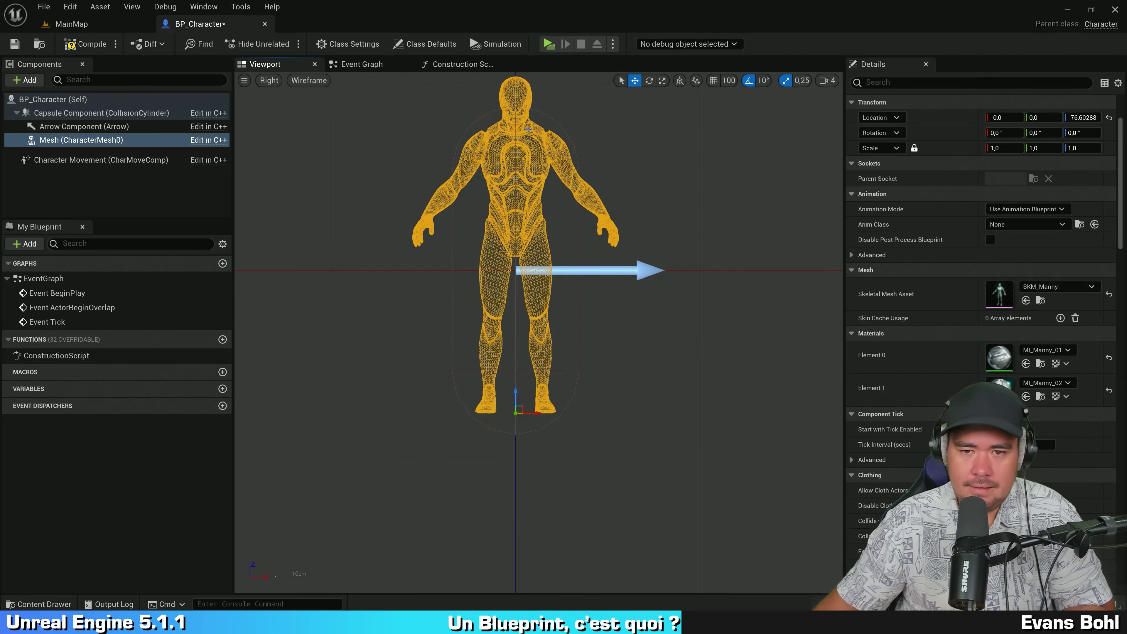
scroll(548, 173, up, 2)
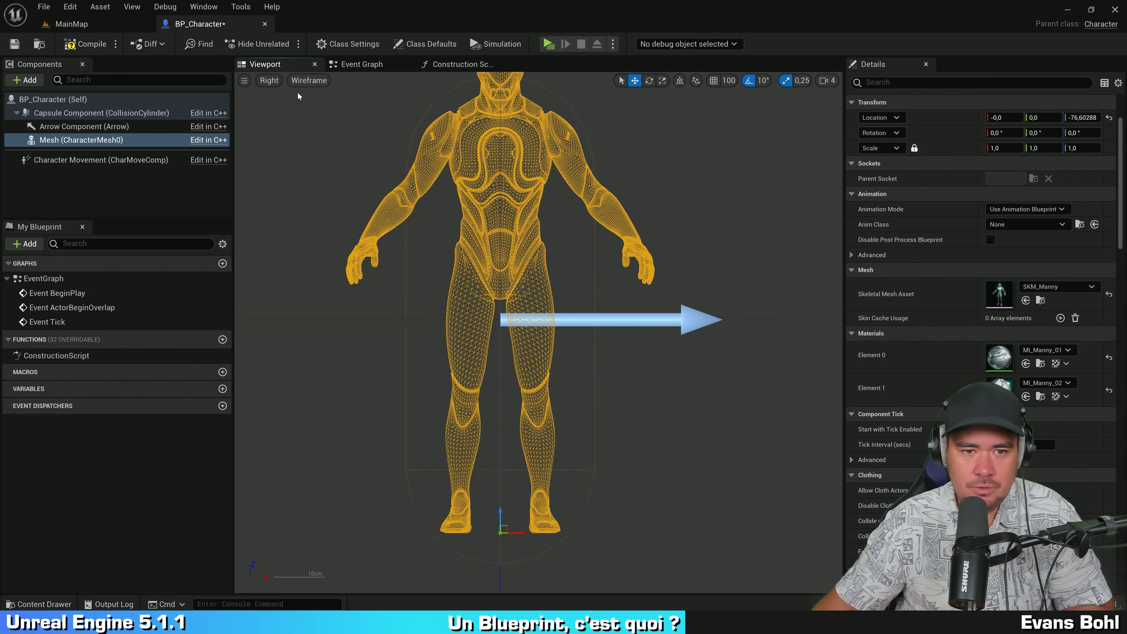
click(308, 83)
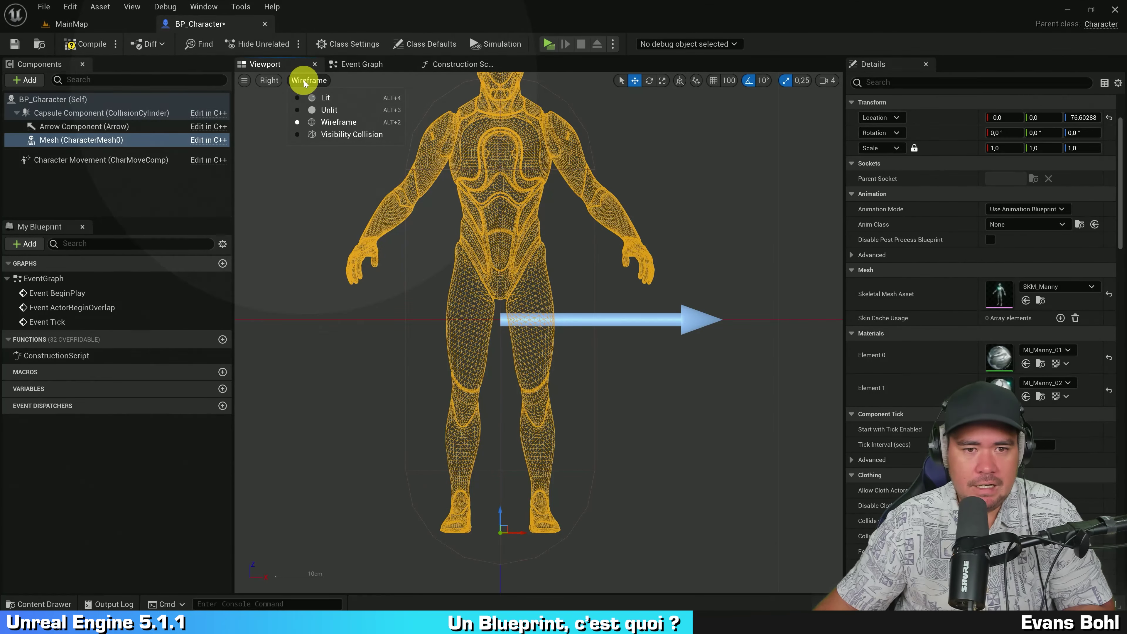
click(331, 111)
Frame the character's feet and drag the mesh down to about Z -87.97
scroll(531, 484, down, 1)
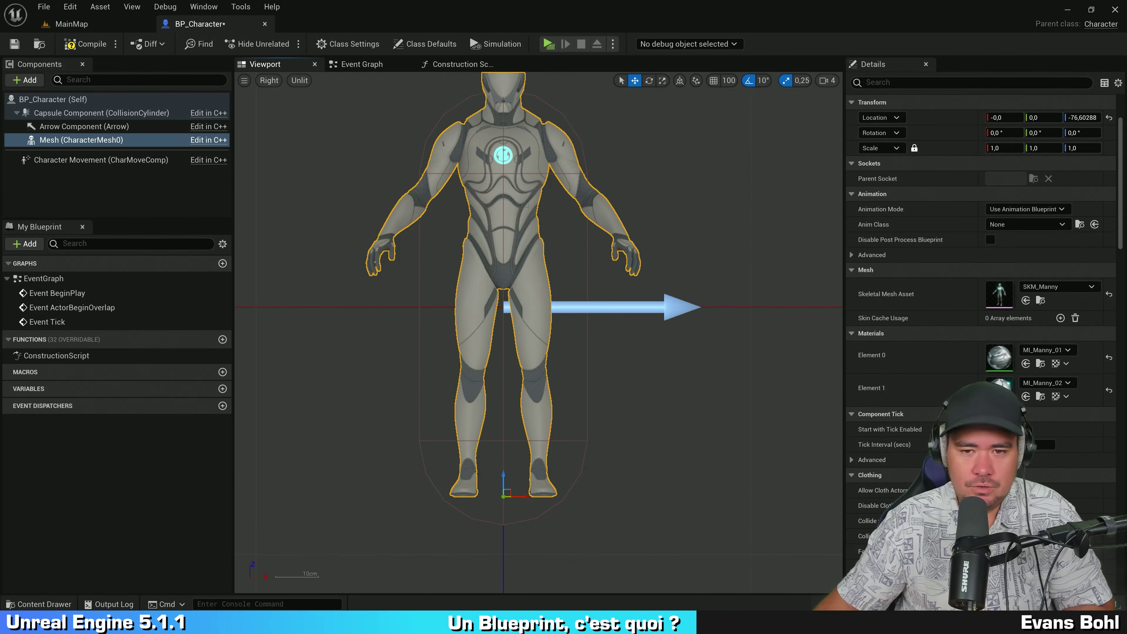
scroll(531, 484, down, 1)
scroll(531, 484, up, 2)
scroll(531, 484, up, 2)
right_drag(530, 484, 523, 395)
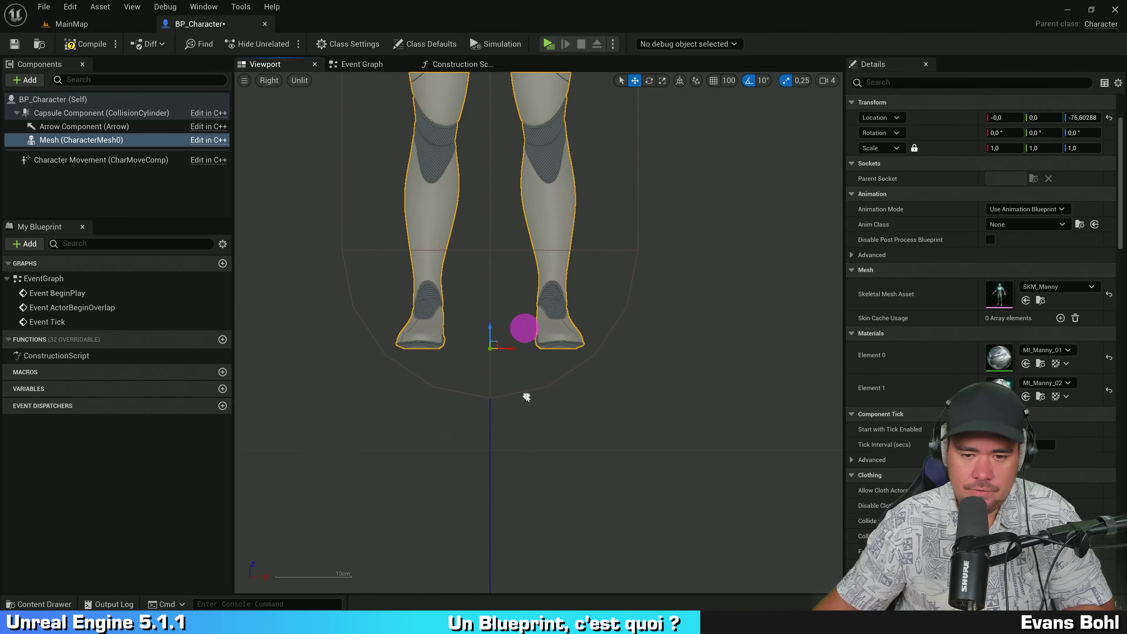
scroll(516, 423, up, 2)
scroll(488, 355, up, 2)
right_drag(471, 323, 518, 194)
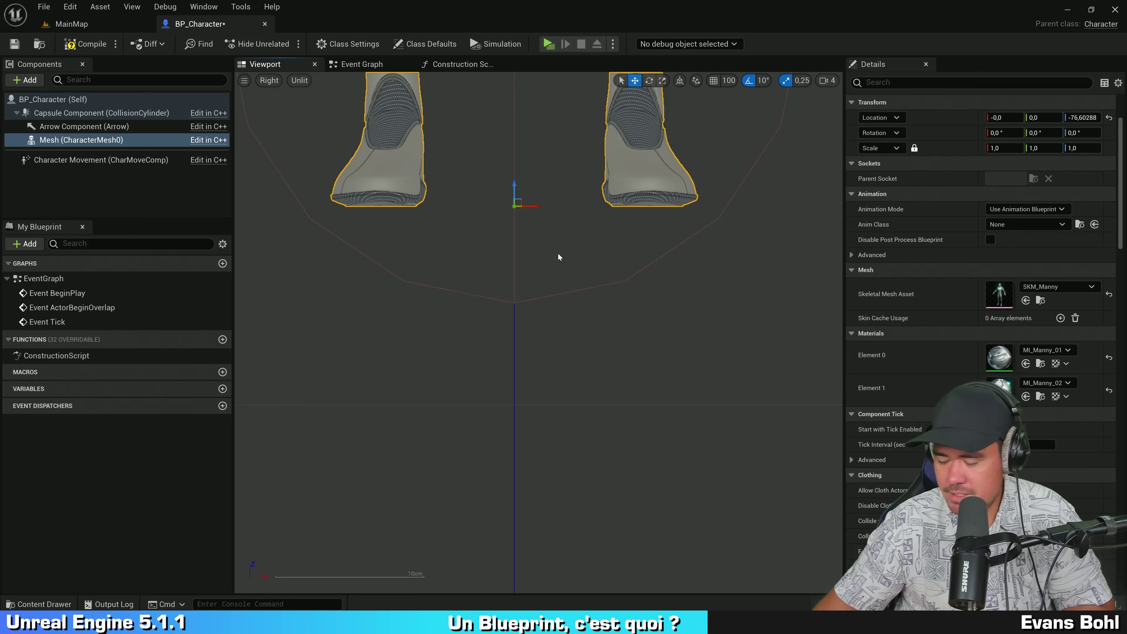
mouse_move(557, 253)
right_down()
mouse_move(622, 279)
mouse_move(542, 289)
right_up()
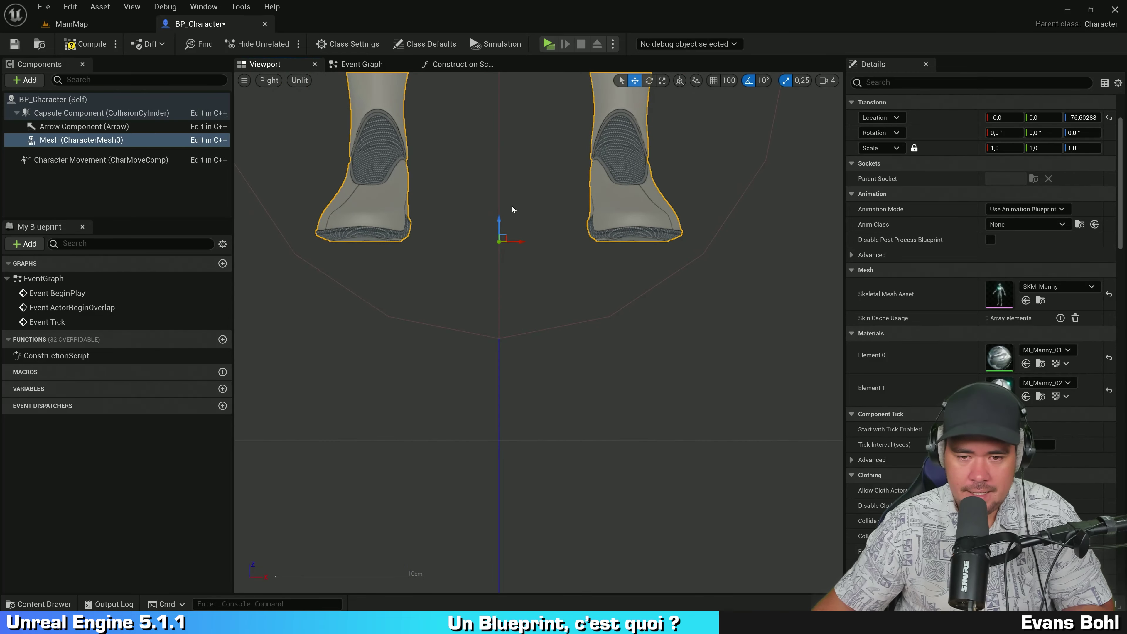
drag(500, 220, 502, 314)
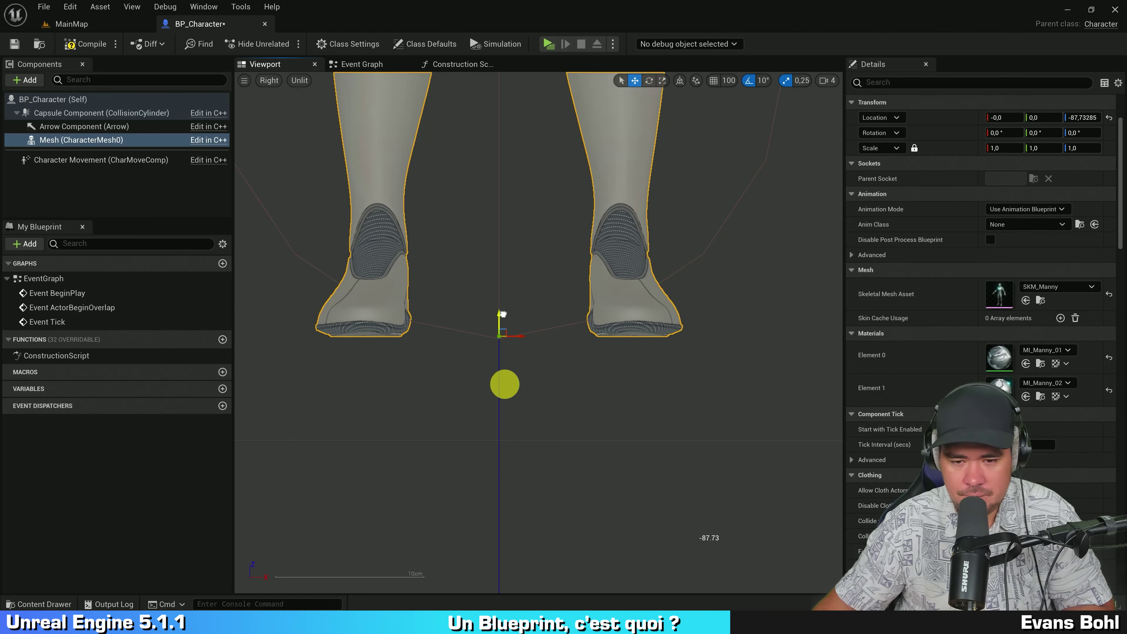
drag(504, 314, 503, 316)
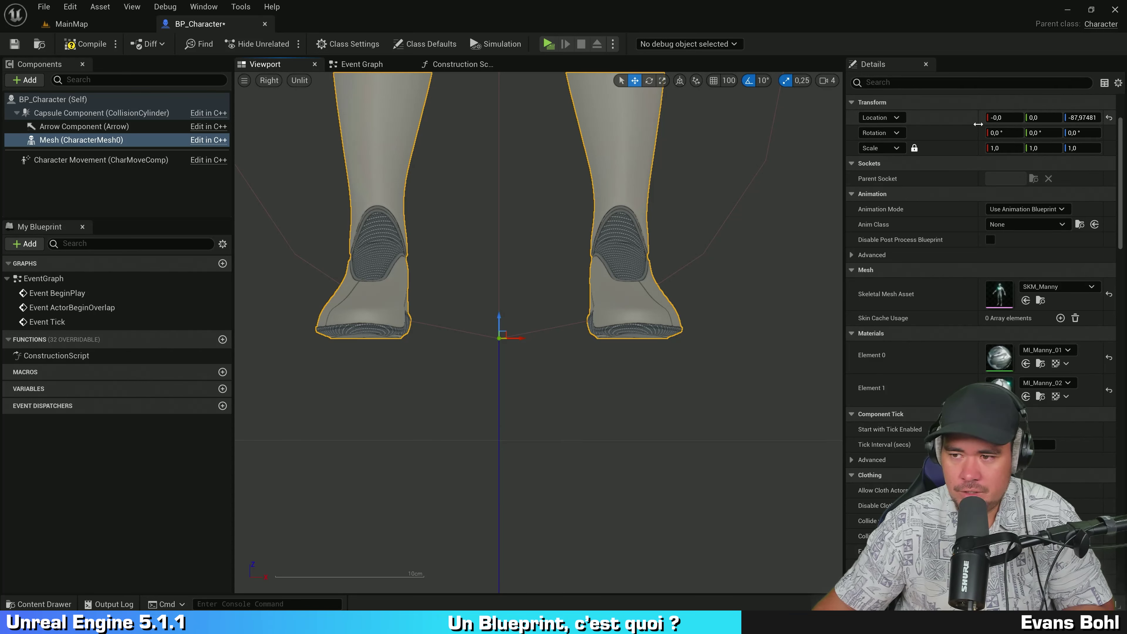
Widen the Details panel and set the mesh's Location Z to -88
drag(979, 134, 942, 135)
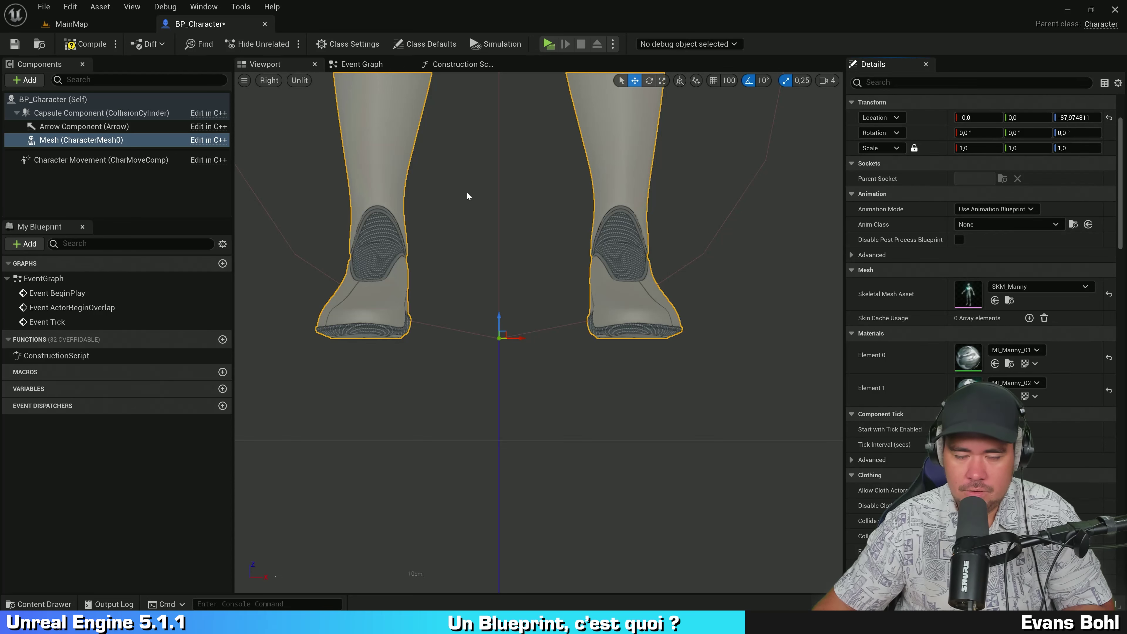
scroll(473, 181, down, 4)
scroll(505, 160, up, 2)
scroll(592, 214, up, 2)
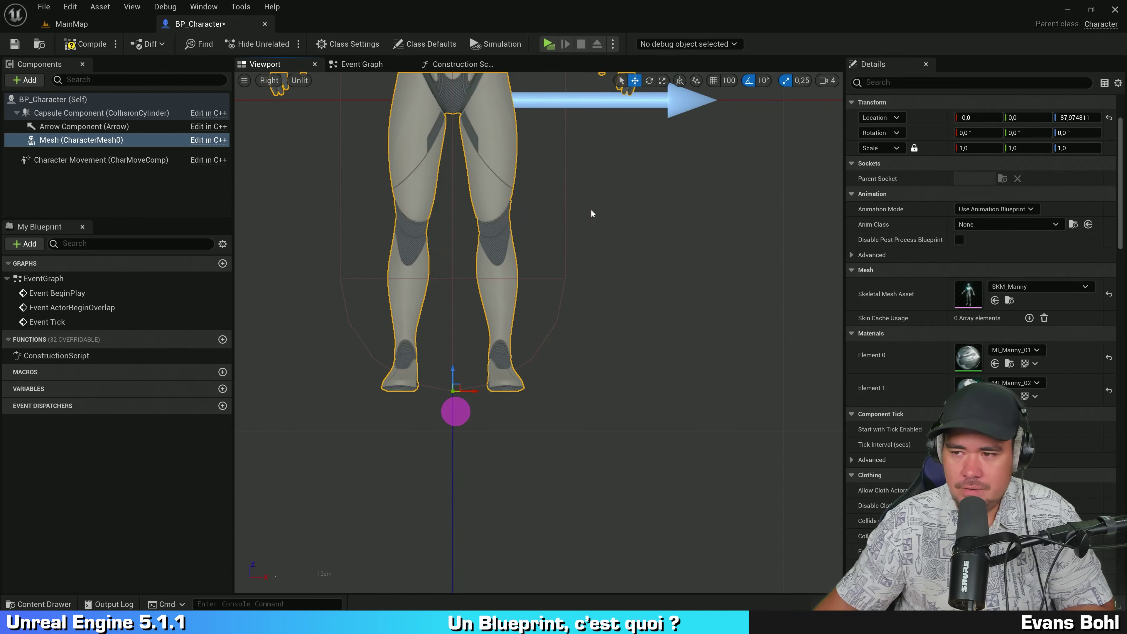
click(1078, 117)
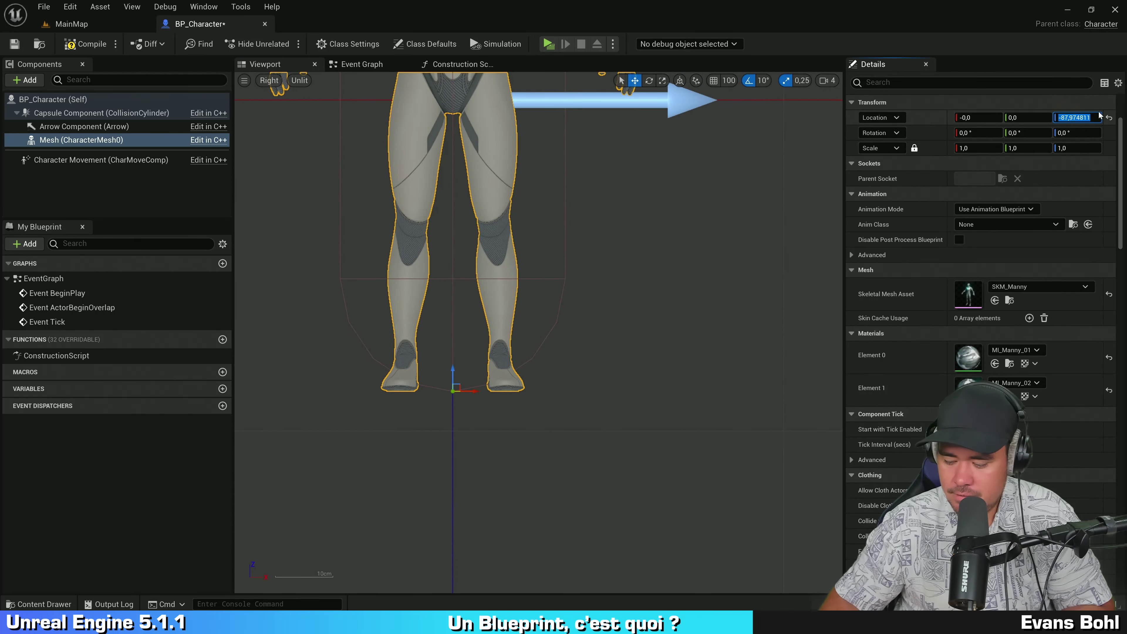
text(-88,0)
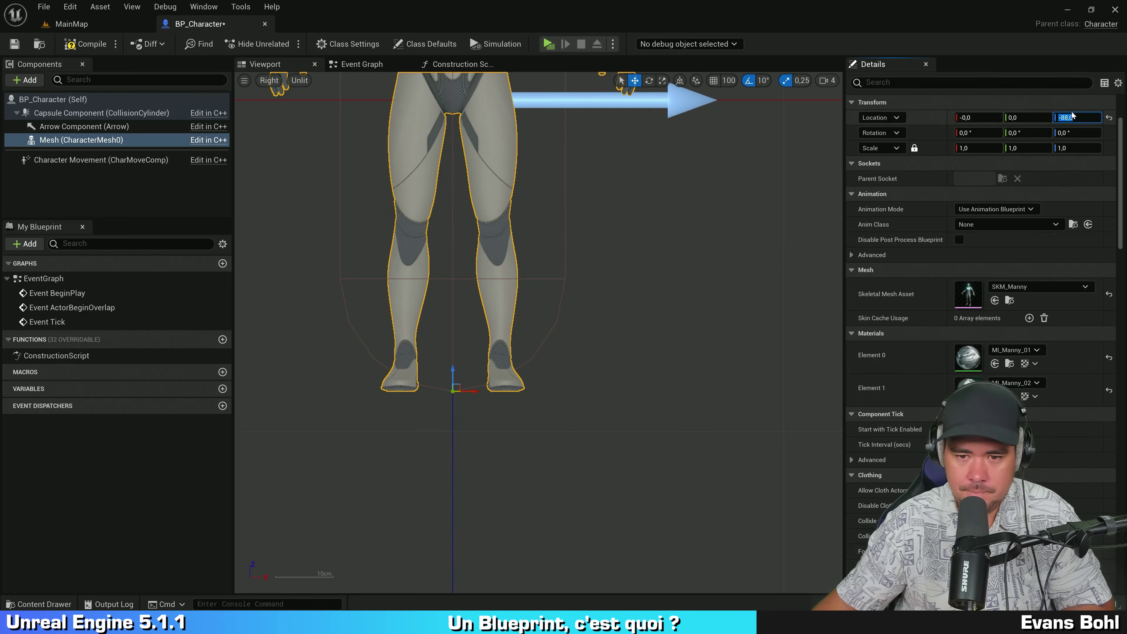
scroll(721, 183, down, 3)
right_drag(706, 226, 617, 331)
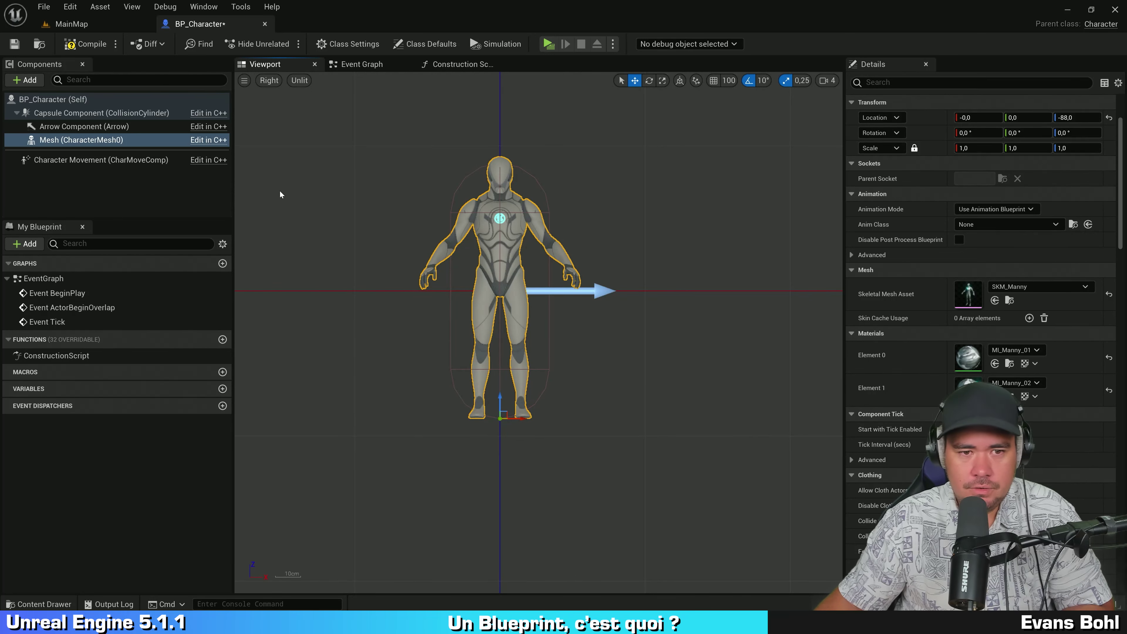
Back in Perspective view, rotate the Manny mesh to Rotation Z -90 so it faces the arrow
click(268, 81)
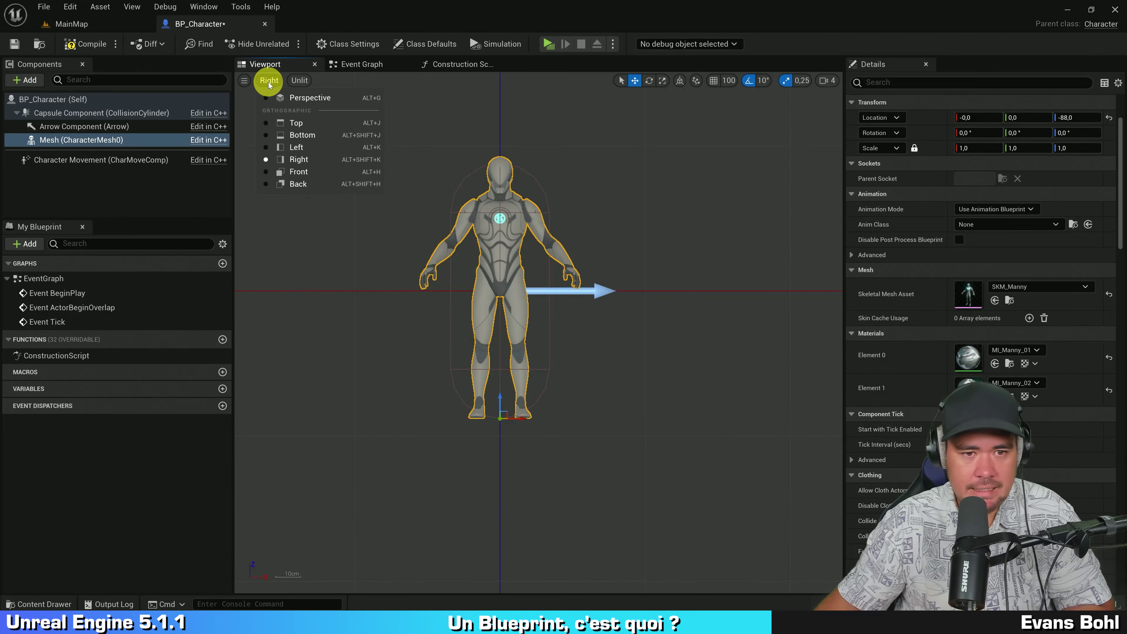
click(296, 97)
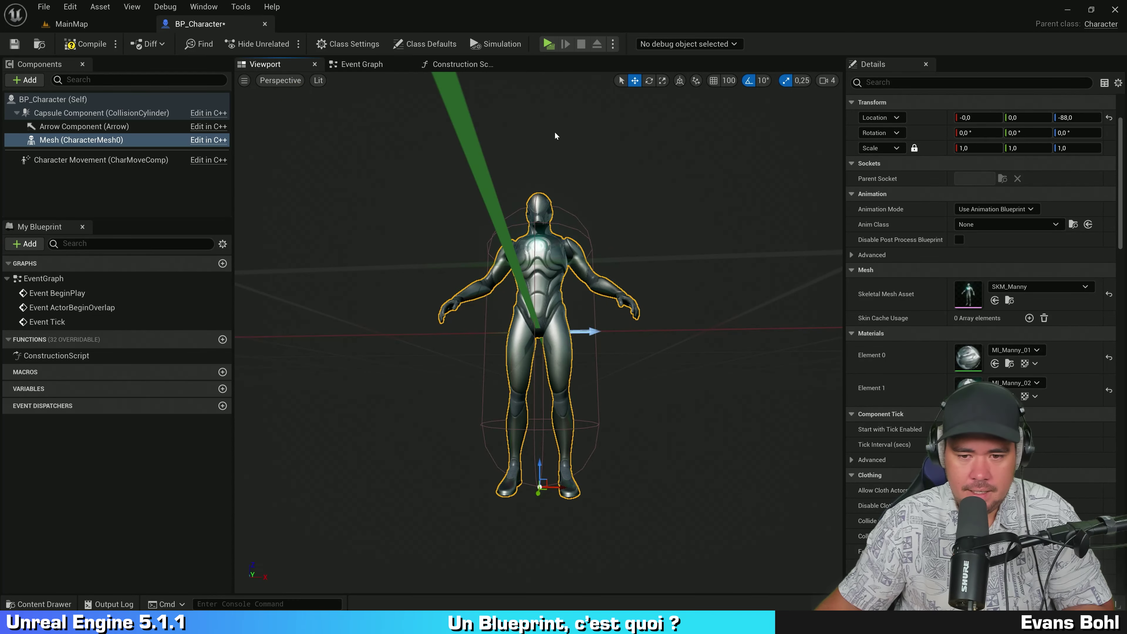
drag(555, 131, 594, 276)
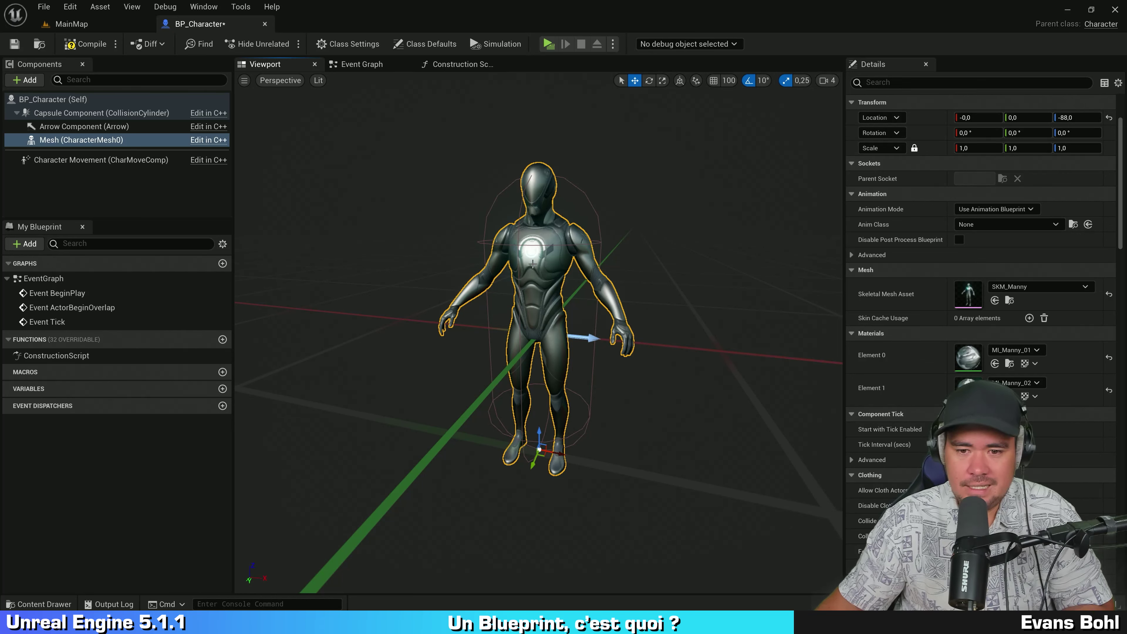
key(e)
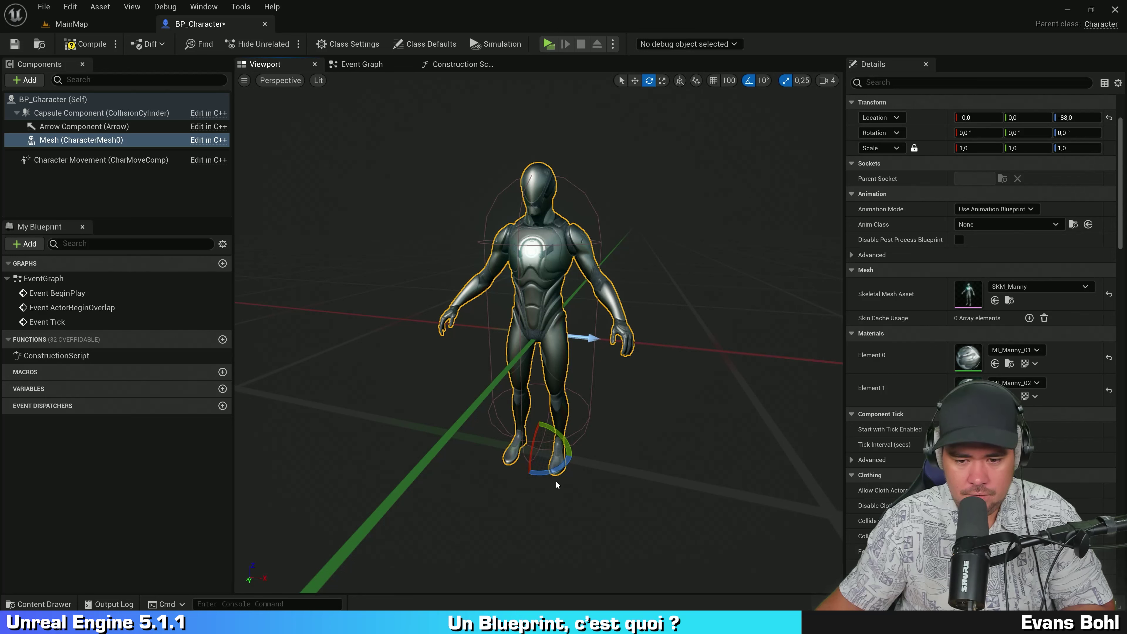
drag(548, 472, 799, 455)
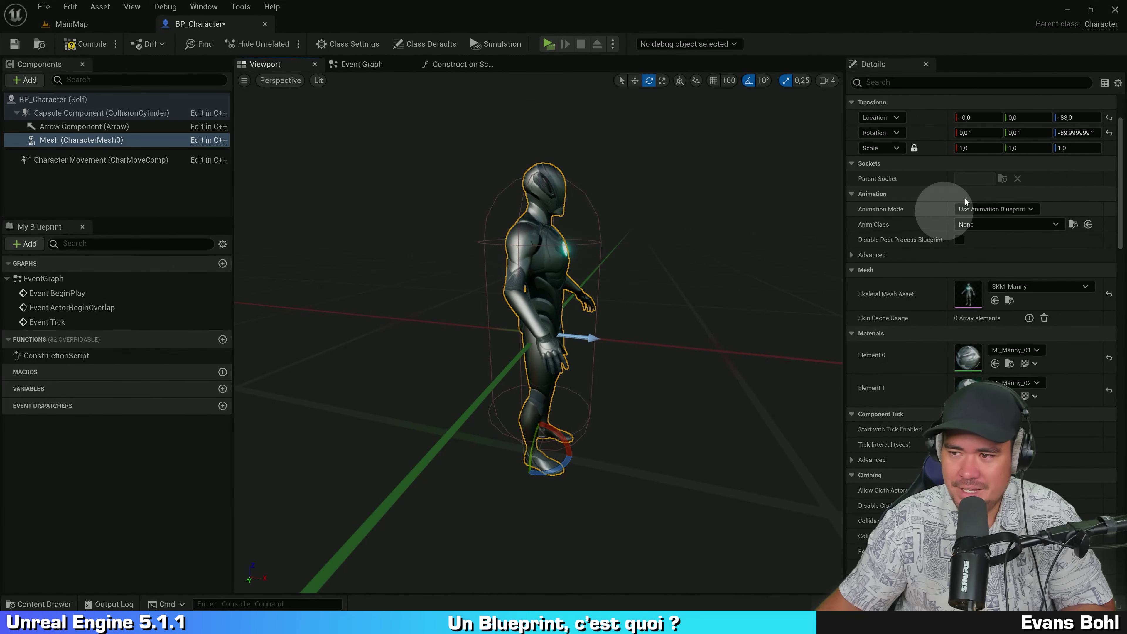
click(1073, 134)
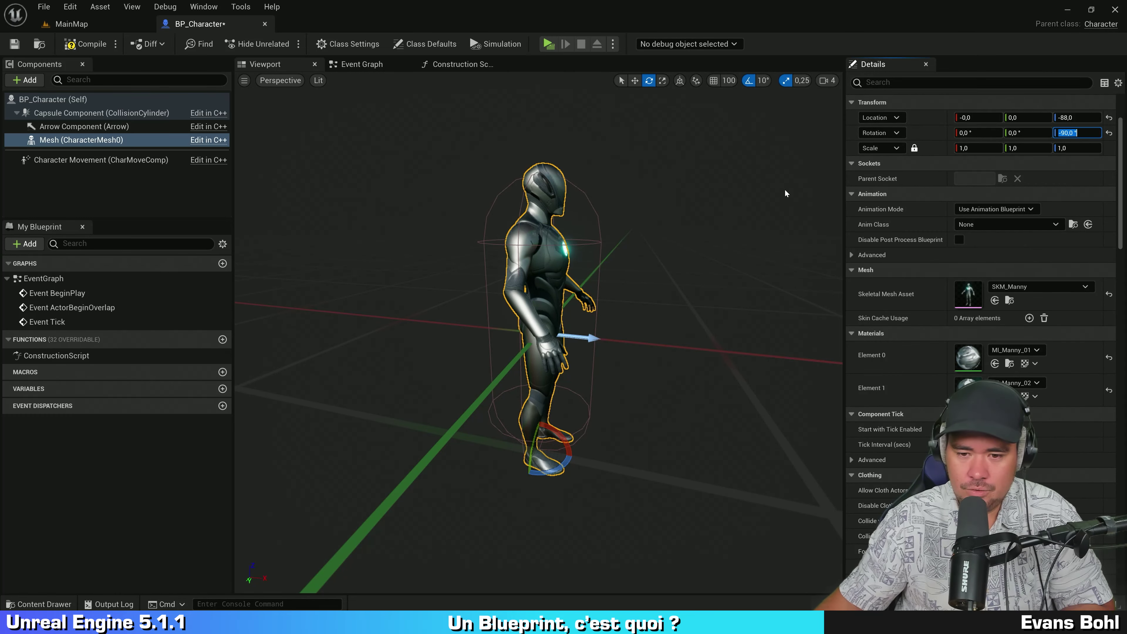
mouse_move(723, 230)
mouse_down()
mouse_move(283, 354)
mouse_move(667, 362)
mouse_move(636, 383)
mouse_up()
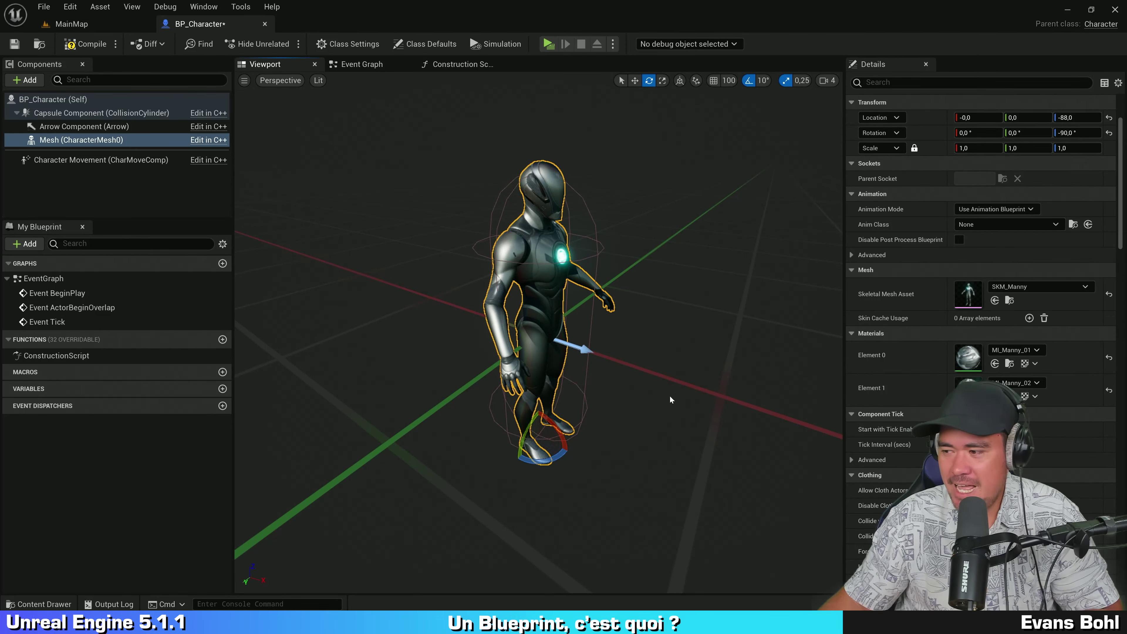
mouse_move(669, 395)
mouse_down()
mouse_move(603, 352)
mouse_move(490, 357)
mouse_move(540, 359)
mouse_up()
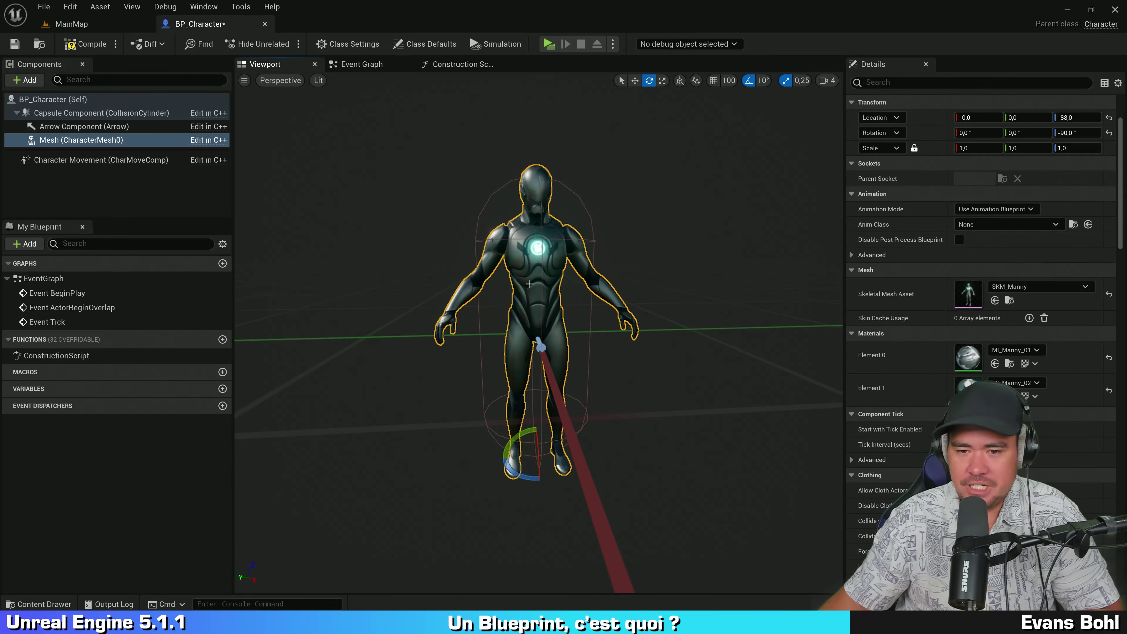
Open SKM_Manny in its skeletal mesh editor from the Mesh thumbnail, then return to MainMap
click(969, 297)
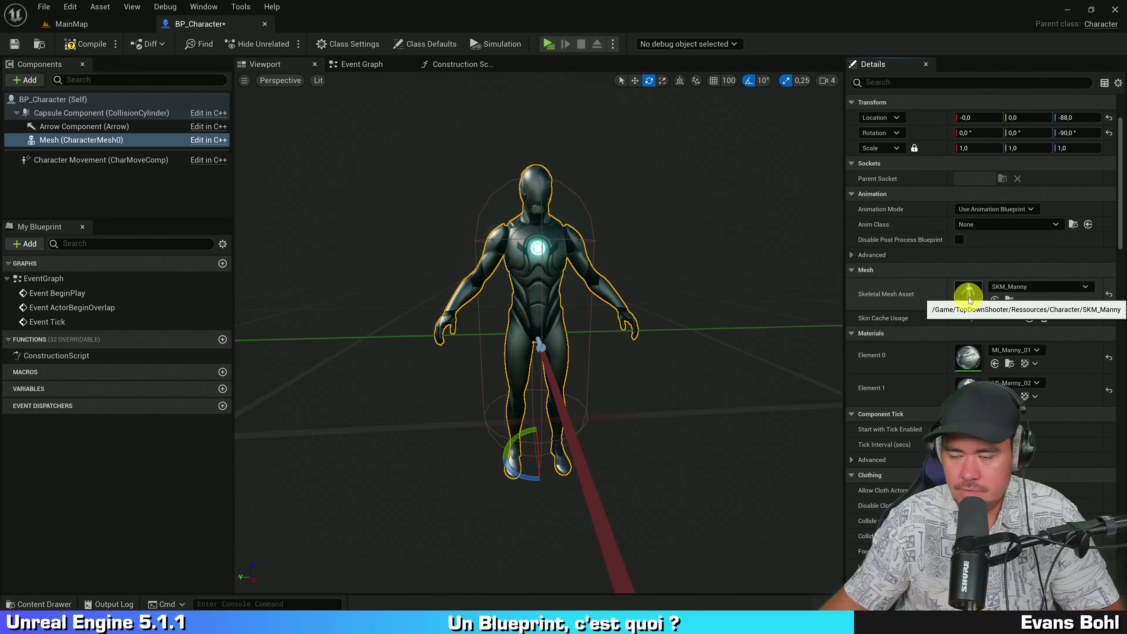
double_click(970, 301)
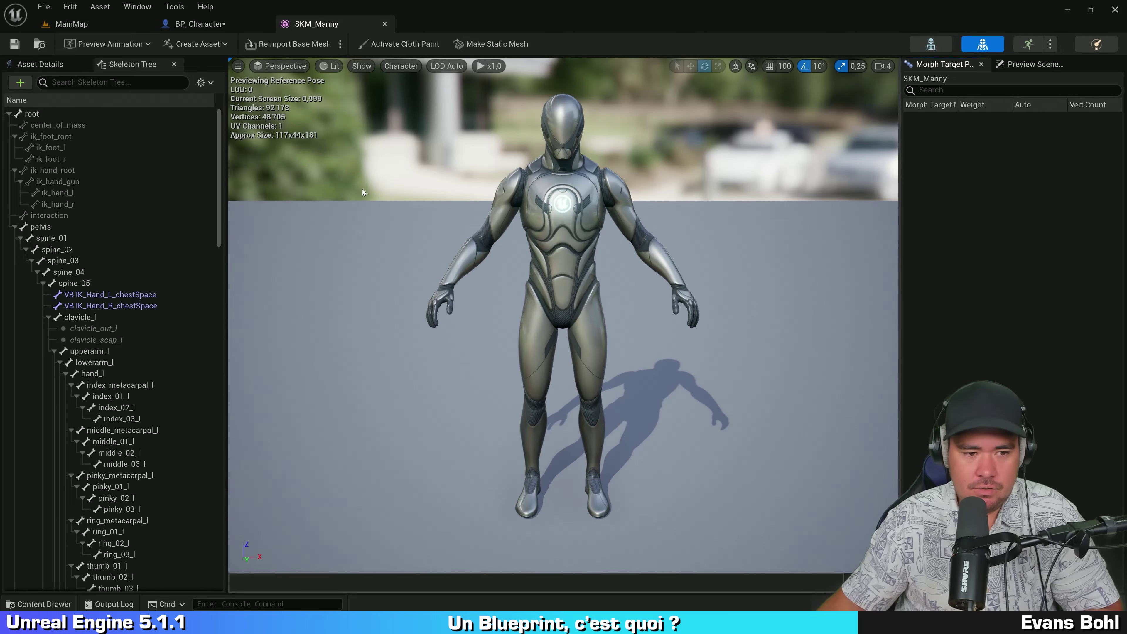
mouse_move(338, 213)
mouse_down()
mouse_move(752, 213)
mouse_move(393, 209)
mouse_up()
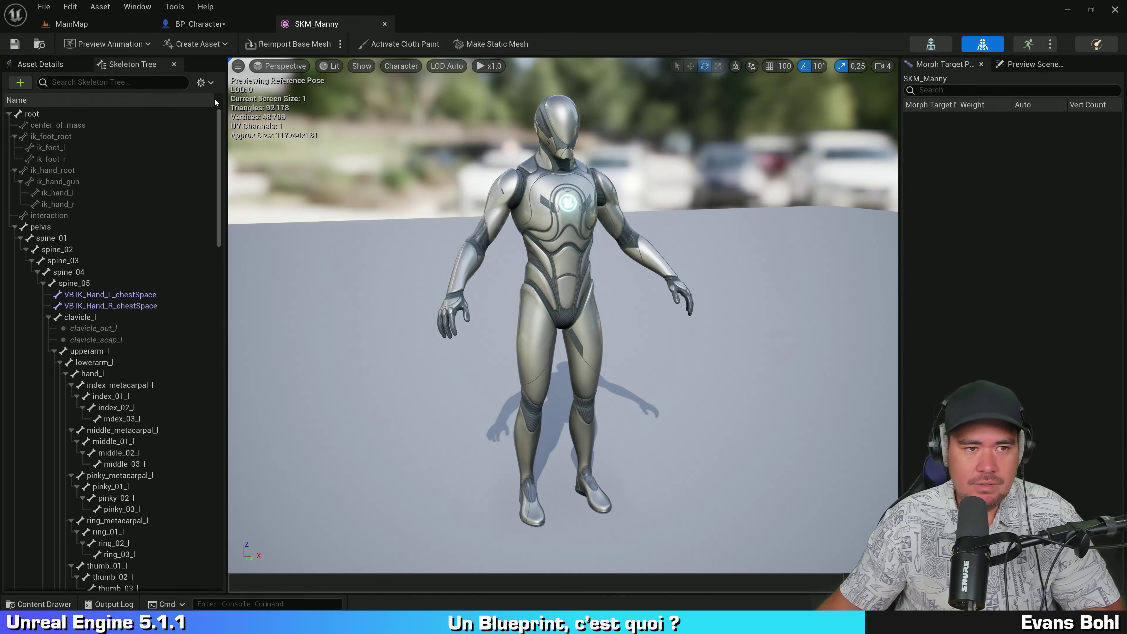
click(103, 28)
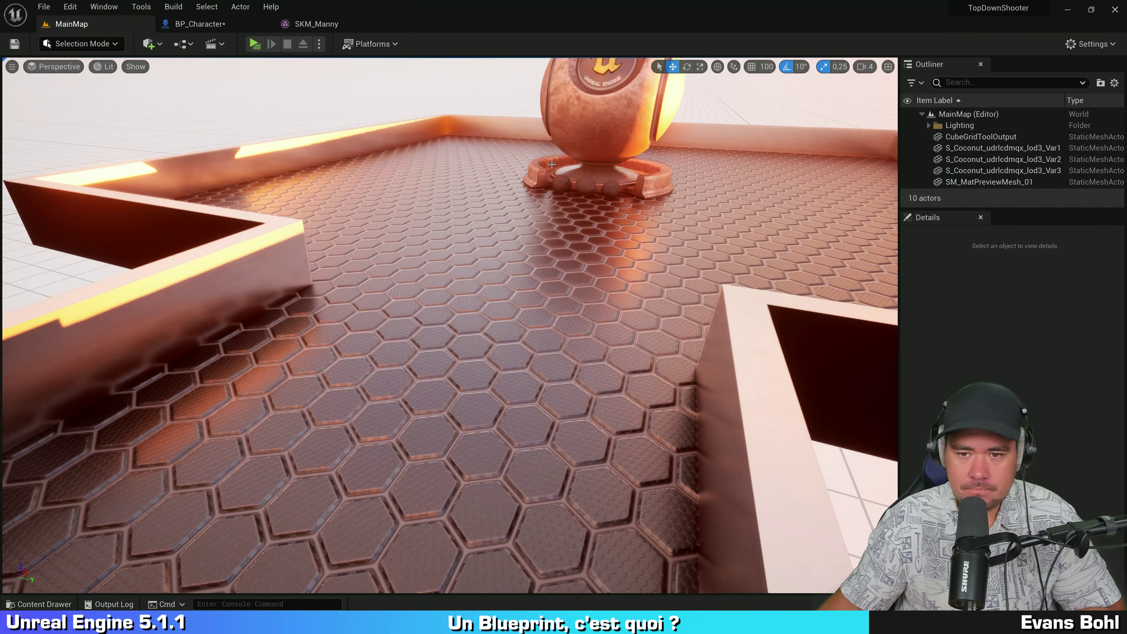
Select SM_MatPreviewMesh_01 in the level and open its static mesh in the mesh editor
right_drag(601, 125, 601, 125)
click(520, 222)
right_drag(659, 217, 634, 240)
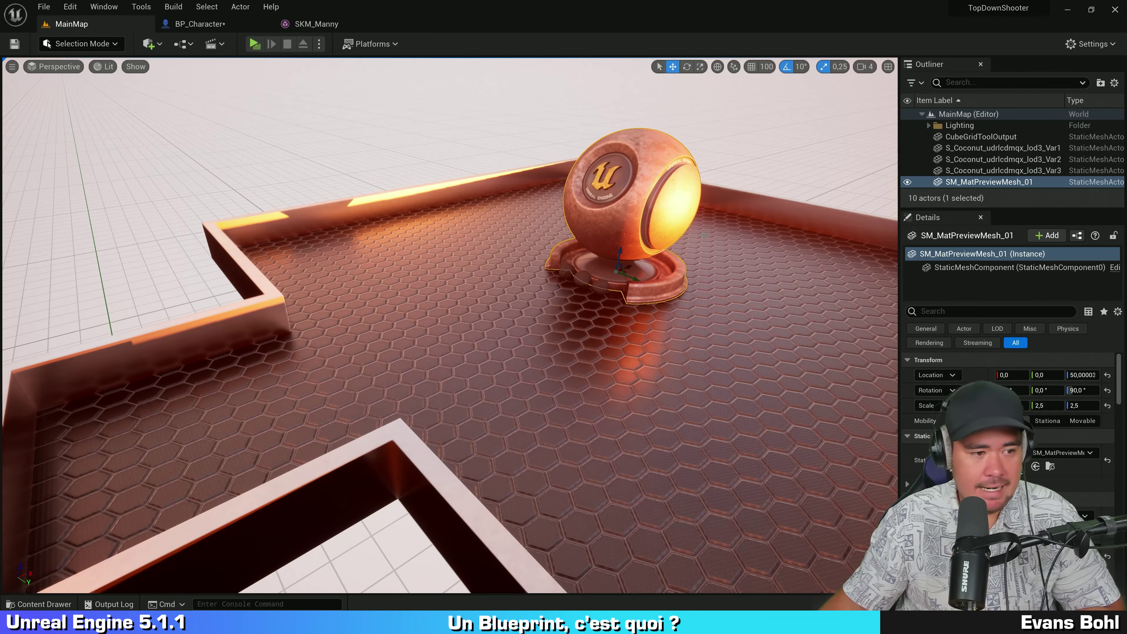
scroll(1007, 431, down, 5)
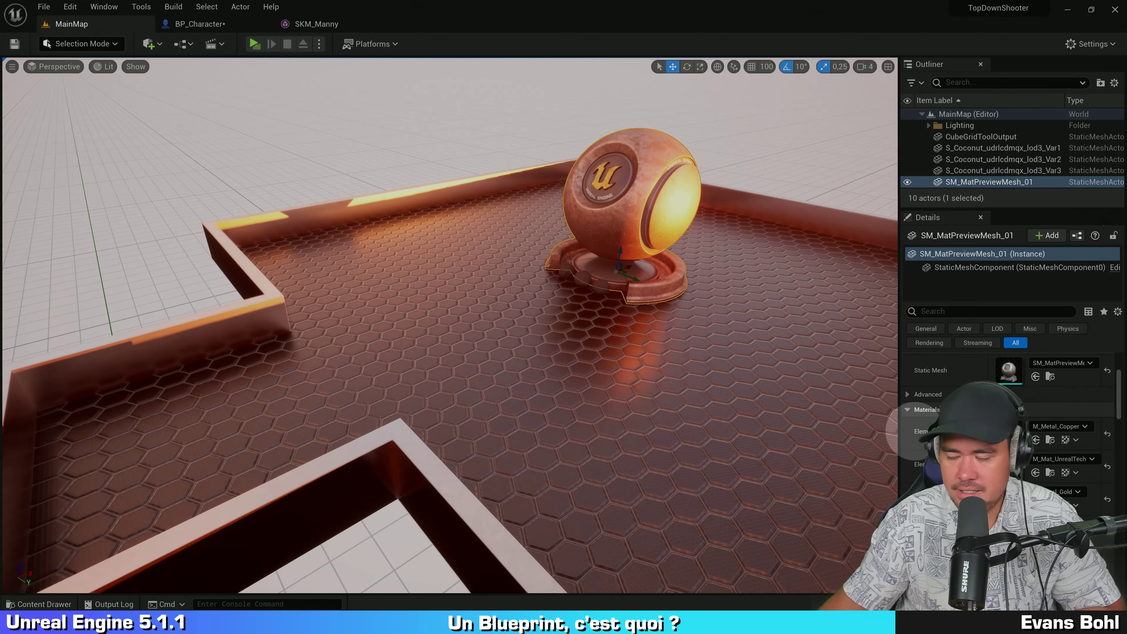
double_click(1010, 369)
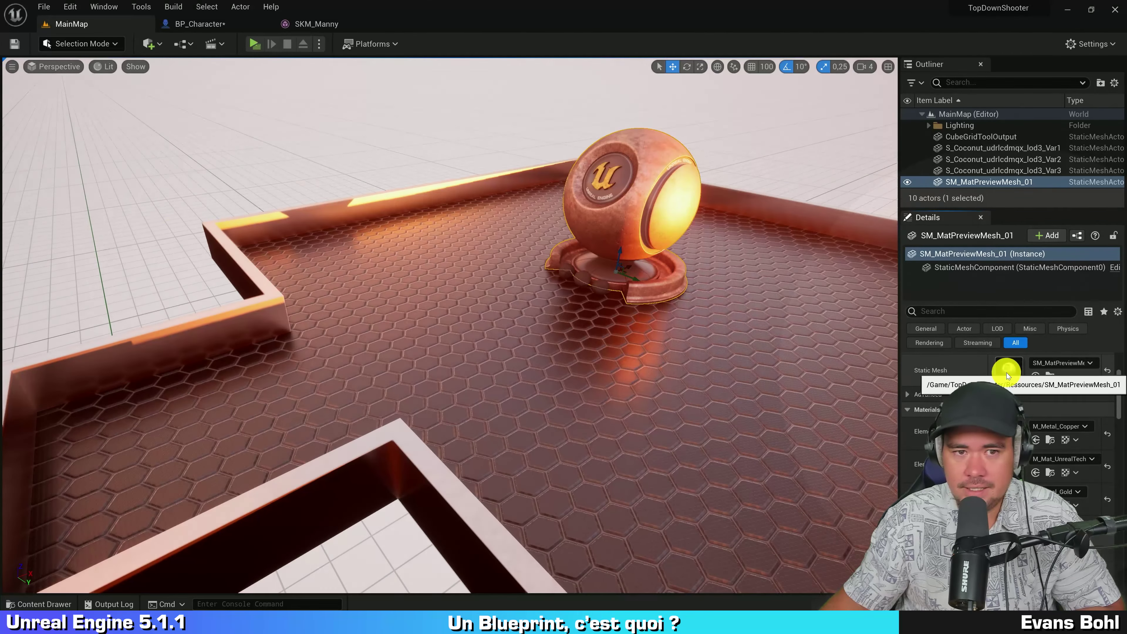
mouse_move(699, 259)
mouse_down()
mouse_move(477, 359)
mouse_move(268, 364)
mouse_up()
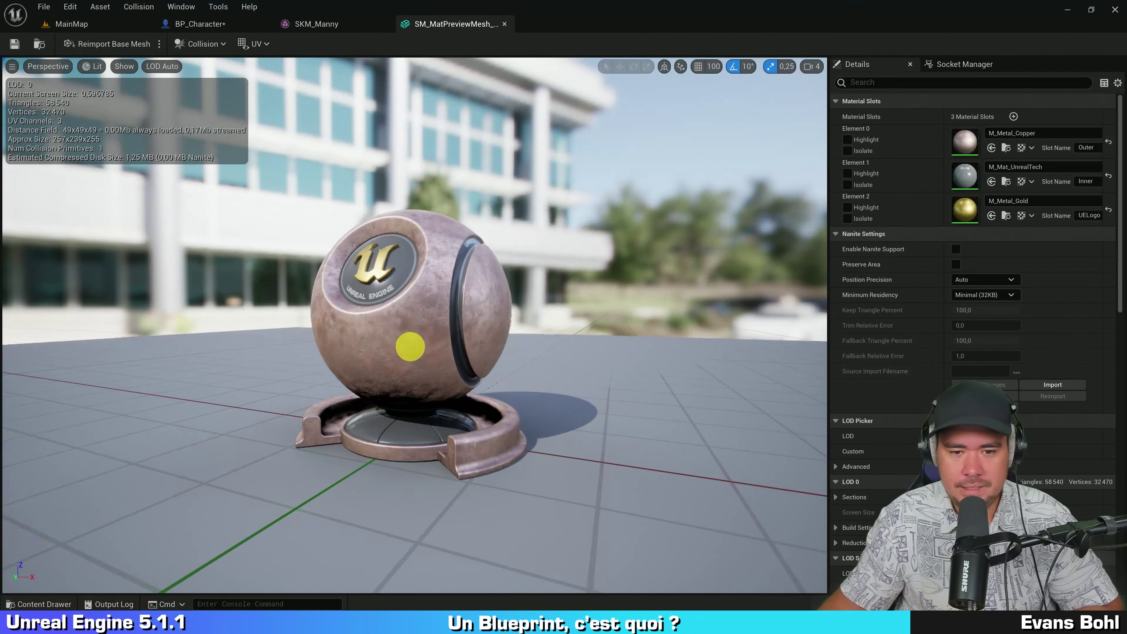
mouse_move(268, 364)
mouse_down()
mouse_move(302, 362)
mouse_move(244, 375)
mouse_move(519, 369)
mouse_up()
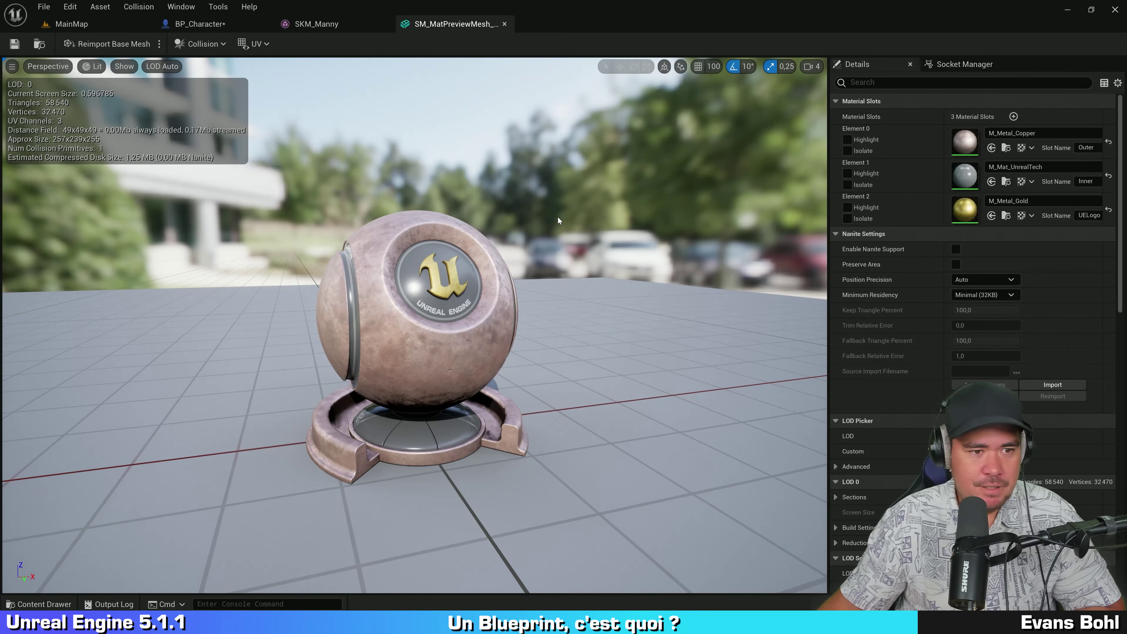
drag(557, 217, 512, 232)
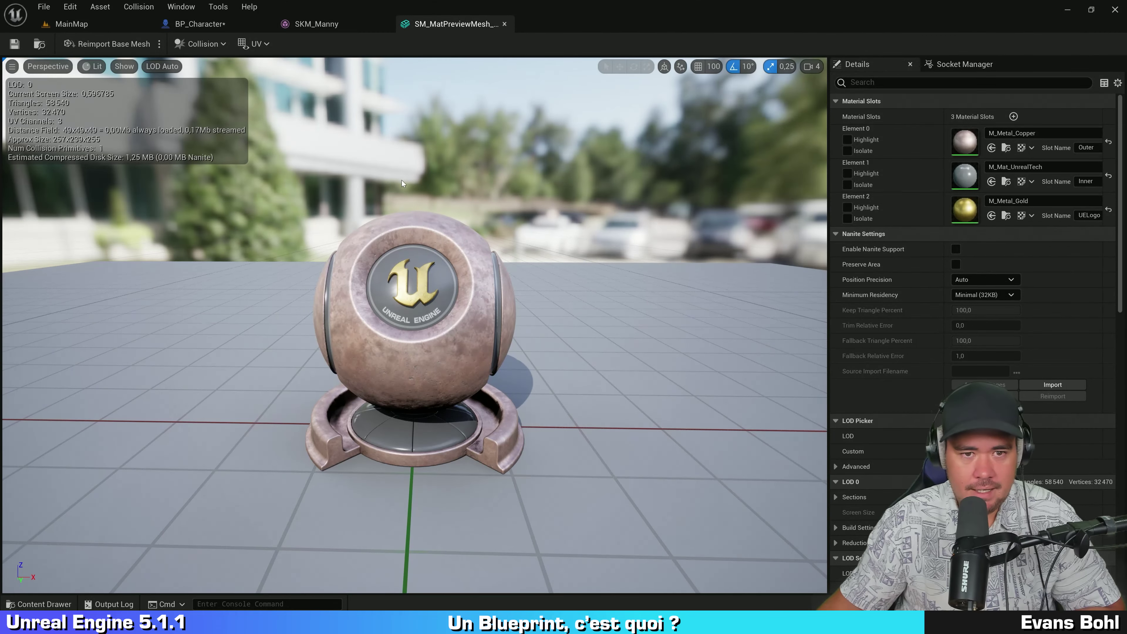
Orbit the SKM_Manny and preview-sphere mesh editors in turn, ending on SKM_Manny
click(307, 24)
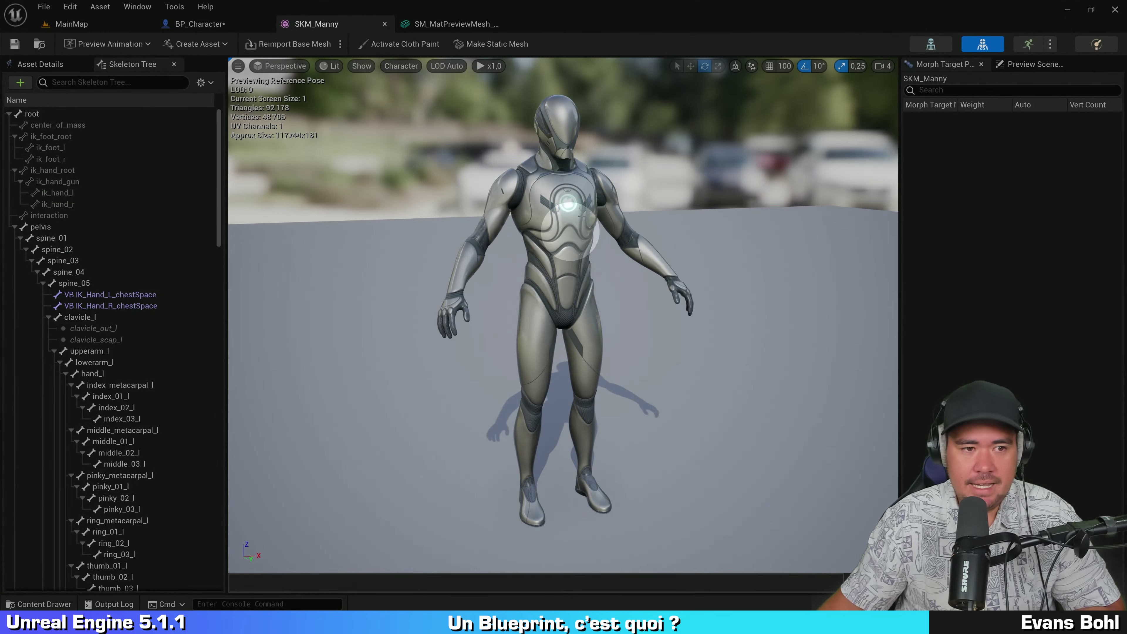
drag(570, 229, 660, 164)
drag(710, 213, 572, 206)
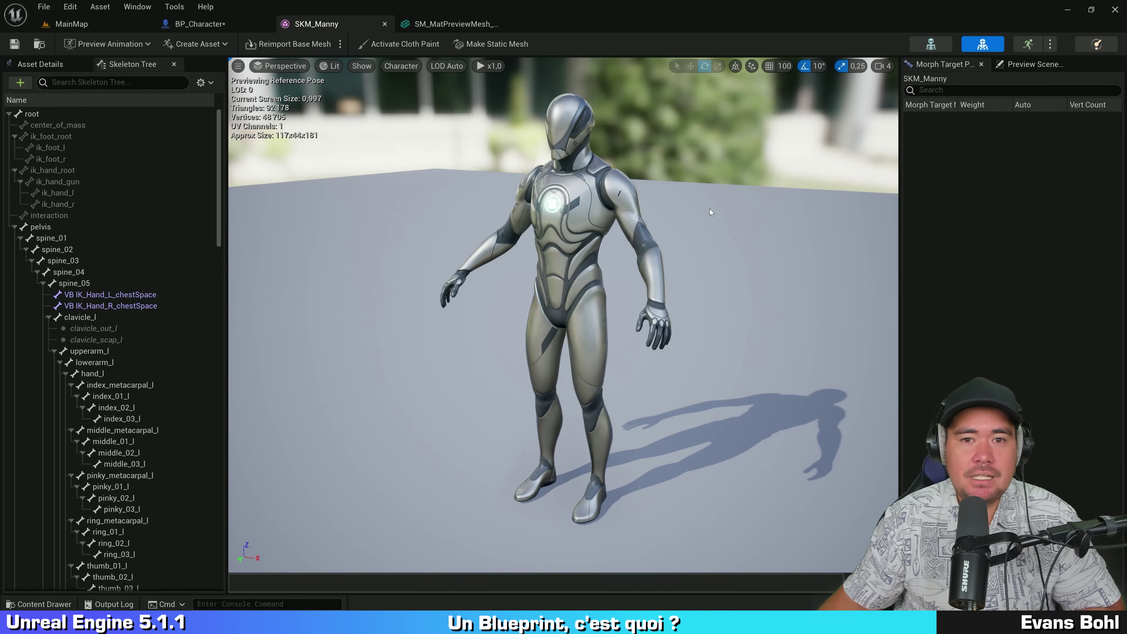
click(482, 27)
drag(549, 231, 521, 258)
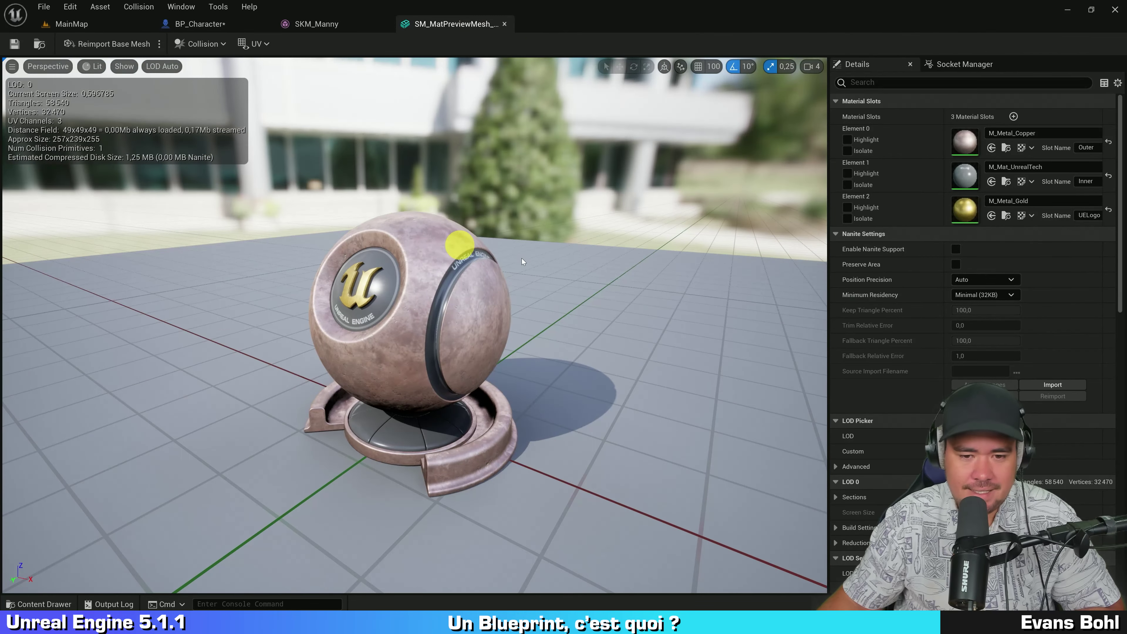
mouse_move(438, 319)
mouse_down()
mouse_move(366, 350)
mouse_move(307, 355)
mouse_up()
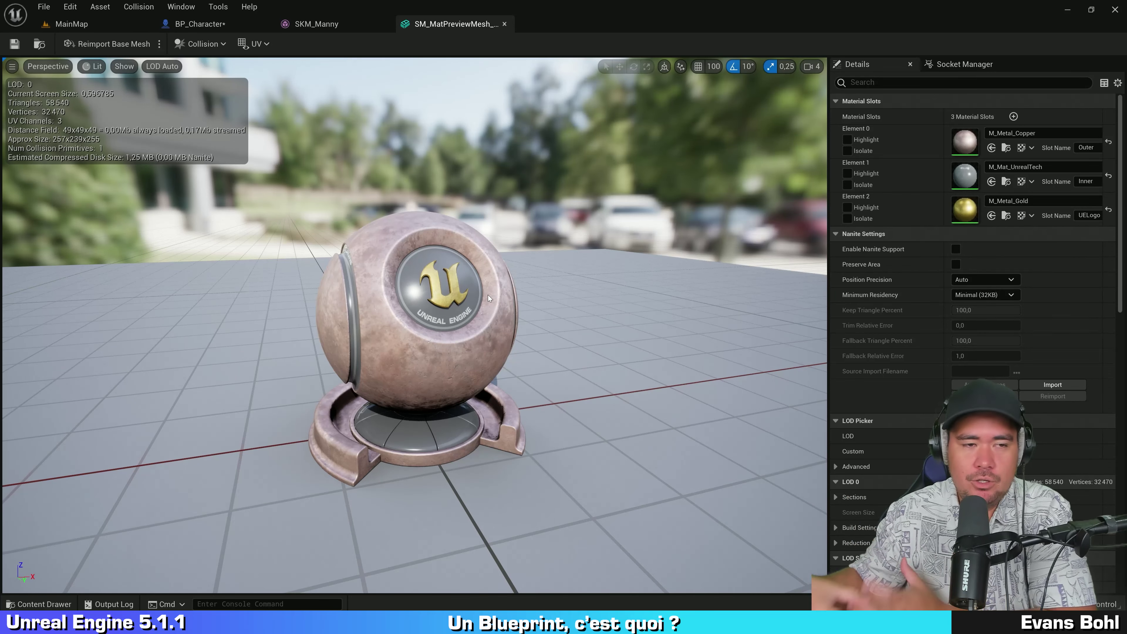
click(338, 29)
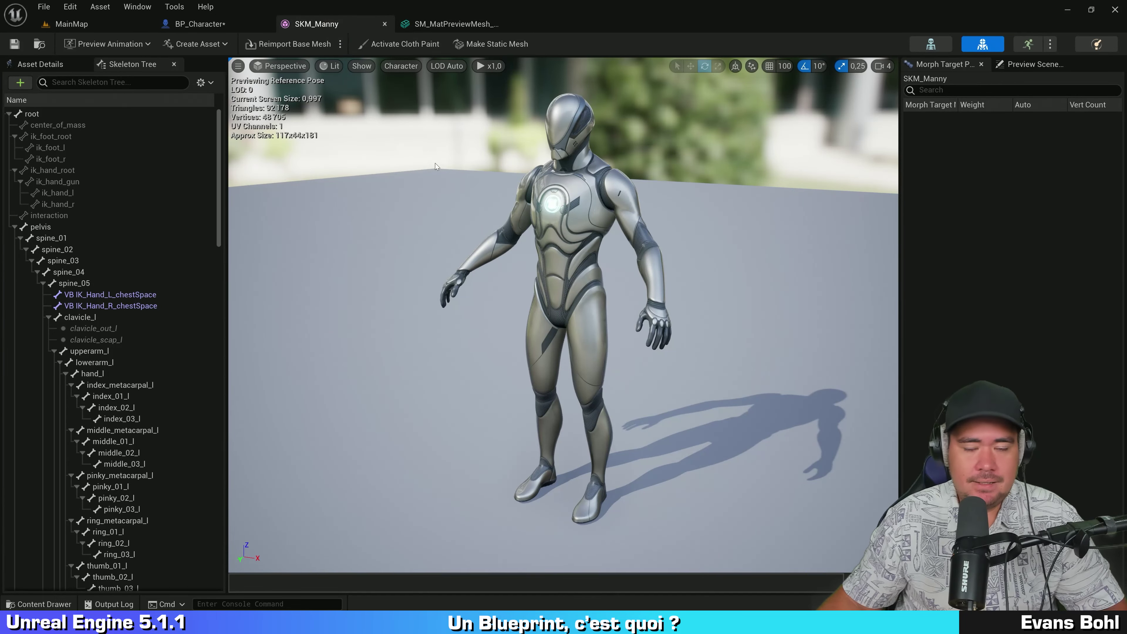
drag(411, 165, 515, 173)
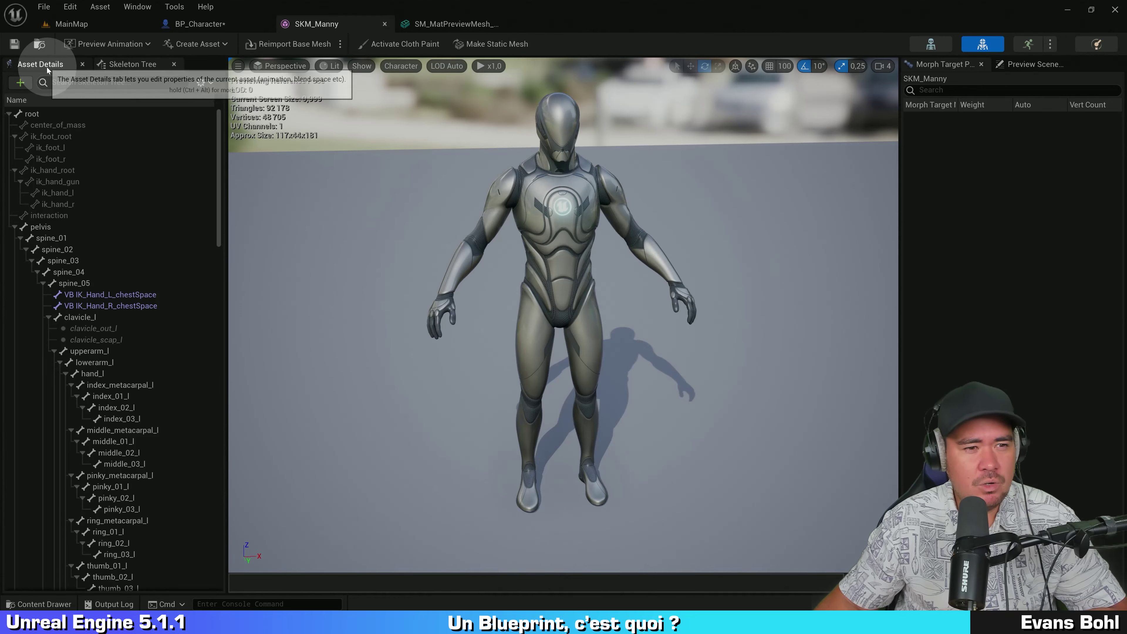
Browse the SKM_Manny Asset Details settings
click(47, 67)
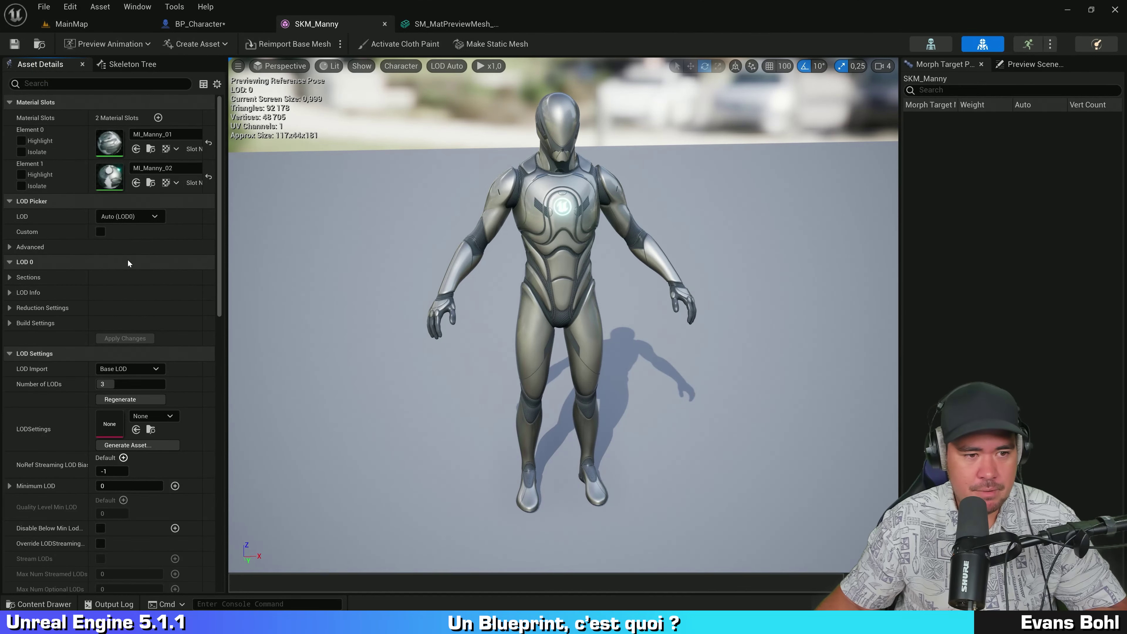
scroll(127, 276, down, 3)
scroll(123, 297, down, 4)
scroll(119, 315, down, 3)
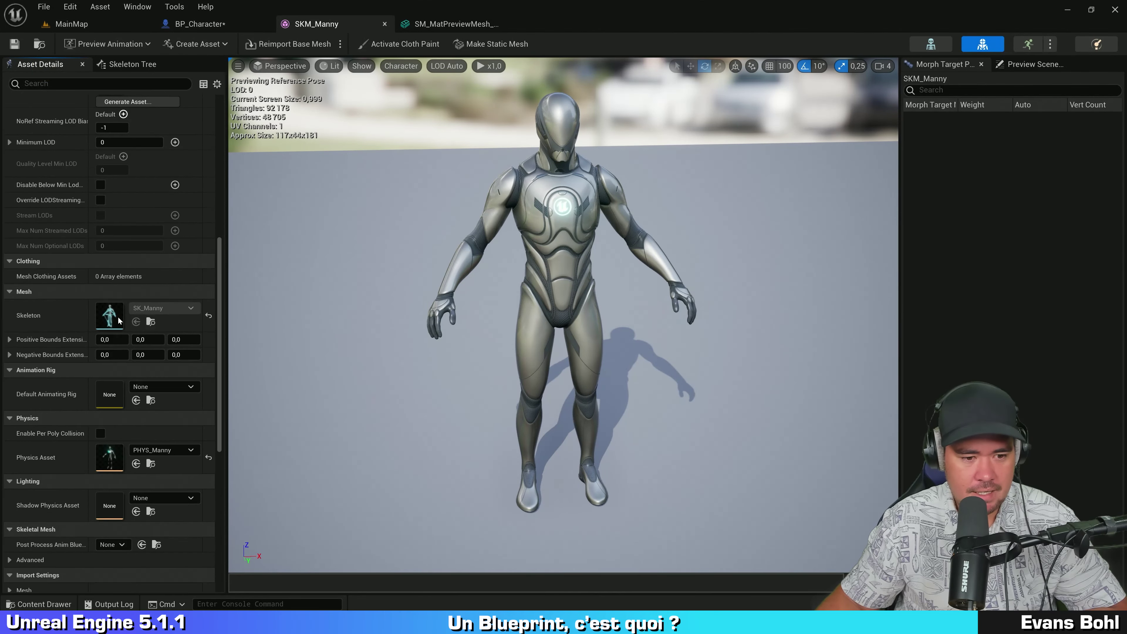
scroll(119, 320, down, 4)
scroll(119, 320, up, 6)
In the Skeleton Tree, select spine_01 through spine_04 and hand_l, then clear the selection
click(131, 65)
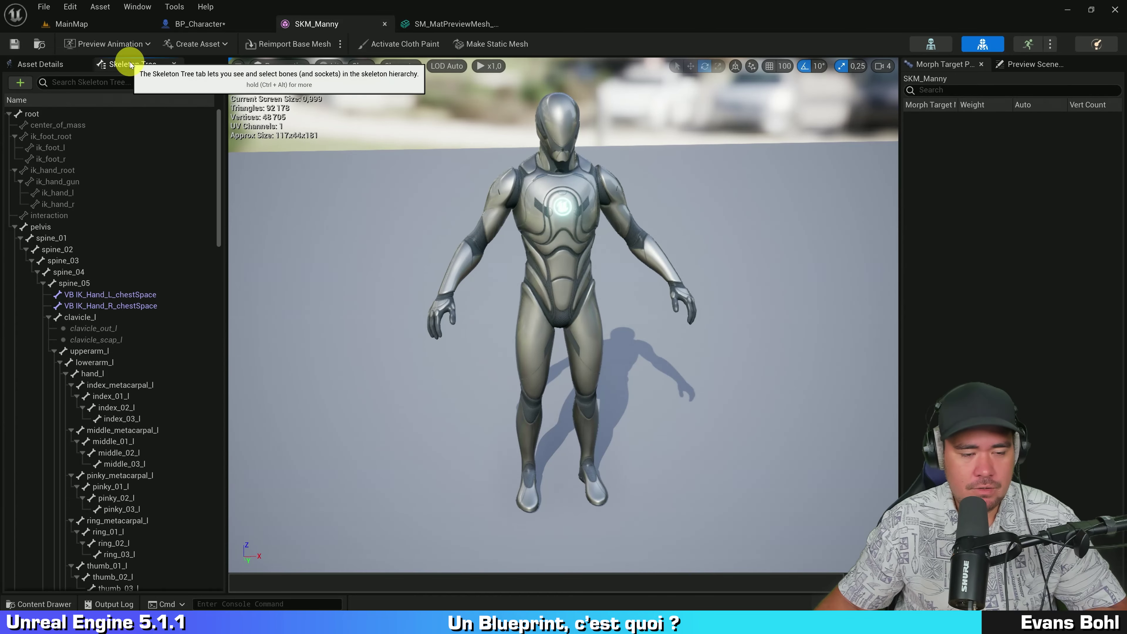
click(89, 240)
click(81, 250)
click(83, 263)
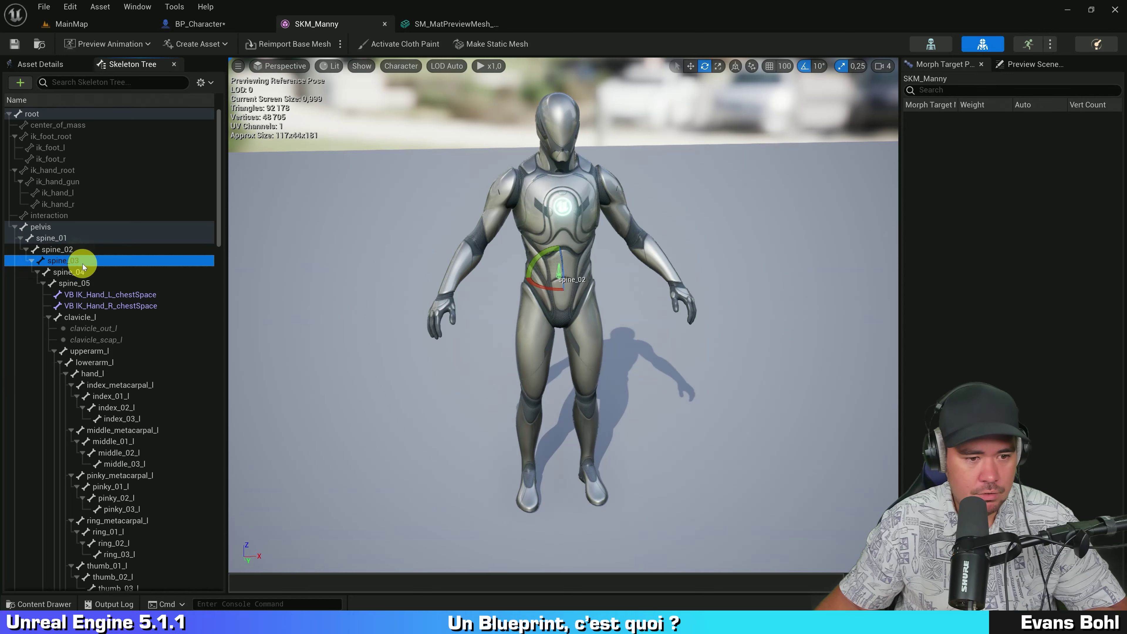
click(84, 270)
click(122, 373)
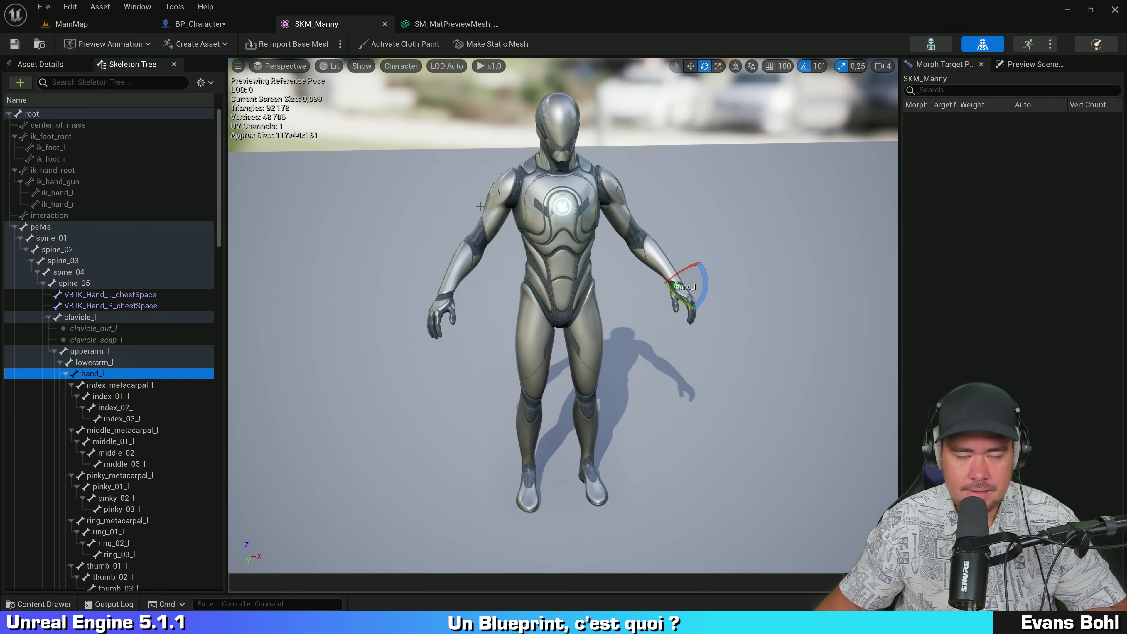
click(732, 187)
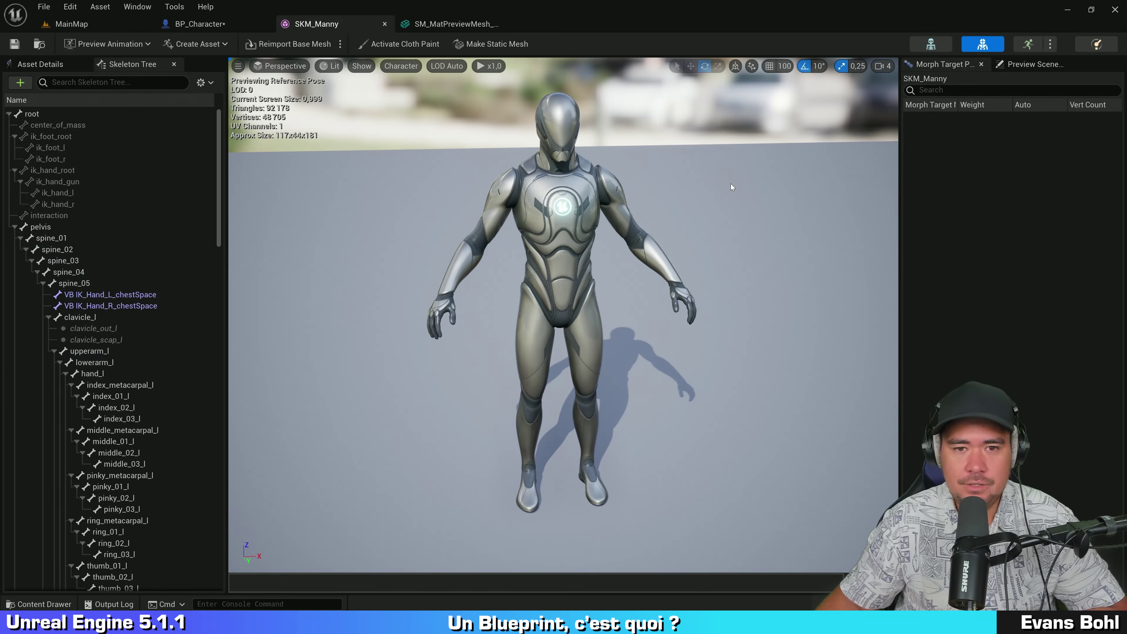
click(422, 109)
Draw all skeleton bones on the character via Character > Bones > All Hierarchy
click(390, 71)
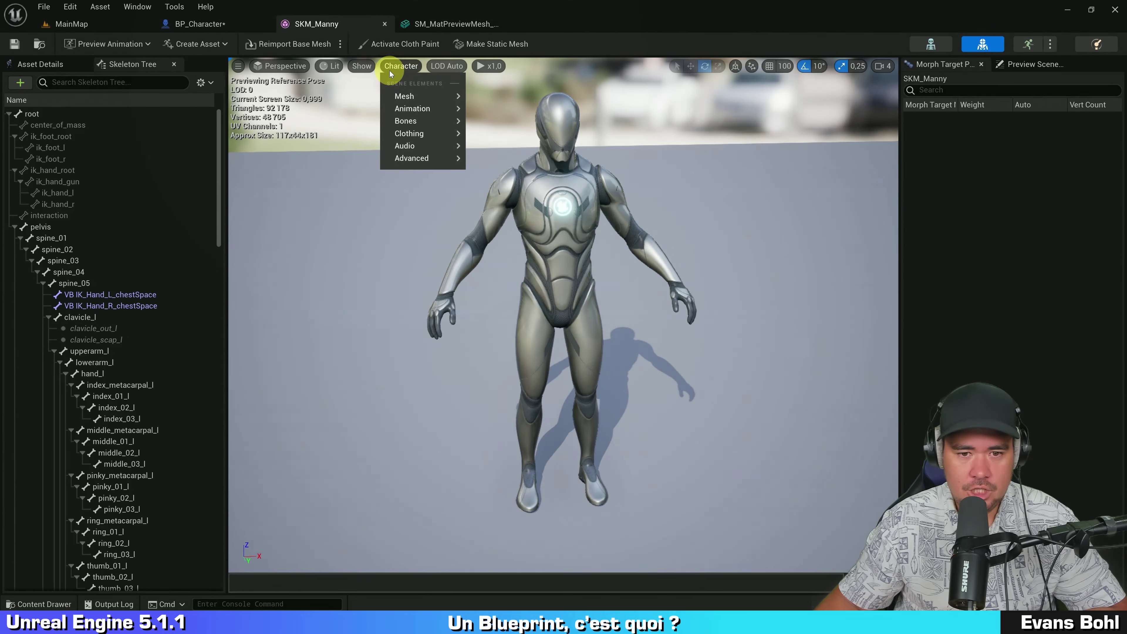
click(408, 122)
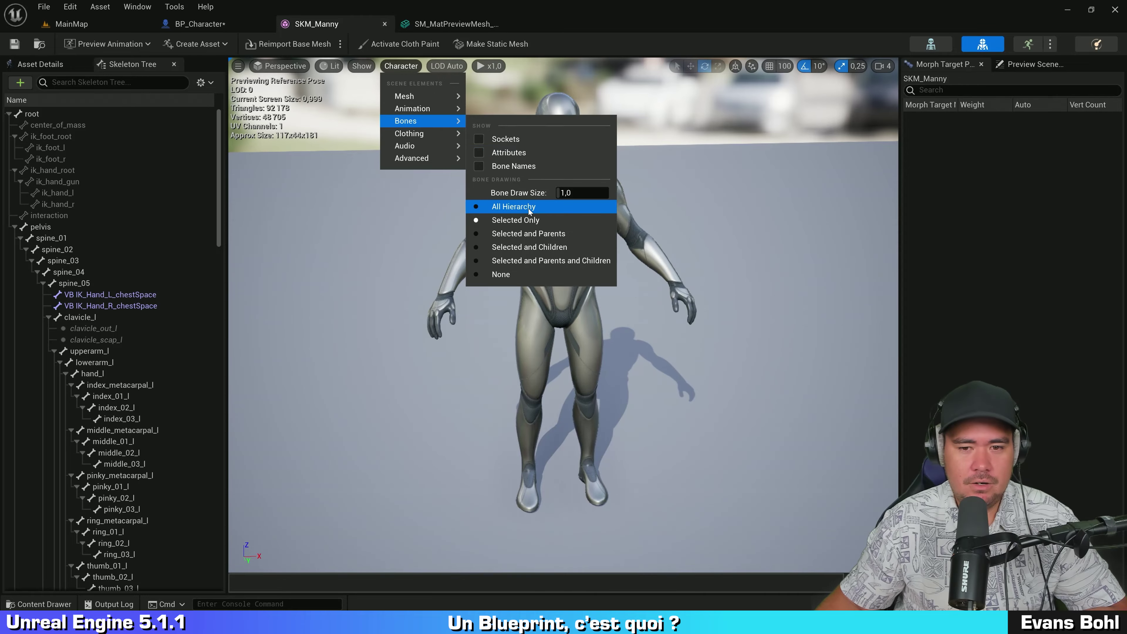
click(527, 209)
mouse_move(525, 213)
mouse_down()
mouse_move(296, 187)
mouse_move(743, 211)
mouse_move(722, 214)
mouse_up()
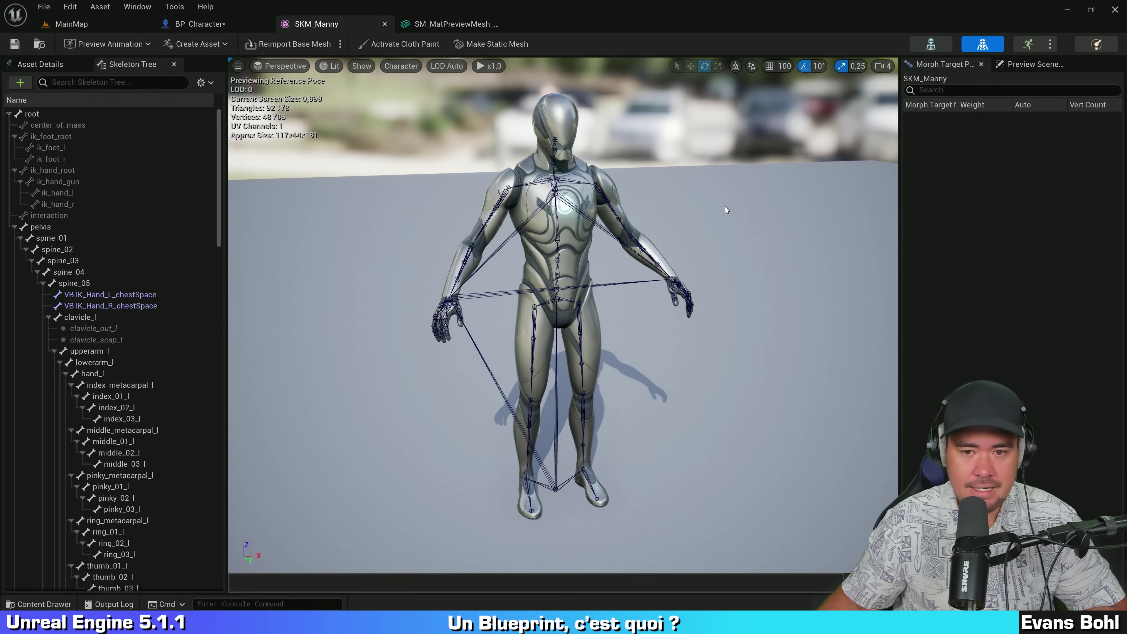
scroll(712, 251, up, 5)
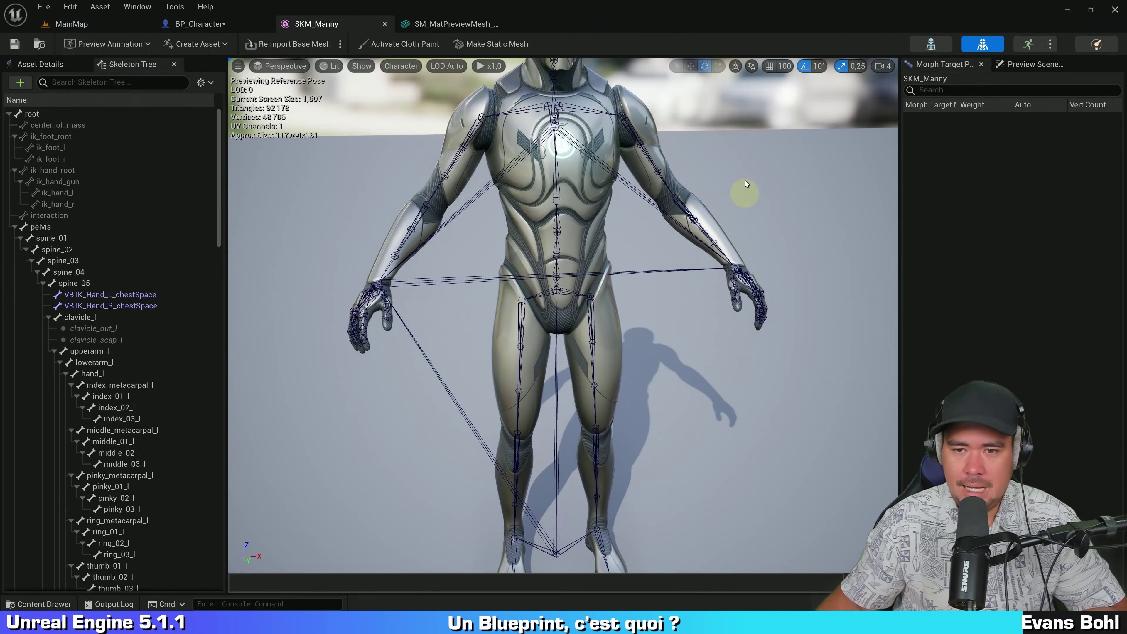
mouse_move(745, 180)
mouse_down()
mouse_move(728, 231)
mouse_move(628, 218)
mouse_up()
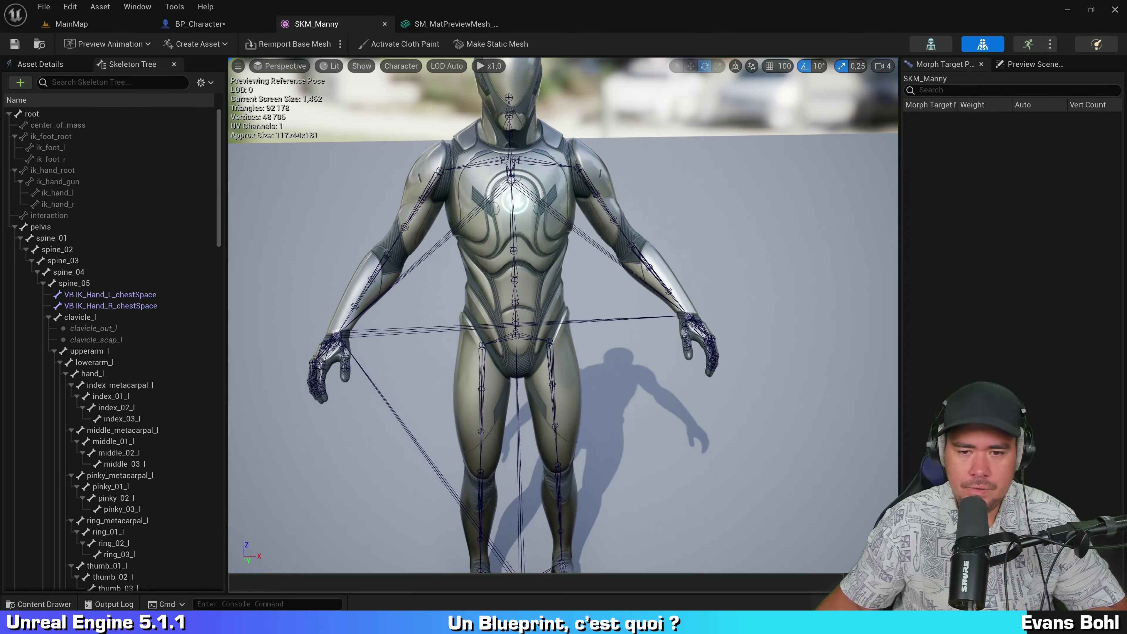
Rotate upperarm_l, undo the rotation, deselect, and save SKM_Manny
click(585, 170)
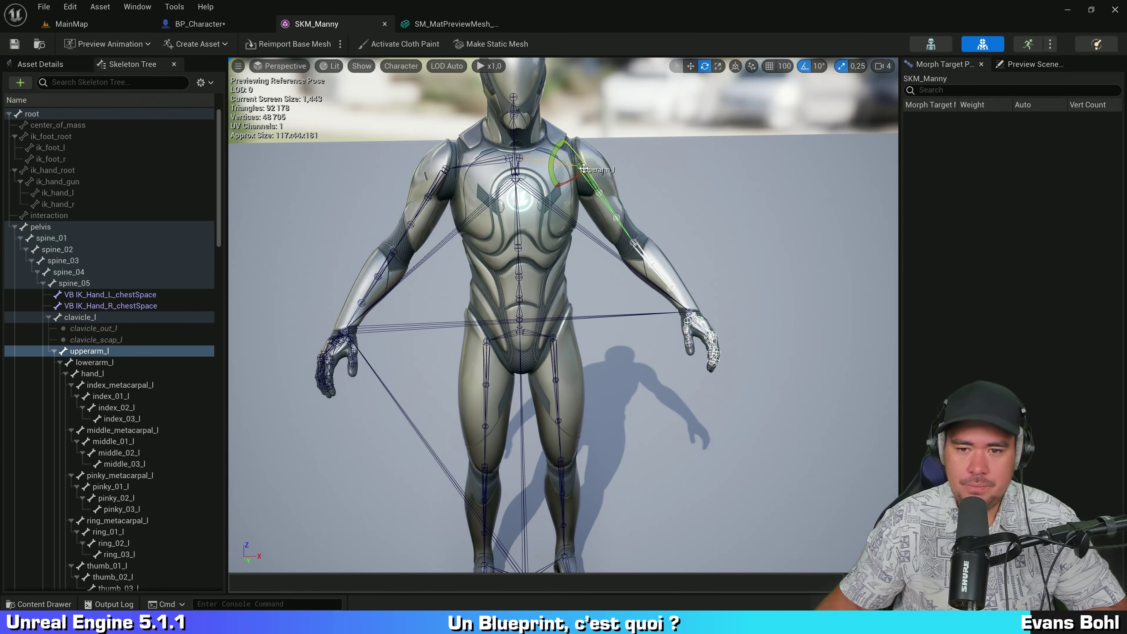
mouse_move(553, 165)
mouse_down()
mouse_move(514, 99)
mouse_move(516, 197)
mouse_move(735, 146)
mouse_up()
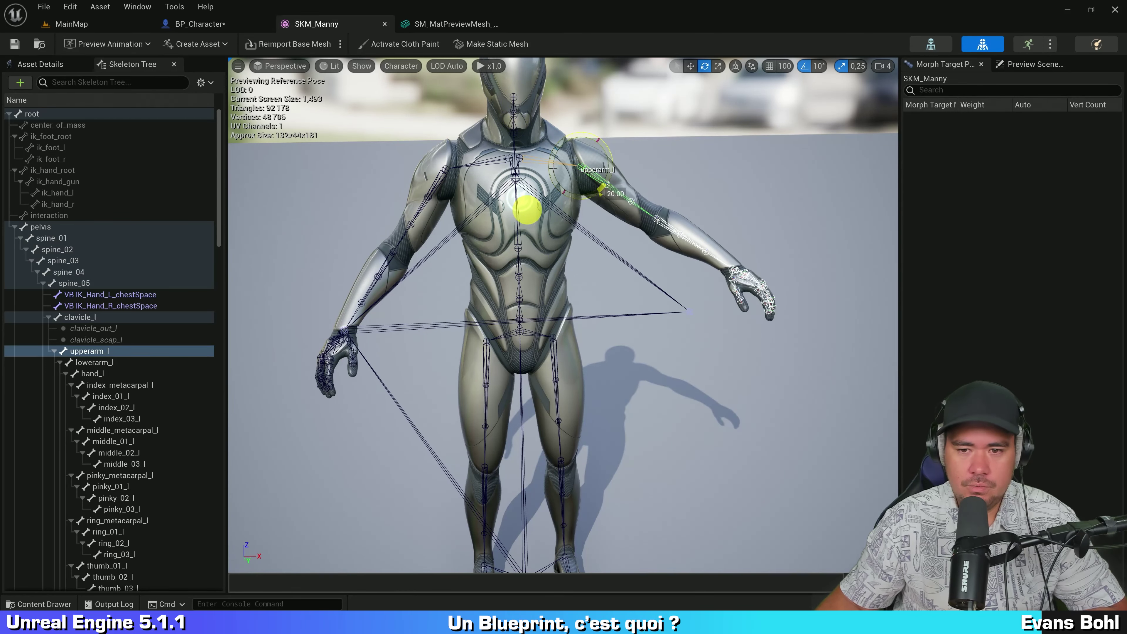
key(ctrl+z)
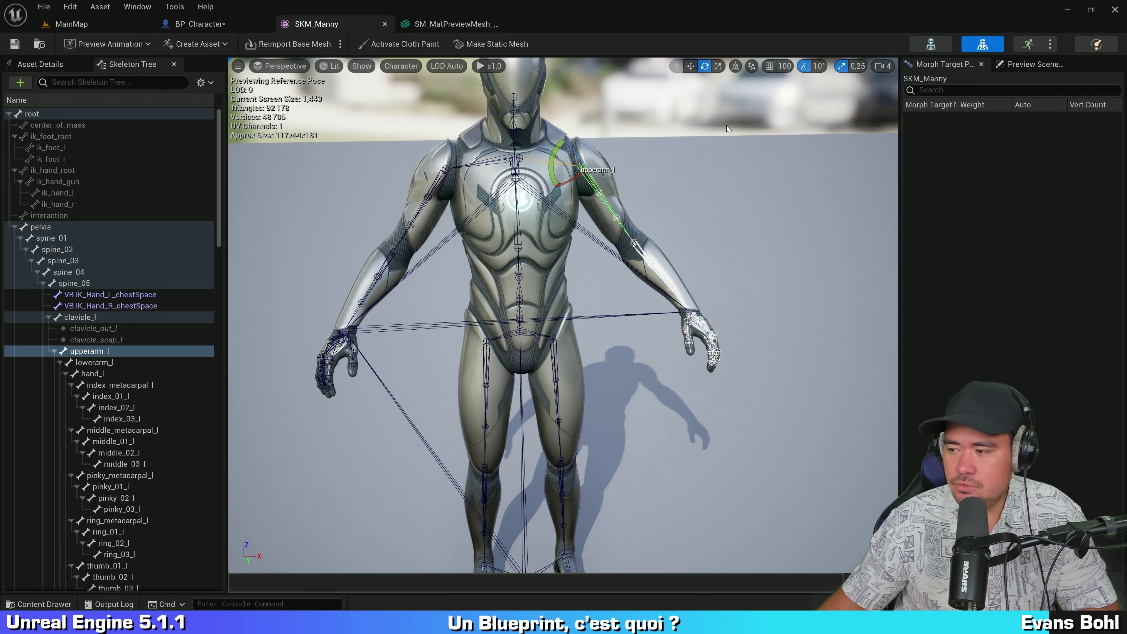
click(716, 119)
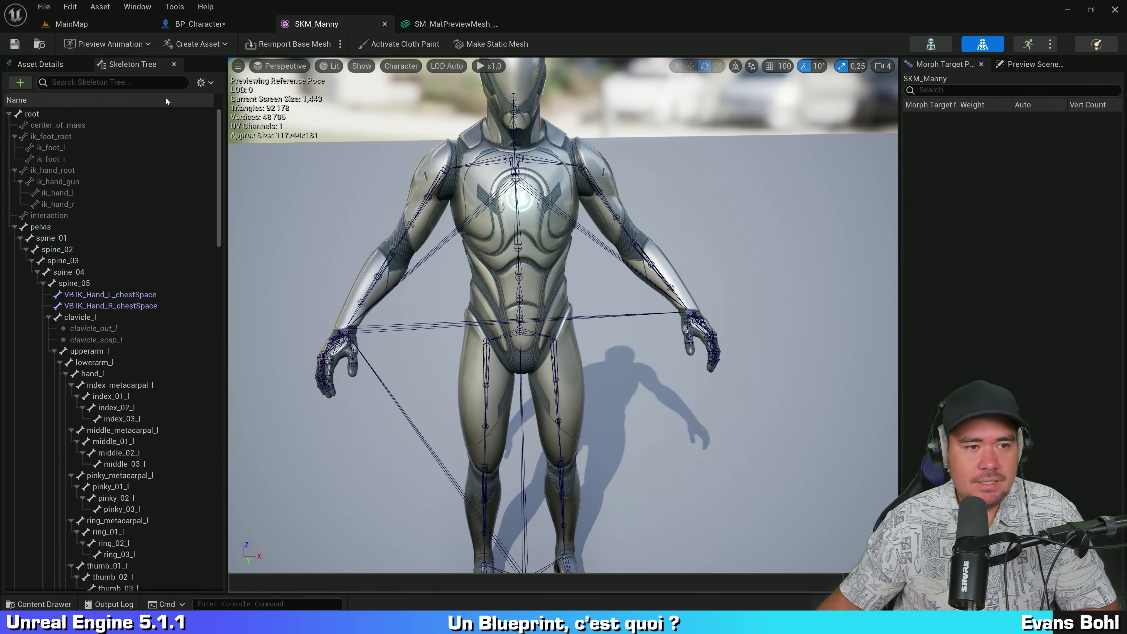
click(14, 44)
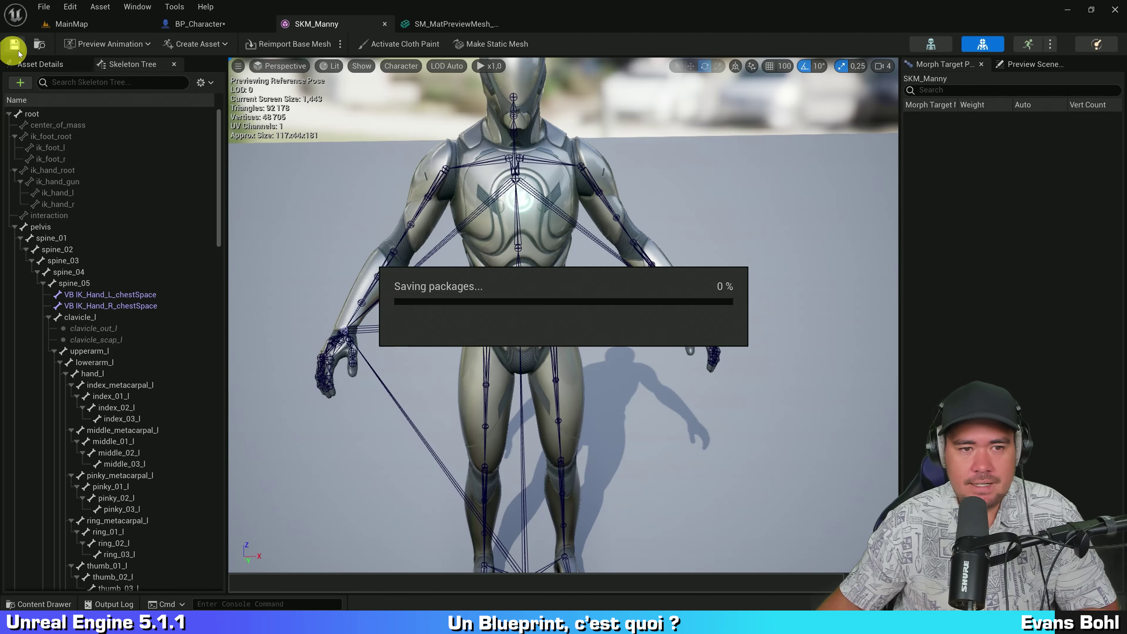
Return to the BP_Character Blueprint and orbit the preview around the Manny character
click(224, 29)
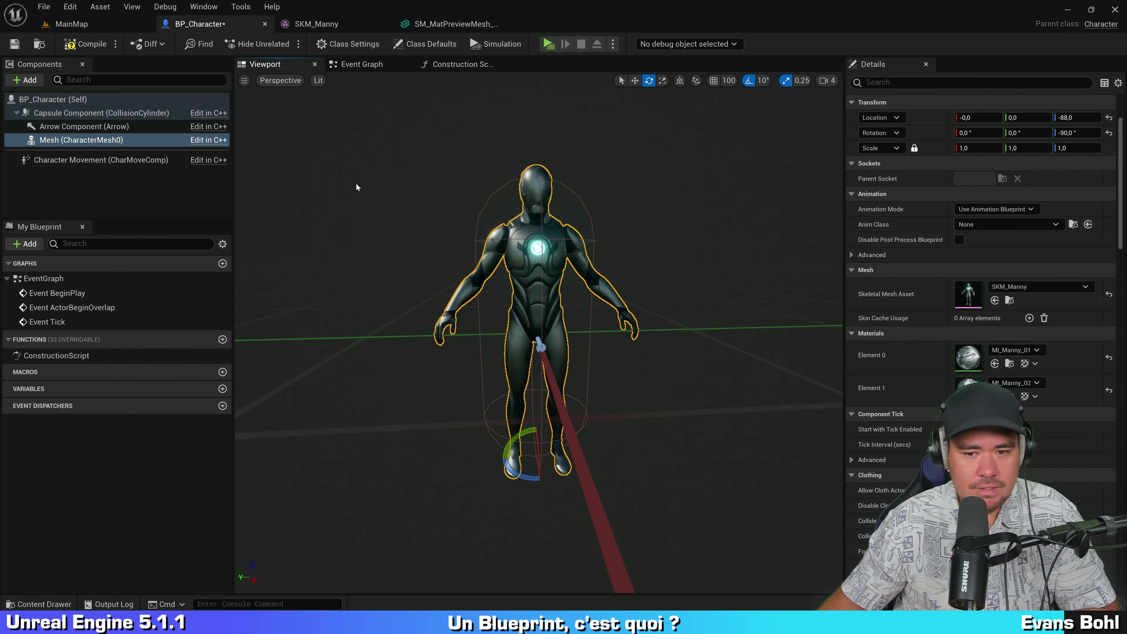
drag(356, 187, 698, 189)
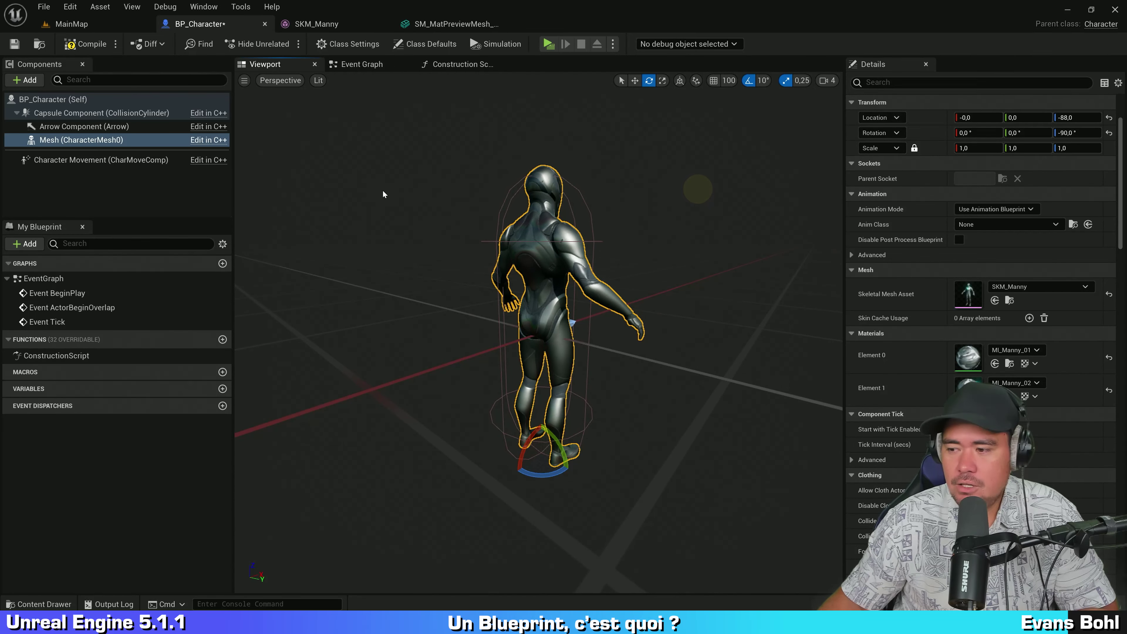
drag(384, 194, 244, 200)
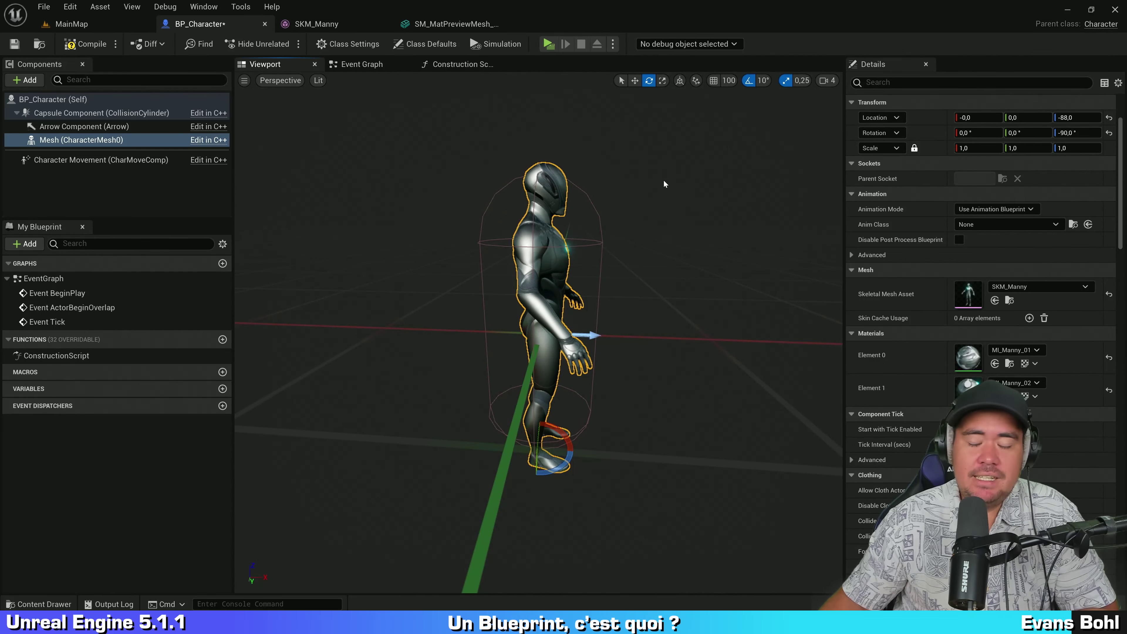
mouse_move(664, 183)
mouse_down()
mouse_move(620, 208)
mouse_move(643, 182)
mouse_up()
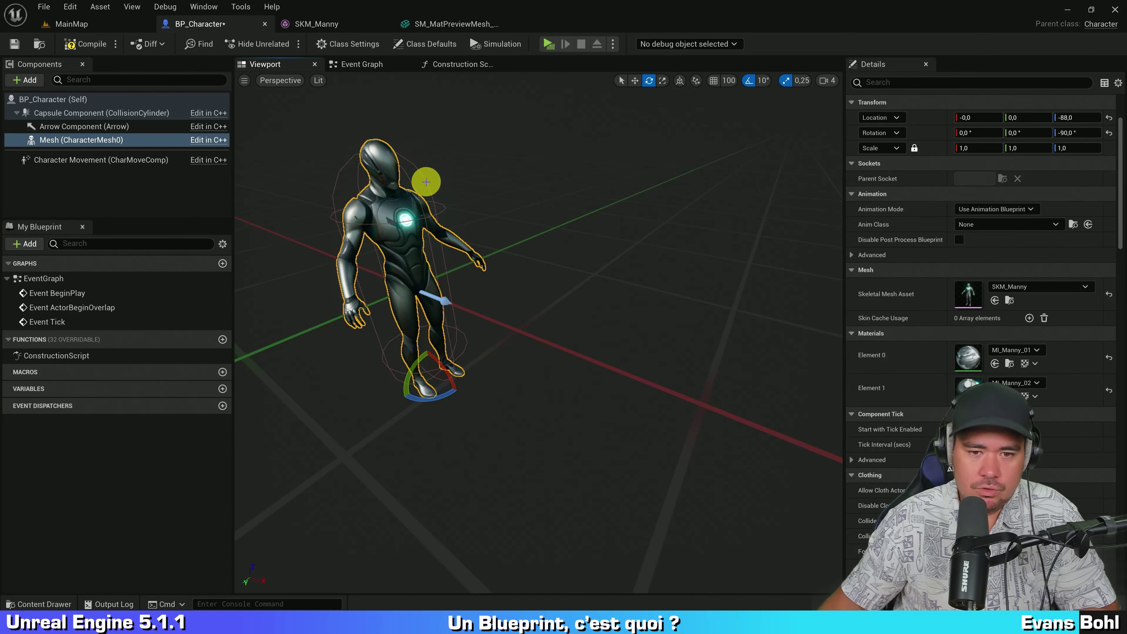
Select the Capsule Component, then open the EventGraph from My Blueprint
click(426, 182)
key(q)
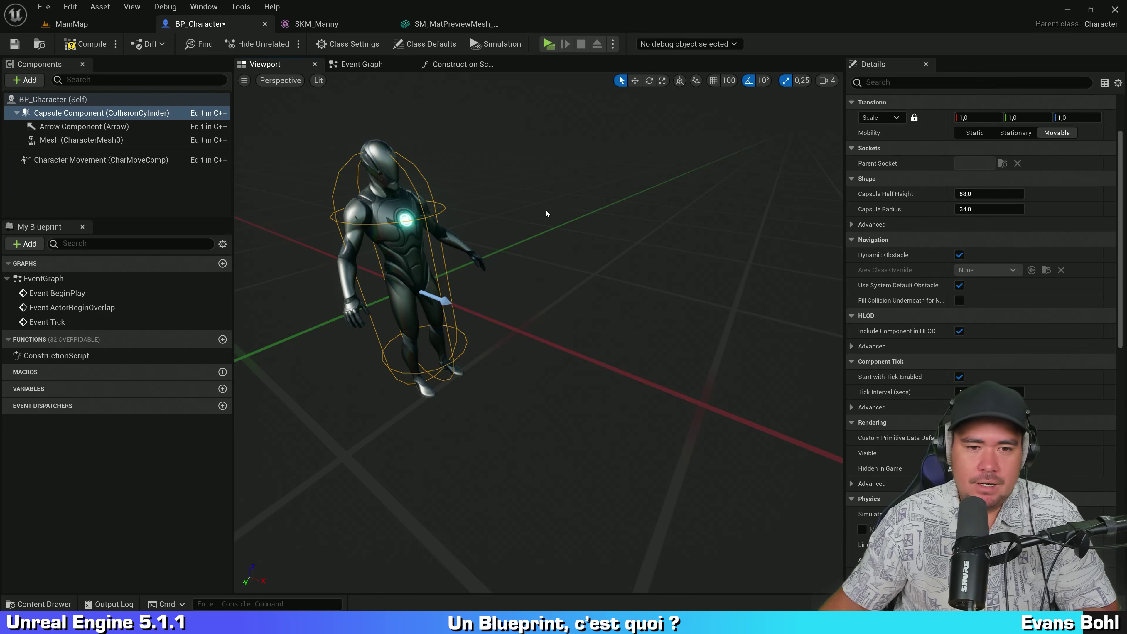
drag(546, 208, 546, 210)
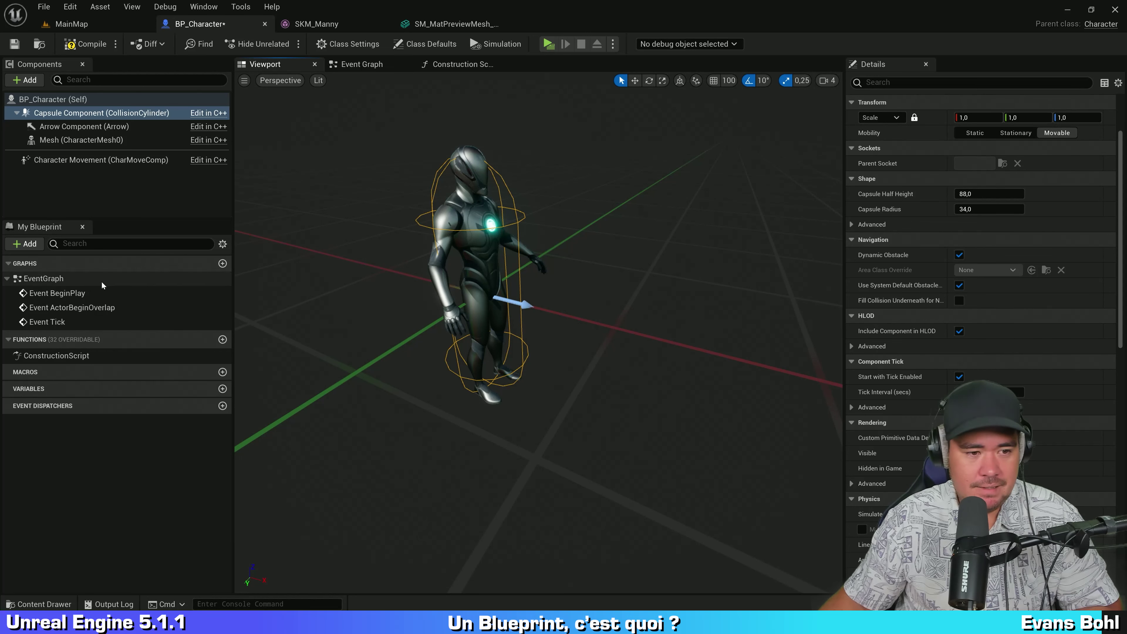
click(41, 297)
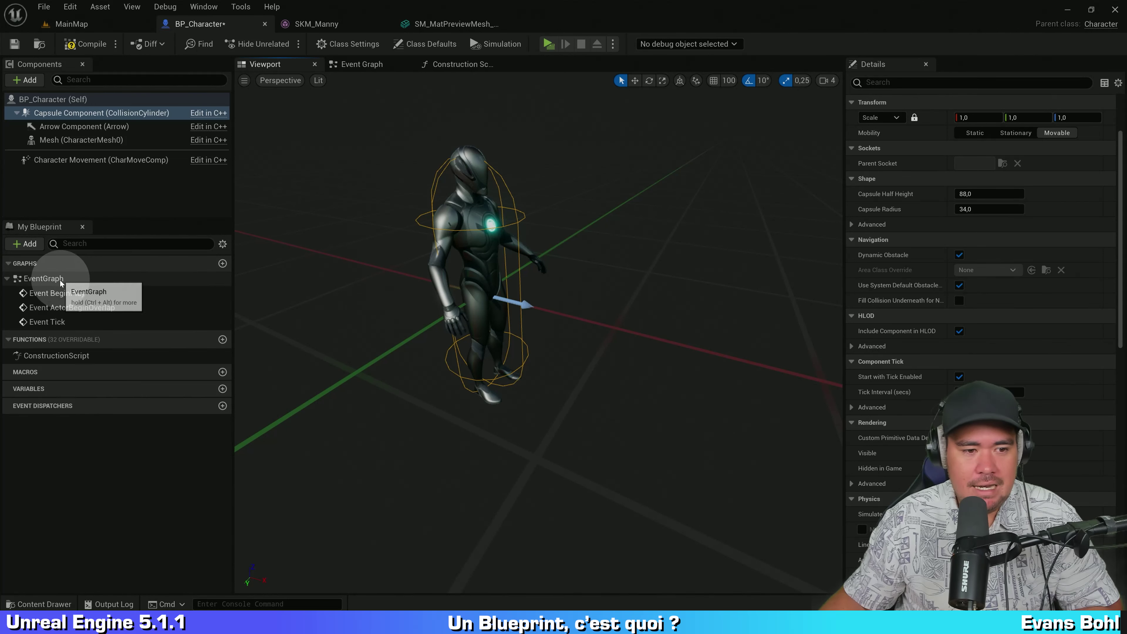
click(60, 280)
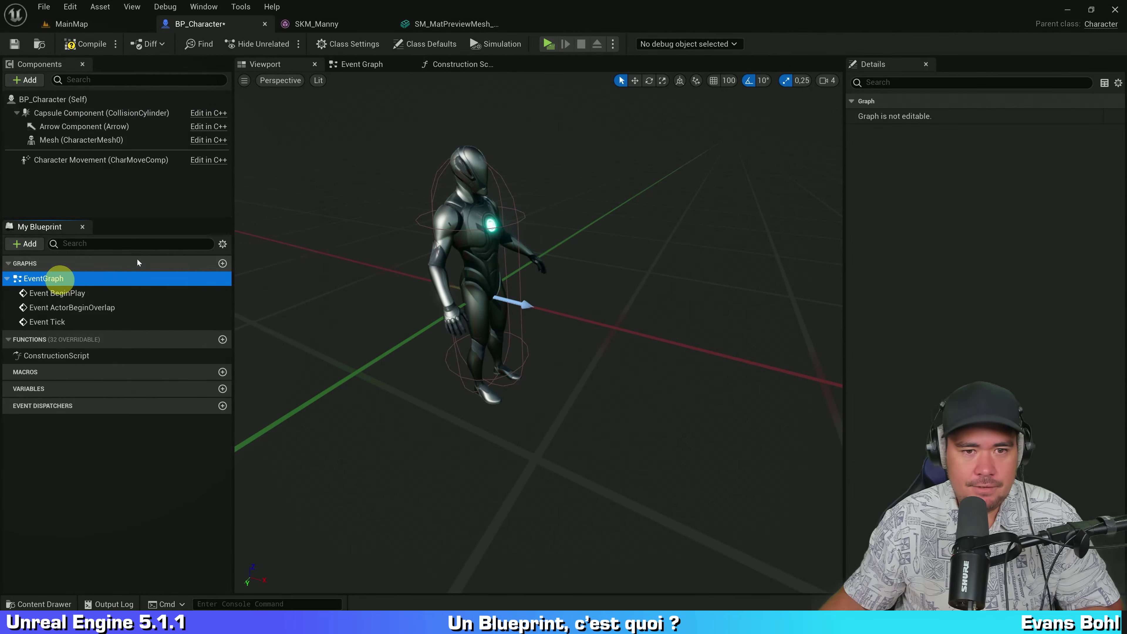
click(382, 66)
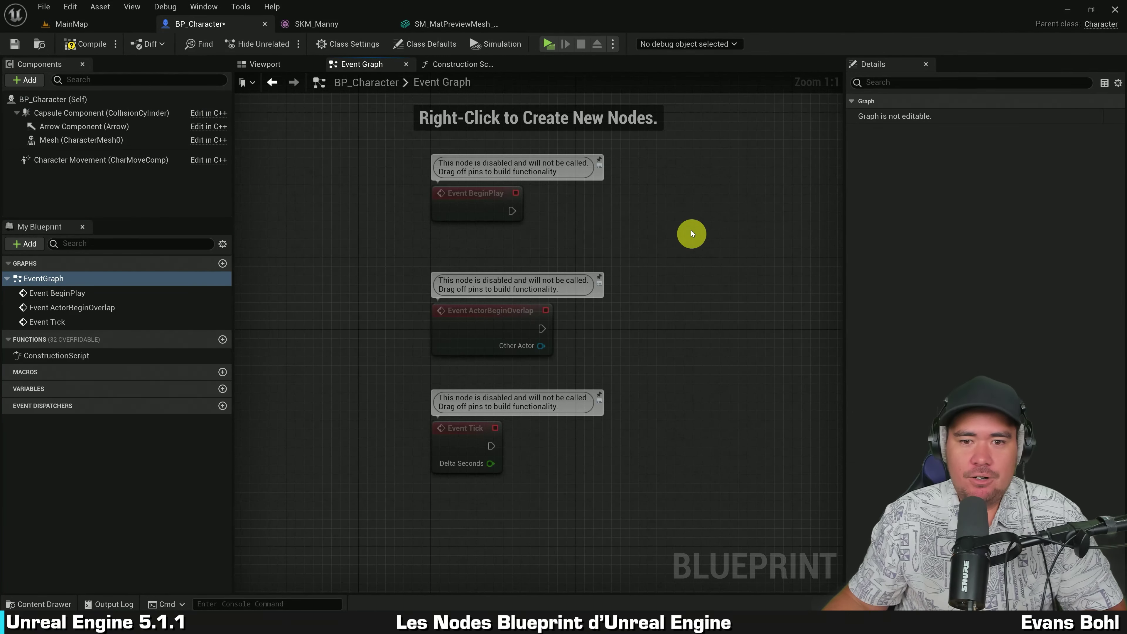
right_drag(702, 225, 610, 224)
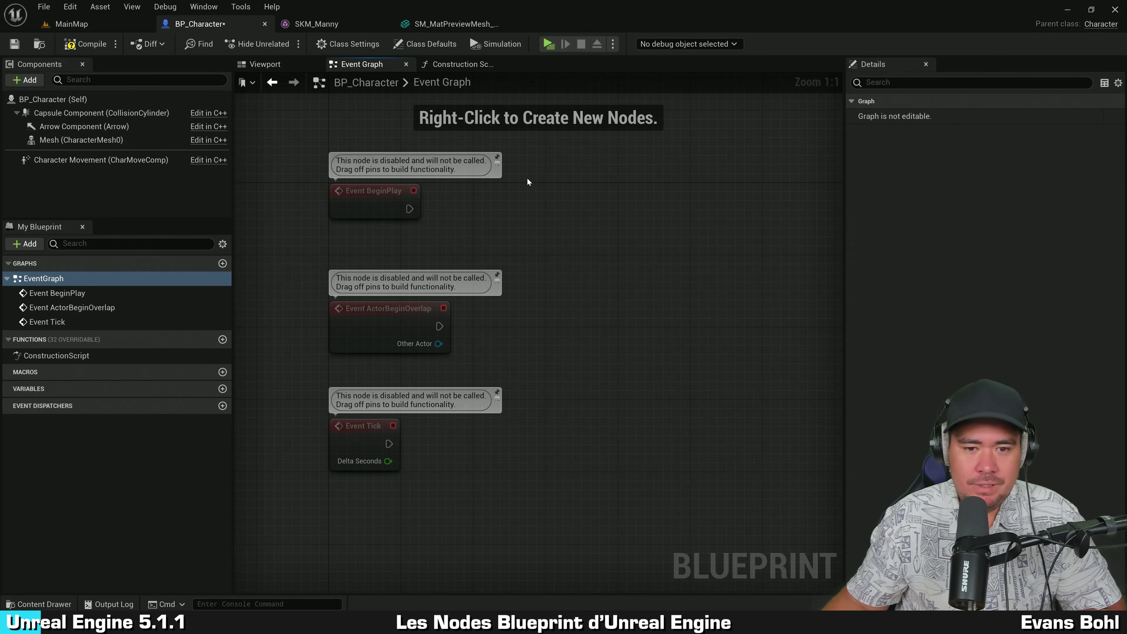
drag(496, 200, 328, 477)
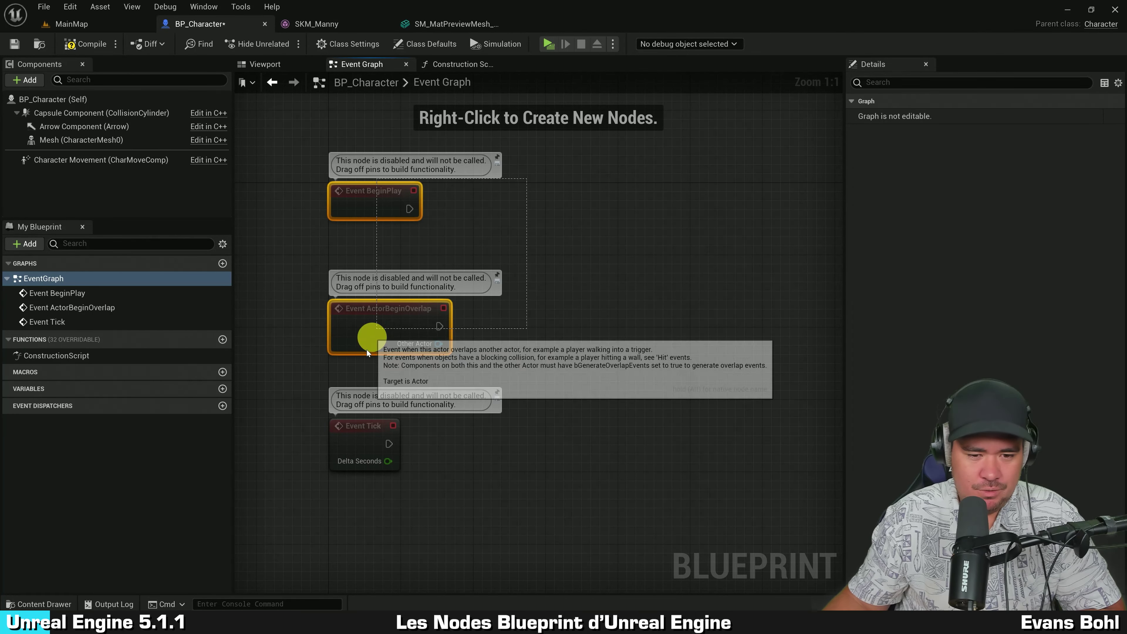
click(555, 253)
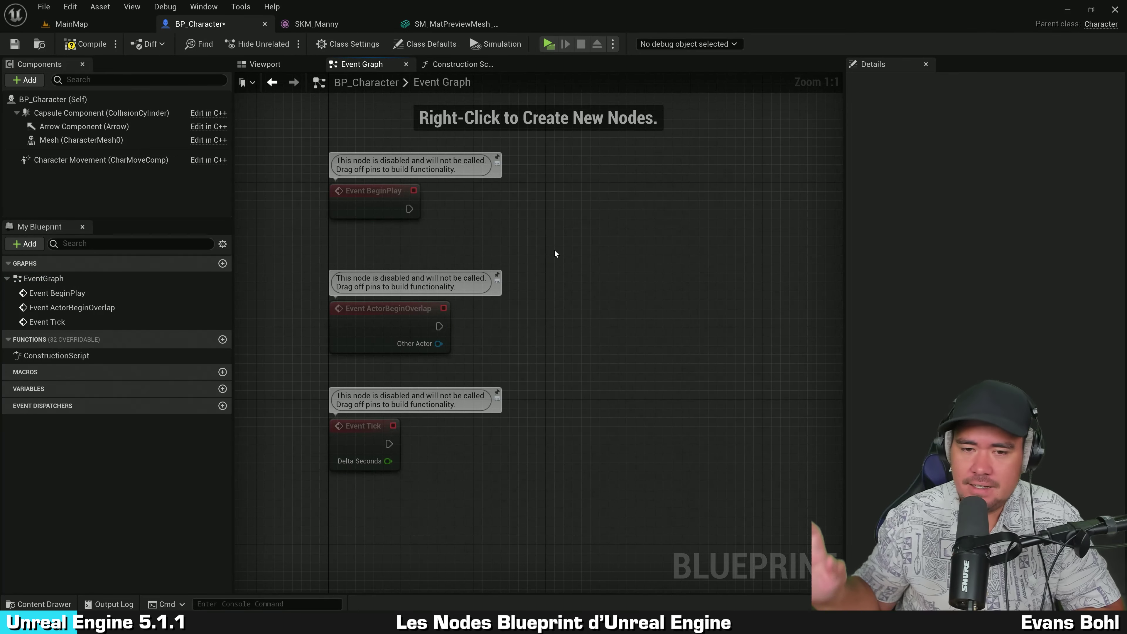
right_drag(555, 252, 531, 250)
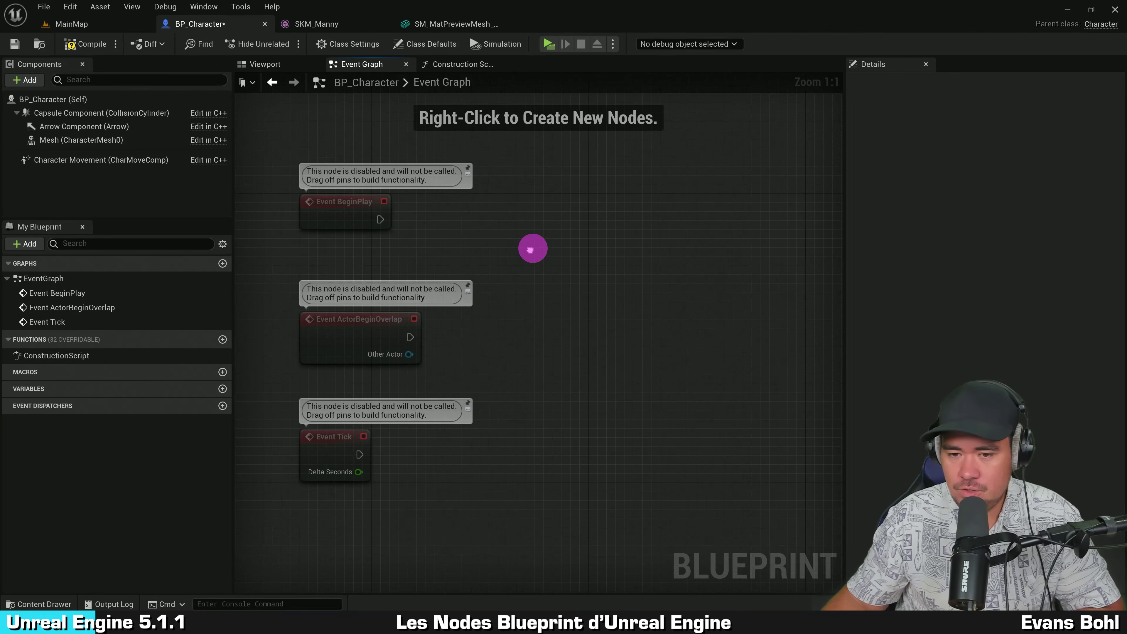
scroll(529, 250, down, 4)
scroll(531, 250, down, 3)
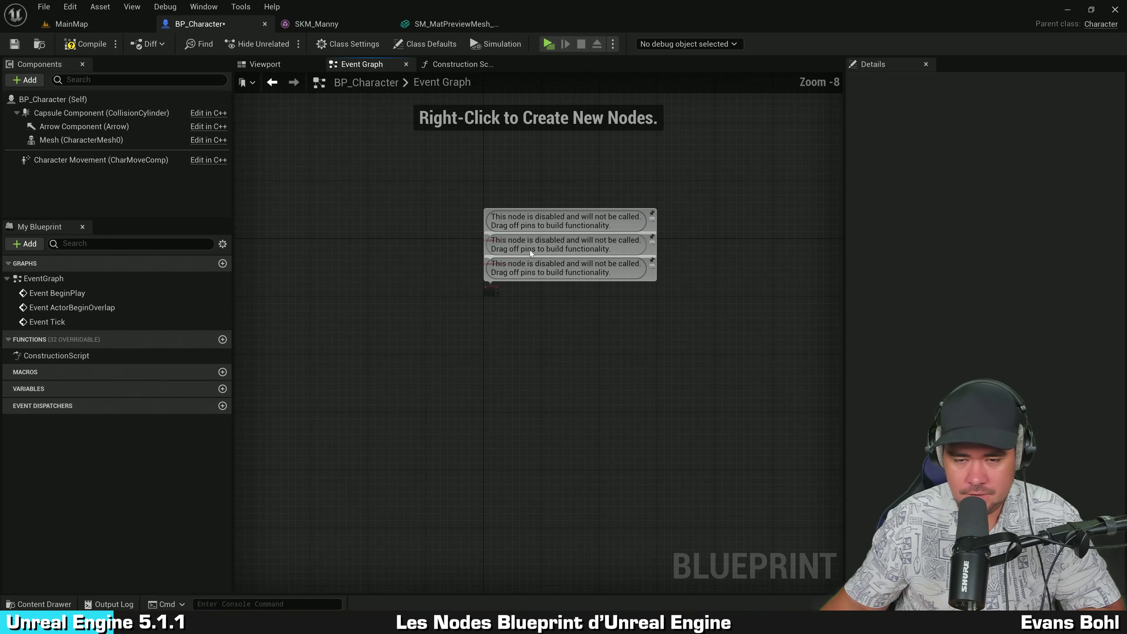
scroll(530, 250, down, 5)
scroll(530, 250, up, 8)
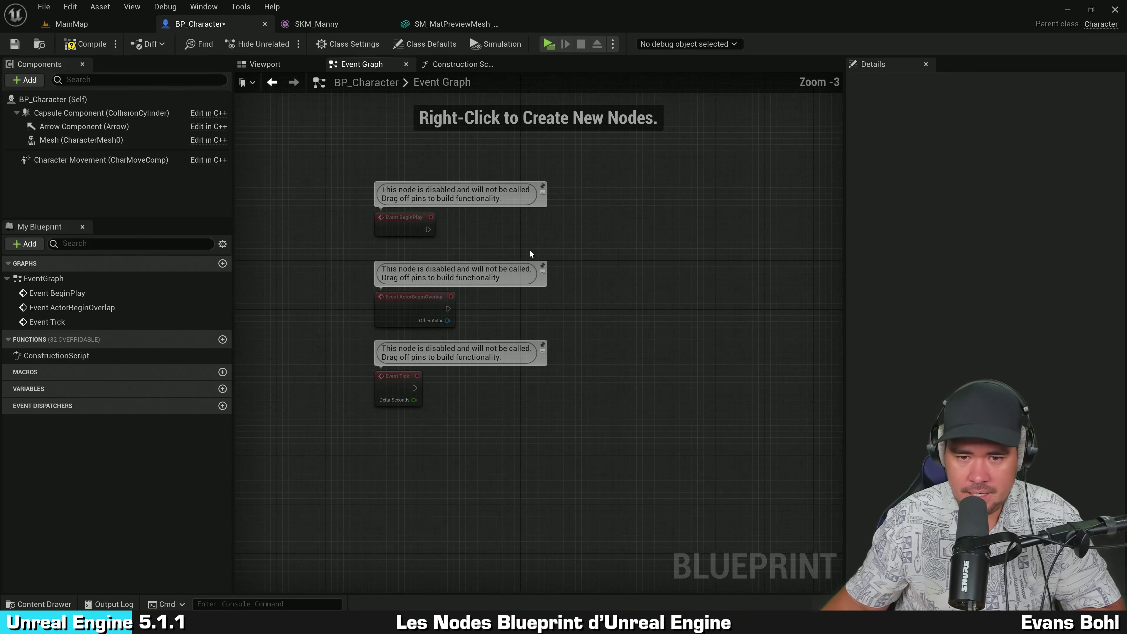
scroll(530, 249, up, 4)
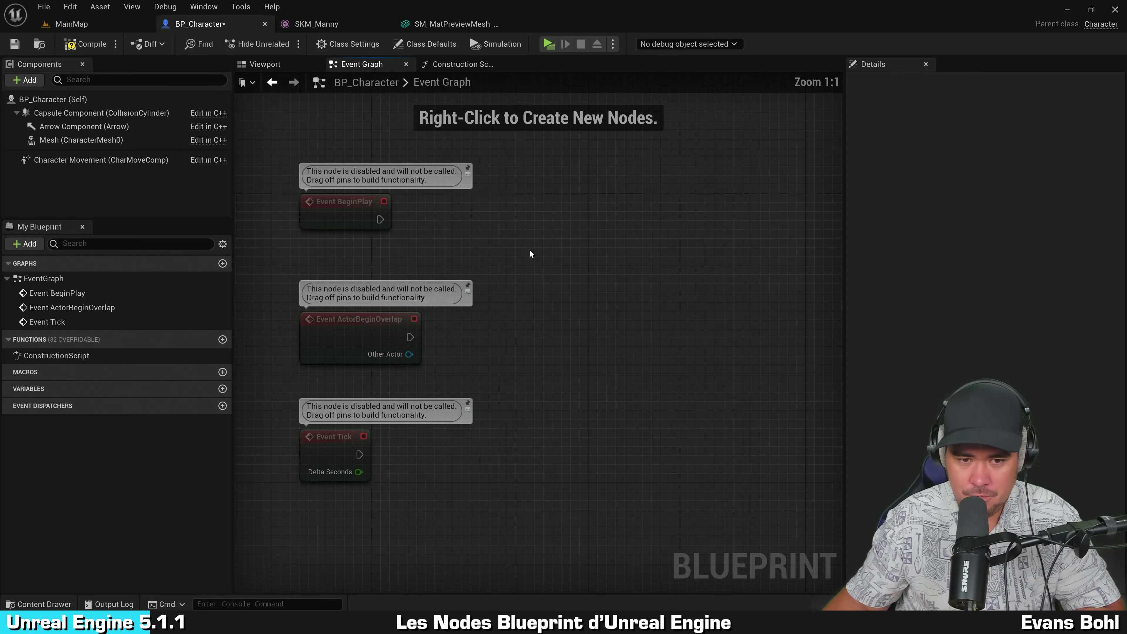
right_drag(509, 217, 574, 216)
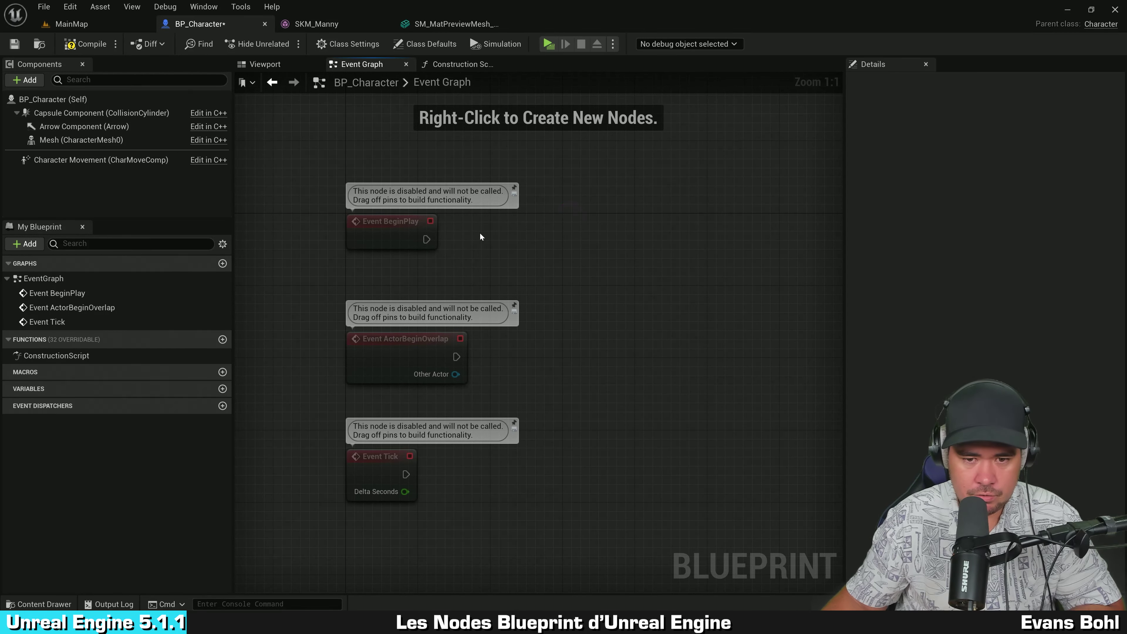
scroll(482, 236, up, 7)
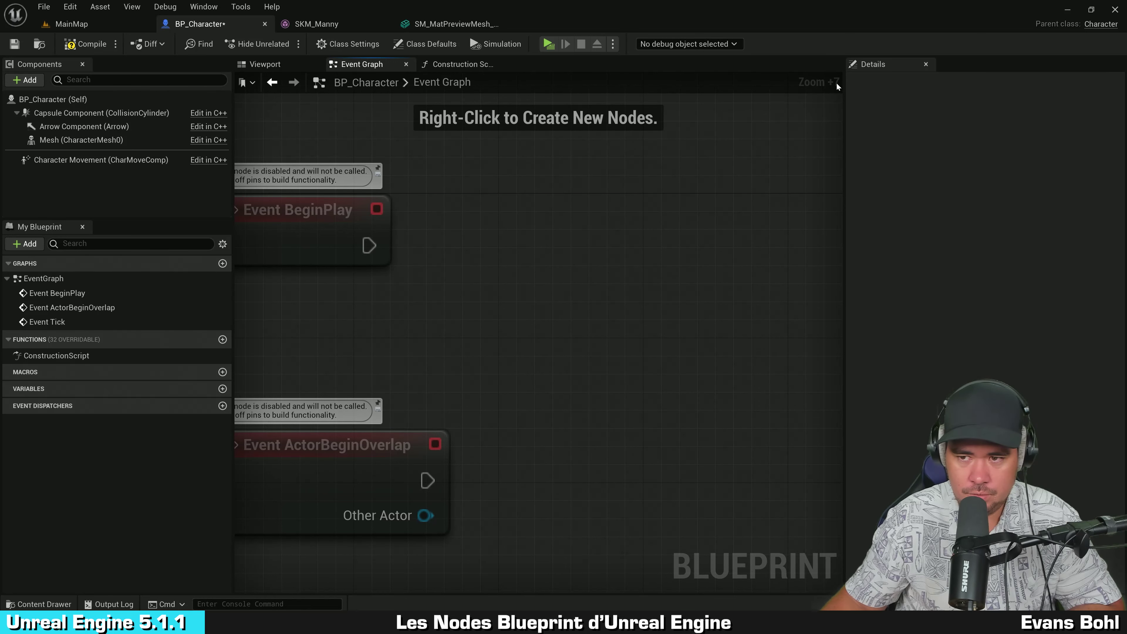
key(Home)
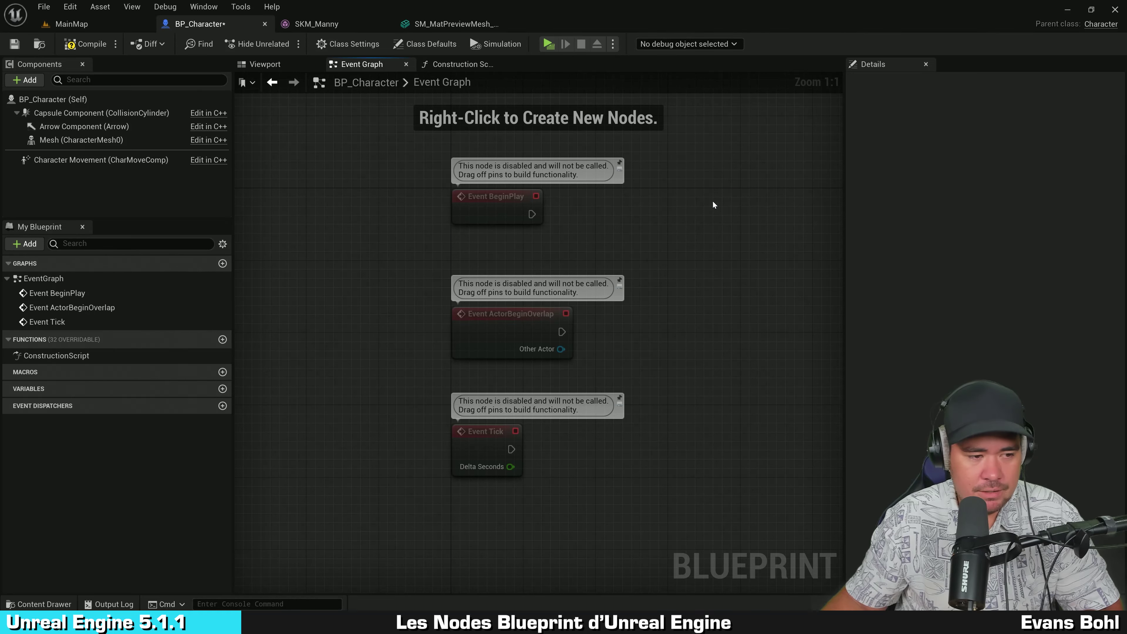
mouse_move(718, 203)
right_down()
mouse_move(653, 212)
mouse_move(634, 290)
mouse_move(292, 260)
mouse_move(468, 96)
mouse_move(608, 194)
mouse_move(566, 315)
mouse_move(397, 229)
mouse_move(468, 189)
mouse_move(639, 196)
mouse_move(621, 192)
right_up()
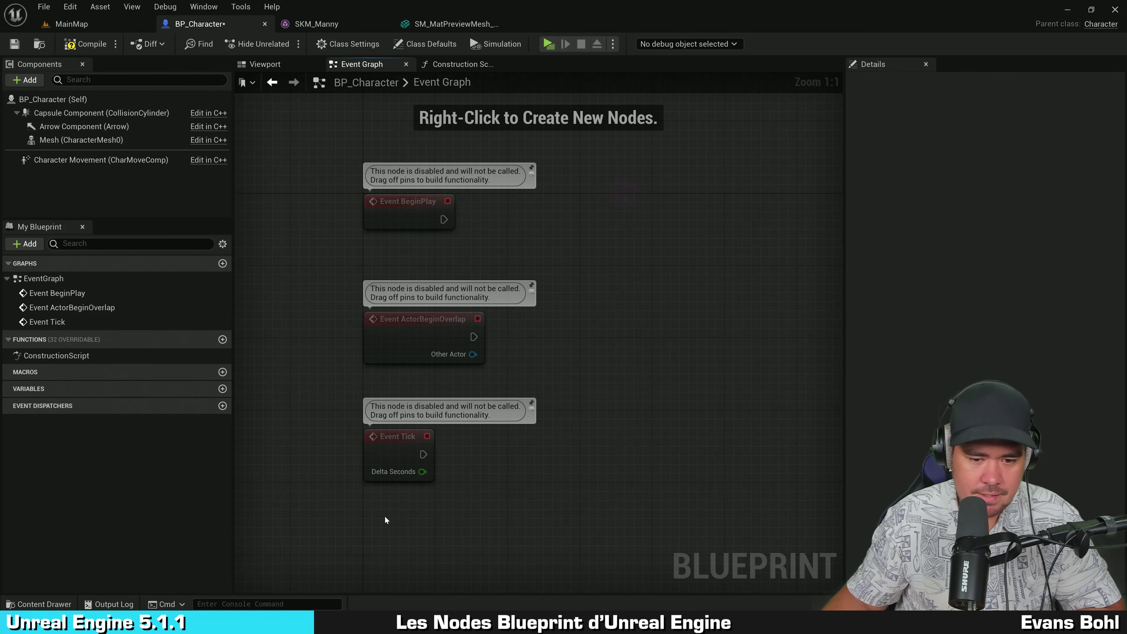
drag(385, 515, 423, 201)
right_drag(566, 226, 532, 235)
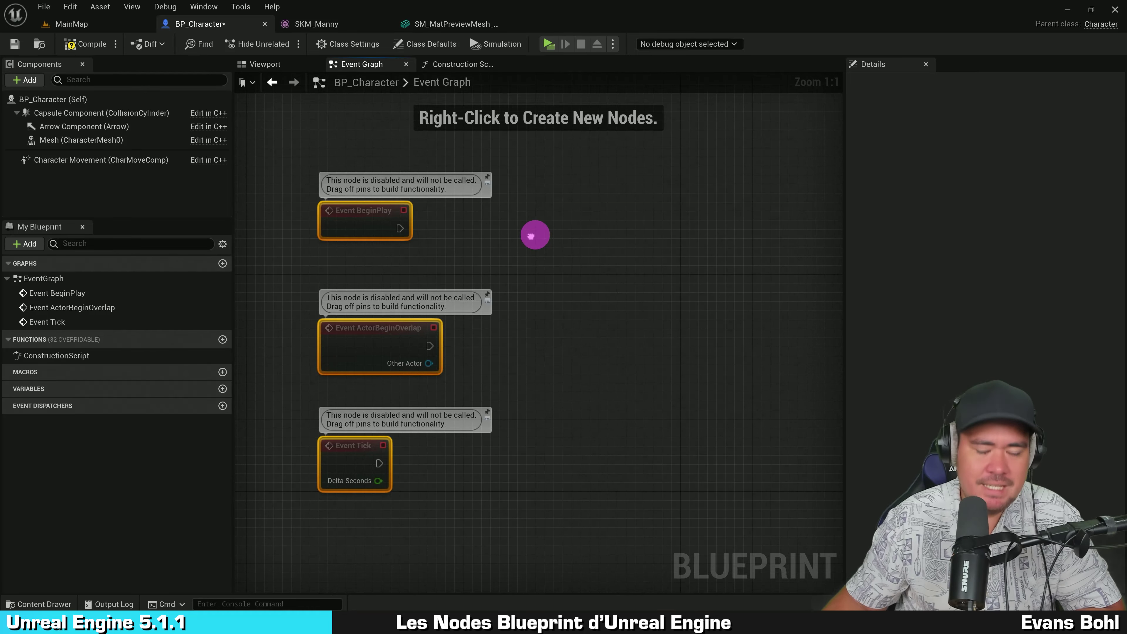
click(509, 237)
right_drag(513, 266, 496, 255)
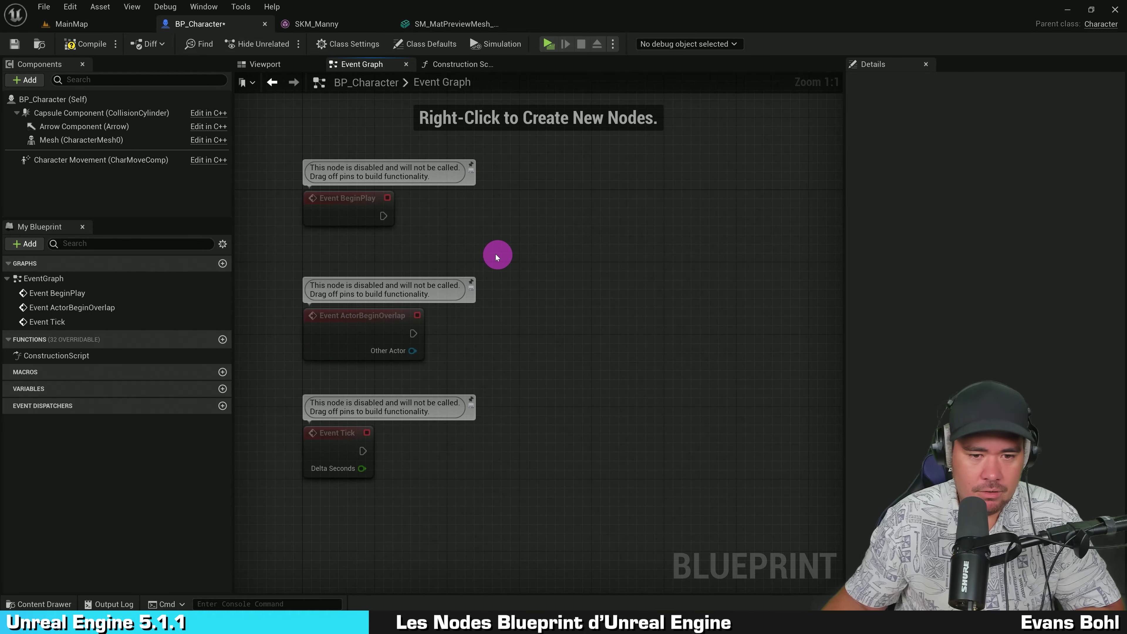
click(359, 343)
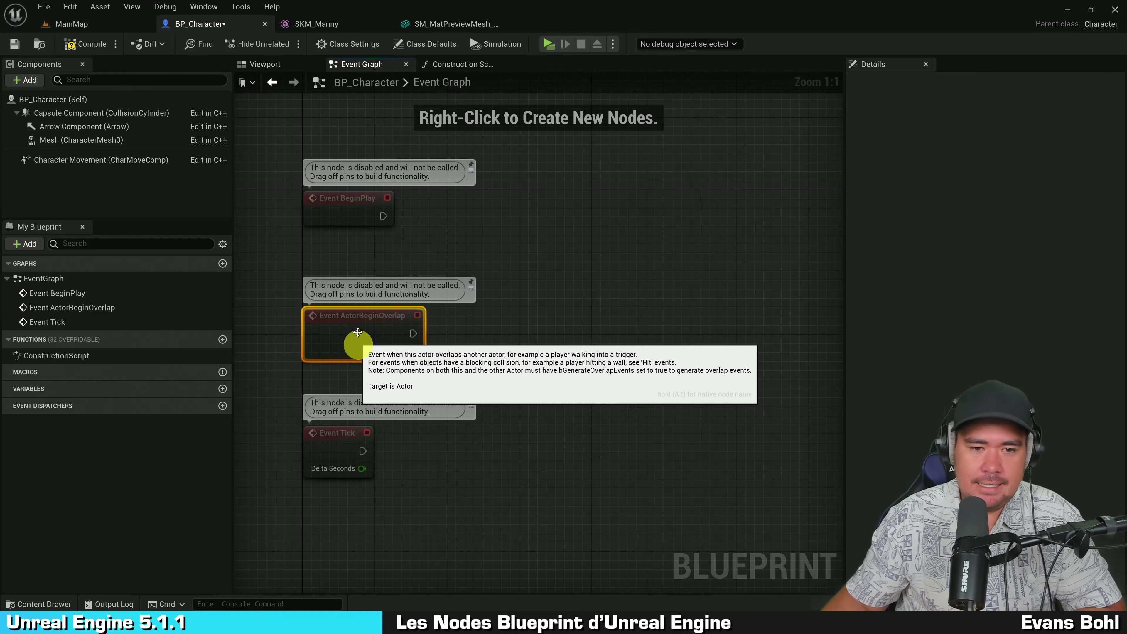
click(350, 204)
scroll(415, 381, up, 1)
mouse_move(415, 381)
right_down()
mouse_move(491, 416)
mouse_move(484, 406)
right_up()
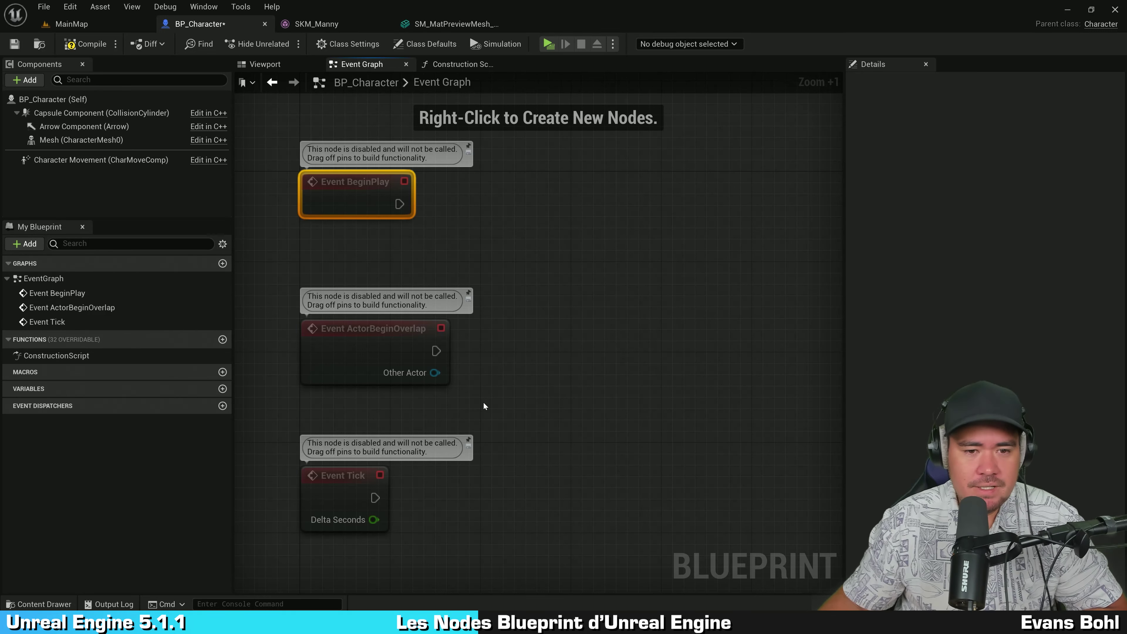
Add a Print String node wired from Event BeginPlay's execution output
click(469, 199)
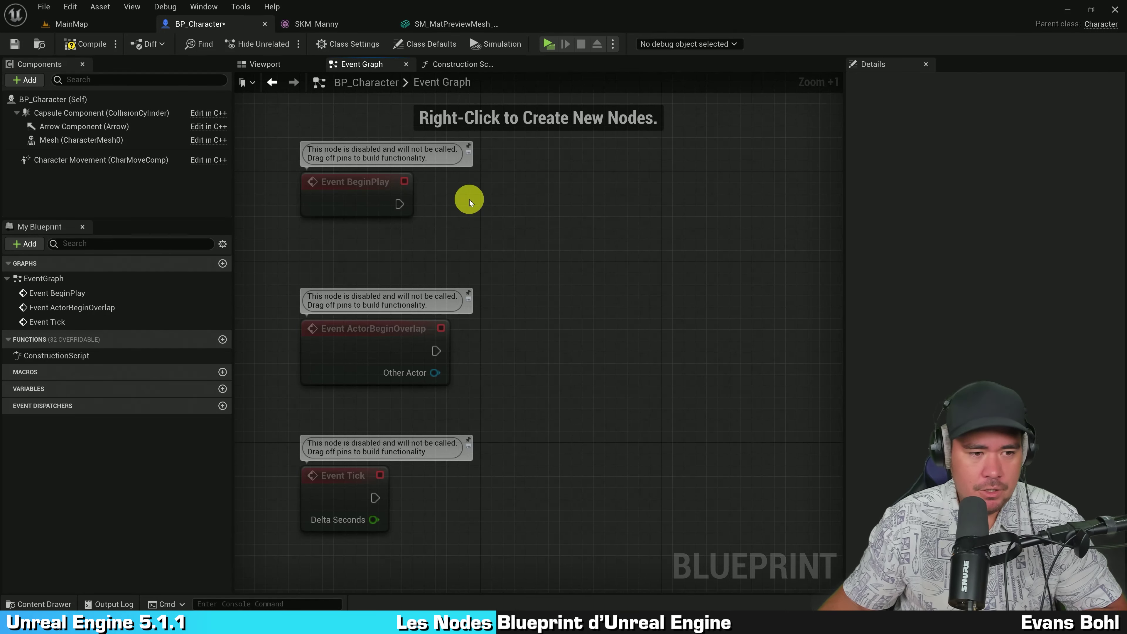
drag(405, 206, 493, 204)
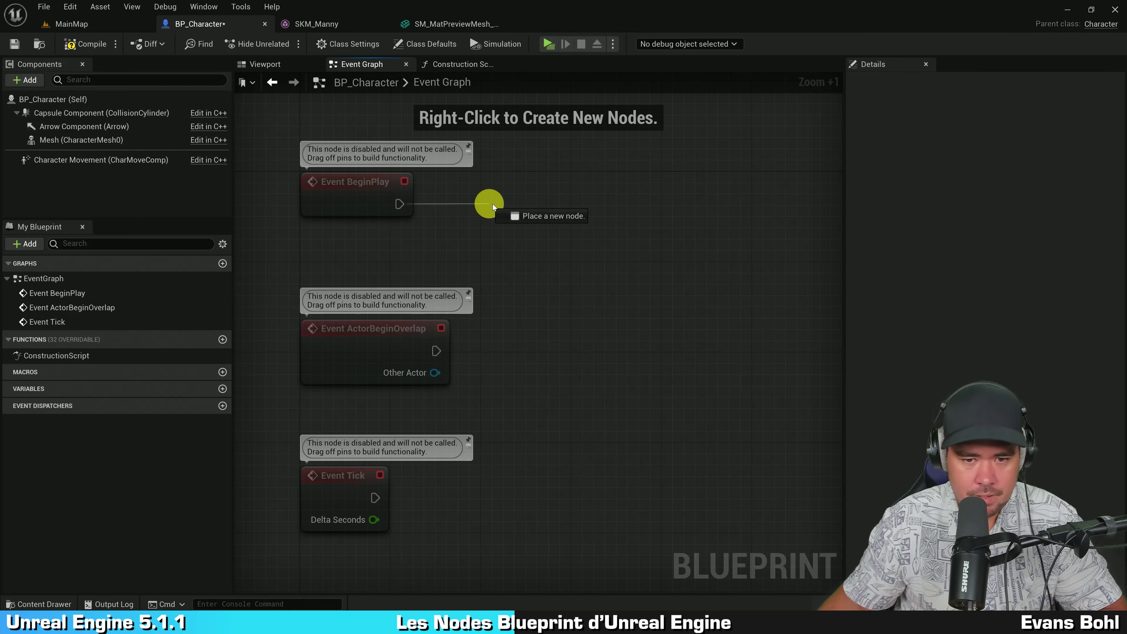
text(print)
key(Return)
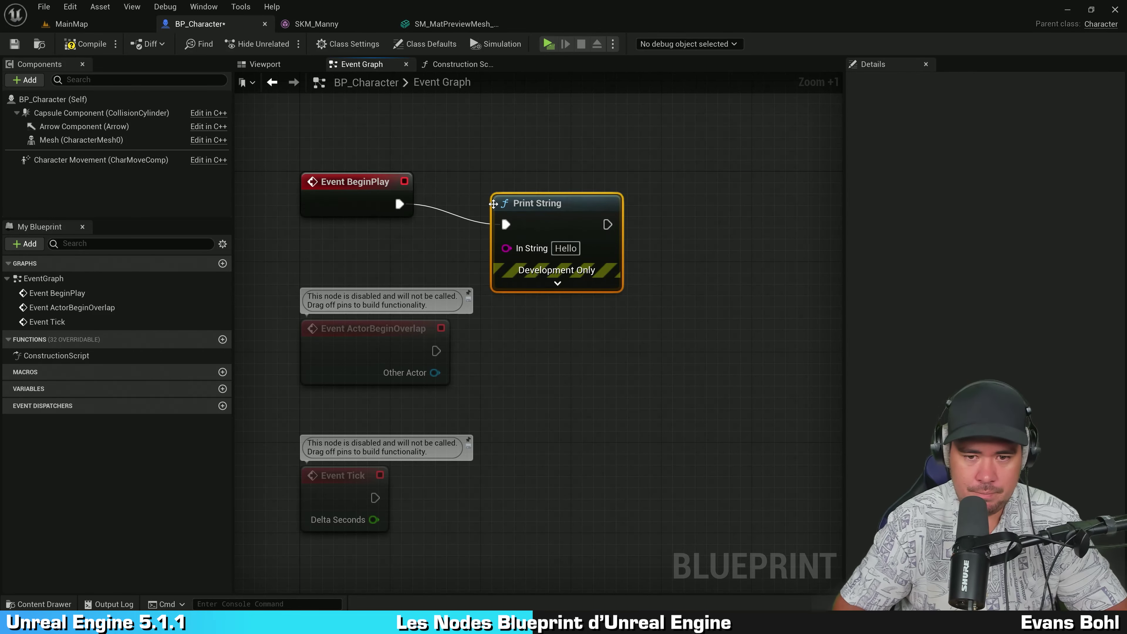
Wire Event ActorBeginOverlap and Event Tick into Print String, then delete the Print String node
mouse_move(437, 351)
mouse_down()
mouse_move(505, 224)
mouse_move(597, 273)
mouse_up()
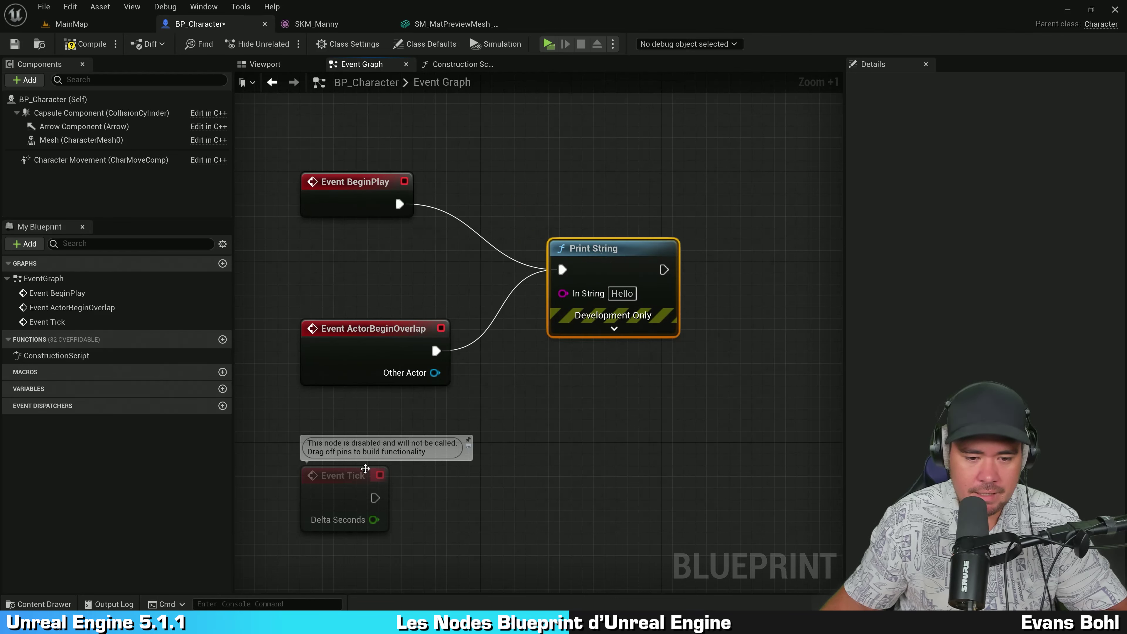
click(348, 489)
drag(375, 497, 562, 269)
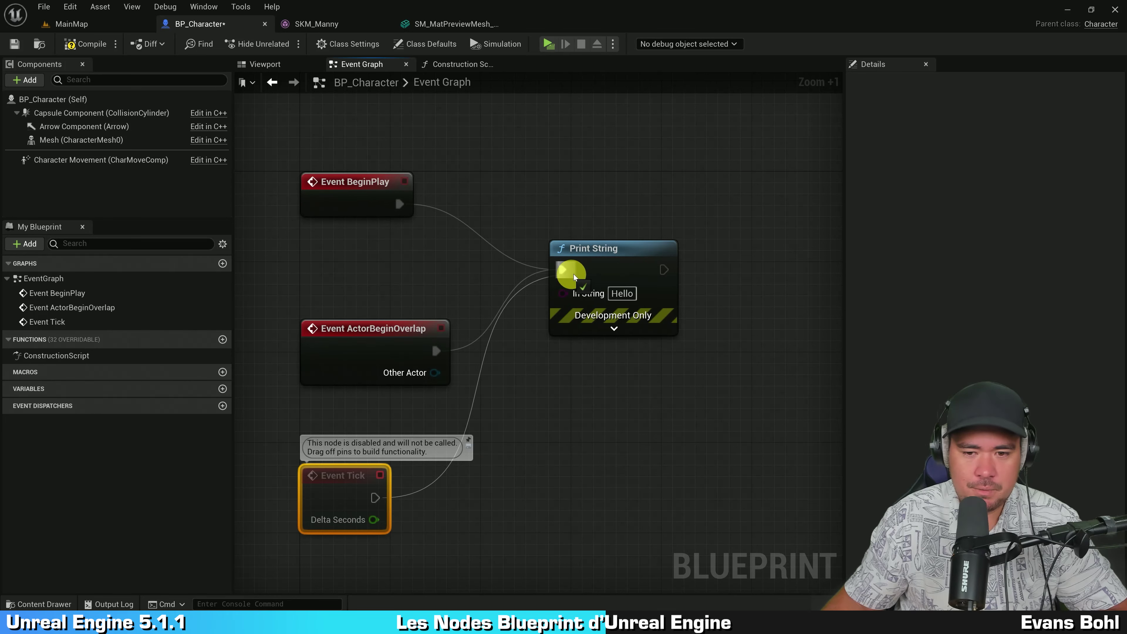
drag(540, 457, 684, 211)
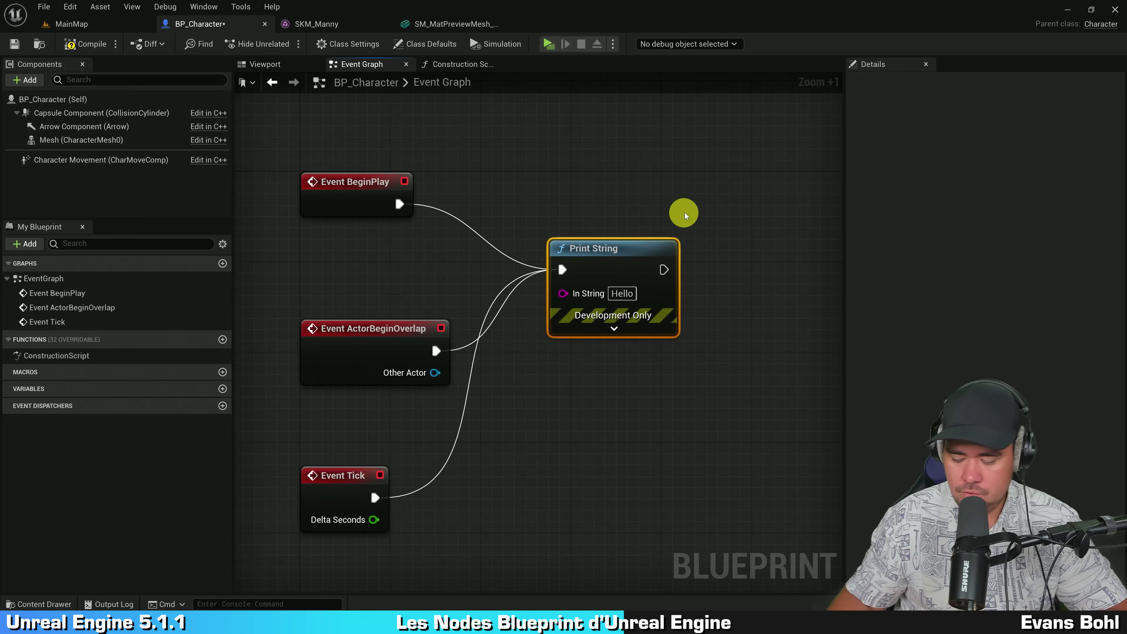
key(Delete)
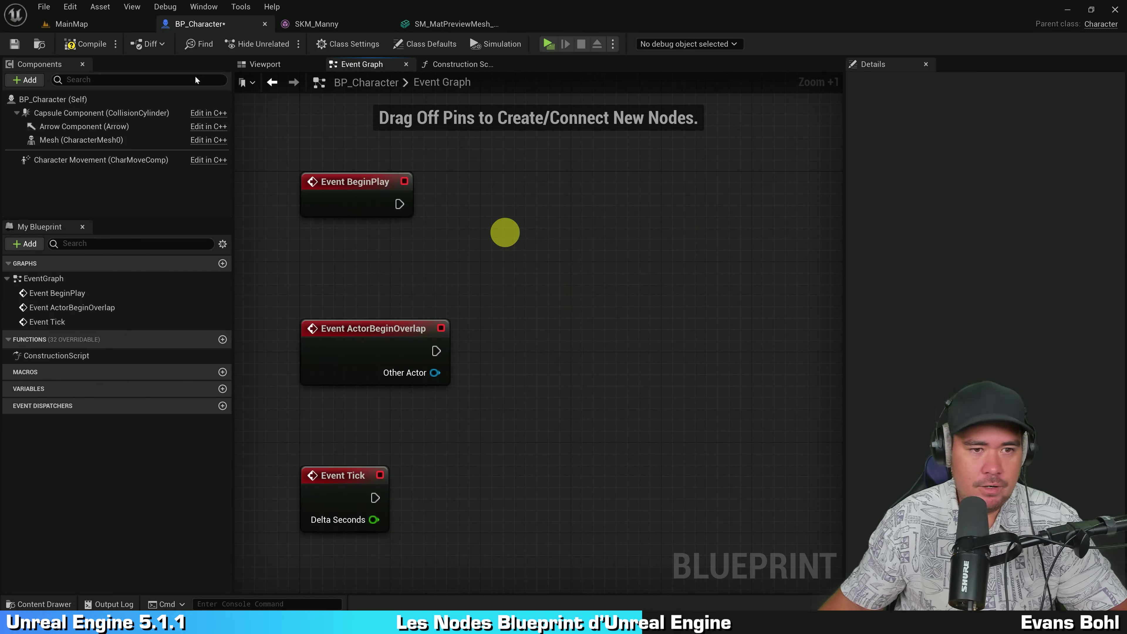
click(78, 44)
click(485, 159)
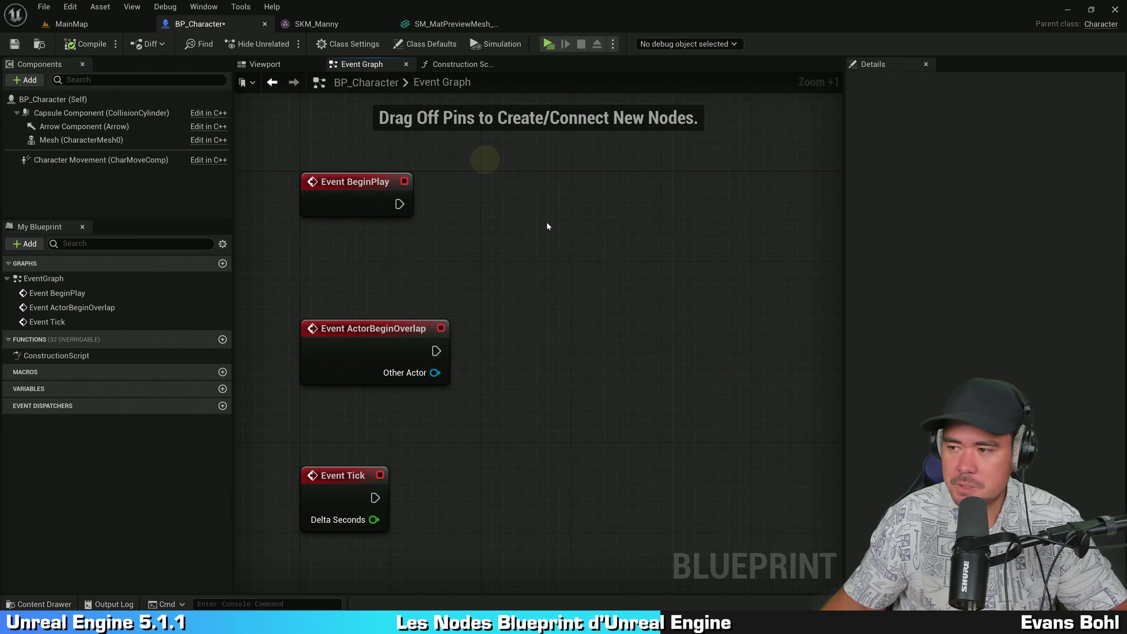
right_drag(547, 226, 552, 197)
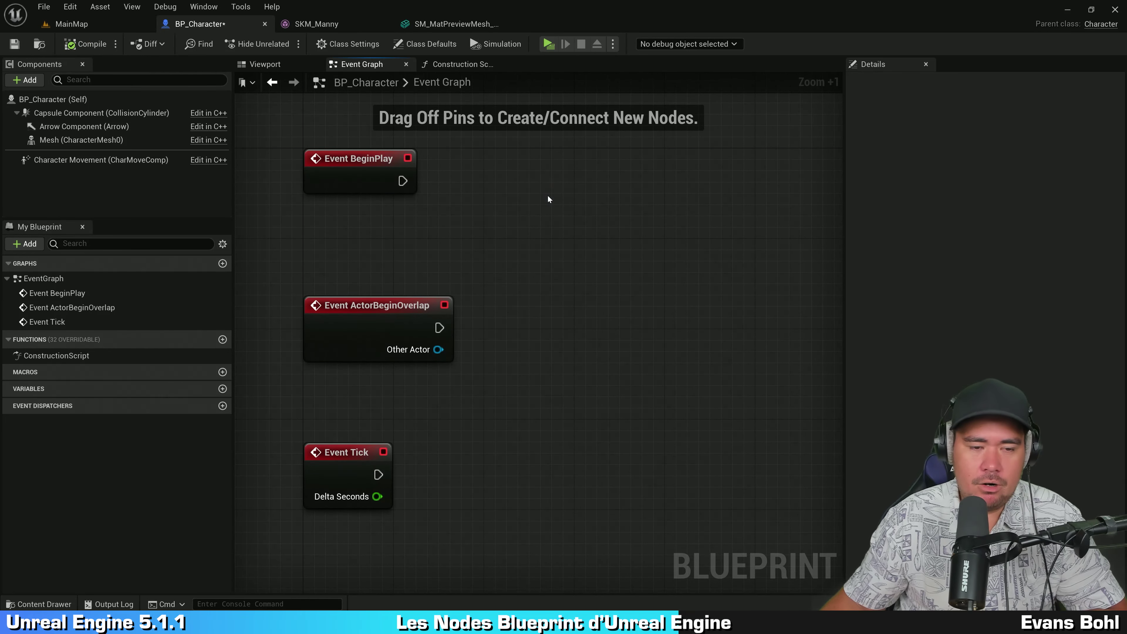
click(357, 176)
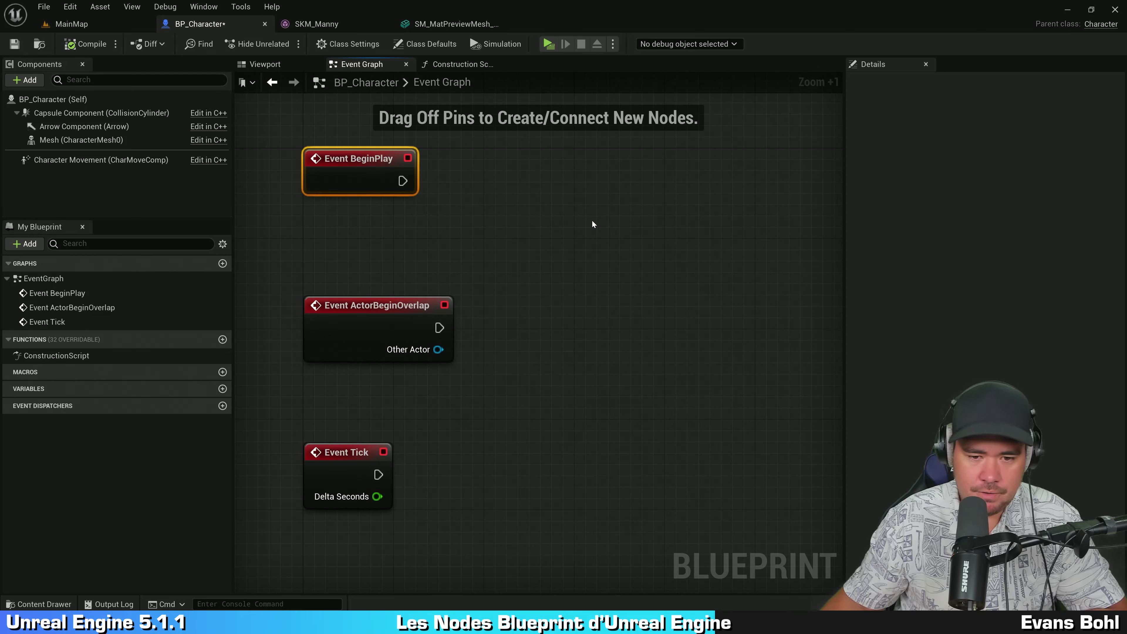
right_click(603, 196)
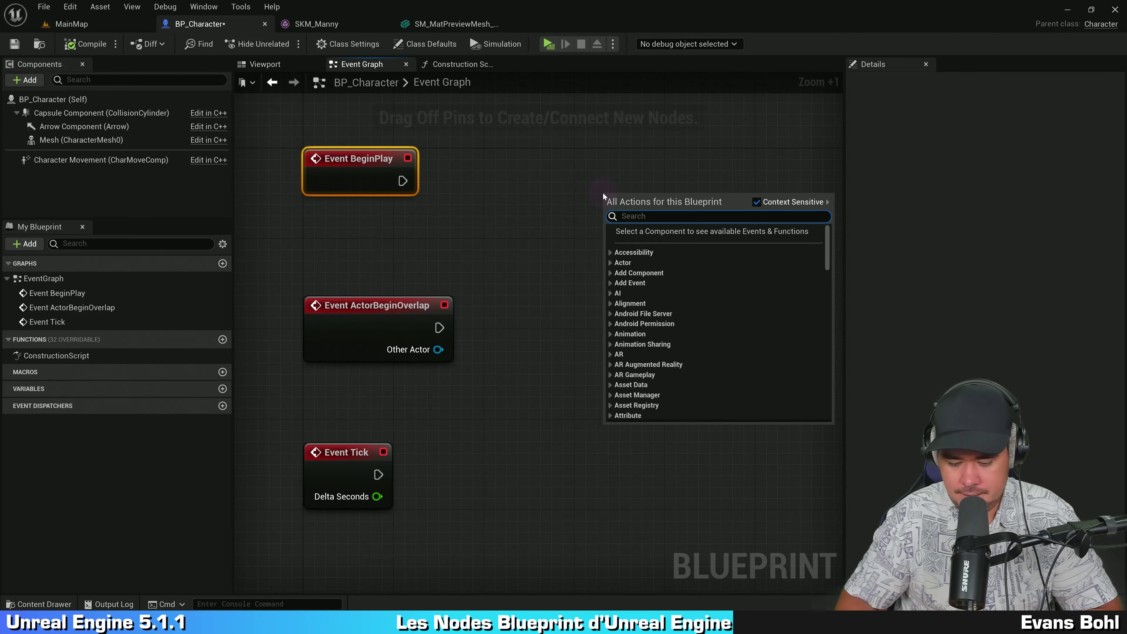
text(setactorloc)
key(Return)
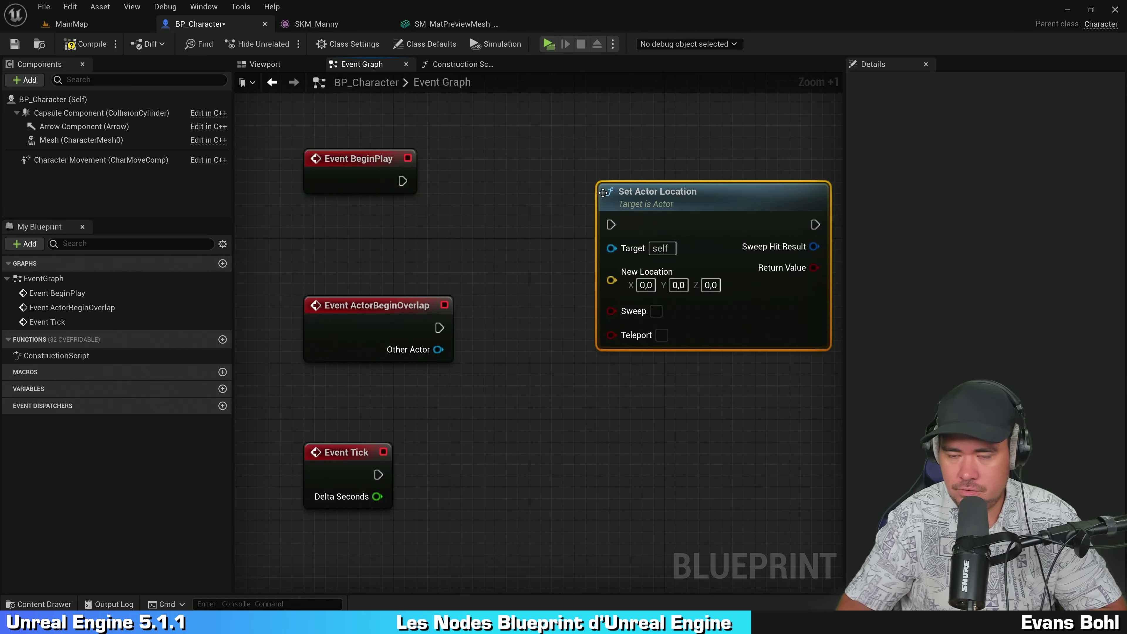
drag(686, 232, 573, 187)
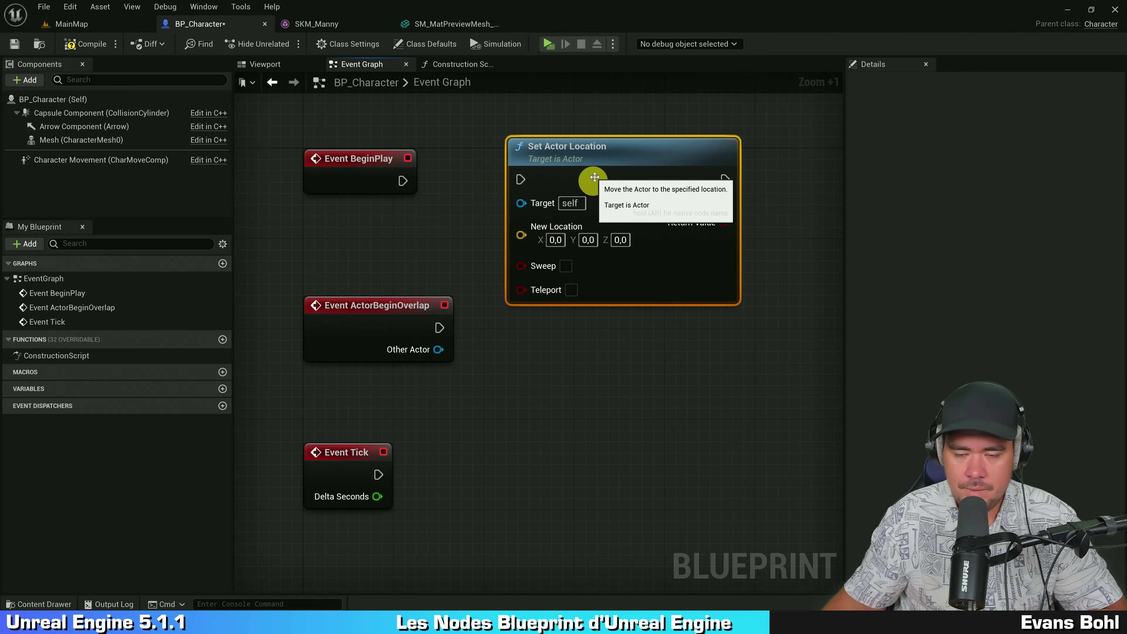
right_drag(487, 205, 479, 215)
drag(593, 159, 672, 182)
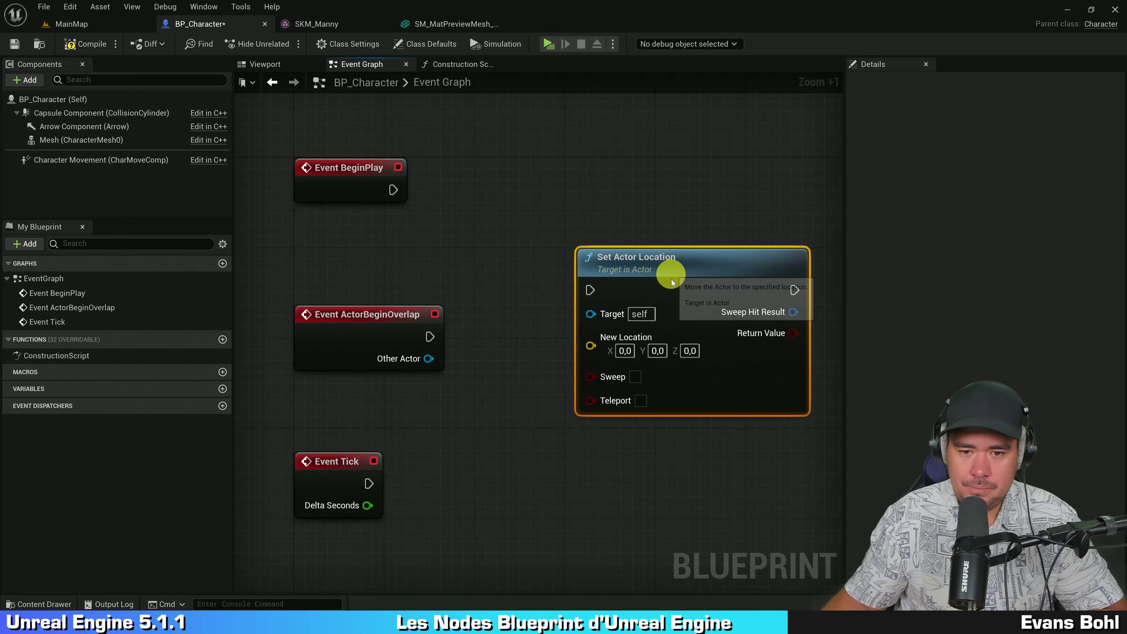
drag(393, 189, 590, 212)
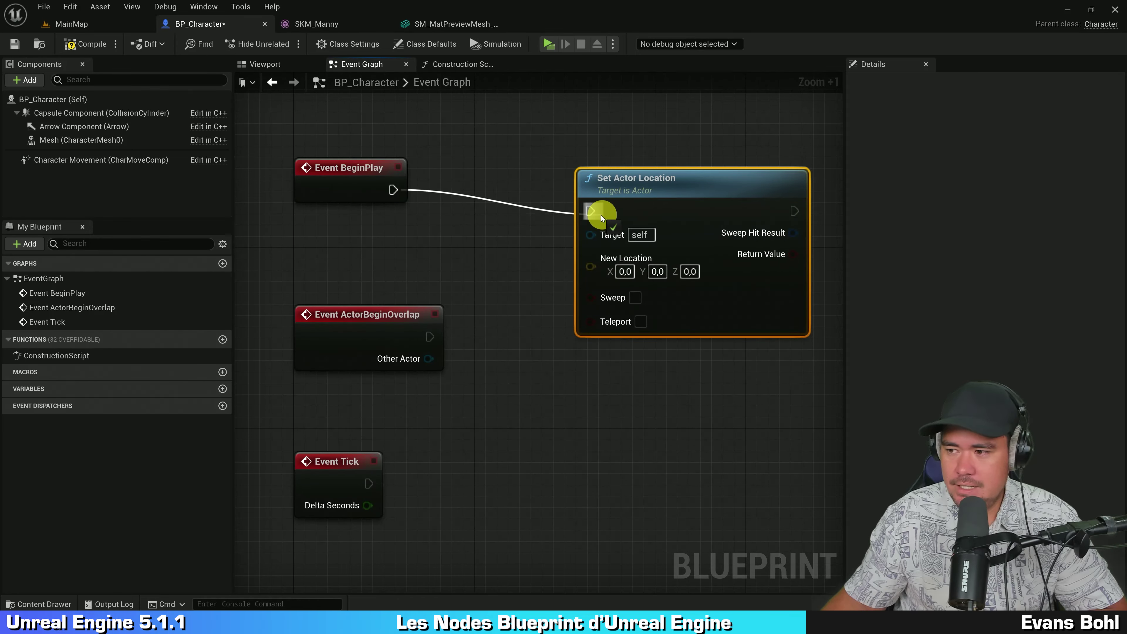
drag(672, 208, 638, 175)
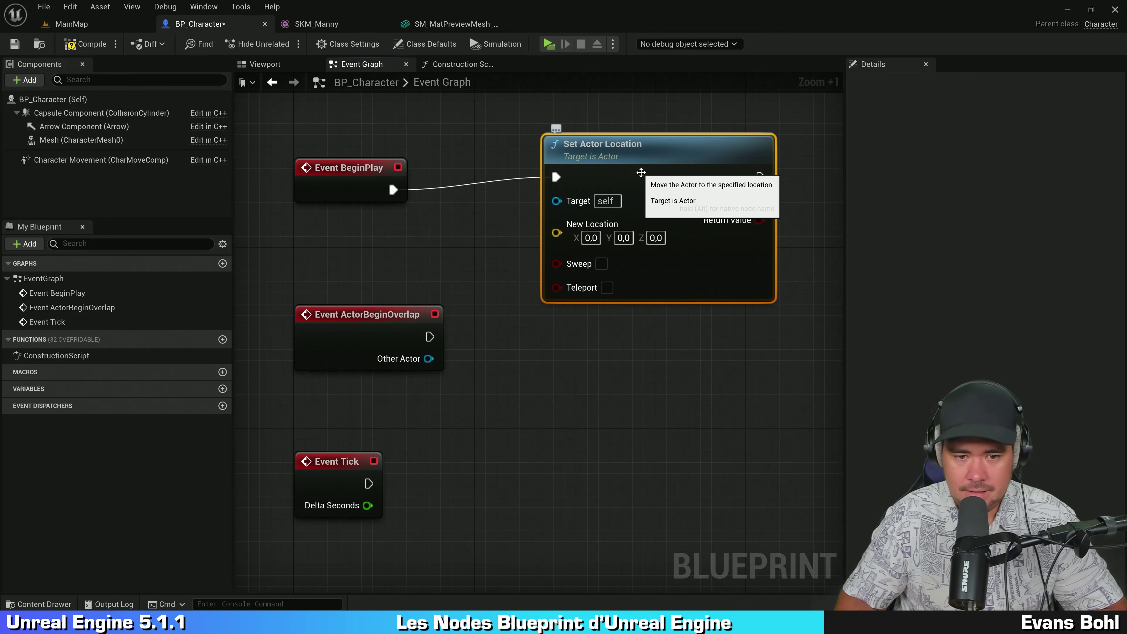
key(Delete)
Add a Print String node wired from Event ActorBeginOverlap
click(400, 366)
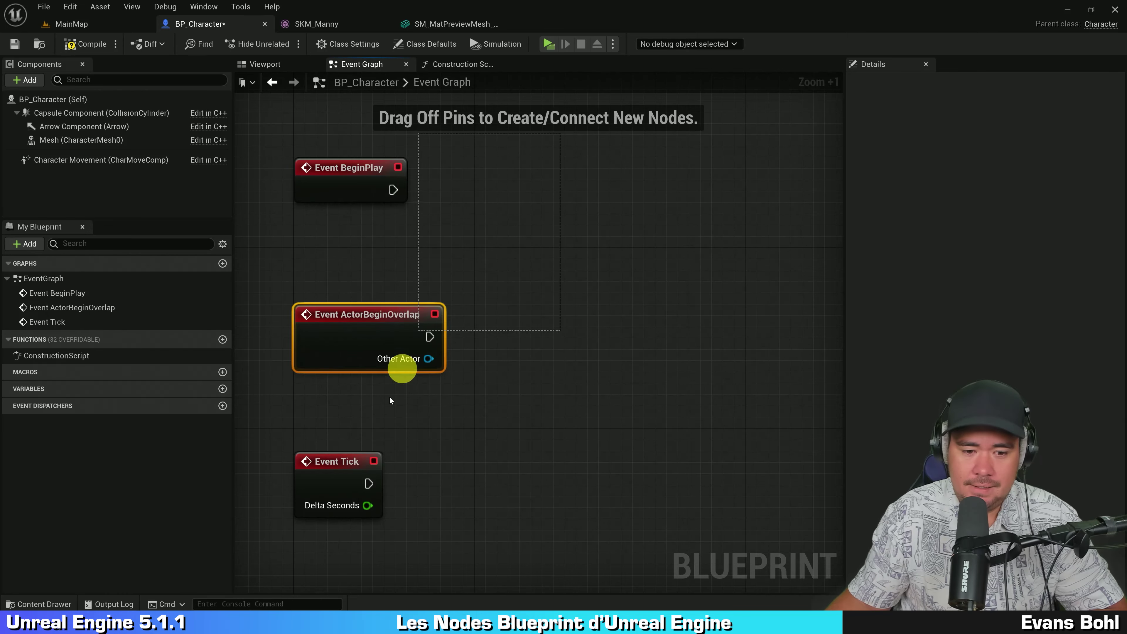
key(ctrl+a)
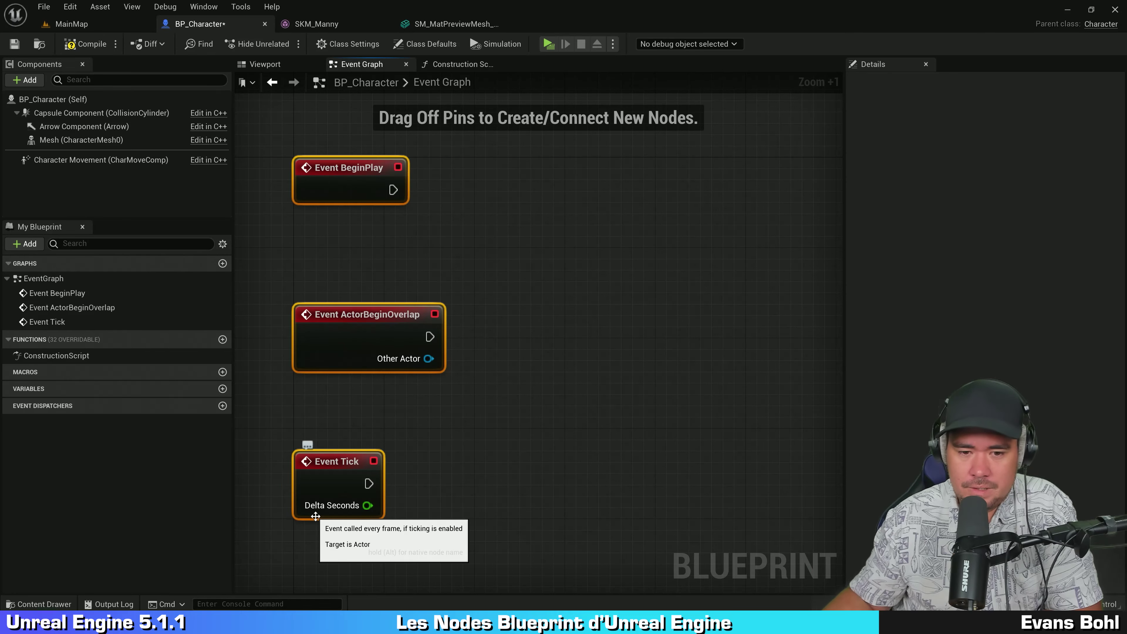
drag(429, 337, 641, 294)
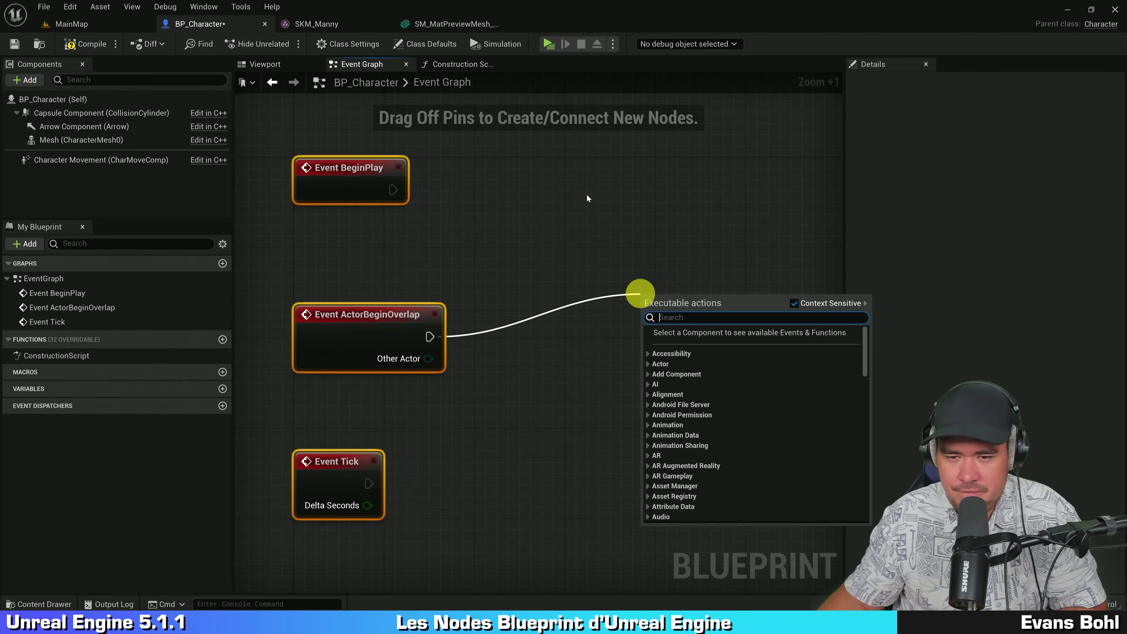
text(print string)
key(Return)
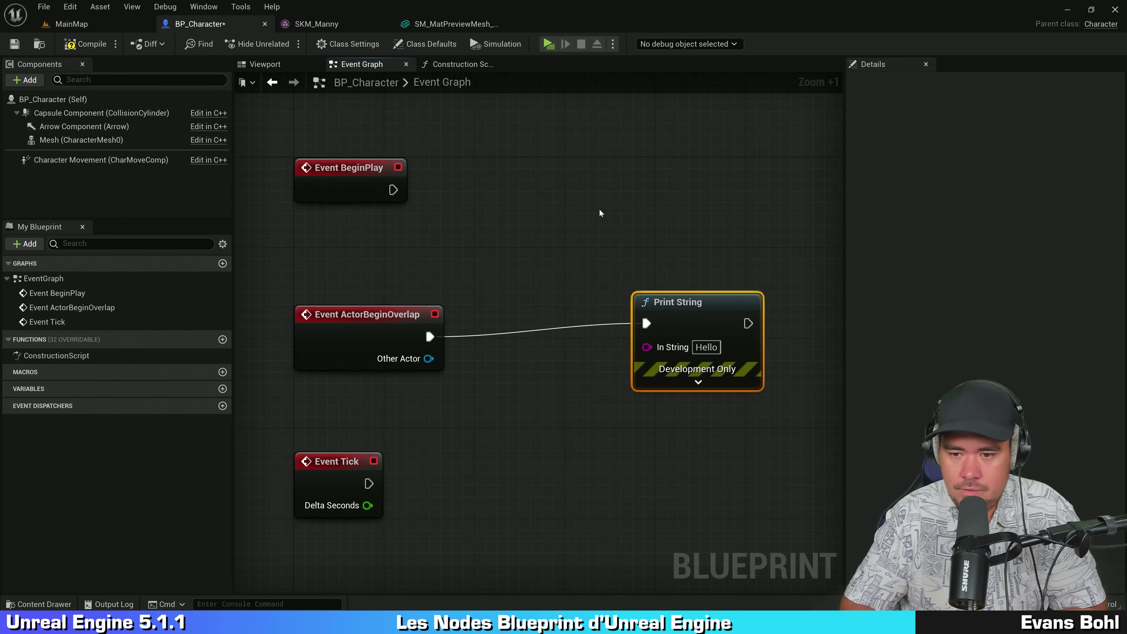
Reposition the Print String node, then delete it along with its wire
drag(701, 308, 678, 230)
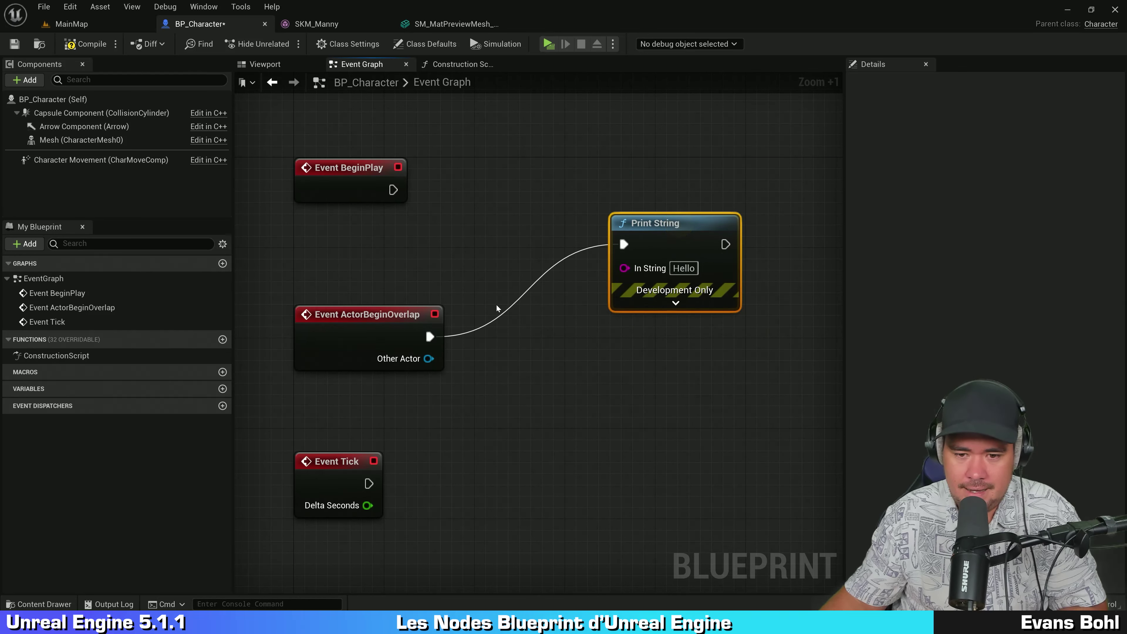
click(507, 309)
click(671, 231)
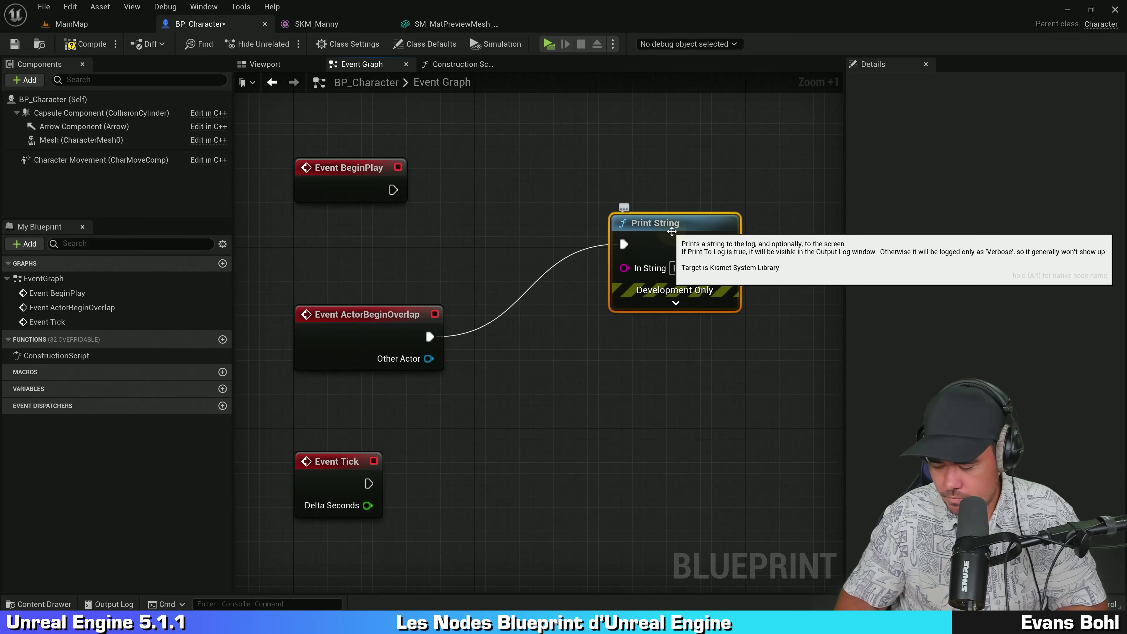
key(Delete)
right_drag(654, 246, 645, 240)
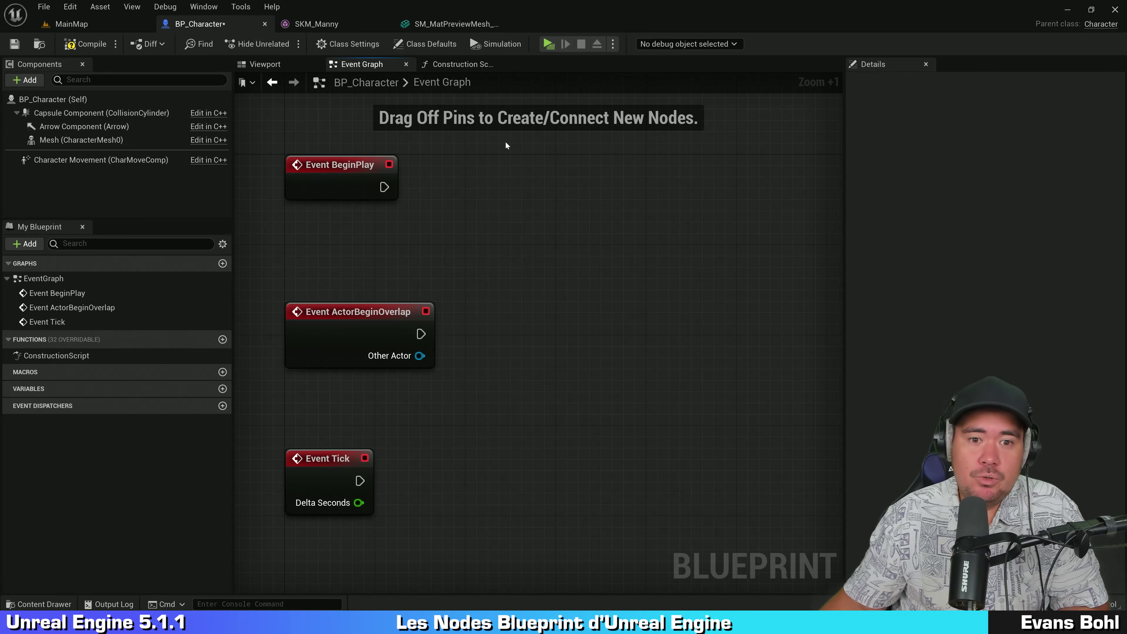
Box-select and clear the event nodes, then try a first wire from Event BeginPlay
mouse_move(496, 147)
mouse_down()
mouse_move(425, 311)
mouse_move(289, 517)
mouse_up()
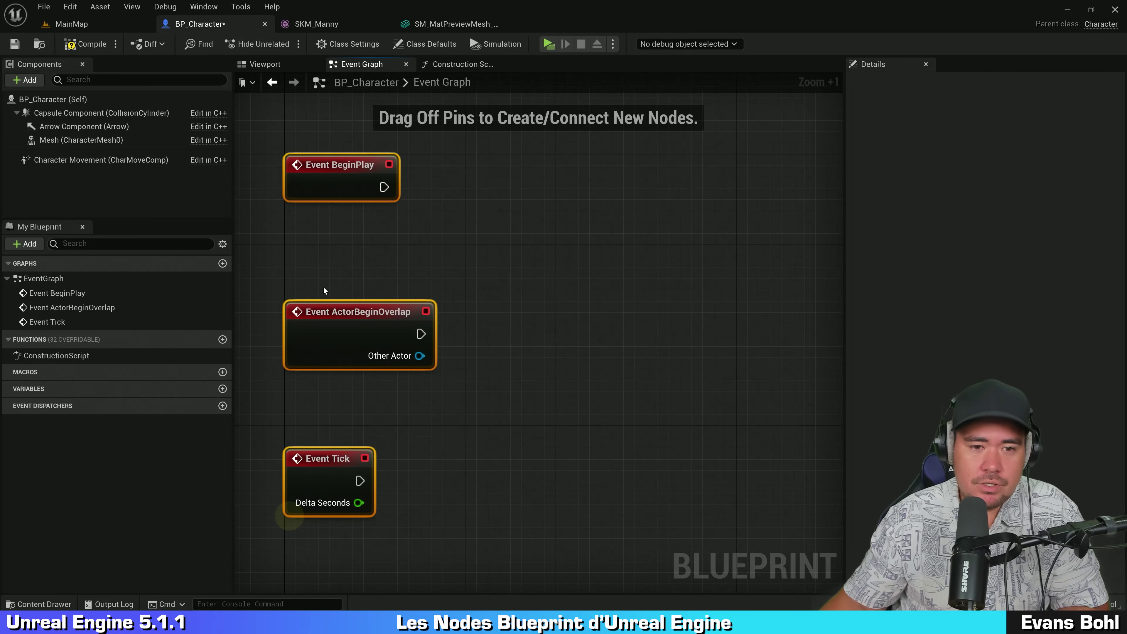
click(329, 243)
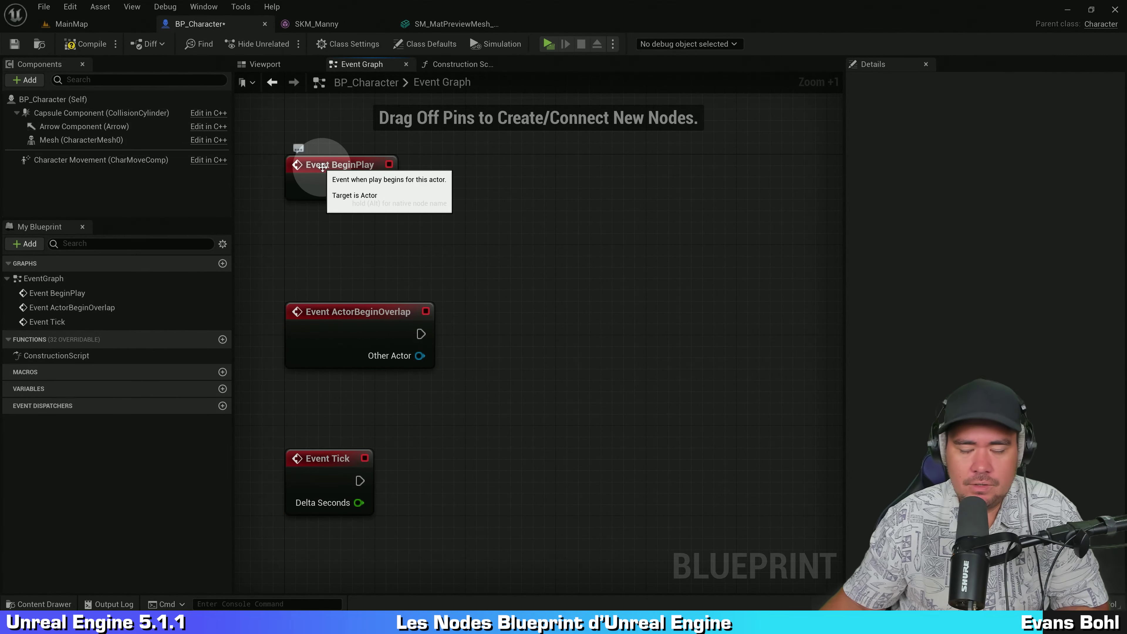
click(343, 242)
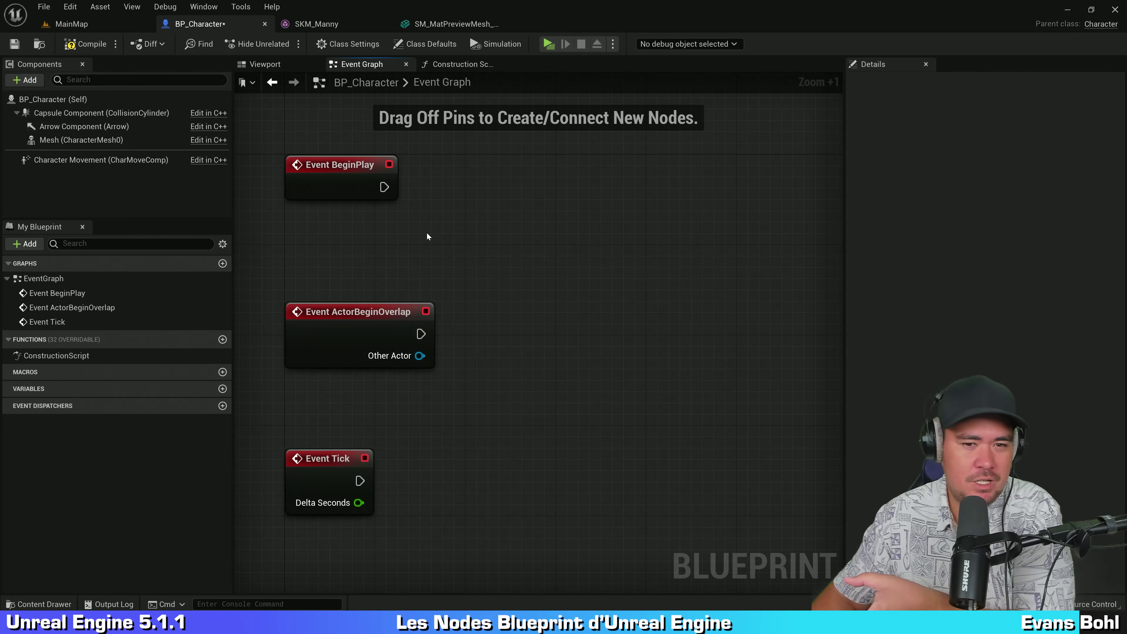
drag(425, 148, 349, 195)
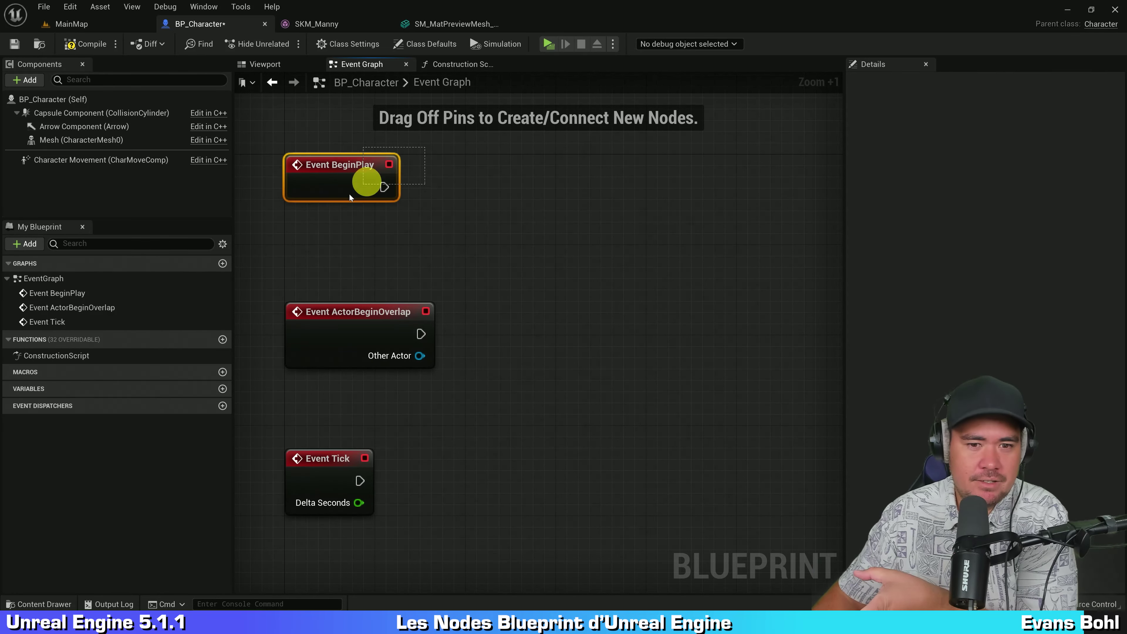
click(496, 254)
drag(384, 187, 620, 180)
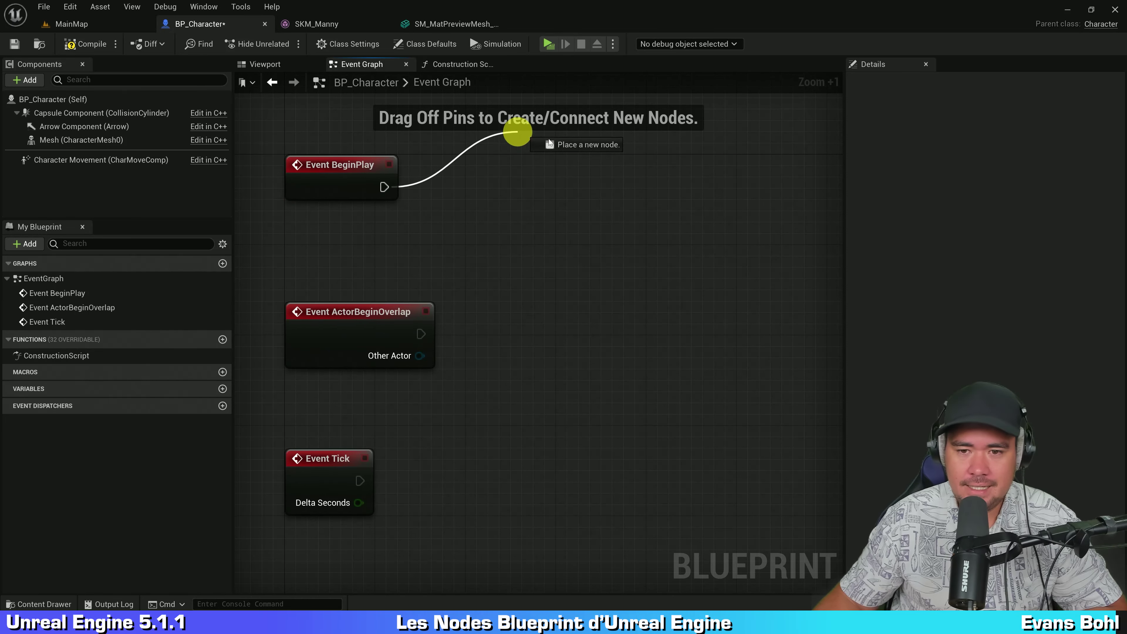
click(456, 233)
mouse_move(499, 201)
right_down()
mouse_move(473, 208)
mouse_move(485, 191)
right_up()
click(329, 191)
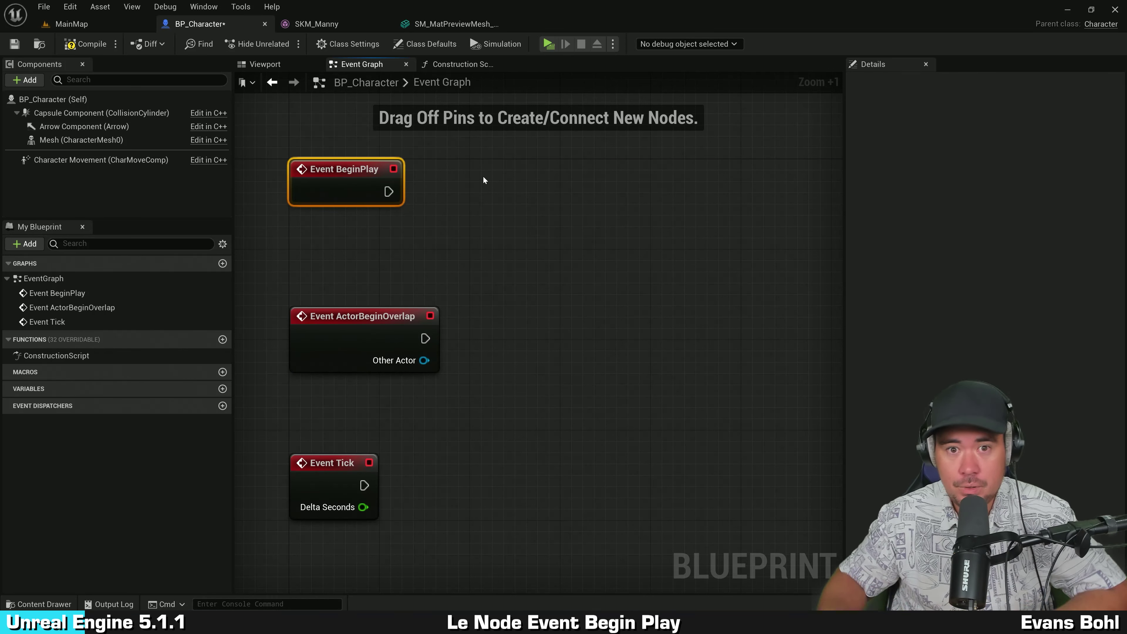
Drag a wire from Event BeginPlay's execution output into empty space to list executable actions
drag(389, 192, 513, 173)
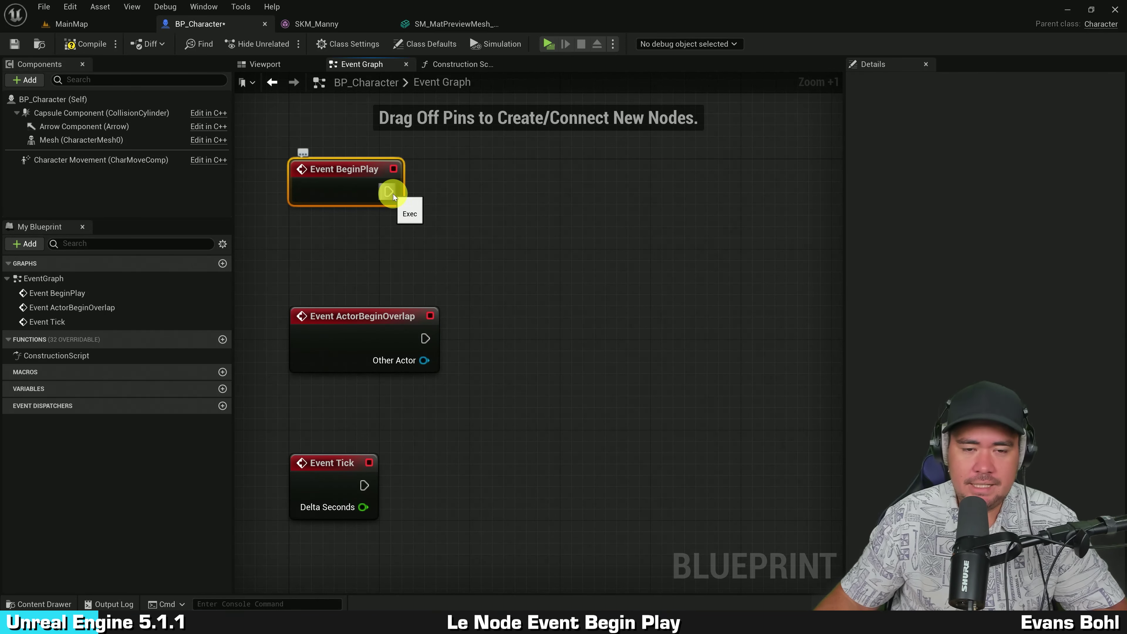
click(441, 210)
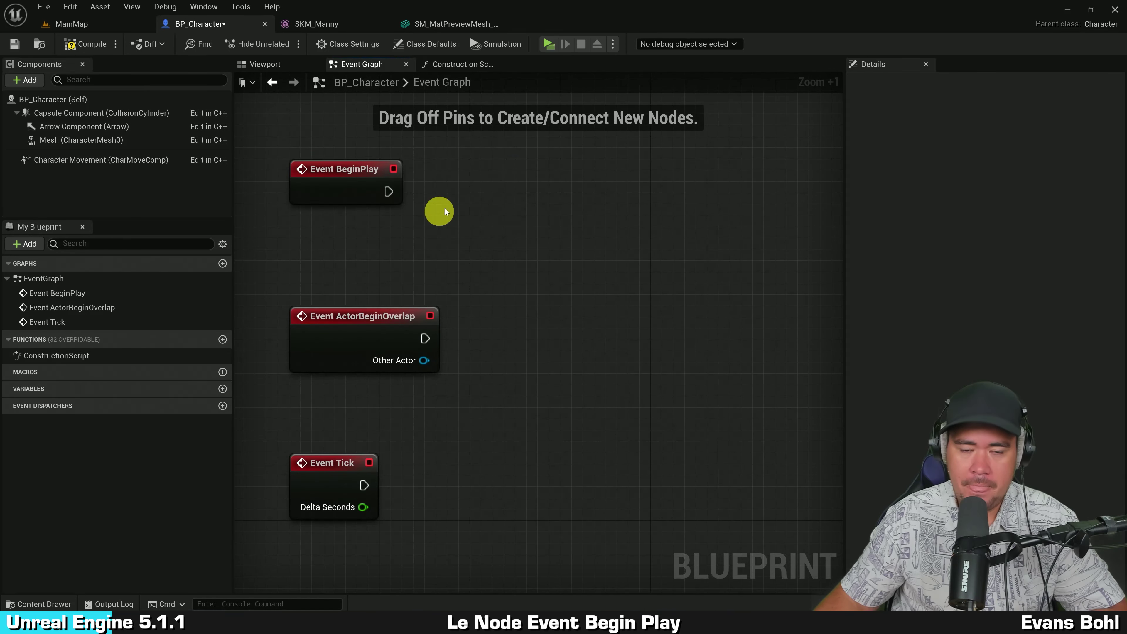
right_drag(452, 206, 447, 223)
mouse_move(360, 205)
mouse_down()
mouse_move(359, 193)
mouse_move(428, 198)
mouse_move(397, 223)
mouse_move(659, 204)
mouse_up()
click(393, 212)
click(489, 225)
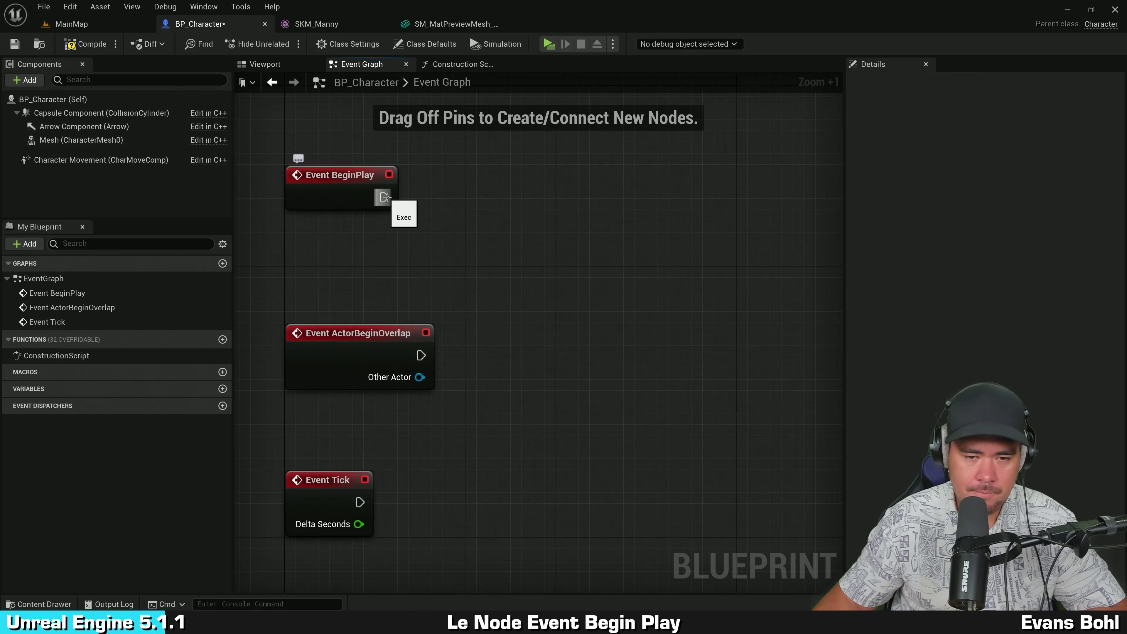
drag(384, 196, 386, 198)
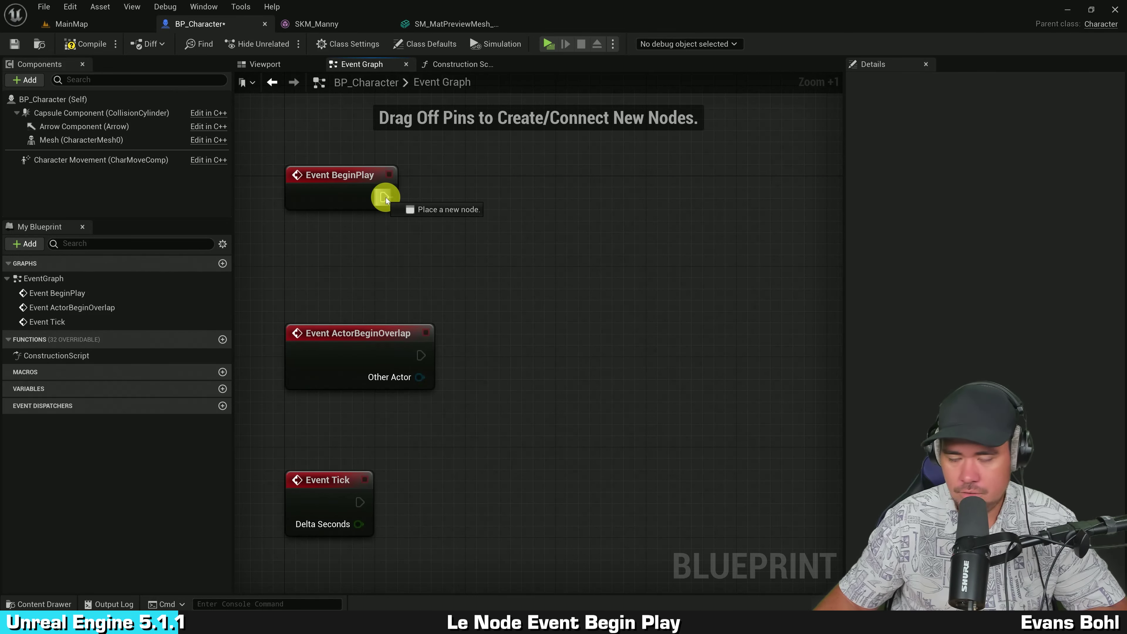
drag(386, 197, 581, 207)
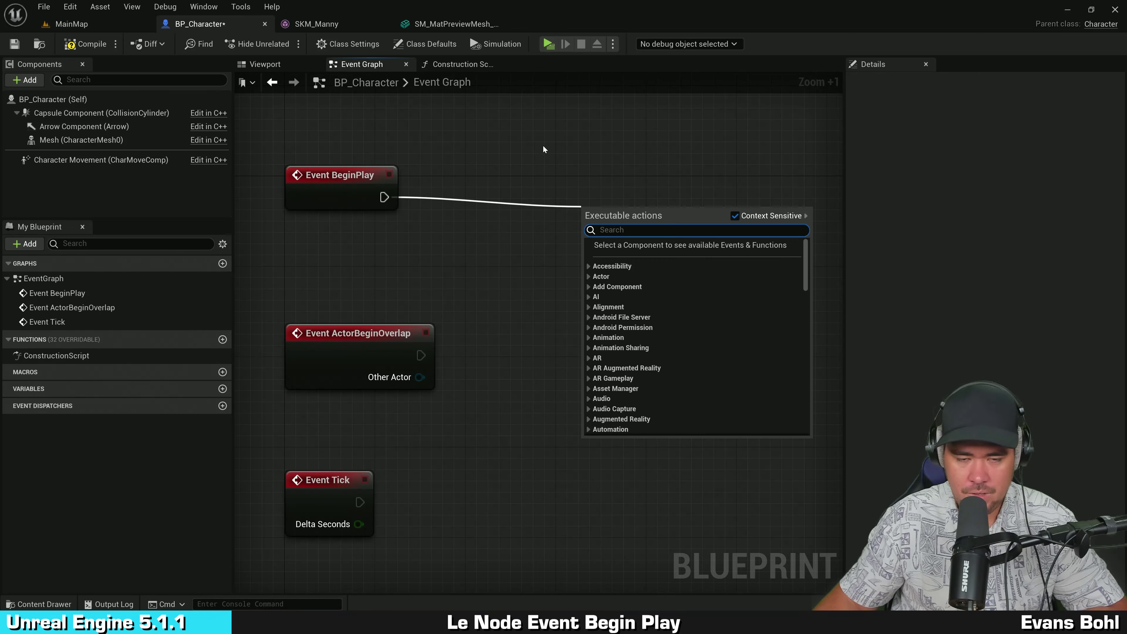
Search 'print' and add a Print String node, moving it left and up
text(p)
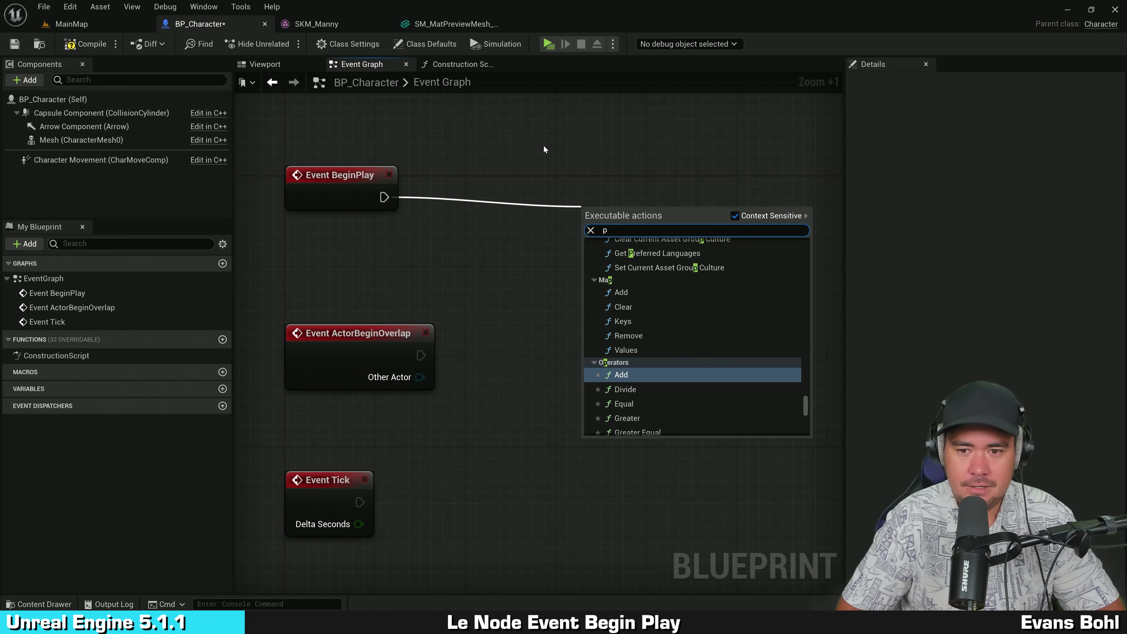
text(rint)
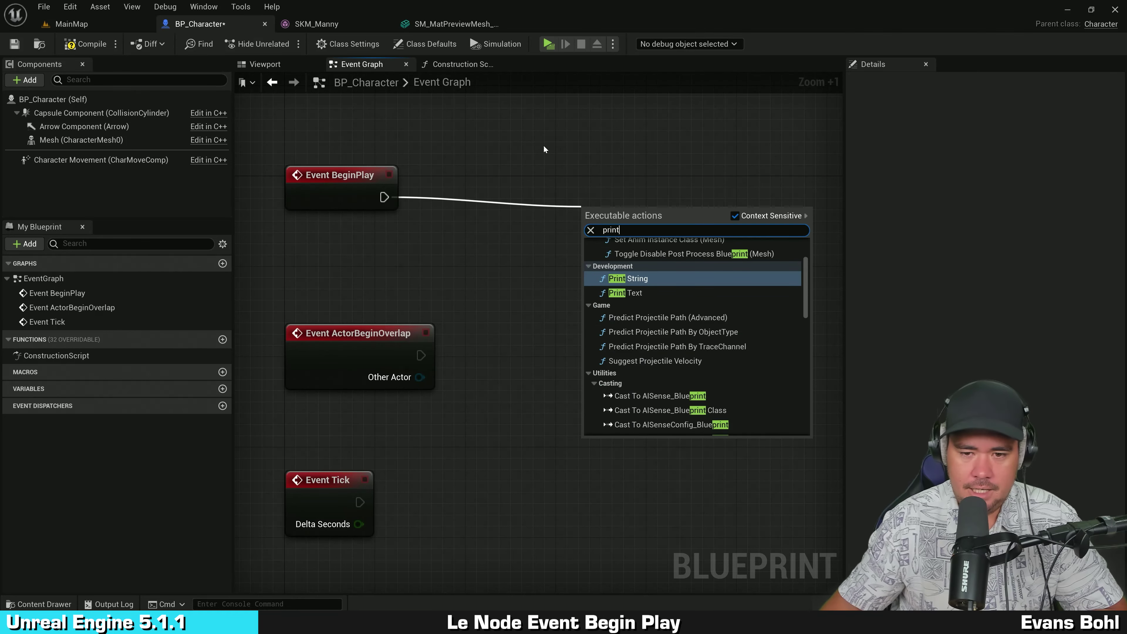
click(644, 278)
drag(630, 234, 506, 178)
scroll(427, 225, up, 2)
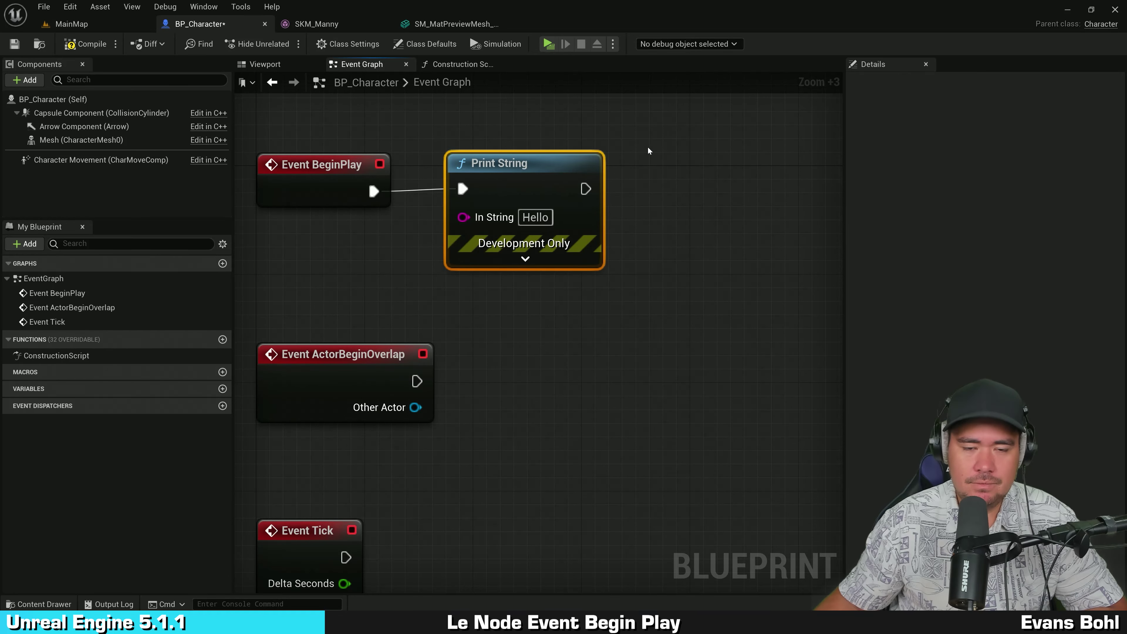
drag(387, 242, 595, 166)
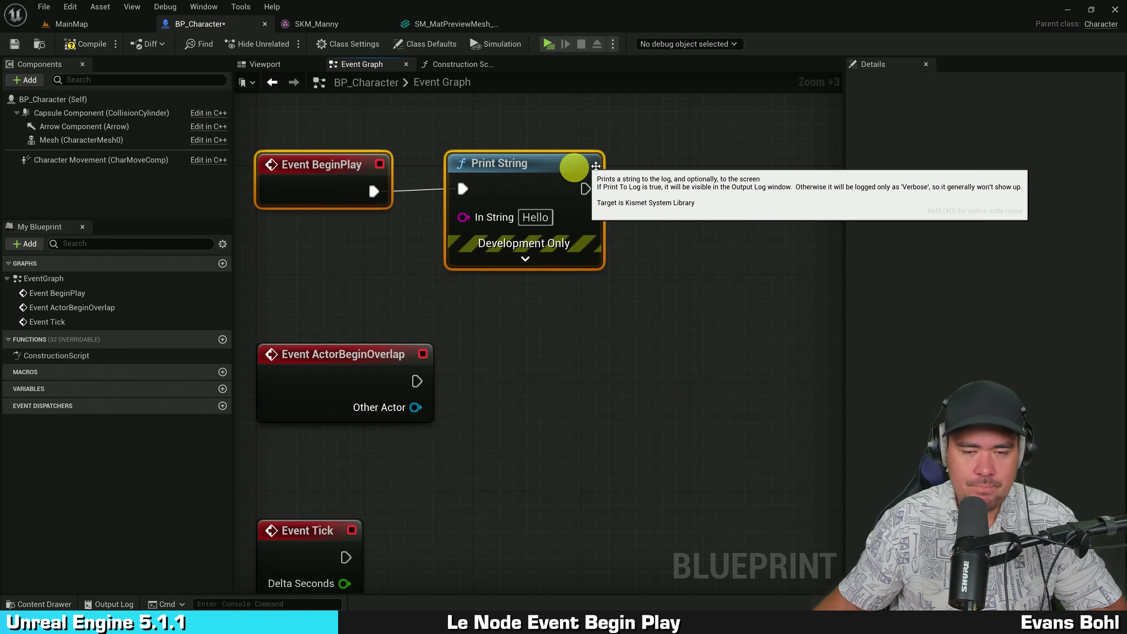
click(675, 151)
right_drag(676, 151, 690, 168)
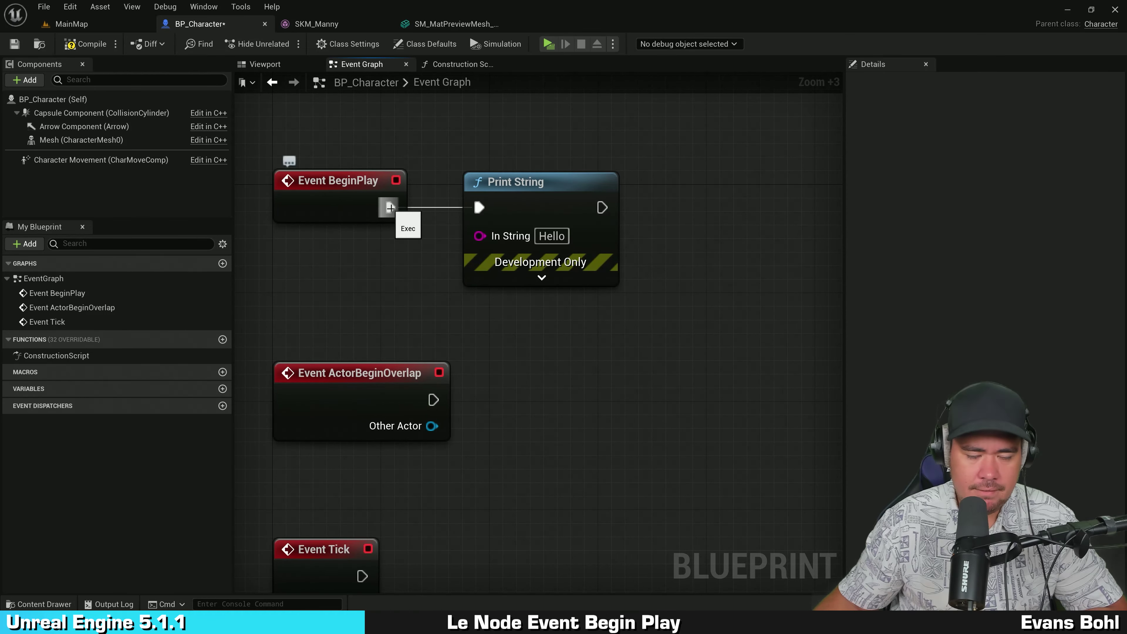
Wire Event BeginPlay to Print String's execution input, move both nodes up, and compile
click(389, 207)
drag(391, 208, 447, 144)
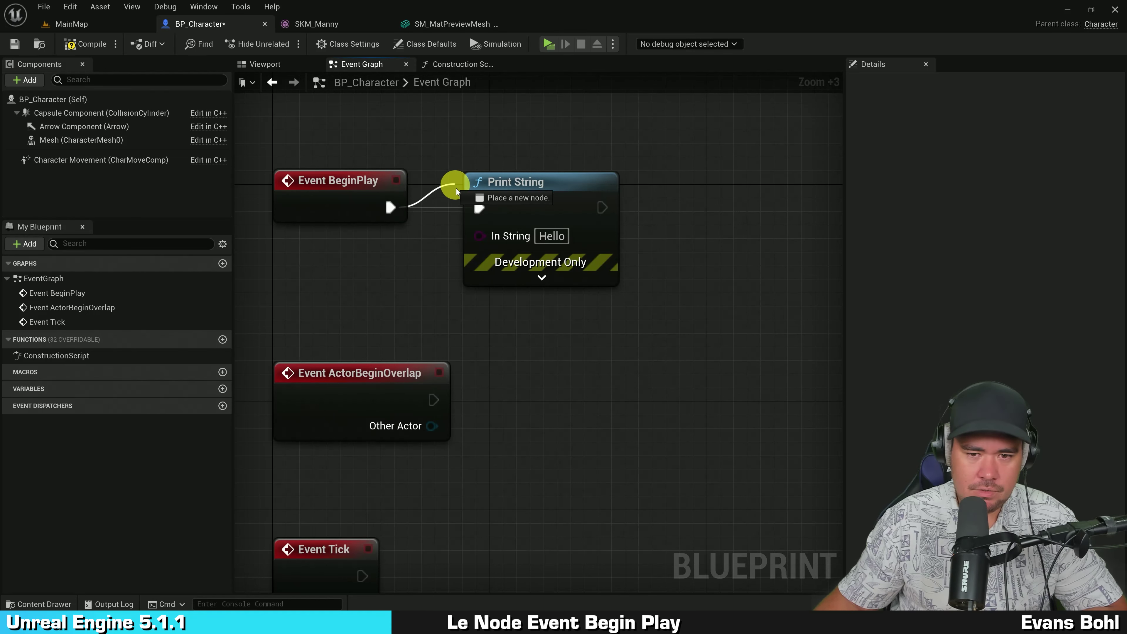
drag(447, 143, 480, 207)
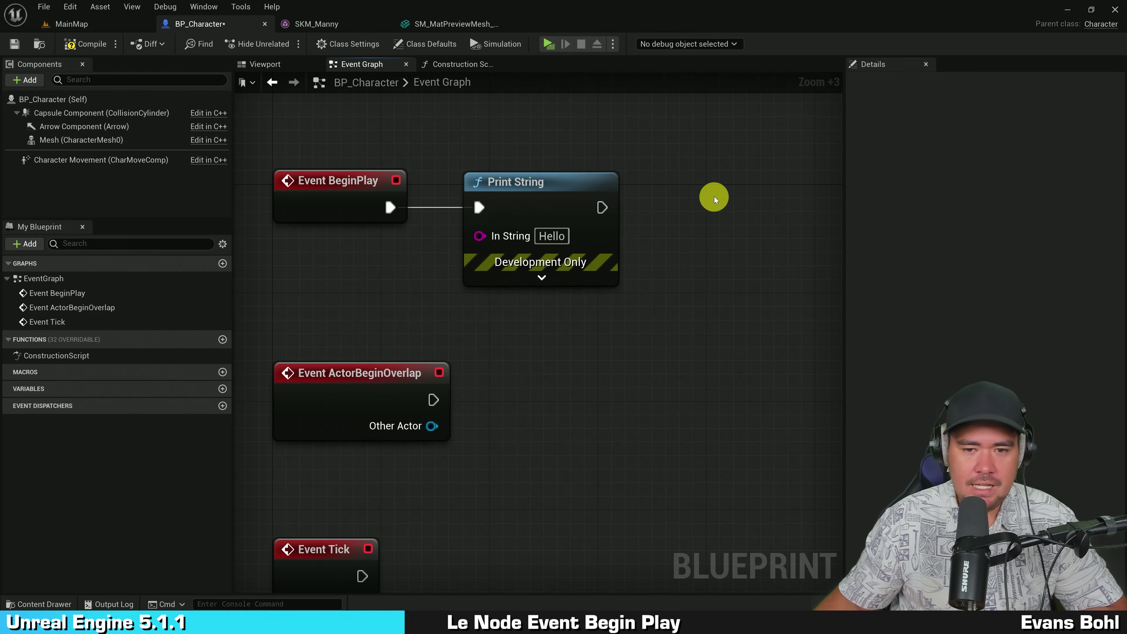
scroll(662, 199, down, 1)
scroll(651, 198, down, 1)
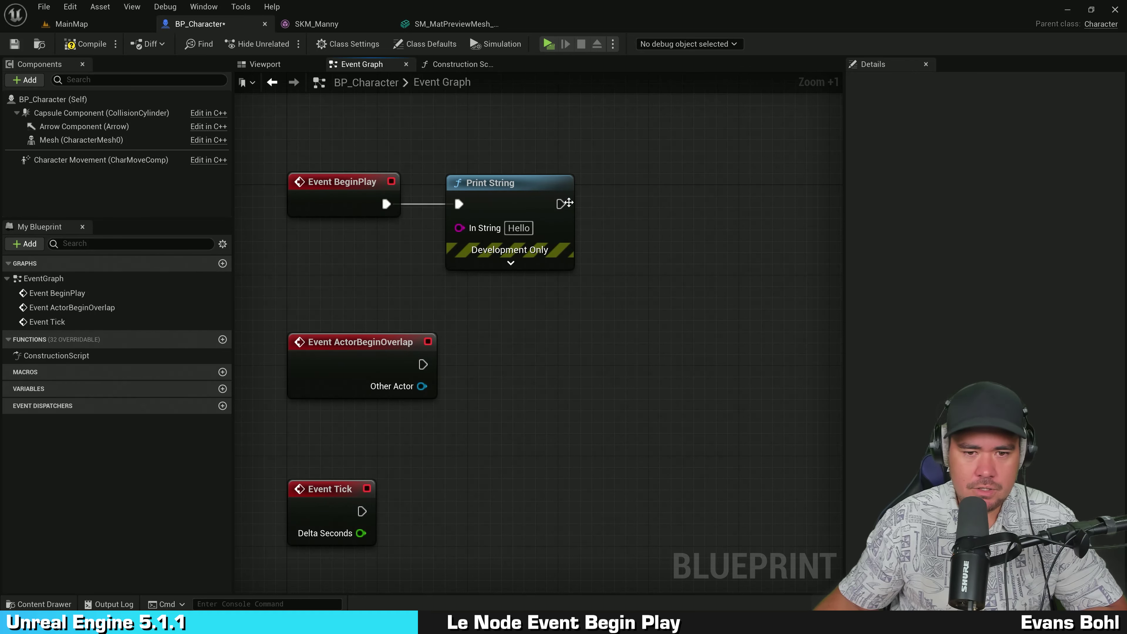
right_drag(615, 140, 588, 160)
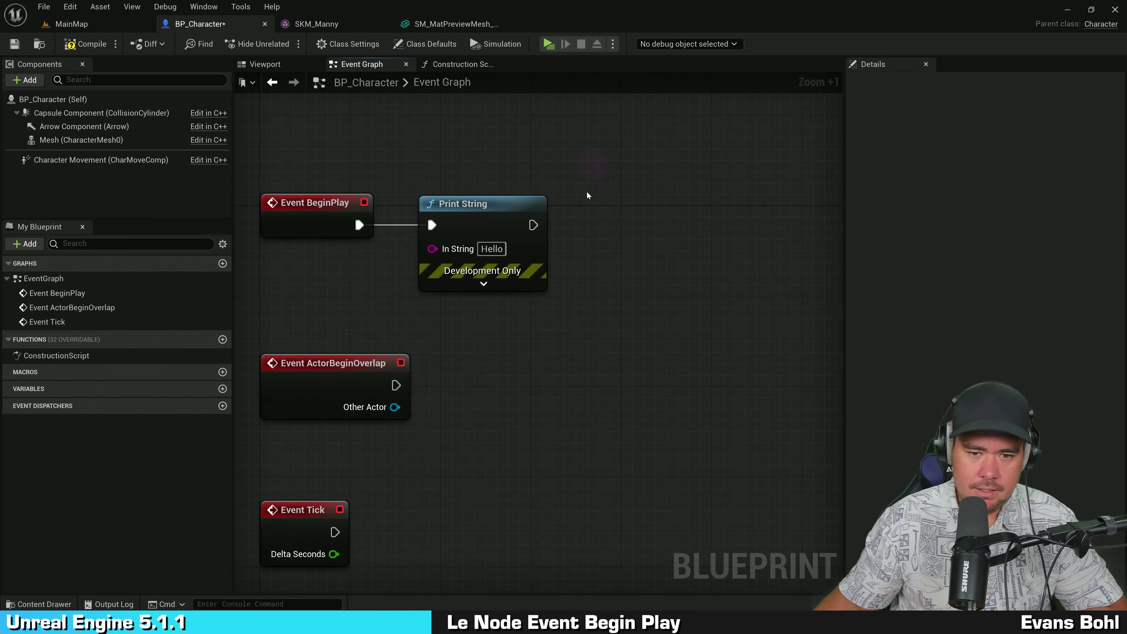
drag(340, 290, 553, 174)
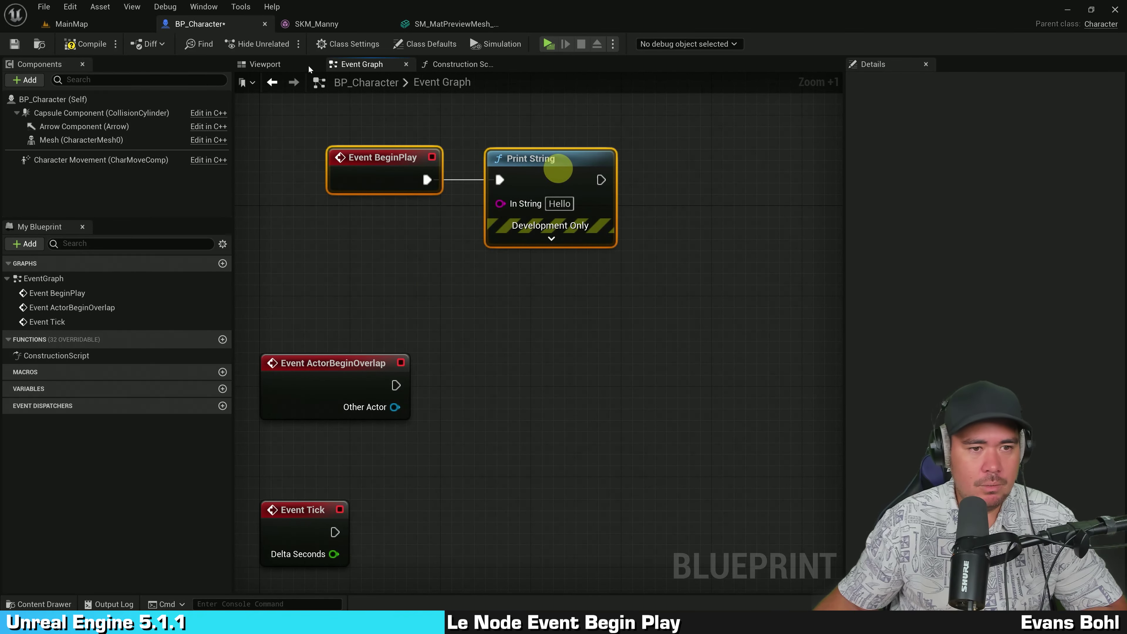
click(85, 48)
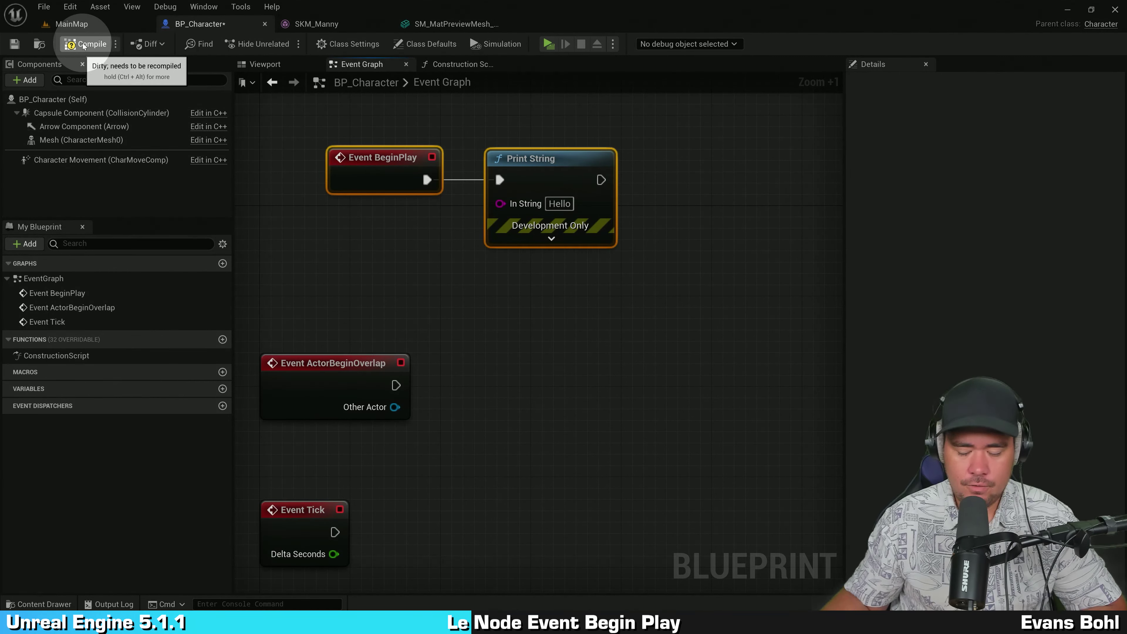
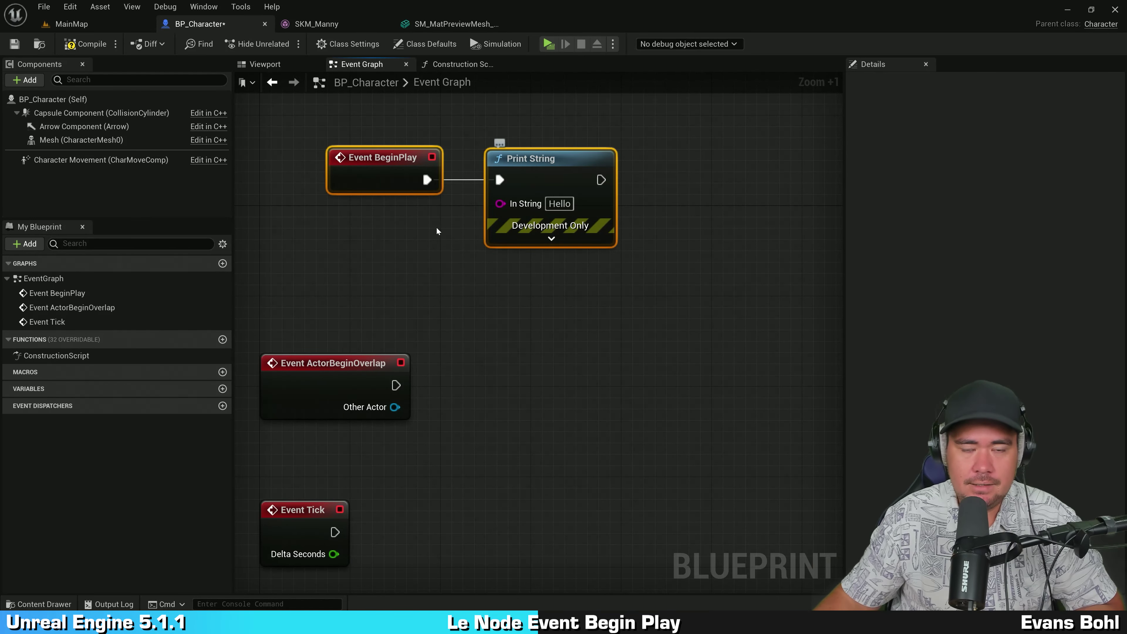
Compile the BP_Character blueprint until it reports up to date
click(424, 233)
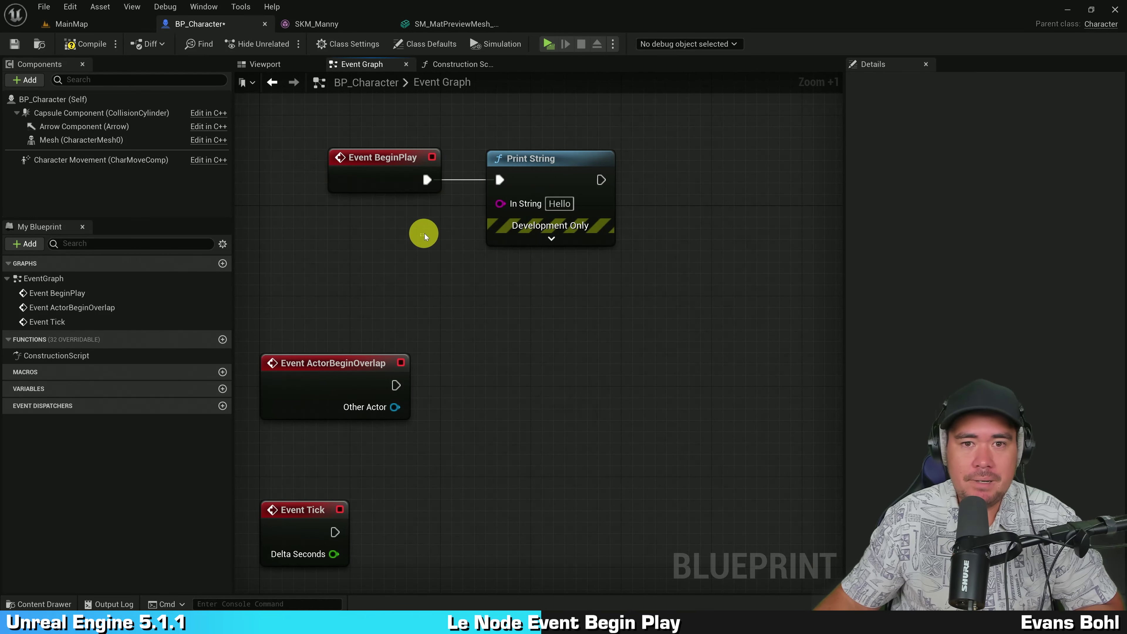
click(86, 48)
drag(350, 115, 577, 196)
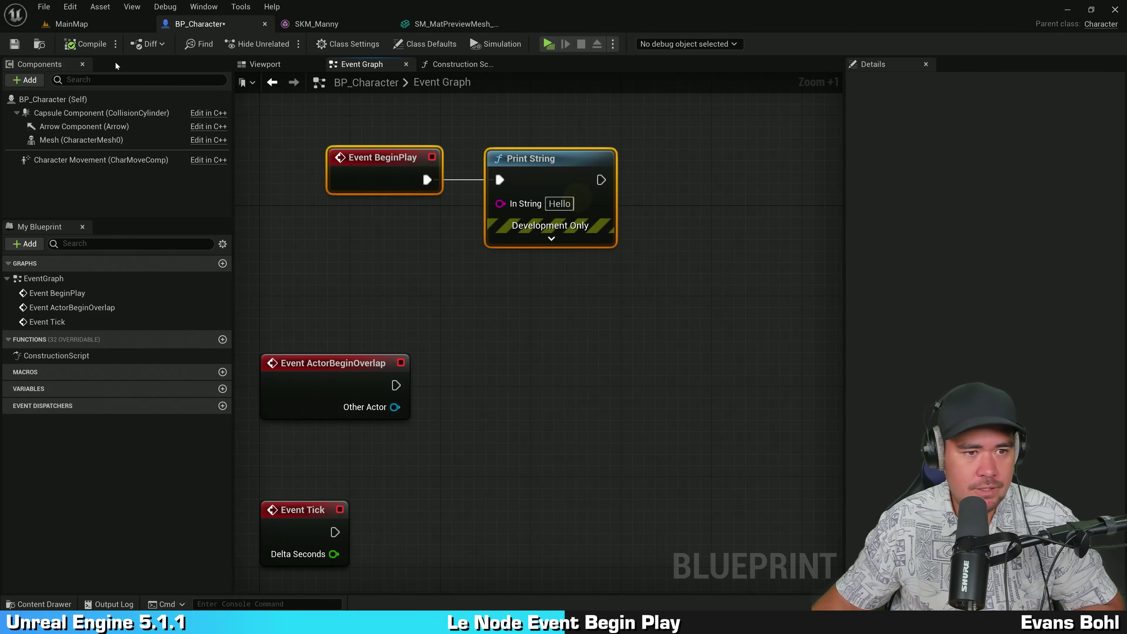
click(77, 47)
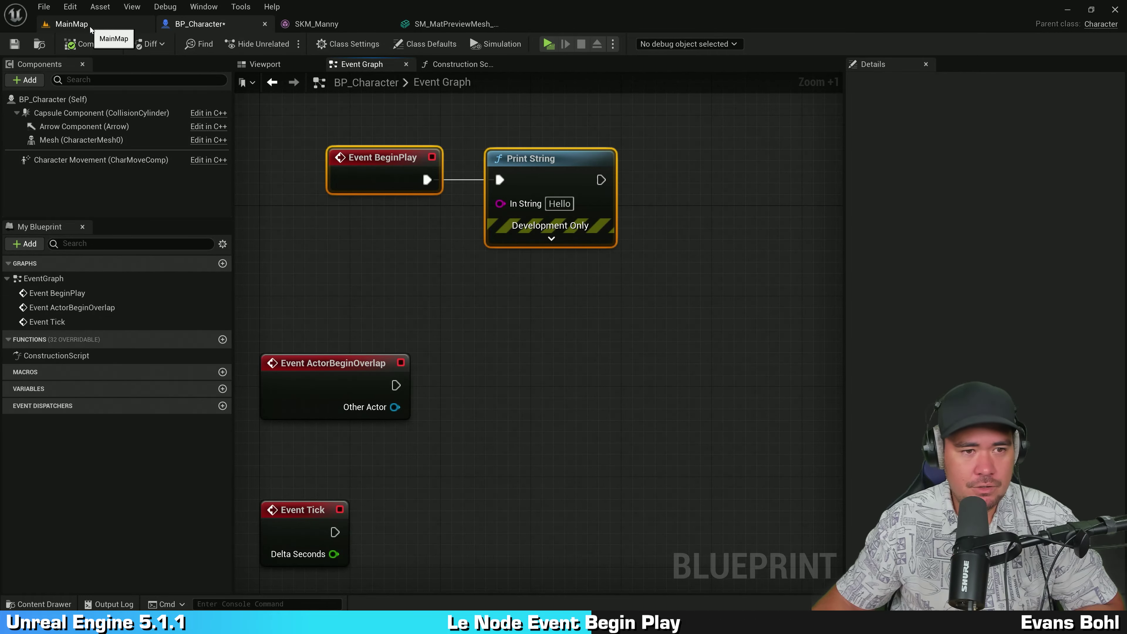
Drag BP_Character from the Content Drawer's Core folder onto MainMap's hexagon floor
click(89, 27)
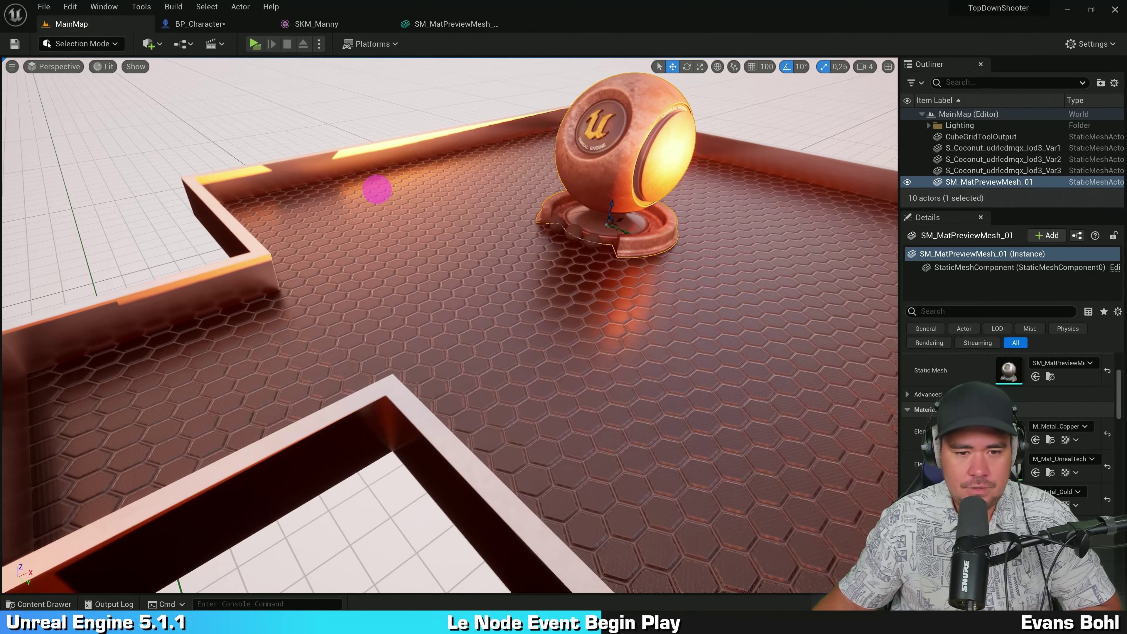
right_drag(377, 190, 429, 213)
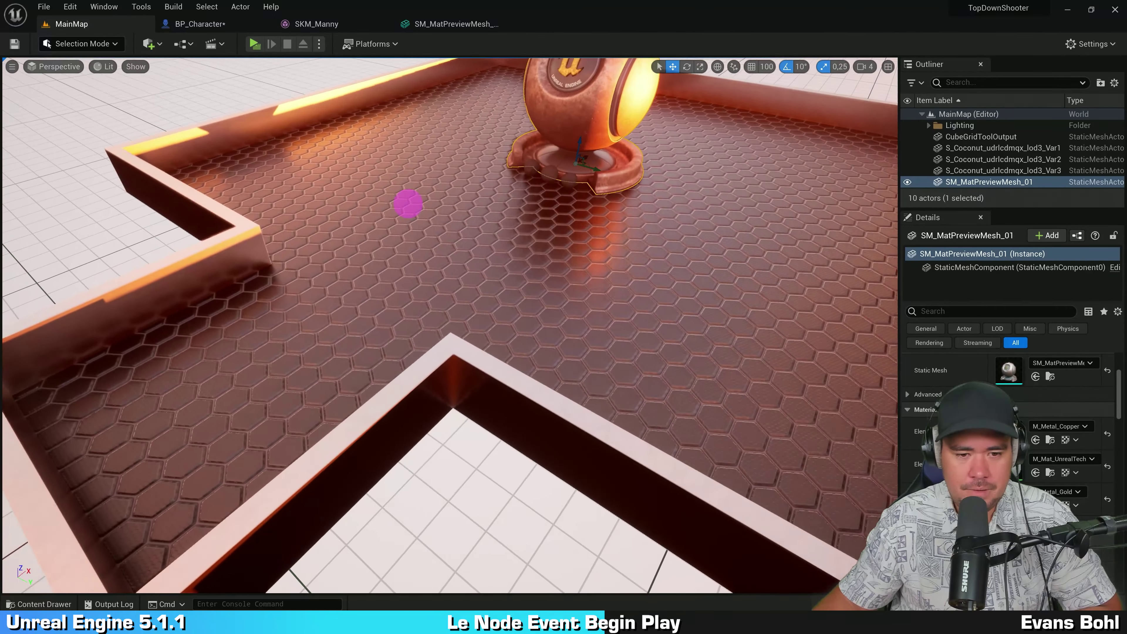
key(ctrl+space)
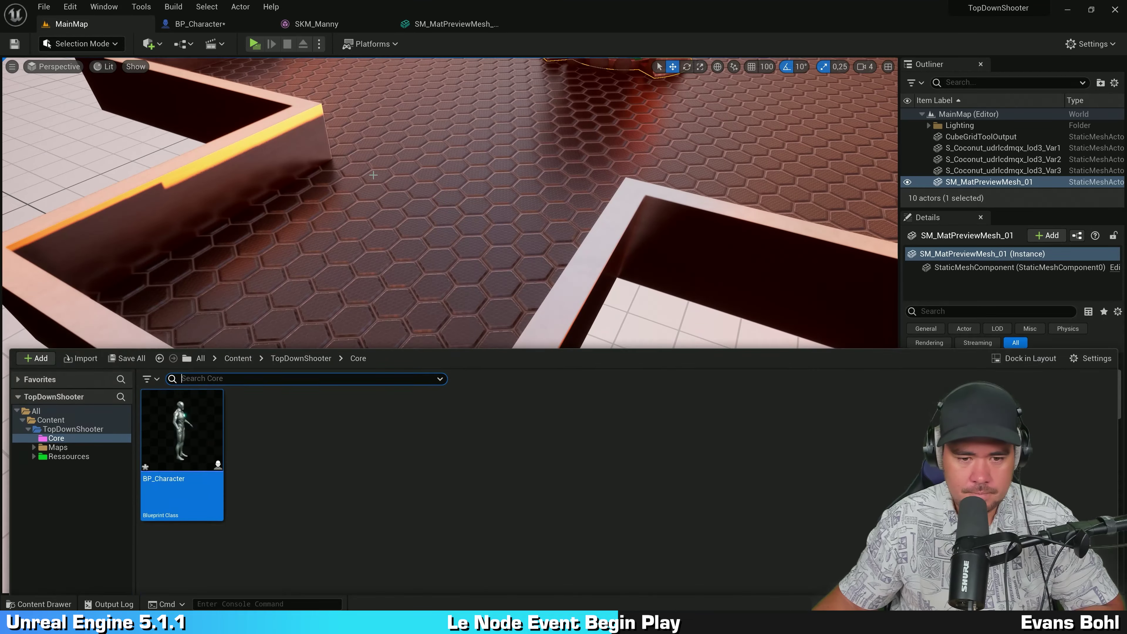
click(313, 340)
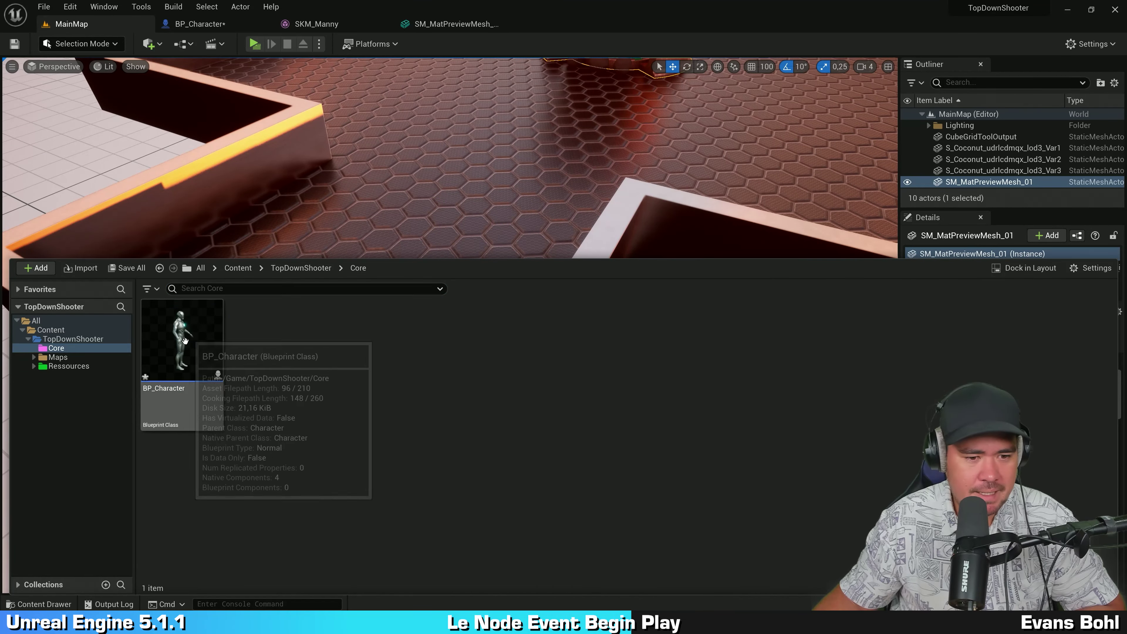
mouse_move(186, 351)
mouse_down()
mouse_move(273, 249)
mouse_move(384, 253)
mouse_move(360, 267)
mouse_up()
Play-test the level in the Selected Viewport, then stop the session
click(147, 142)
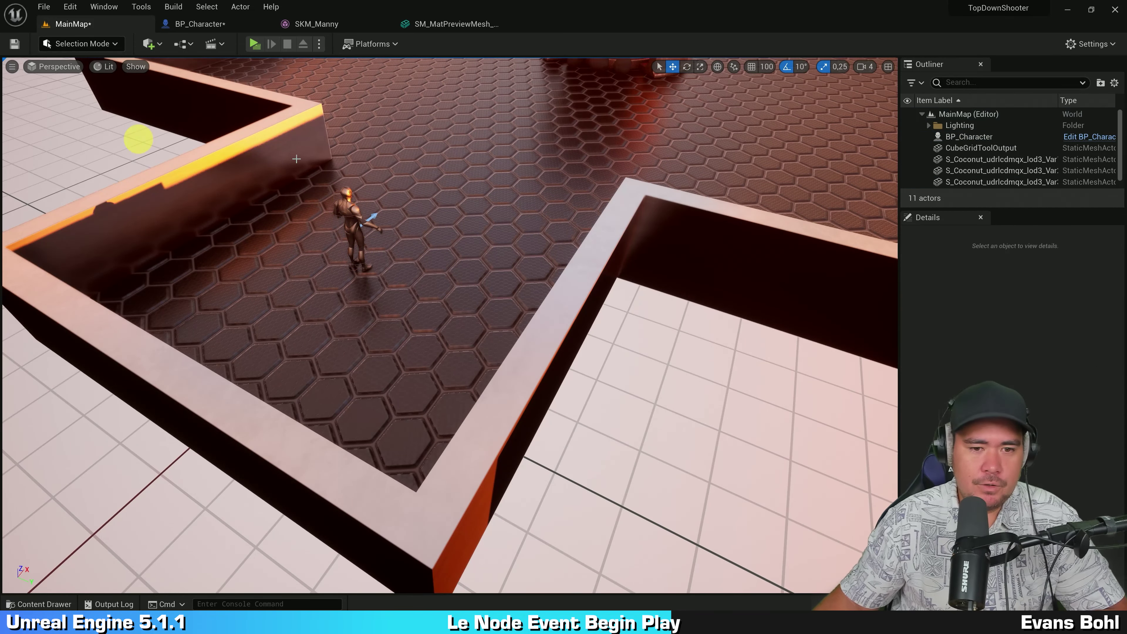
right_drag(466, 163, 402, 156)
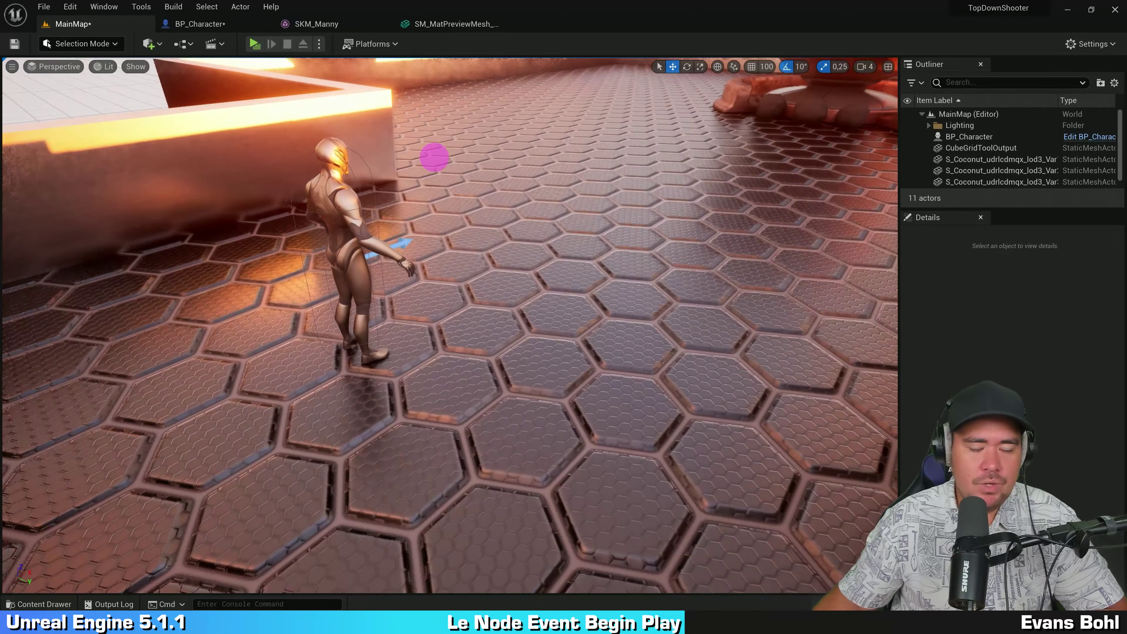
right_drag(586, 202, 708, 180)
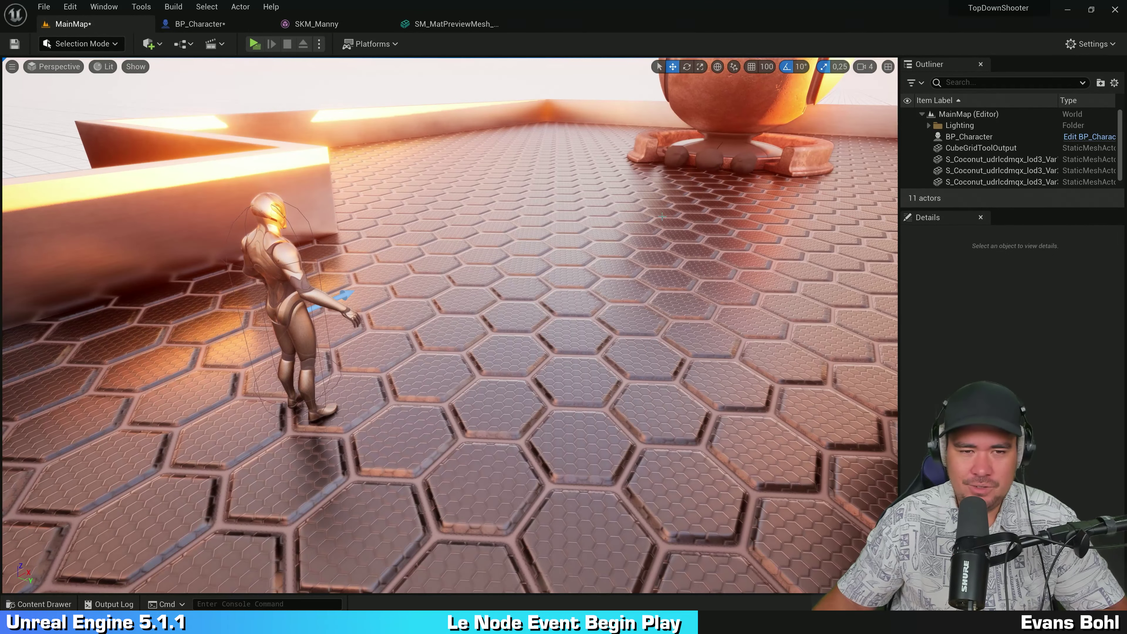
click(255, 46)
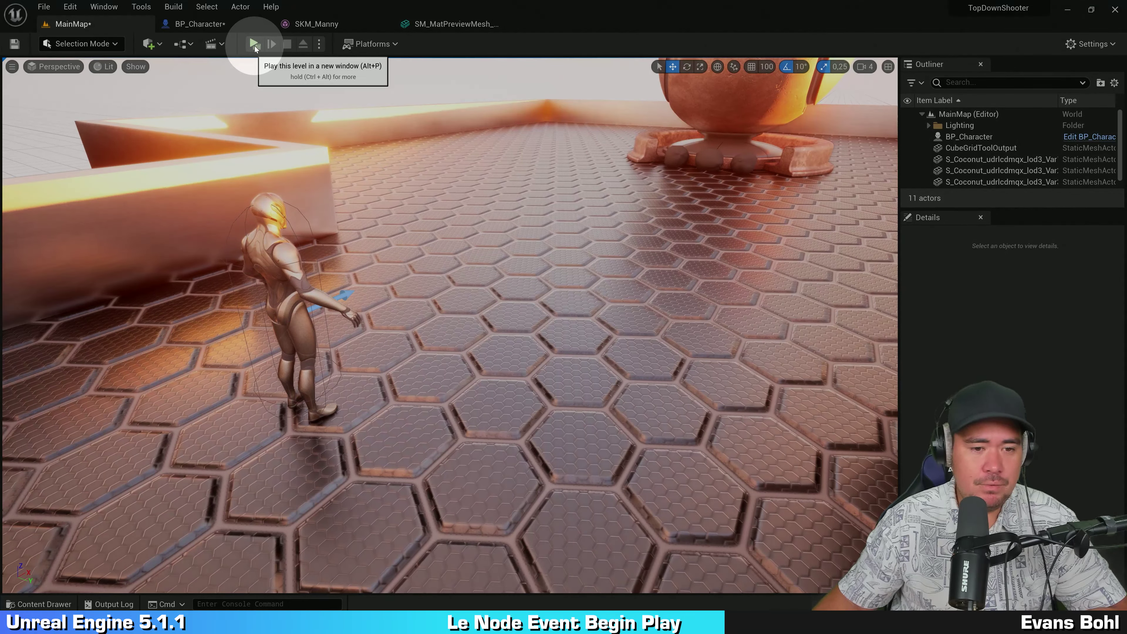
click(319, 44)
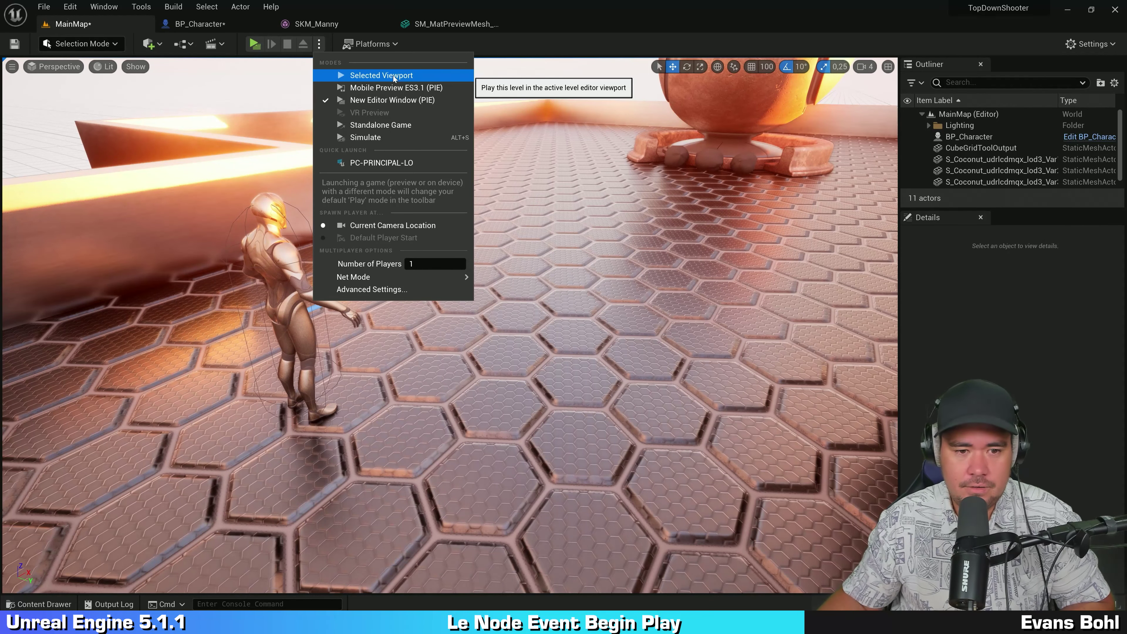
click(394, 76)
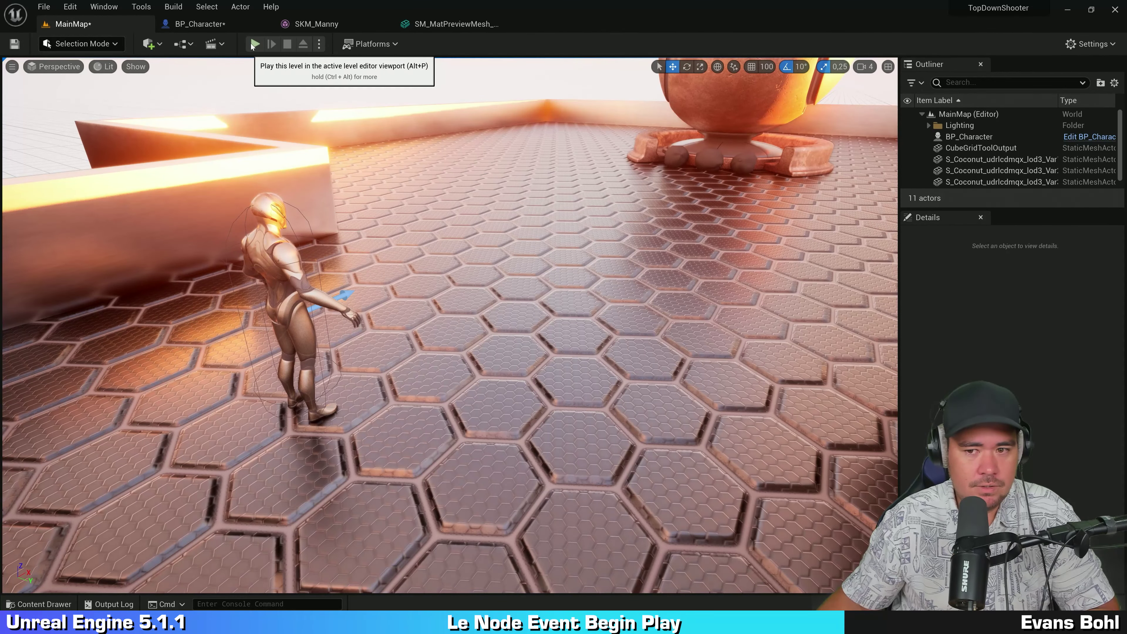
click(253, 45)
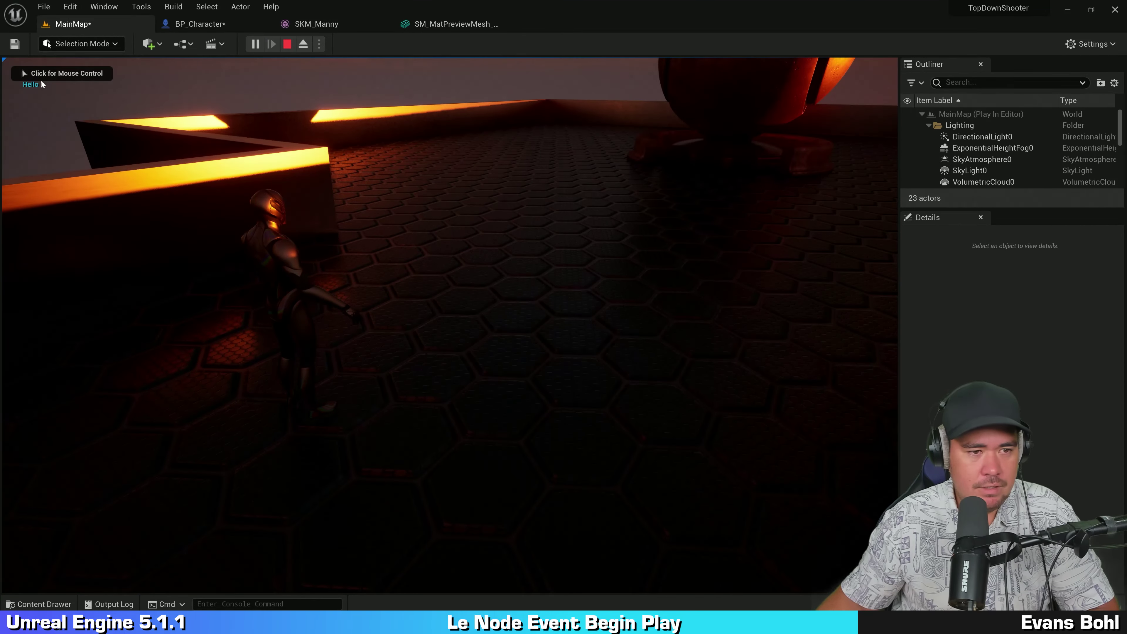
key(Escape)
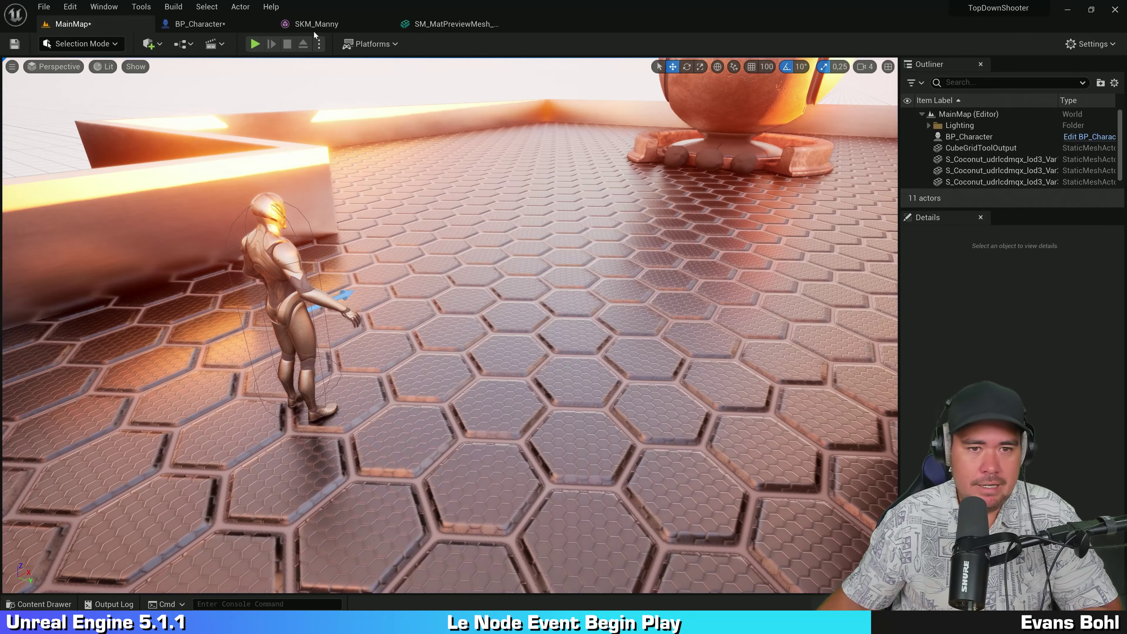
Play-test in a New Editor Window showing Hello, close it, and return to BP_Character
click(200, 28)
click(651, 165)
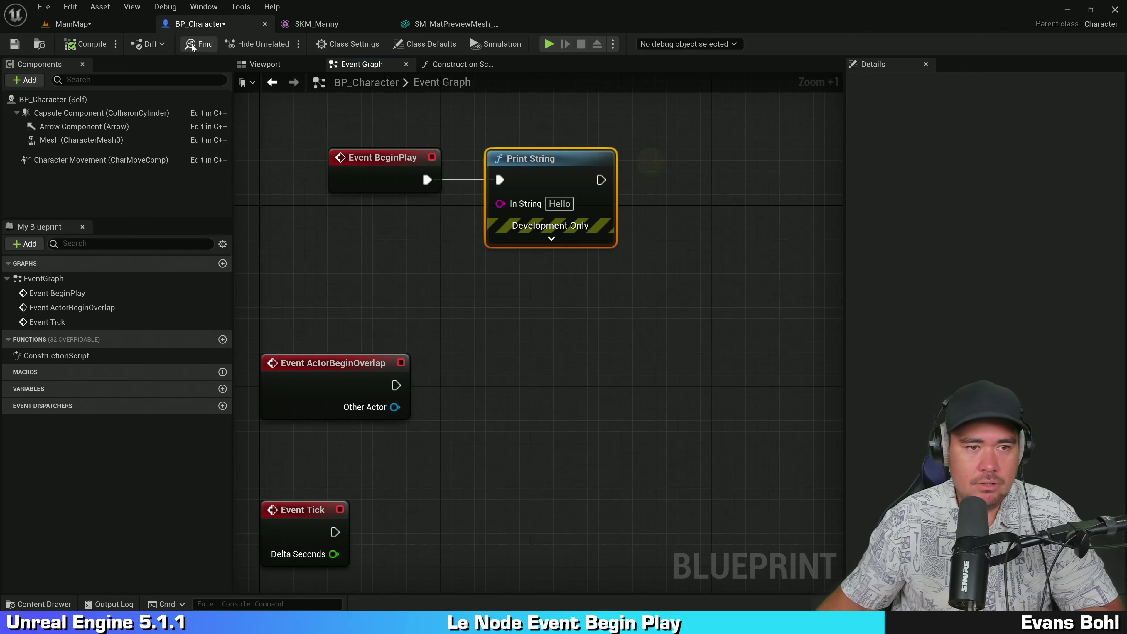
click(109, 26)
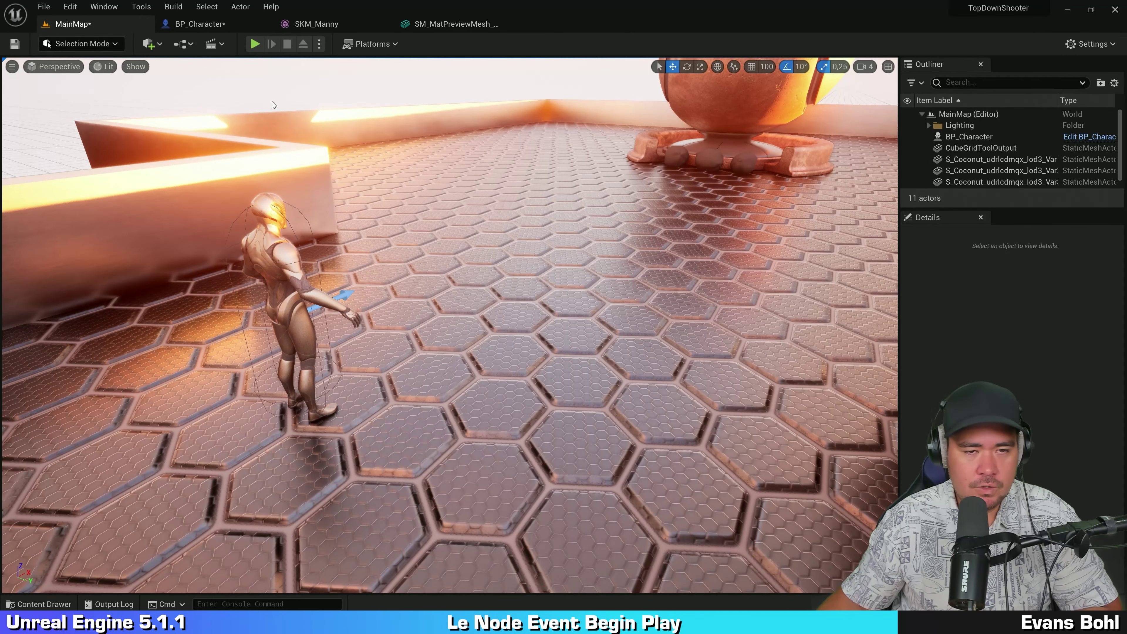
click(319, 45)
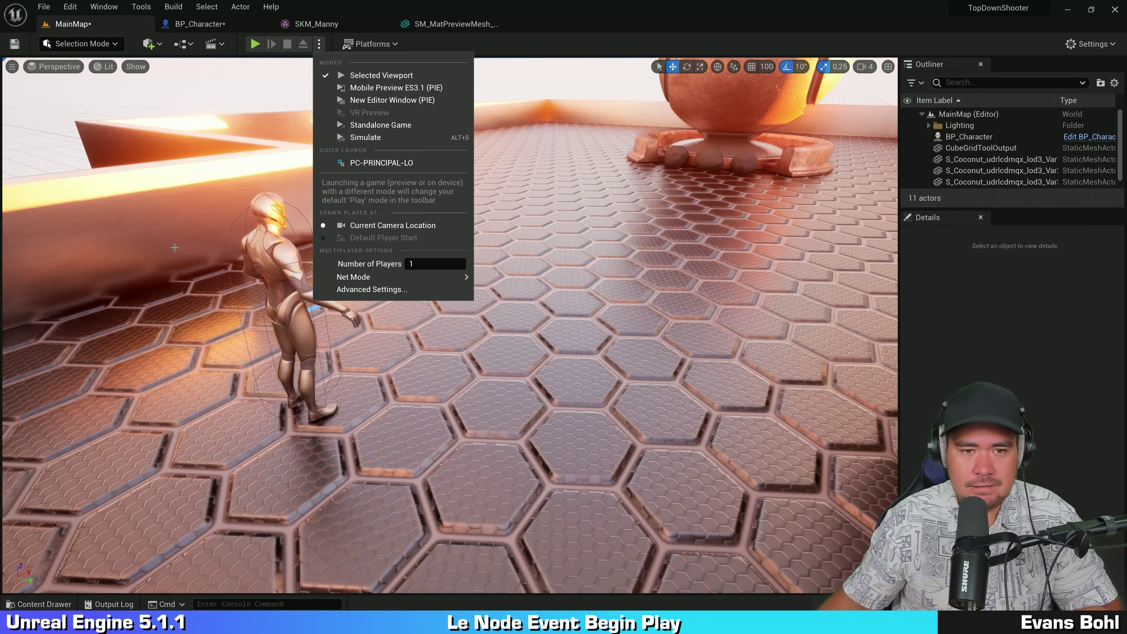
click(399, 100)
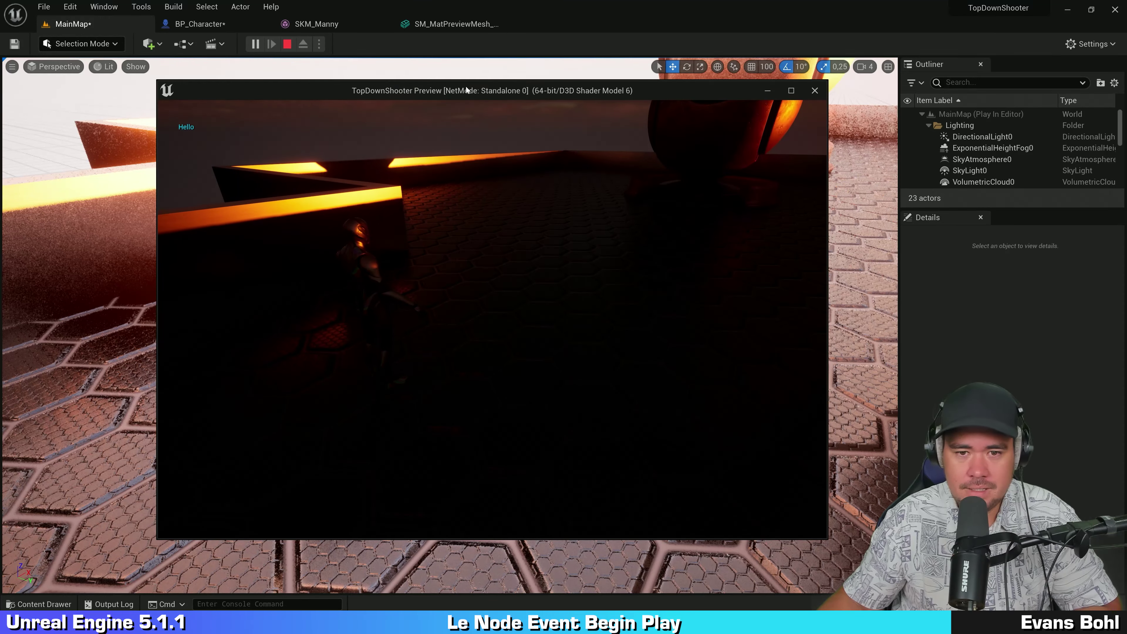
drag(466, 90, 566, 72)
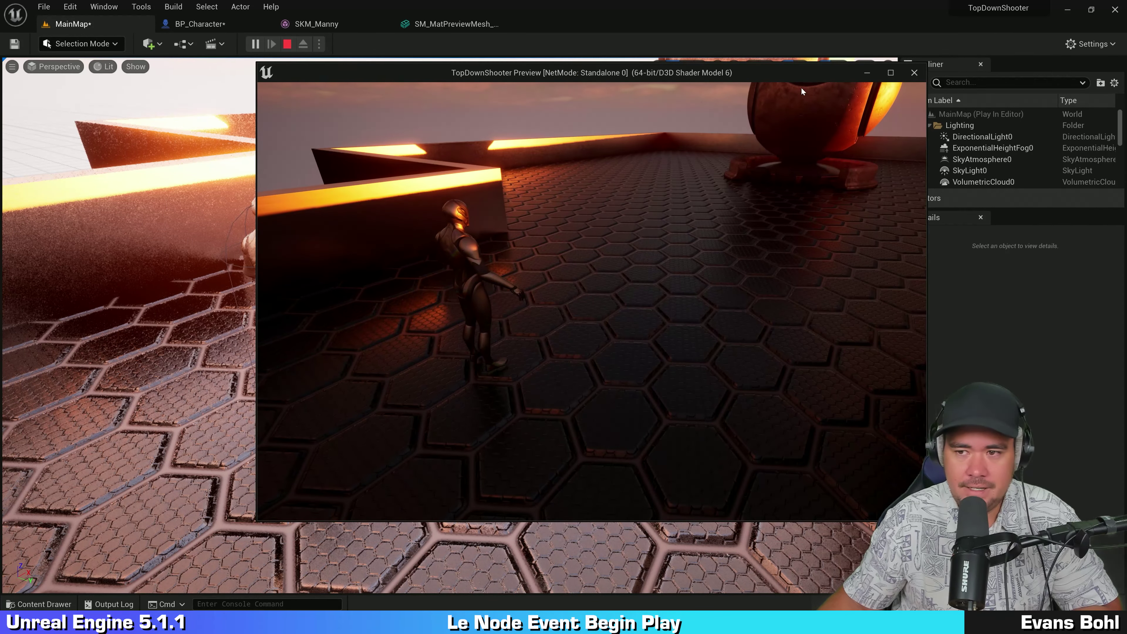
click(914, 72)
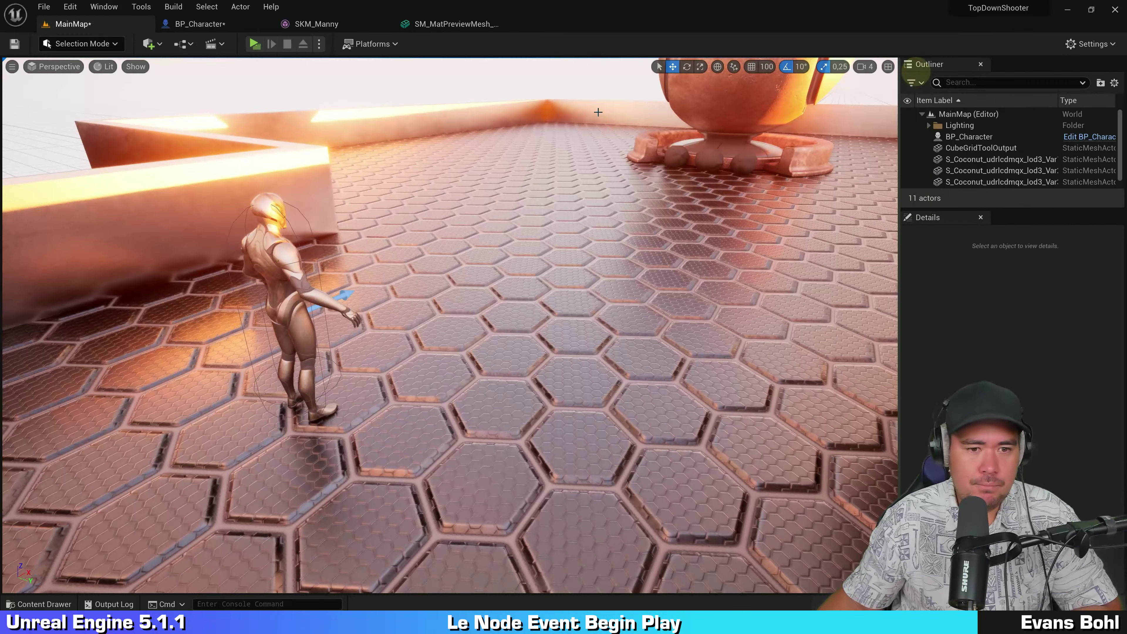
click(263, 245)
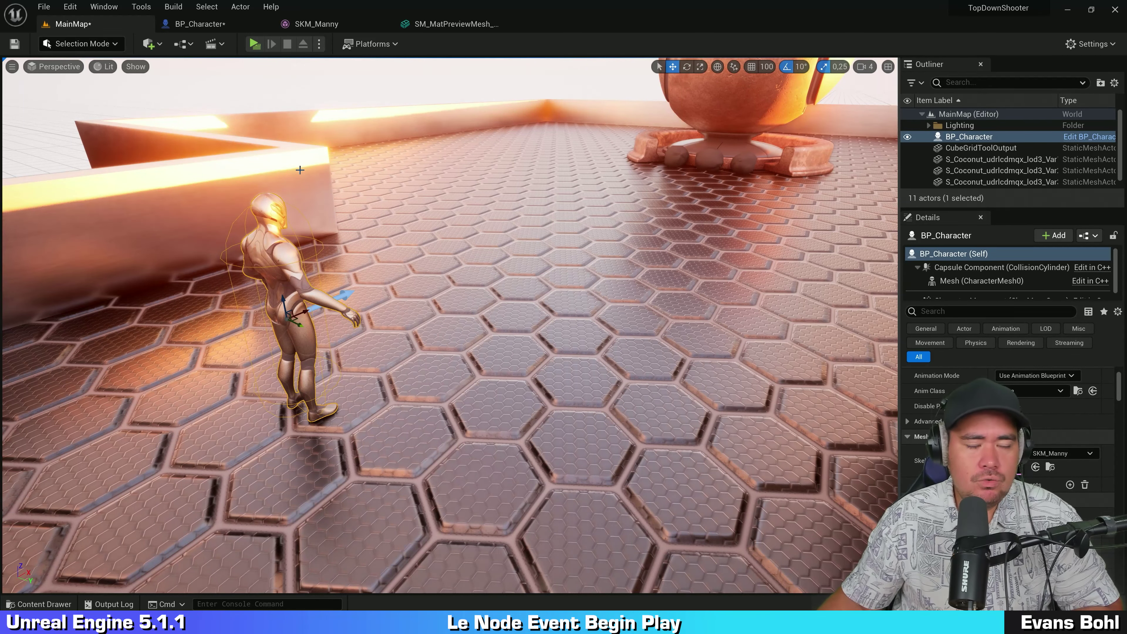
click(224, 30)
Test-play from the blueprint editor and from MainMap to see the Hello message
drag(351, 260, 406, 130)
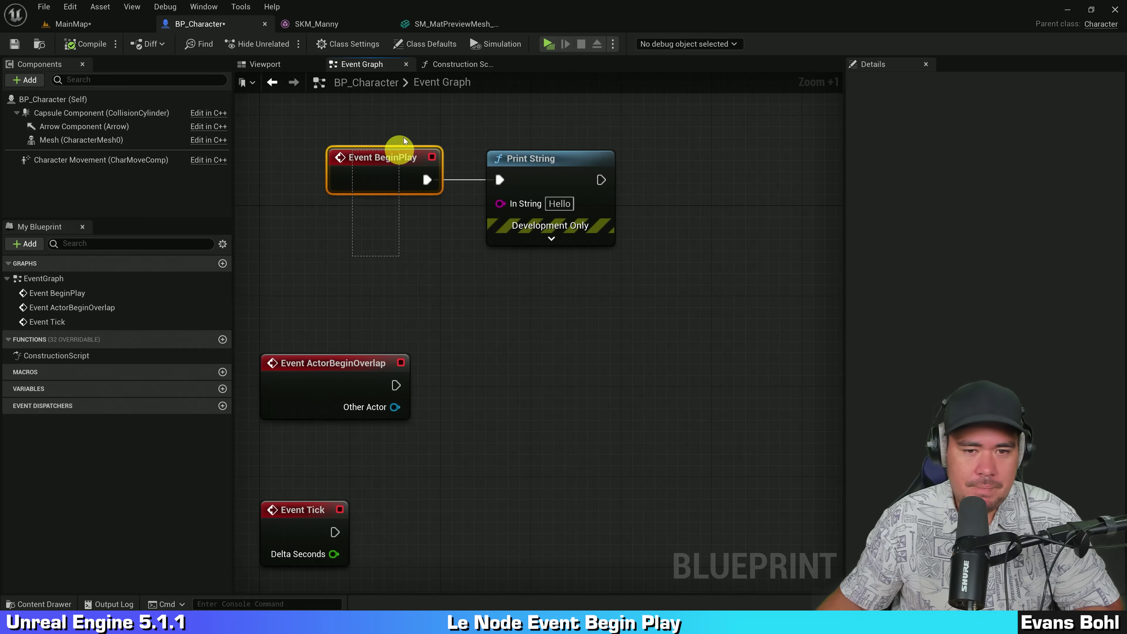
right_drag(539, 114, 506, 145)
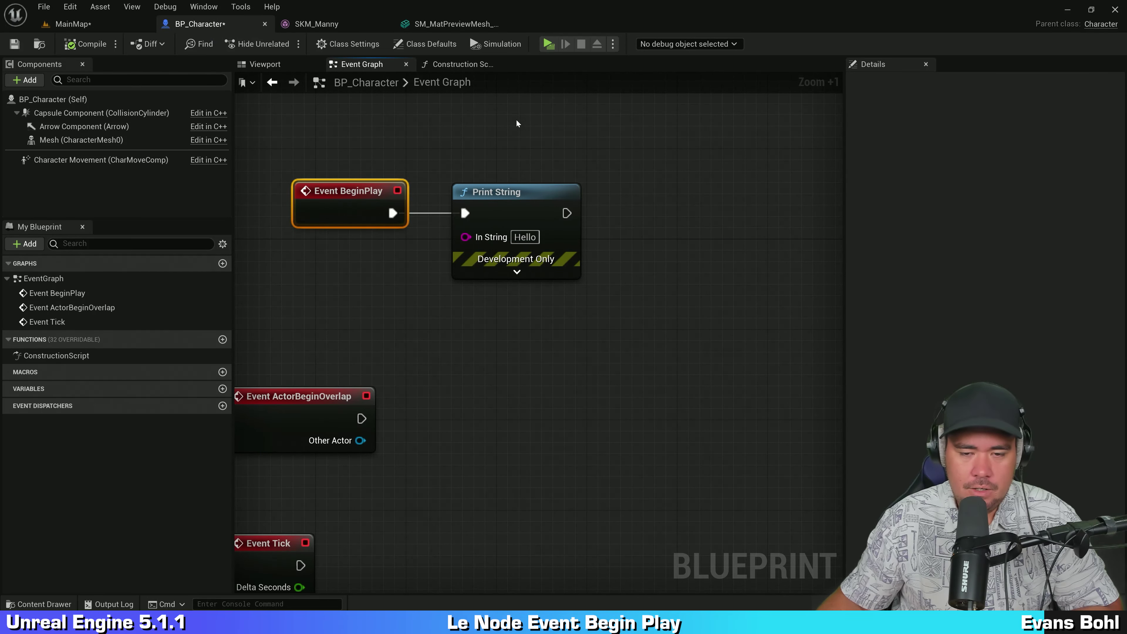
click(528, 234)
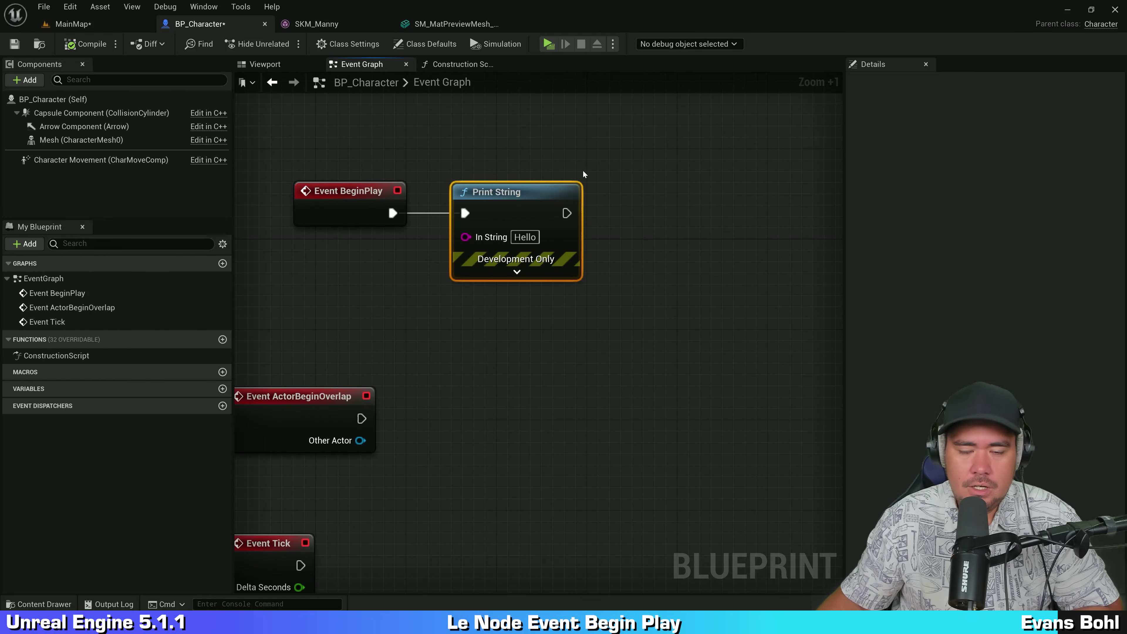
click(549, 43)
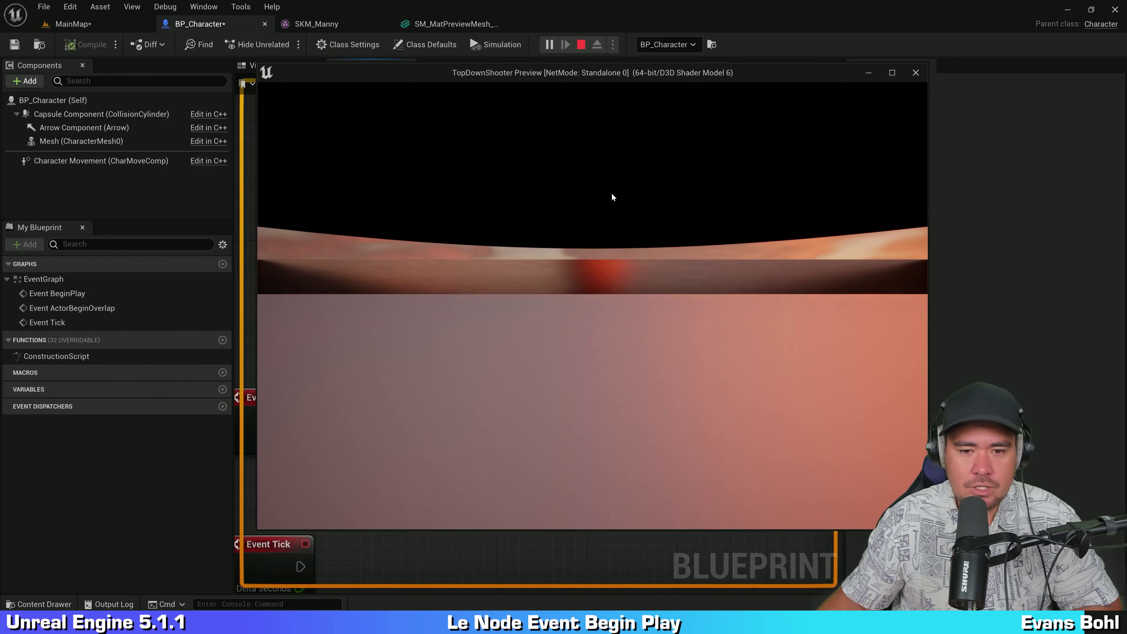
key(Escape)
click(104, 27)
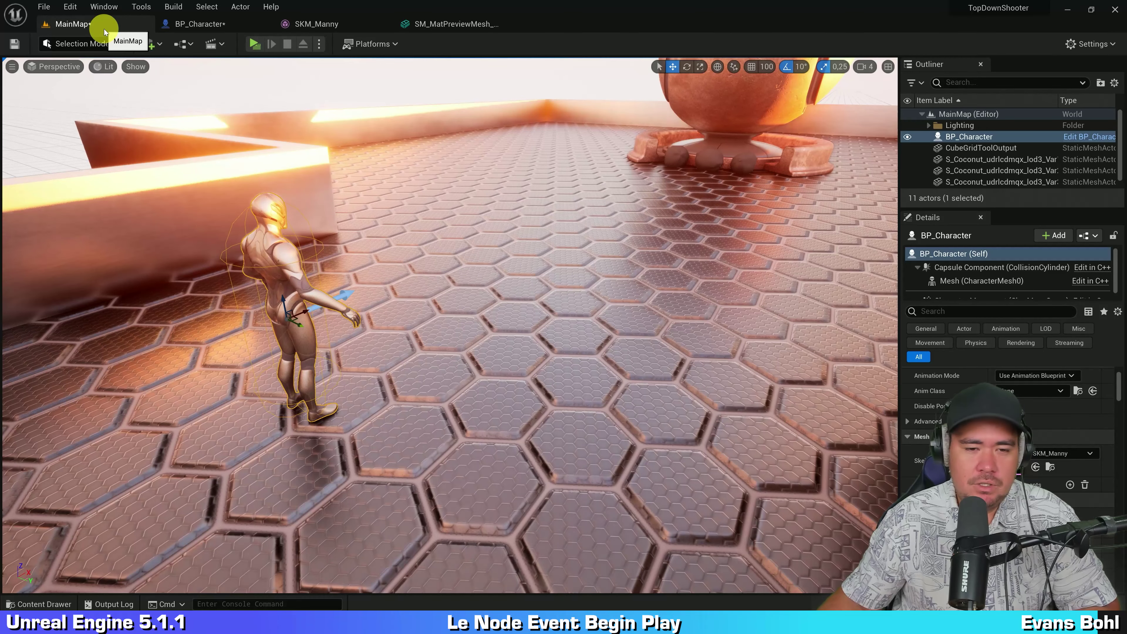
click(260, 46)
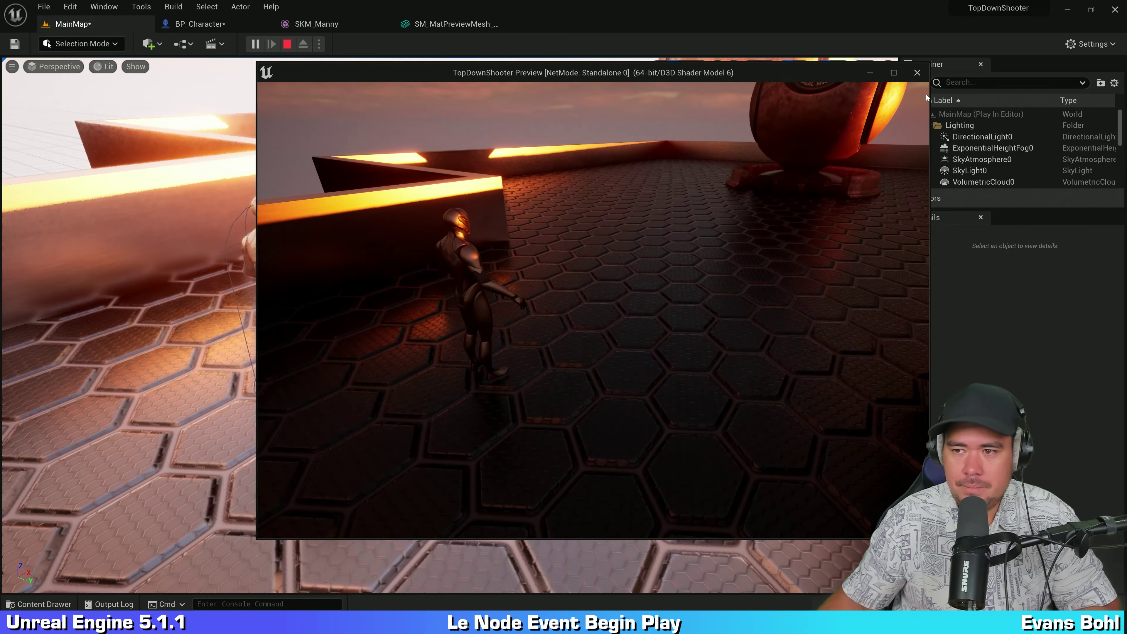
click(917, 74)
click(200, 24)
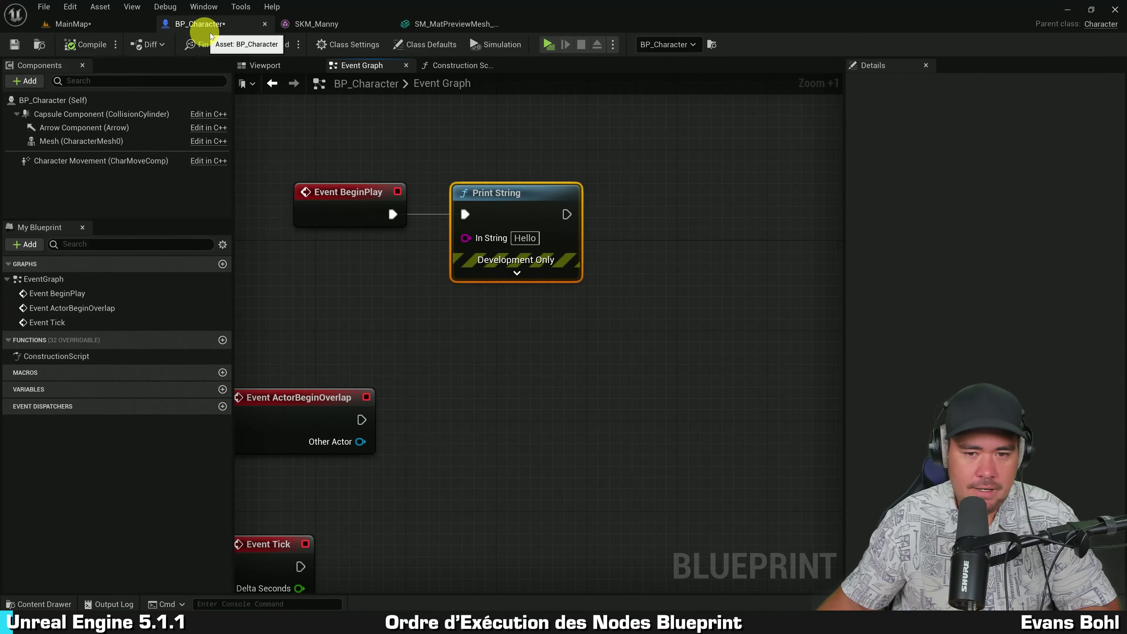
Change the Print String text to 'COUCOU!!!' and test-play MainMap to confirm it
click(519, 238)
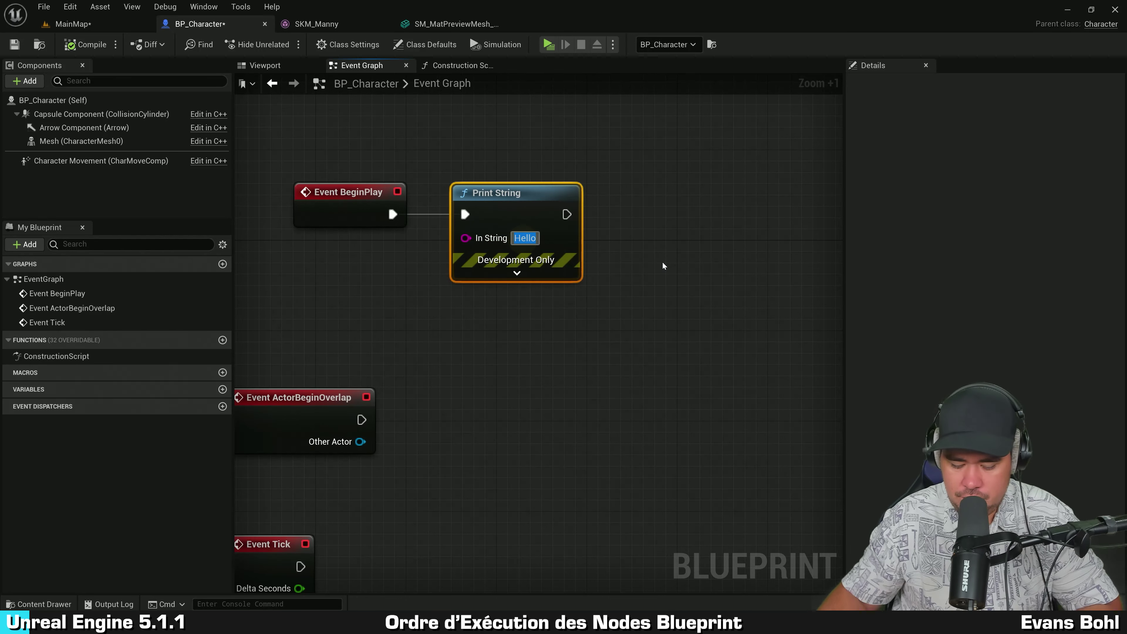
text(C)
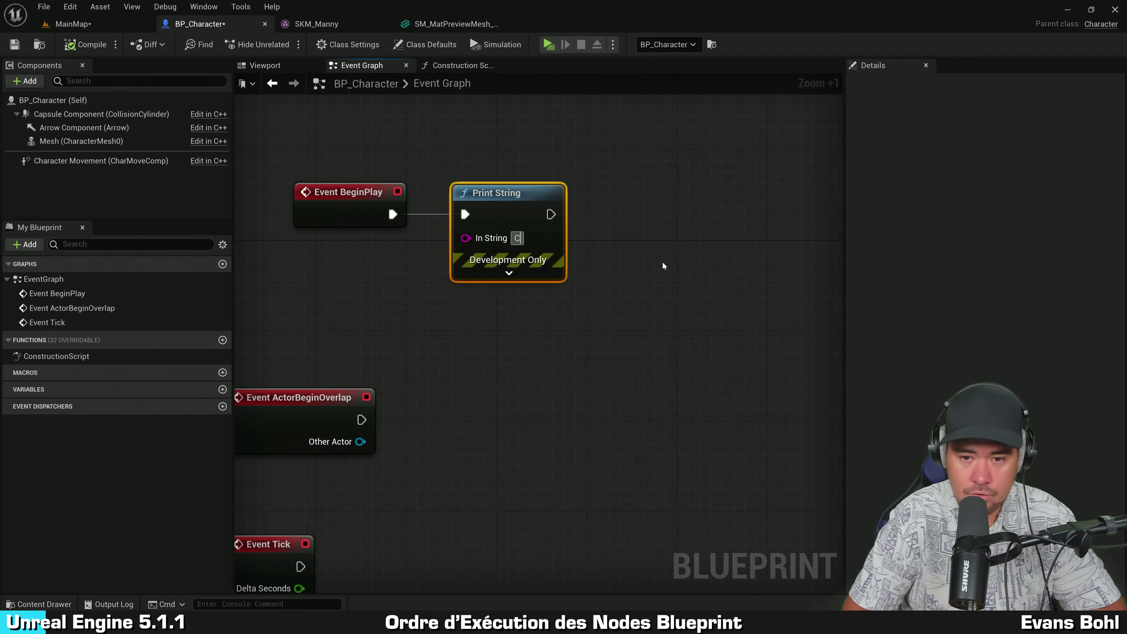
text(OUCOU)
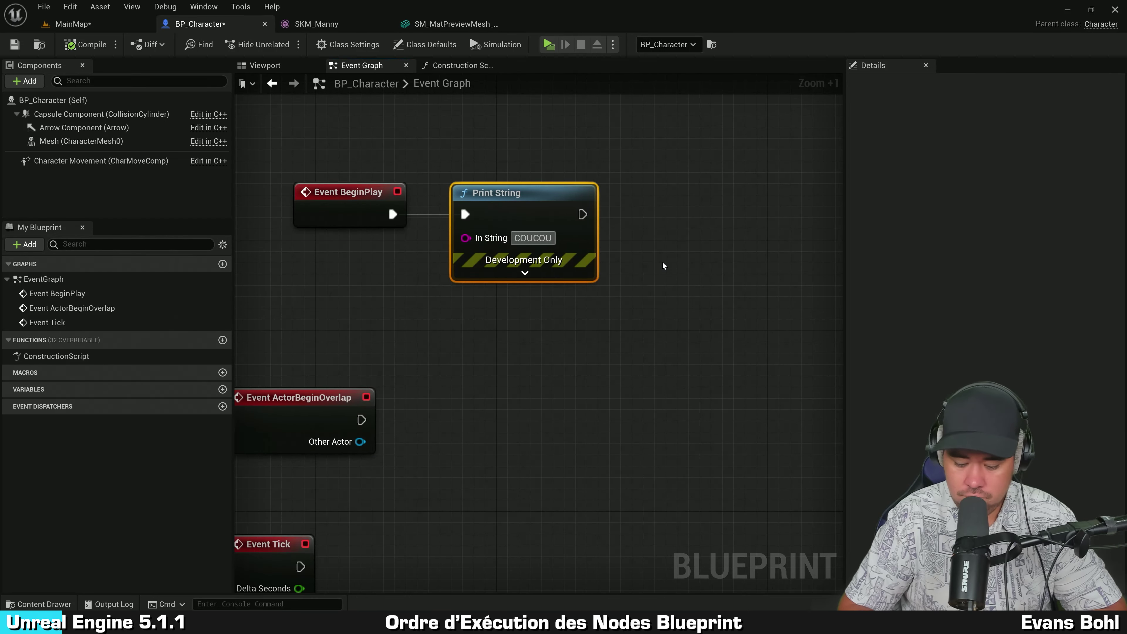
text(!!!)
key(Return)
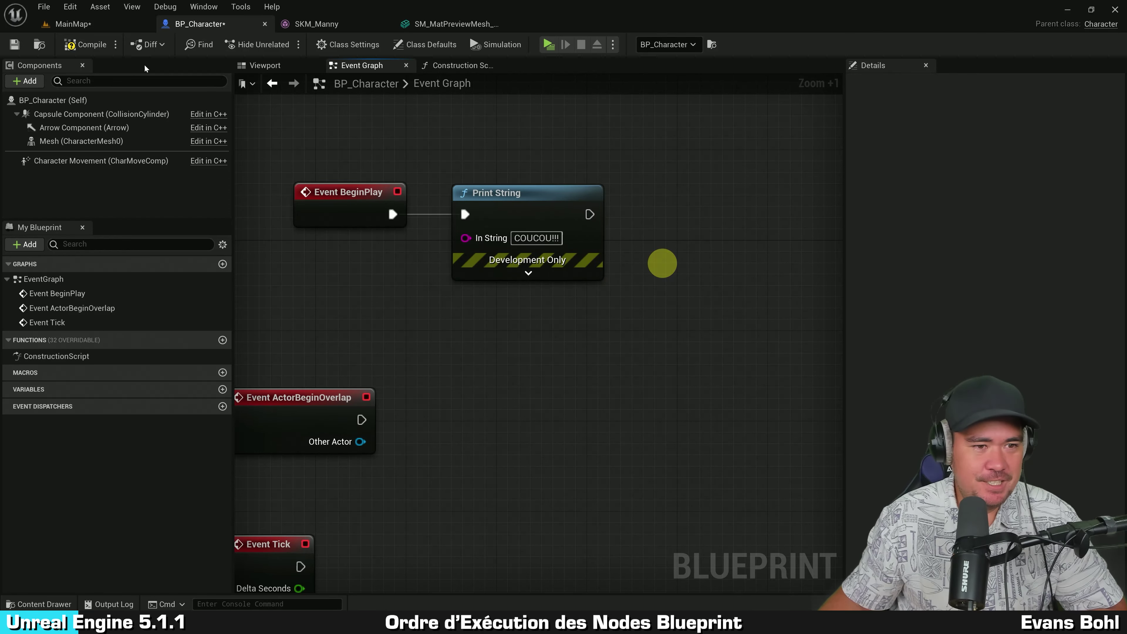
click(89, 45)
click(105, 25)
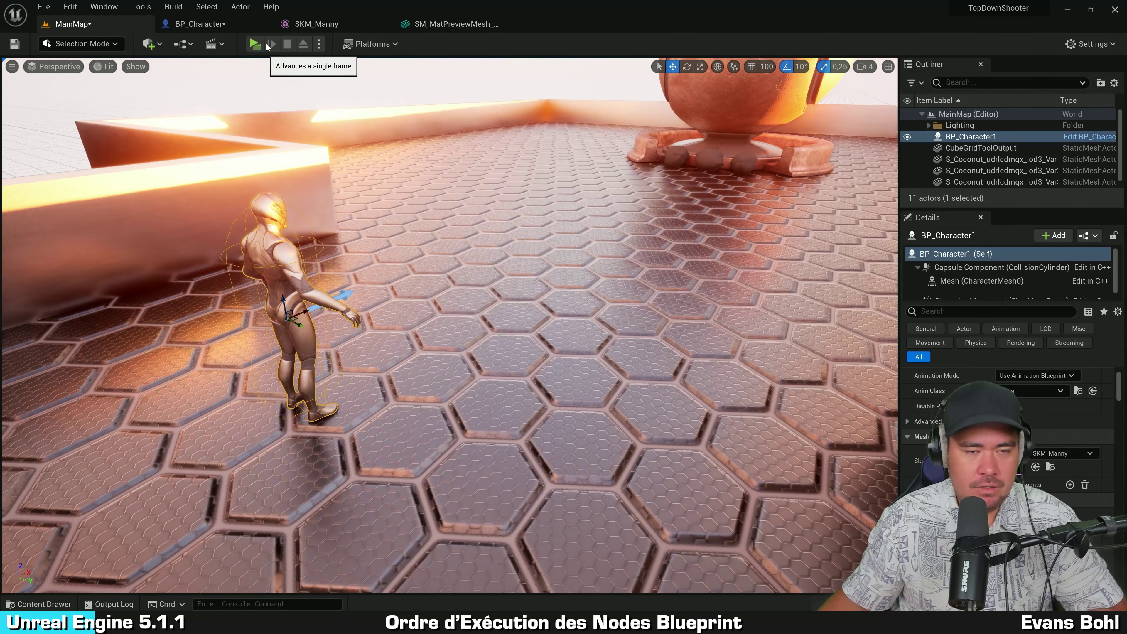
click(254, 43)
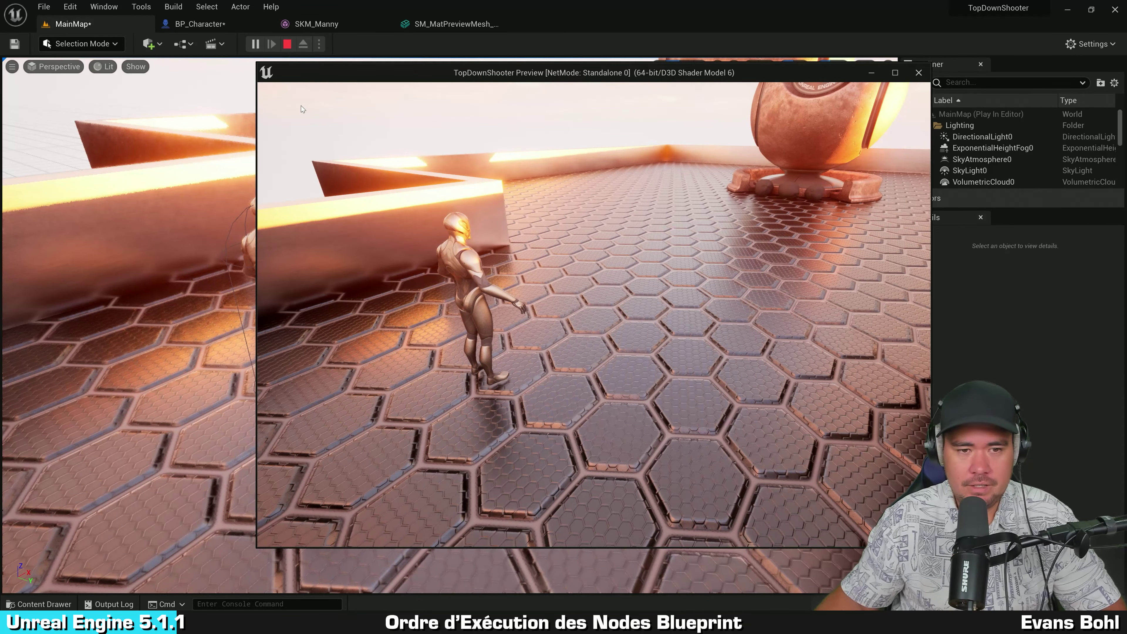
key(Escape)
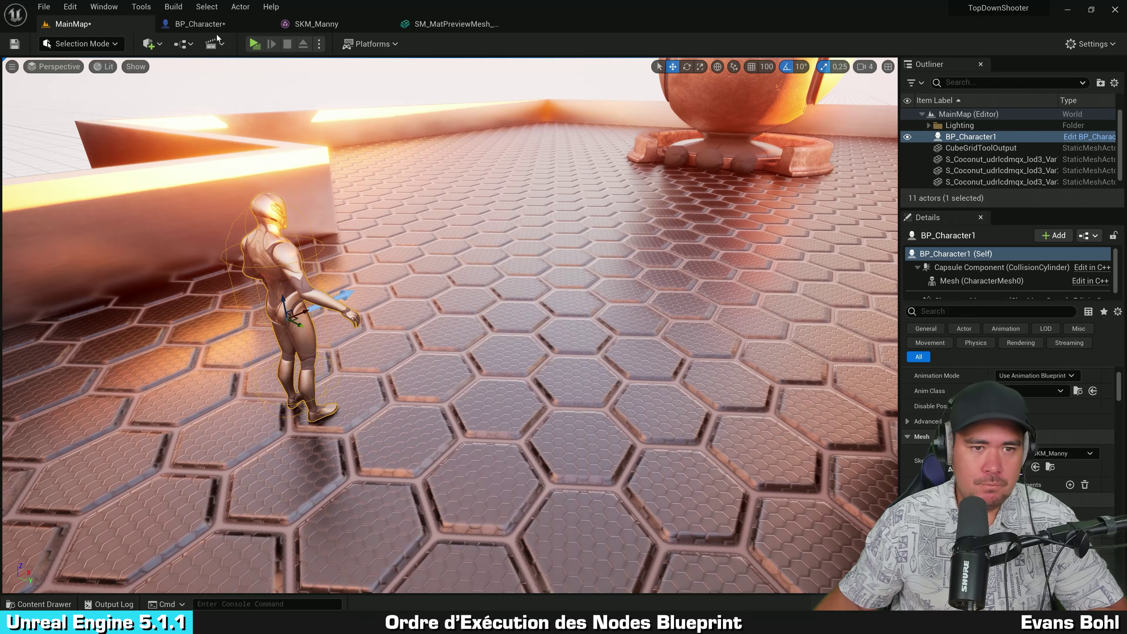
Chain a second Print String after the first, with the text 'C'est moi Evans!'
click(219, 23)
right_drag(615, 148, 572, 135)
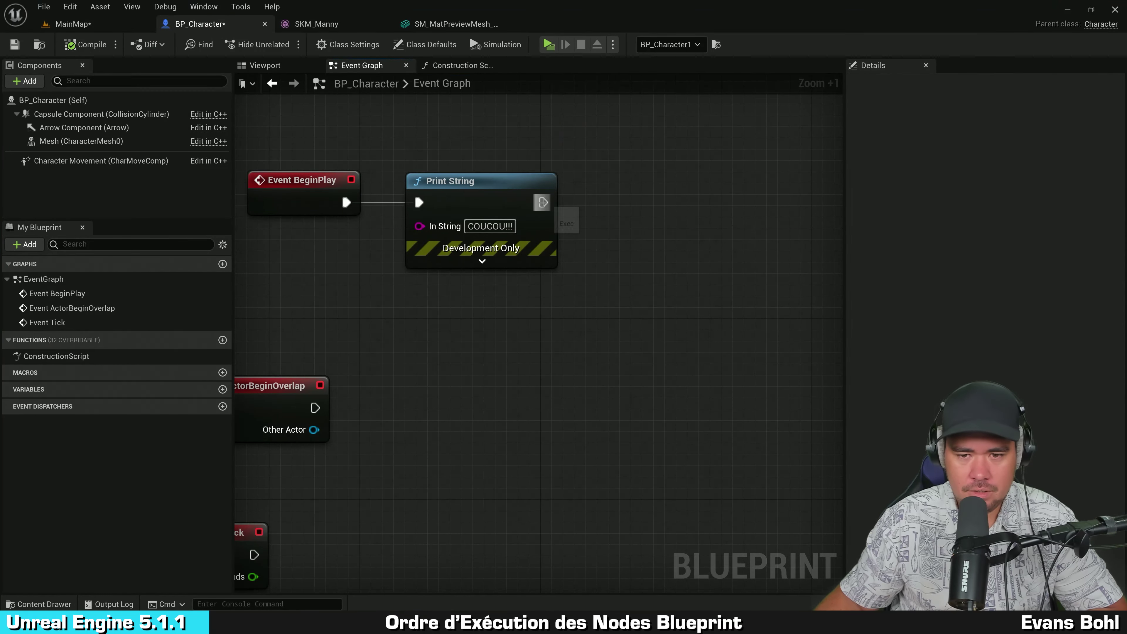
drag(542, 202, 640, 199)
text(p)
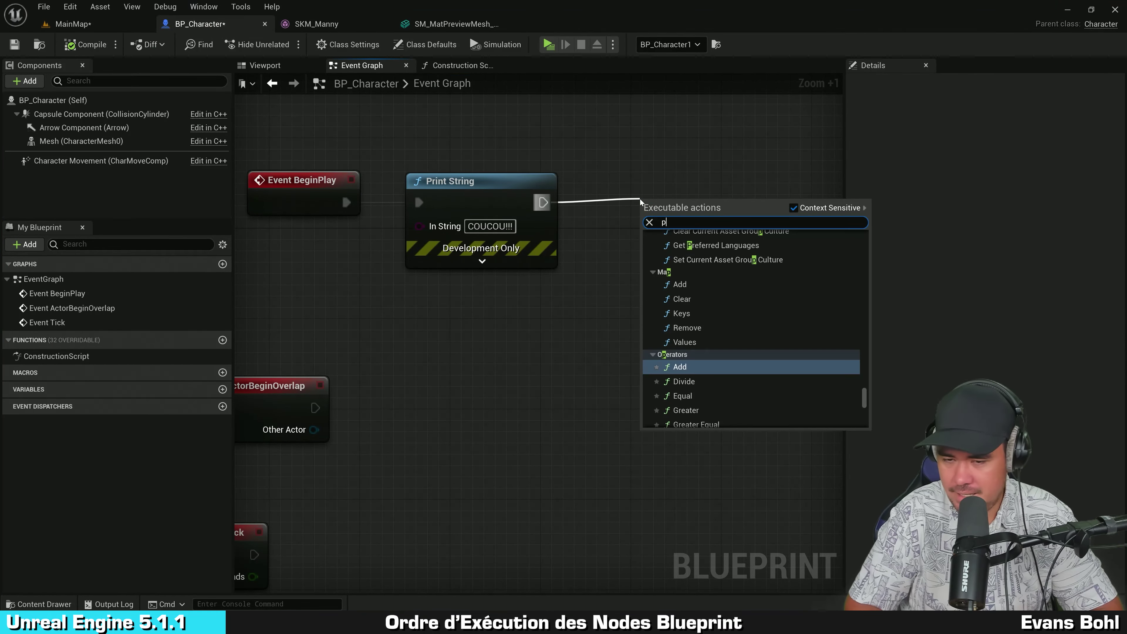
text(rint str)
key(Return)
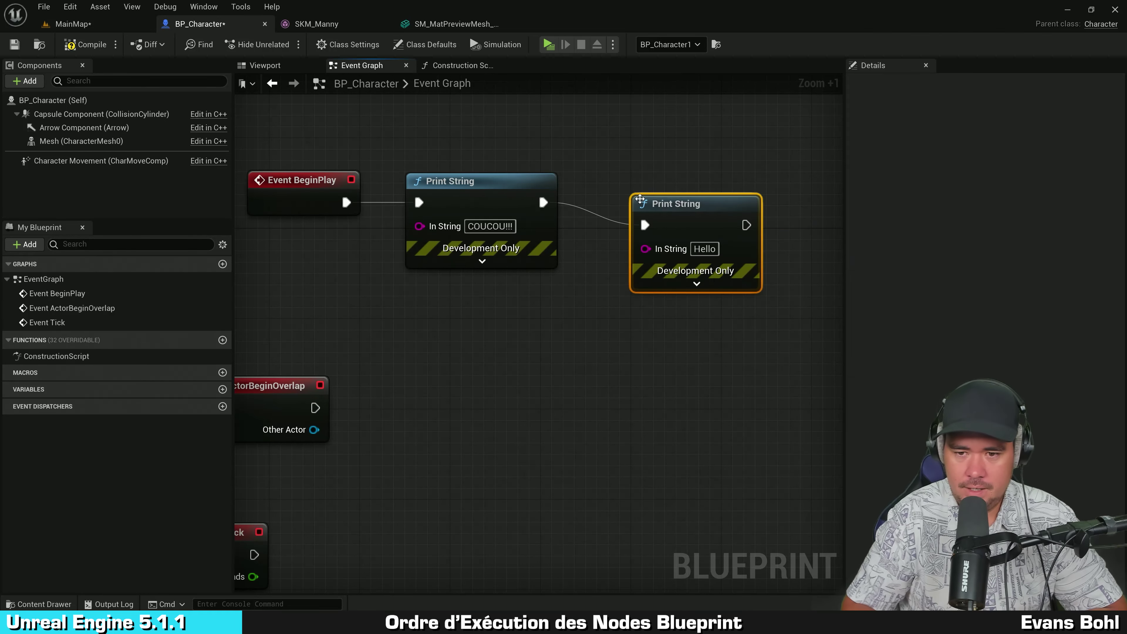
drag(670, 215, 635, 192)
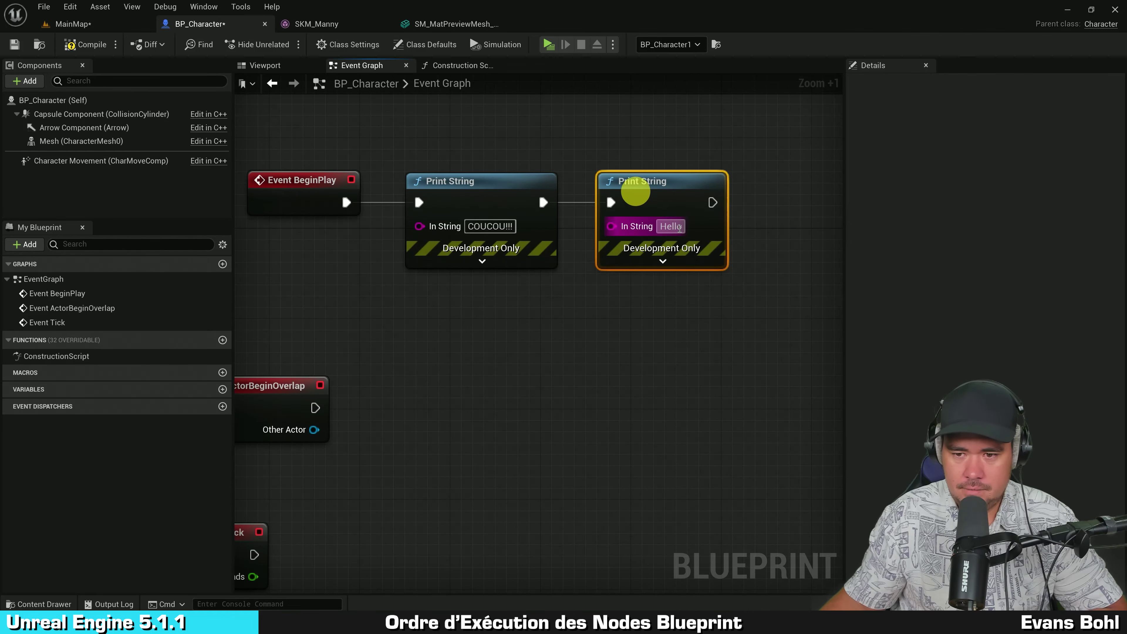
click(675, 226)
text(C'est m)
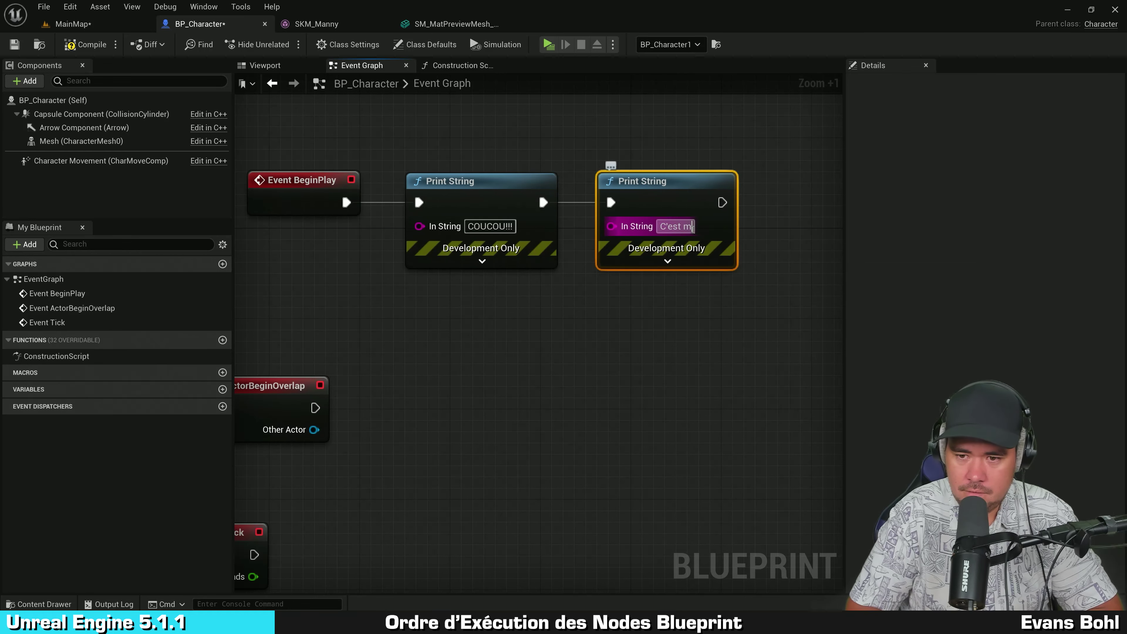
text(oi Evans)
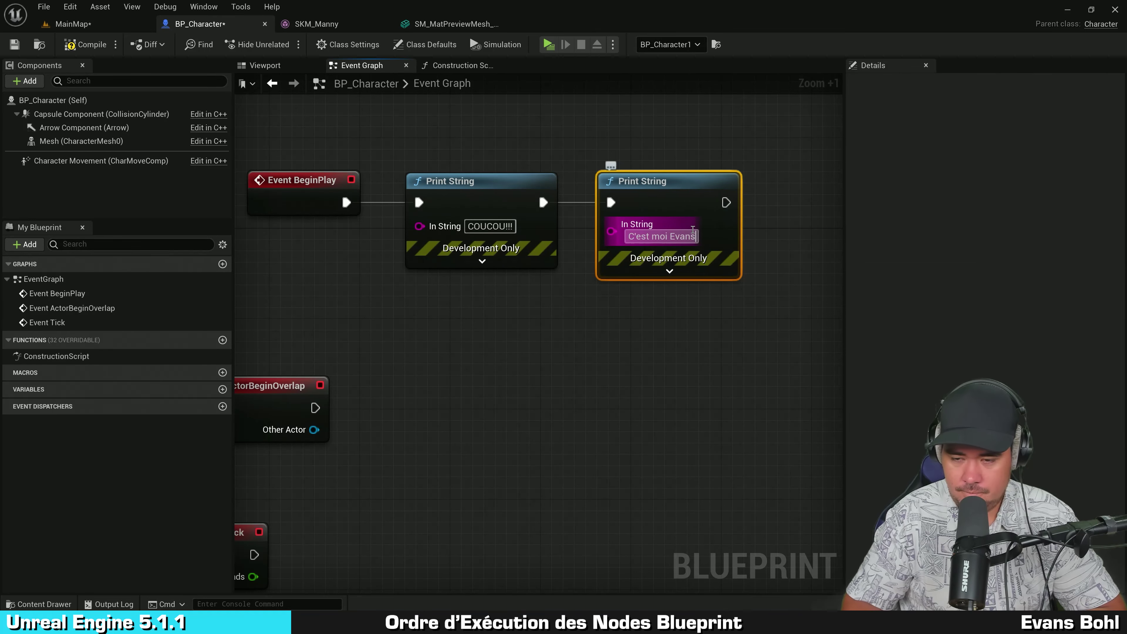
text(!)
click(712, 121)
Line up Event BeginPlay and the two Print String nodes in a tidy row
right_drag(656, 138, 687, 156)
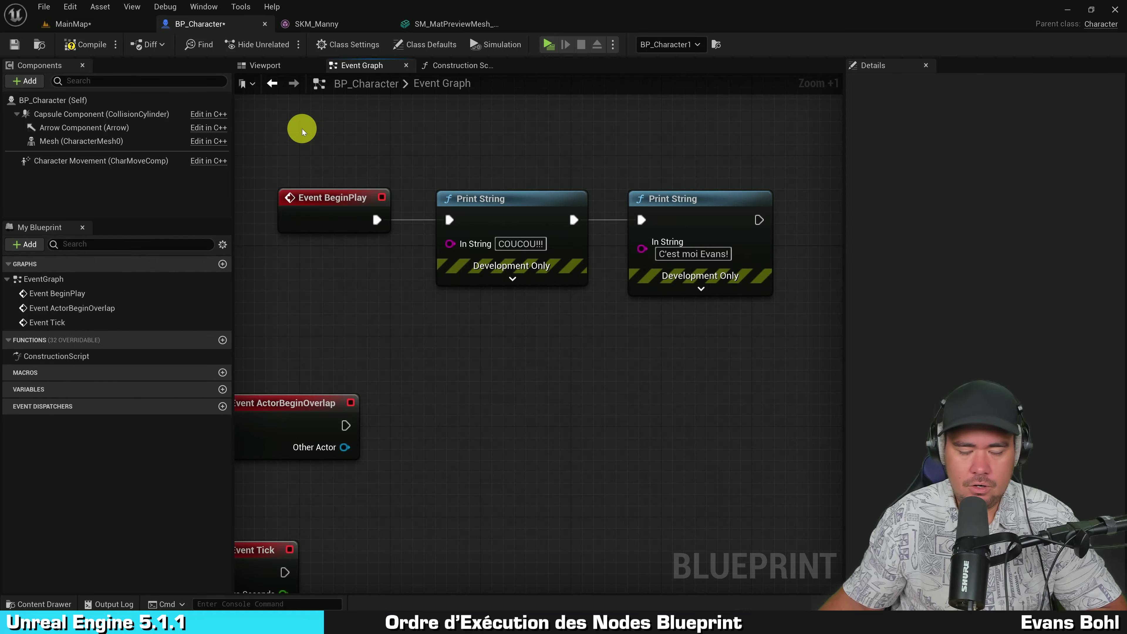
drag(302, 129, 358, 309)
click(478, 118)
click(515, 251)
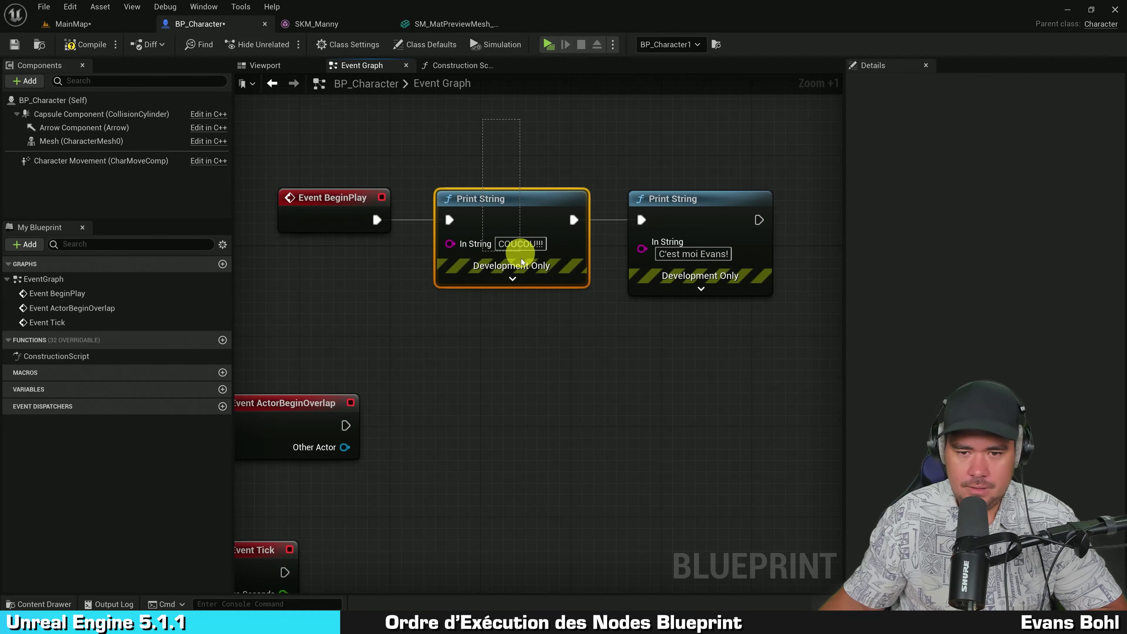
click(681, 114)
click(721, 267)
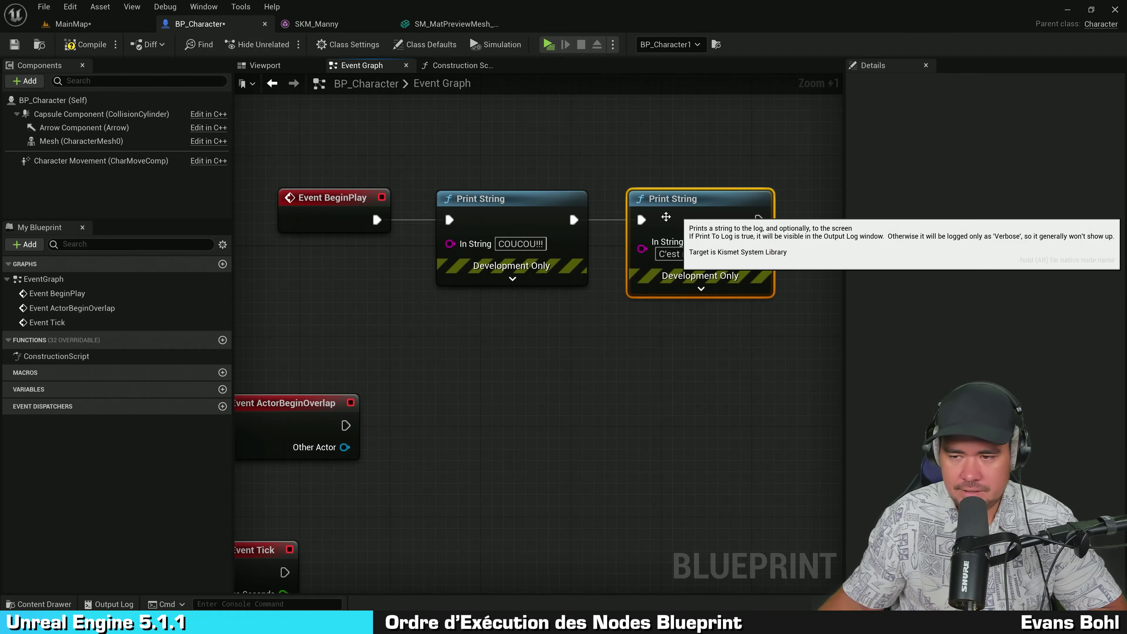
click(643, 161)
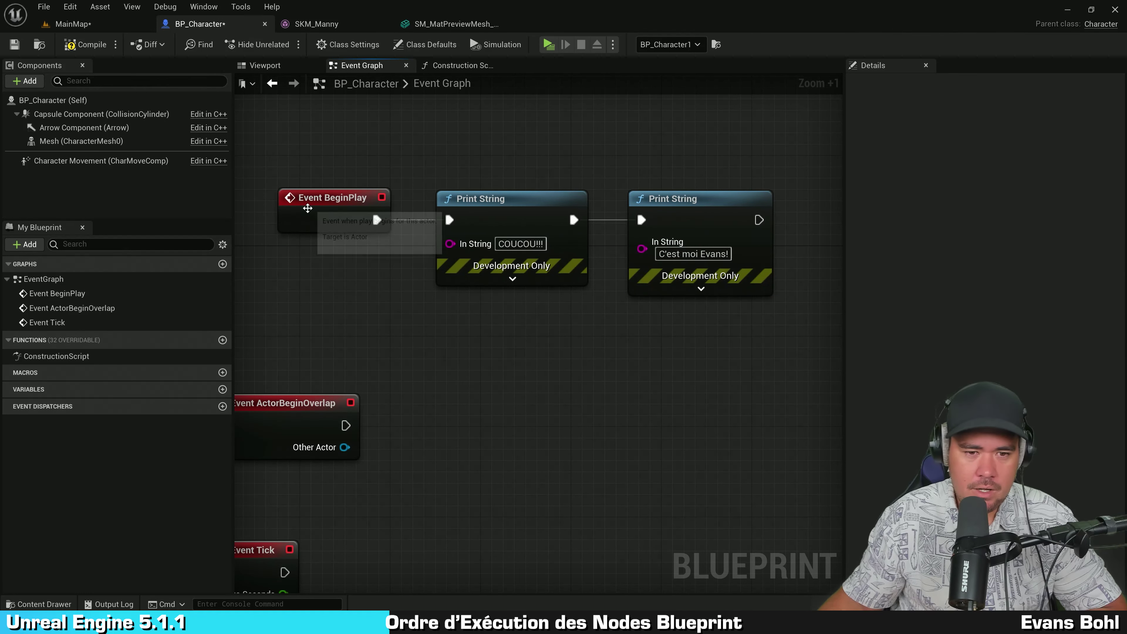
drag(357, 214, 313, 215)
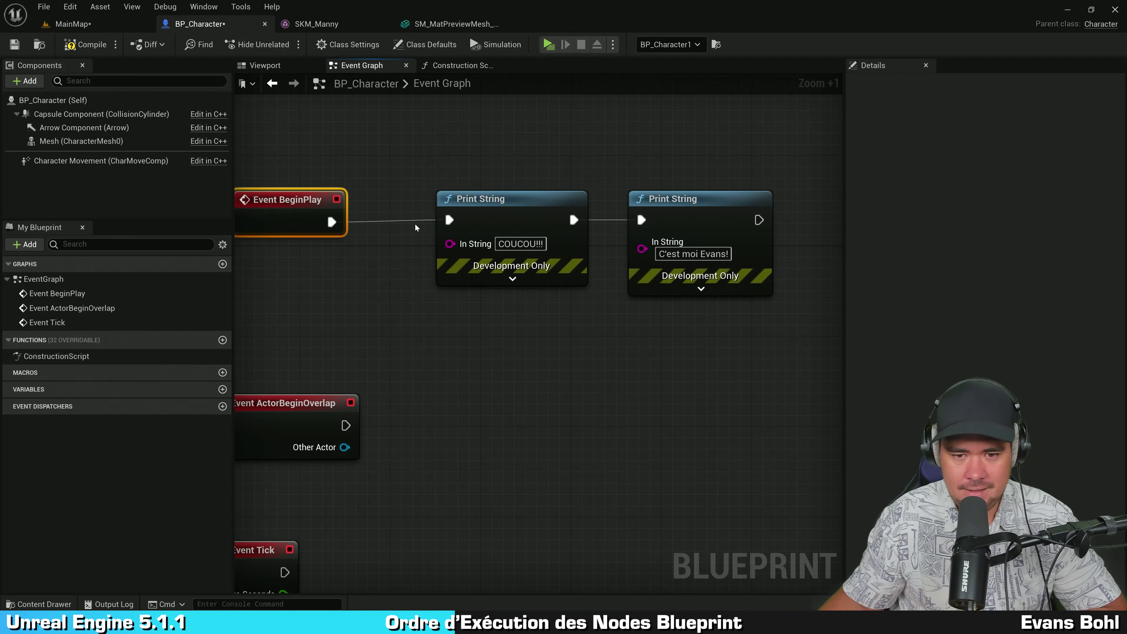
click(487, 223)
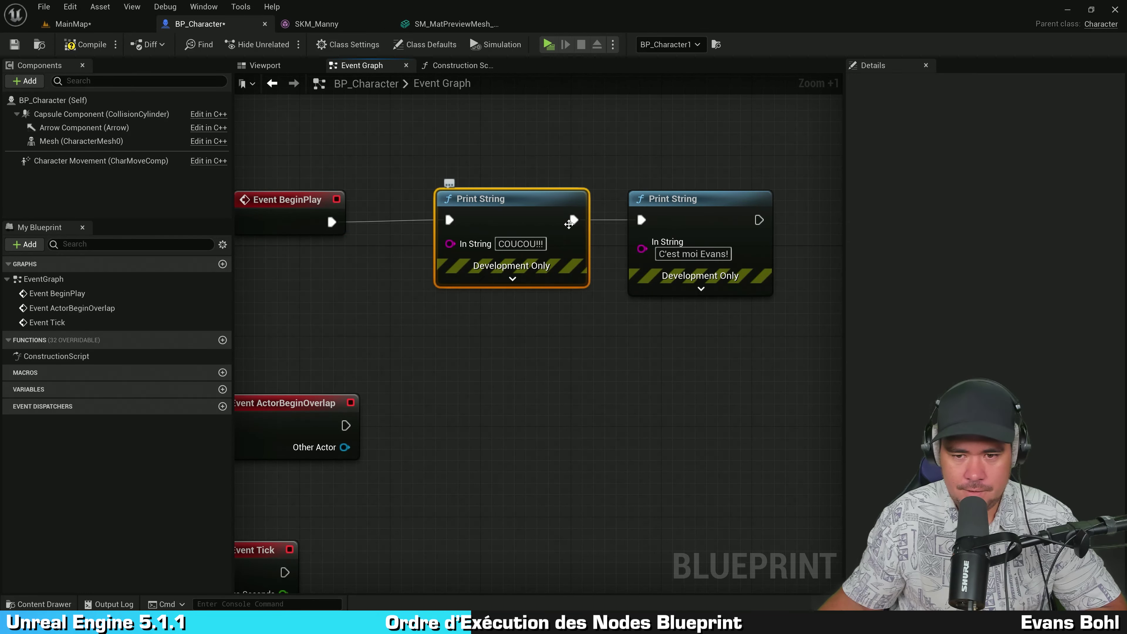
drag(543, 222, 509, 222)
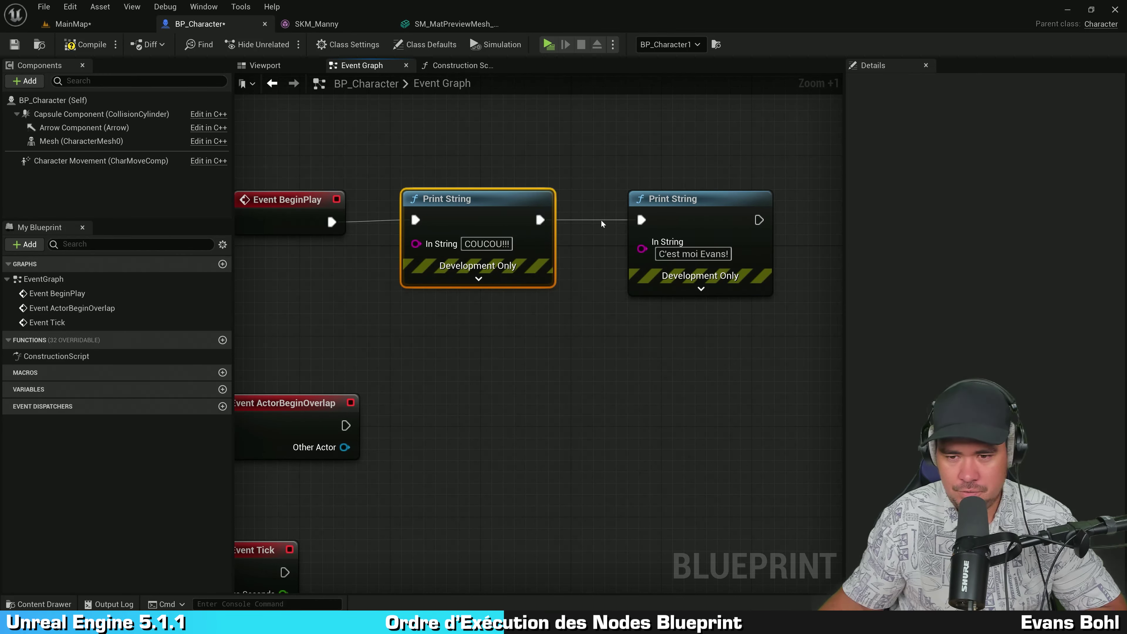
click(674, 220)
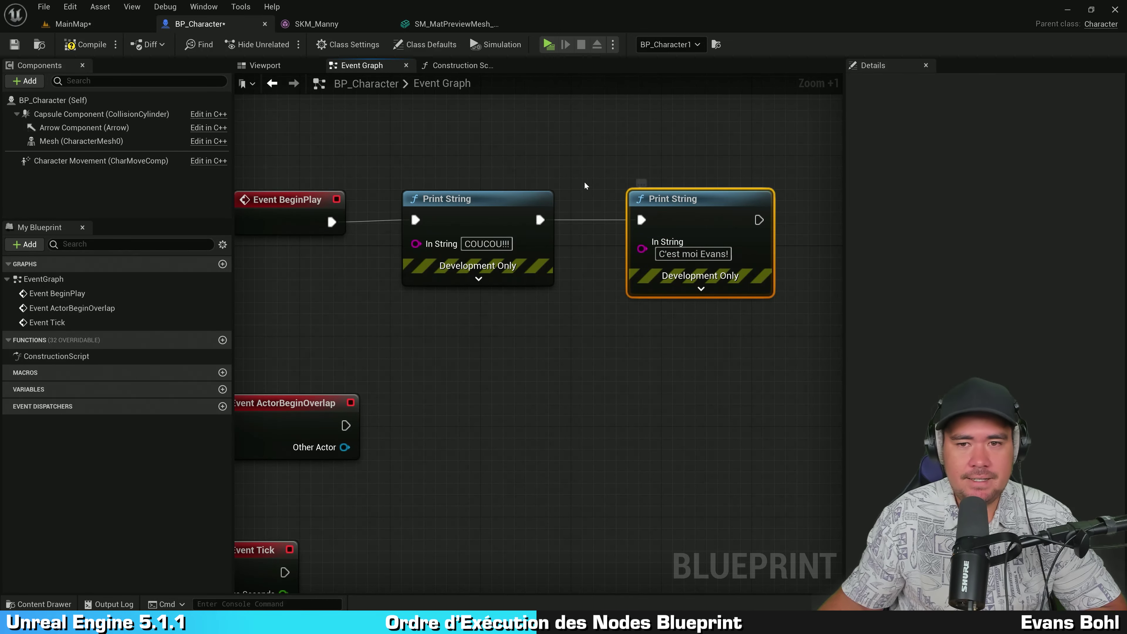
Test-play twice to check that both messages print in order
click(549, 44)
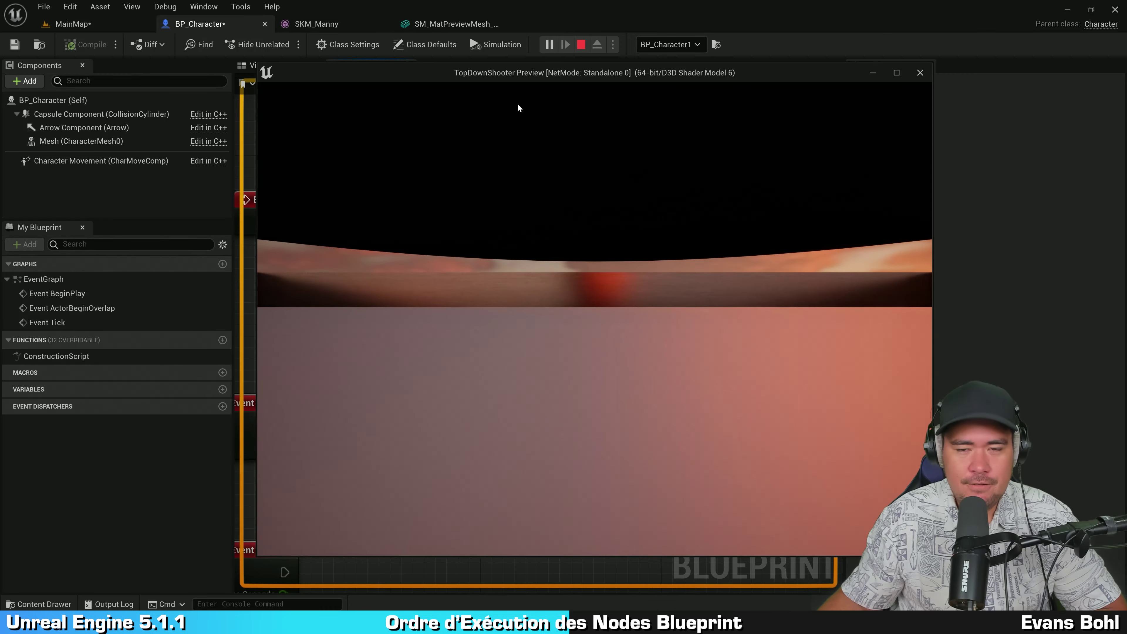
key(Escape)
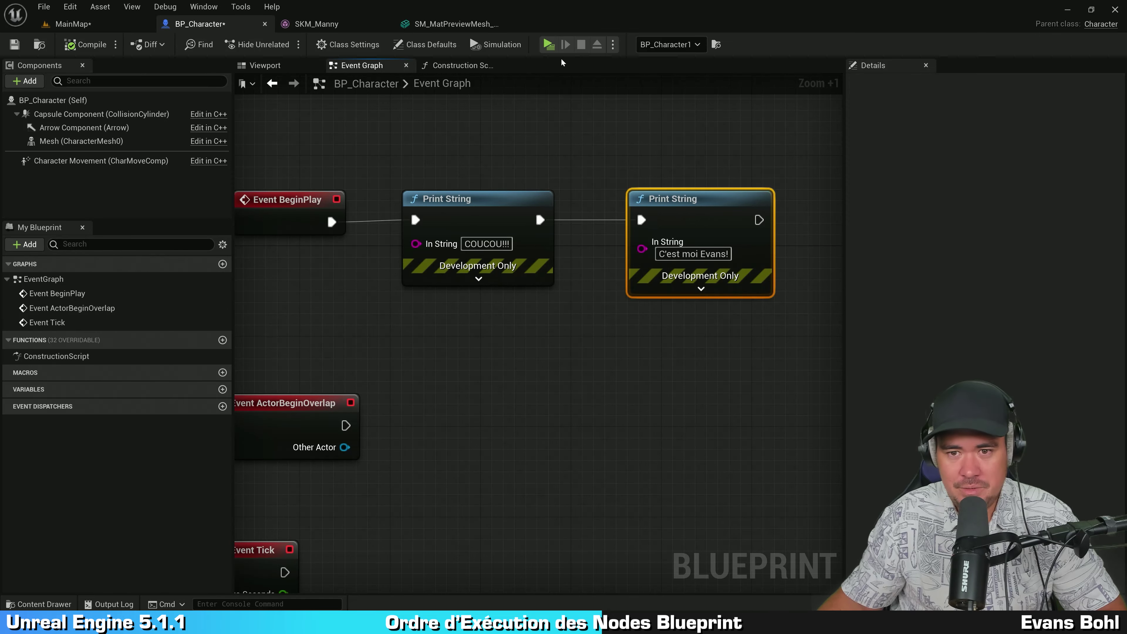
click(549, 44)
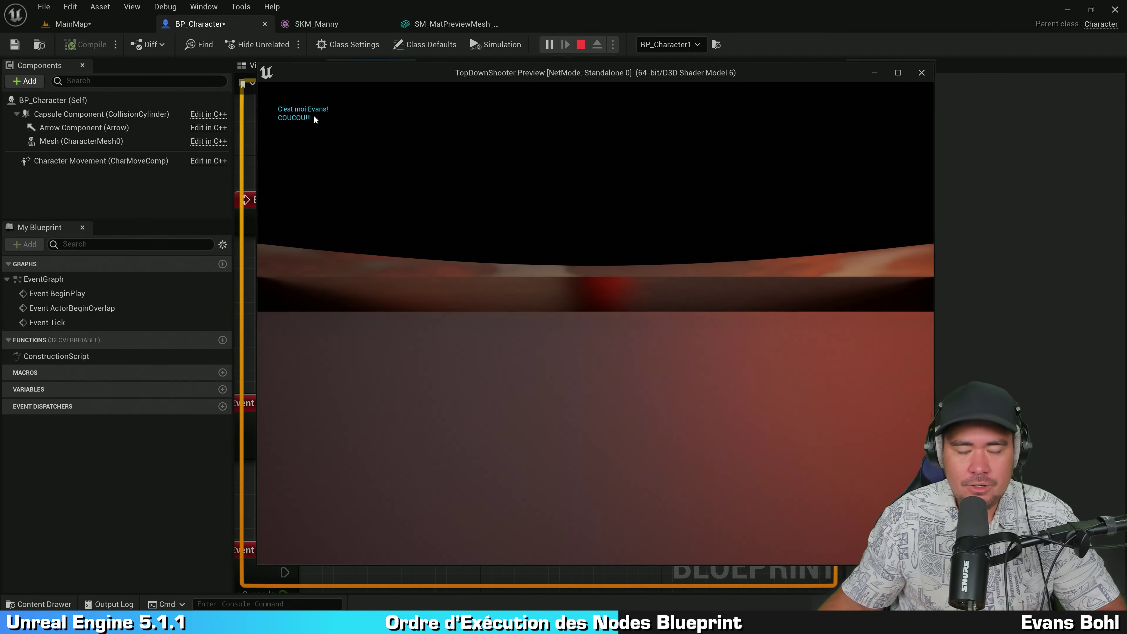
key(Escape)
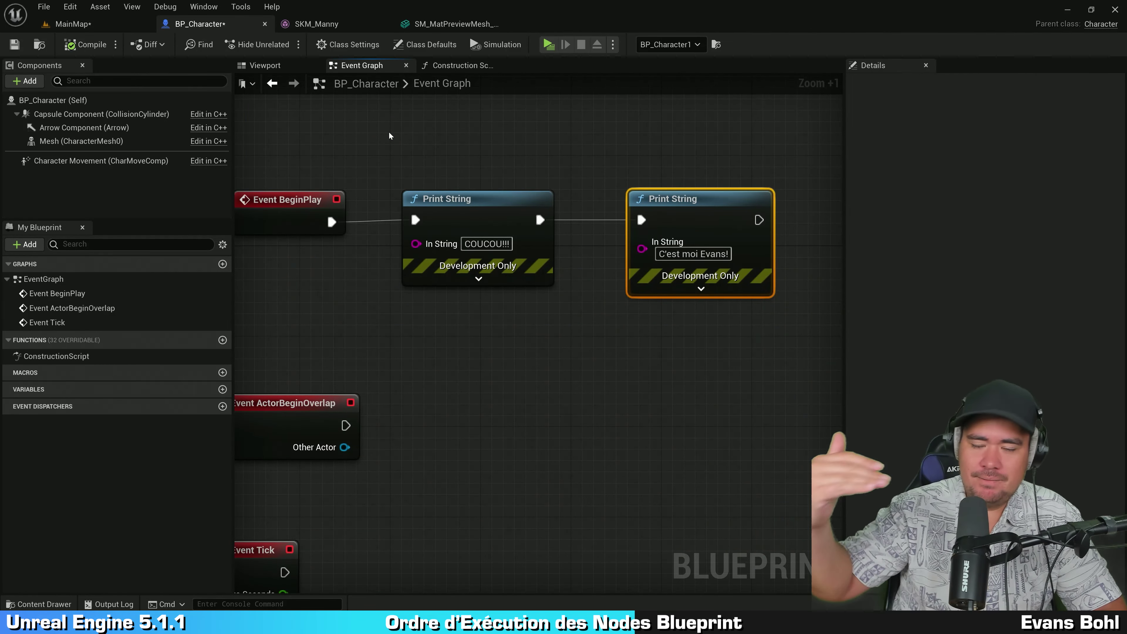
Chain a third Print String reading 'Comment ça va?' and play the game
drag(760, 218, 447, 369)
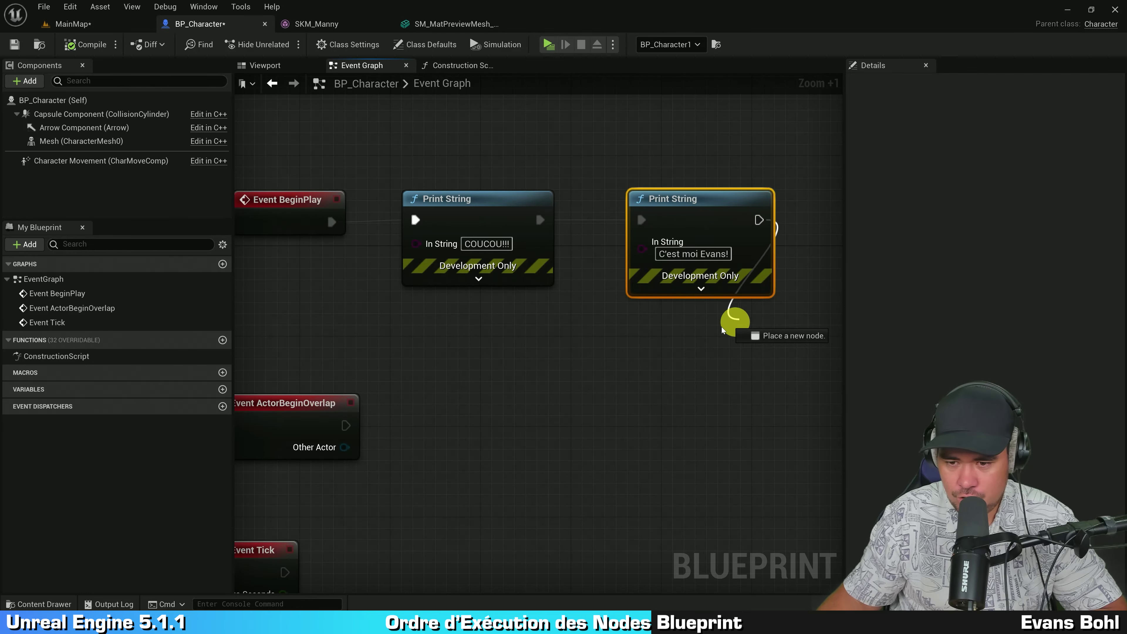
text(print string)
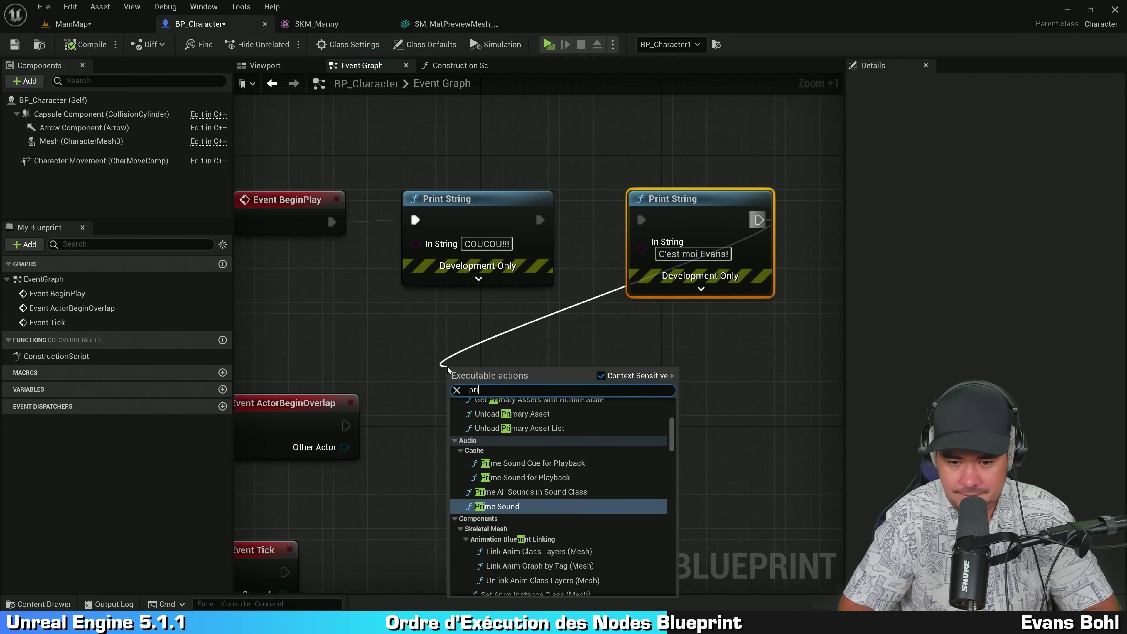
key(Return)
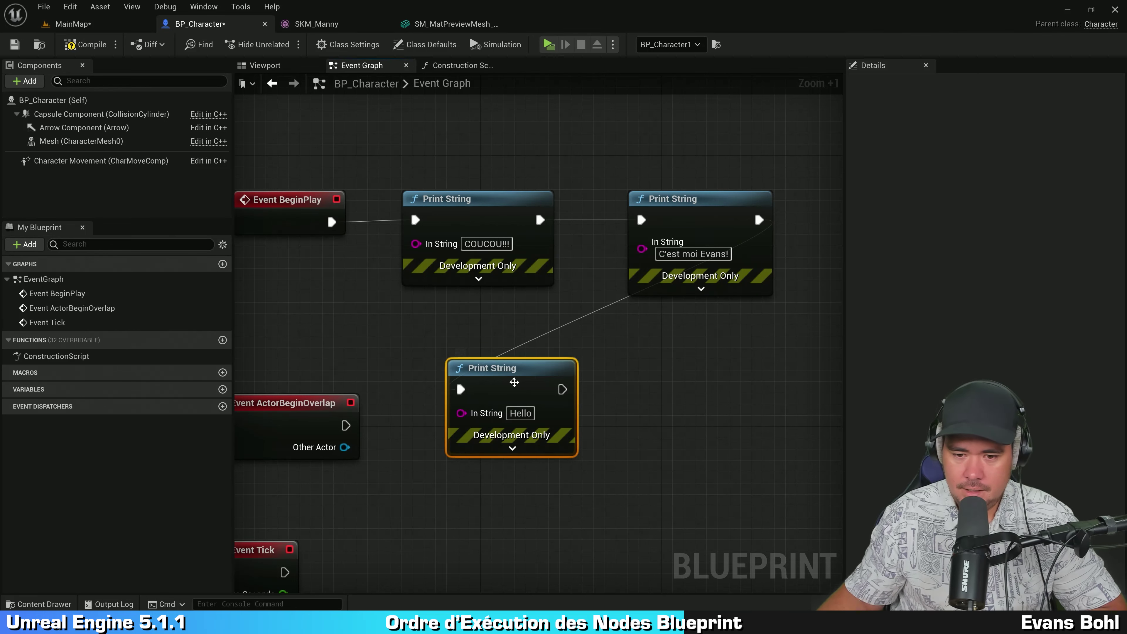
click(521, 413)
text(Comment ça va)
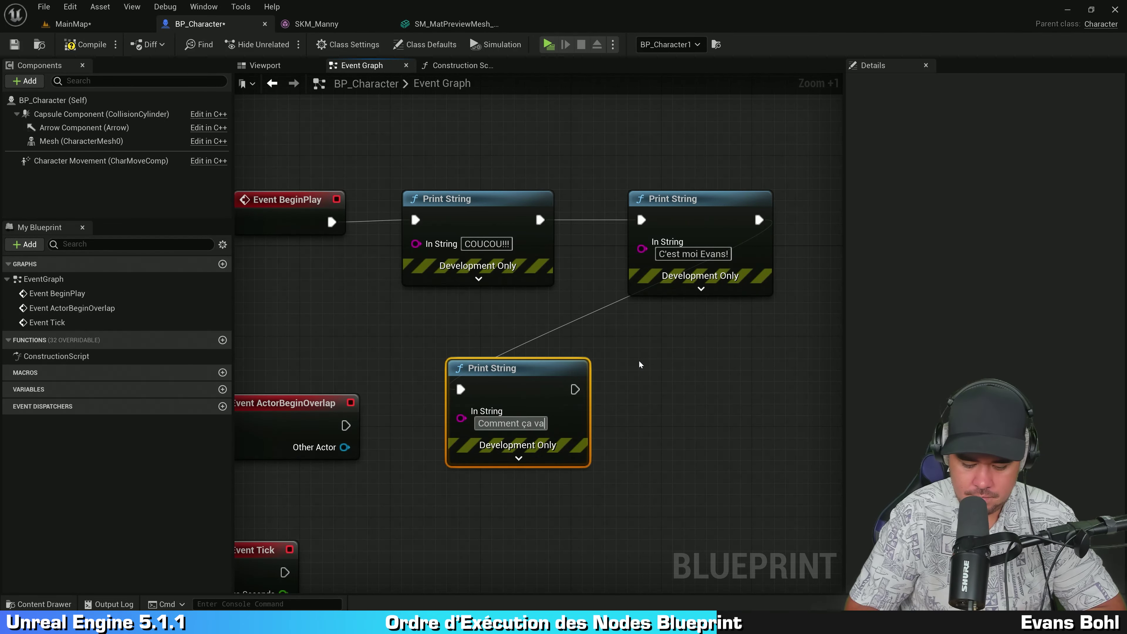
text(?)
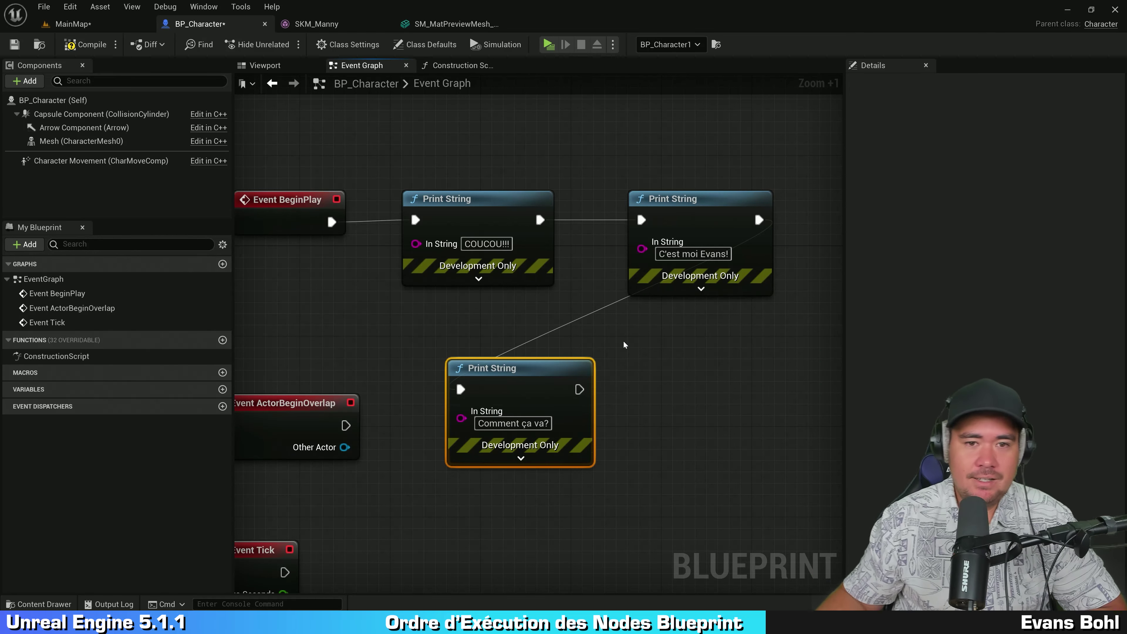
click(548, 44)
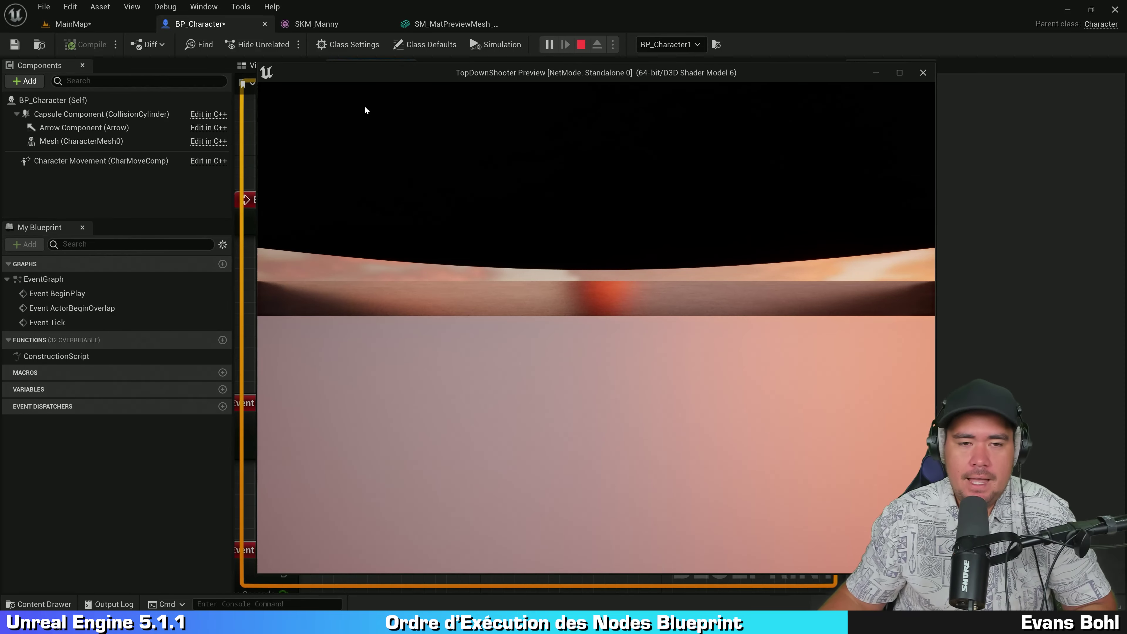
click(365, 107)
Stop the preview and move the Comment ça va? node beside the second Print String
key(Escape)
right_drag(509, 179, 515, 154)
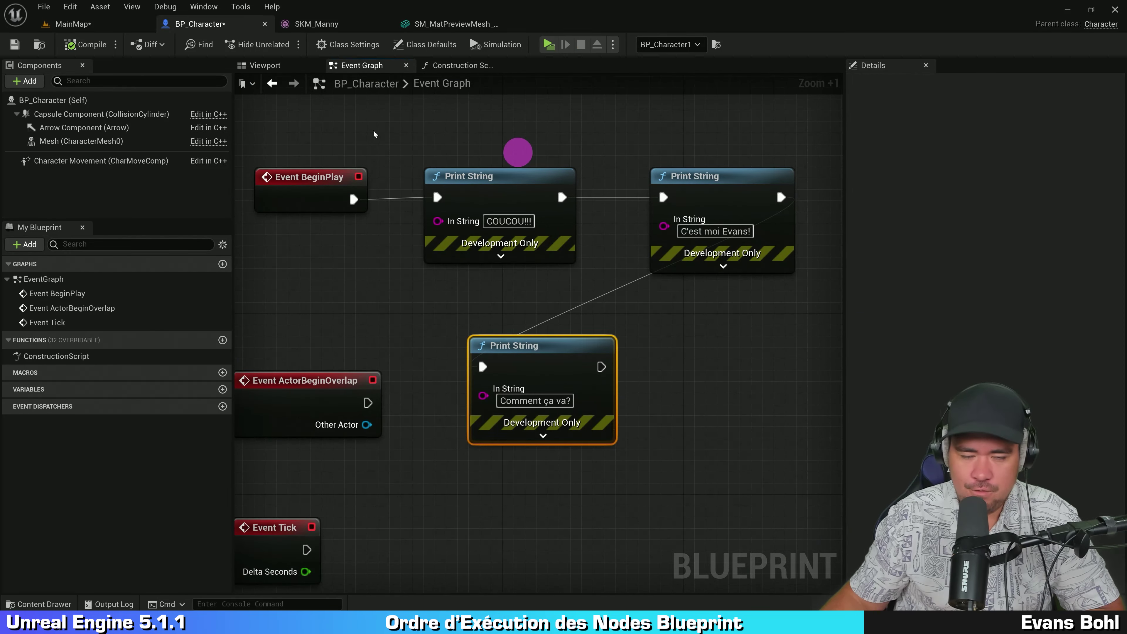
drag(303, 138, 680, 202)
click(674, 319)
scroll(666, 310, down, 2)
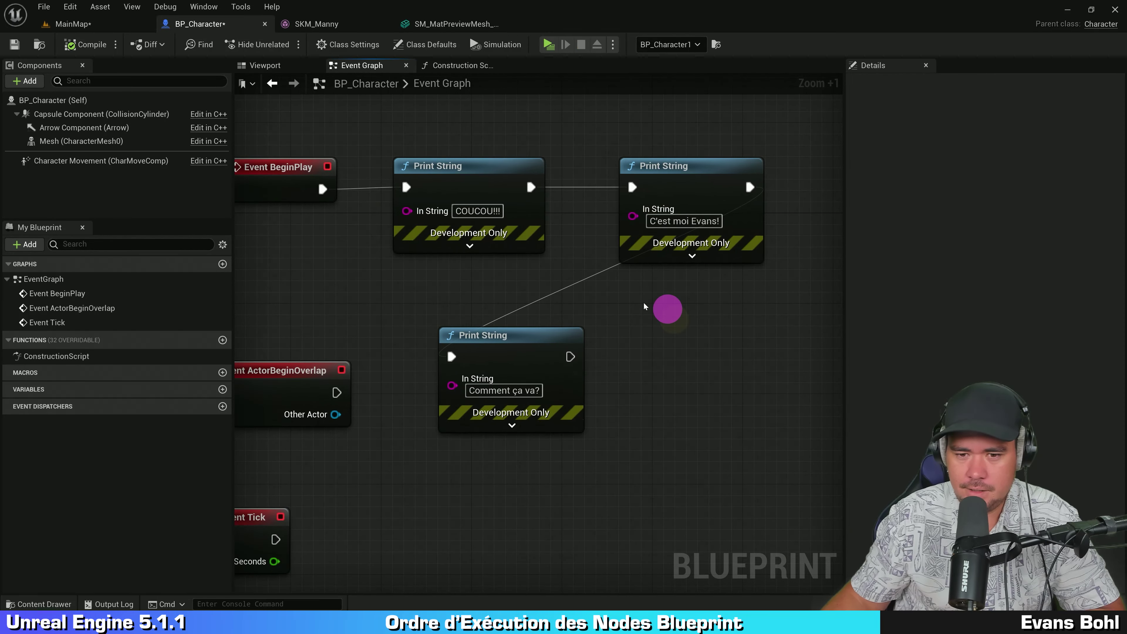
drag(533, 328, 801, 201)
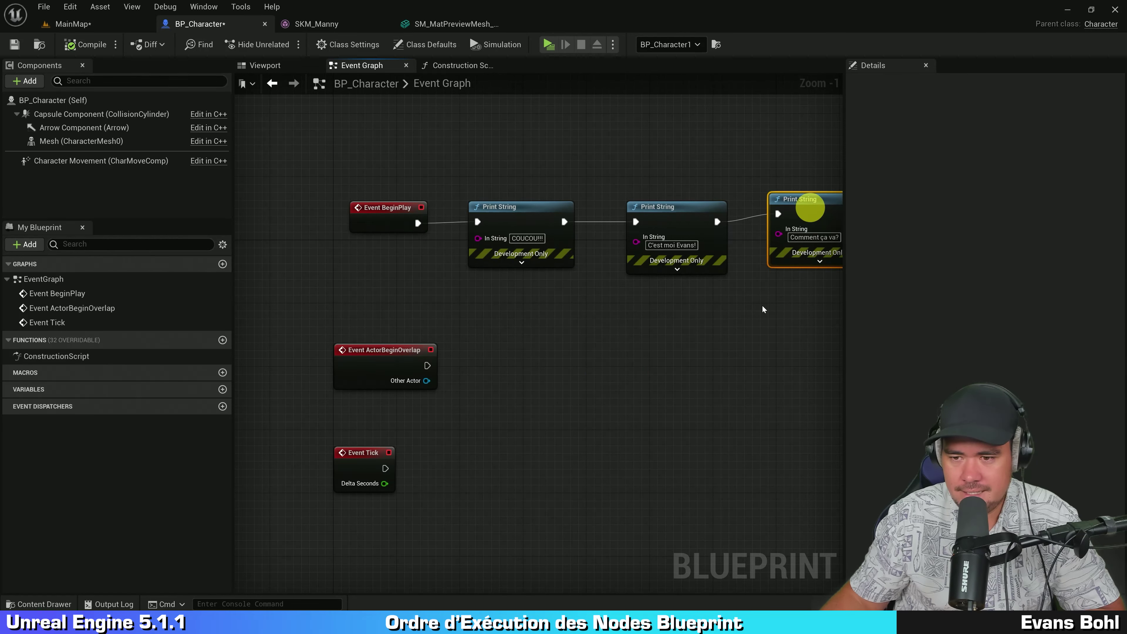
click(747, 325)
Rearrange the nodes, putting Comment ça va? under COUCOU!!! and C'est moi Evans! lowest
scroll(724, 290, up, 1)
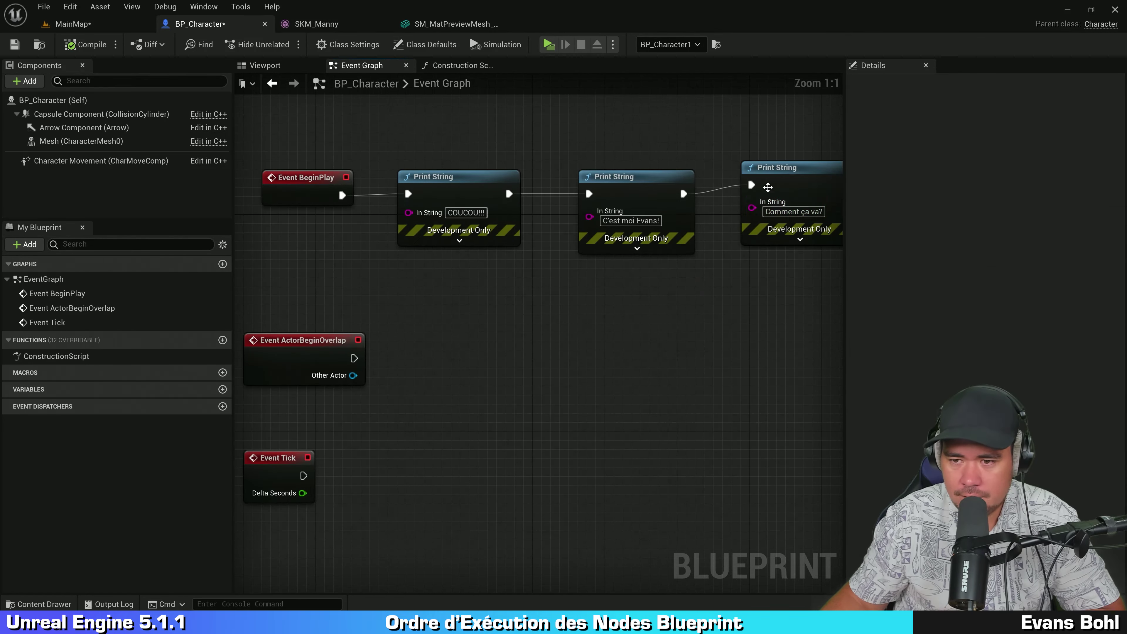
drag(775, 168, 323, 231)
mouse_move(652, 239)
mouse_down()
mouse_move(668, 274)
mouse_move(529, 384)
mouse_up()
drag(386, 231, 457, 258)
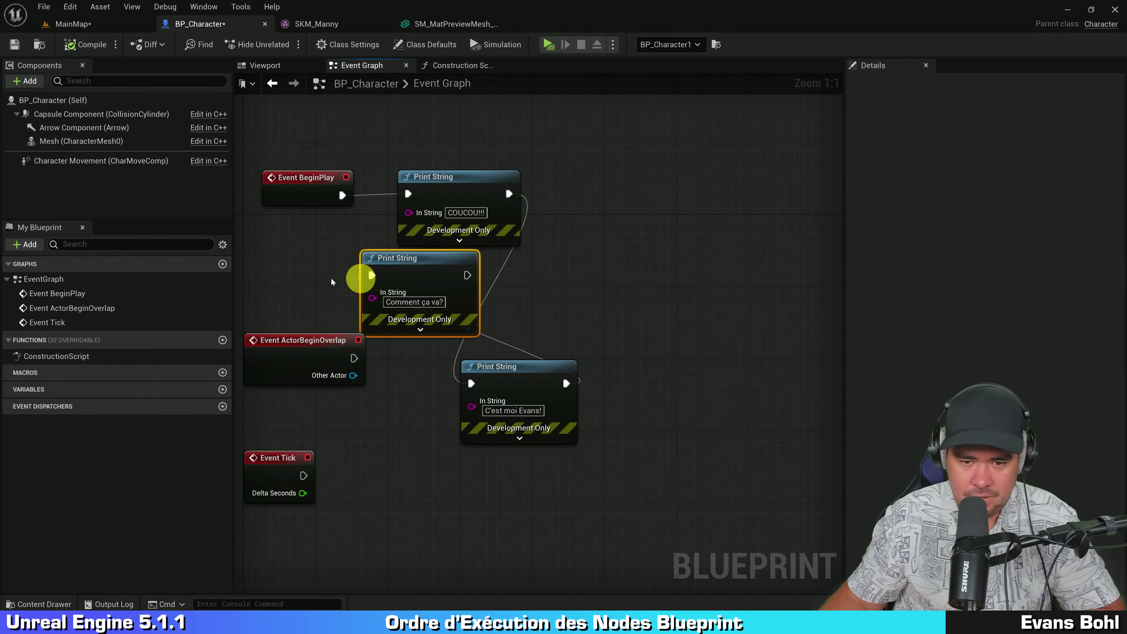
drag(360, 278, 262, 251)
right_drag(456, 274, 549, 259)
mouse_move(557, 179)
mouse_down()
mouse_move(673, 141)
mouse_move(692, 151)
mouse_up()
drag(423, 230, 520, 219)
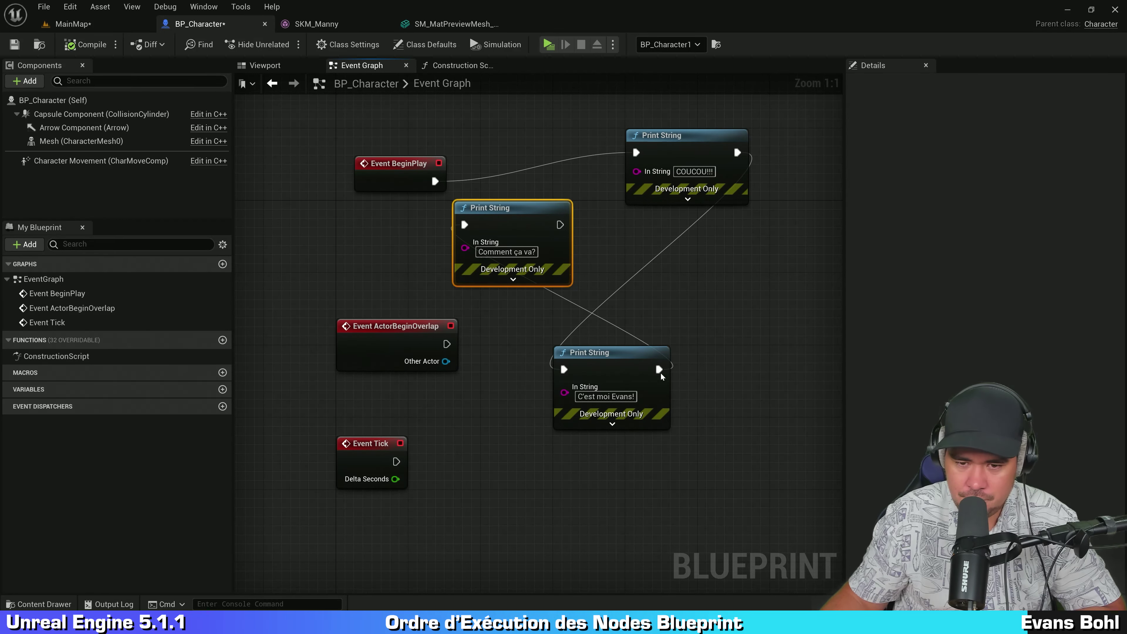
Test the print order, then delete the C'est moi Evans! and Comment ça va? nodes
click(550, 45)
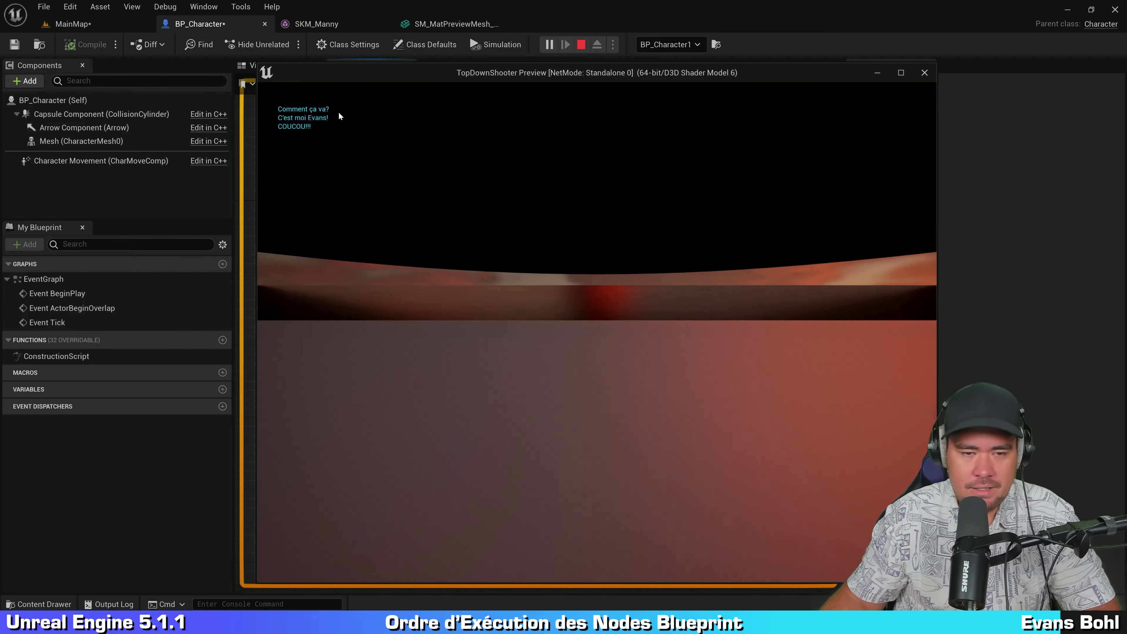
key(Escape)
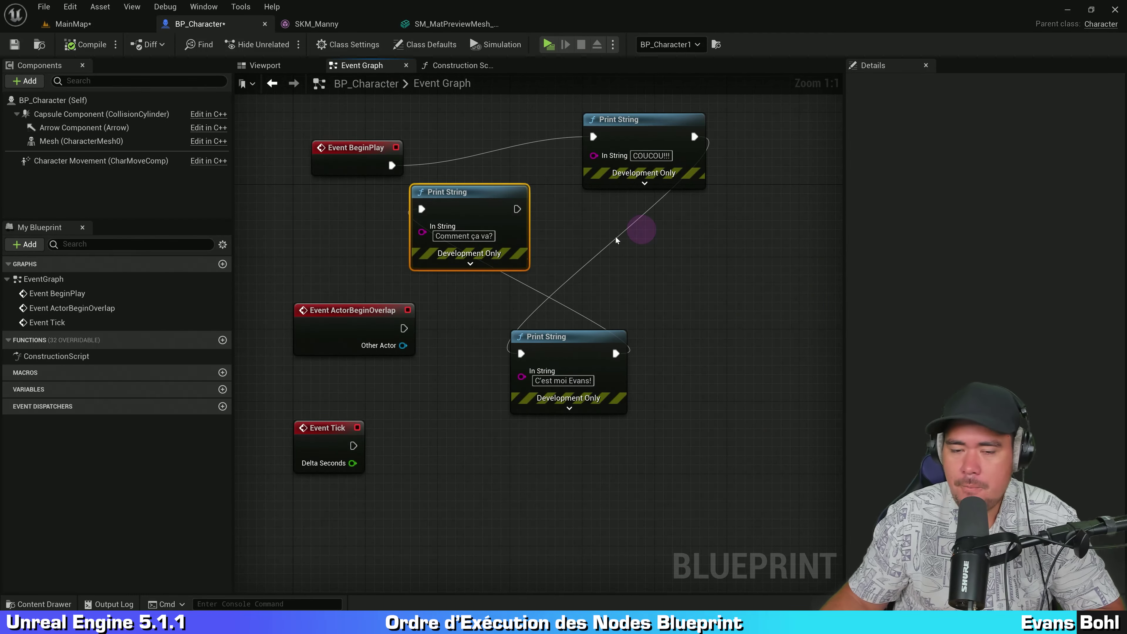
drag(350, 148, 348, 129)
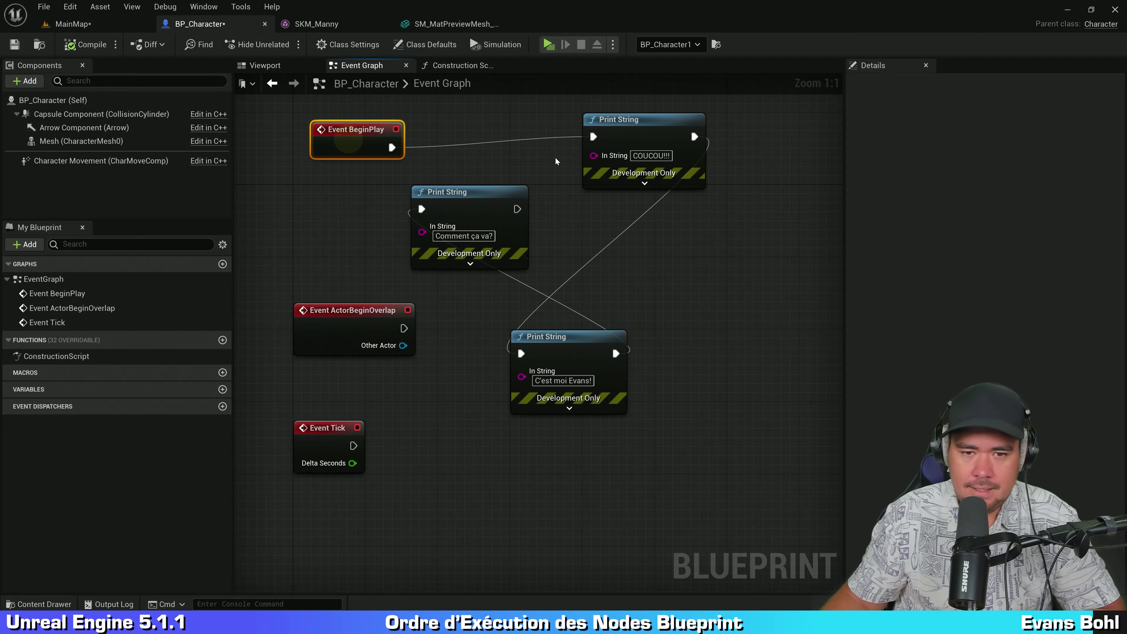
right_drag(550, 163, 547, 183)
drag(338, 158, 337, 149)
click(509, 176)
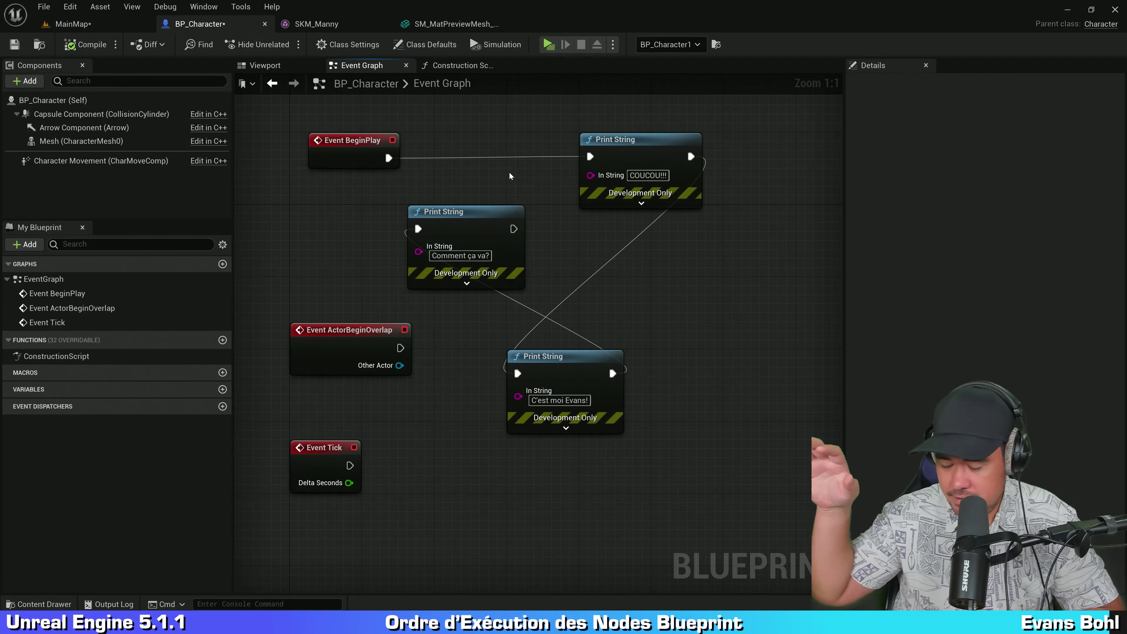
drag(503, 504, 604, 256)
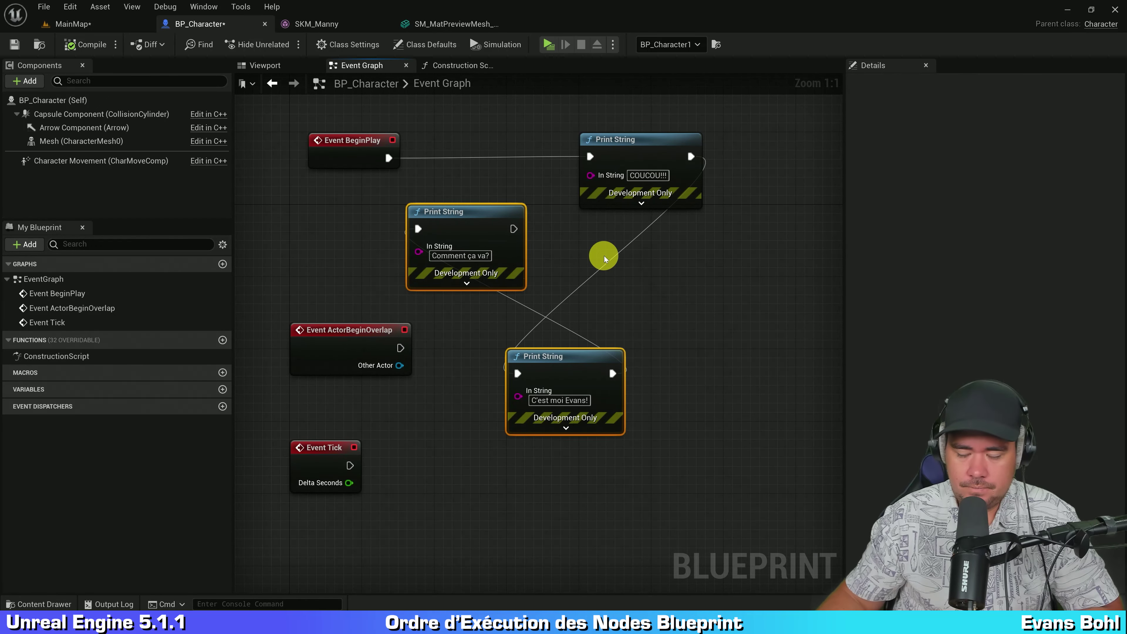
key(Delete)
Delete the COUCOU!!! Print String and stack the three event nodes neatly
drag(634, 161, 543, 233)
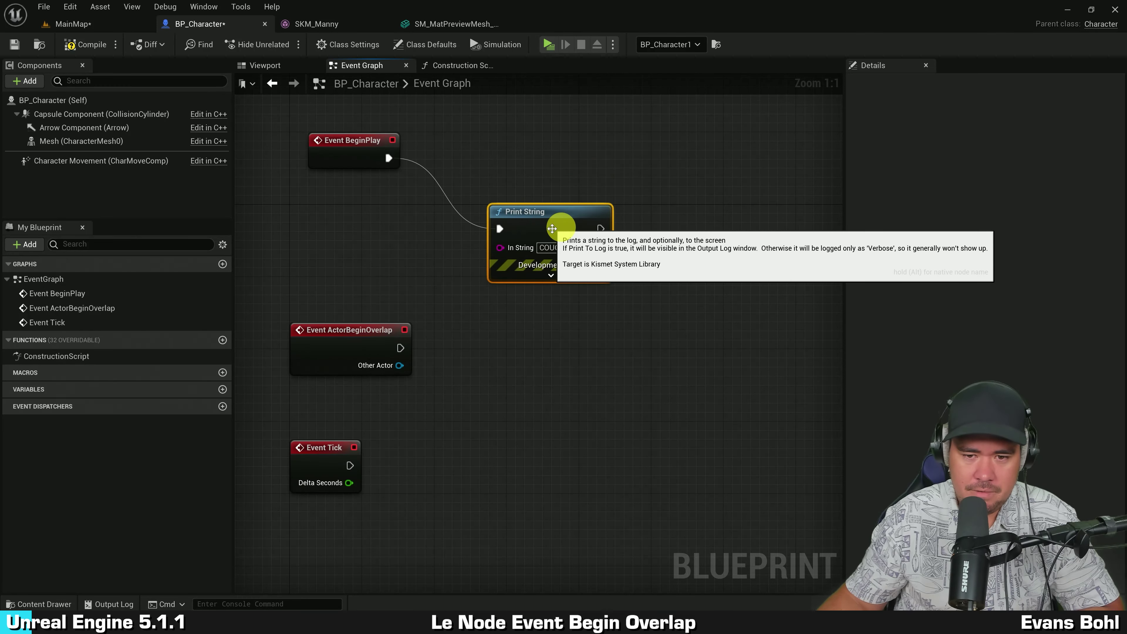
key(Delete)
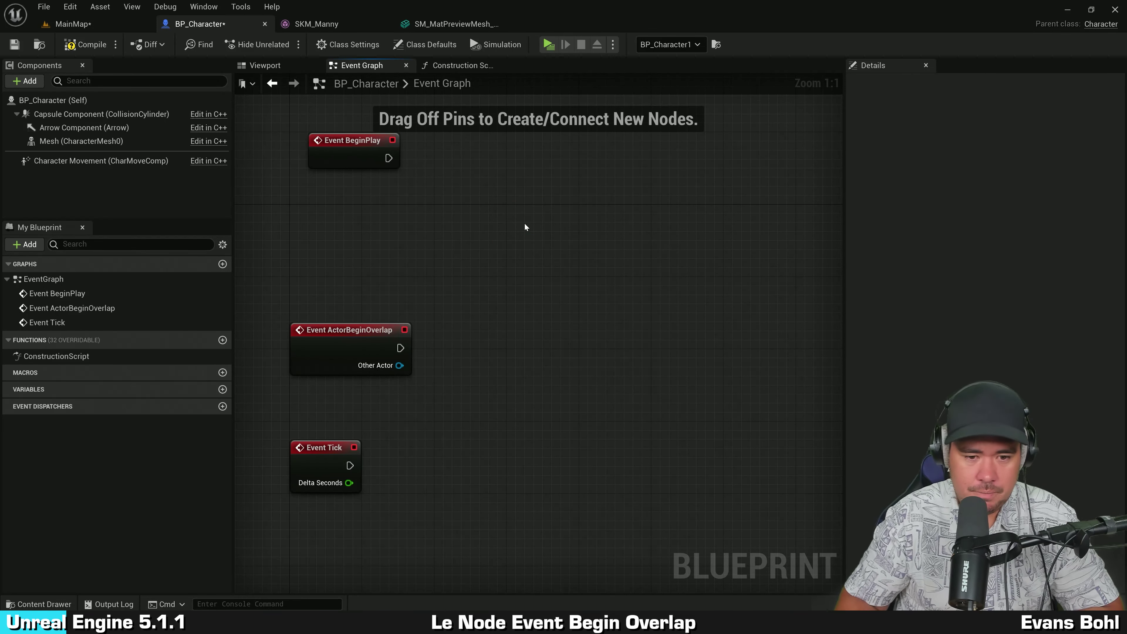
drag(356, 347, 374, 238)
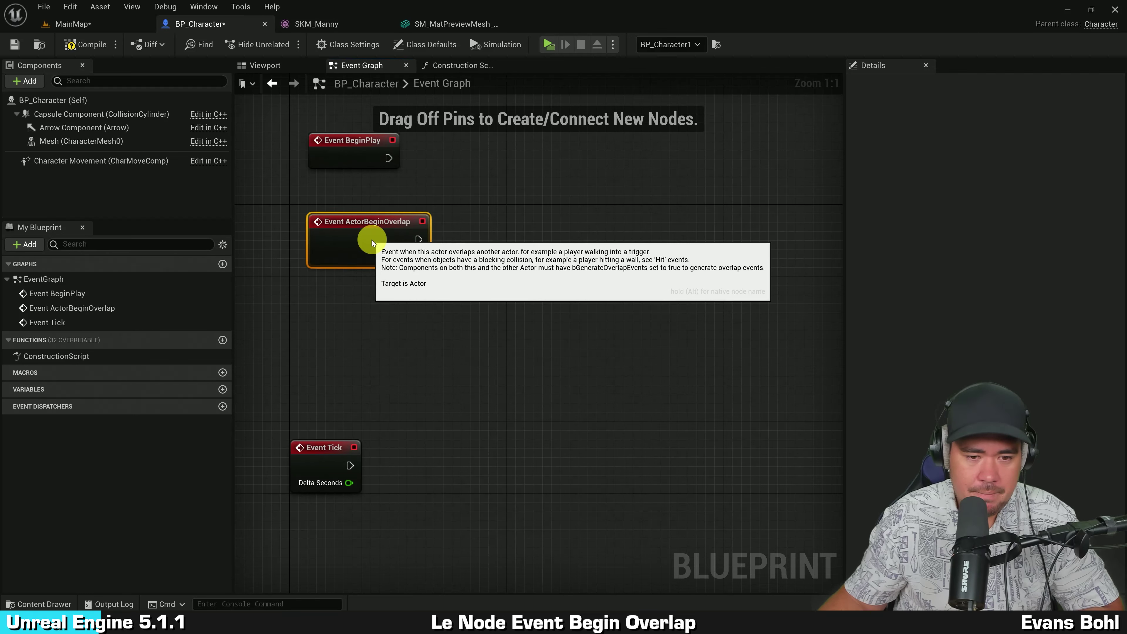
mouse_move(320, 453)
mouse_down()
mouse_move(346, 354)
mouse_move(338, 308)
mouse_up()
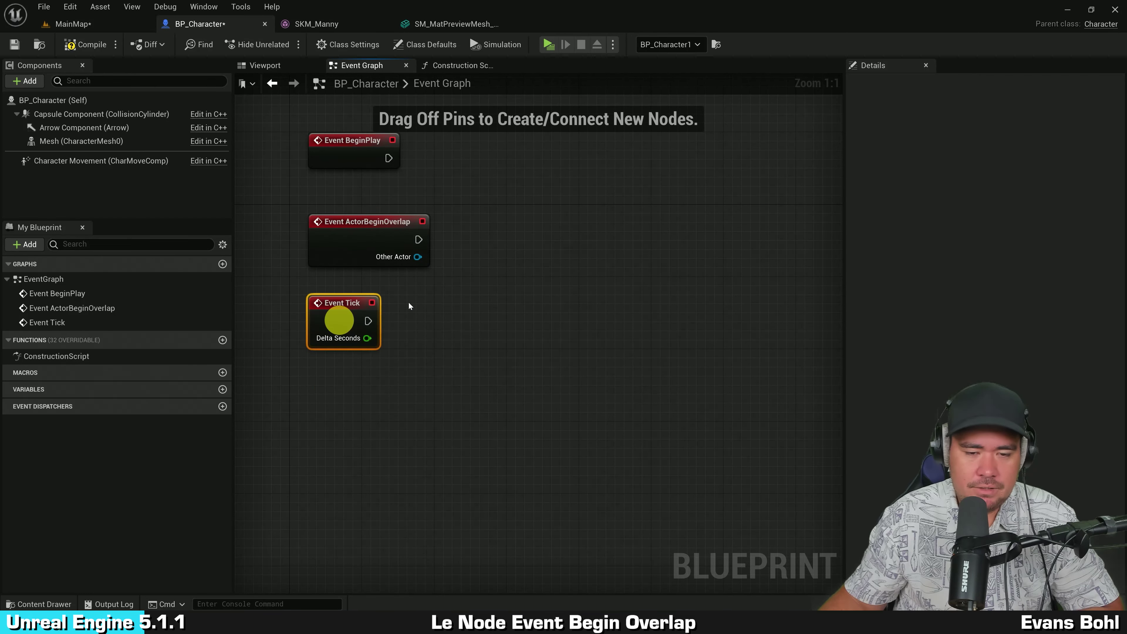
click(341, 225)
scroll(474, 217, up, 2)
right_drag(474, 216, 504, 314)
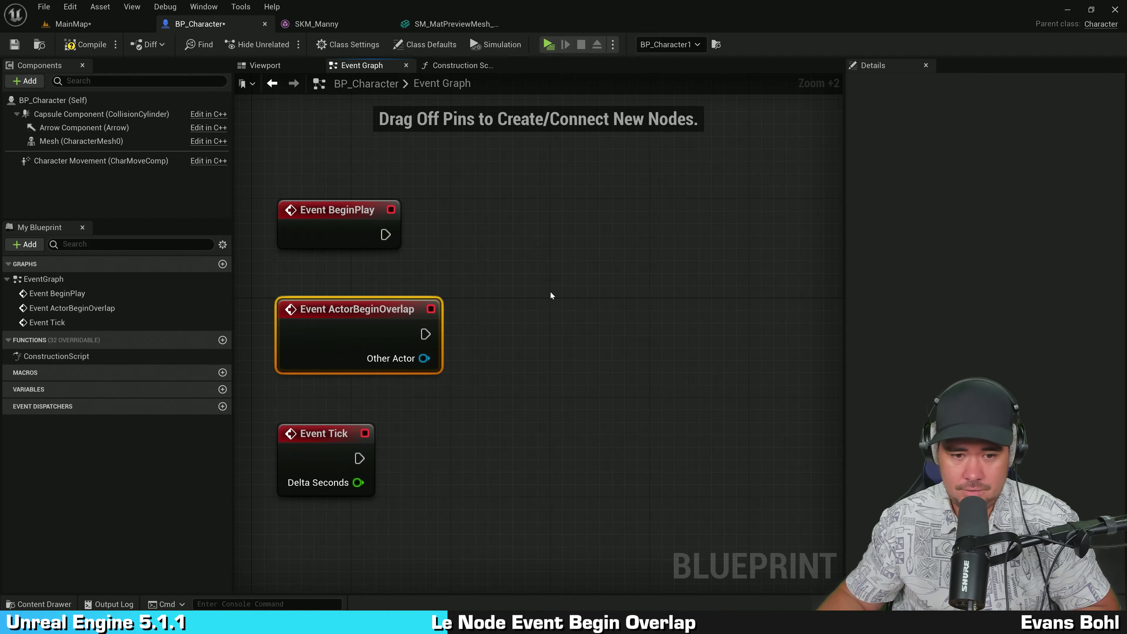
click(550, 293)
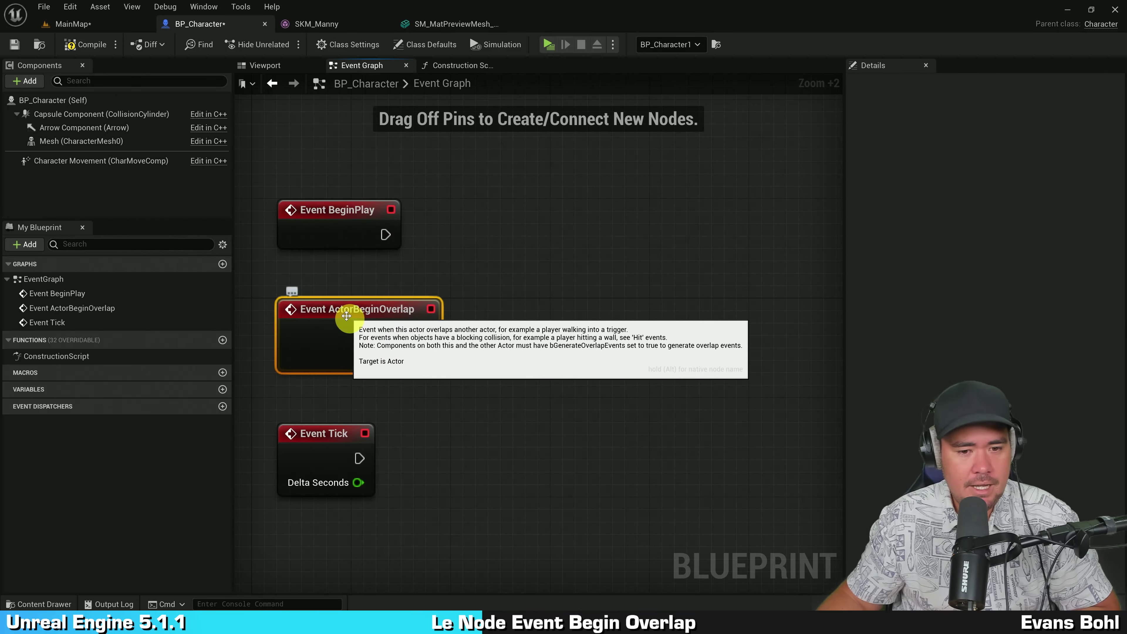
click(362, 321)
Orbit around the character mesh in the Viewport, then return to the Event Graph
click(274, 66)
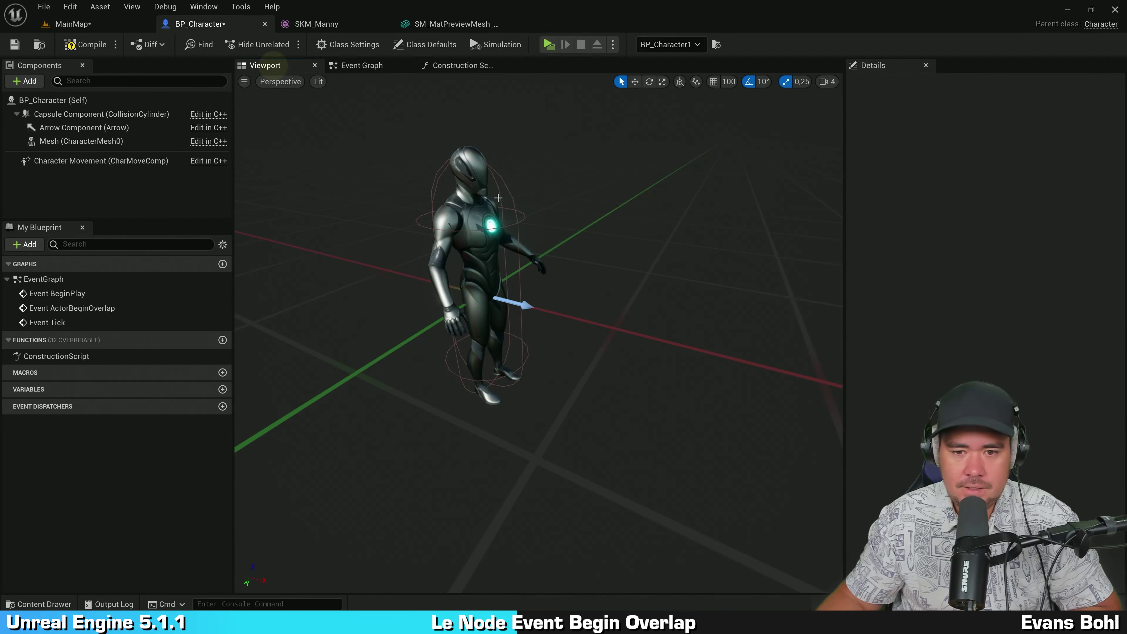
drag(651, 171, 461, 267)
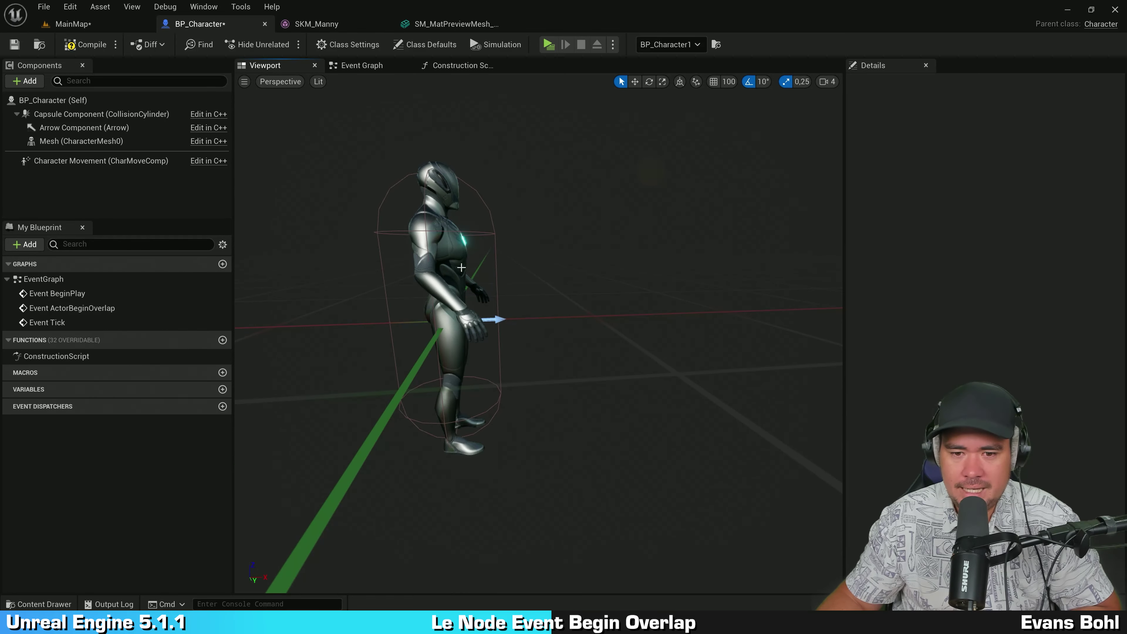
click(479, 264)
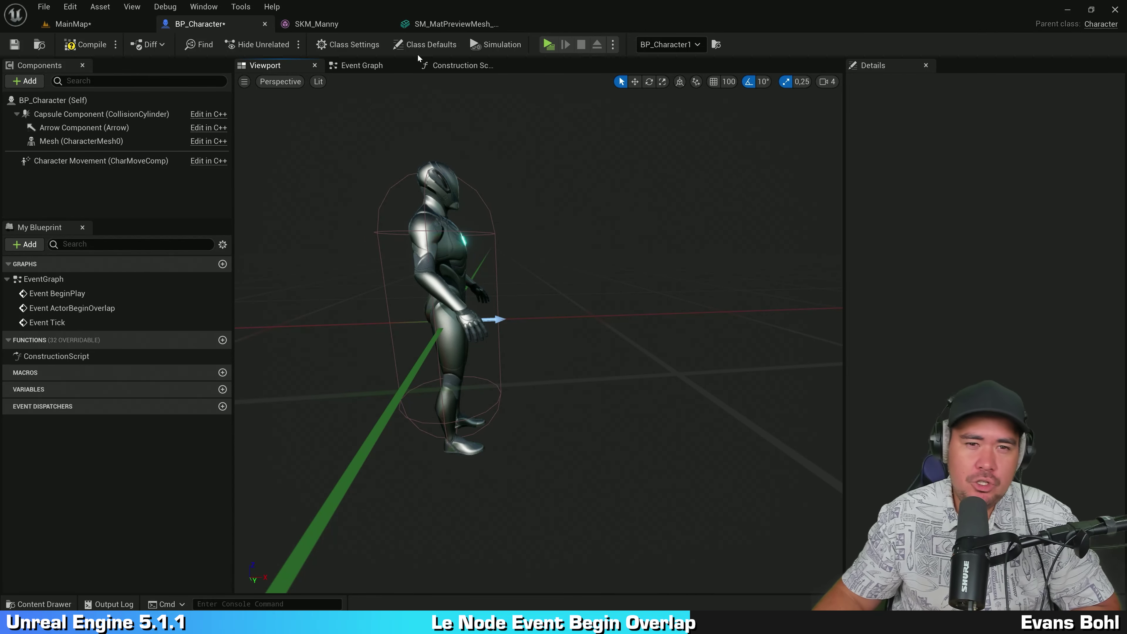
click(368, 64)
right_drag(497, 244, 542, 253)
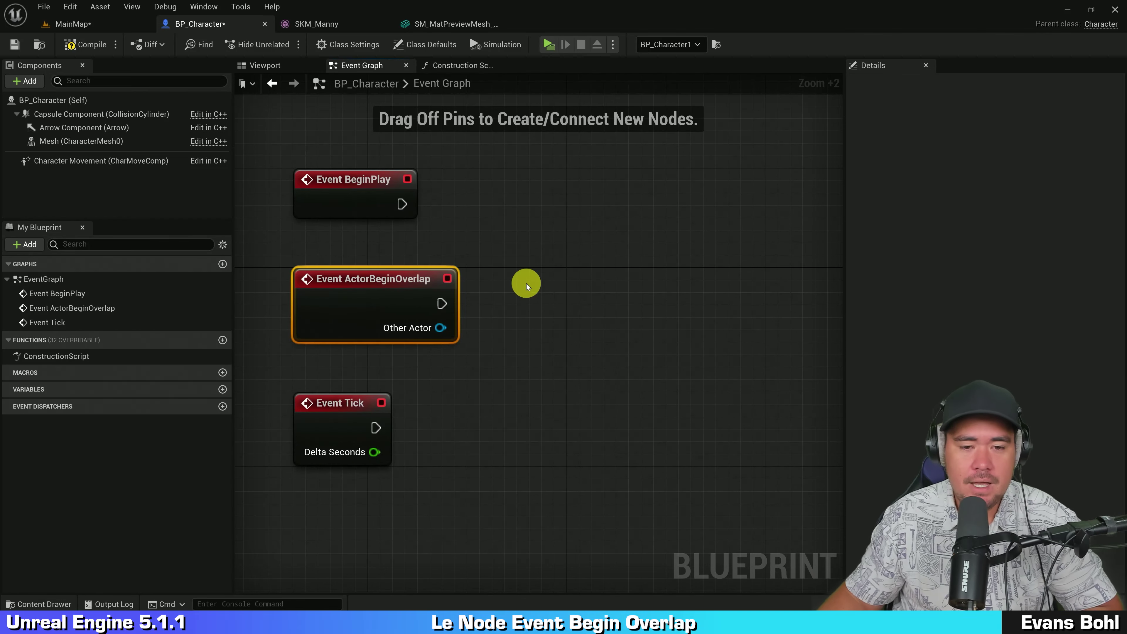
Nudge Event ActorBeginOverlap and Event Tick into alignment under Event BeginPlay
click(527, 284)
drag(379, 298, 376, 286)
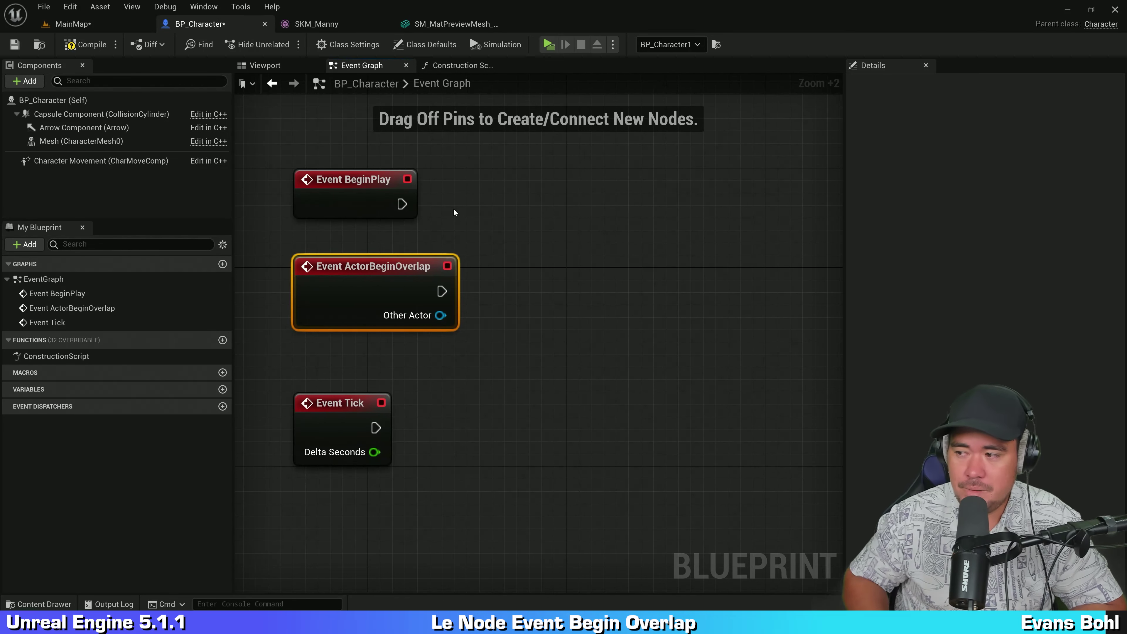
click(562, 178)
right_drag(549, 328, 540, 252)
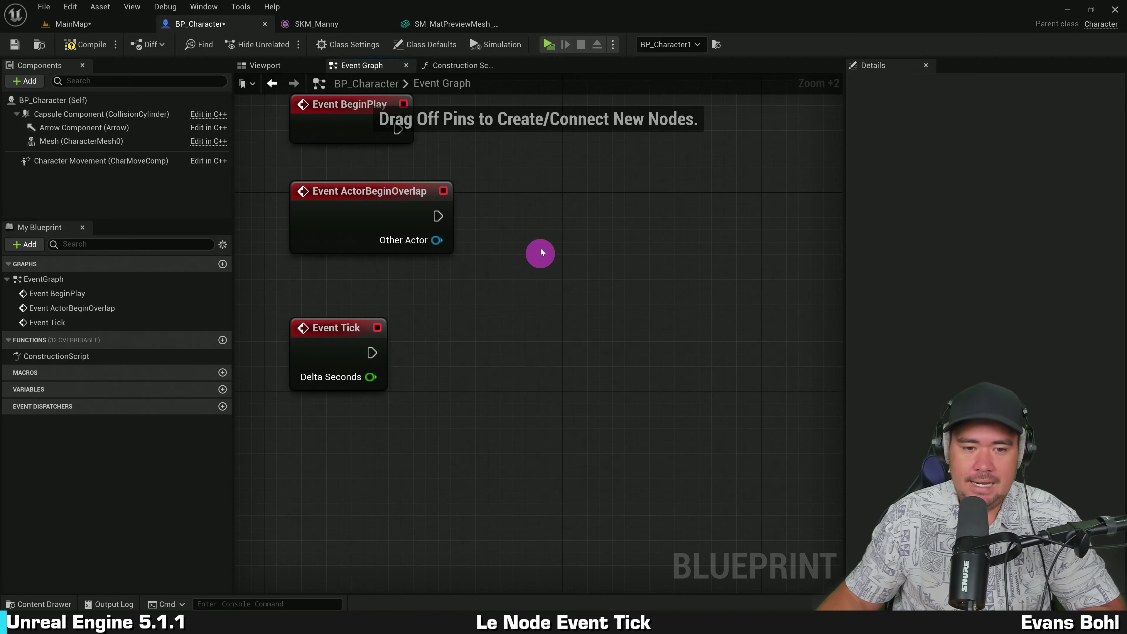
drag(332, 340, 327, 328)
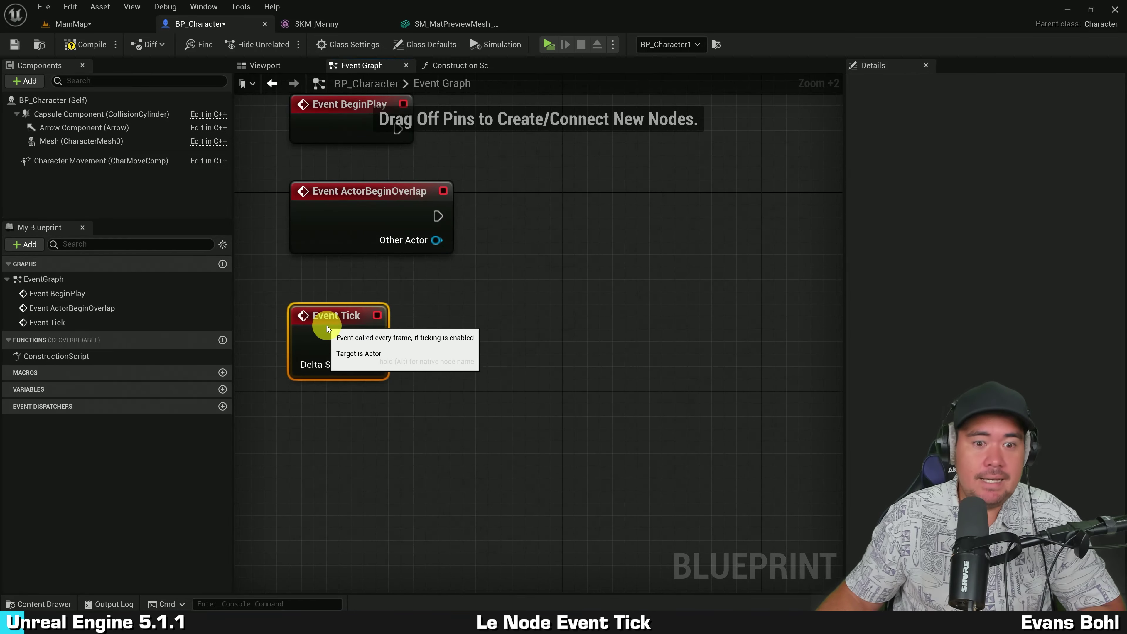
right_drag(440, 288, 437, 319)
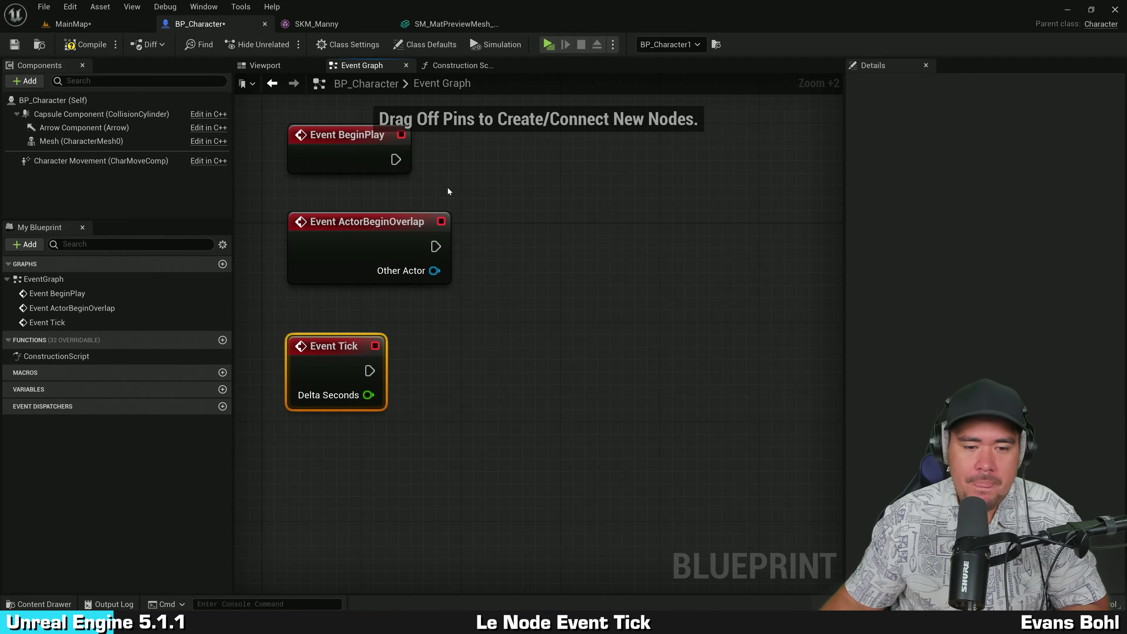
mouse_move(342, 372)
mouse_down()
mouse_move(314, 372)
mouse_move(453, 428)
mouse_move(470, 377)
mouse_up()
Pull a wire from Event Tick's execution output to list executable actions
click(470, 300)
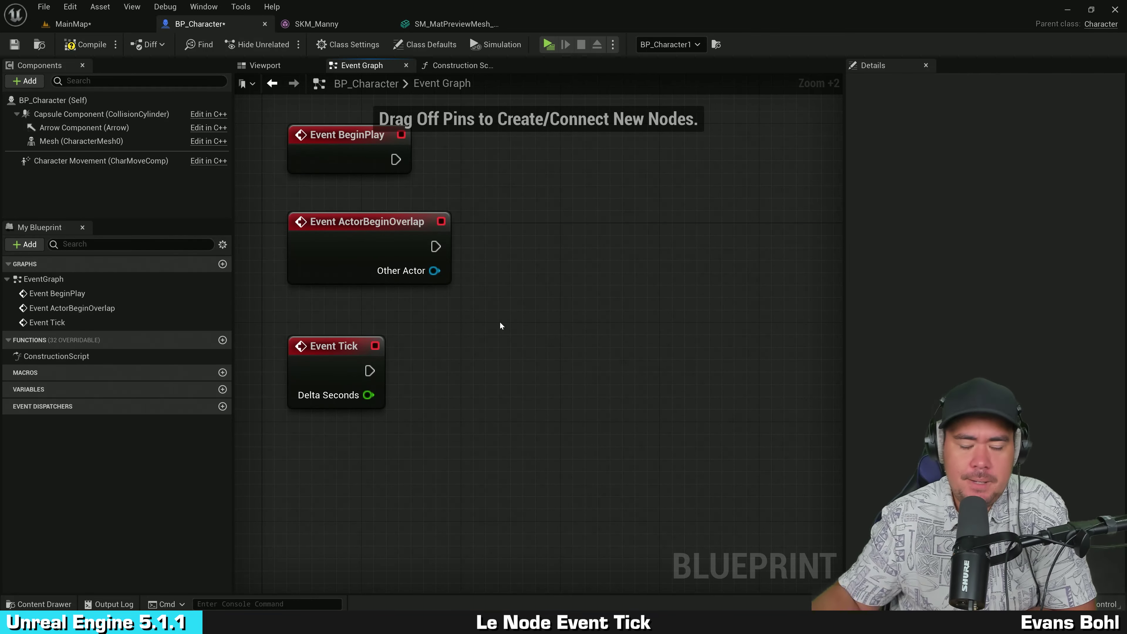
mouse_move(370, 370)
mouse_down()
mouse_move(449, 350)
mouse_move(481, 393)
mouse_up()
click(450, 316)
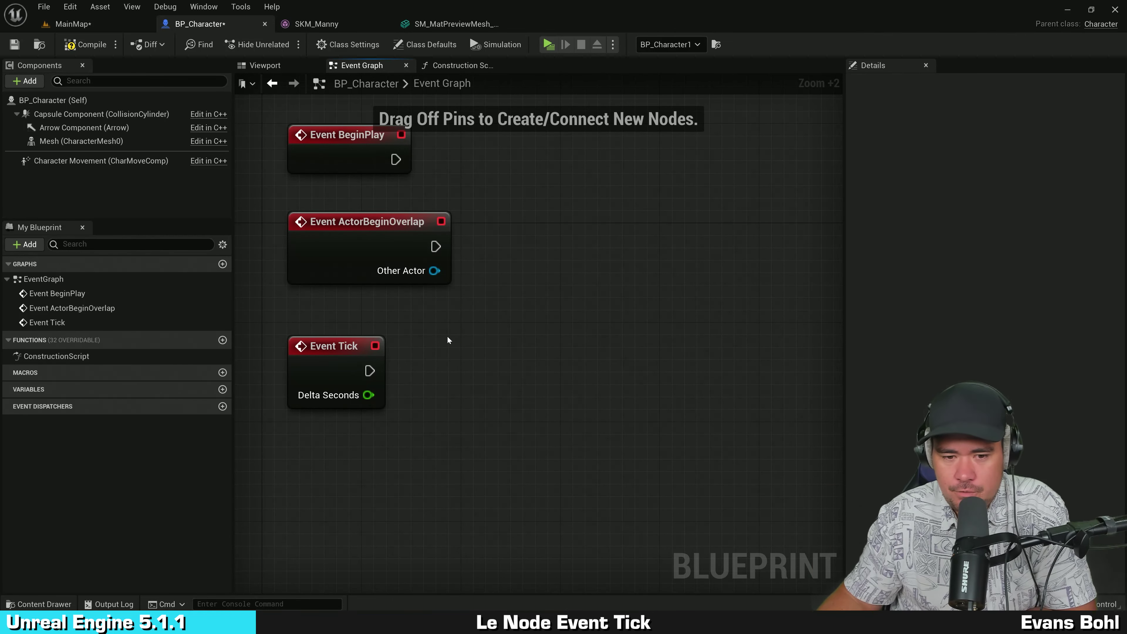
drag(376, 372, 516, 332)
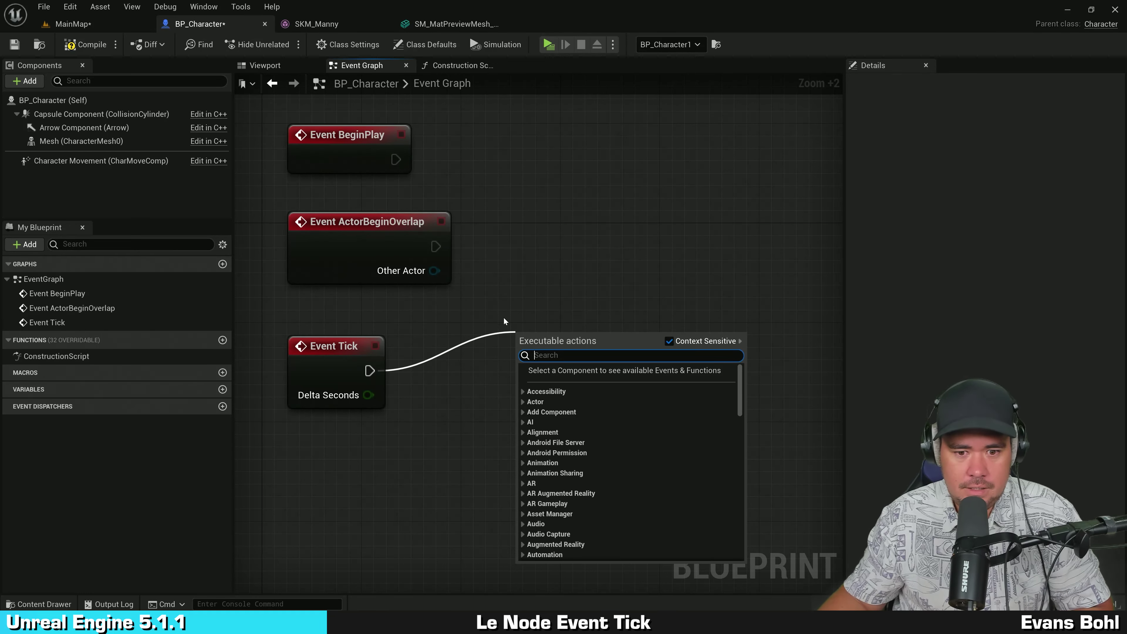
Add a Print String node (Hello) driven by Event Tick's execution output
click(460, 313)
drag(369, 370, 521, 355)
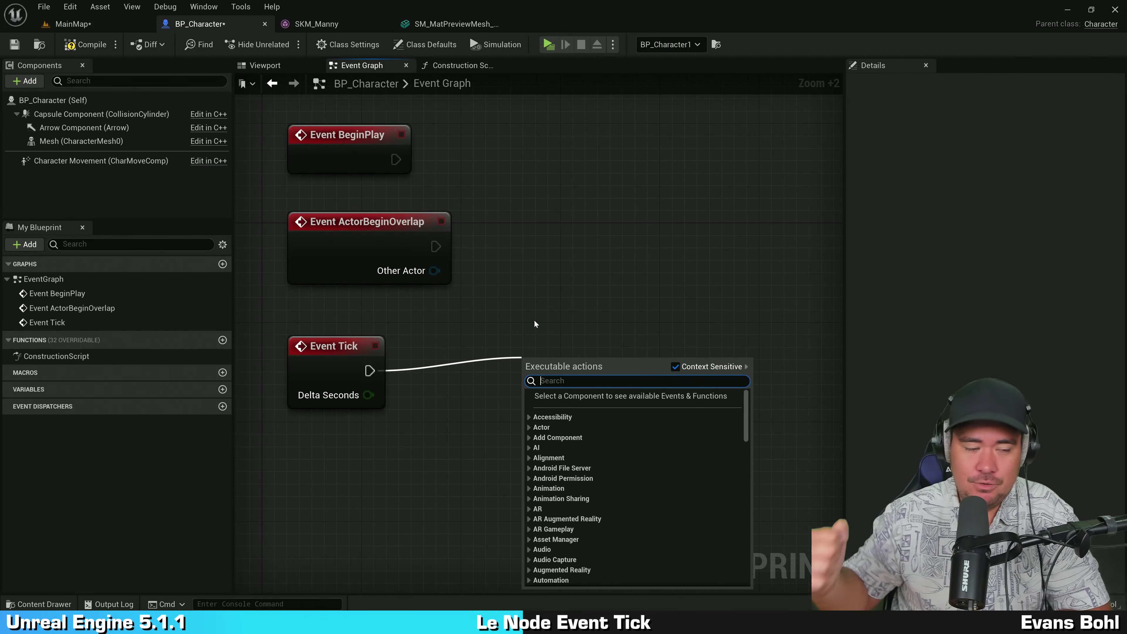
click(572, 243)
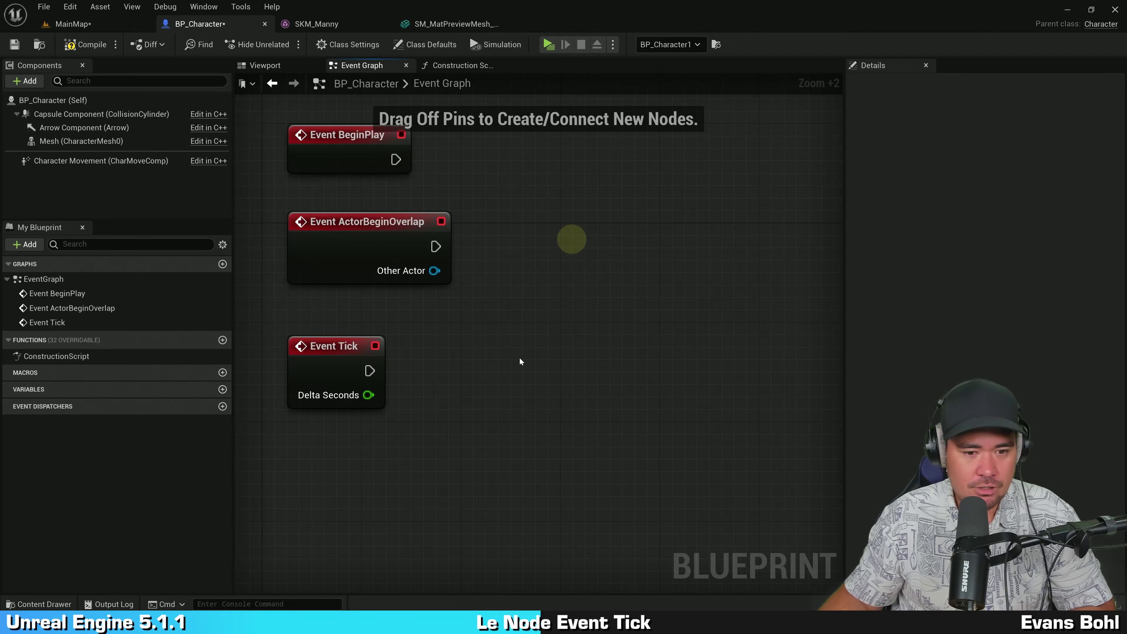
right_drag(521, 333, 521, 289)
scroll(458, 302, up, 3)
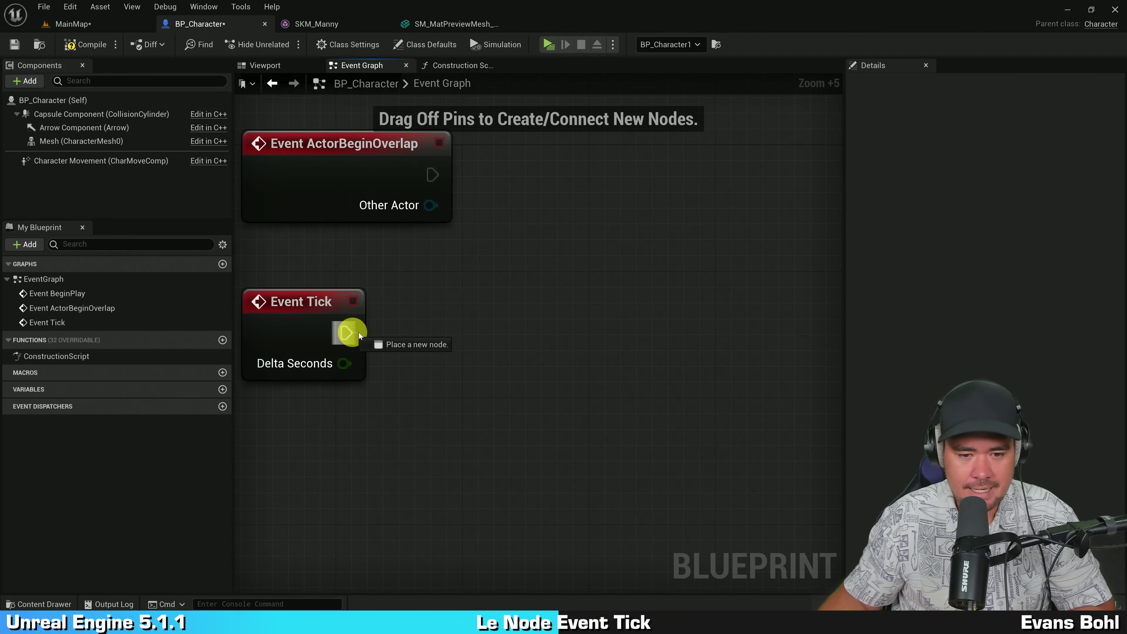
drag(346, 333, 429, 330)
text(print s)
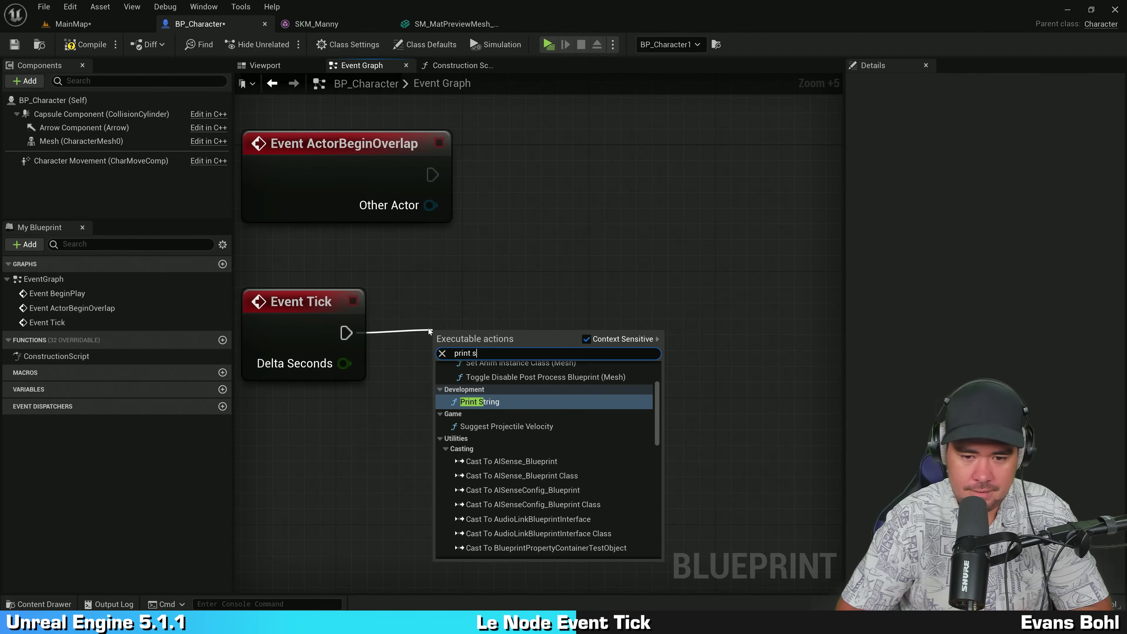
text(tring)
key(Return)
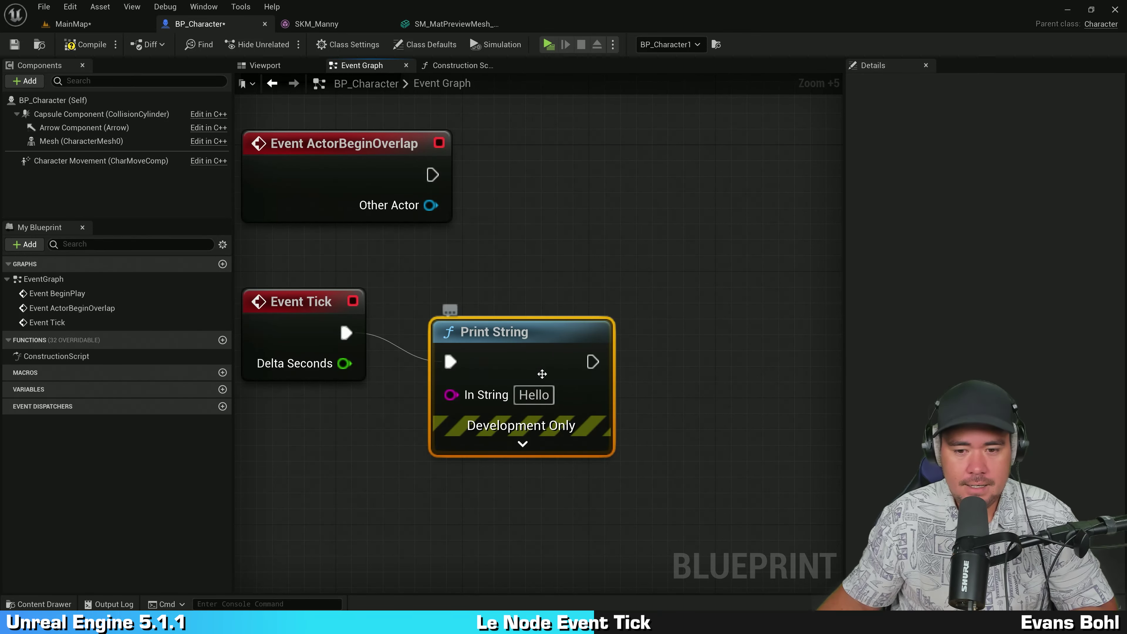
right_drag(453, 266, 528, 243)
drag(360, 381, 566, 288)
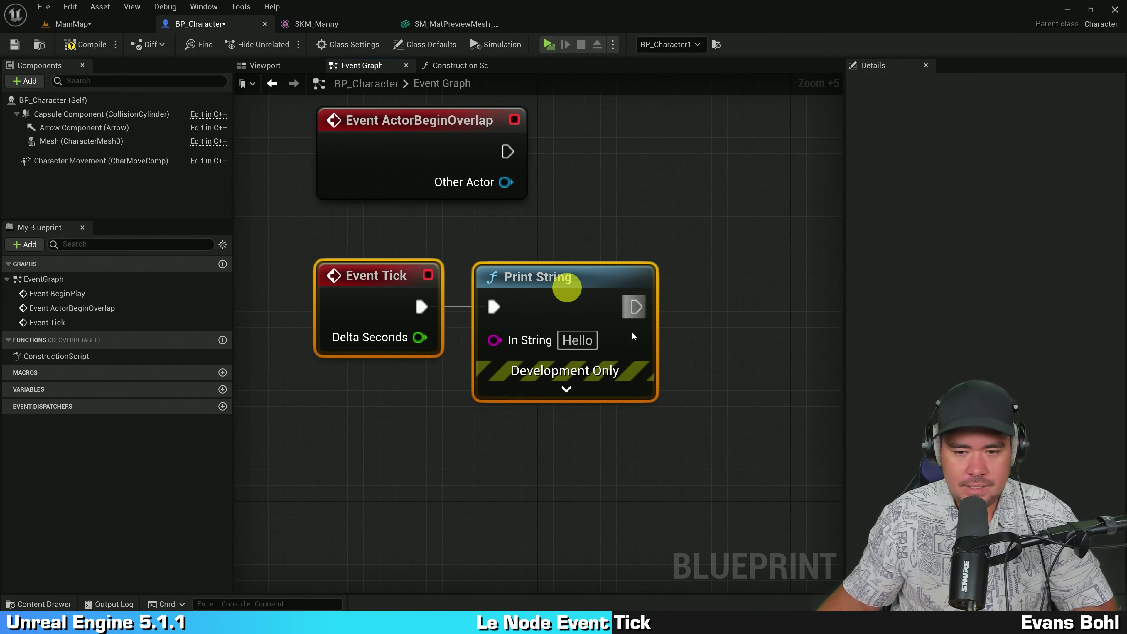
click(714, 289)
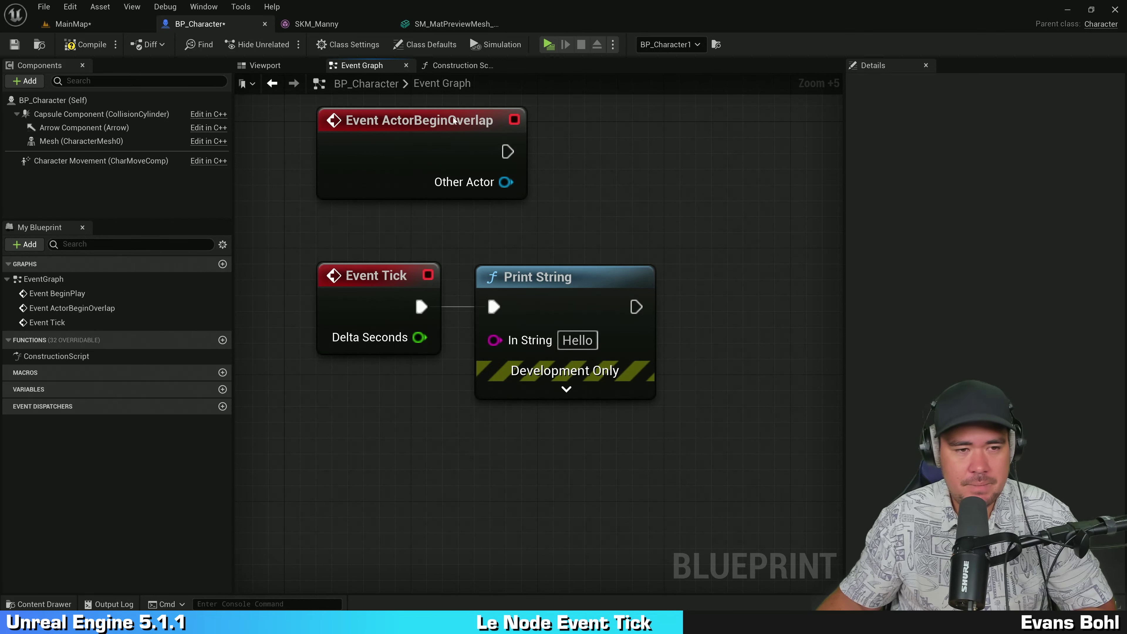
Compile BP_Character, then play the game to see Hello printed every frame, then stop the play session
click(86, 45)
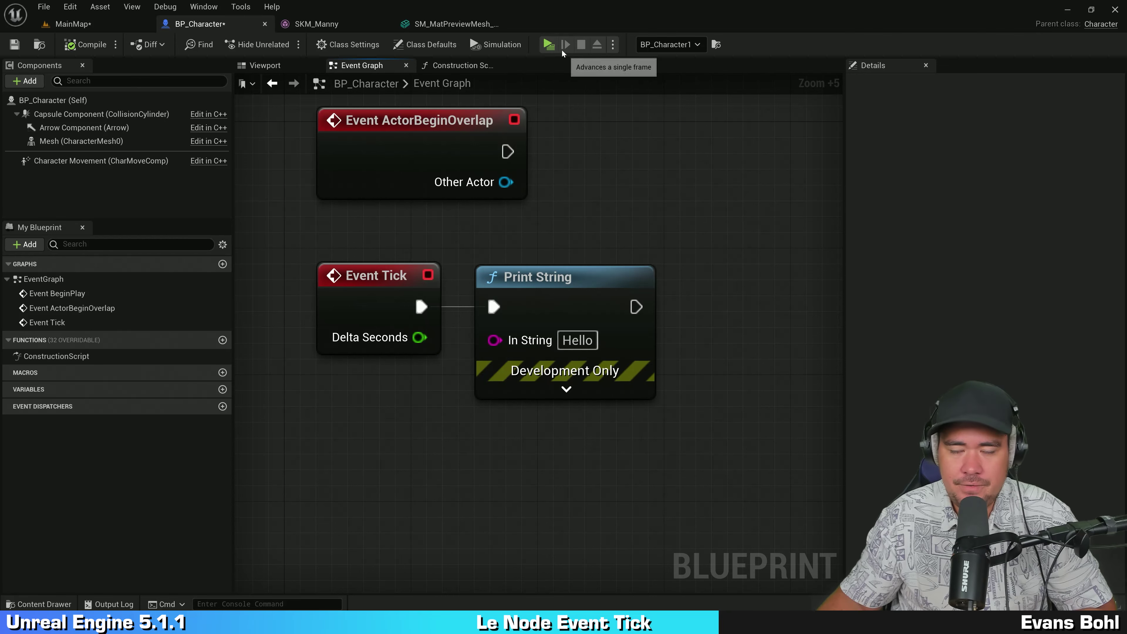
click(549, 44)
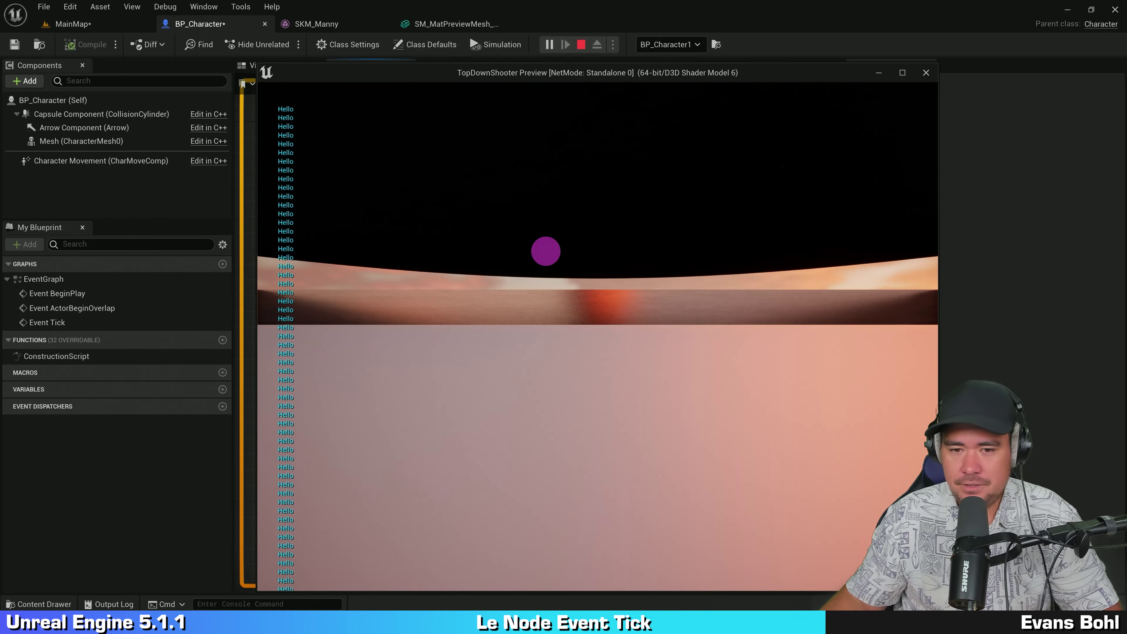
key(Escape)
click(558, 290)
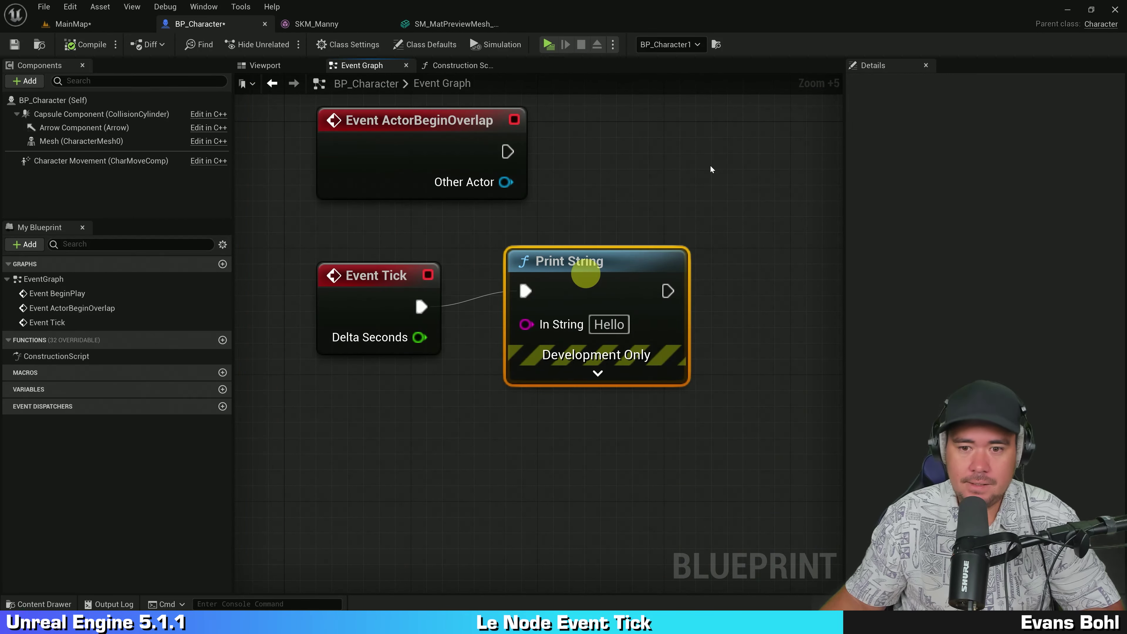
right_drag(709, 165, 663, 254)
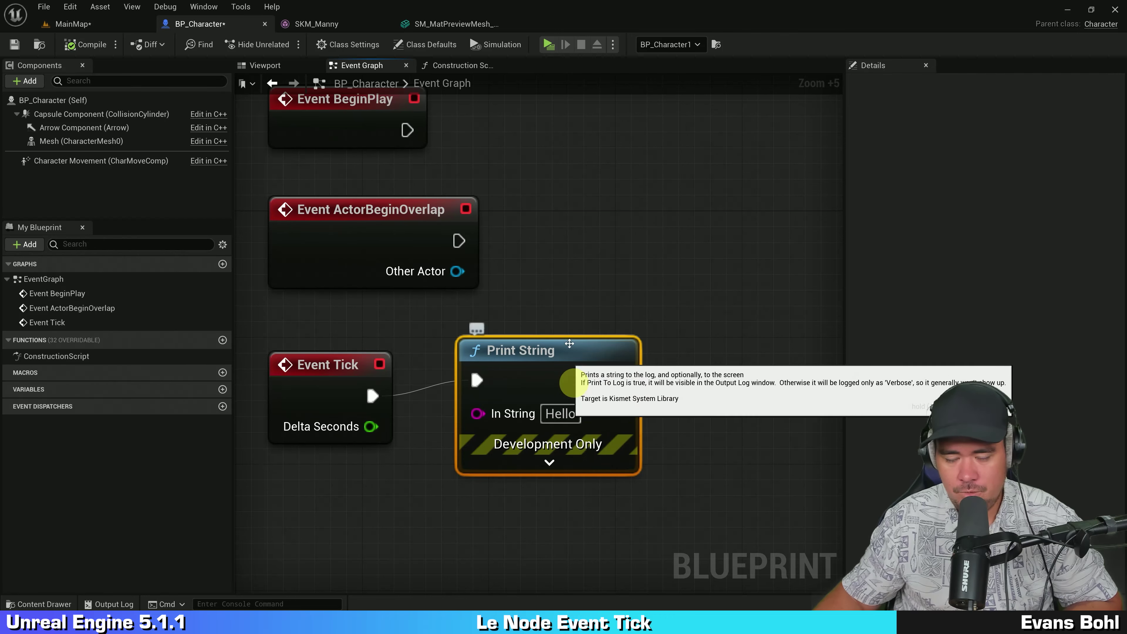
drag(514, 365, 499, 380)
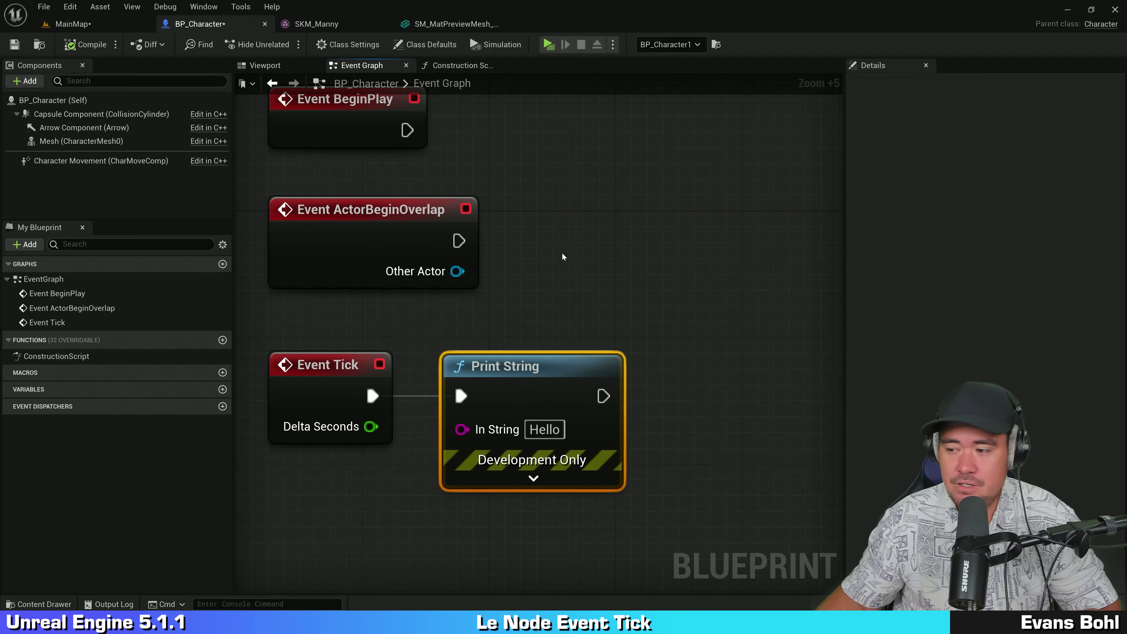
click(608, 215)
scroll(639, 236, down, 1)
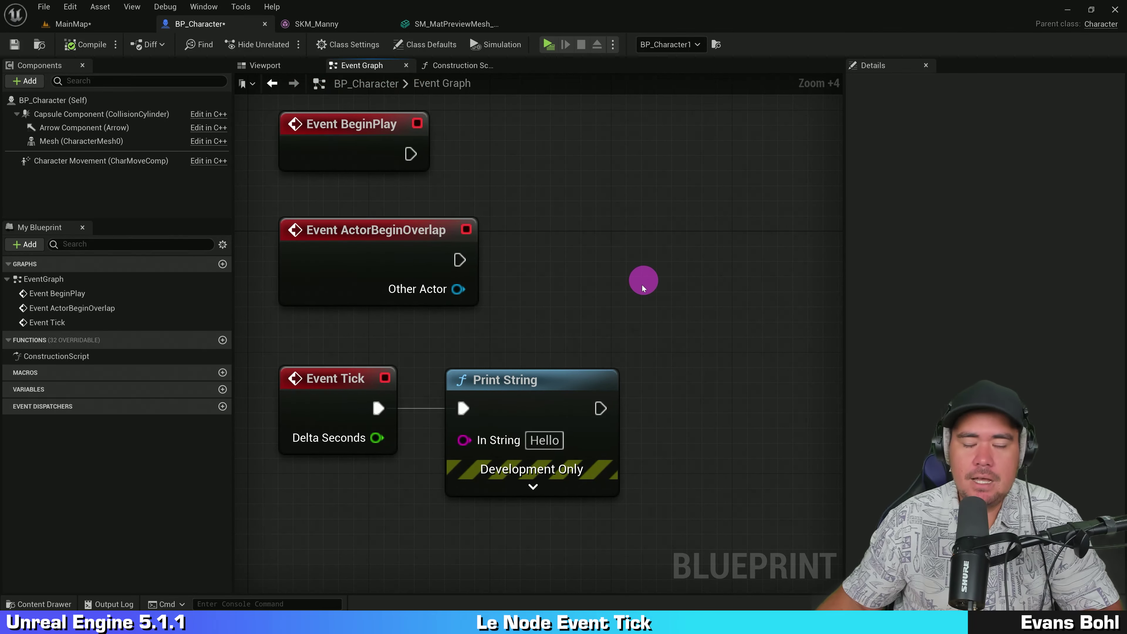
click(590, 449)
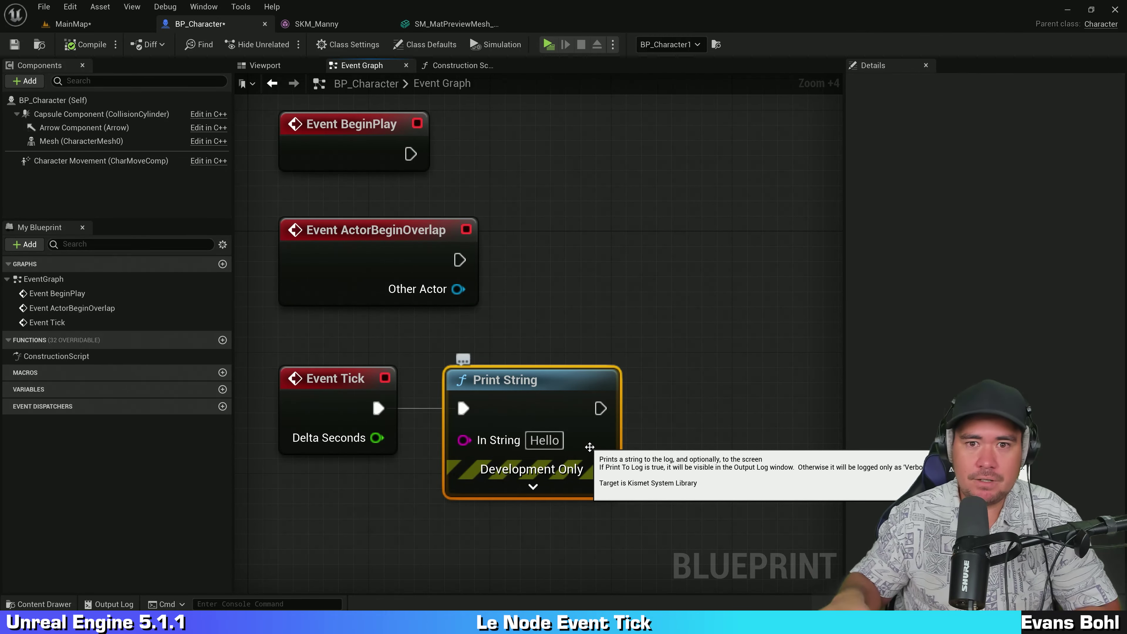
click(656, 268)
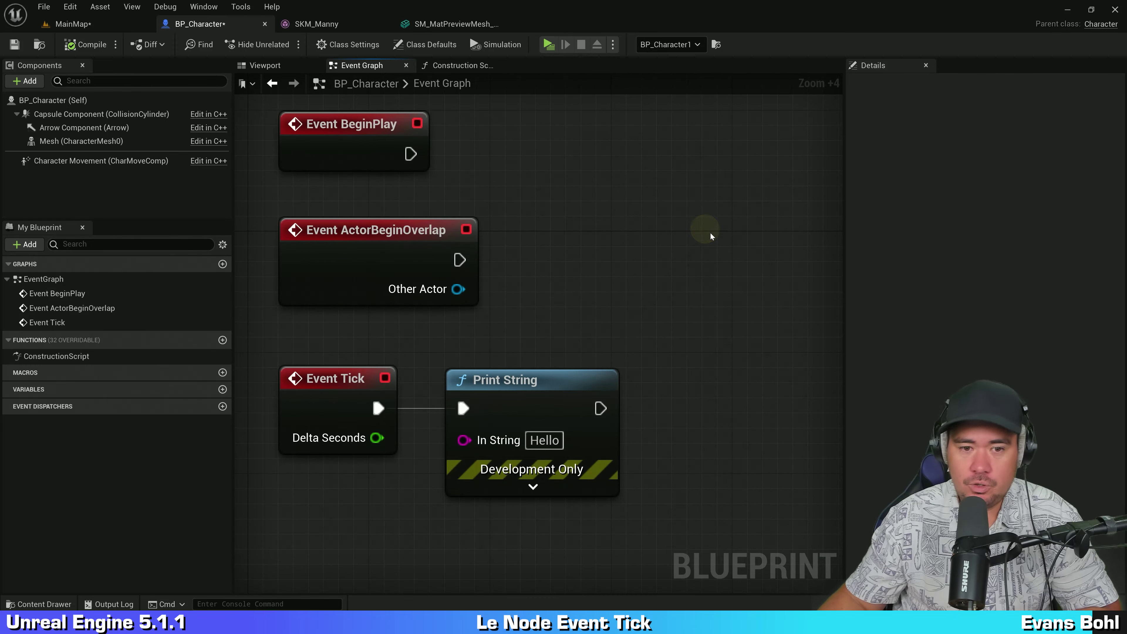
right_drag(705, 229, 707, 262)
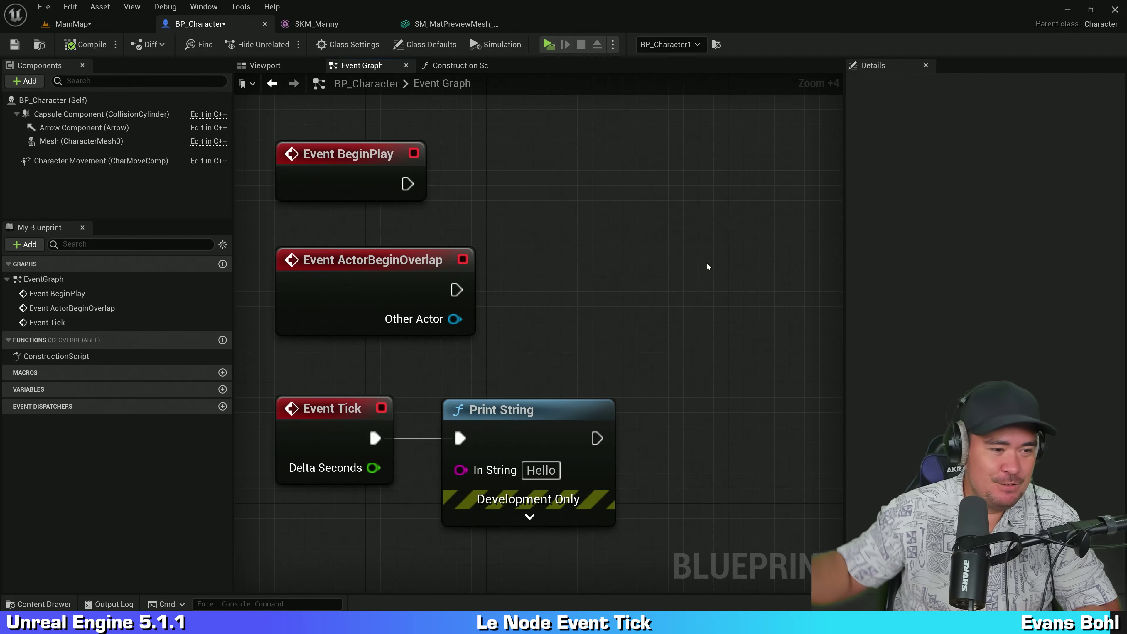
right_drag(693, 308, 744, 270)
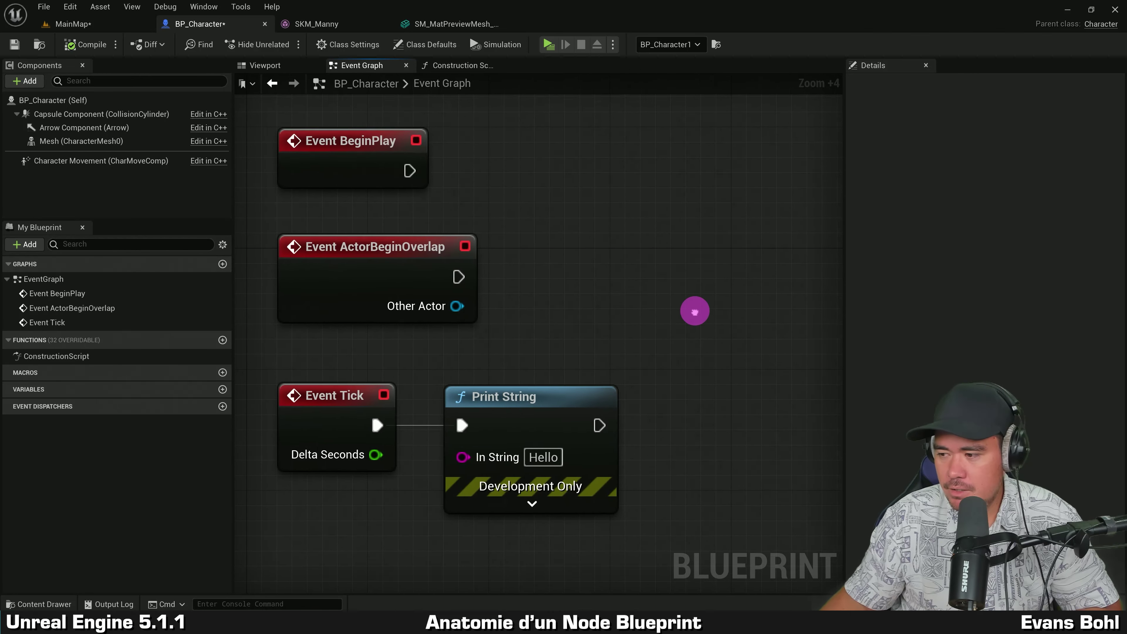
click(554, 428)
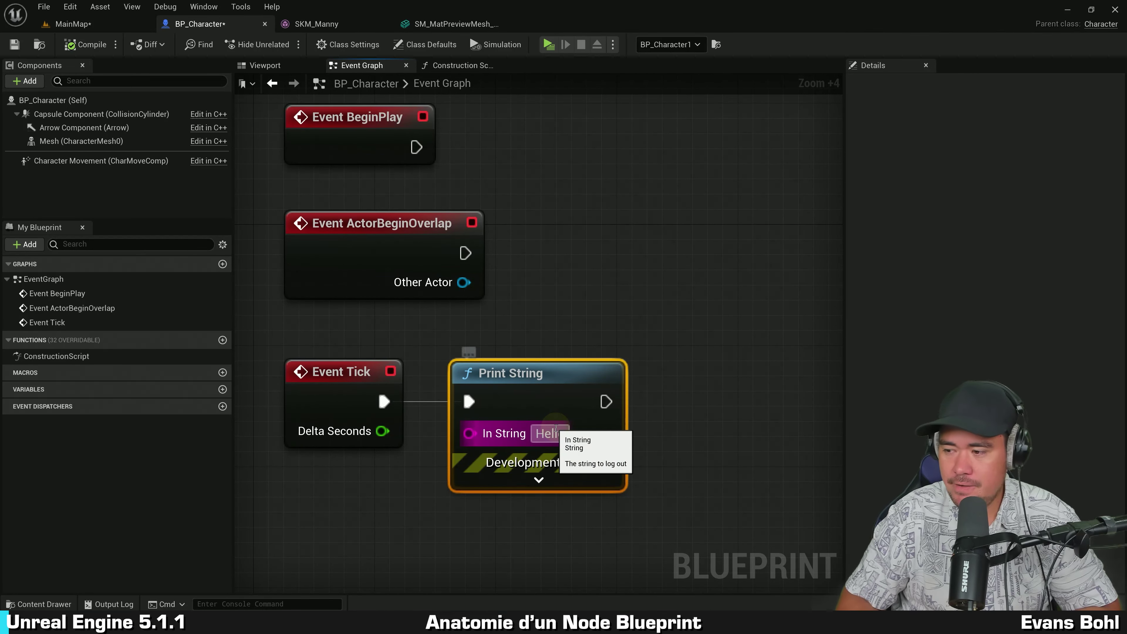
Delete the Hello Print String node and move the three event nodes aside to clear space
key(Delete)
right_drag(576, 307, 558, 404)
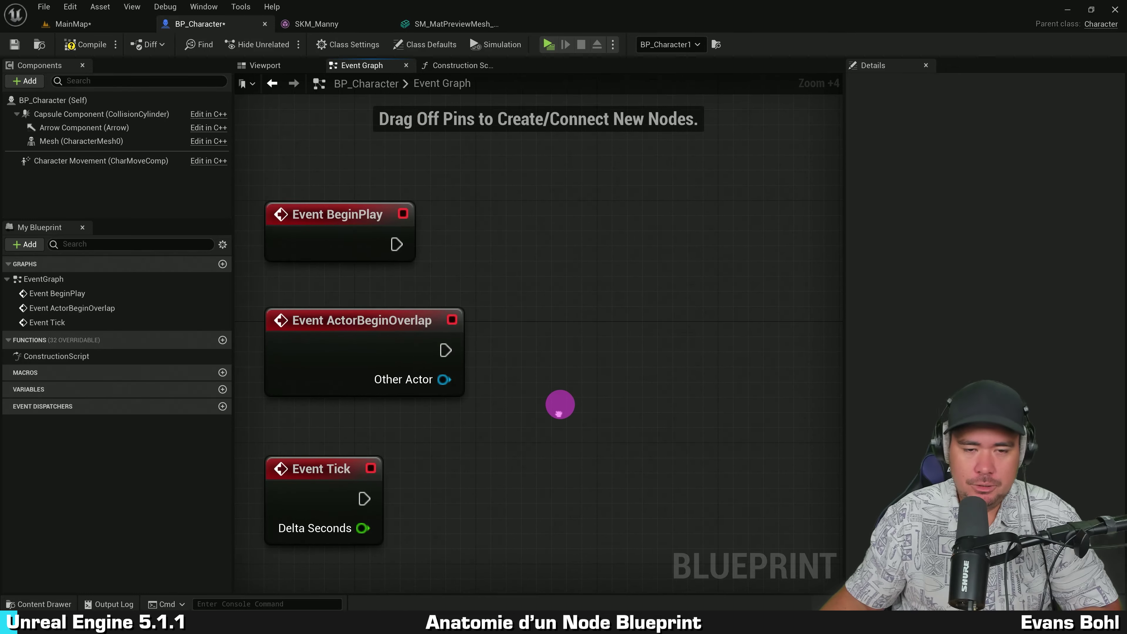
drag(534, 199, 302, 530)
right_drag(449, 496, 462, 479)
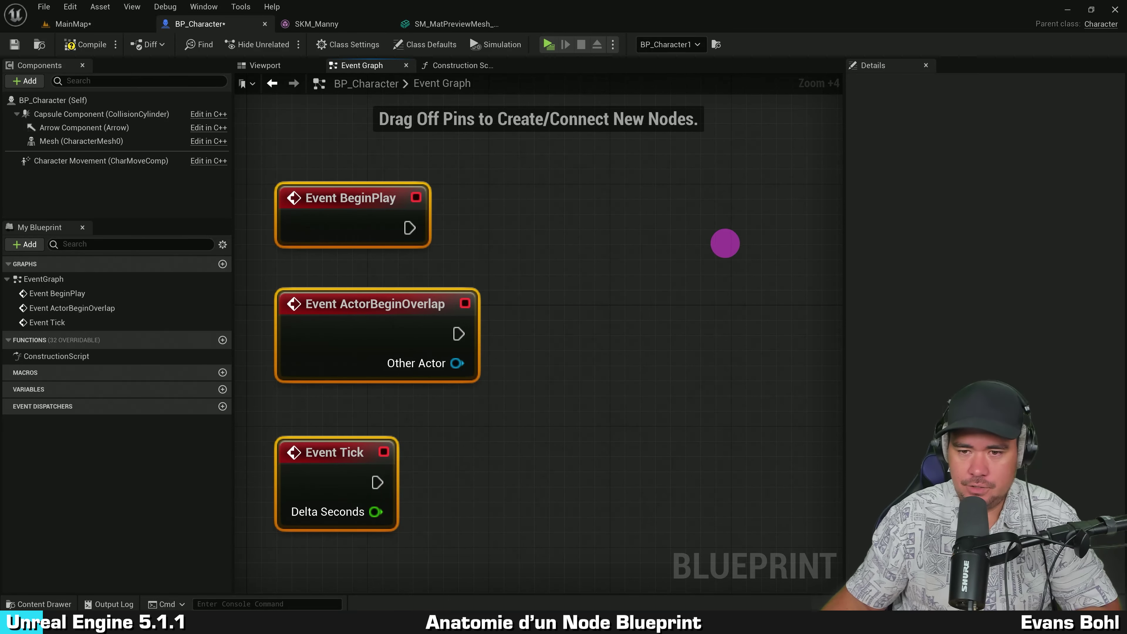
right_drag(703, 248, 478, 303)
Search the actions list in empty graph space for 'set actor locatio'
right_click(443, 173)
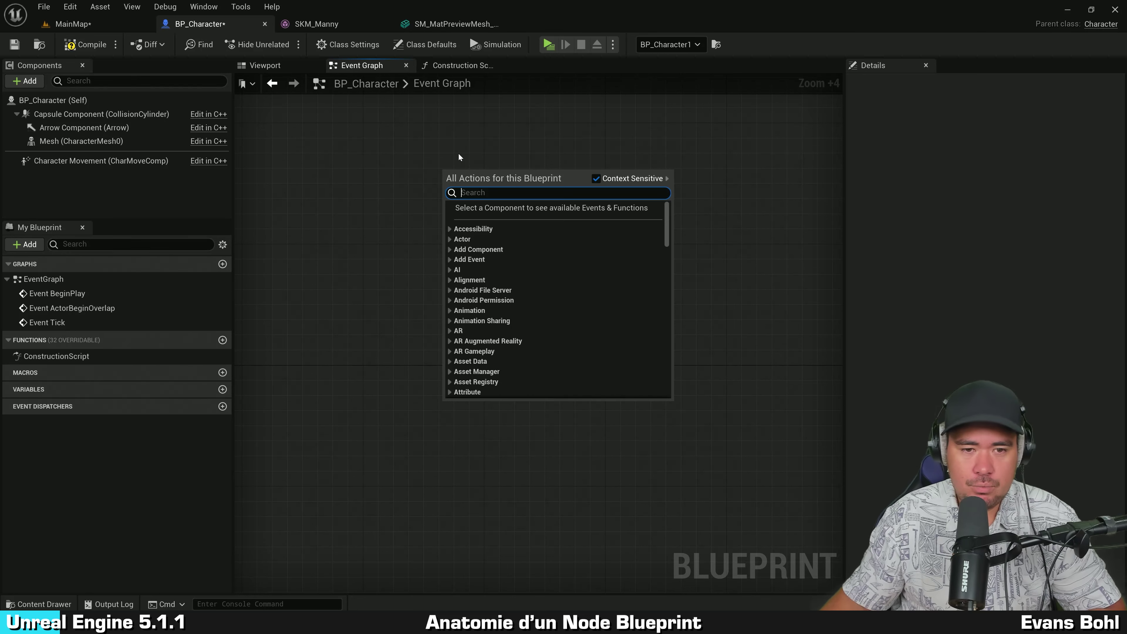
click(427, 154)
right_click(428, 195)
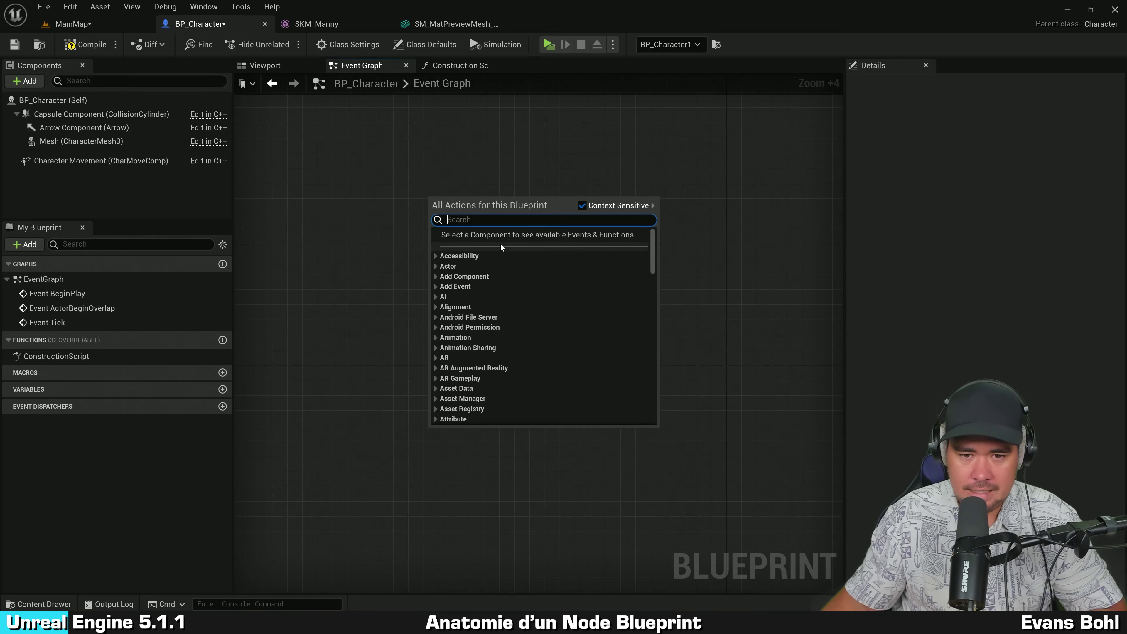
click(496, 221)
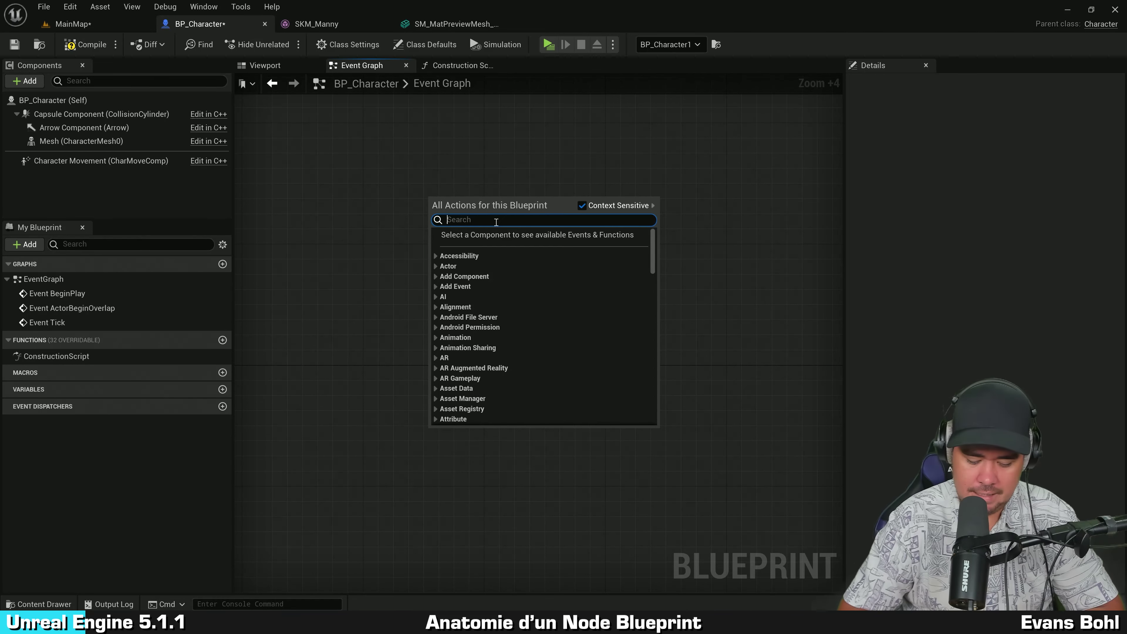
text(set actor lo)
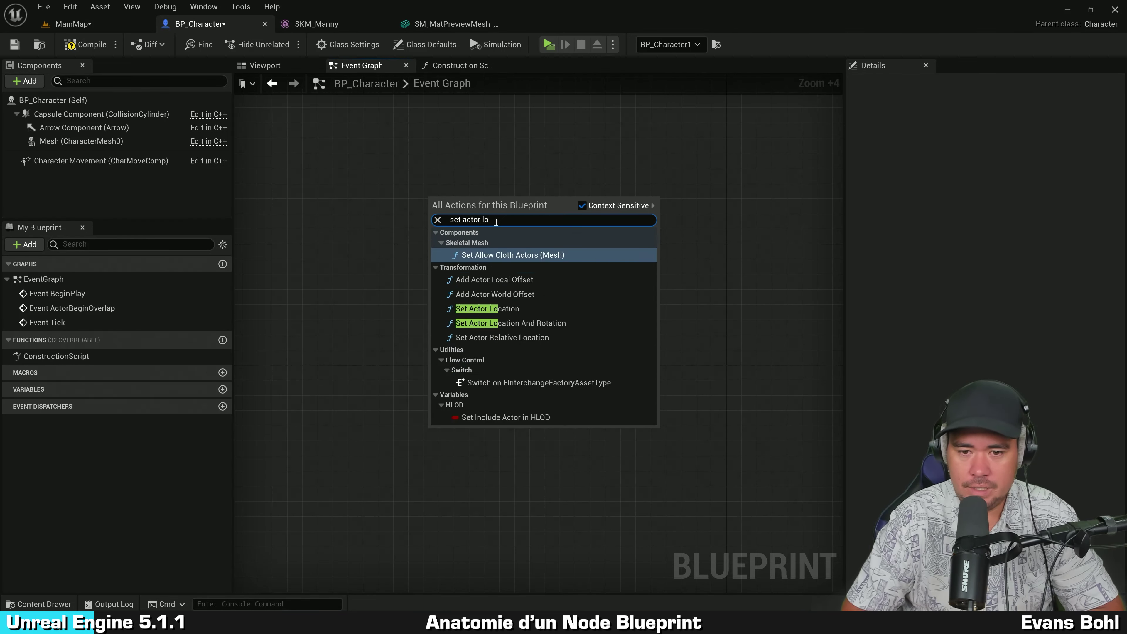
text(cation)
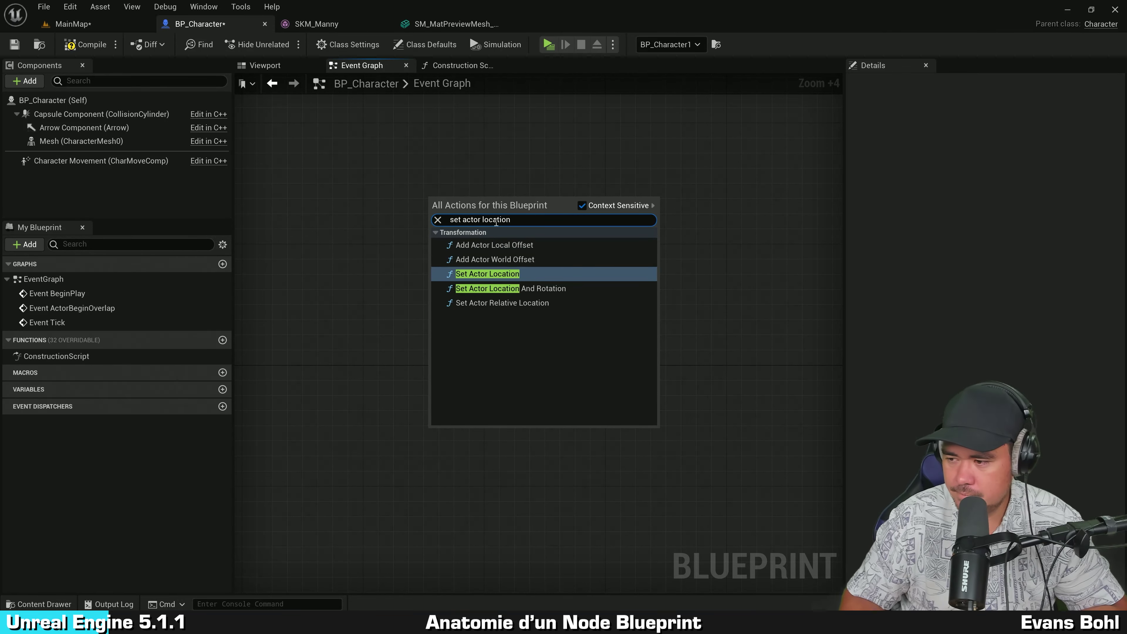
key(Return)
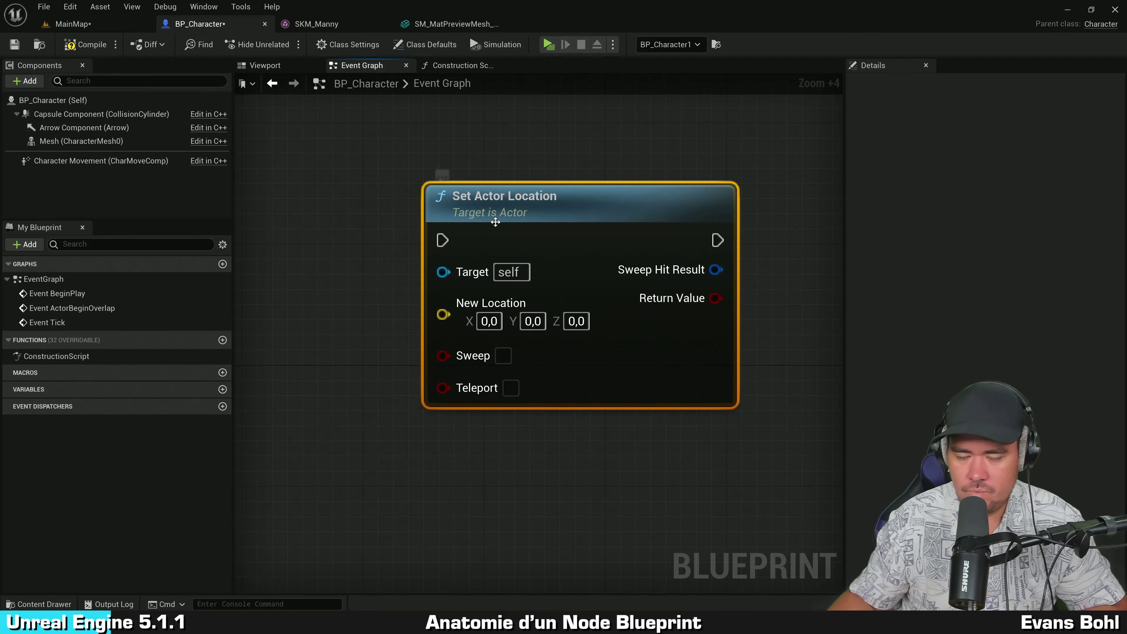
drag(558, 226, 482, 210)
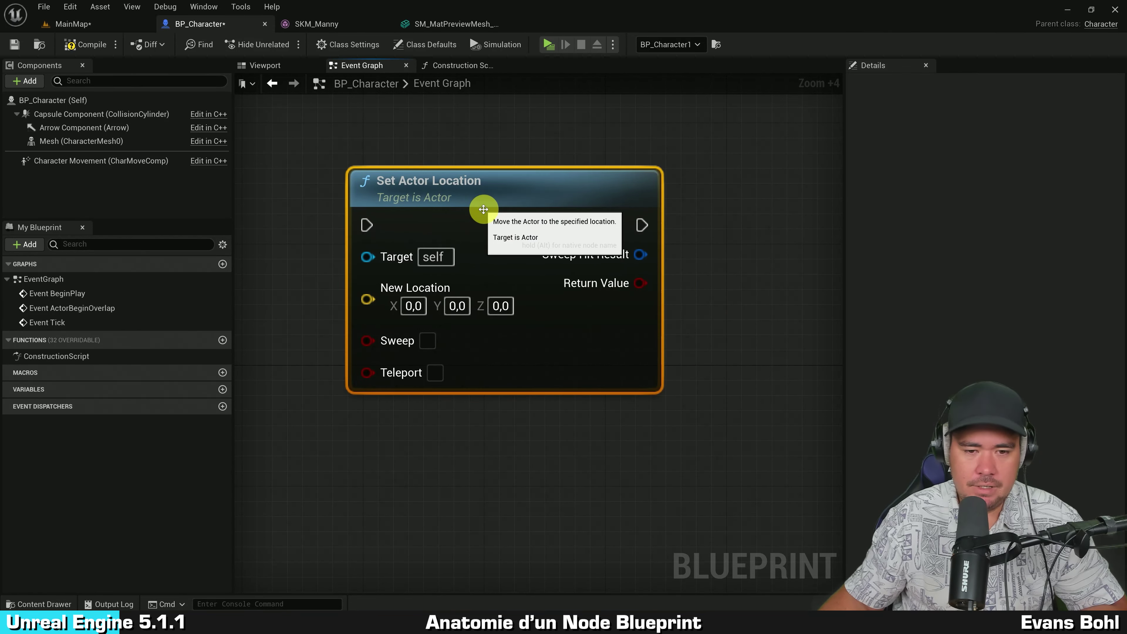
click(694, 228)
scroll(694, 231, up, 3)
right_drag(694, 231, 754, 234)
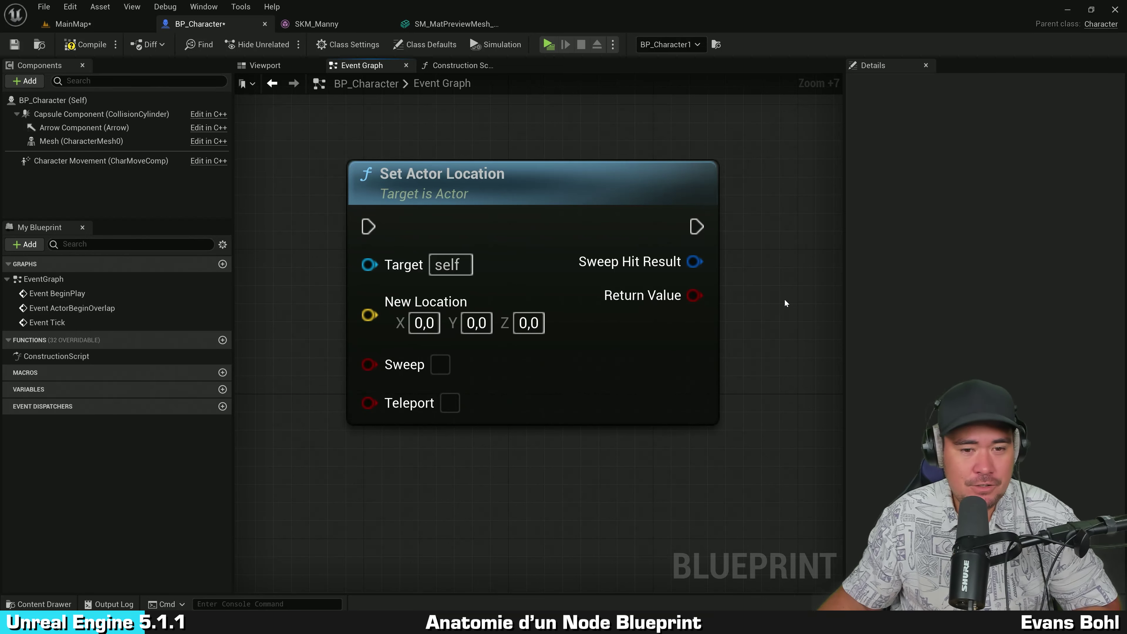
scroll(784, 301, down, 2)
right_drag(784, 303, 777, 284)
drag(533, 240, 525, 213)
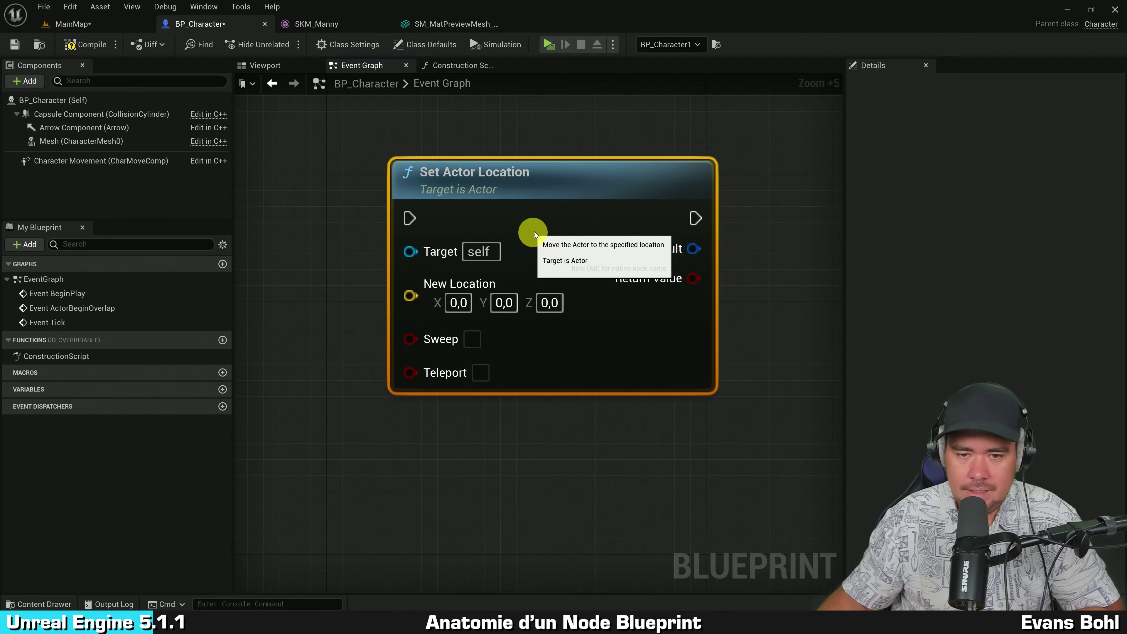
right_drag(721, 255, 665, 280)
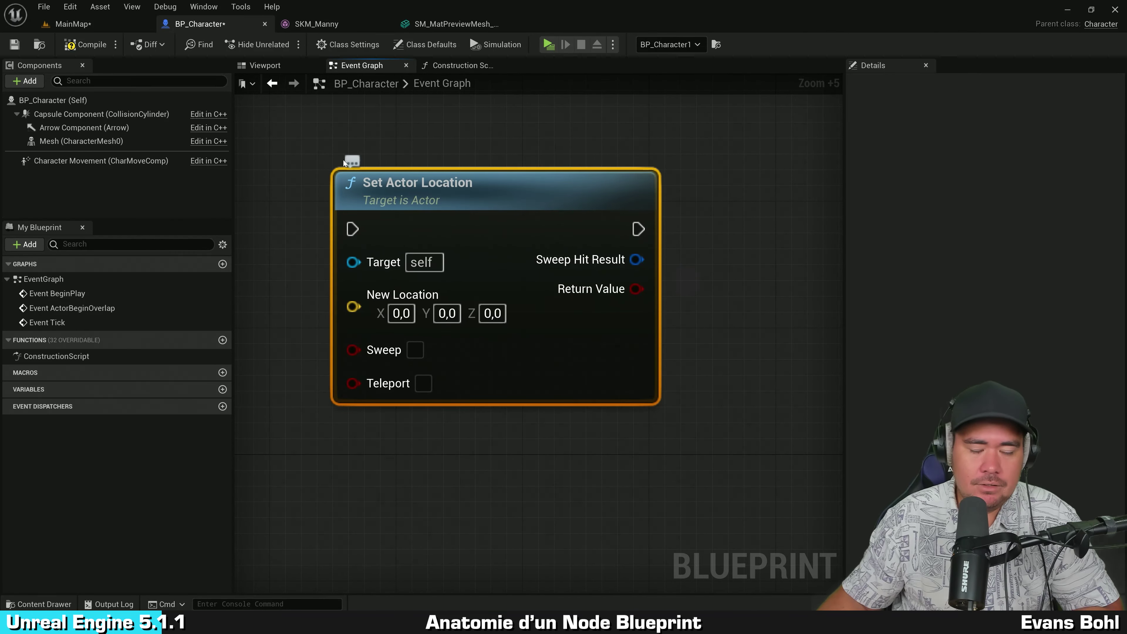
drag(359, 228, 270, 233)
click(295, 176)
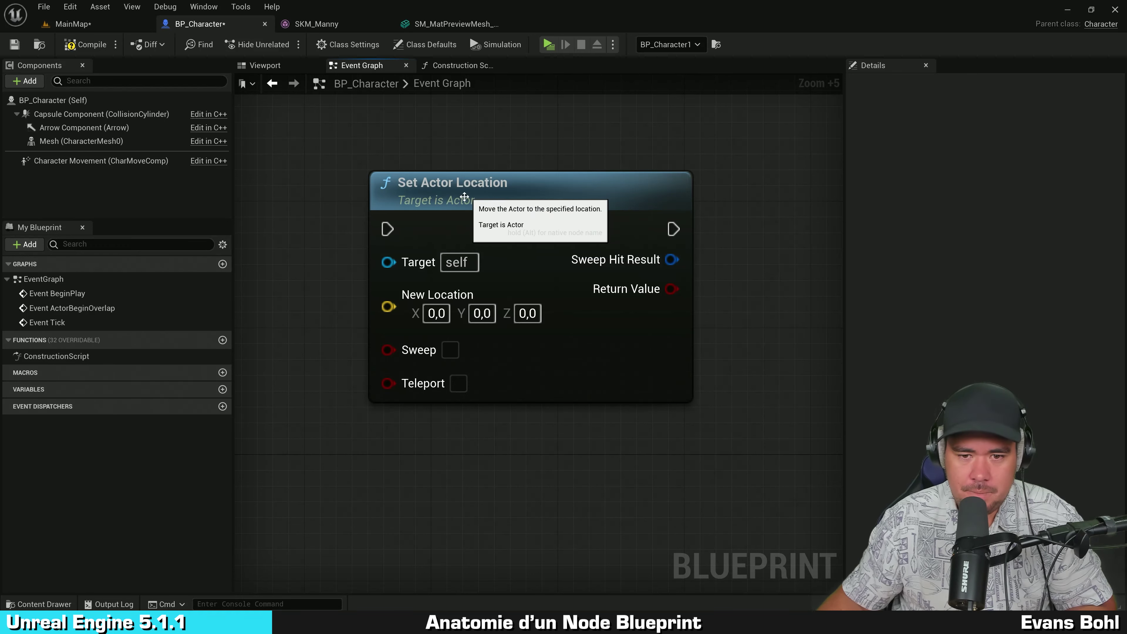
mouse_move(460, 198)
mouse_down()
mouse_move(459, 213)
mouse_move(441, 192)
mouse_up()
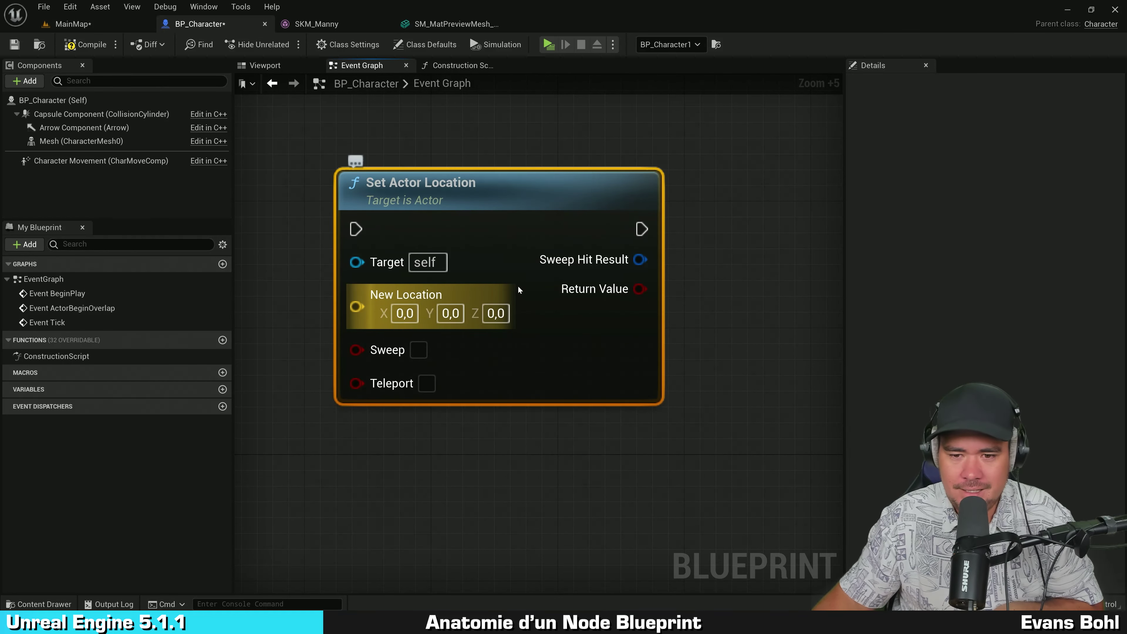
mouse_move(641, 228)
mouse_down()
mouse_move(794, 181)
mouse_move(791, 198)
mouse_up()
click(748, 155)
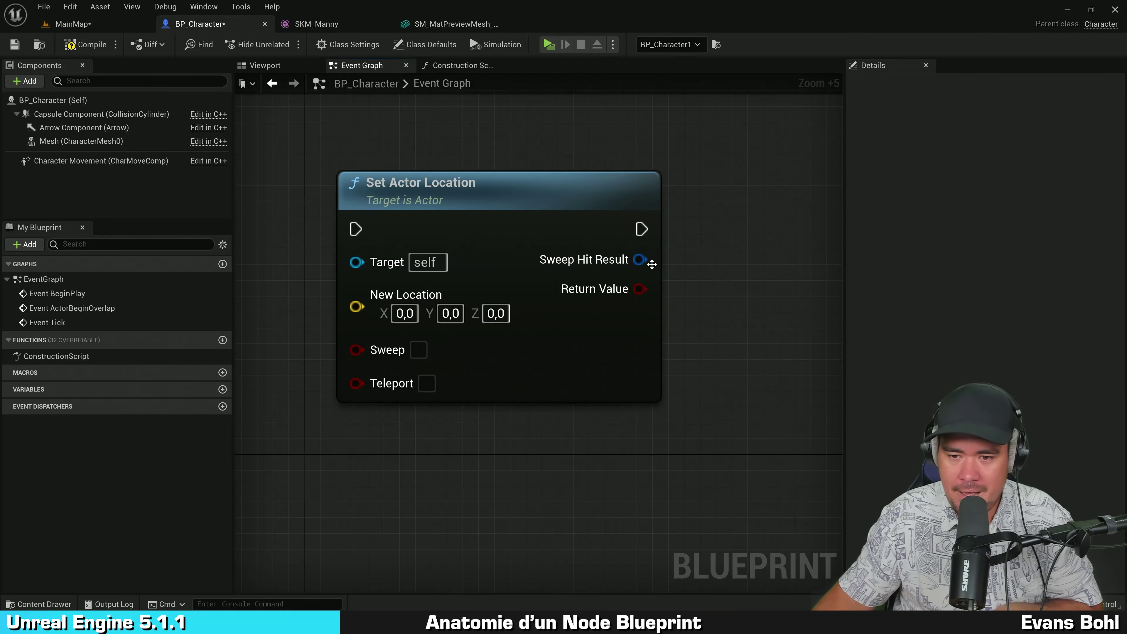
drag(642, 260, 727, 251)
drag(782, 280, 783, 281)
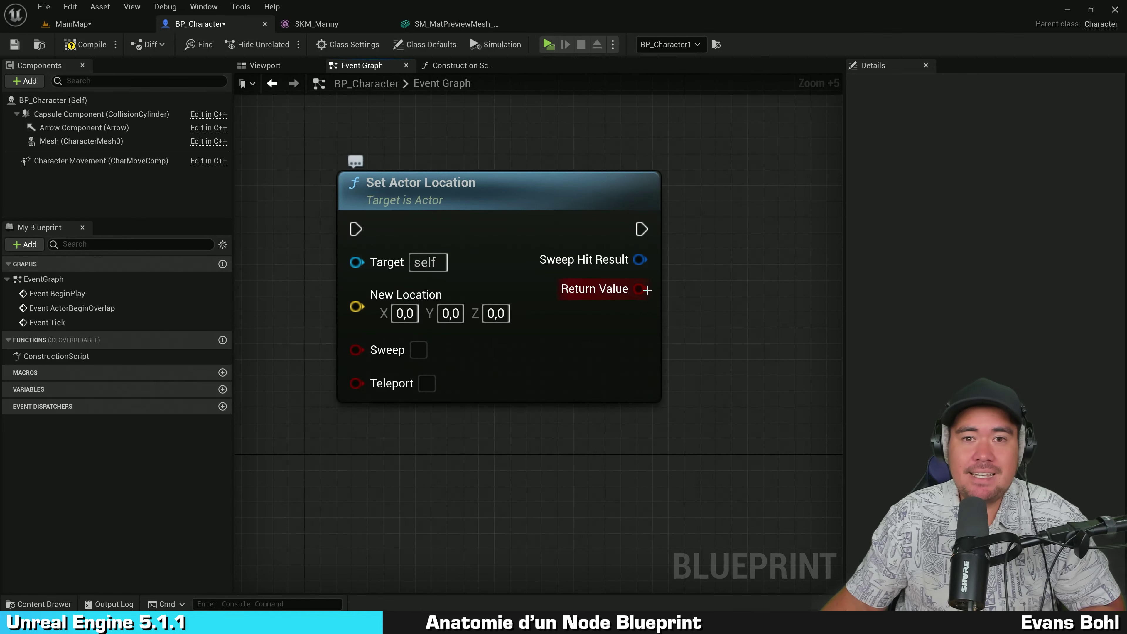
right_drag(714, 256, 746, 271)
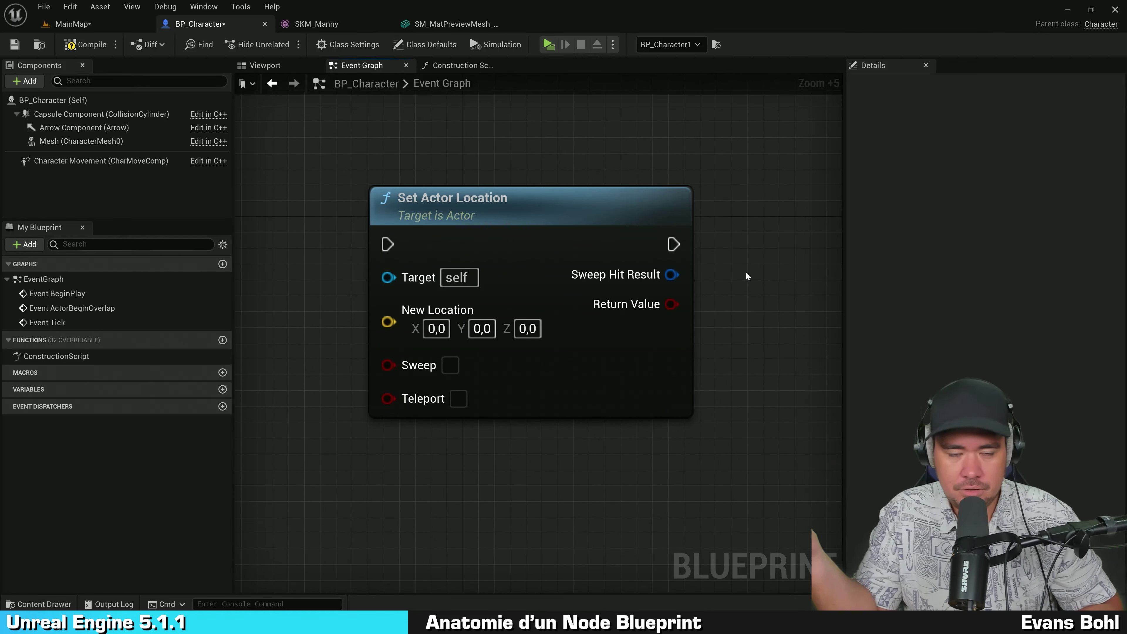
mouse_move(381, 261)
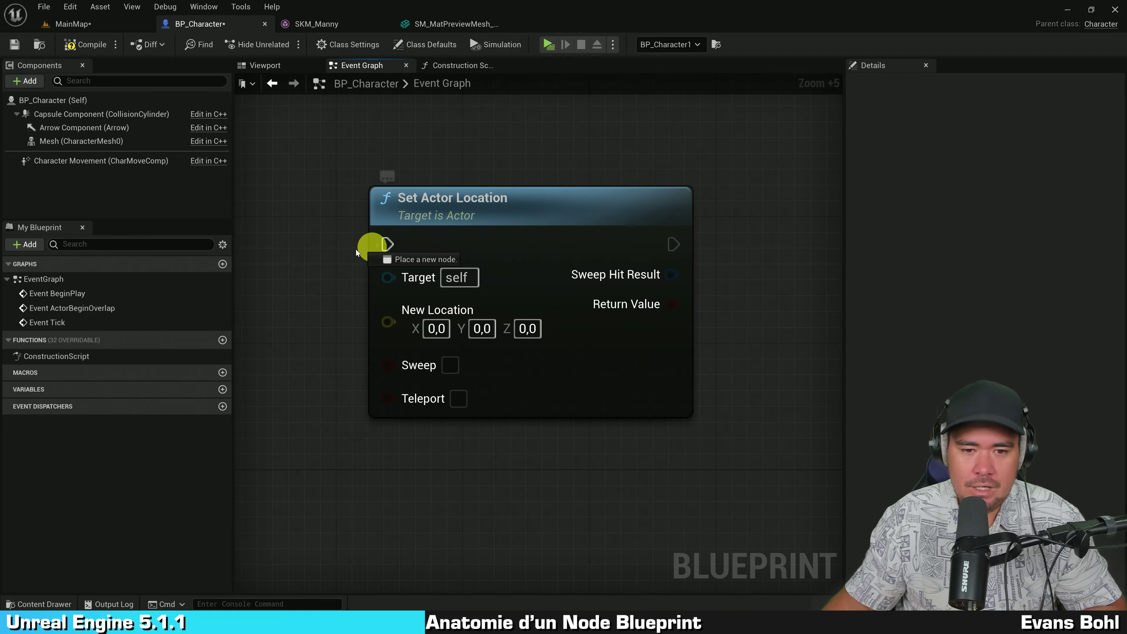
Cancel the pending wire and move Event BeginPlay beside Set Actor Location
drag(293, 264, 289, 266)
click(281, 226)
scroll(284, 232, down, 3)
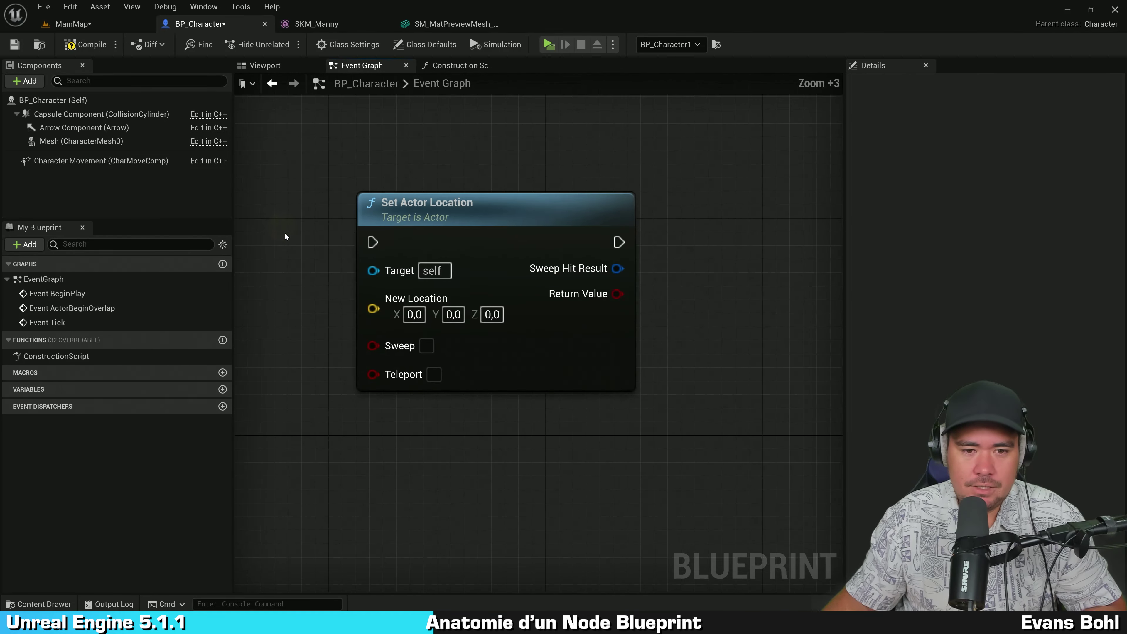
right_drag(292, 231, 462, 266)
drag(339, 327, 469, 217)
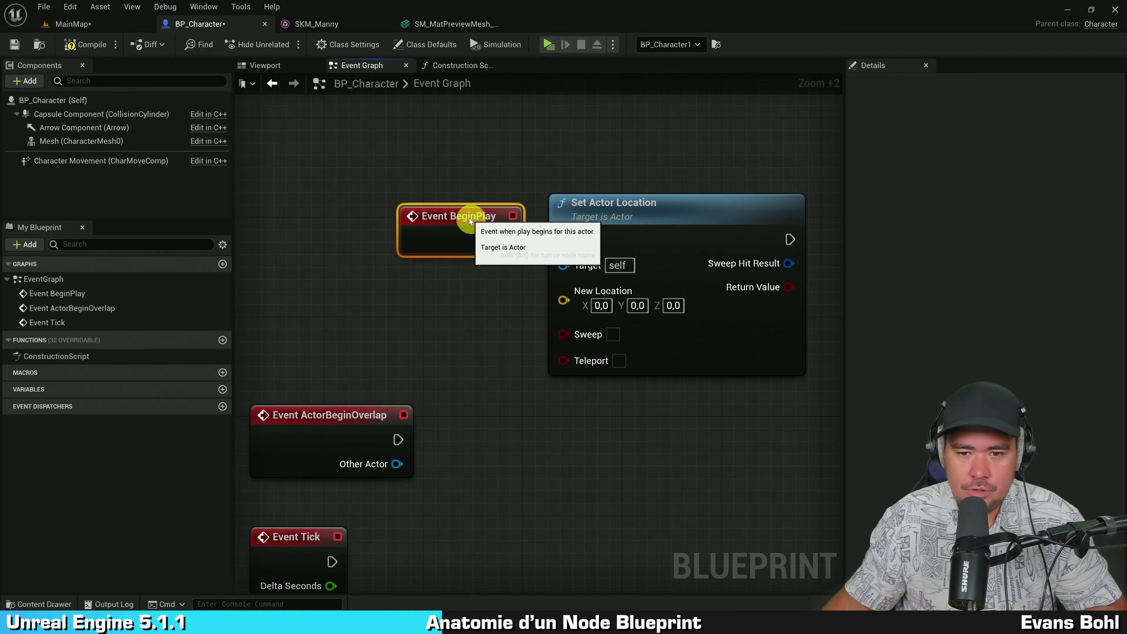
mouse_move(496, 284)
right_down()
mouse_move(355, 267)
mouse_move(377, 269)
right_up()
scroll(355, 263, up, 2)
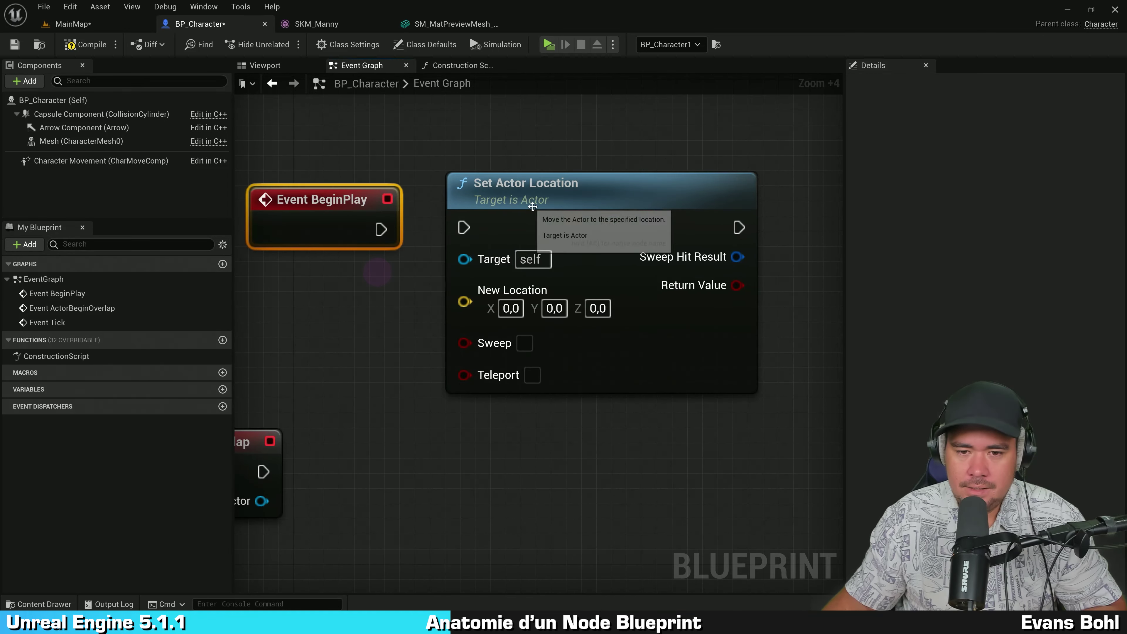
Wire Event BeginPlay's exec output to Set Actor Location, then break that link
click(537, 217)
drag(381, 229, 464, 242)
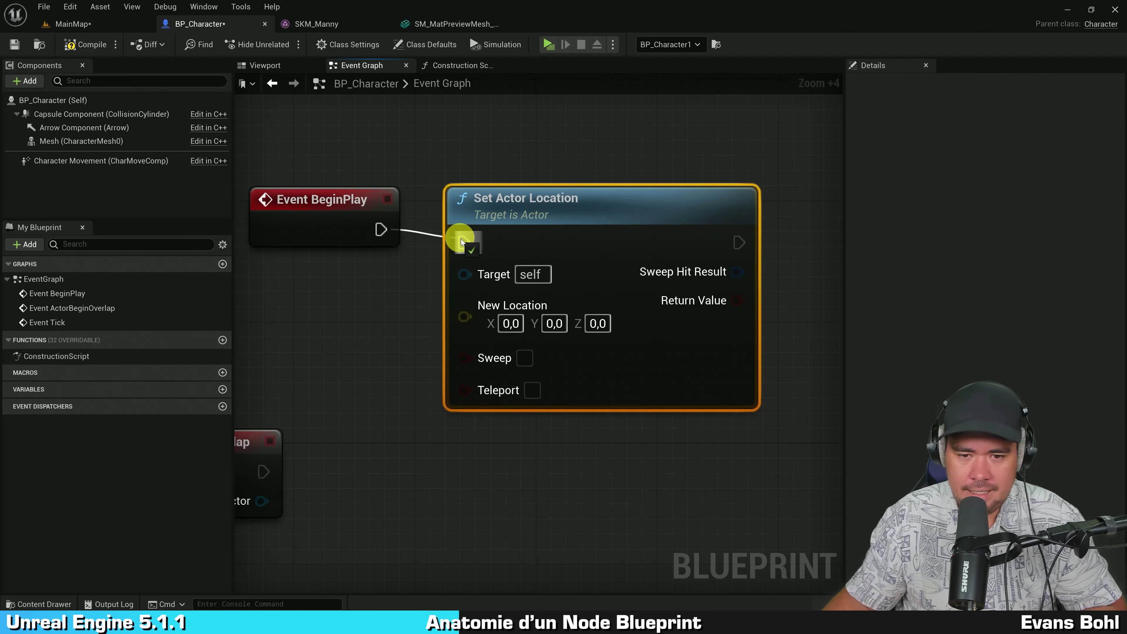
mouse_move(595, 224)
mouse_down()
mouse_move(640, 225)
mouse_move(610, 210)
mouse_up()
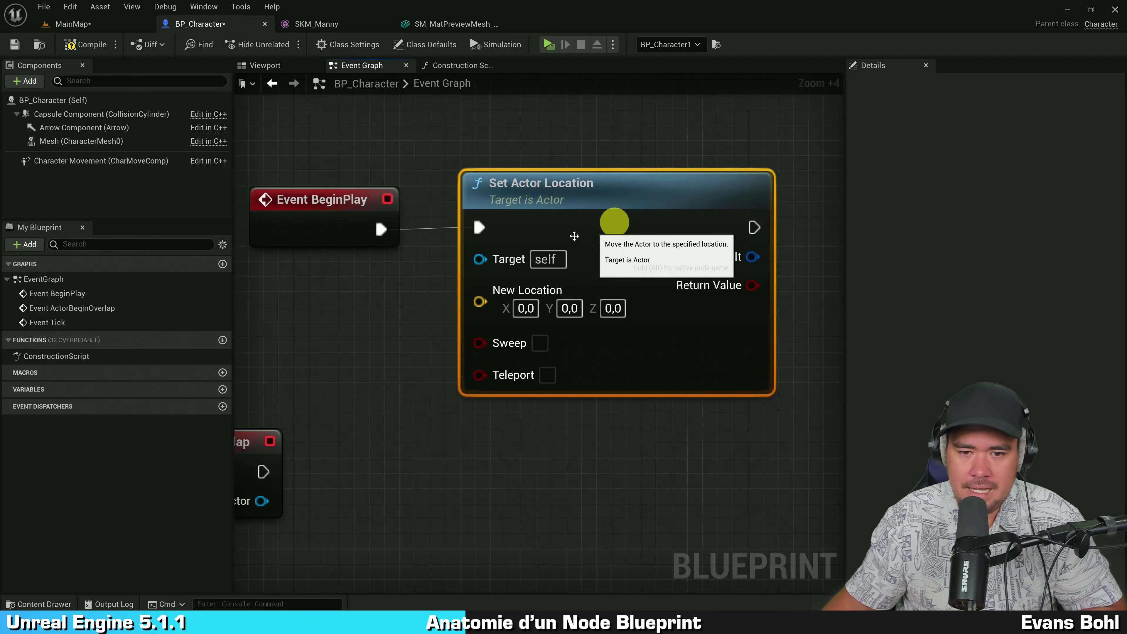
alt+click(488, 232)
drag(385, 234, 393, 230)
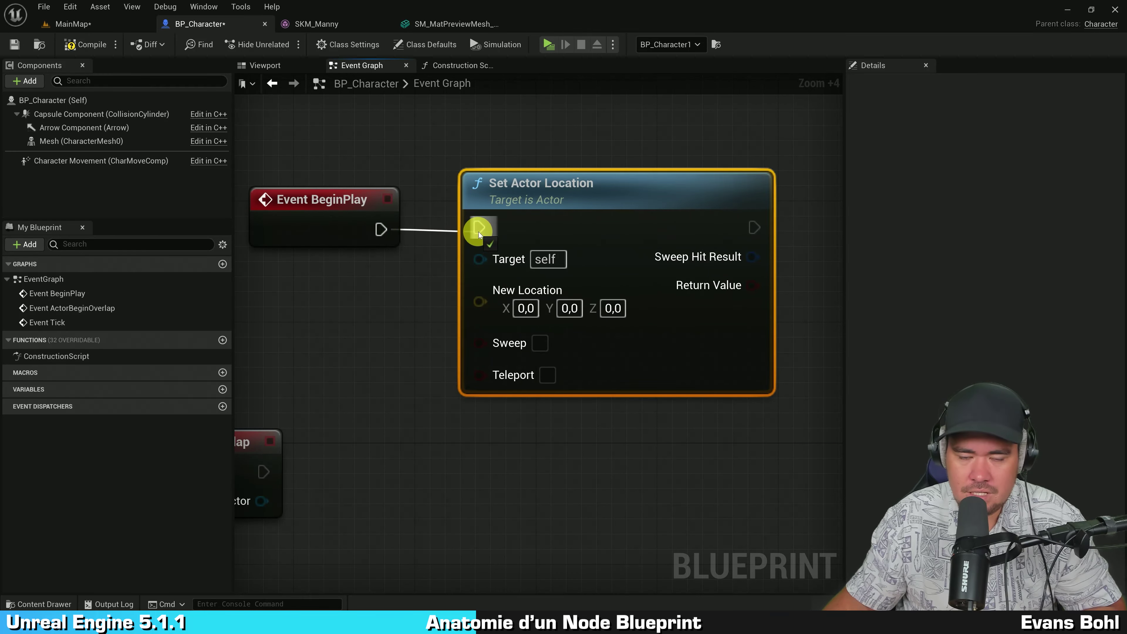
Rearrange the nodes so Set Actor Location sits below and right of Event BeginPlay
right_drag(374, 278, 348, 266)
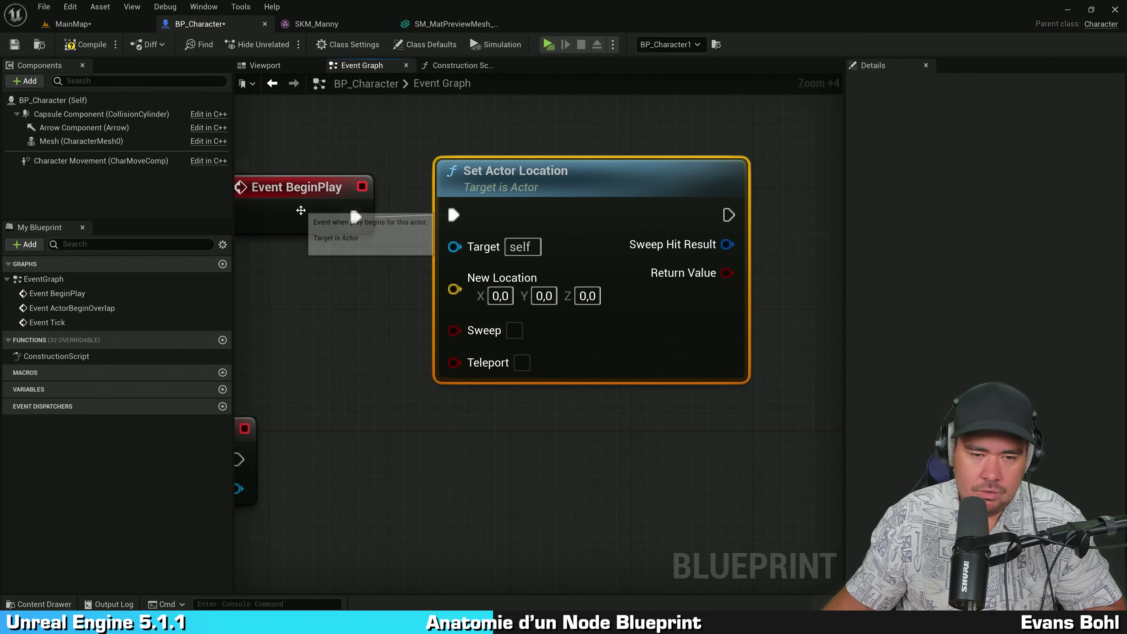
mouse_move(351, 217)
mouse_down()
mouse_move(336, 177)
mouse_move(353, 192)
mouse_up()
mouse_move(534, 187)
mouse_down()
mouse_move(580, 187)
mouse_move(548, 336)
mouse_up()
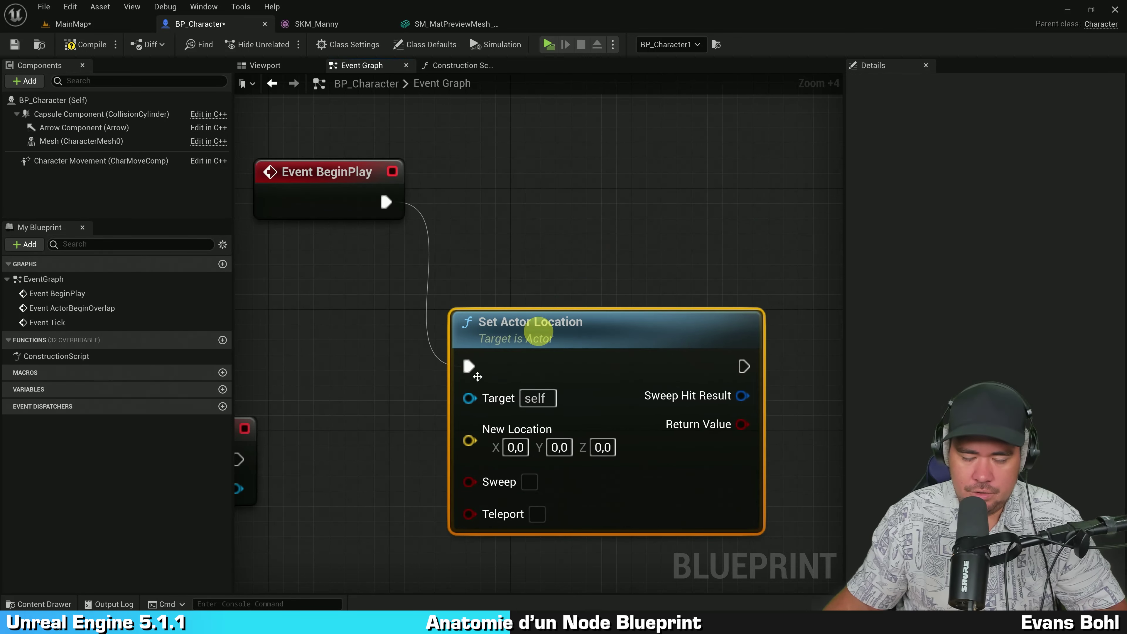
mouse_move(587, 278)
right_down()
mouse_move(512, 260)
mouse_move(553, 235)
right_up()
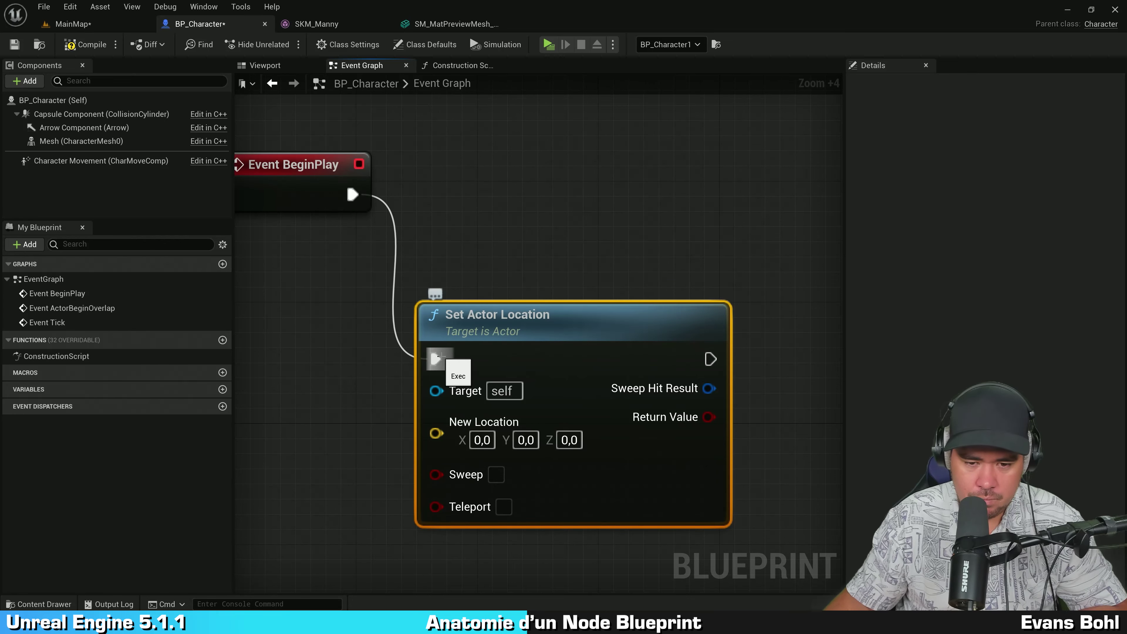
right_drag(432, 228, 461, 251)
Add a Print String node from a 'print' search and place Event BeginPlay next to it
right_click(475, 178)
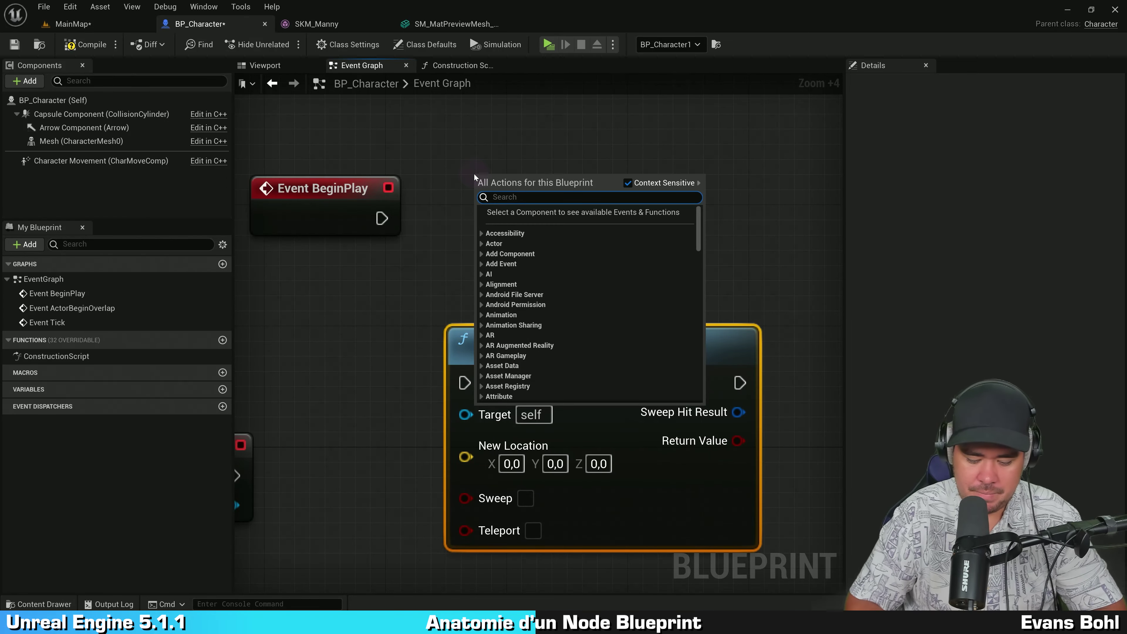
text(prints)
key(Escape)
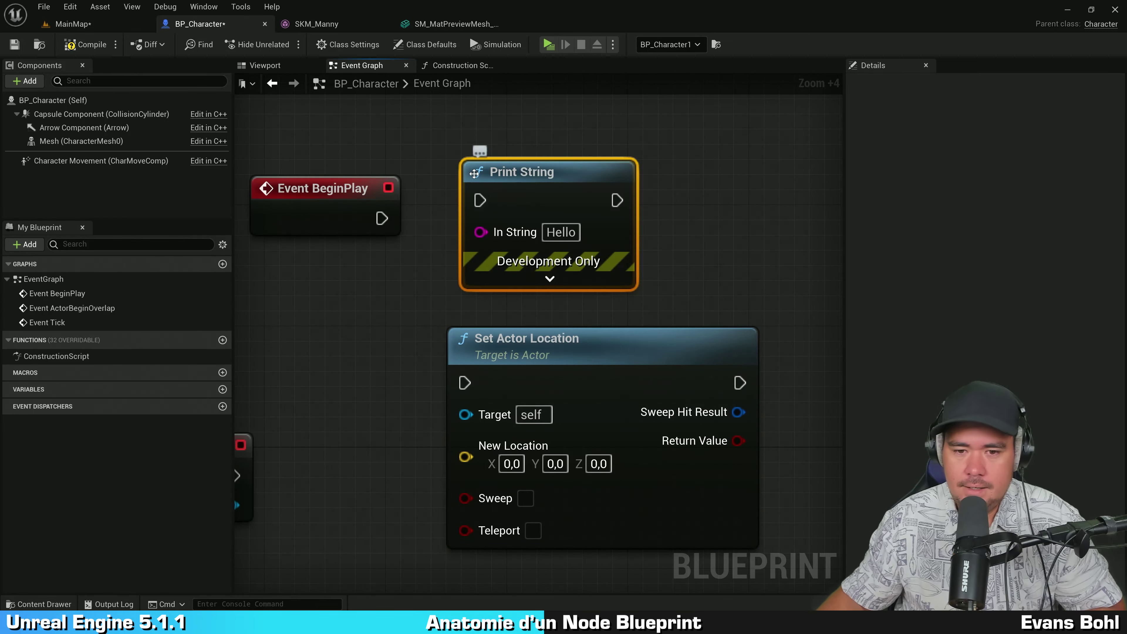
drag(385, 183, 431, 168)
click(475, 129)
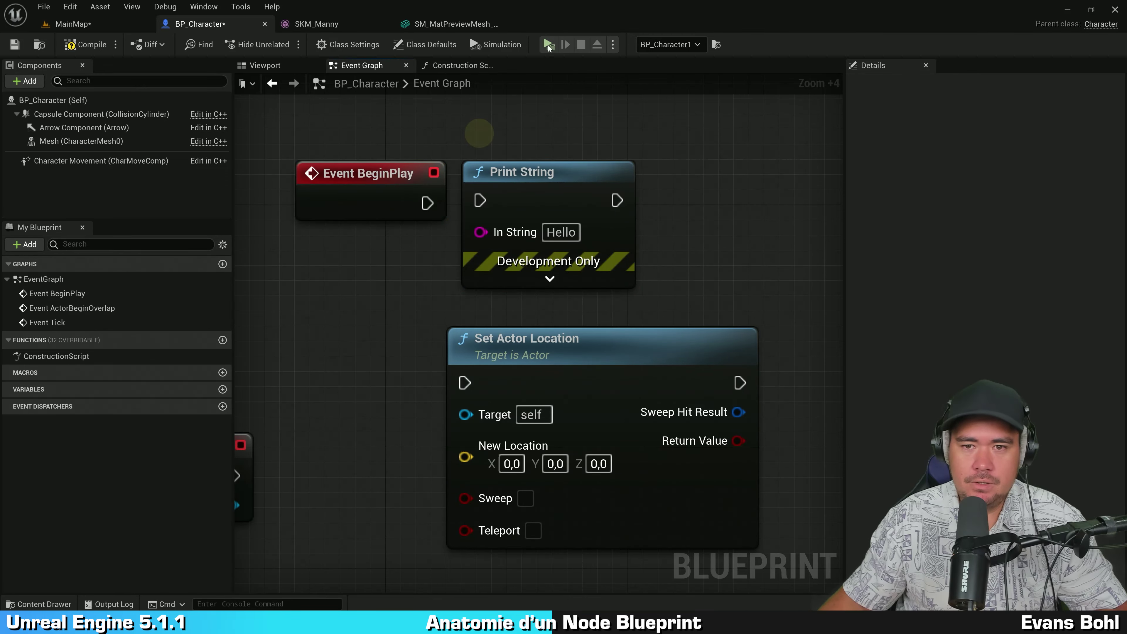
Wire Event BeginPlay to Print String and play the game to confirm Hello prints
click(549, 44)
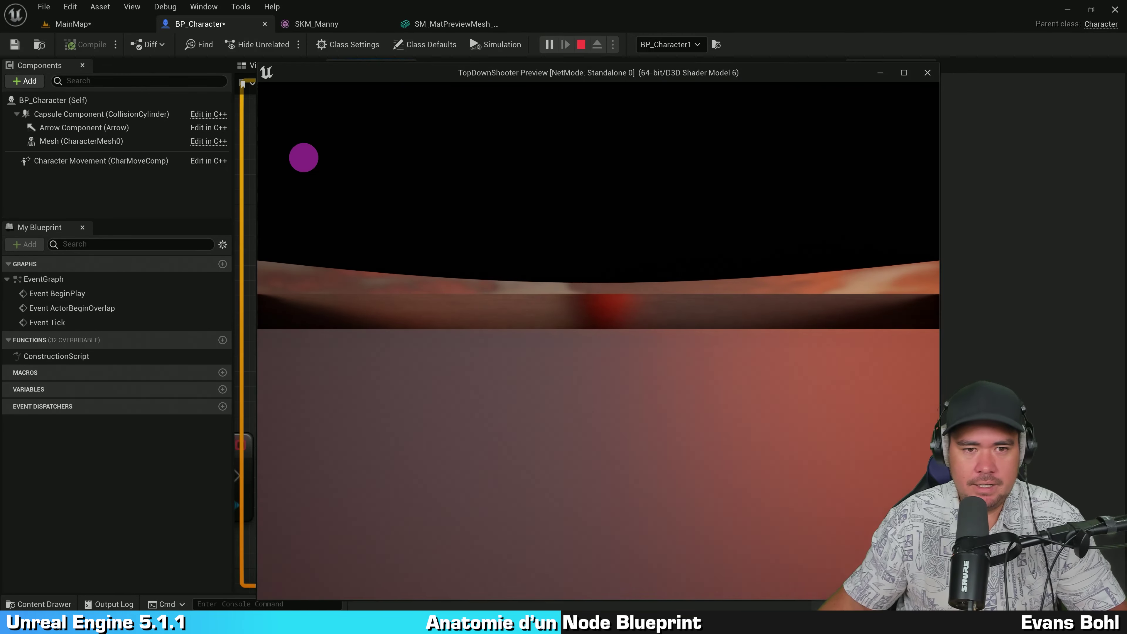
key(Escape)
drag(425, 202, 480, 200)
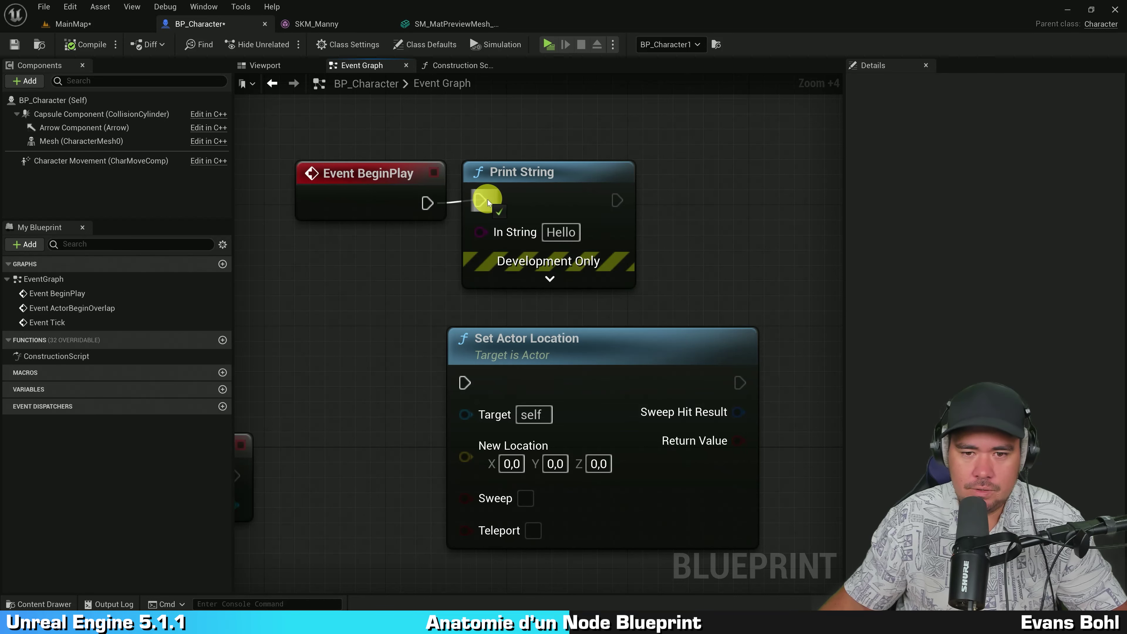
click(549, 172)
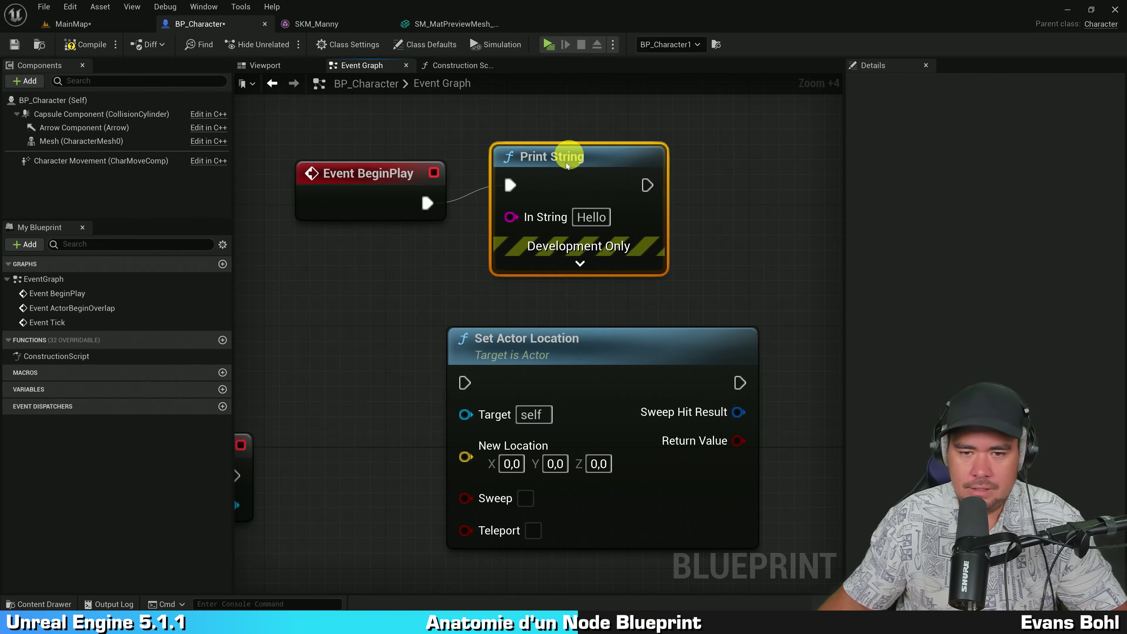
click(549, 44)
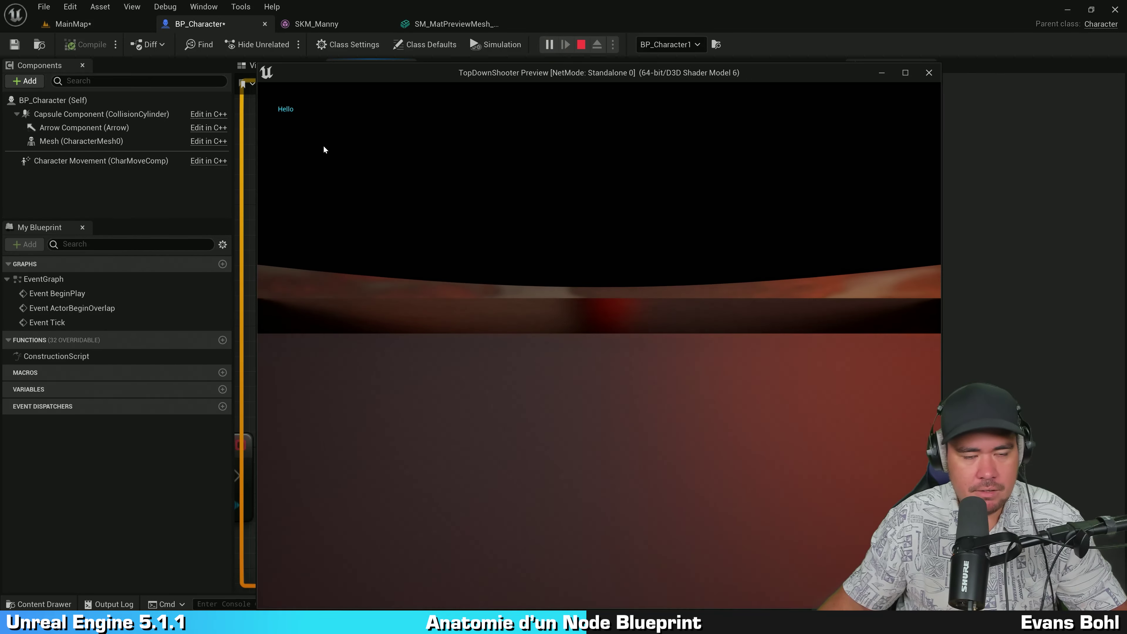
key(Escape)
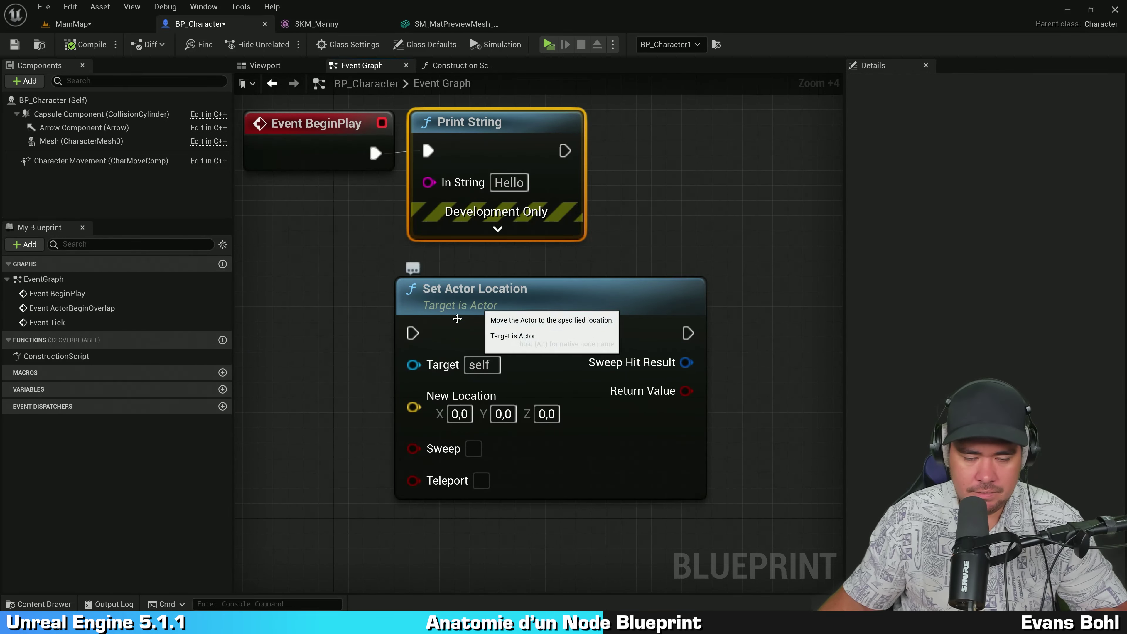
mouse_move(411, 332)
mouse_down()
mouse_move(371, 335)
mouse_move(414, 364)
mouse_up()
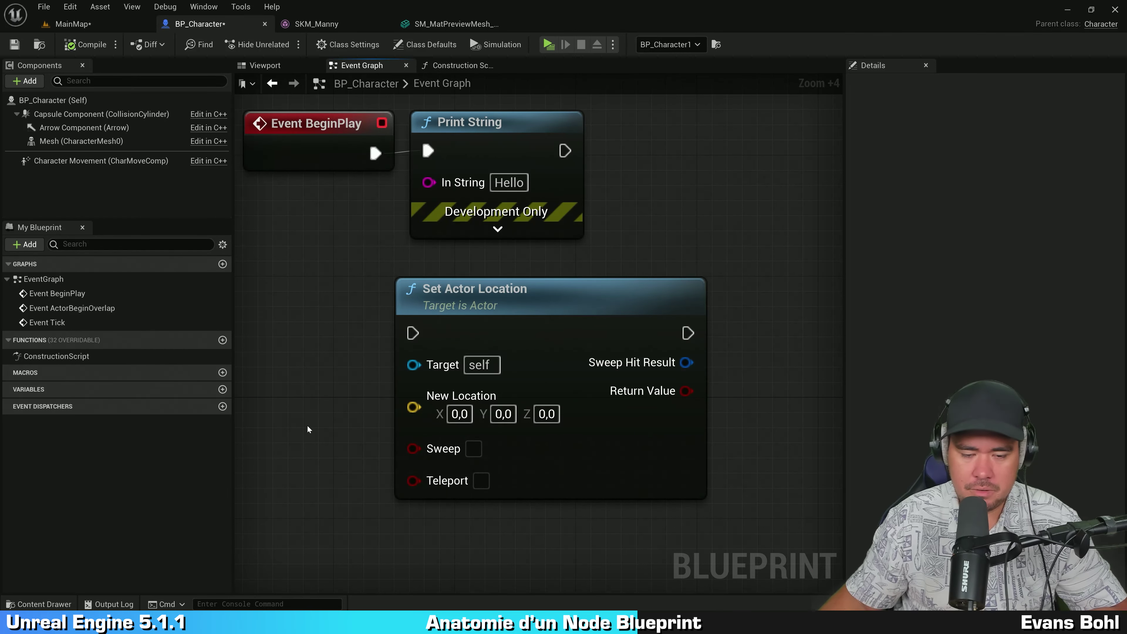
right_drag(307, 424, 337, 475)
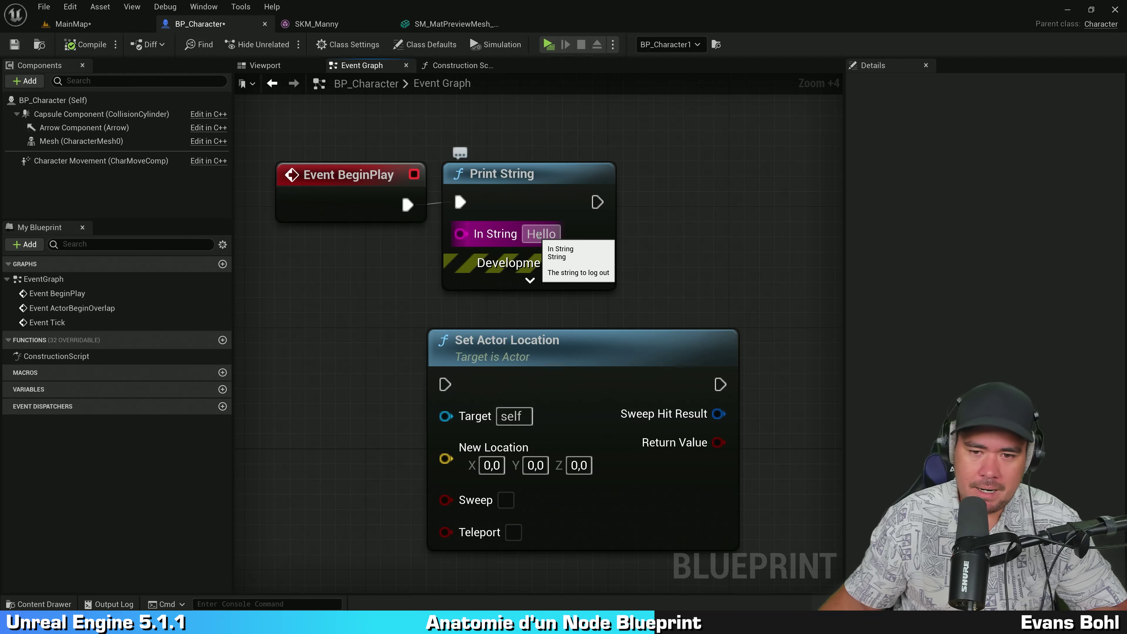
drag(541, 184, 586, 184)
right_drag(730, 295, 729, 230)
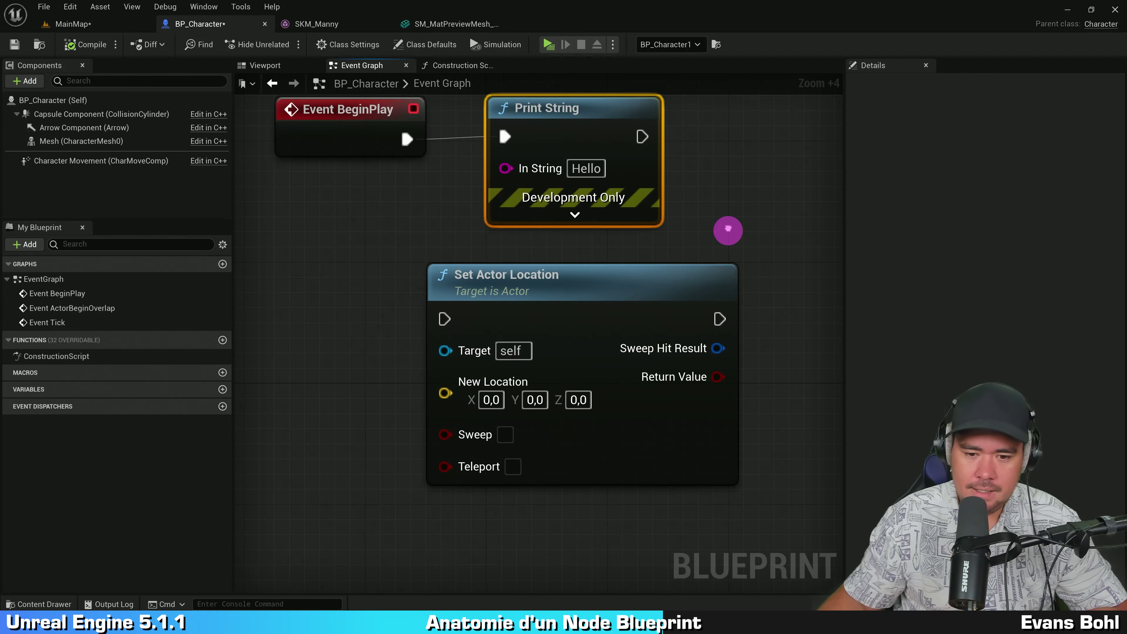
drag(625, 297, 625, 371)
click(575, 214)
right_drag(593, 211, 680, 242)
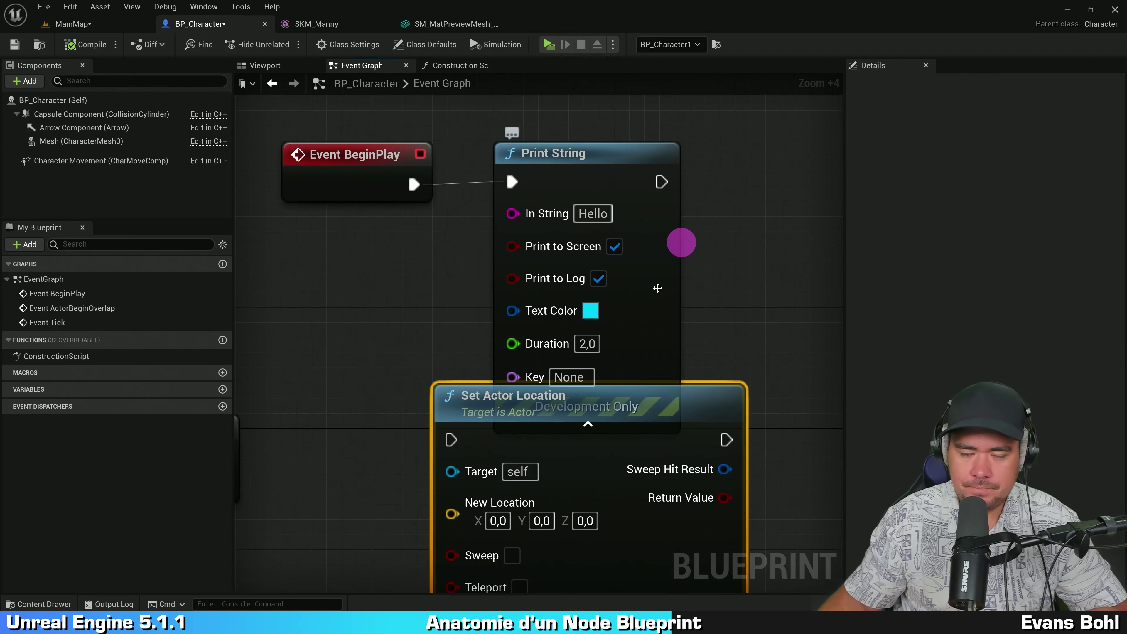
drag(657, 299, 659, 224)
right_drag(659, 225, 625, 226)
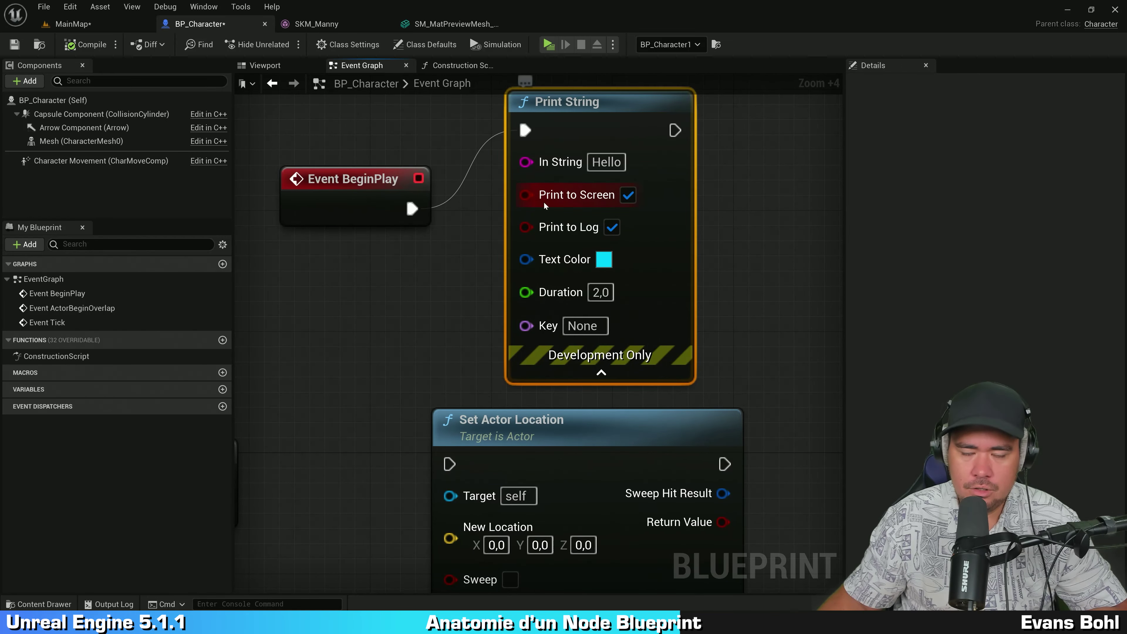
click(628, 195)
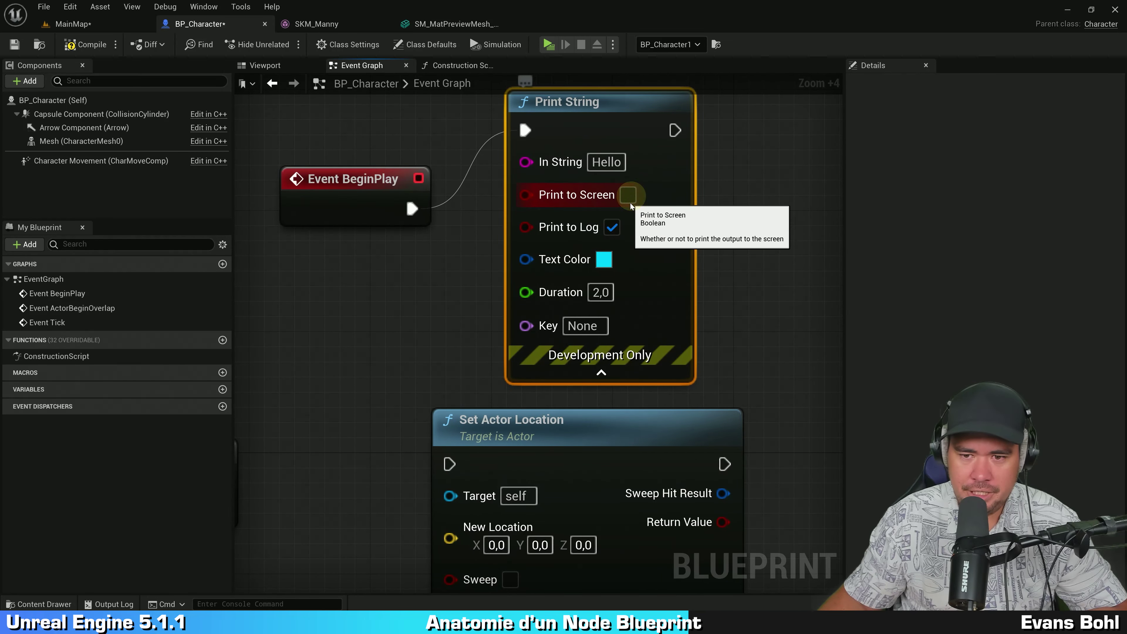
click(628, 195)
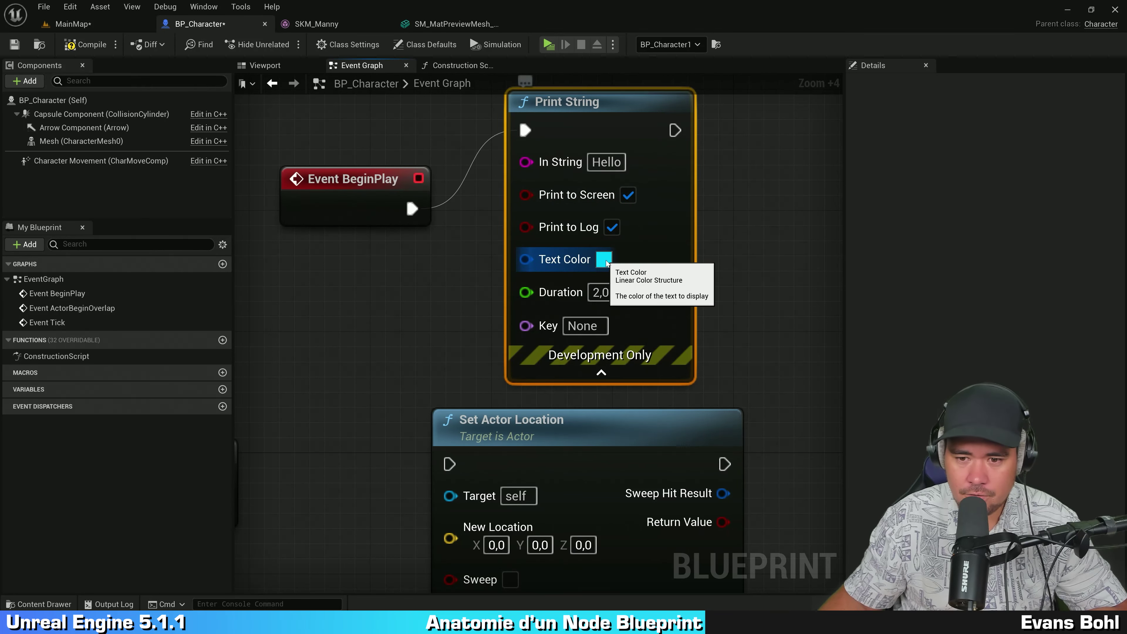
click(605, 261)
drag(688, 315, 695, 333)
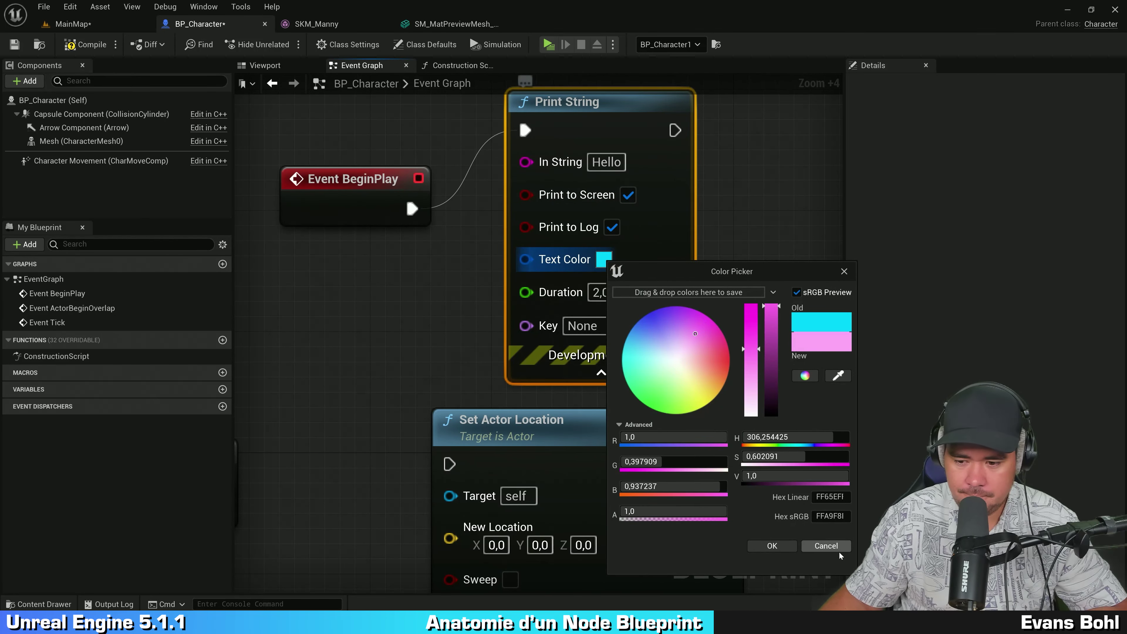
click(828, 546)
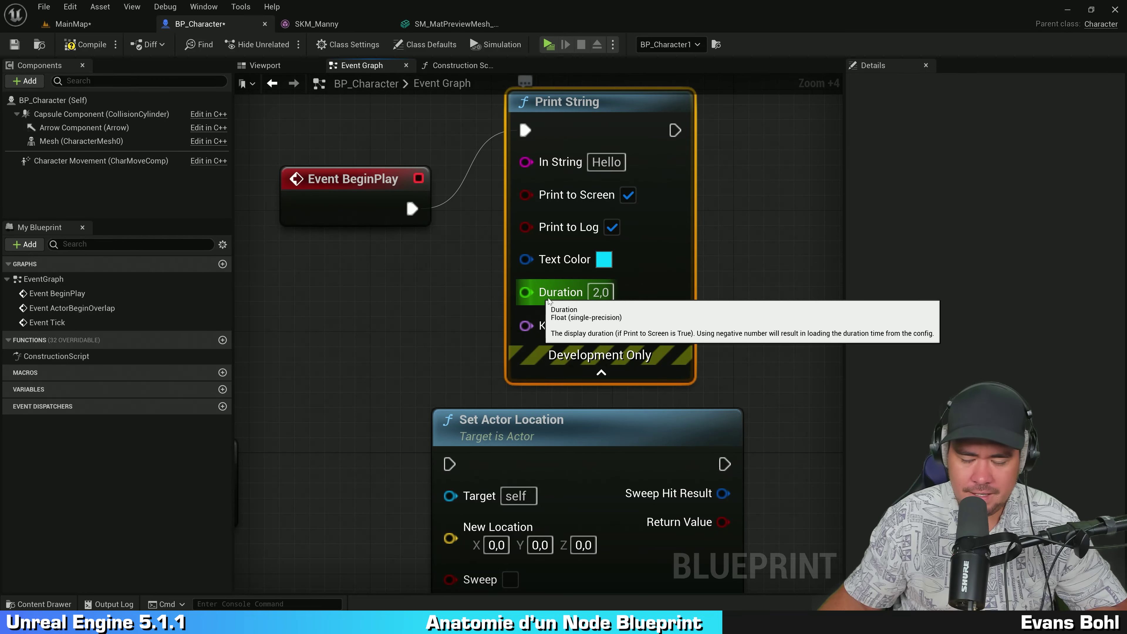
click(601, 292)
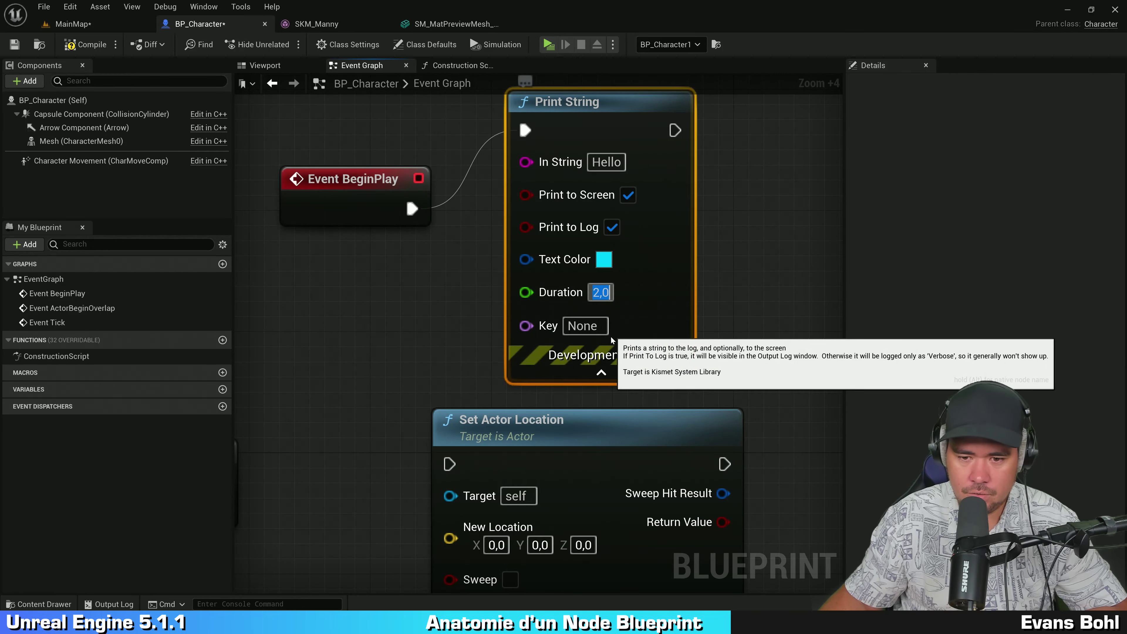
click(535, 331)
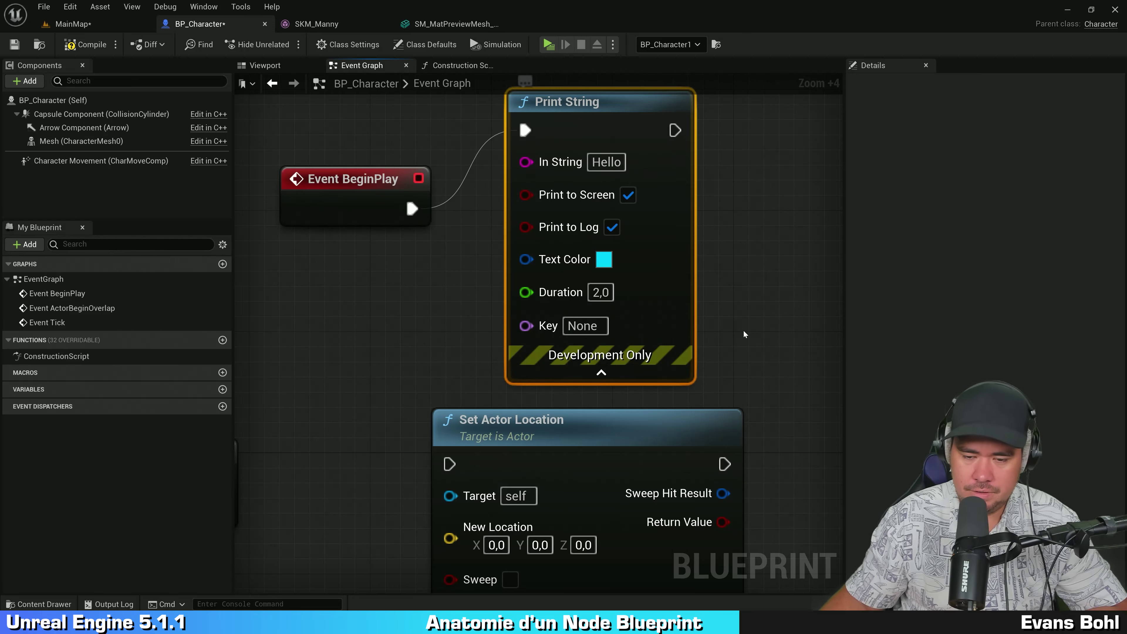
scroll(745, 333, down, 1)
right_drag(711, 233, 675, 236)
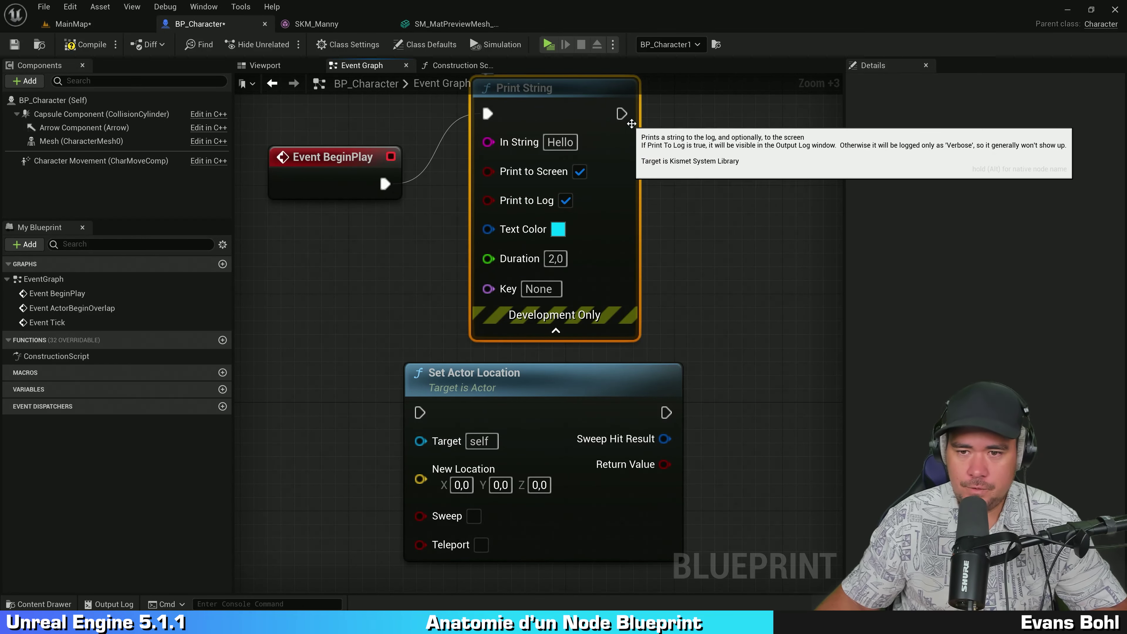
drag(621, 114, 630, 182)
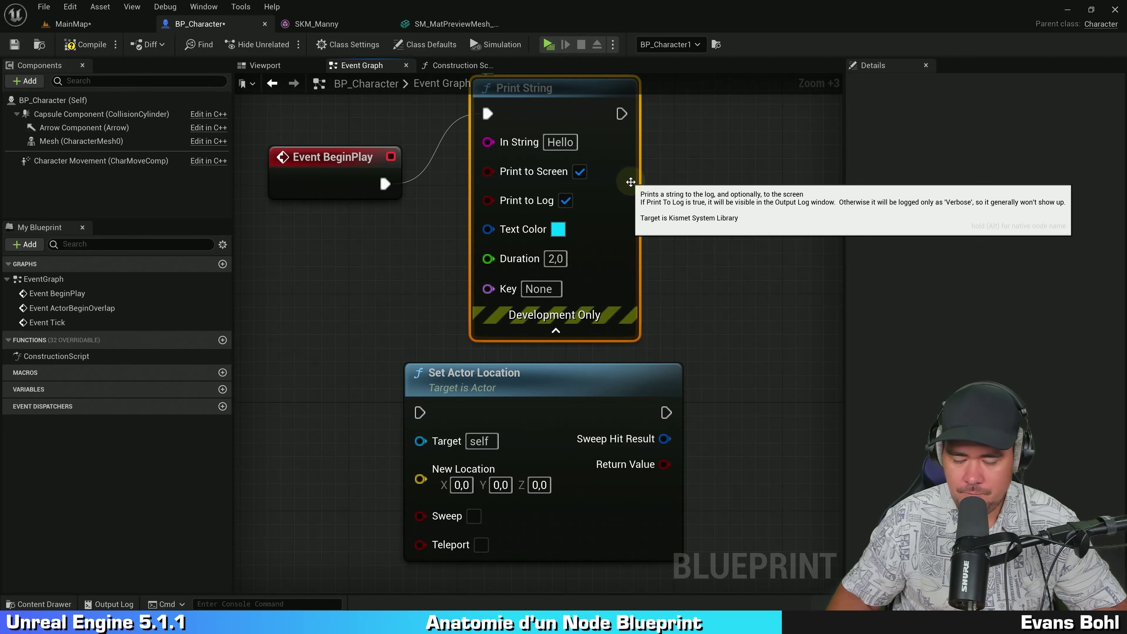
Delete the Print String node and bring Set Actor Location and Event BeginPlay into view
key(Delete)
right_drag(694, 332, 685, 230)
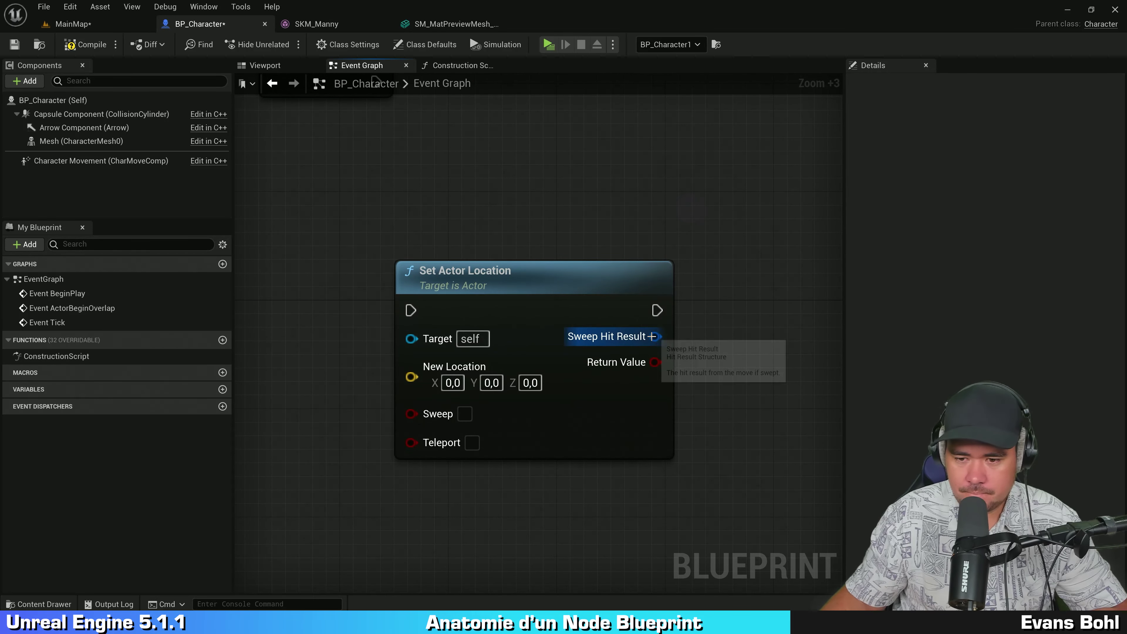
right_drag(715, 356, 654, 417)
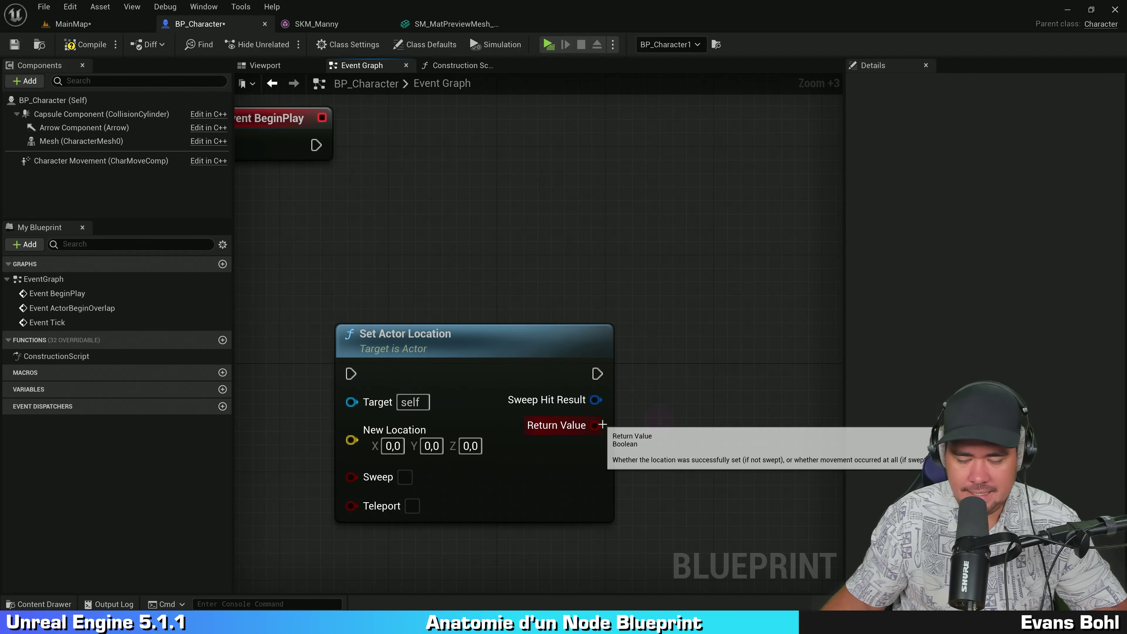
drag(498, 345, 513, 264)
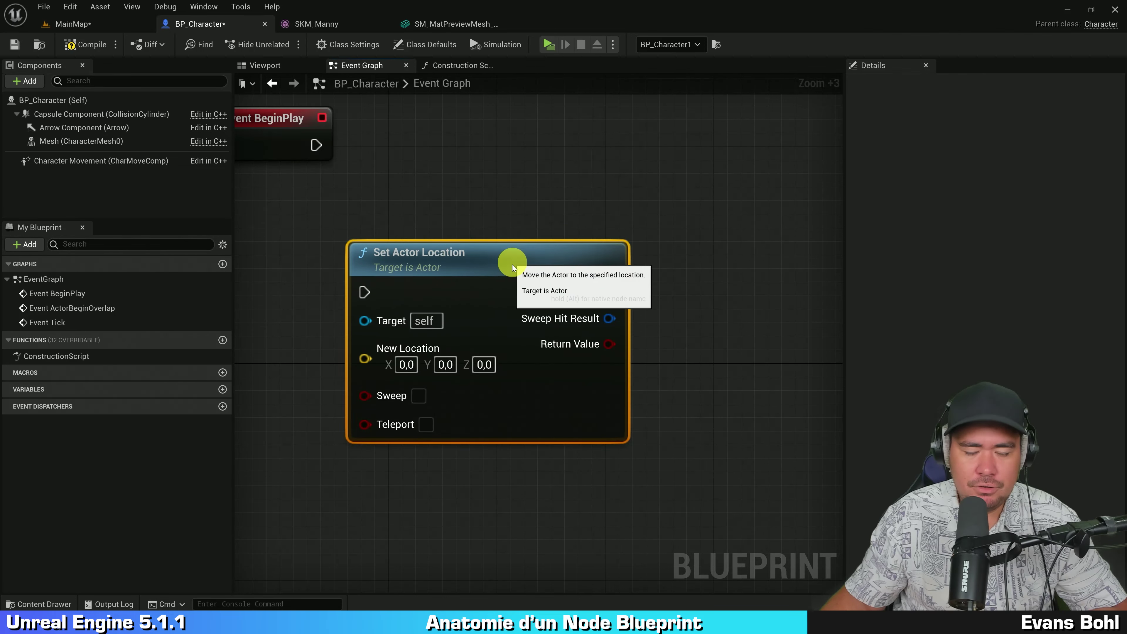
scroll(430, 297, up, 4)
right_drag(525, 188, 518, 127)
Pull wires from Set Actor Location's exec and Hit Result pins to preview their action lists
drag(262, 222, 263, 223)
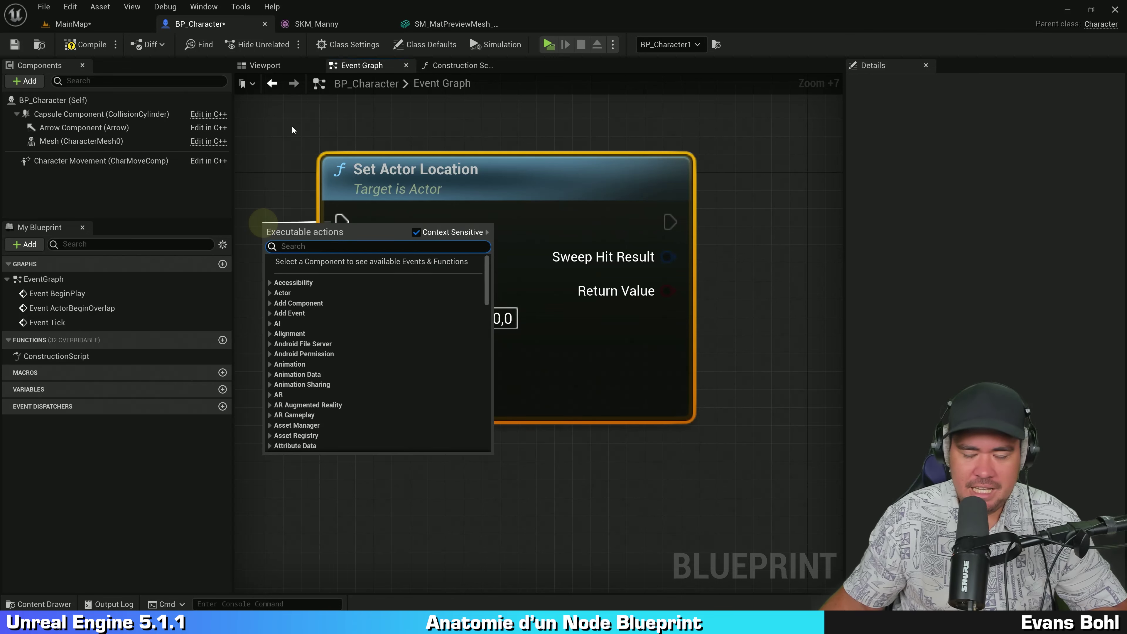
drag(669, 222, 785, 173)
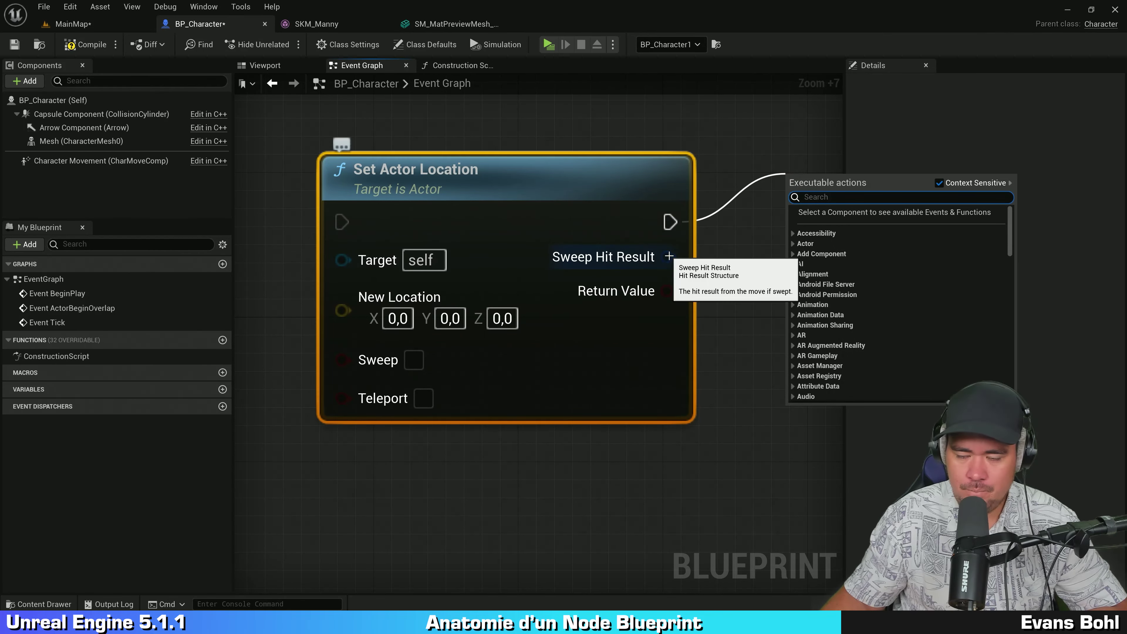
drag(668, 257, 766, 237)
click(770, 188)
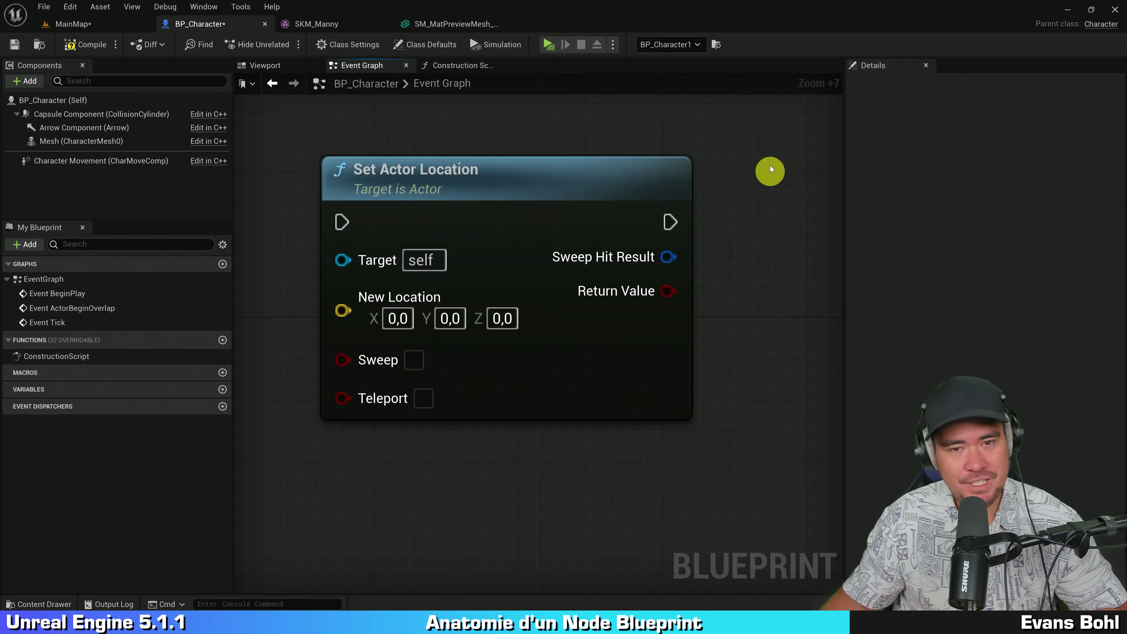
Move Set Actor Location up and to the right near Event BeginPlay
right_drag(770, 167, 775, 204)
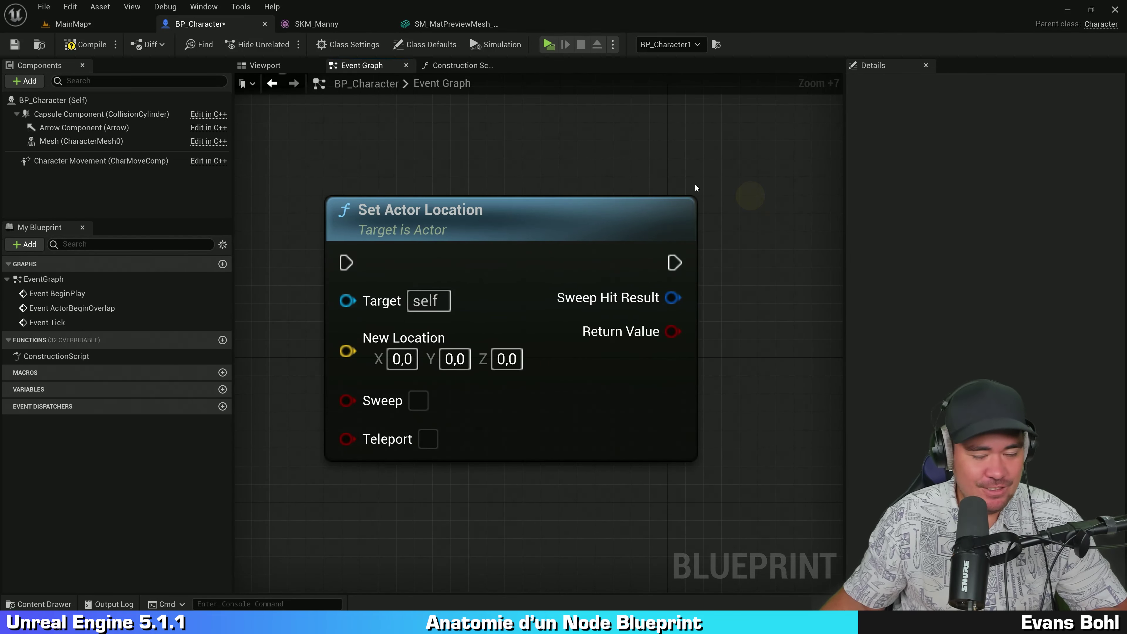
scroll(694, 184, down, 1)
mouse_move(563, 160)
right_down()
mouse_move(573, 201)
mouse_move(563, 230)
right_up()
scroll(446, 310, up, 1)
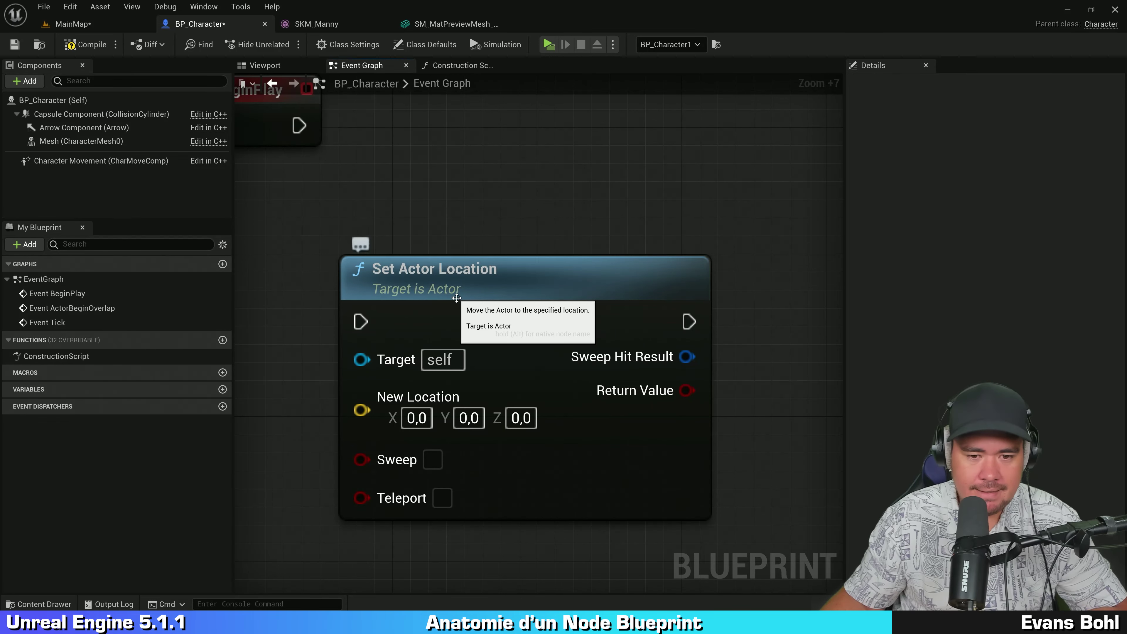
click(505, 289)
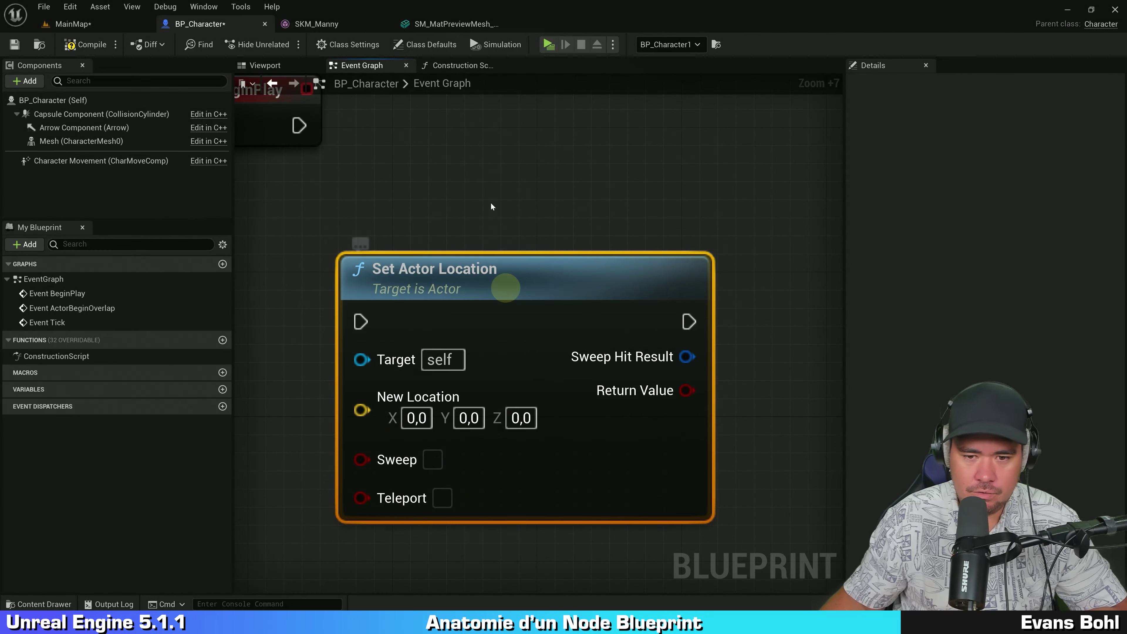
drag(550, 278, 569, 240)
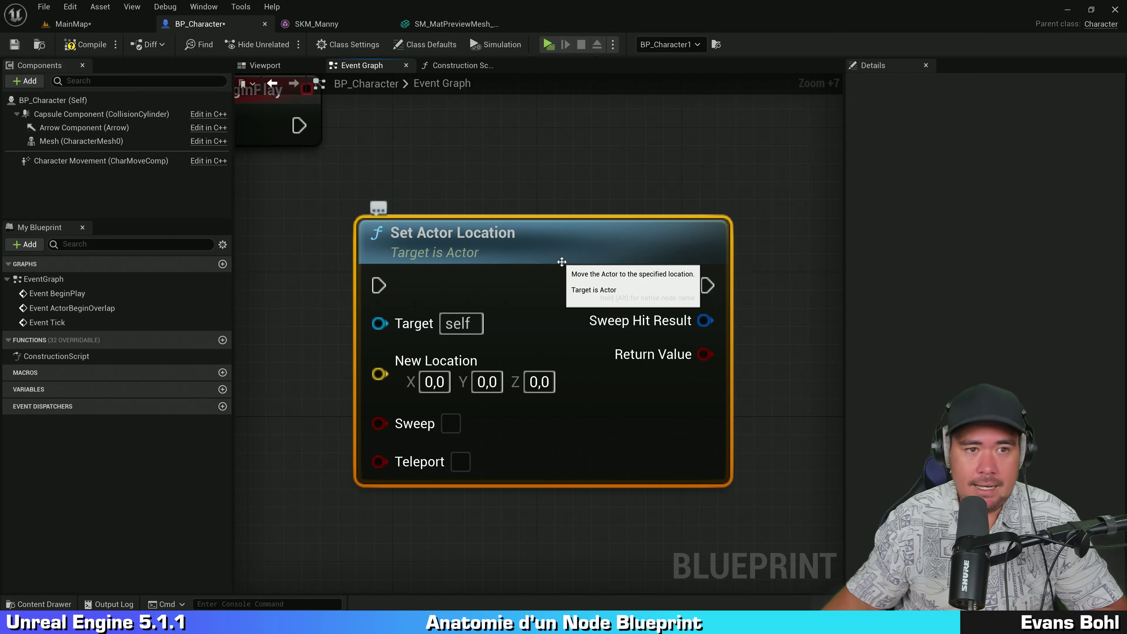
click(106, 29)
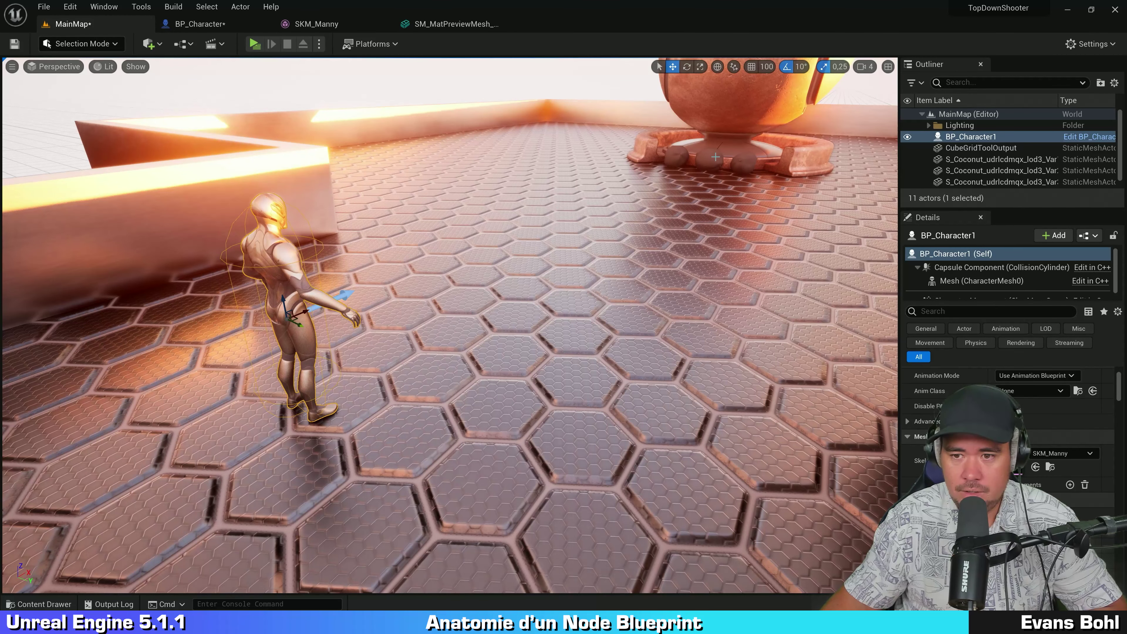
click(725, 131)
click(194, 26)
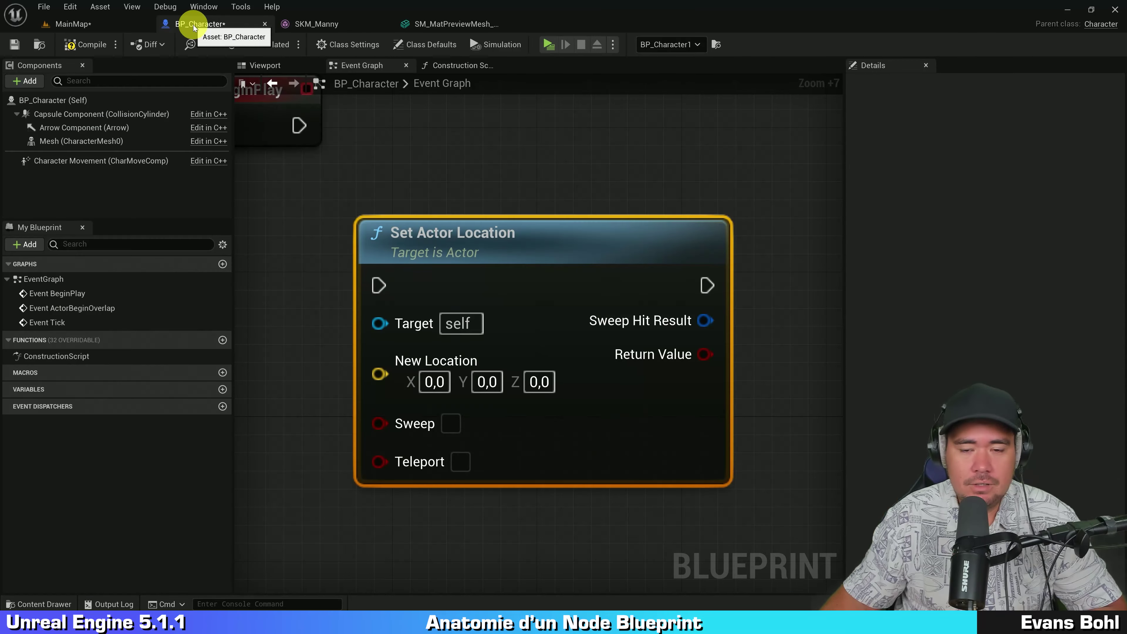
click(505, 147)
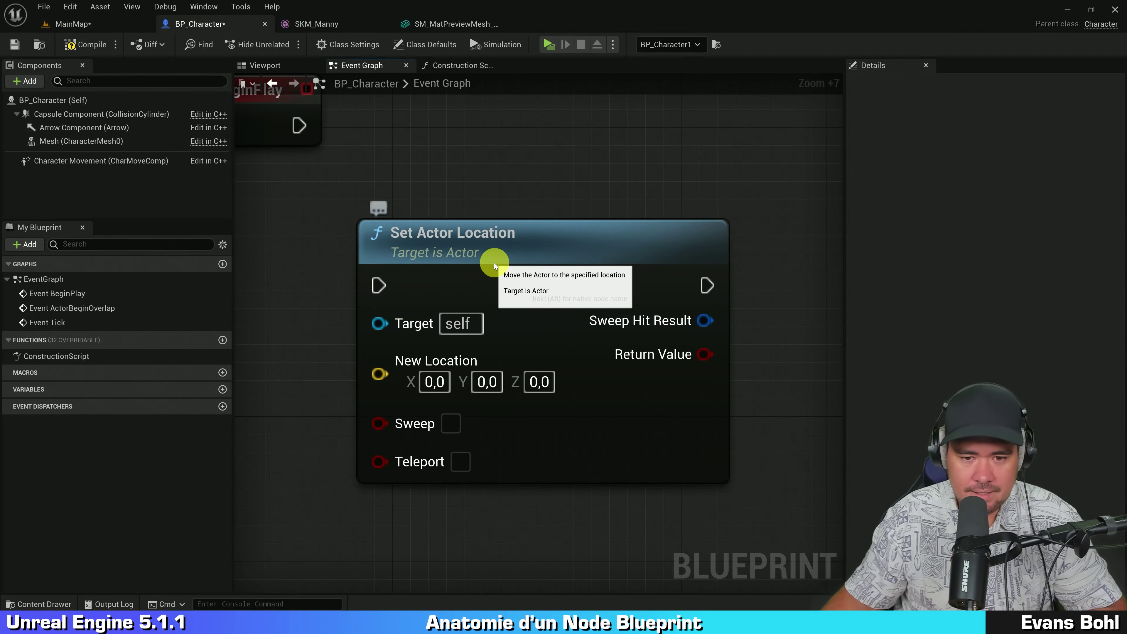
drag(494, 262, 499, 263)
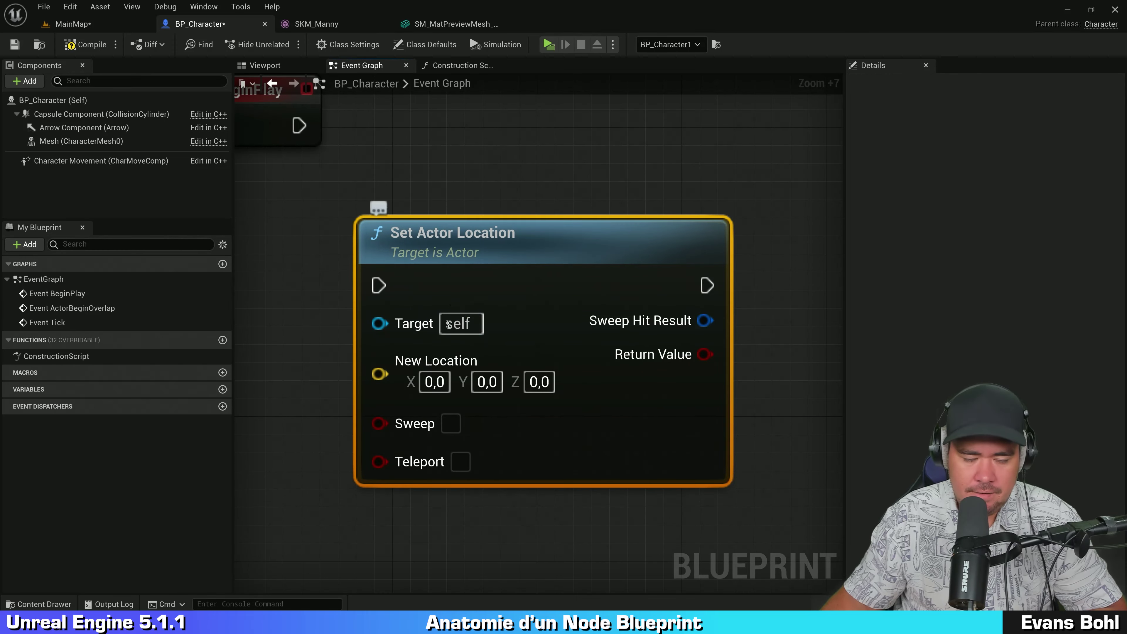
right_drag(319, 327, 353, 304)
drag(413, 301, 332, 290)
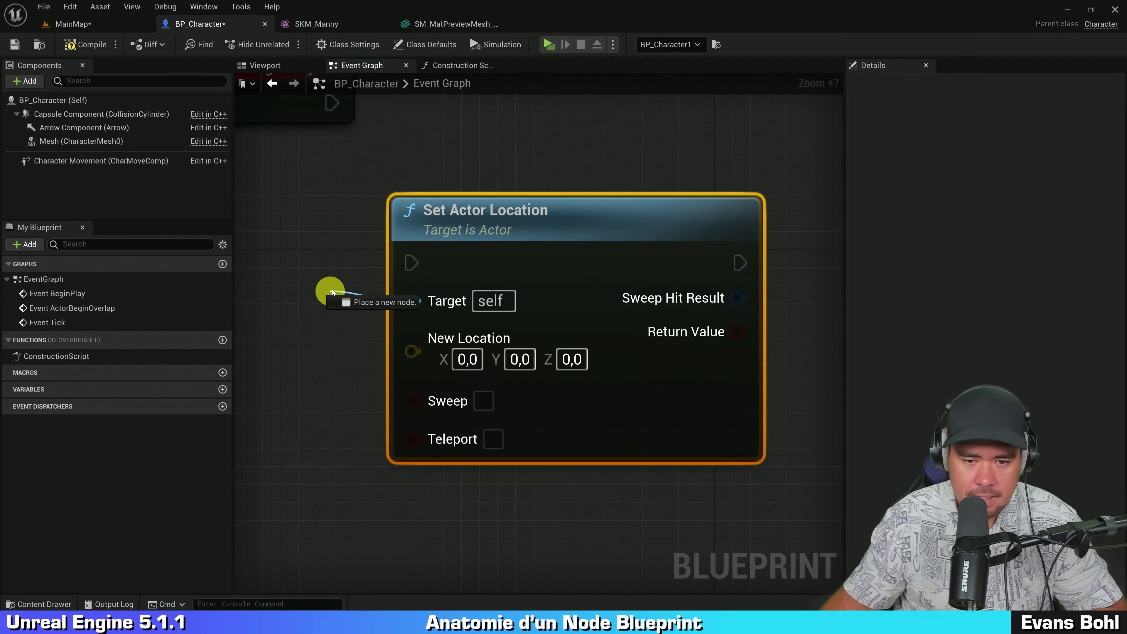
click(279, 265)
click(538, 234)
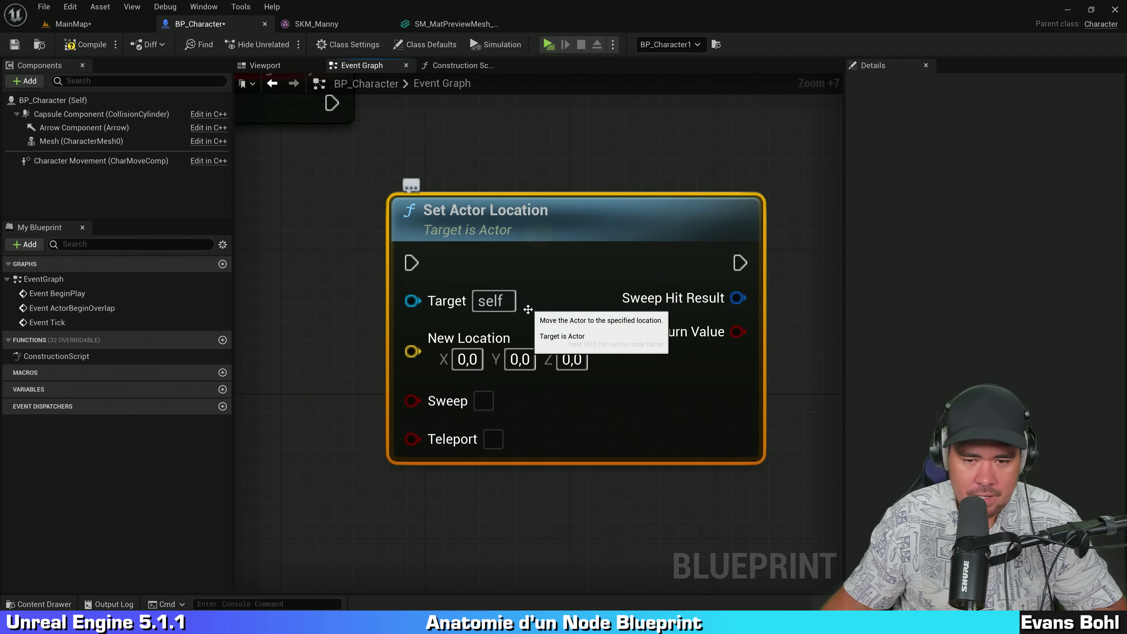
drag(413, 301, 313, 307)
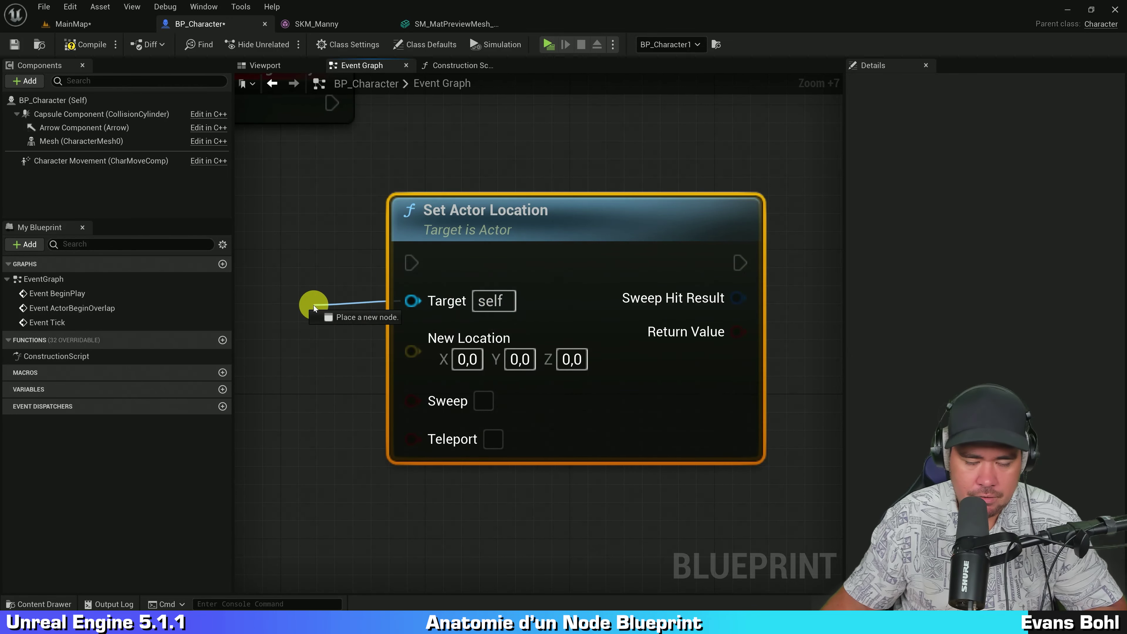
click(284, 266)
click(484, 302)
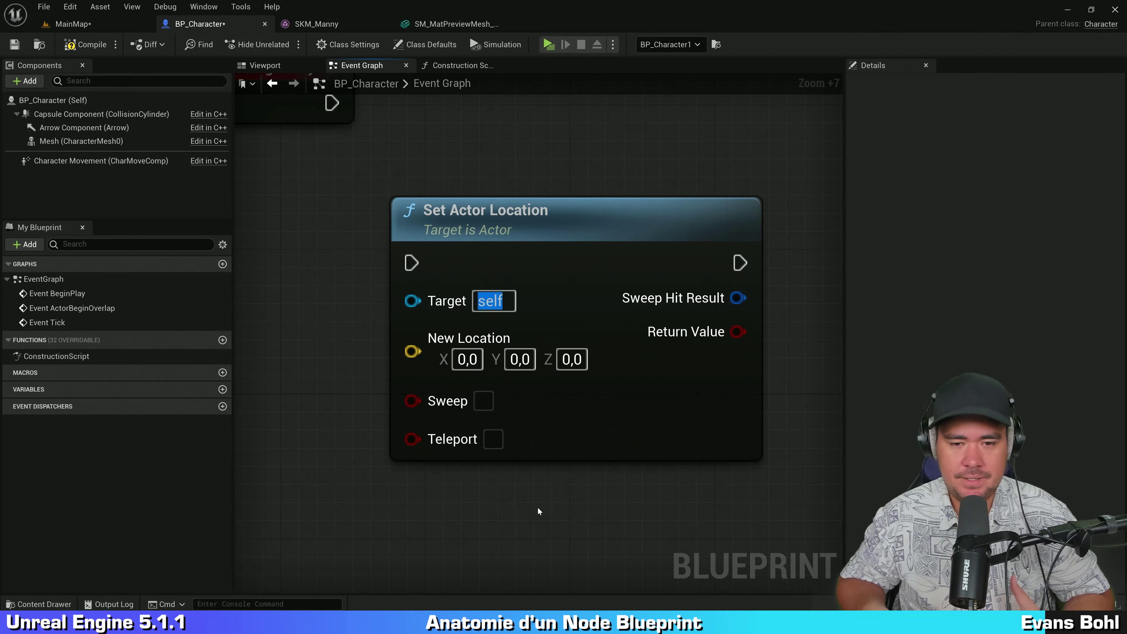
drag(566, 286, 551, 232)
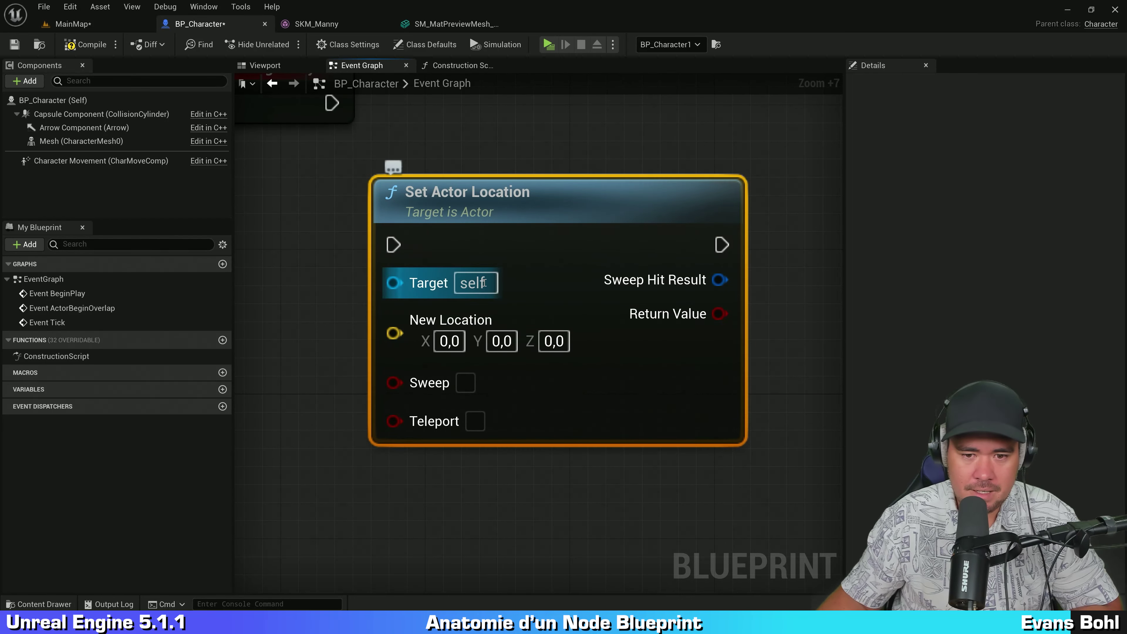
click(186, 38)
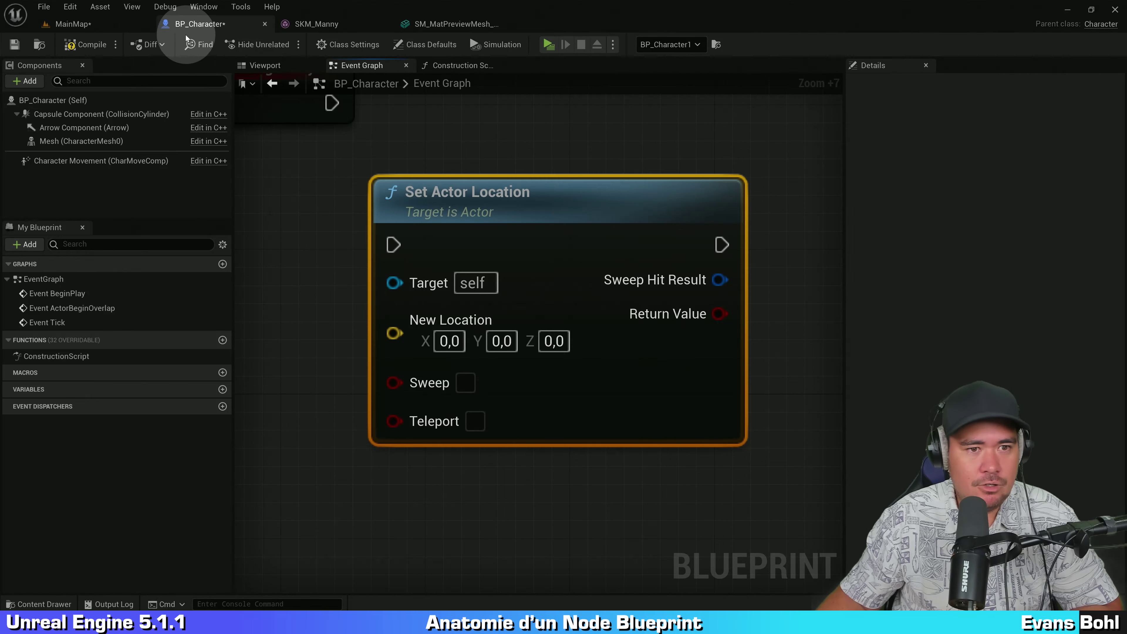
click(307, 236)
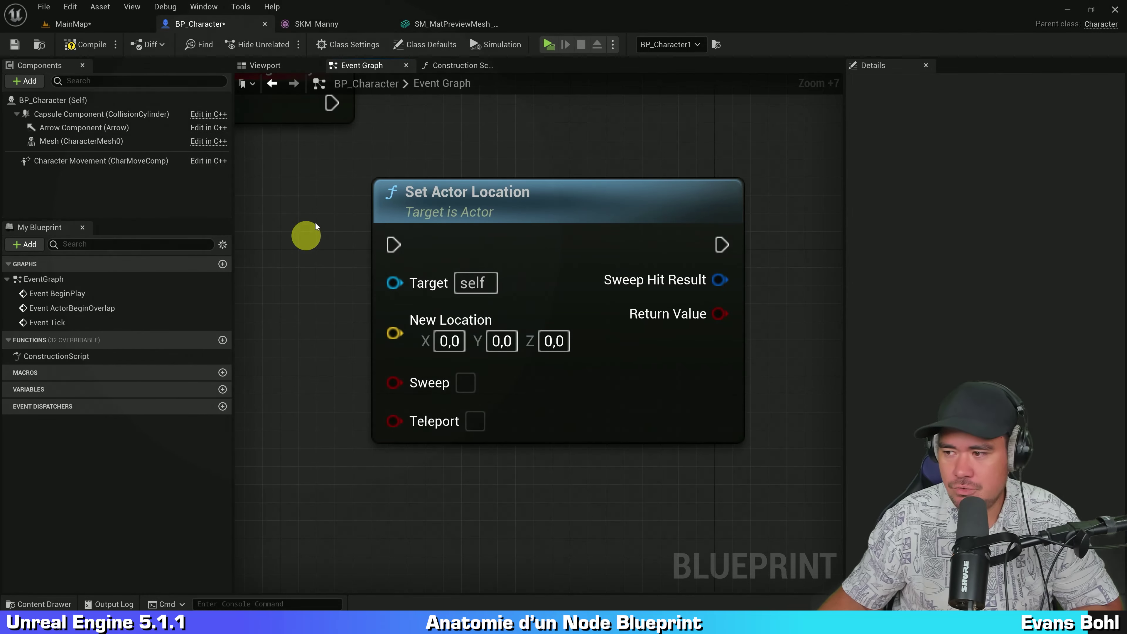
scroll(318, 222, down, 1)
scroll(318, 223, down, 1)
mouse_move(319, 223)
right_down()
mouse_move(425, 269)
mouse_move(511, 281)
right_up()
scroll(512, 268, down, 3)
Delete Set Actor Location and stack Event BeginPlay above Event ActorBeginOverlap
click(673, 280)
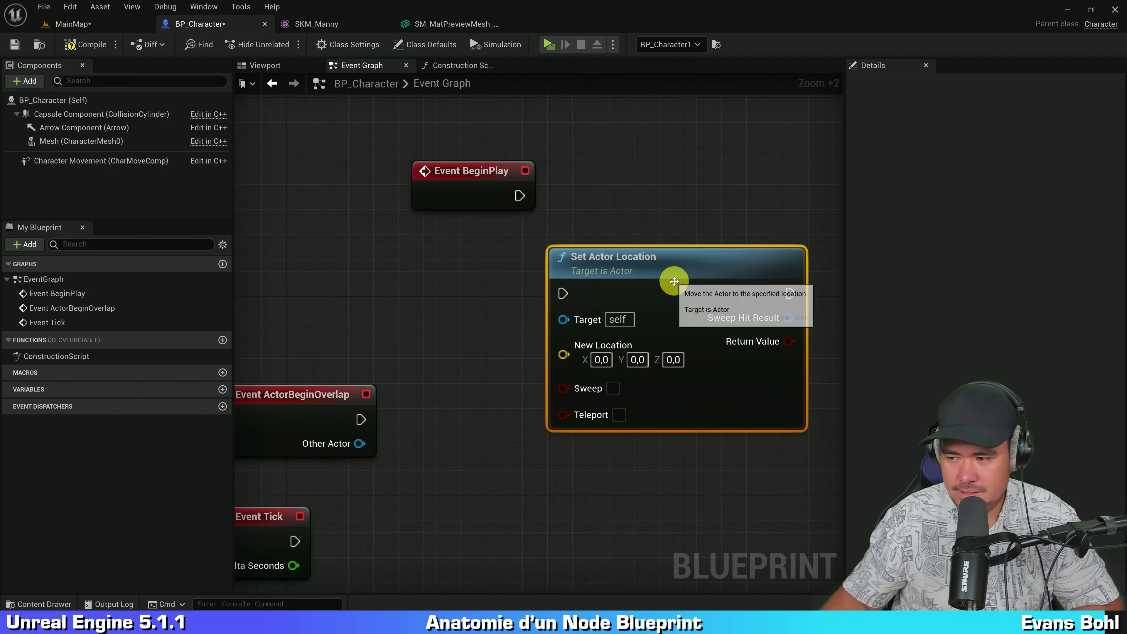
key(Delete)
mouse_move(575, 227)
right_down()
mouse_move(593, 257)
mouse_move(566, 309)
right_up()
drag(579, 175, 419, 326)
click(528, 271)
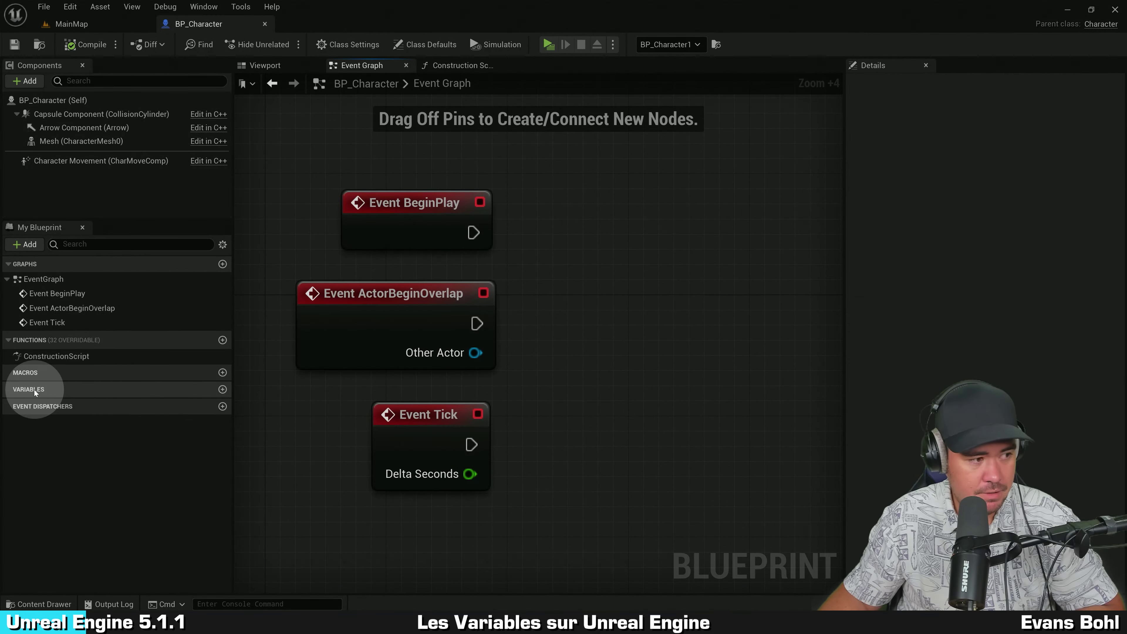
Add a new variable to BP_Character and rename it HealthPoints
click(223, 390)
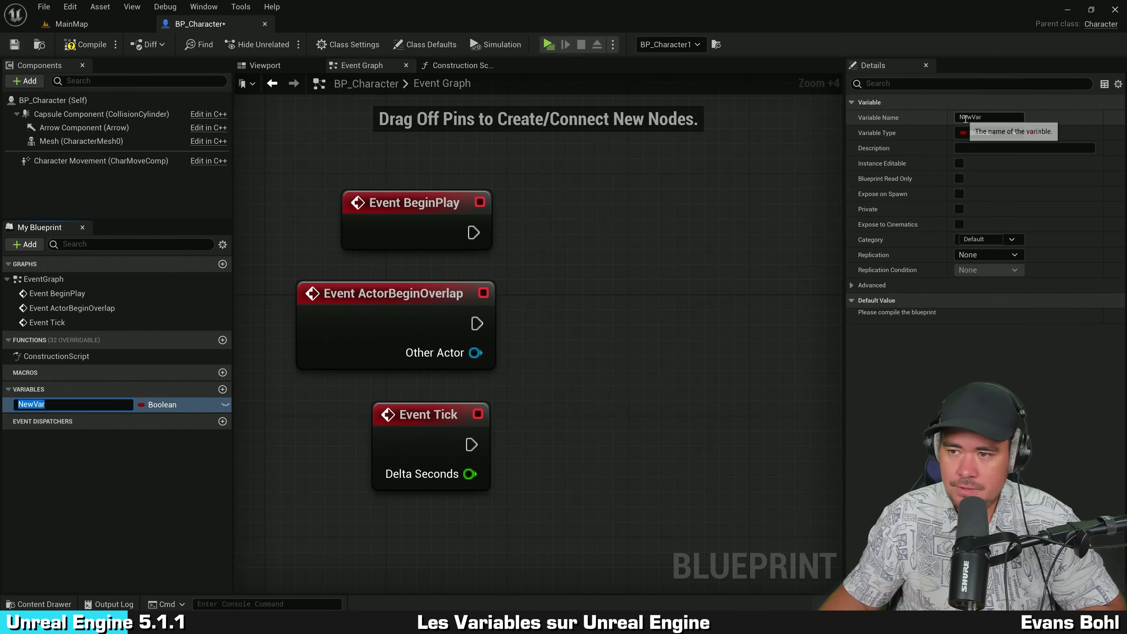
click(978, 117)
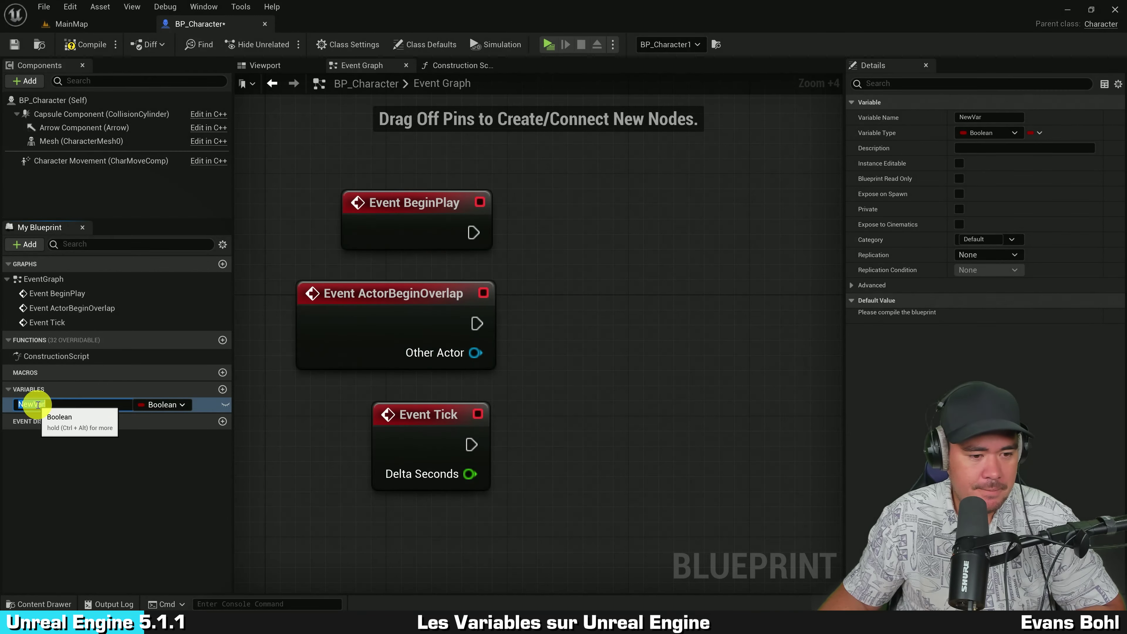
text(Hea)
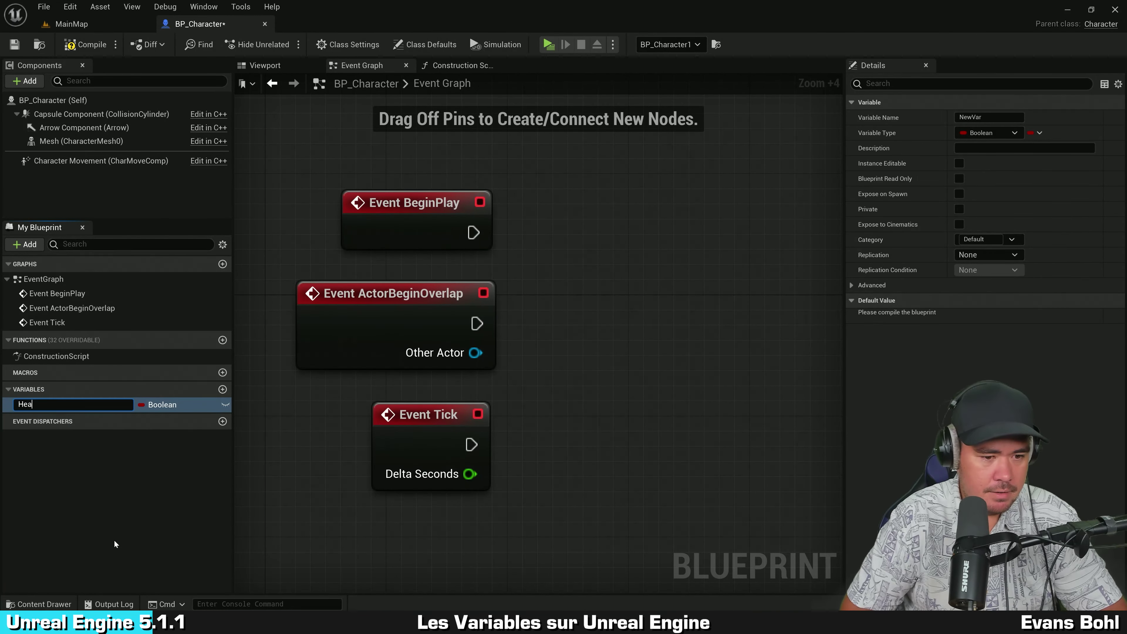
text(lthPoints)
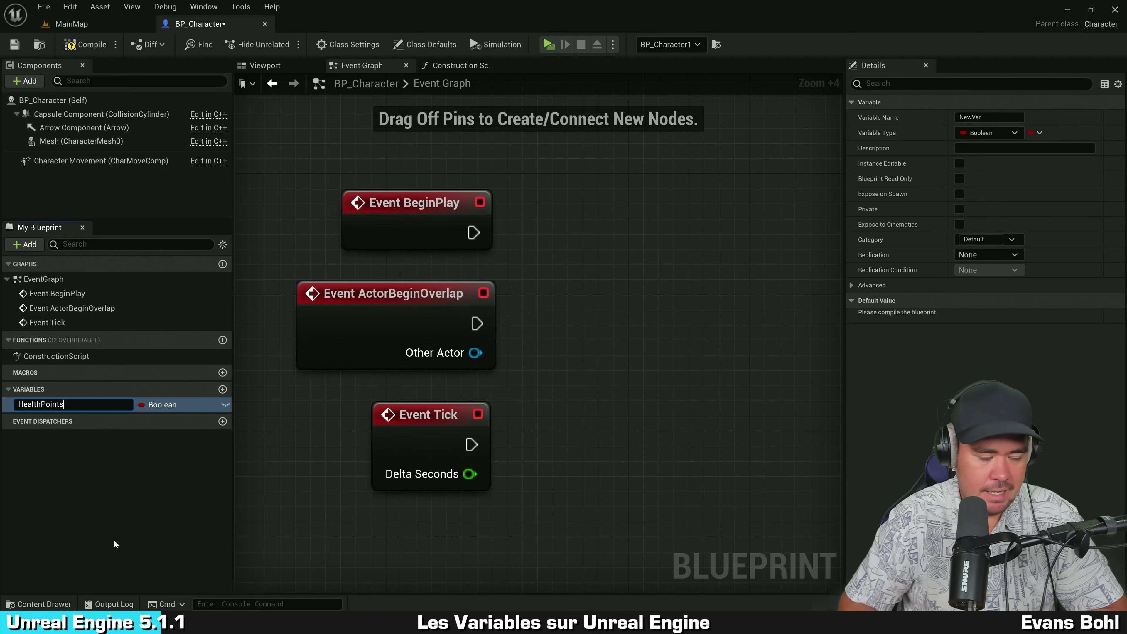
key(Return)
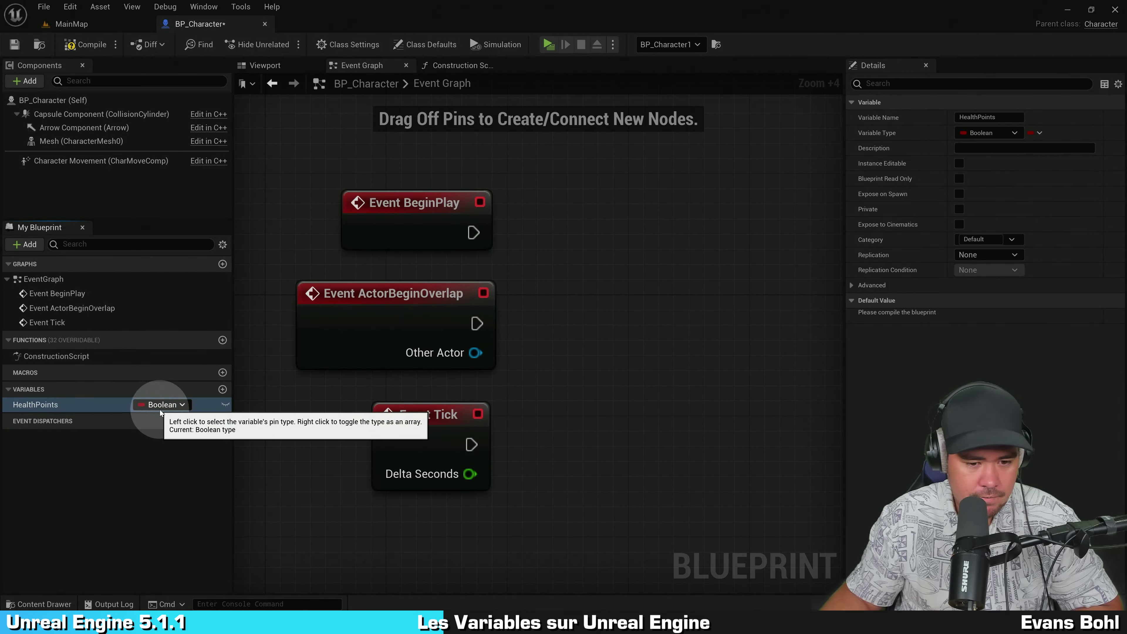
Change HealthPoints' variable type from Boolean to Float
click(180, 406)
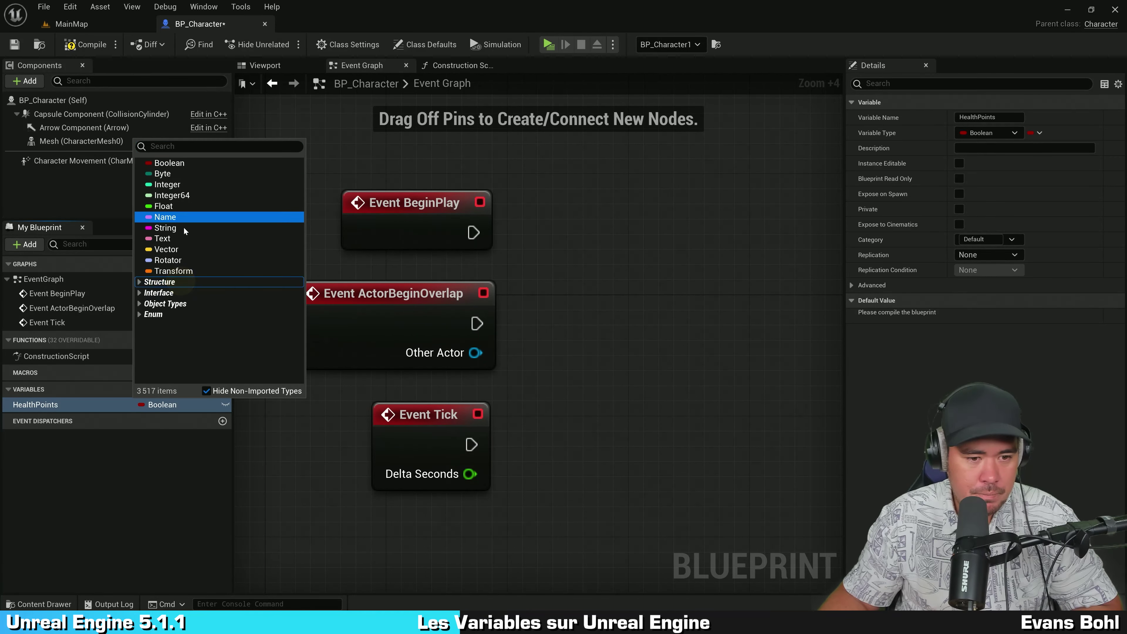
click(151, 293)
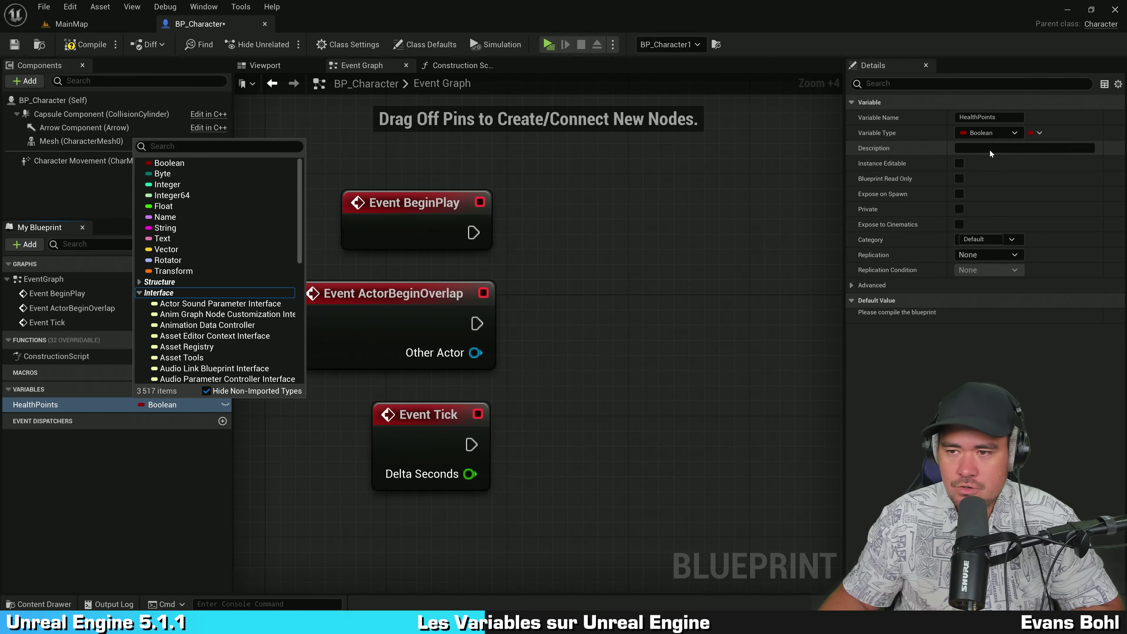
click(1019, 133)
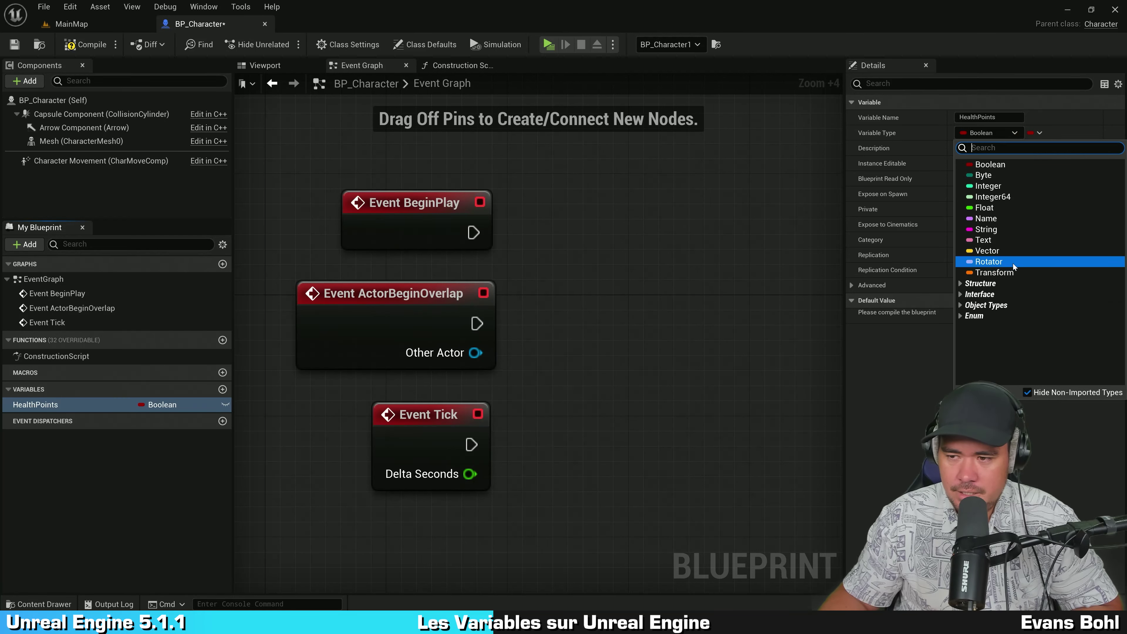
click(889, 399)
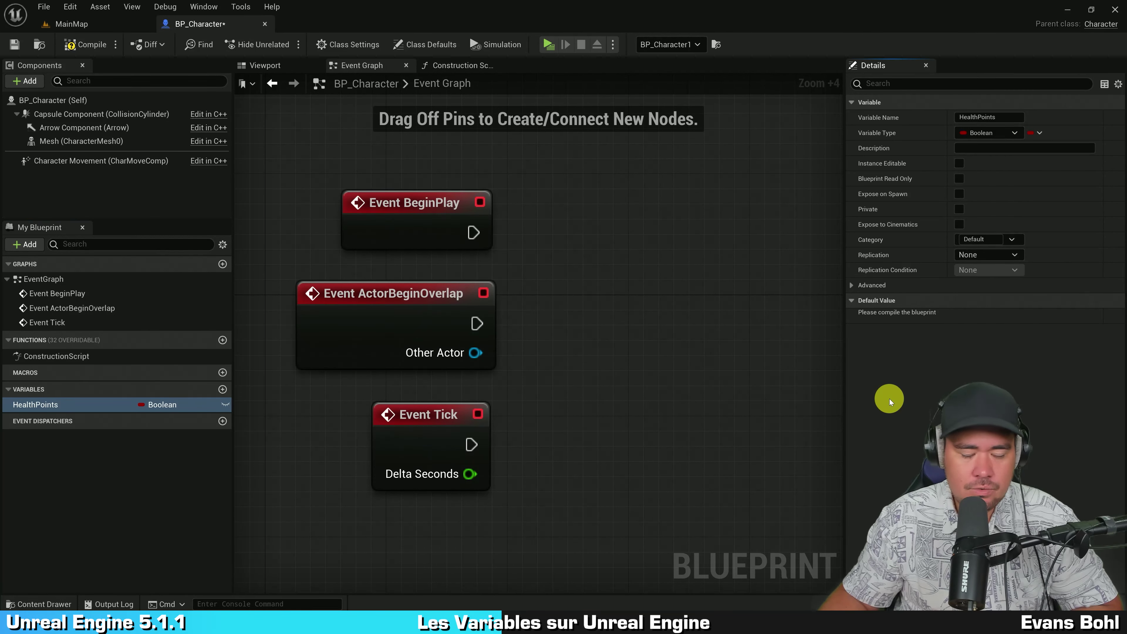
click(93, 480)
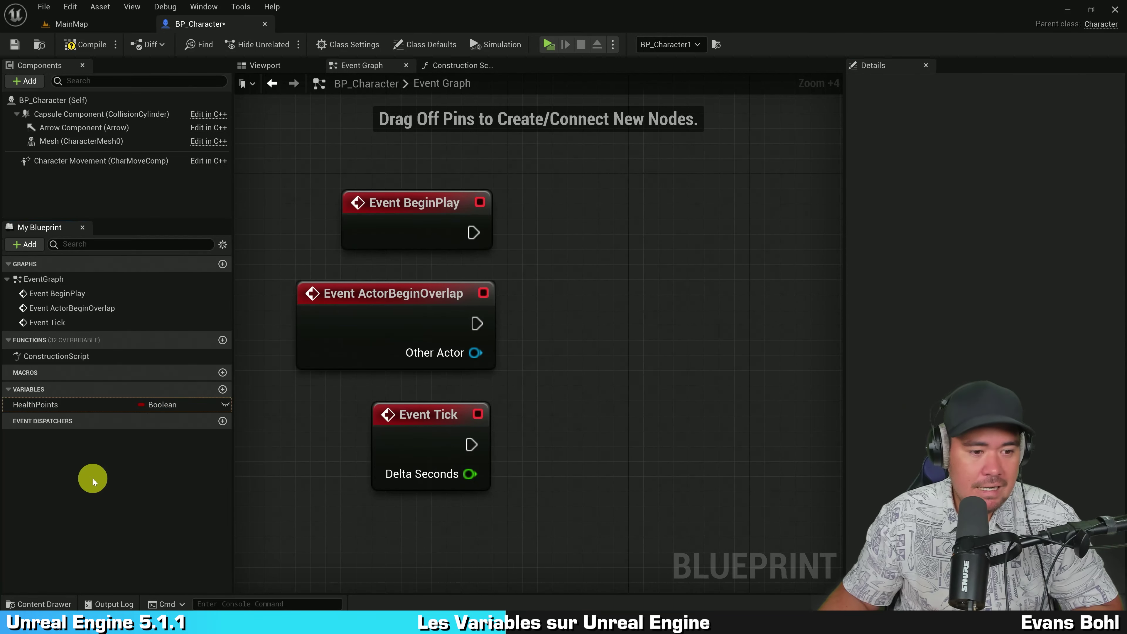
click(163, 407)
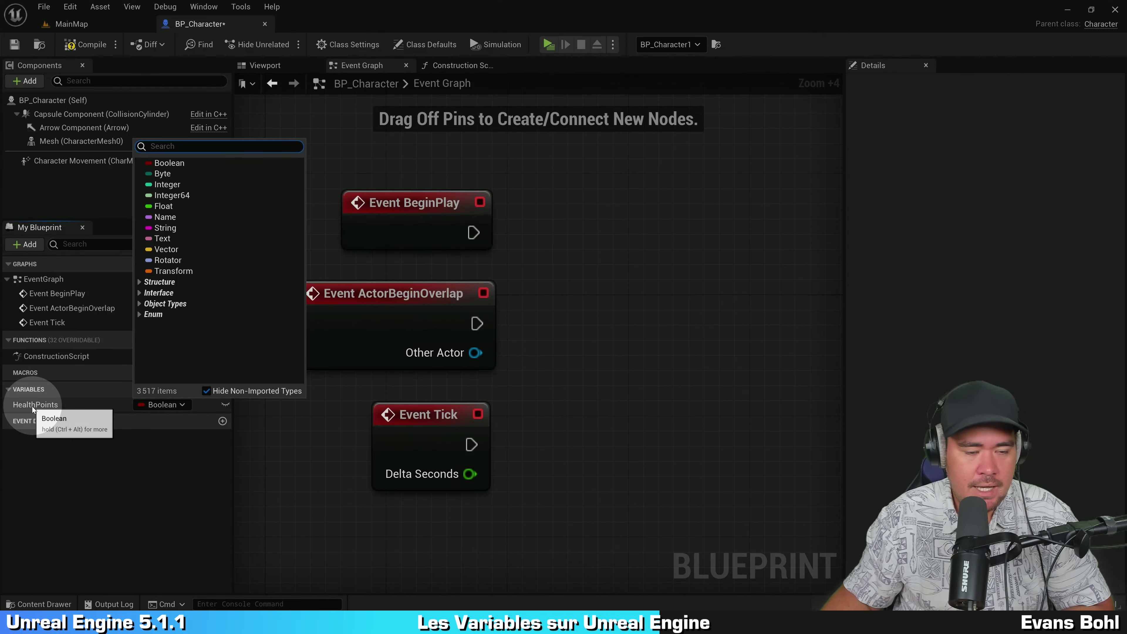
click(173, 207)
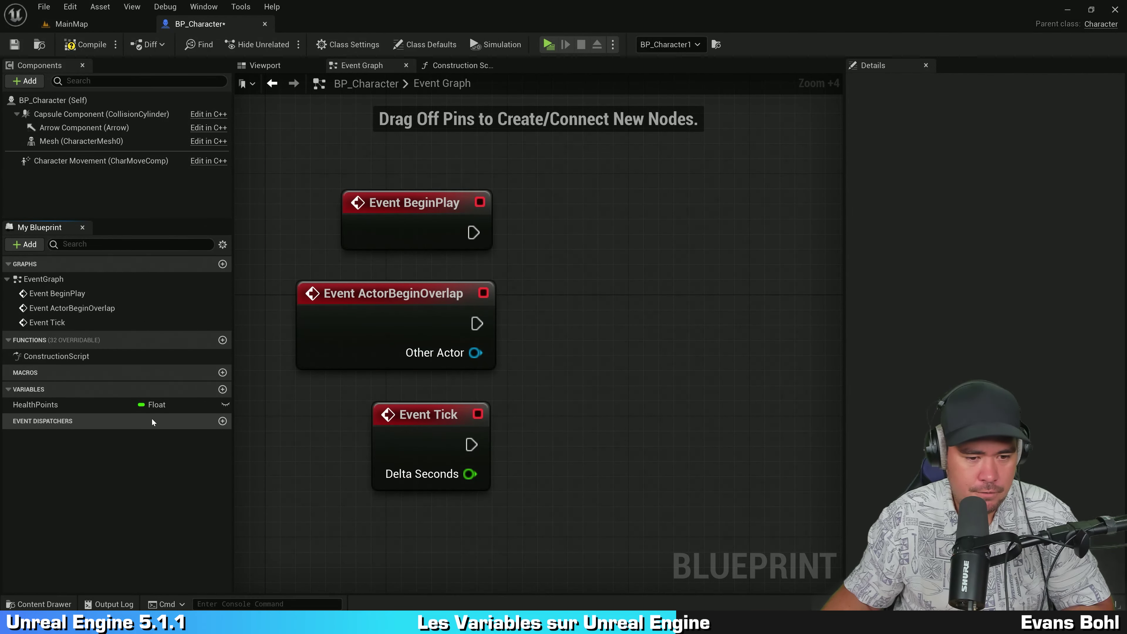
Select the Float variable HealthPoints to show its settings in the Details panel
click(59, 407)
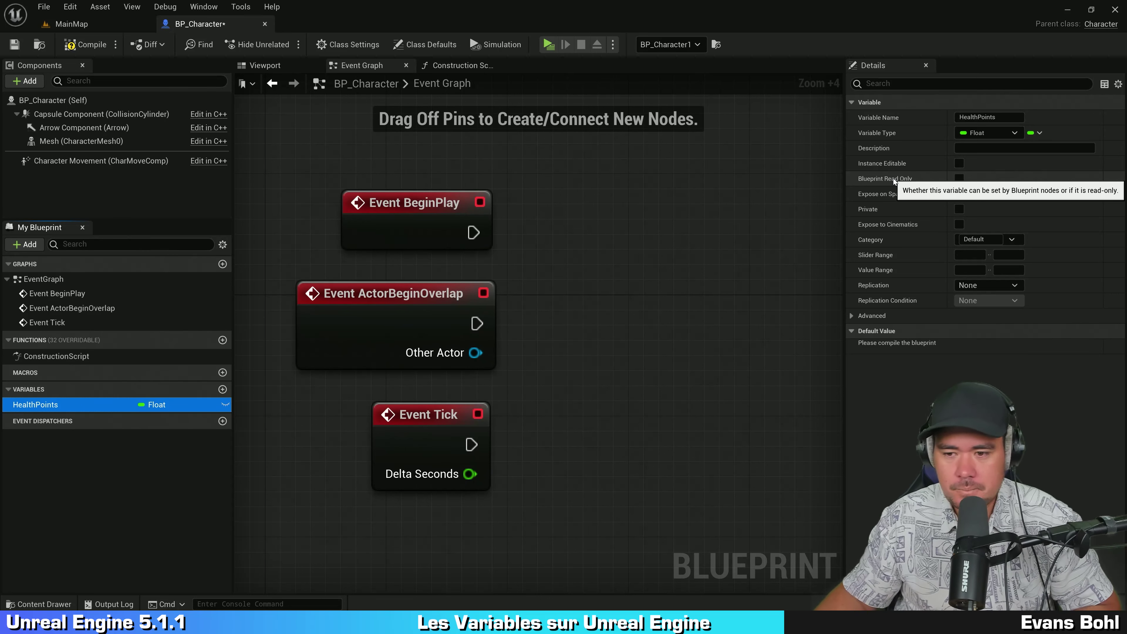
click(886, 349)
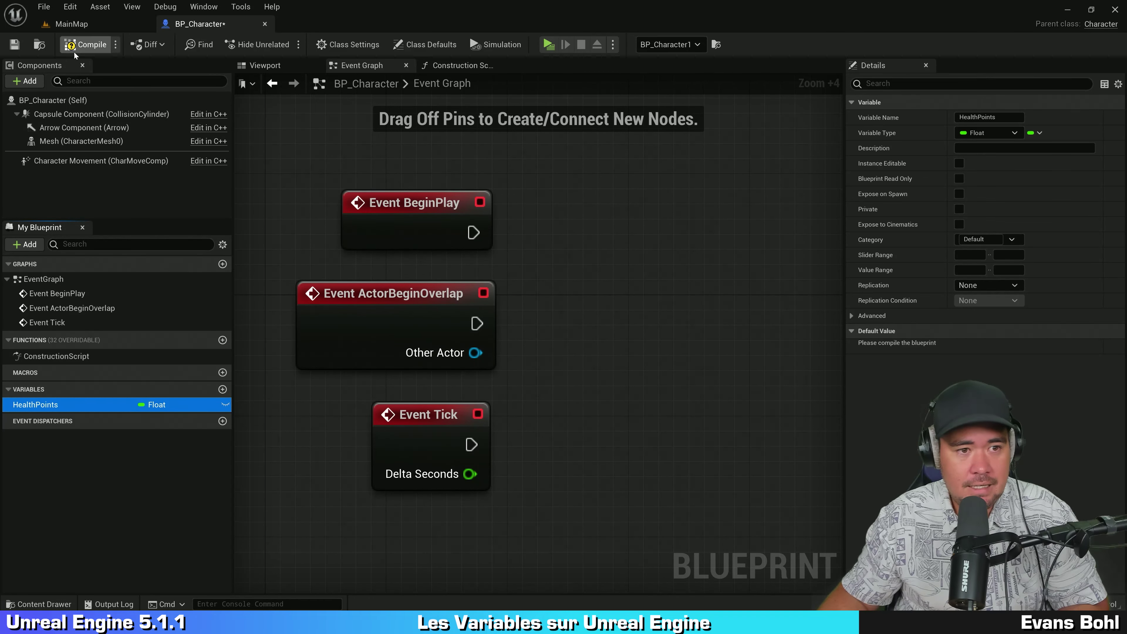
Compile, set HealthPoints' default value to 100, then compile BP_Character again
click(85, 52)
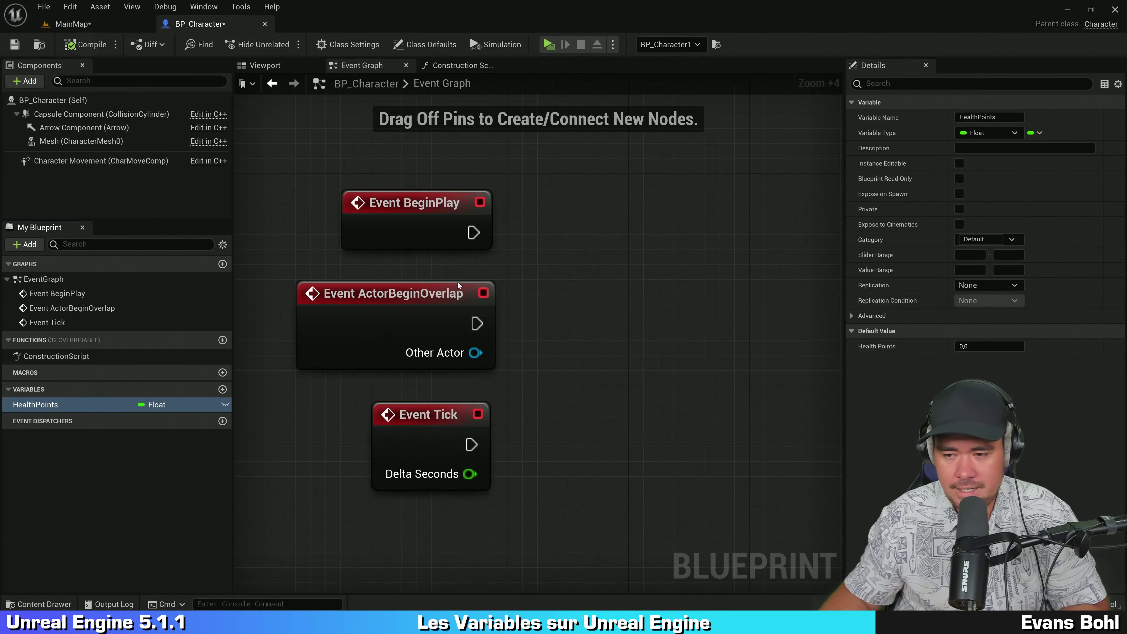
click(868, 335)
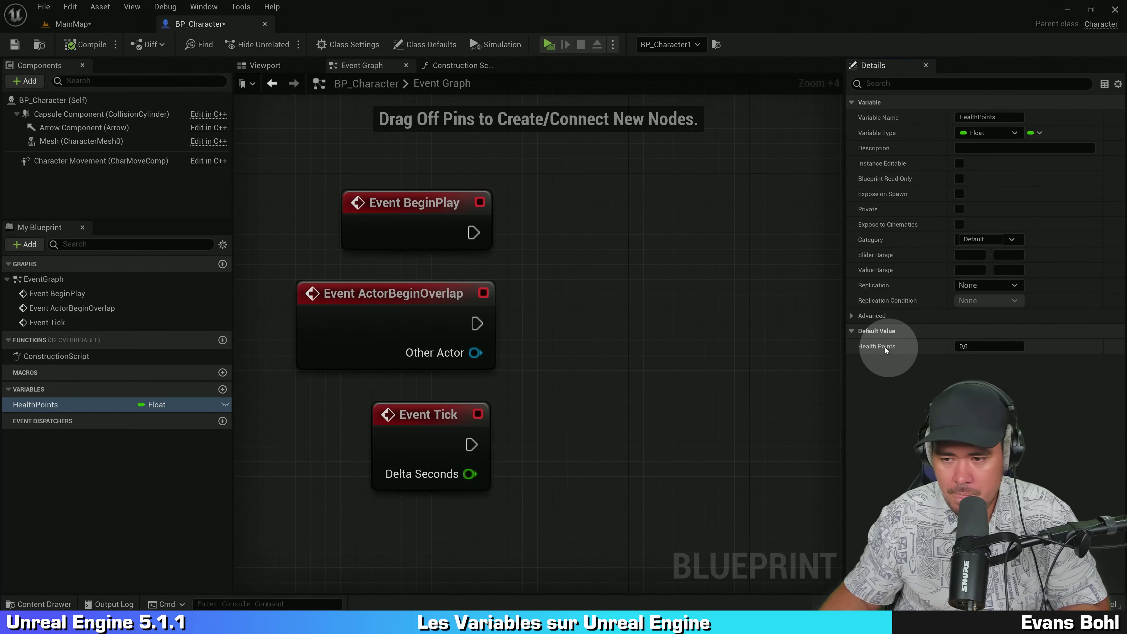
click(983, 349)
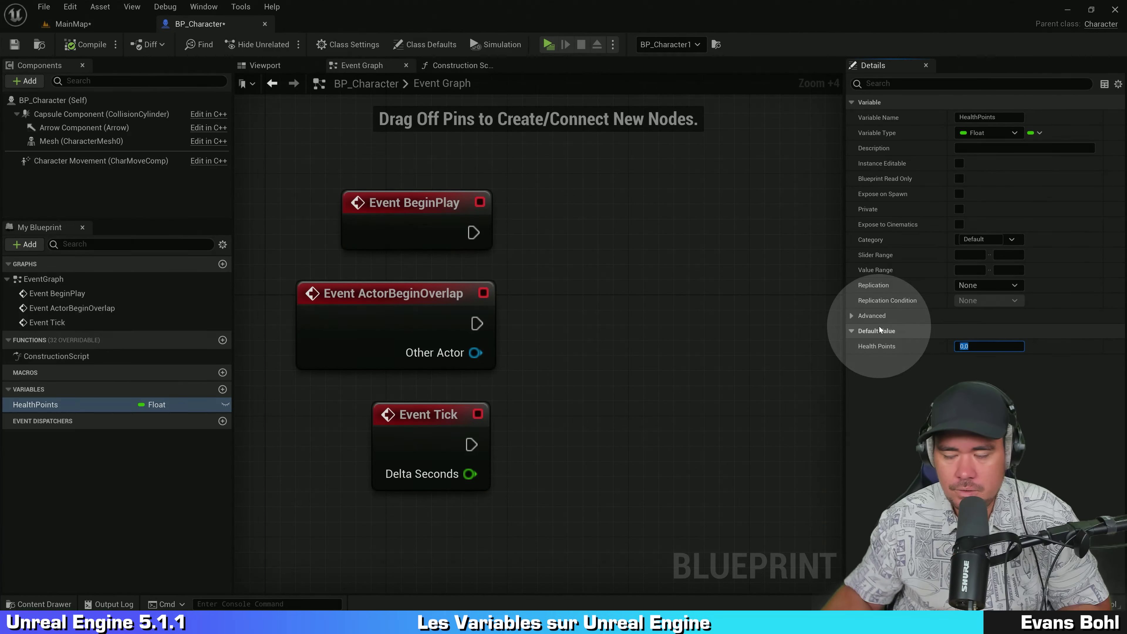
click(881, 350)
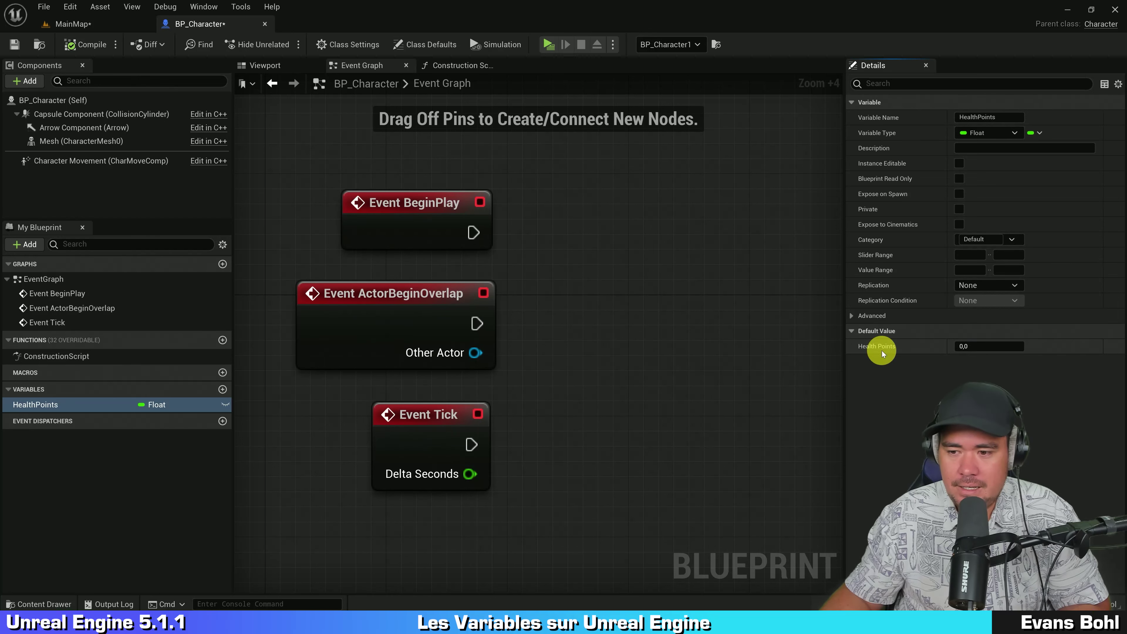
click(983, 346)
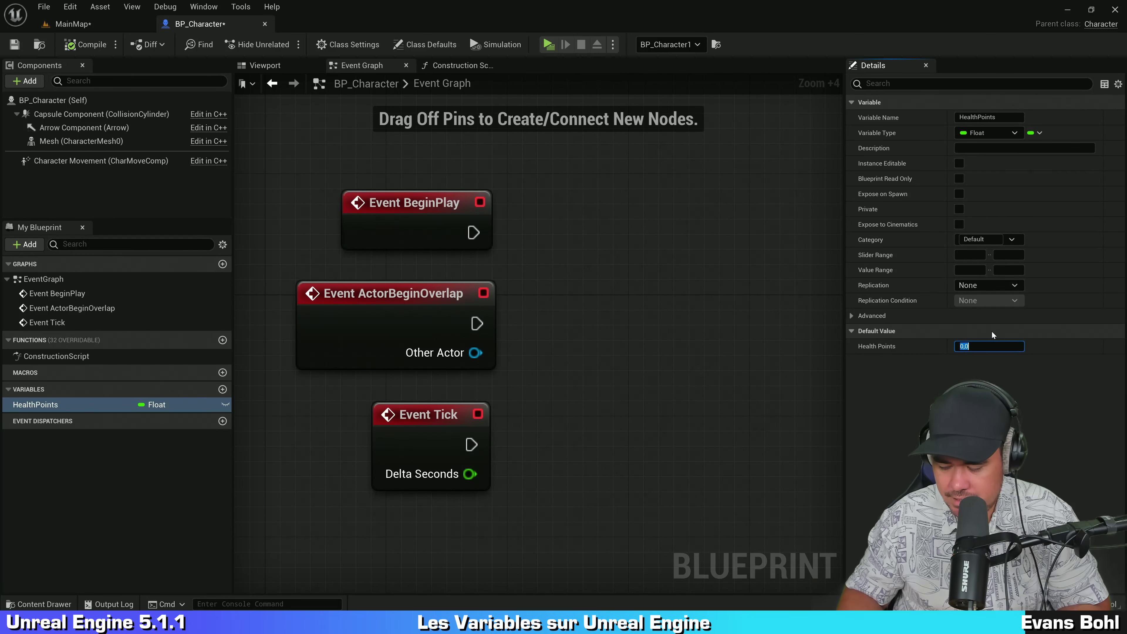
text(100)
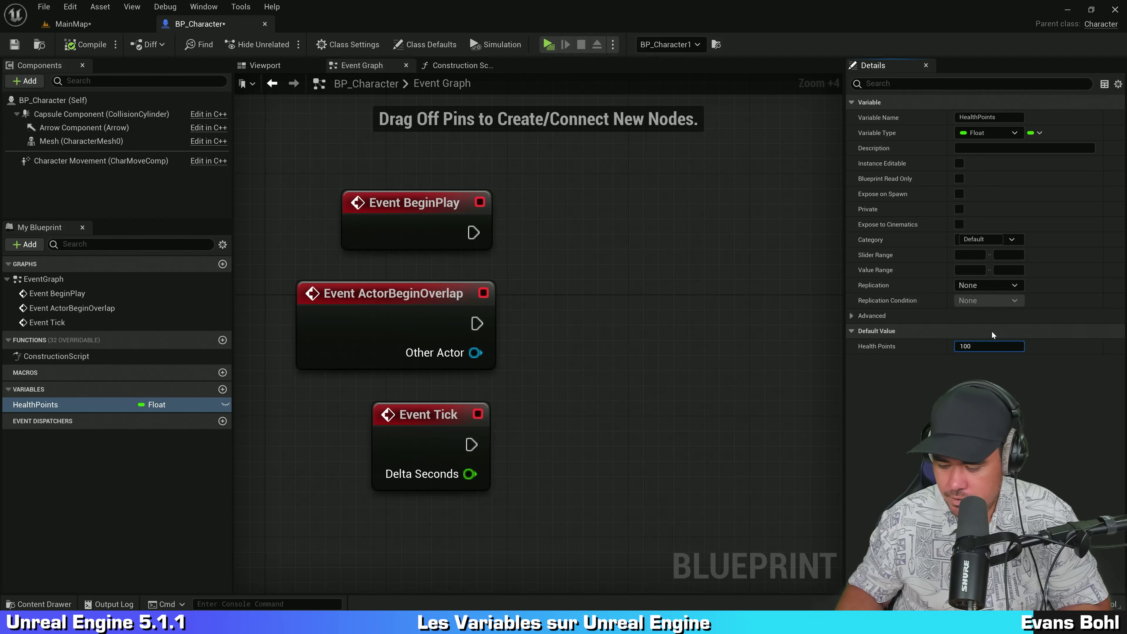
key(Return)
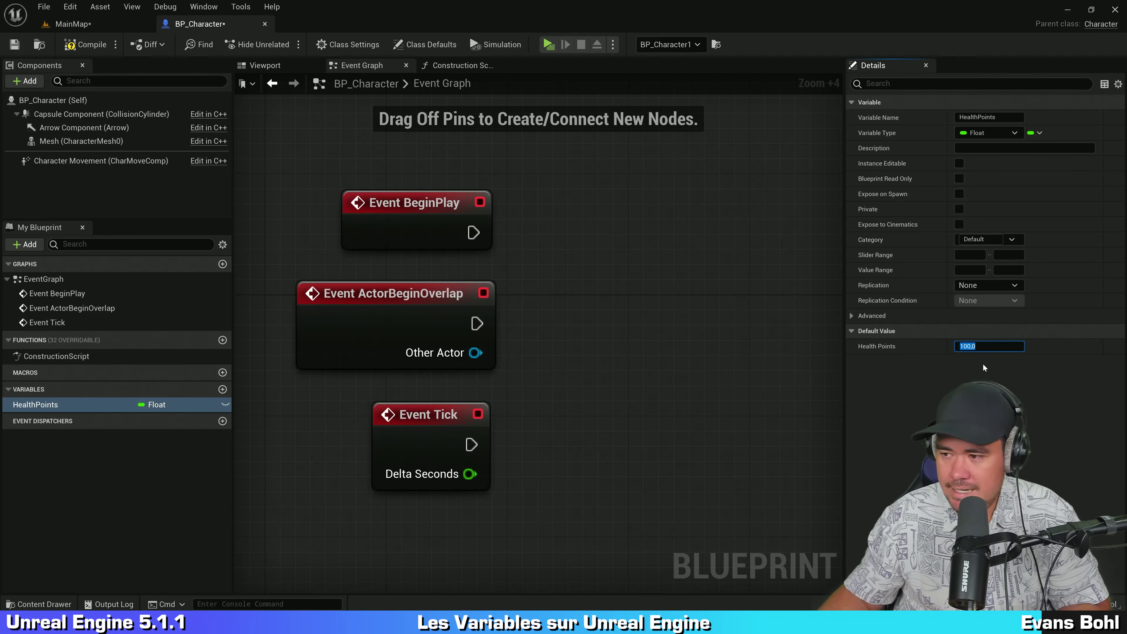
click(983, 363)
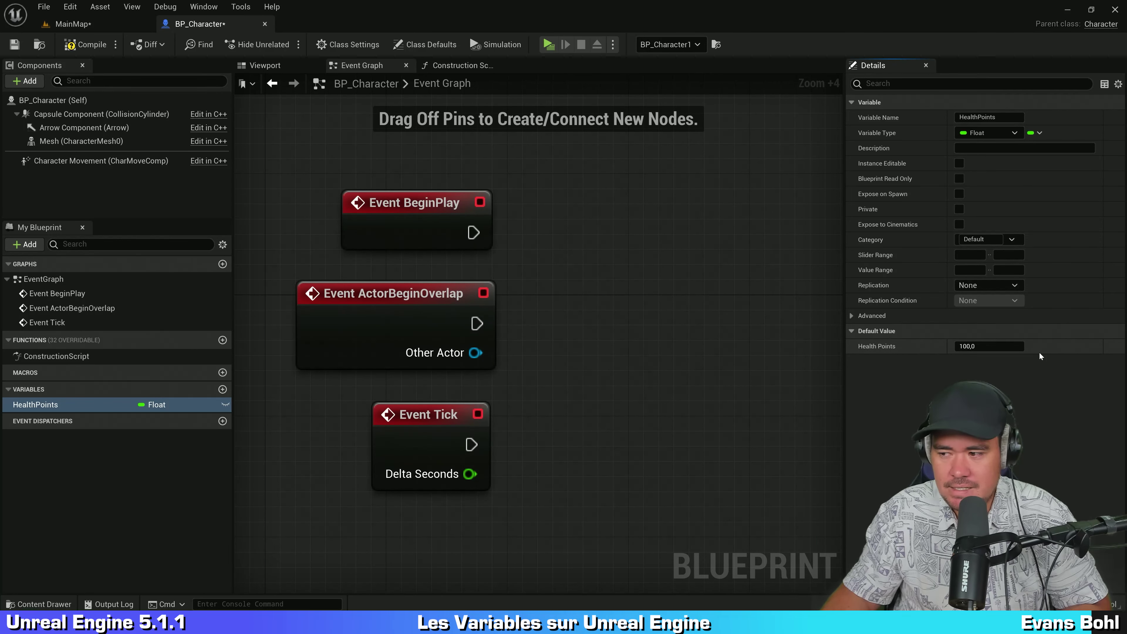
click(84, 45)
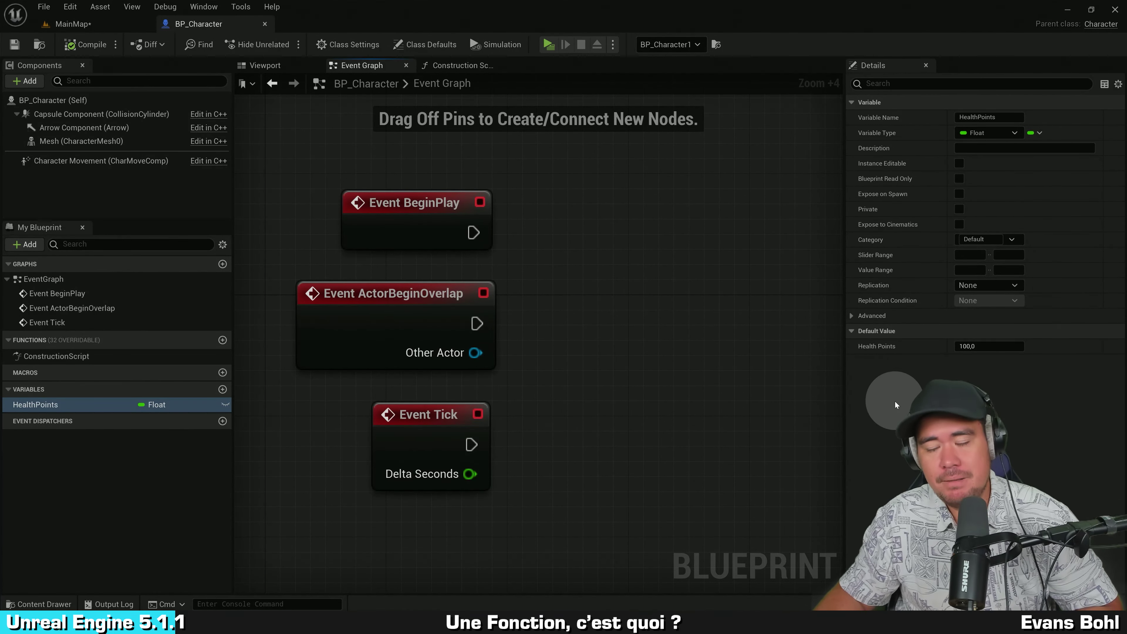
click(670, 353)
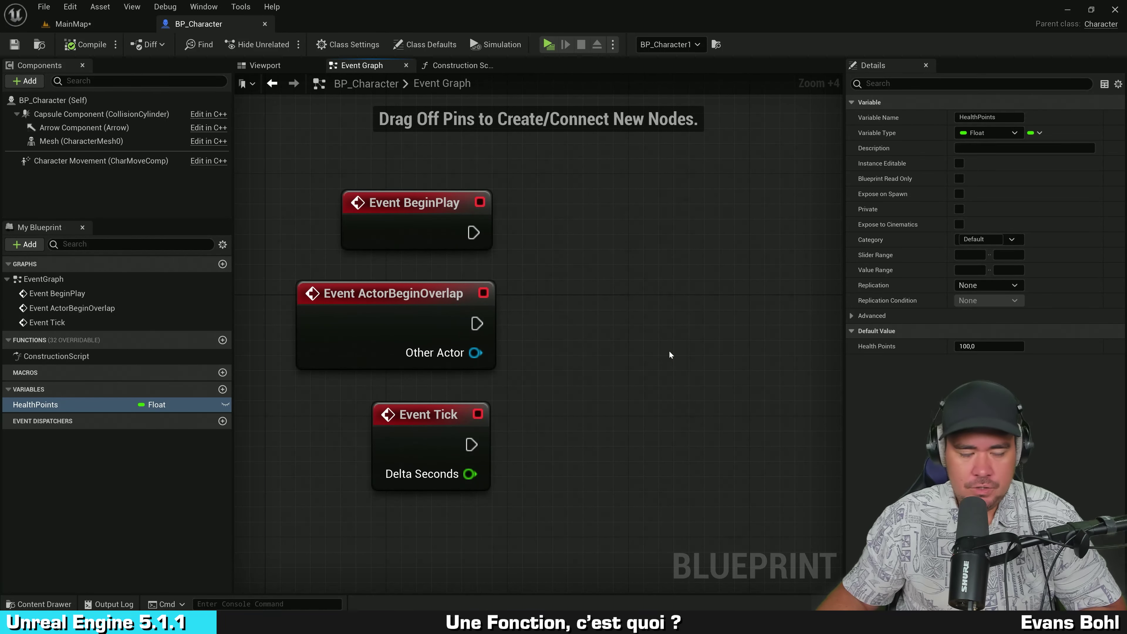
click(669, 351)
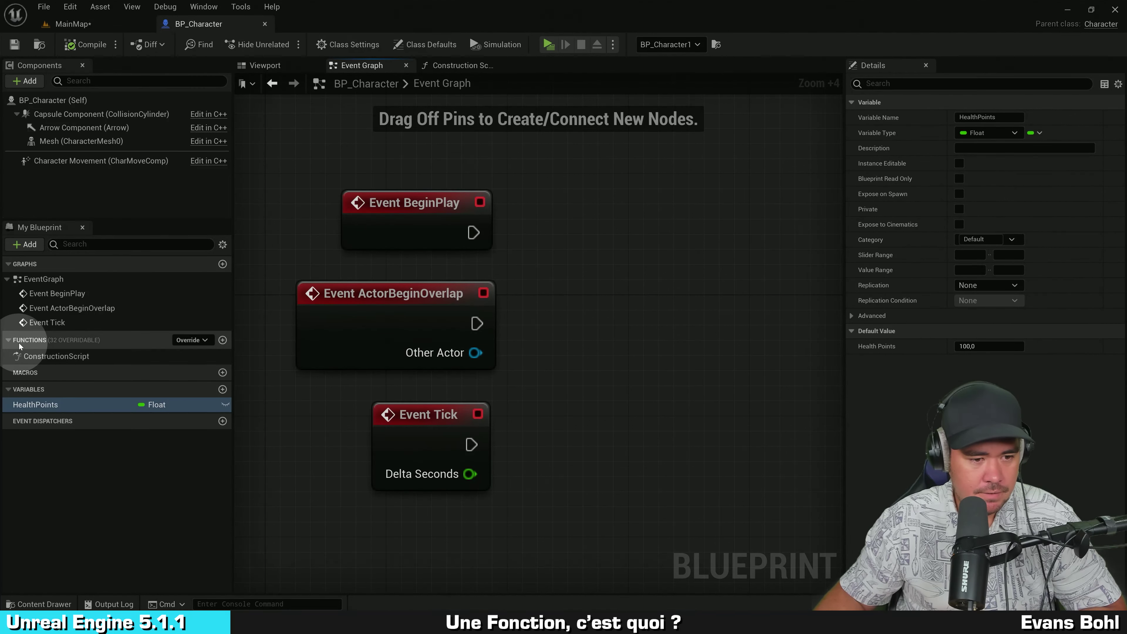
Add a new UpdateHealthPoints function to BP_Character and frame its entry node in the graph
click(223, 340)
text(UpdateHealthPoints)
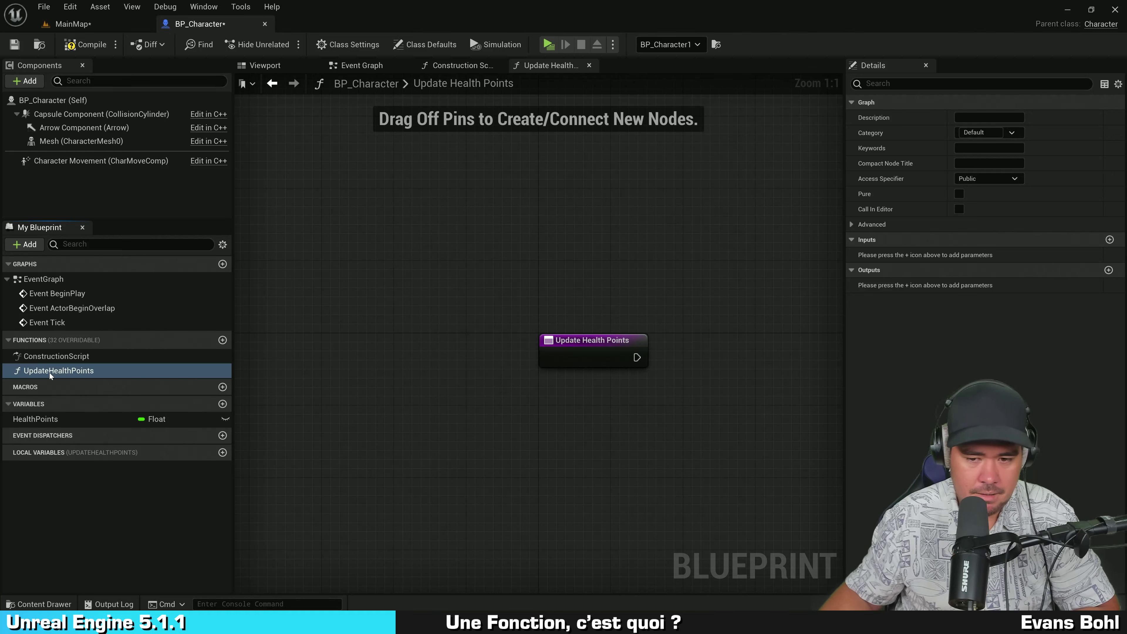
scroll(375, 358, up, 3)
mouse_move(559, 413)
right_down()
mouse_move(374, 357)
mouse_move(387, 393)
right_up()
scroll(303, 304, up, 1)
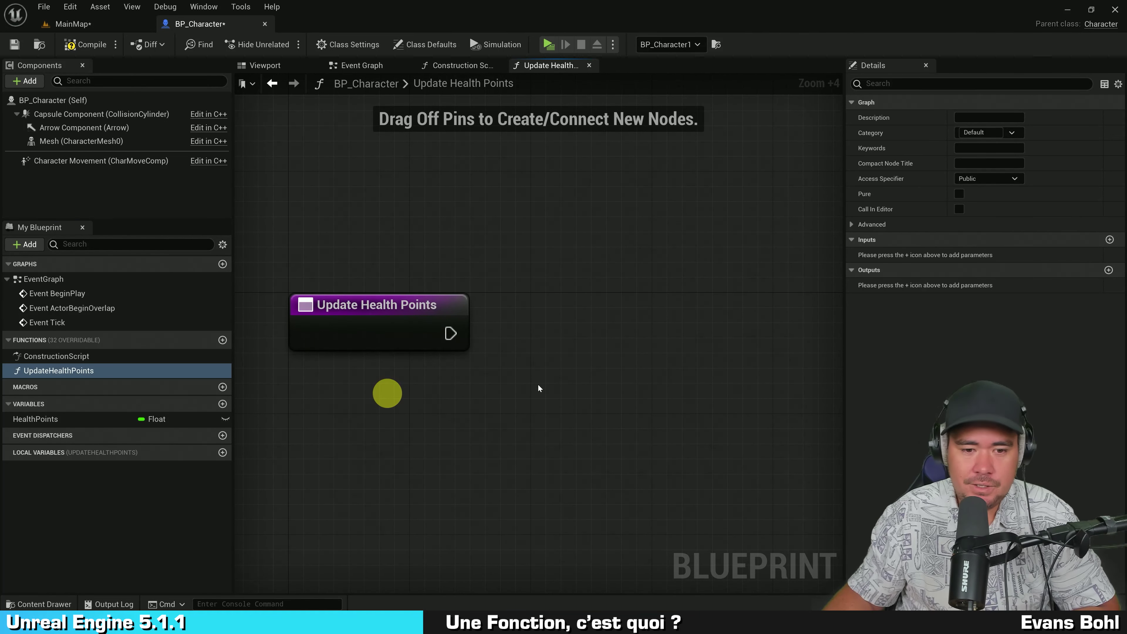
right_drag(539, 389, 589, 344)
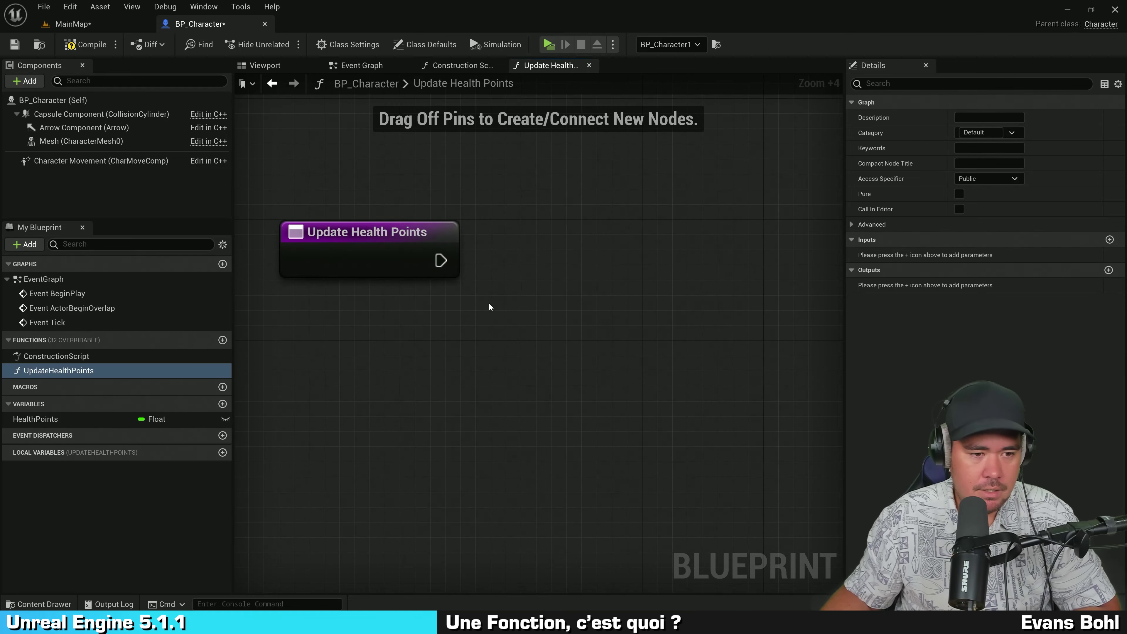
click(355, 254)
scroll(555, 275, down, 1)
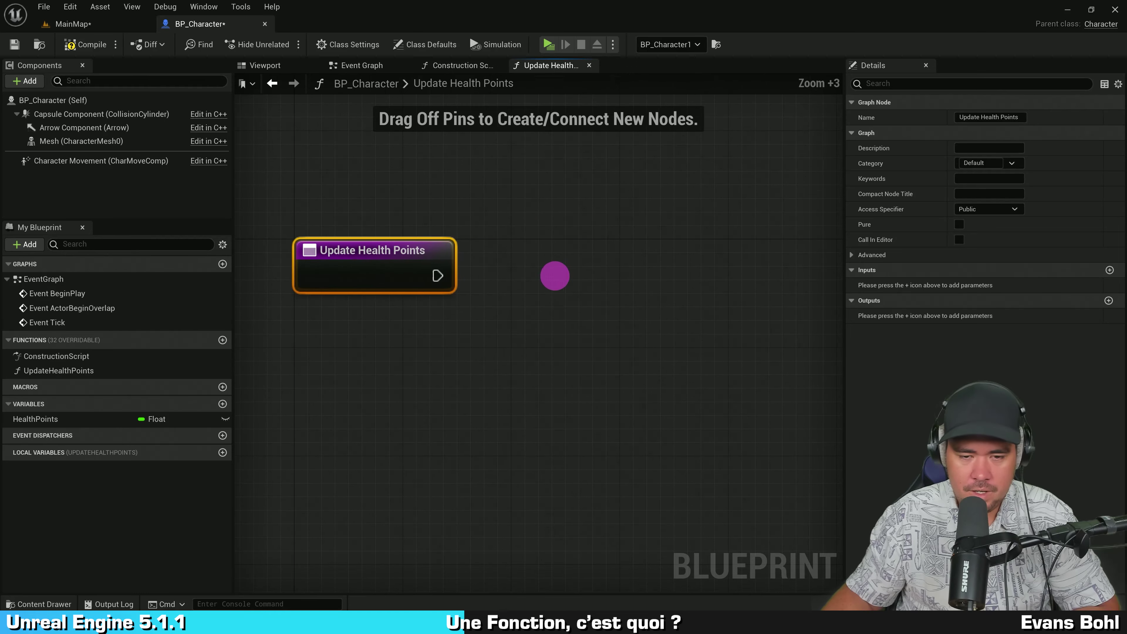
right_drag(555, 276, 520, 318)
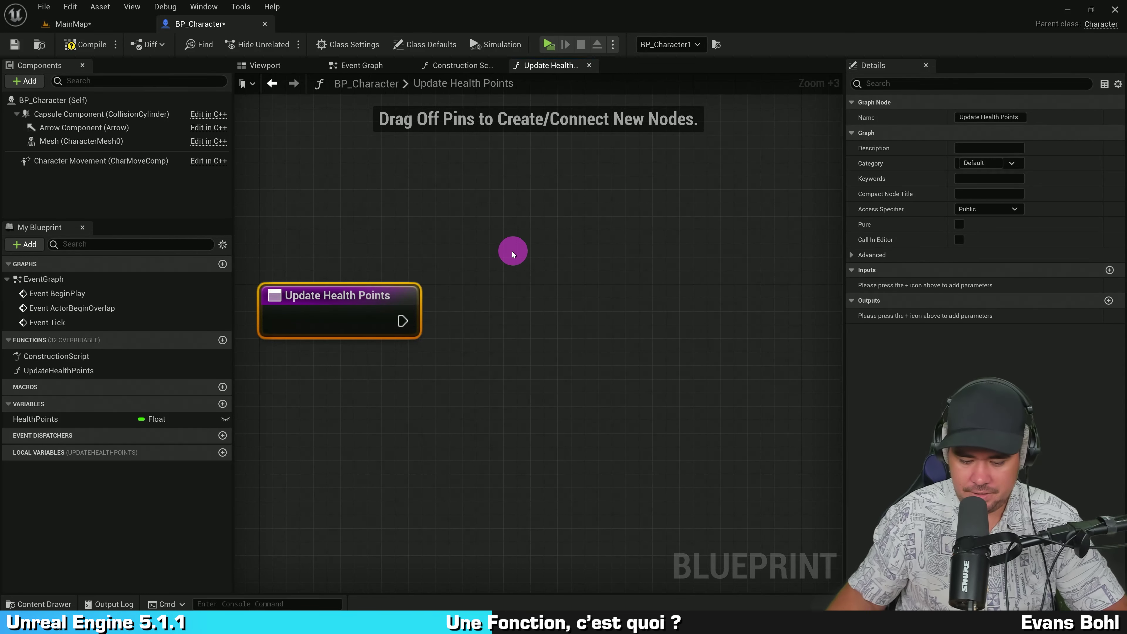
Add a Print String node to the function graph, expand its options and position it
right_click(513, 253)
text(print string)
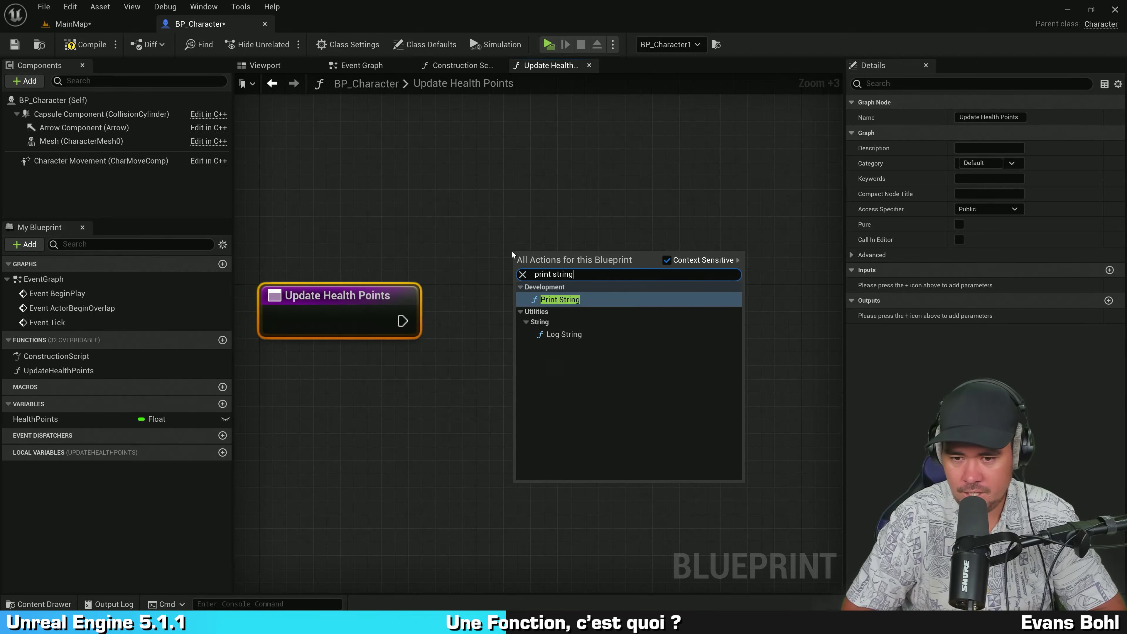
key(Return)
mouse_move(561, 254)
mouse_down()
mouse_move(586, 211)
mouse_move(491, 381)
mouse_up()
right_drag(606, 338, 617, 209)
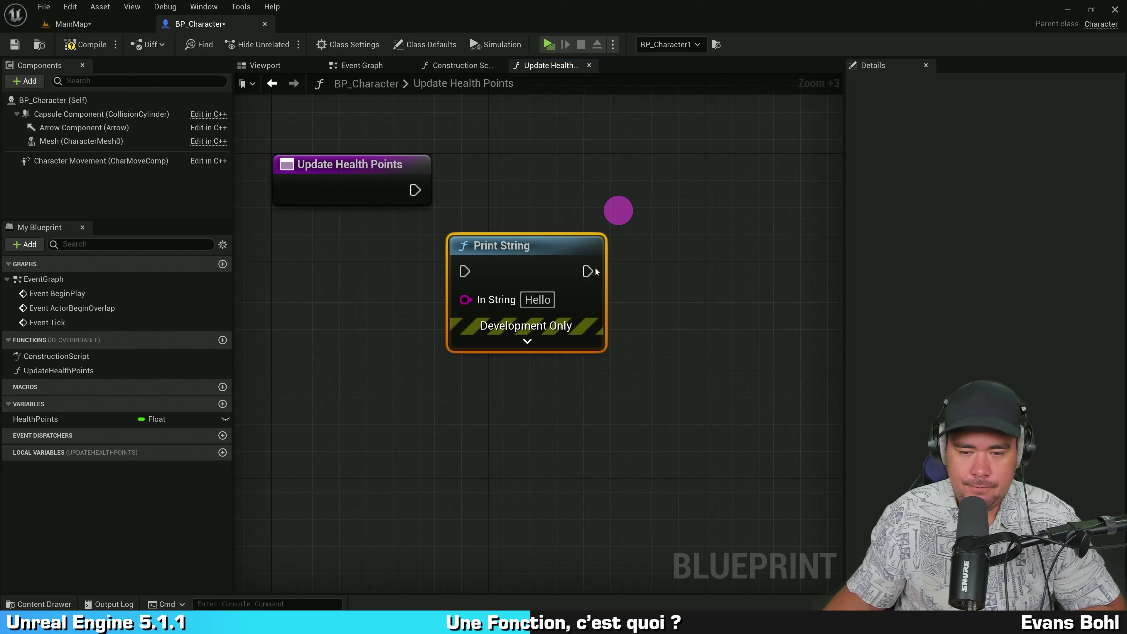
click(531, 344)
drag(547, 253, 489, 261)
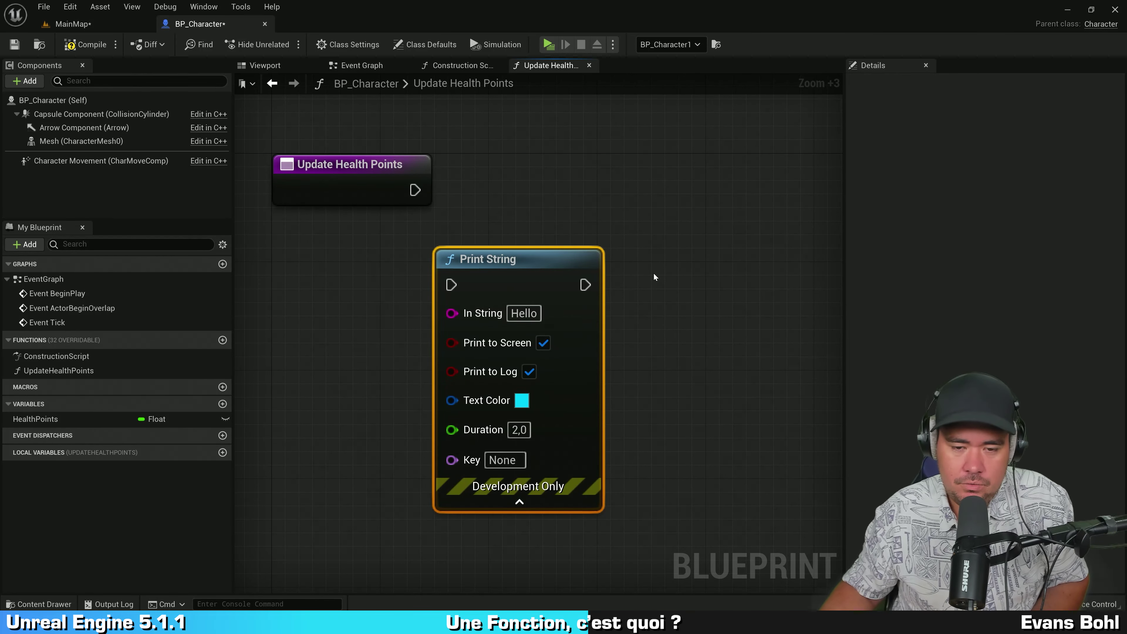
drag(503, 271, 490, 271)
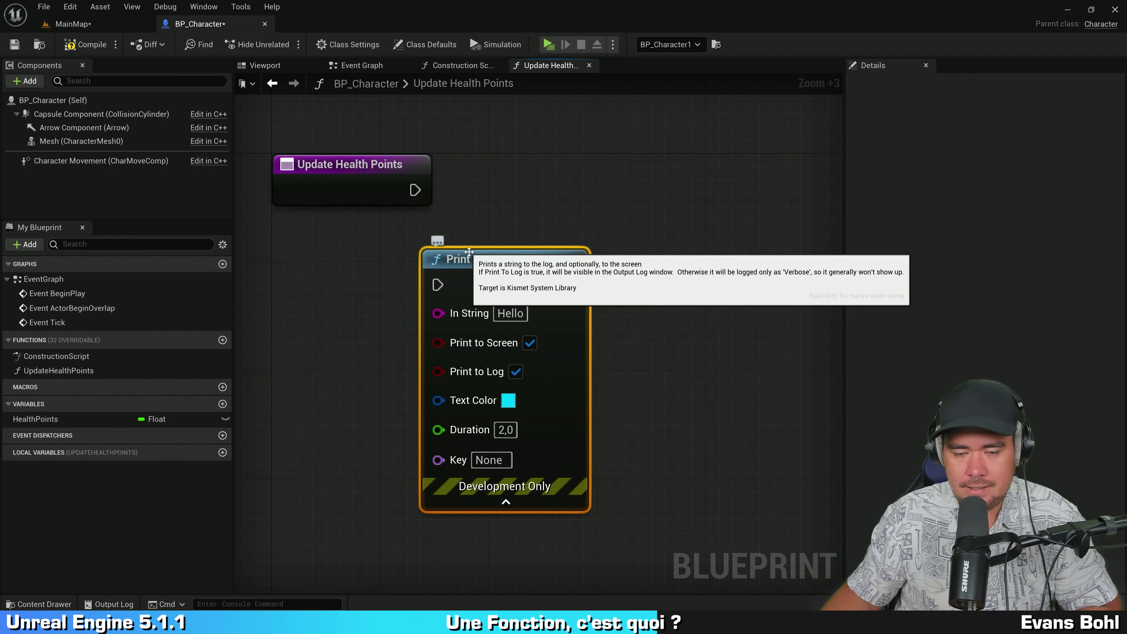
drag(489, 270, 449, 270)
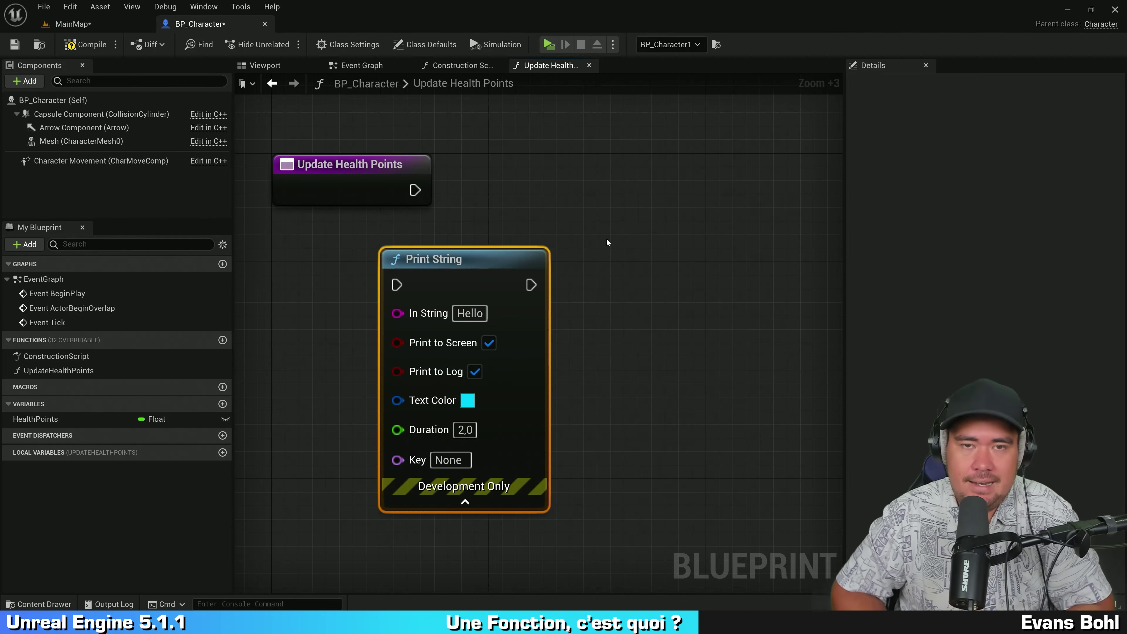
drag(523, 261, 577, 234)
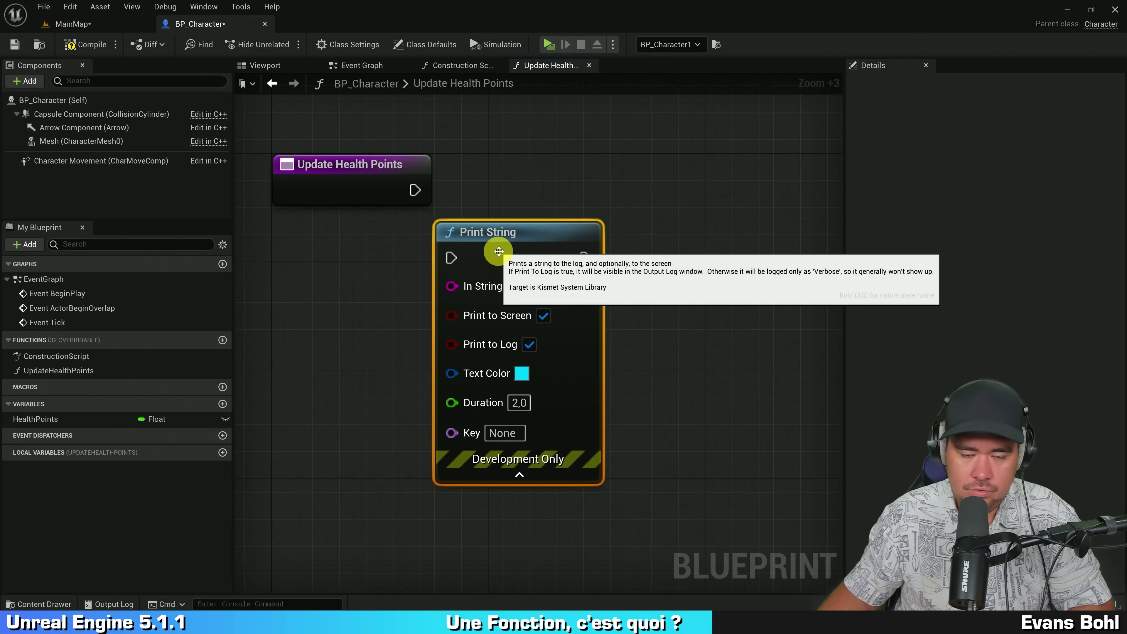
Enter a short French introduction as the In String message, then delete the Print String node
click(524, 286)
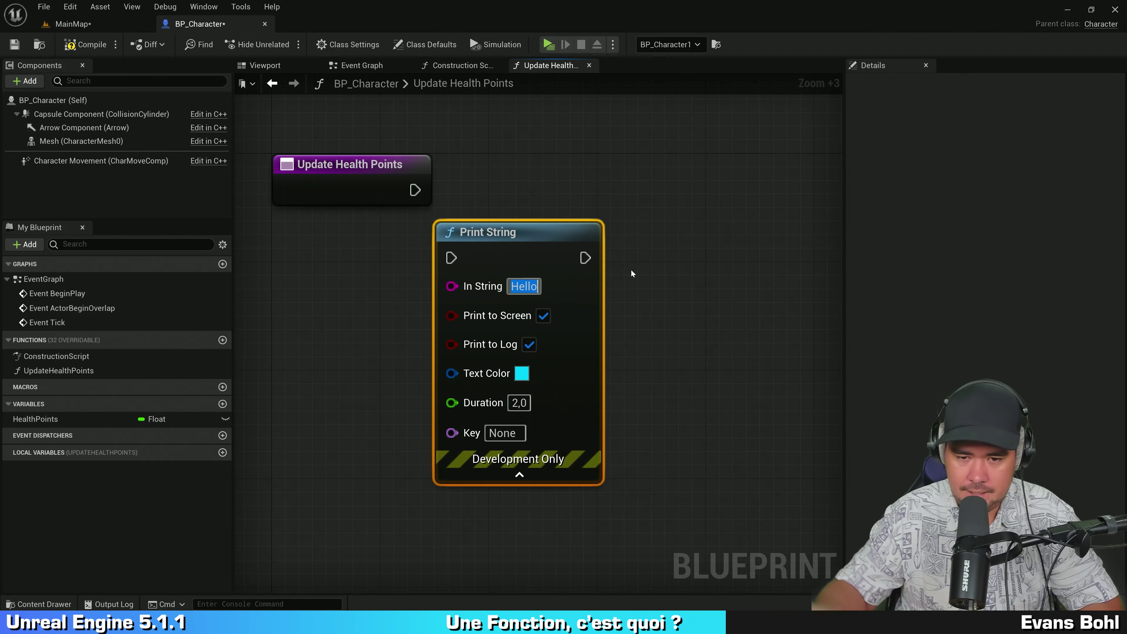
text(Coucou je m)
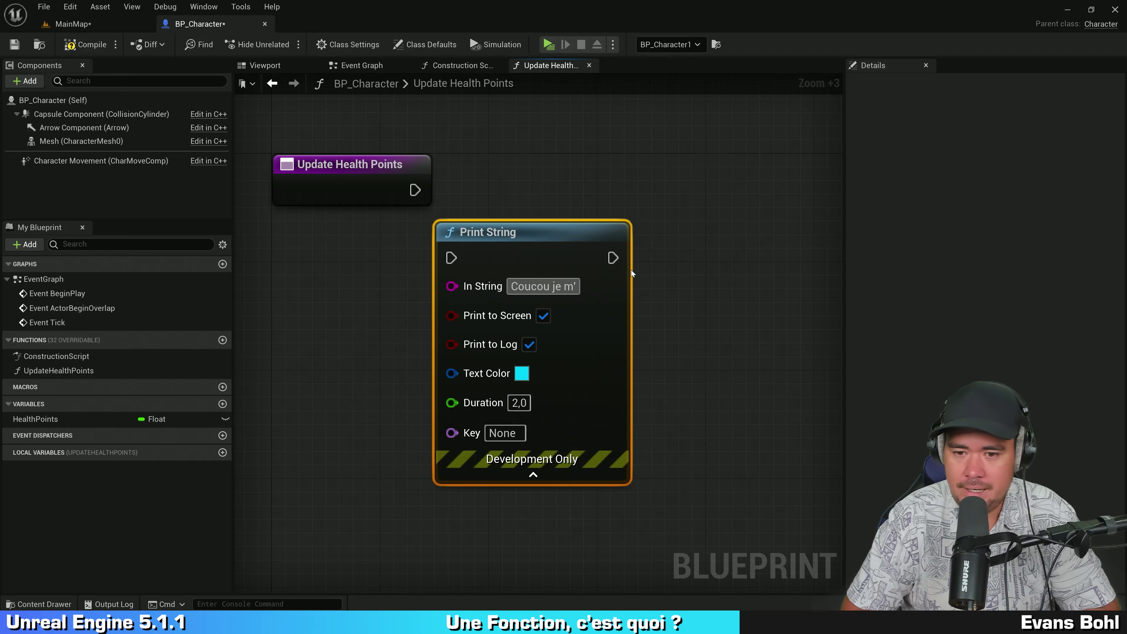
text('appelle Evans)
key(Return)
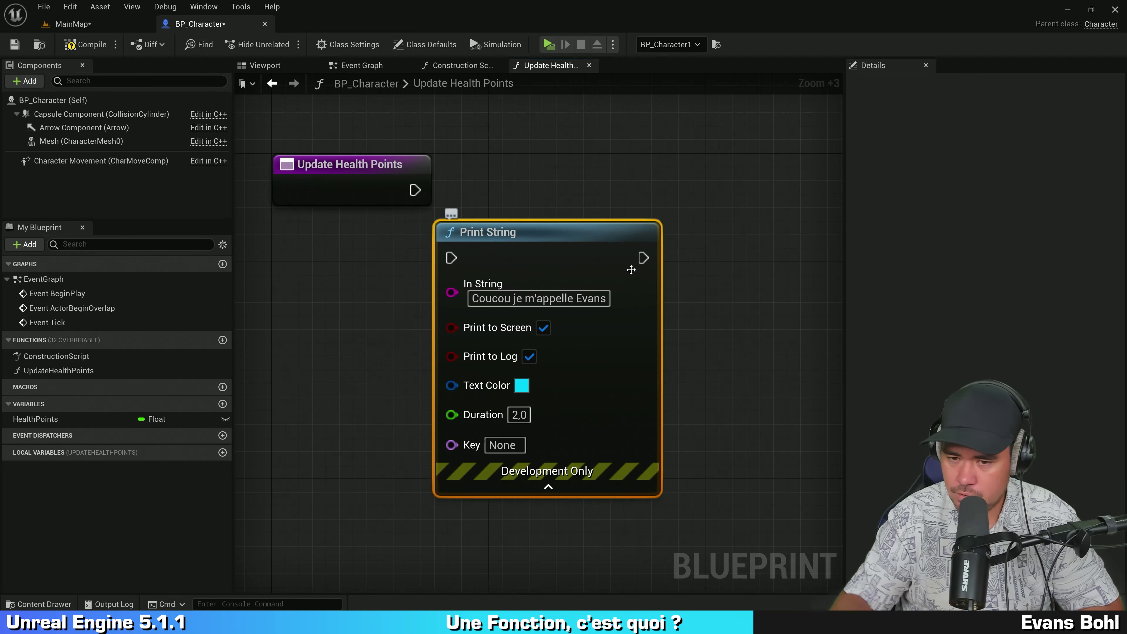
drag(621, 270, 608, 310)
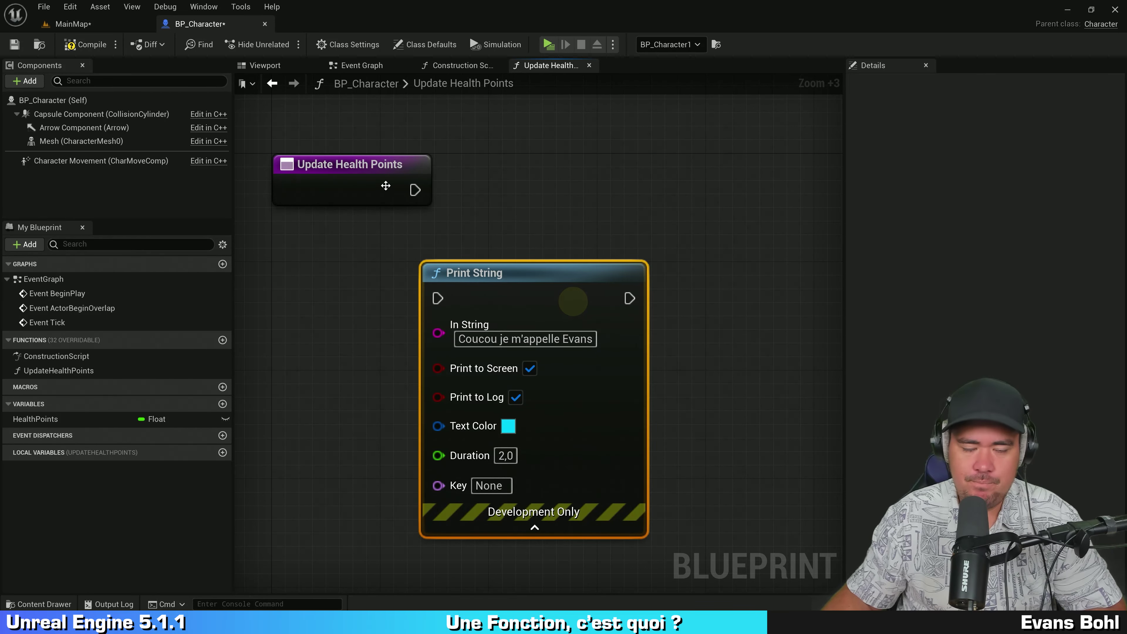
click(369, 182)
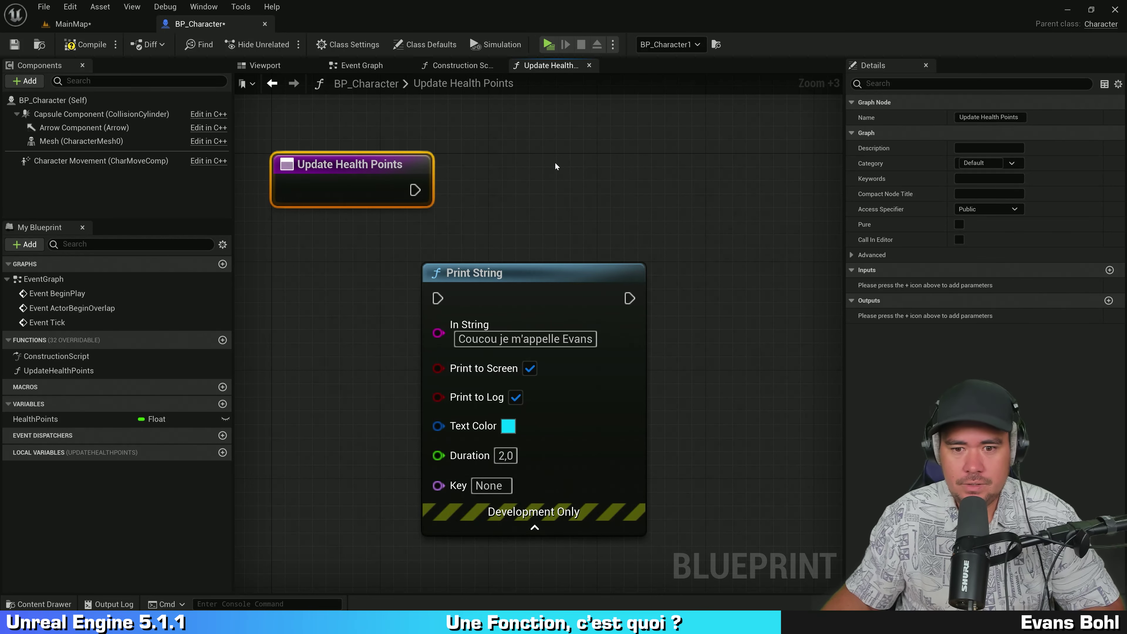
drag(529, 282, 461, 295)
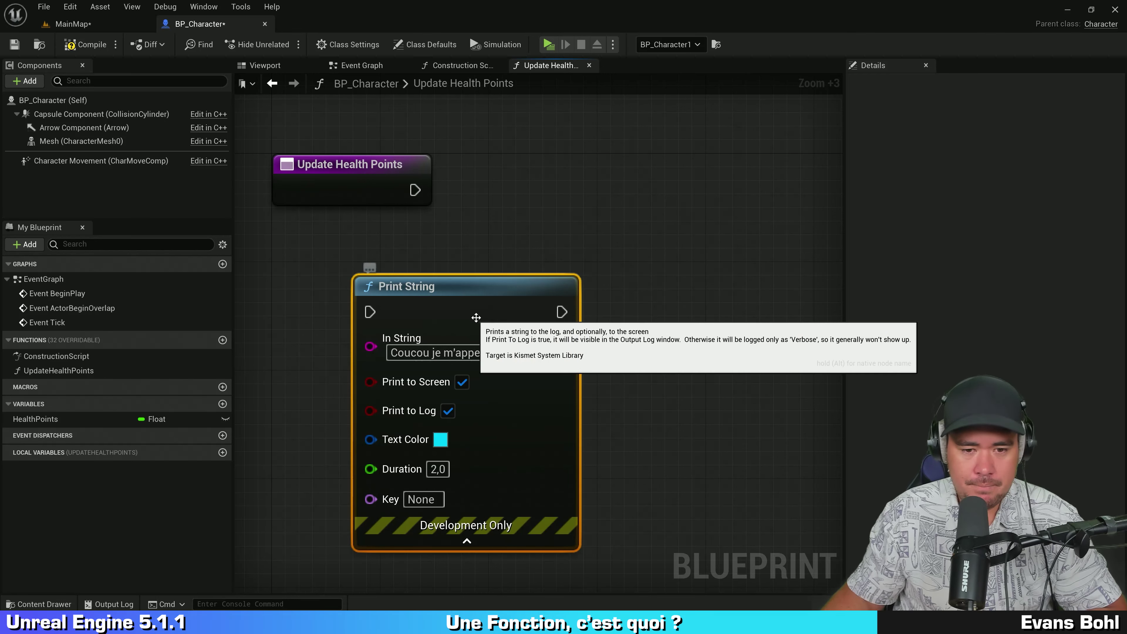
drag(473, 313, 446, 314)
key(Delete)
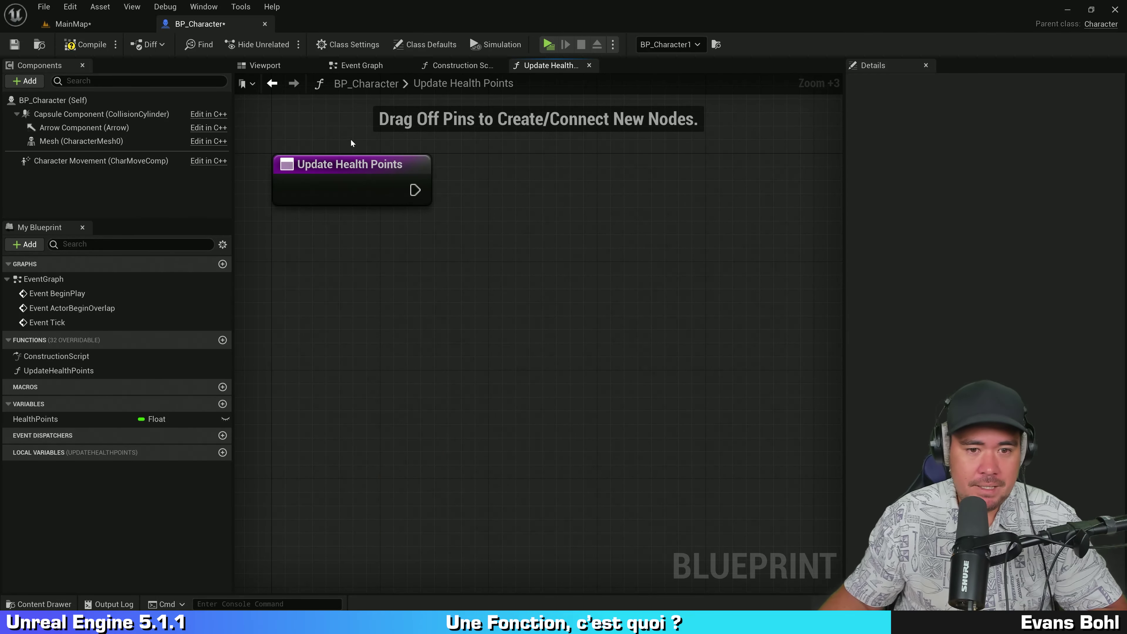
Compile the blueprint and add an Update Health Points call node via an 'updatehealth' search
click(336, 167)
right_drag(452, 286, 414, 291)
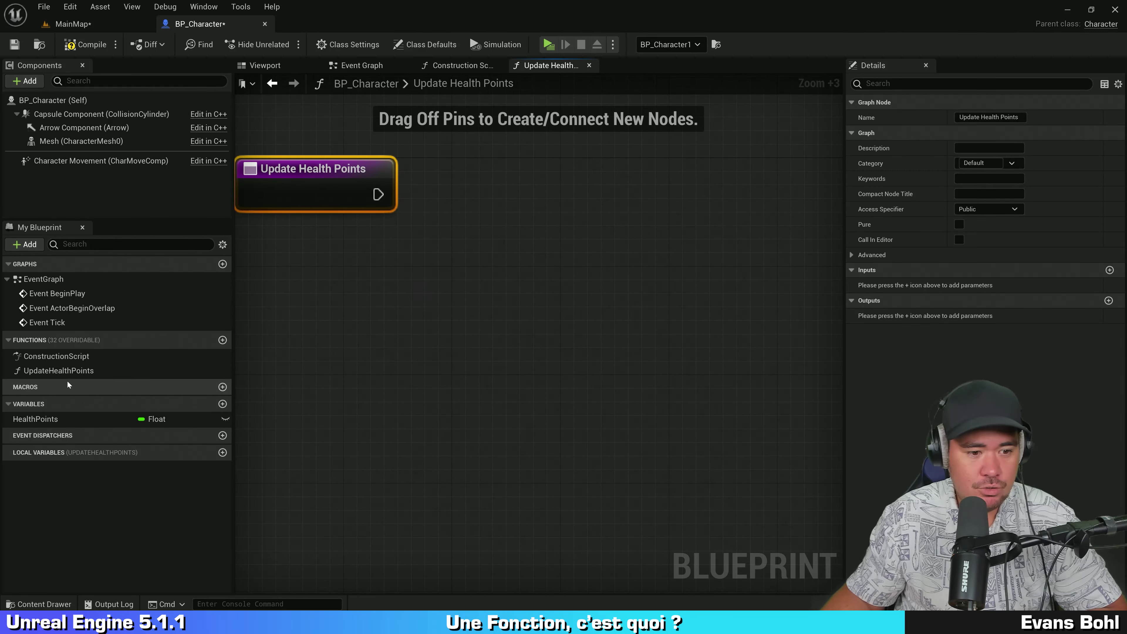
click(74, 50)
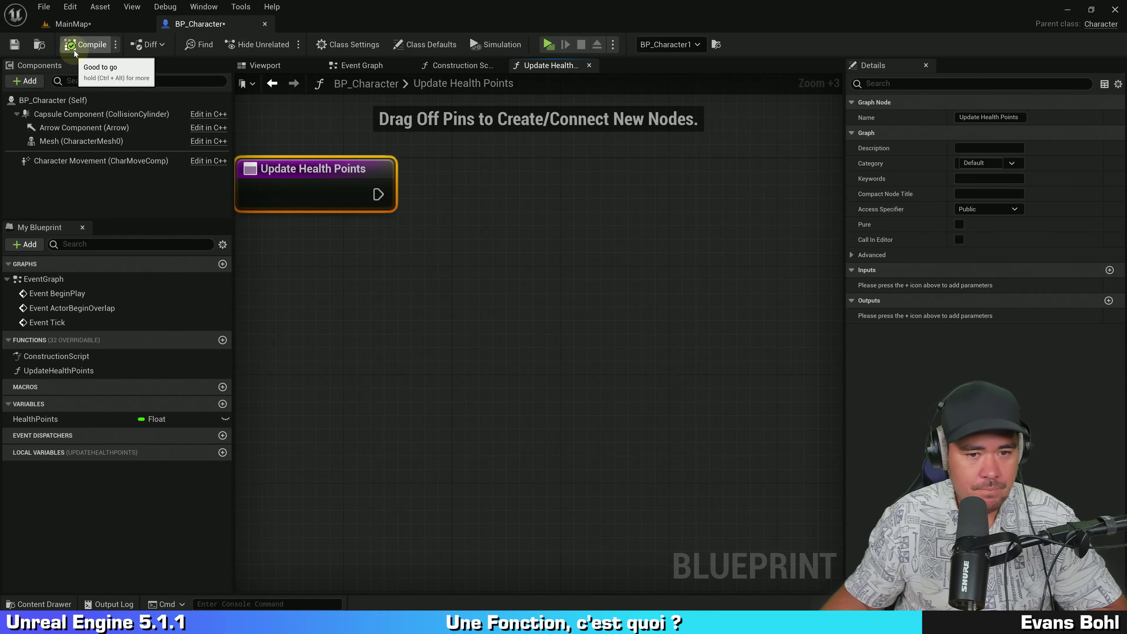
right_click(395, 283)
text(update)
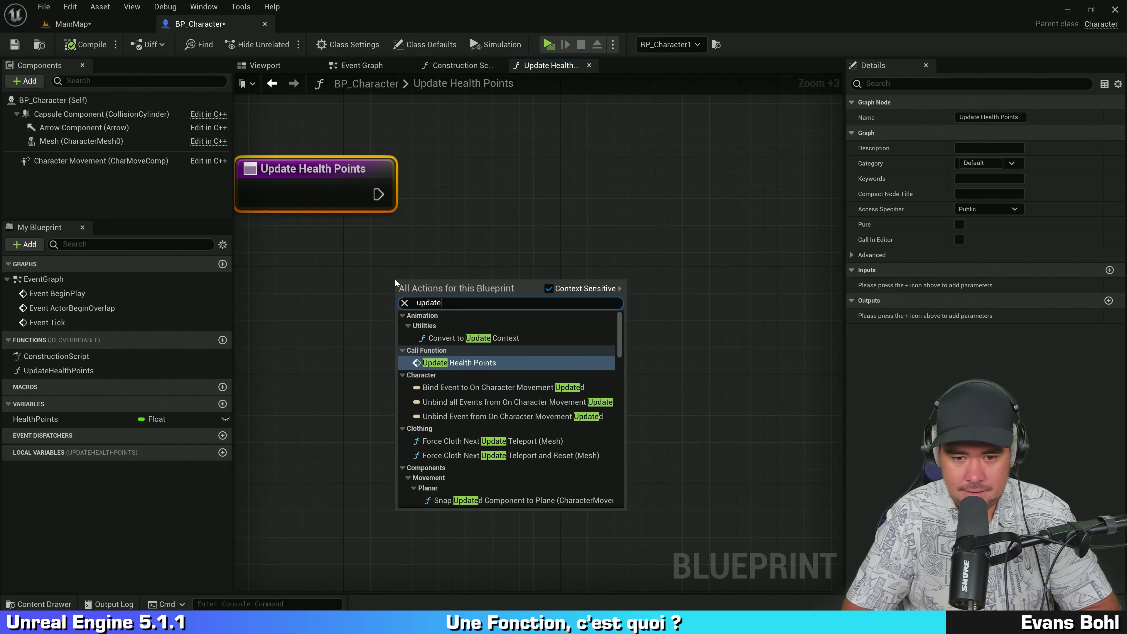
text(health)
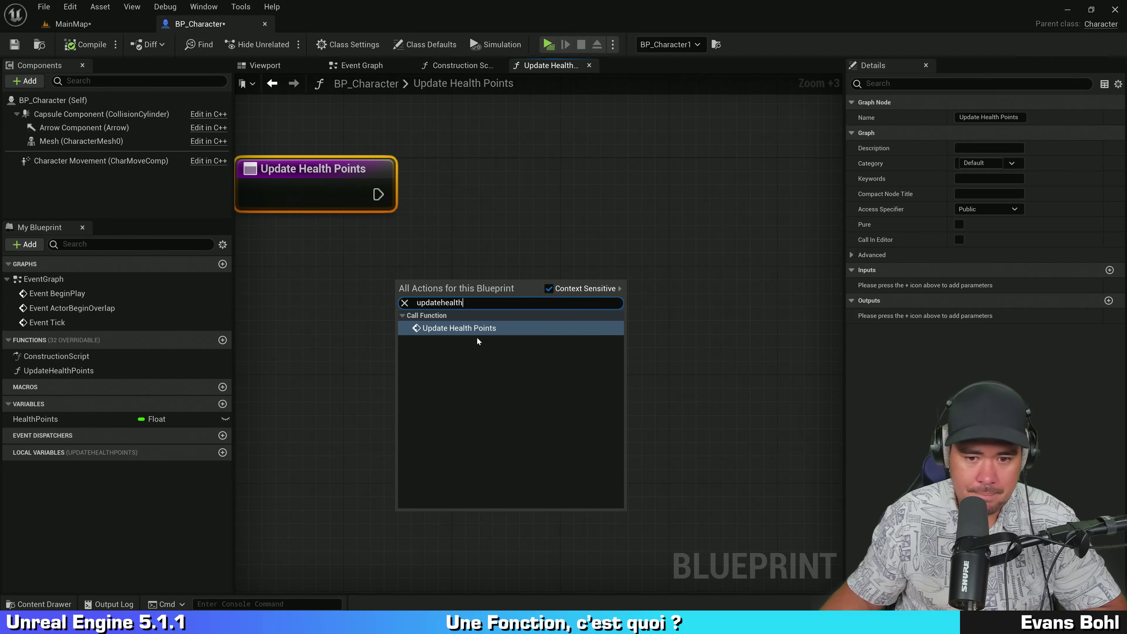
click(449, 333)
Position the Update Health Points call node beneath the function's entry node
drag(448, 307, 377, 282)
right_drag(391, 333, 455, 358)
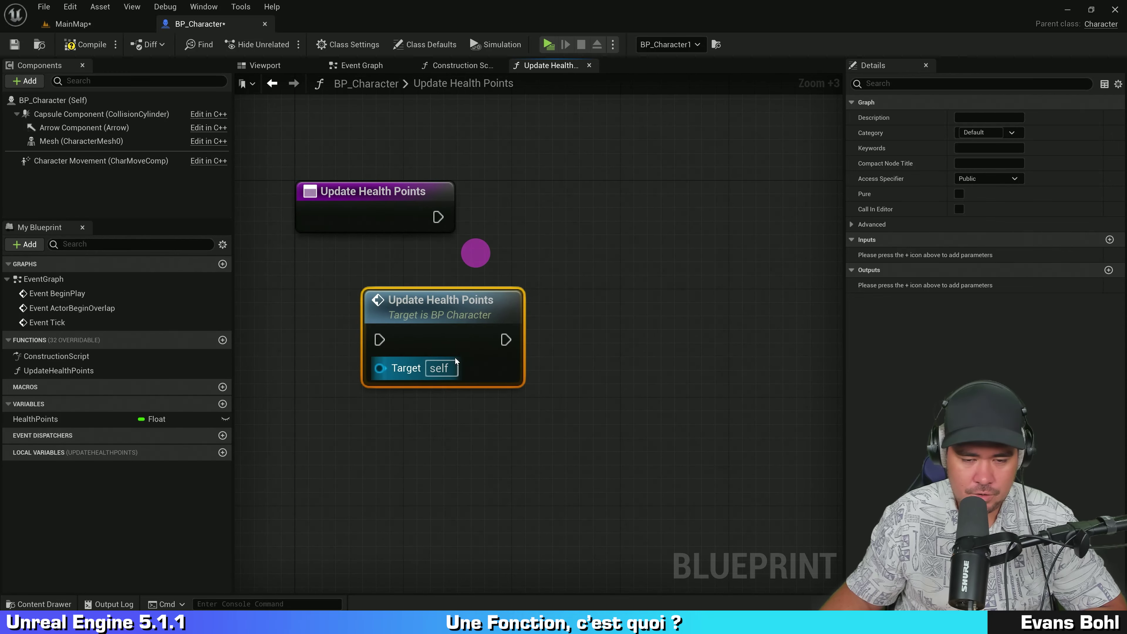
mouse_move(455, 358)
mouse_down()
mouse_move(415, 329)
mouse_move(368, 380)
mouse_up()
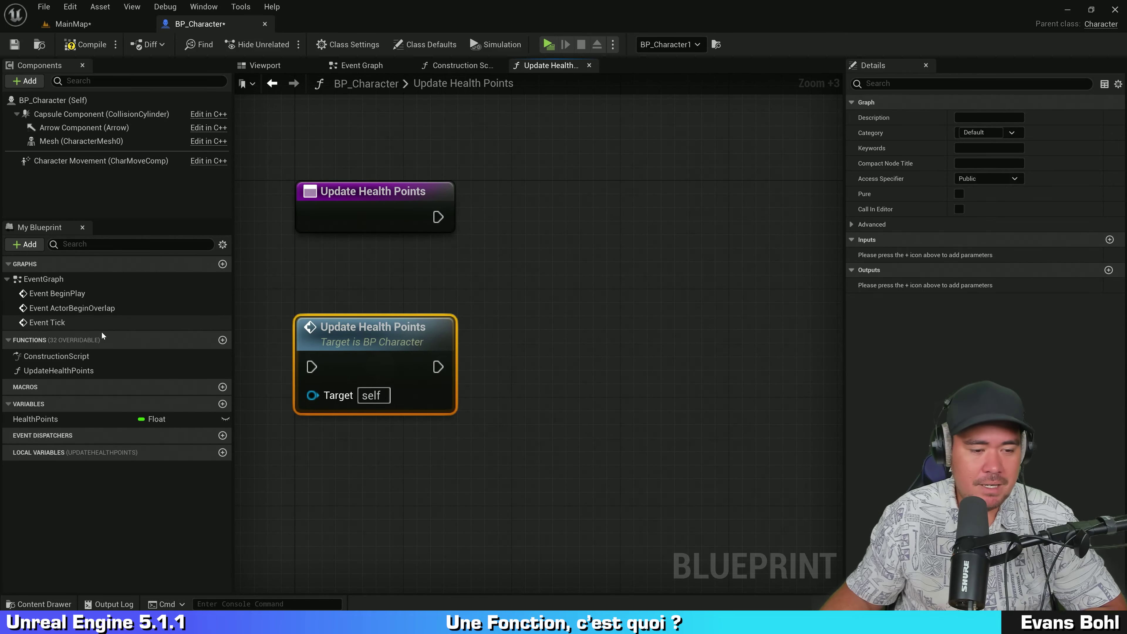
click(52, 371)
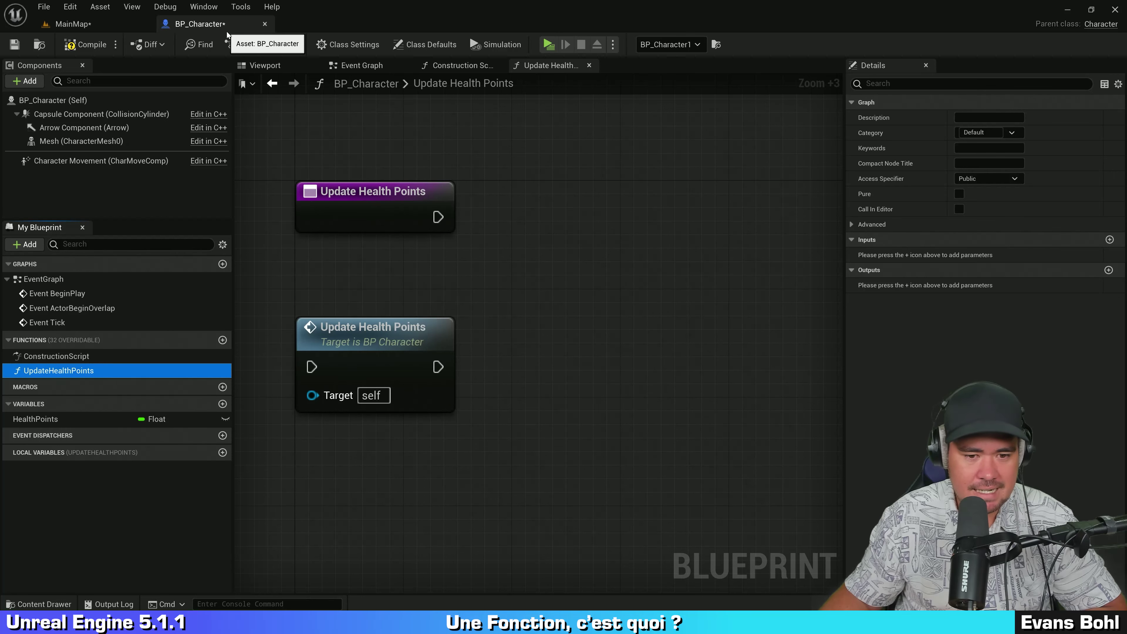
drag(376, 332, 417, 332)
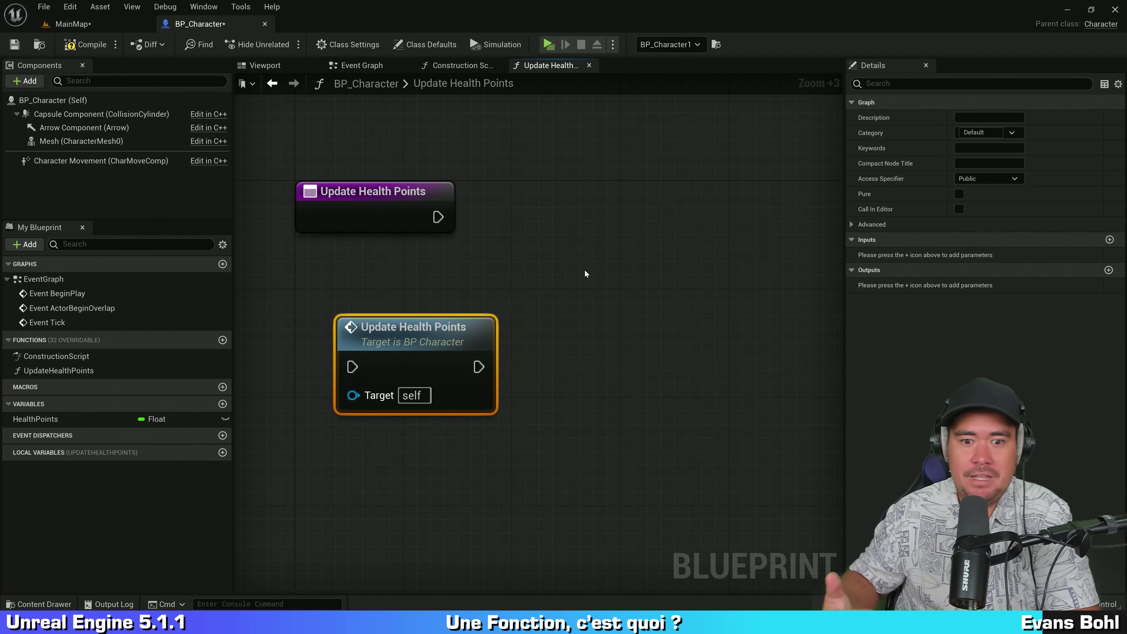
drag(457, 337, 431, 324)
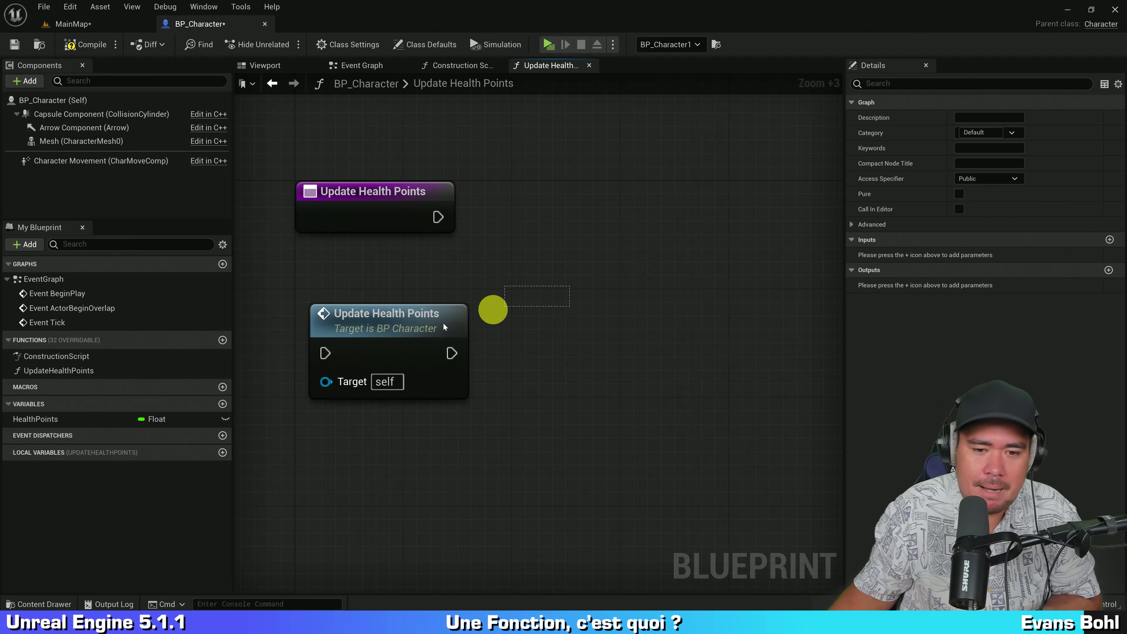
click(604, 318)
right_drag(634, 214, 605, 246)
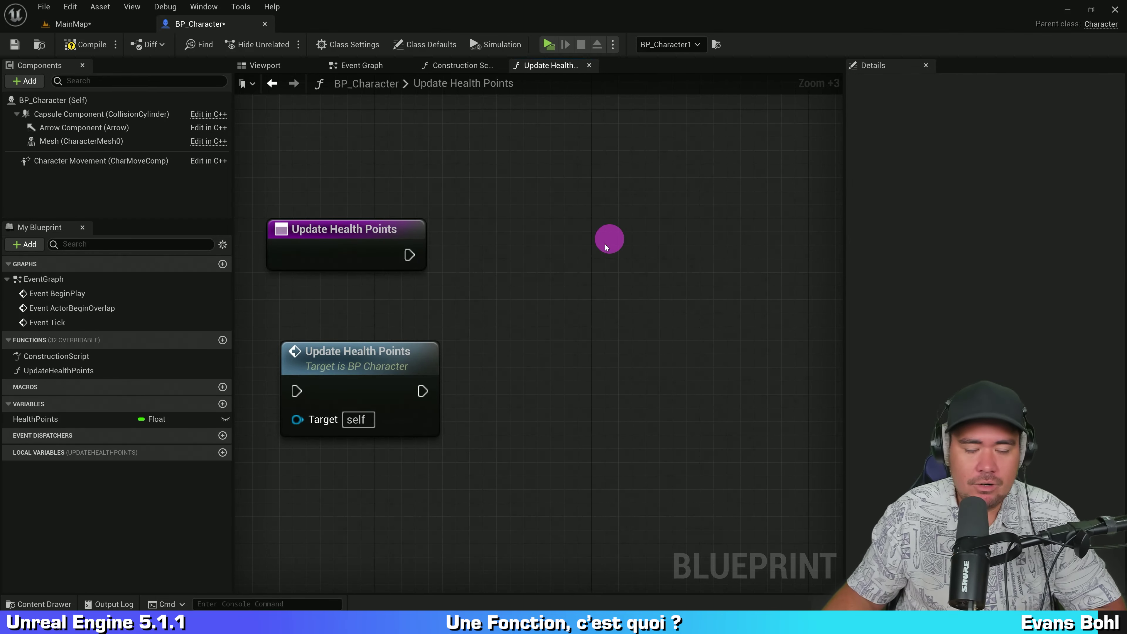
mouse_move(349, 384)
mouse_down()
mouse_move(335, 354)
mouse_move(334, 367)
mouse_up()
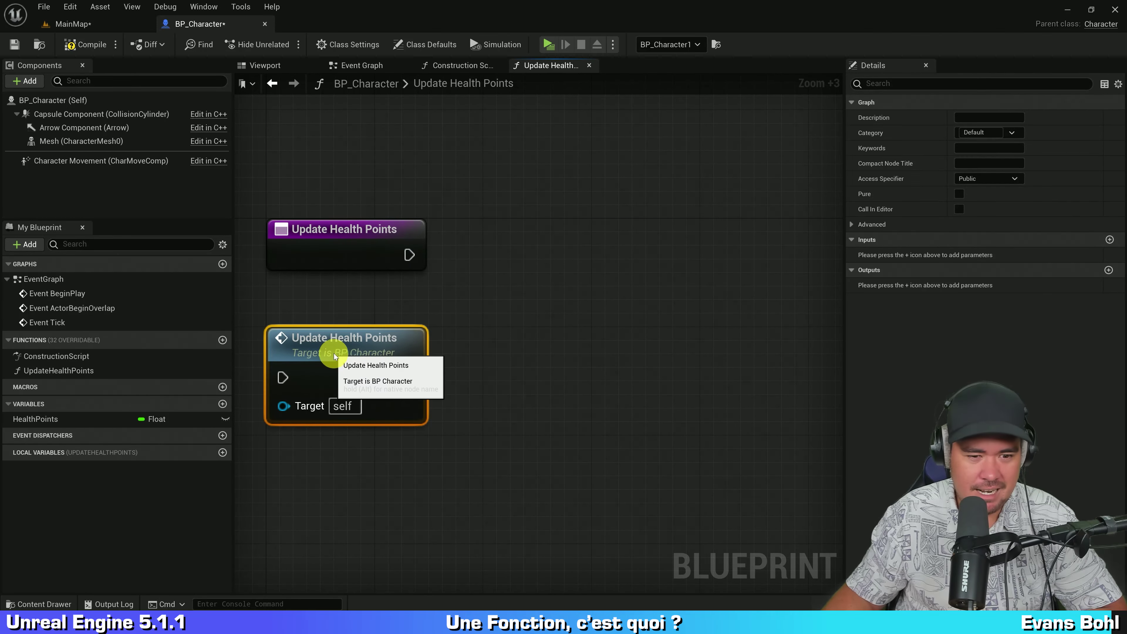
right_drag(512, 275, 516, 314)
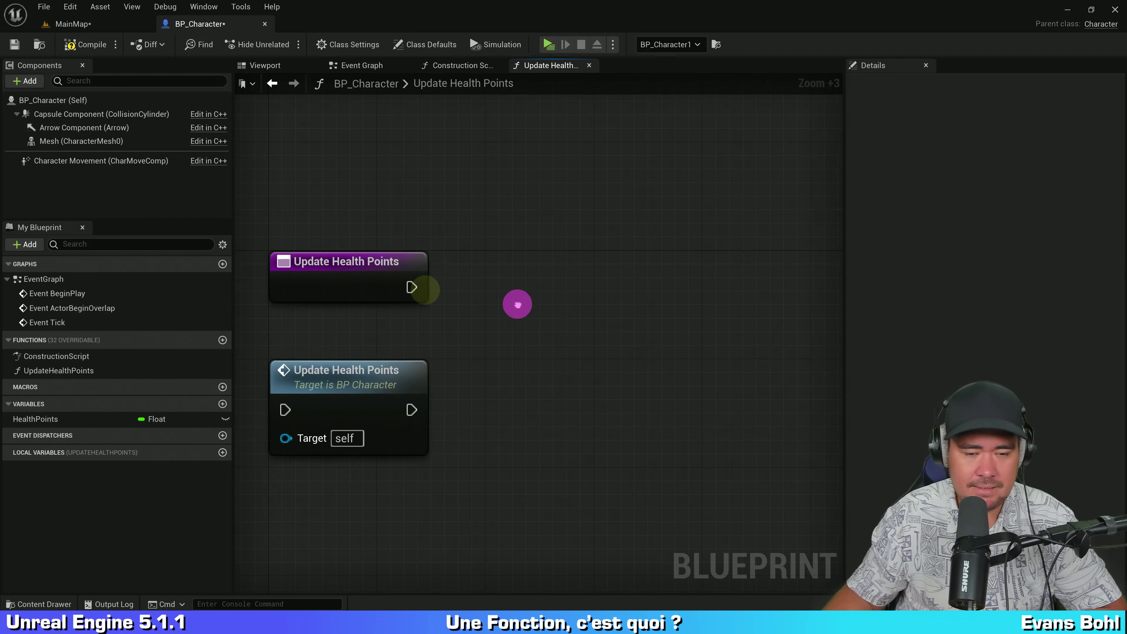
click(357, 297)
right_drag(475, 387, 473, 312)
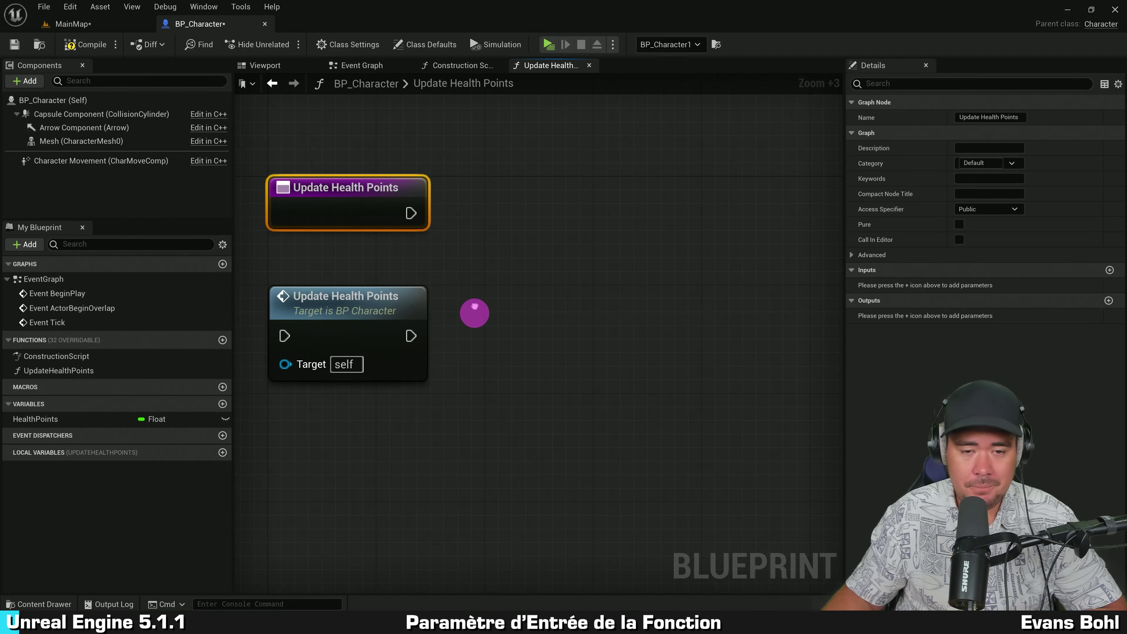
drag(376, 318, 376, 369)
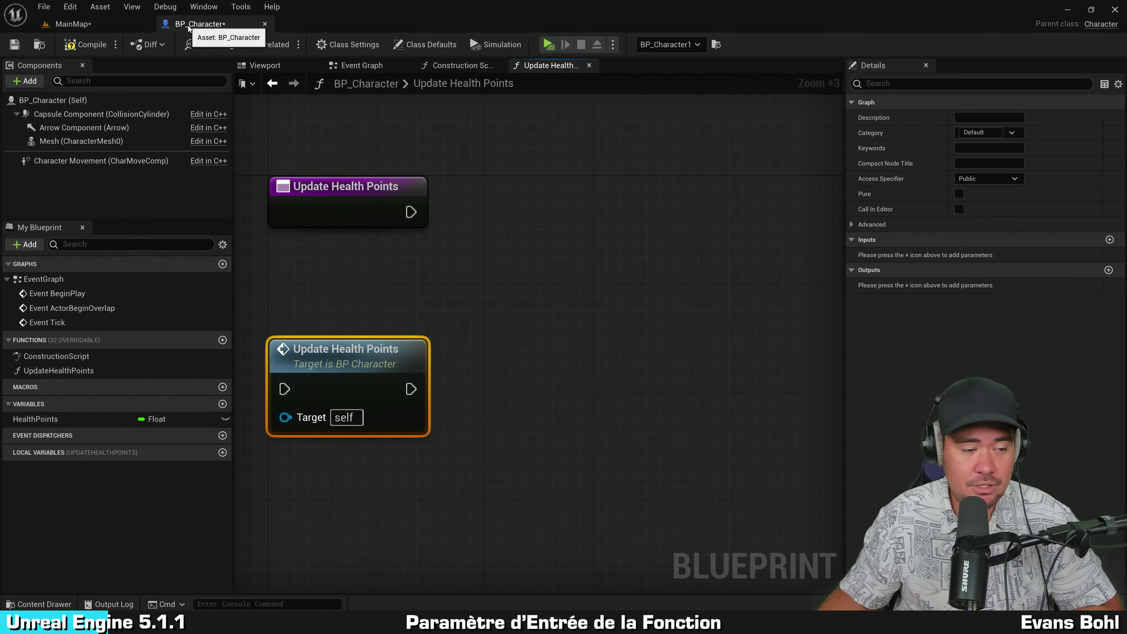
right_drag(561, 153, 574, 157)
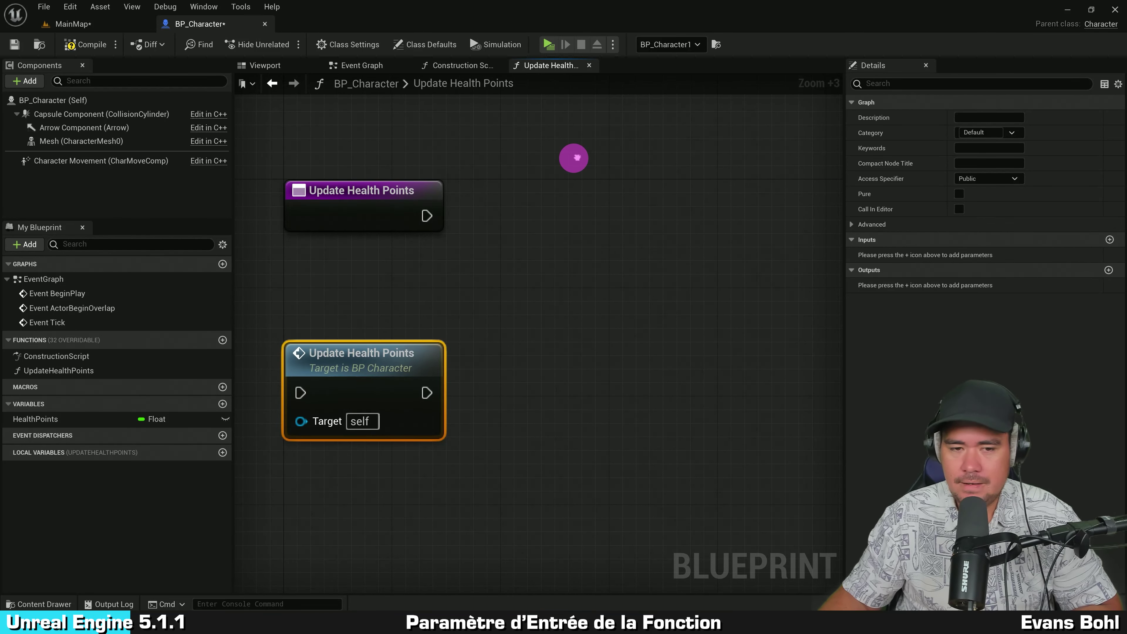
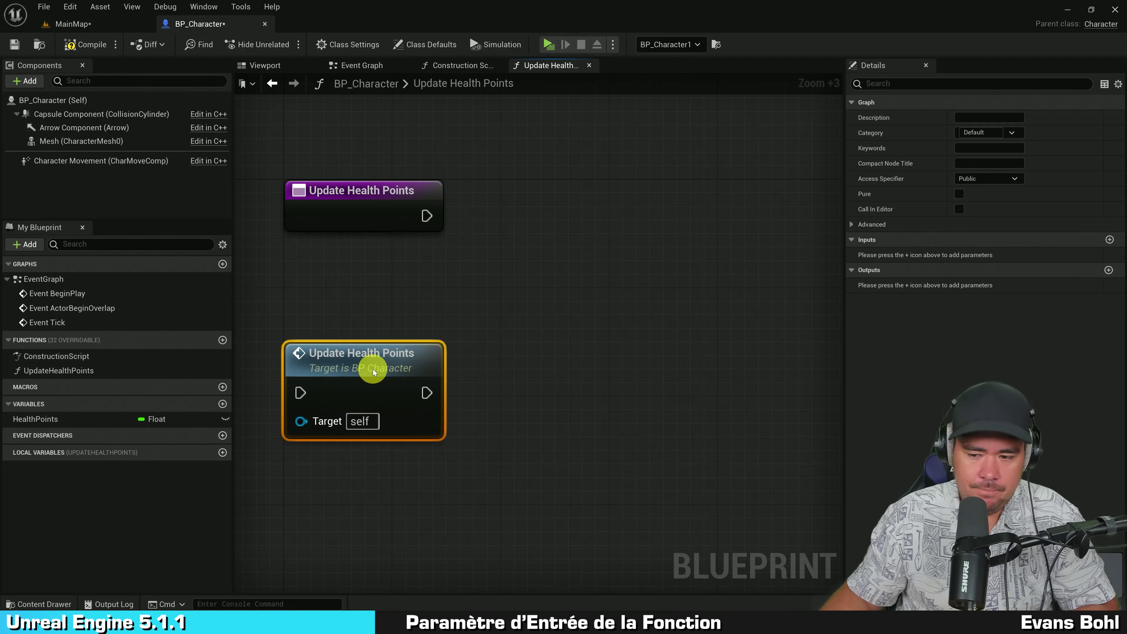
Reposition the Update Health Points call node and select the function's entry node
mouse_move(372, 369)
mouse_down()
mouse_move(386, 369)
mouse_move(356, 356)
mouse_up()
click(654, 471)
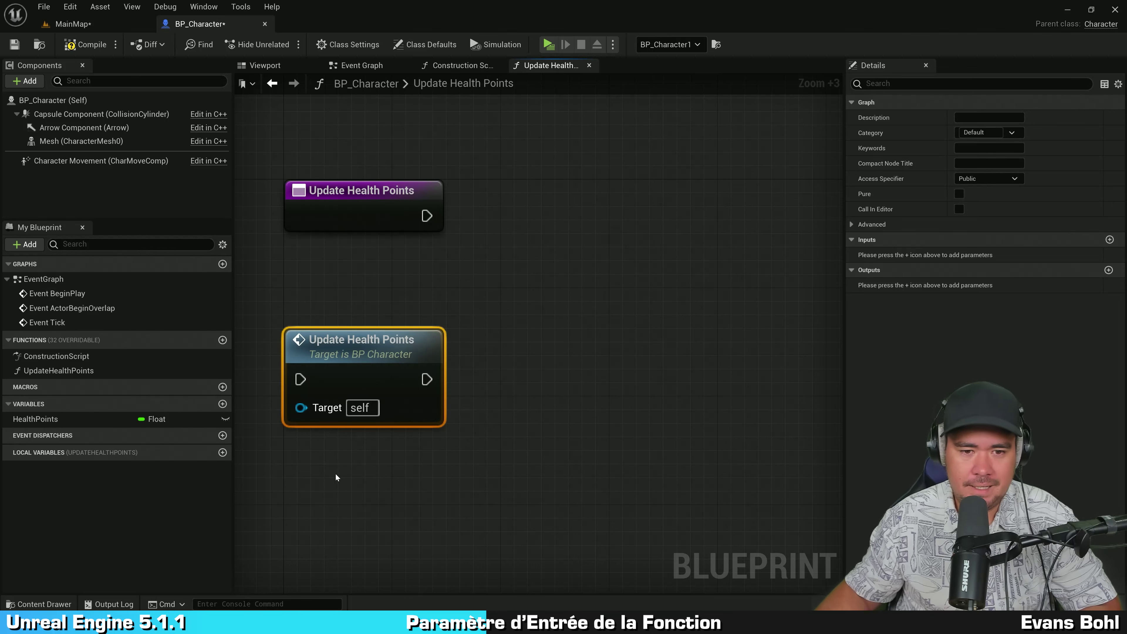
click(359, 216)
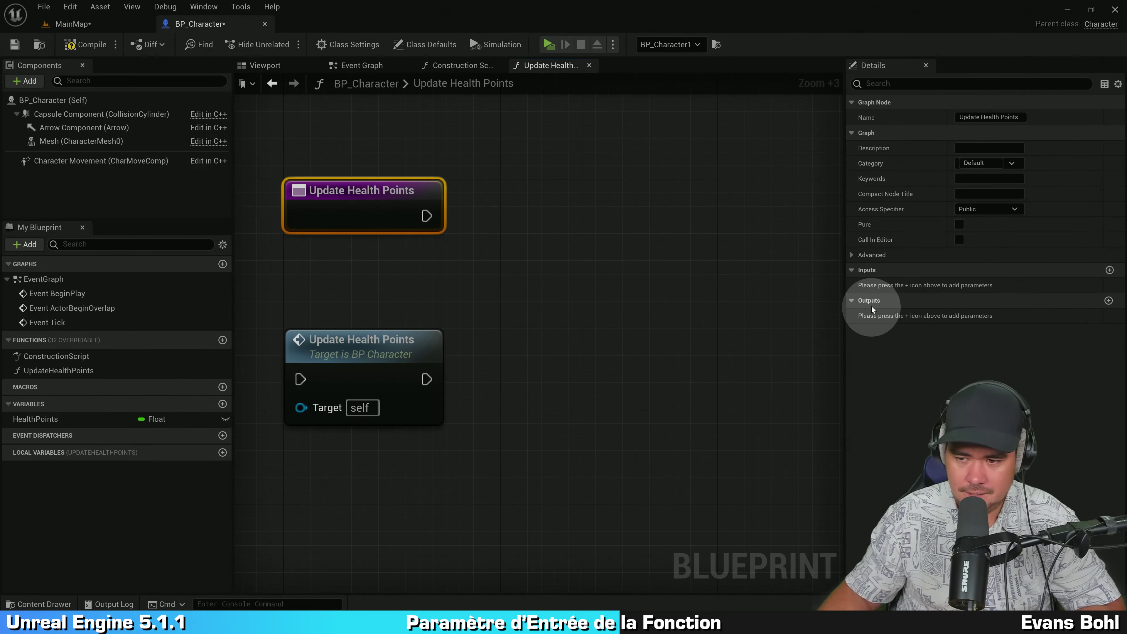
Add a Float input named Delta to Update Health Points and adjust the call node
click(1109, 270)
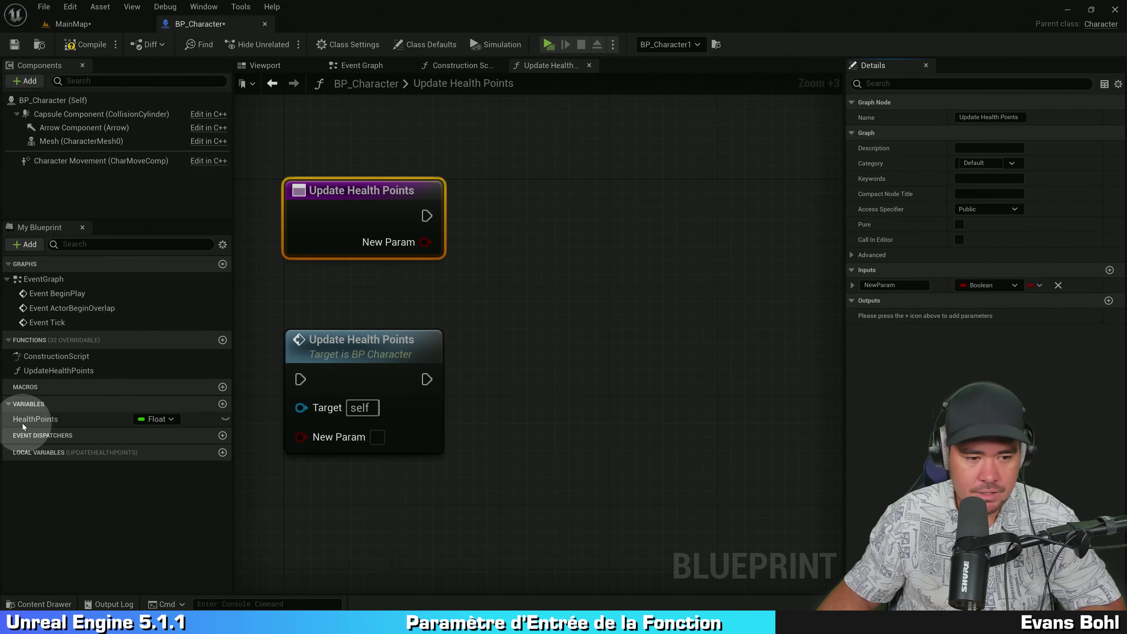
click(1002, 285)
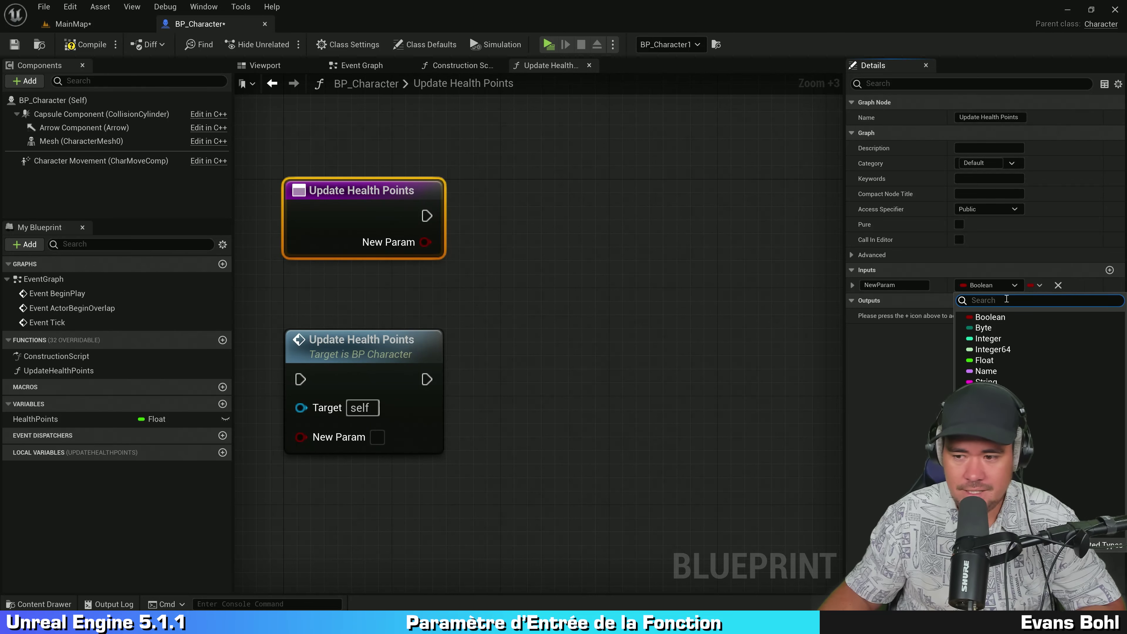
click(988, 360)
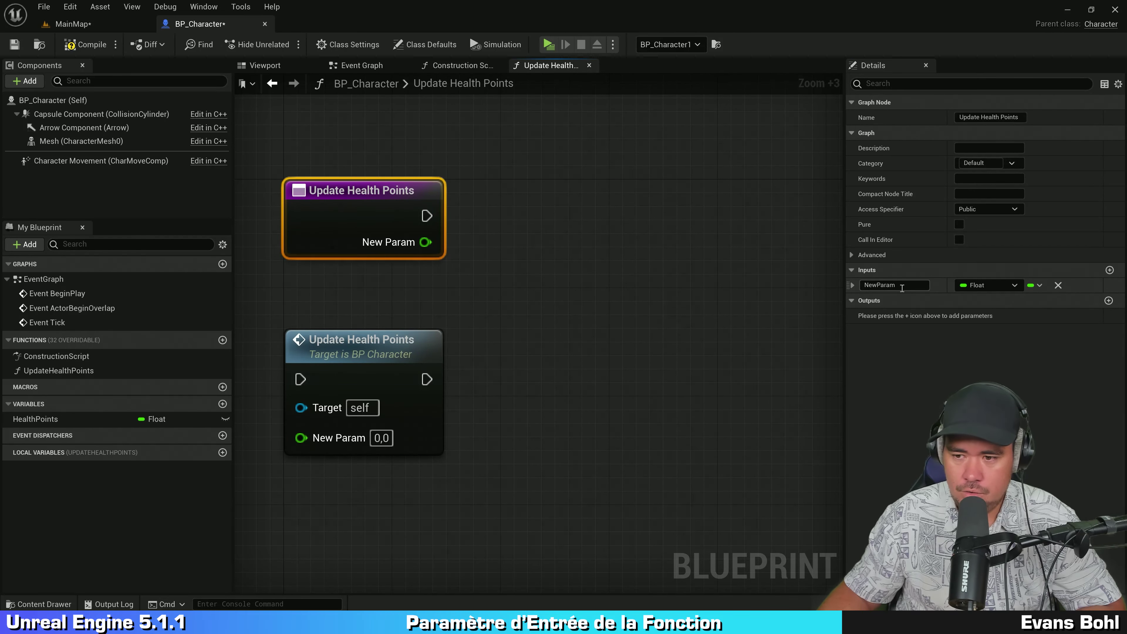
click(892, 284)
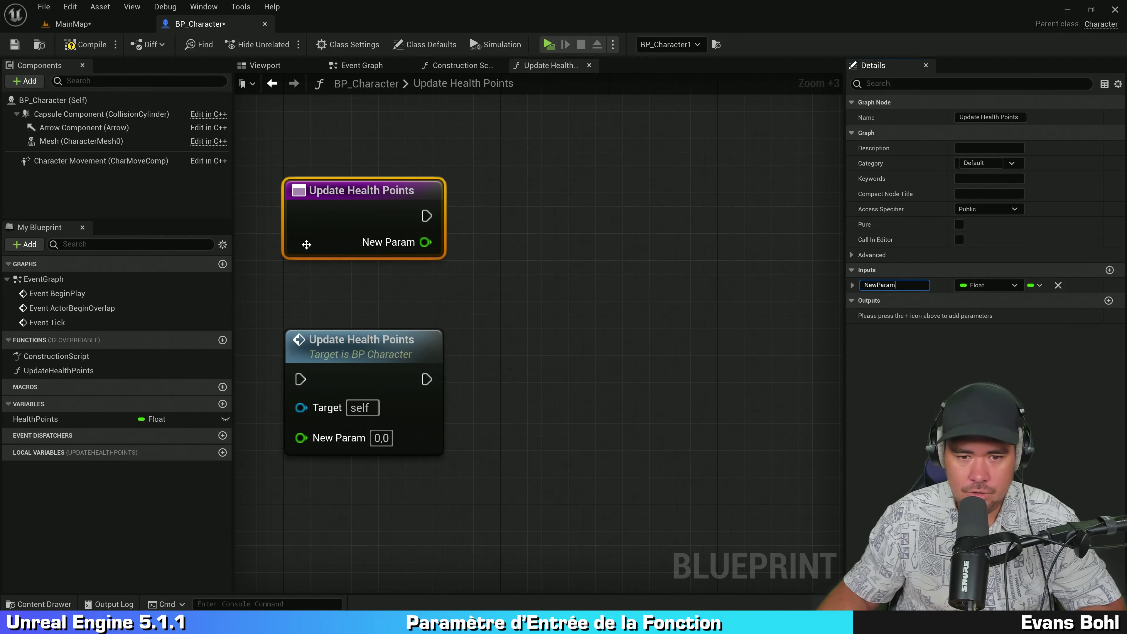
double_click(883, 285)
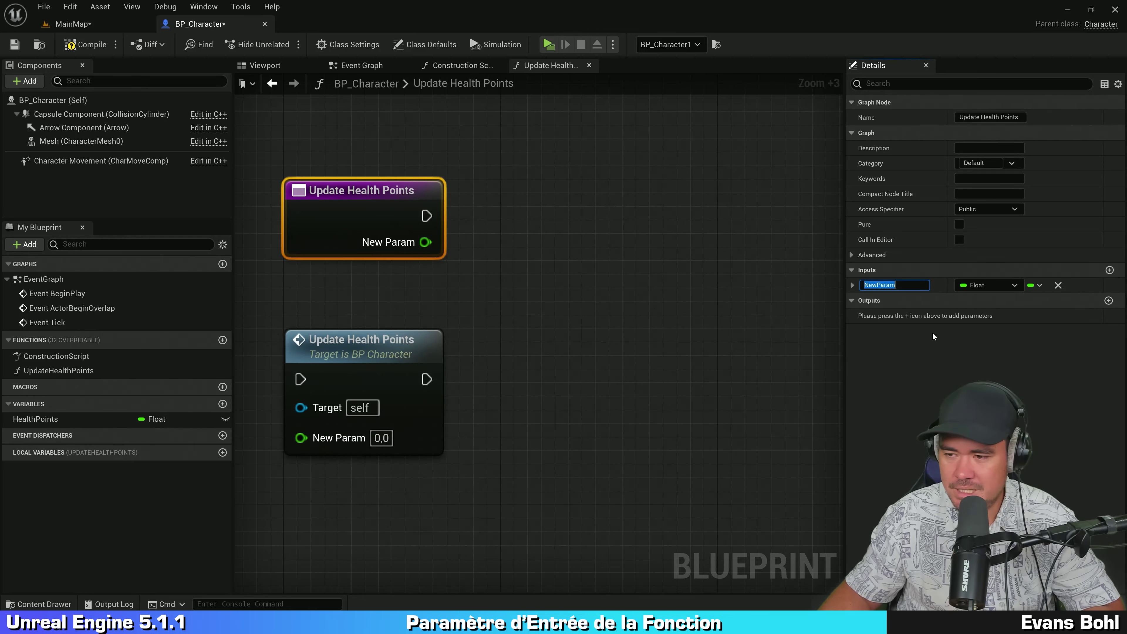
click(897, 284)
text(Delta)
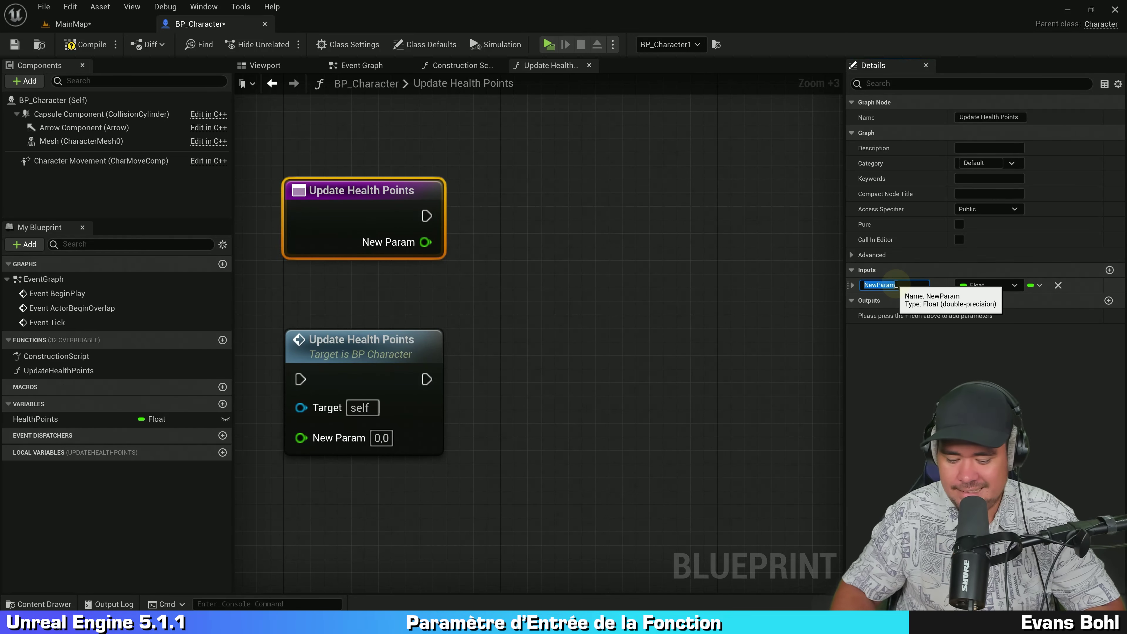
key(Return)
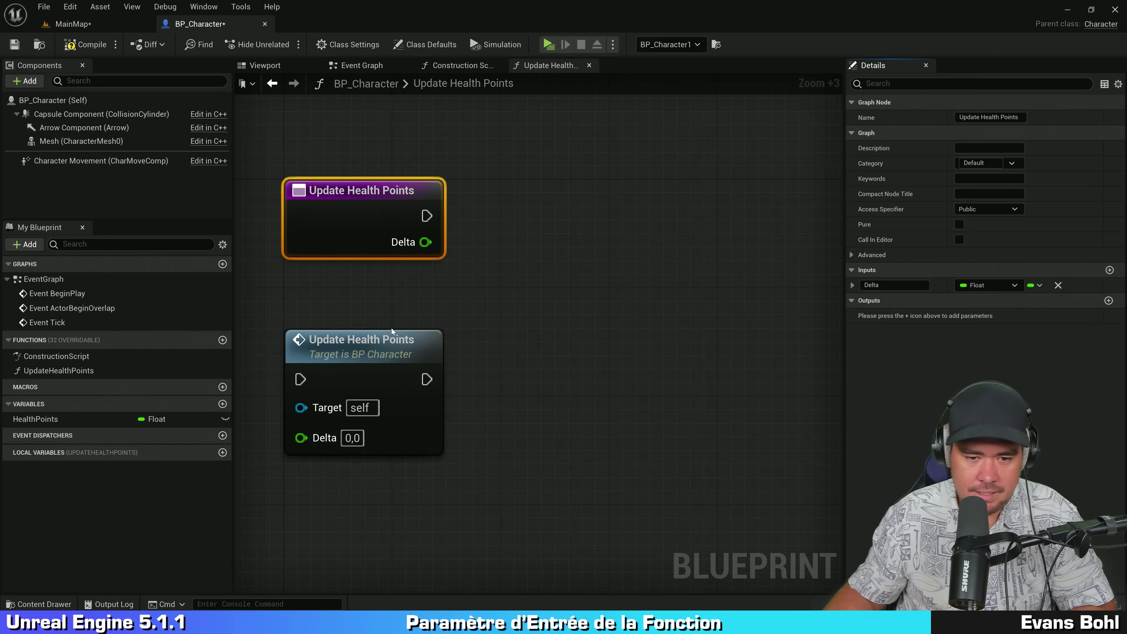
mouse_move(339, 358)
mouse_down()
mouse_move(353, 330)
mouse_move(485, 358)
mouse_move(403, 371)
mouse_up()
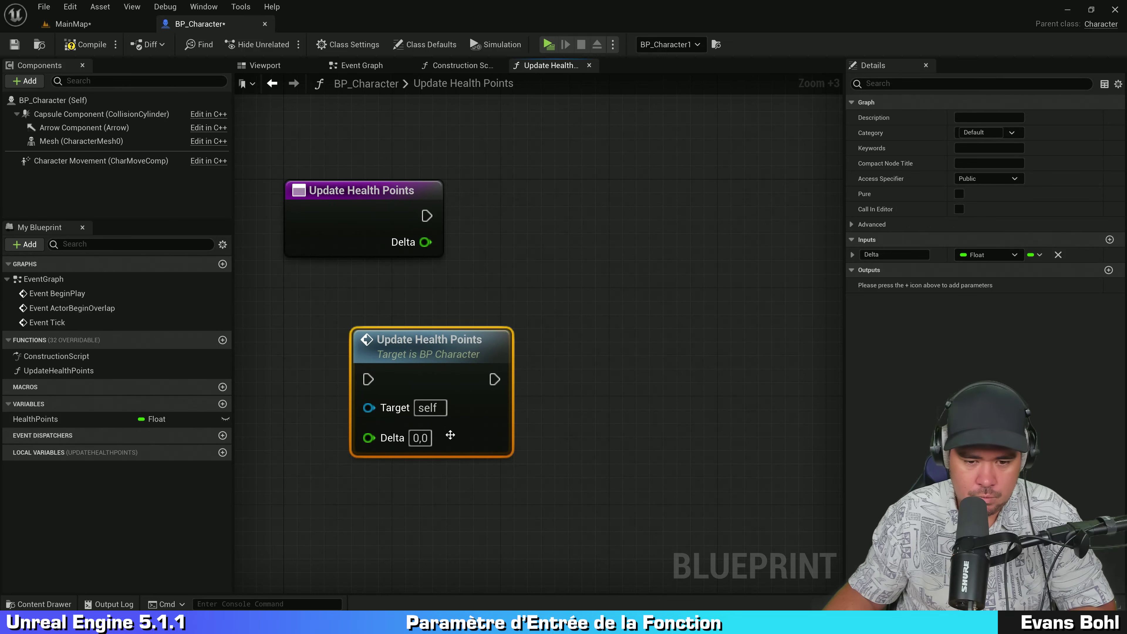
Pass -10,0 as Delta on the call node, compile, and select HealthPoints
click(427, 438)
text(-10)
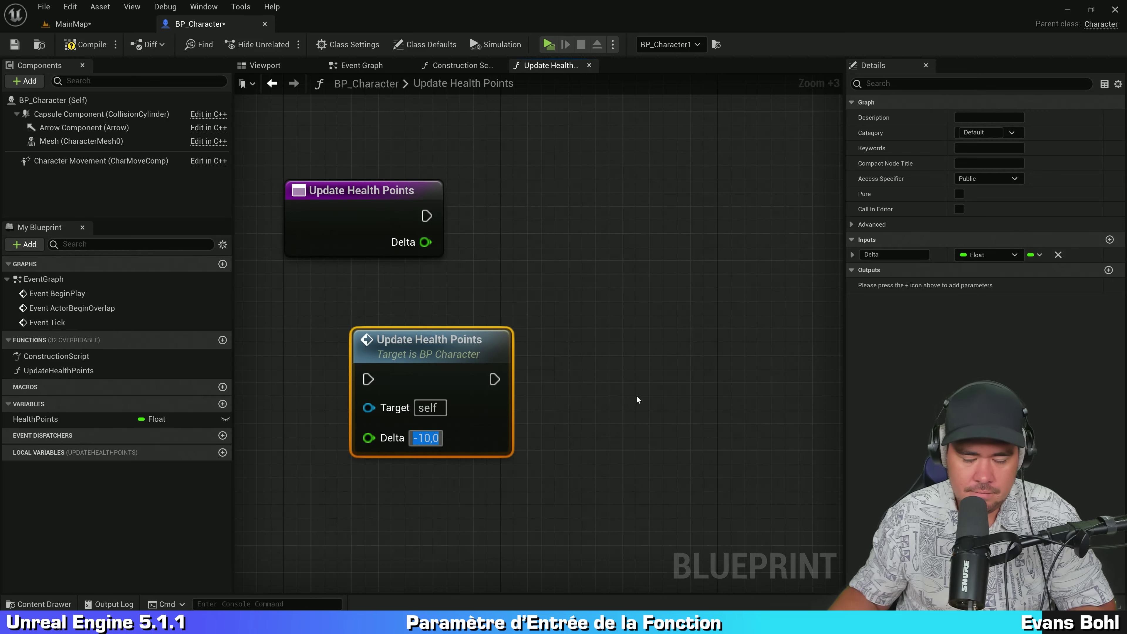
drag(440, 352, 412, 364)
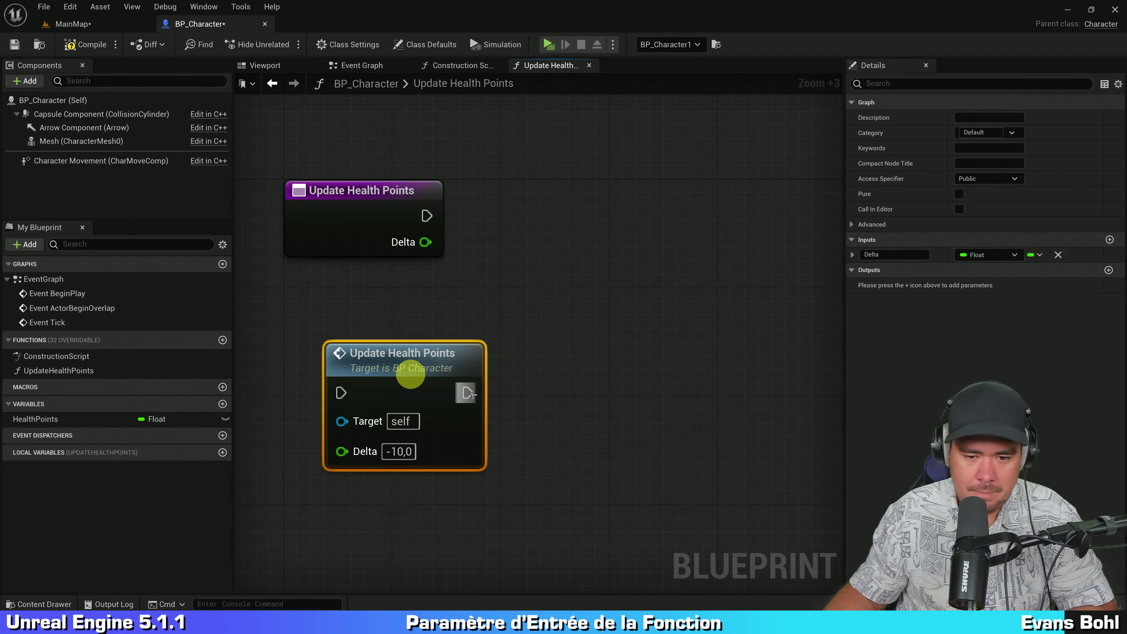
drag(466, 392, 678, 416)
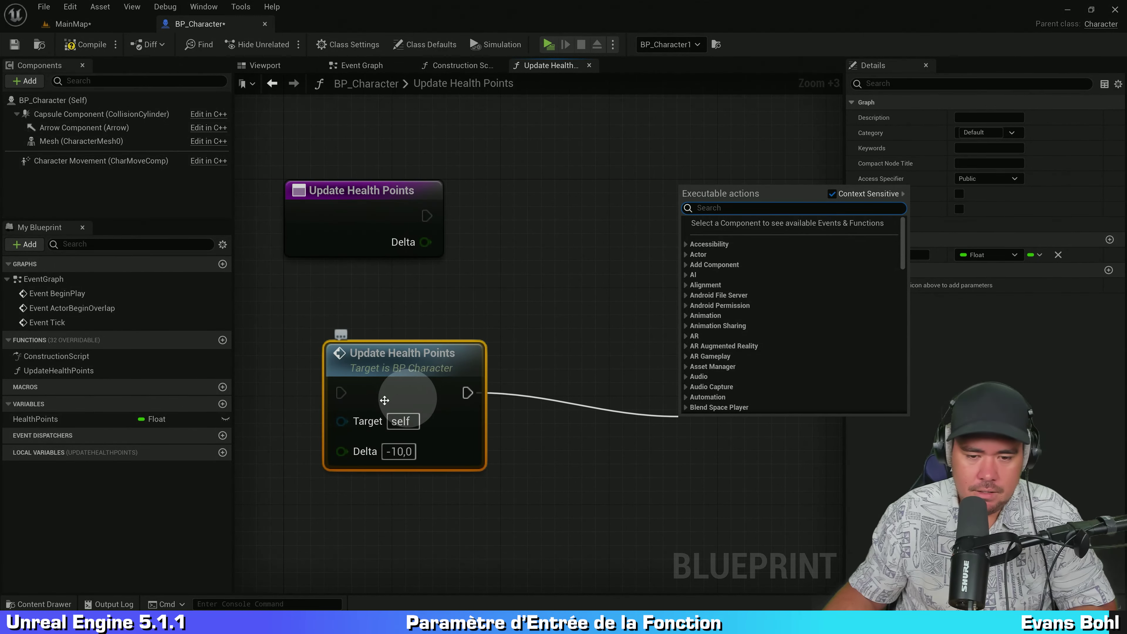
click(399, 370)
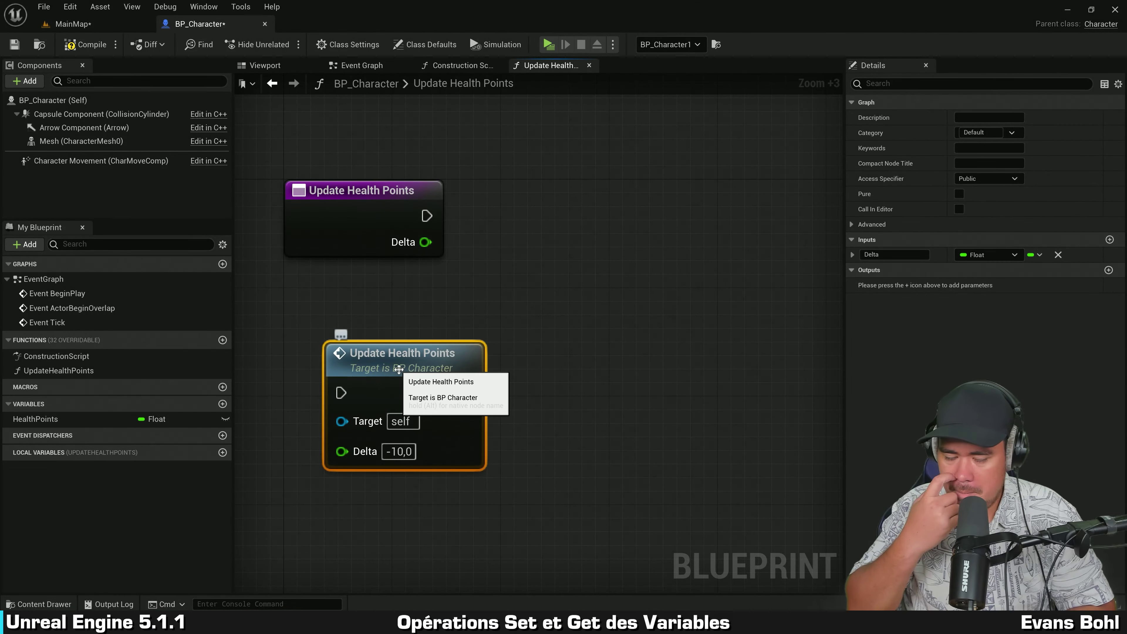
click(85, 44)
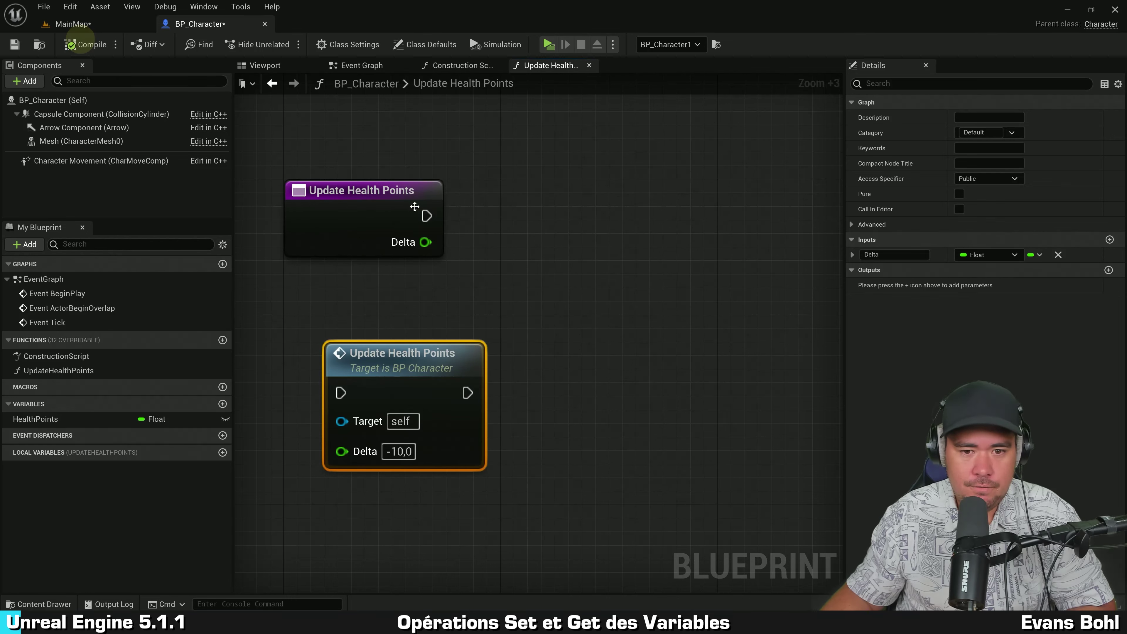
drag(435, 376, 388, 398)
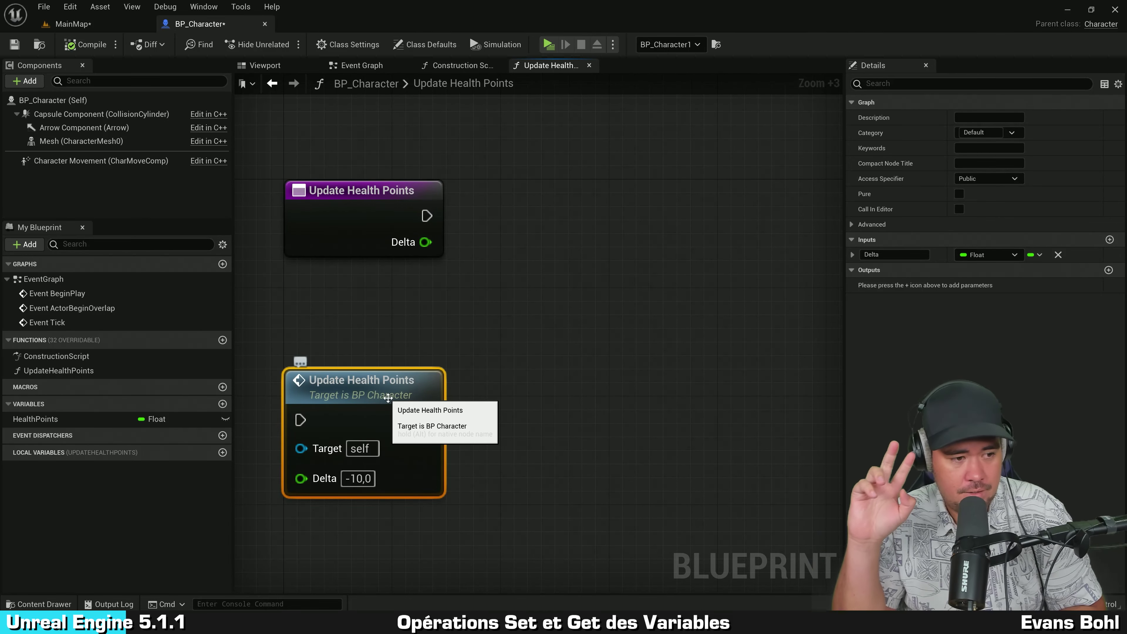
click(48, 422)
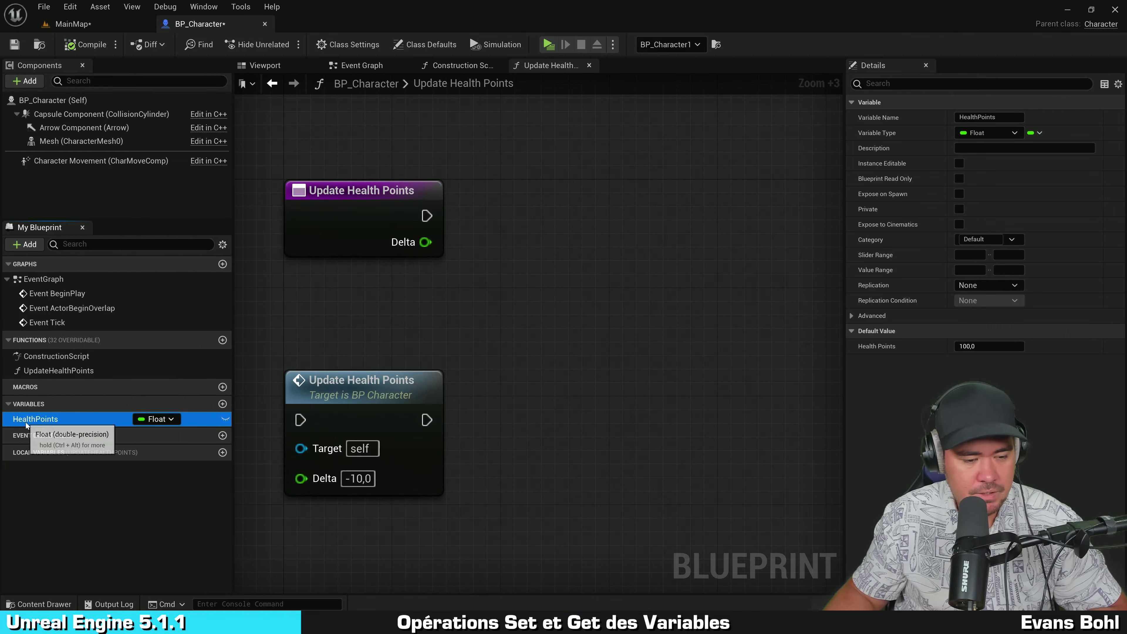
Create a SET Health Points node and wire the entry node's execution into it
drag(25, 421, 507, 269)
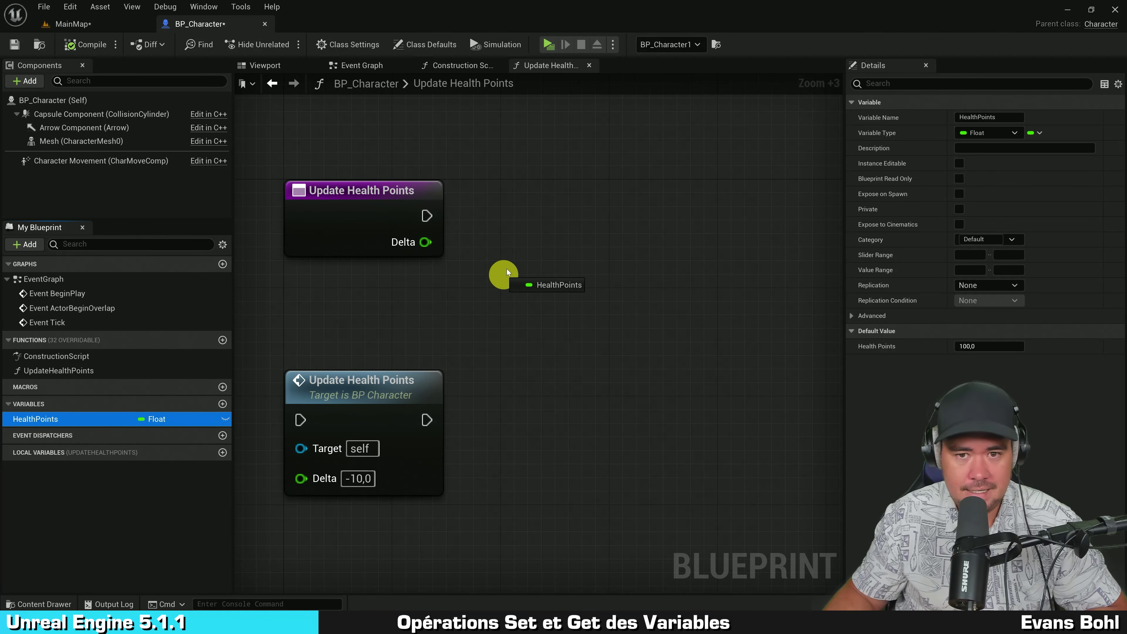
drag(530, 207, 531, 207)
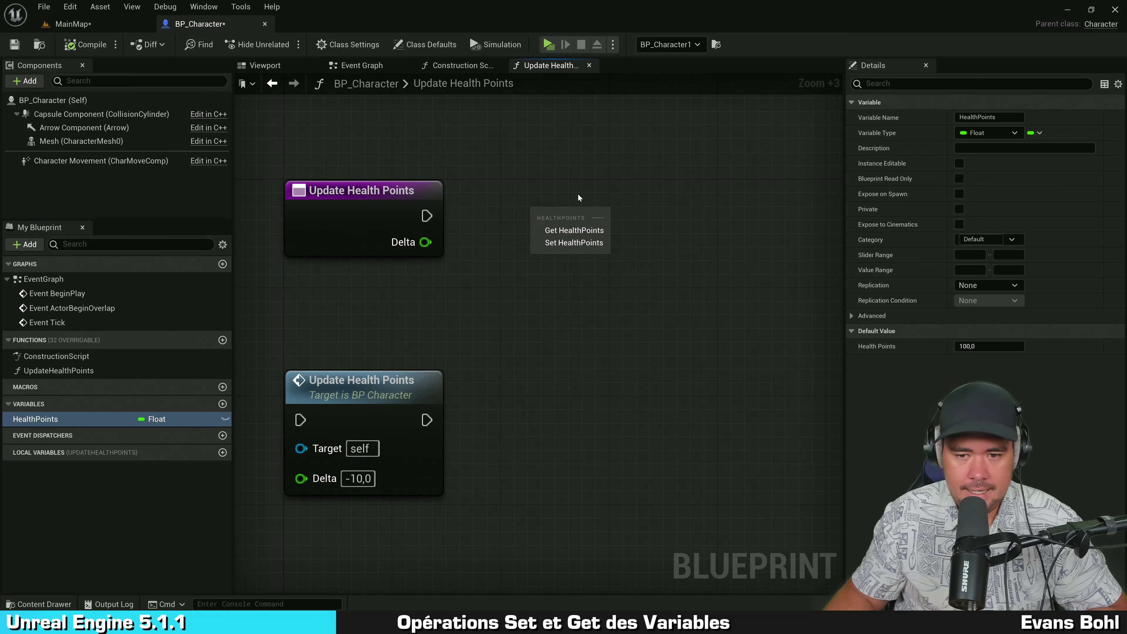
click(576, 243)
drag(585, 235, 639, 221)
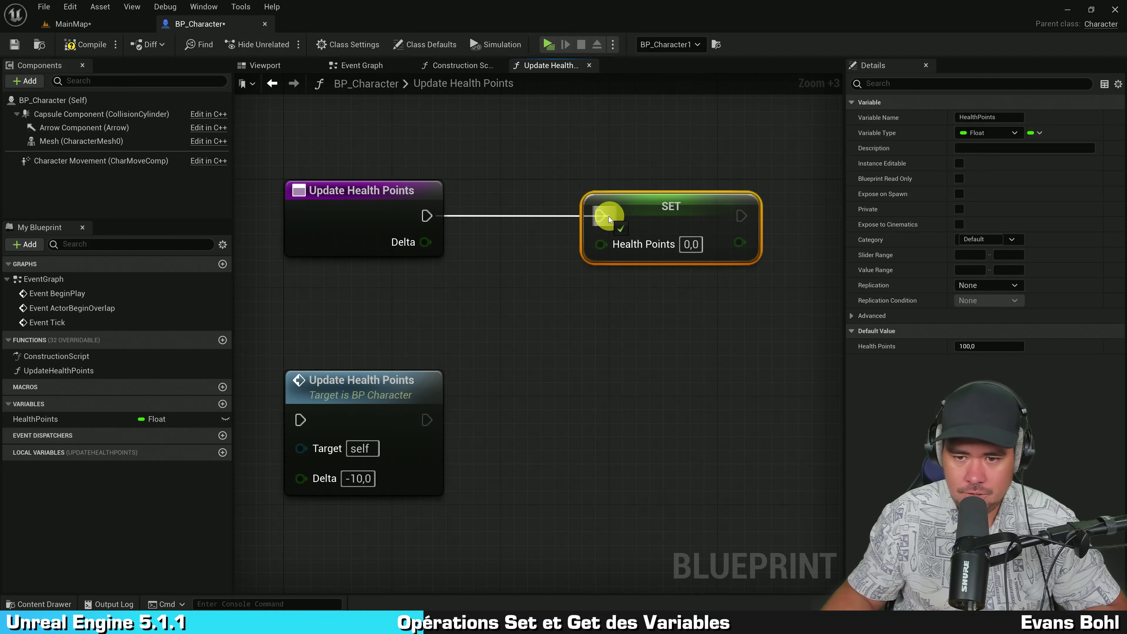
drag(566, 214, 621, 214)
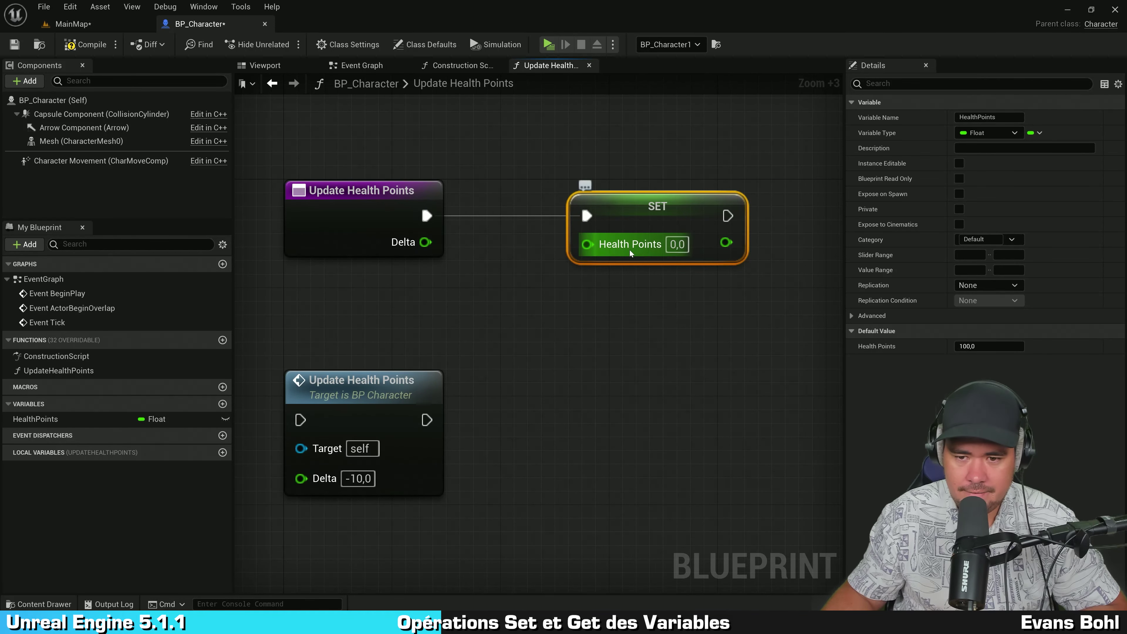
Set the SET node's Health Points value to 80,0
click(623, 247)
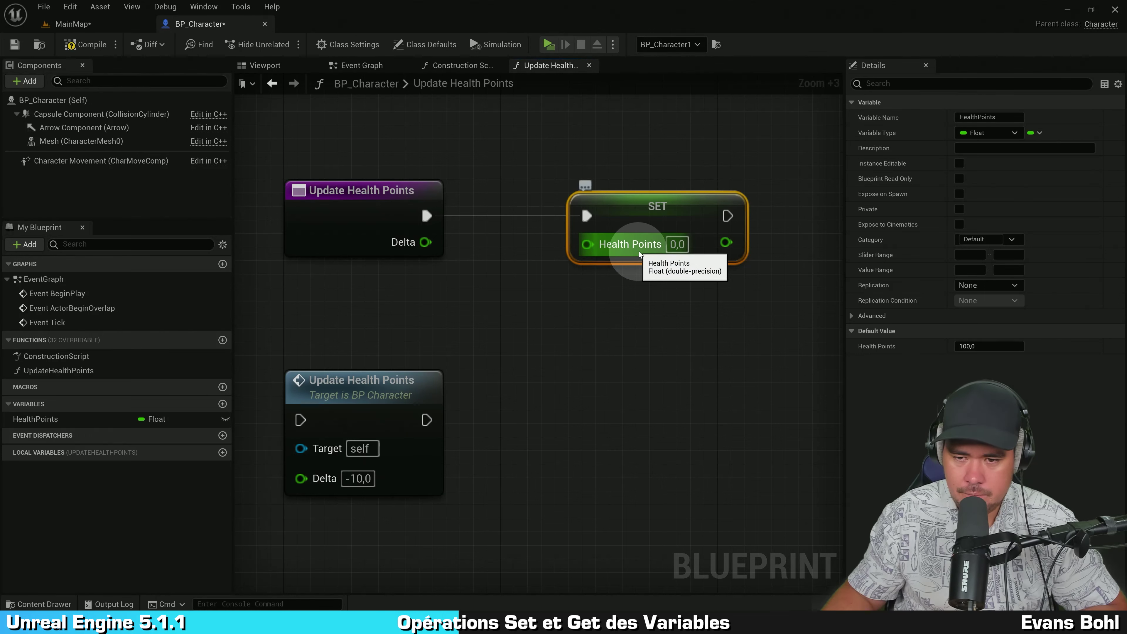
click(745, 225)
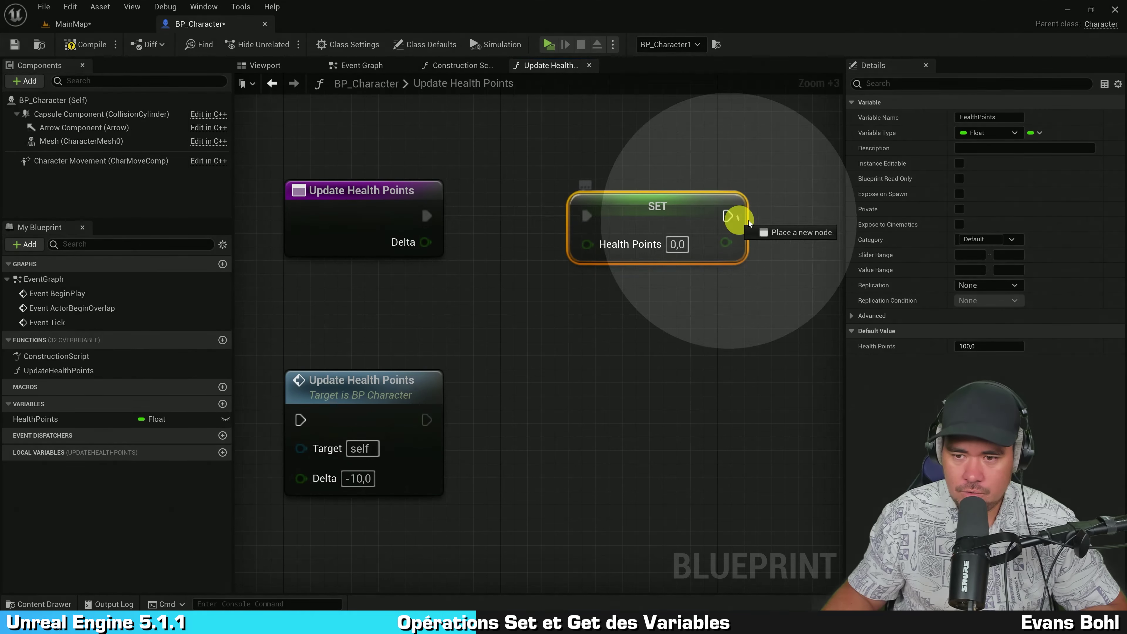
drag(745, 224, 820, 221)
click(645, 236)
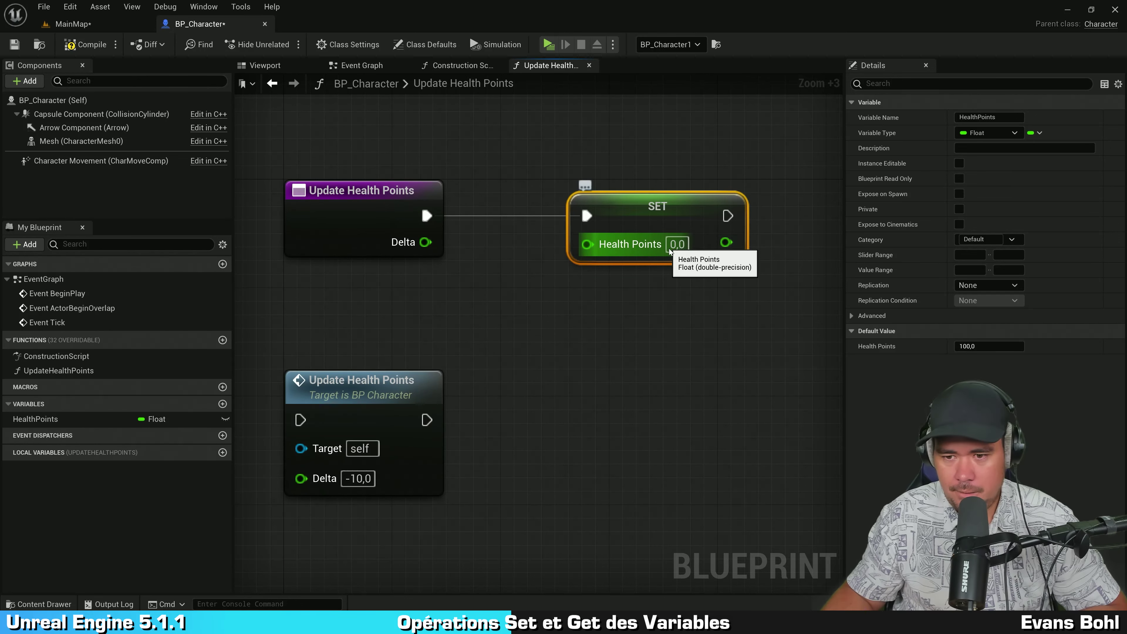
click(677, 245)
text(50)
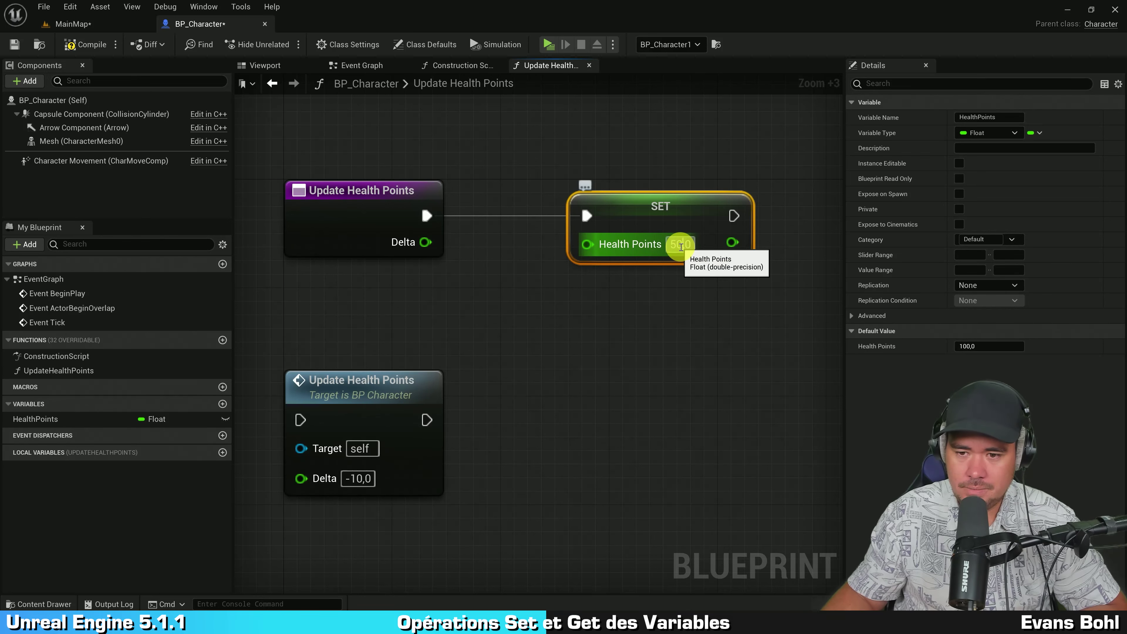
text(80)
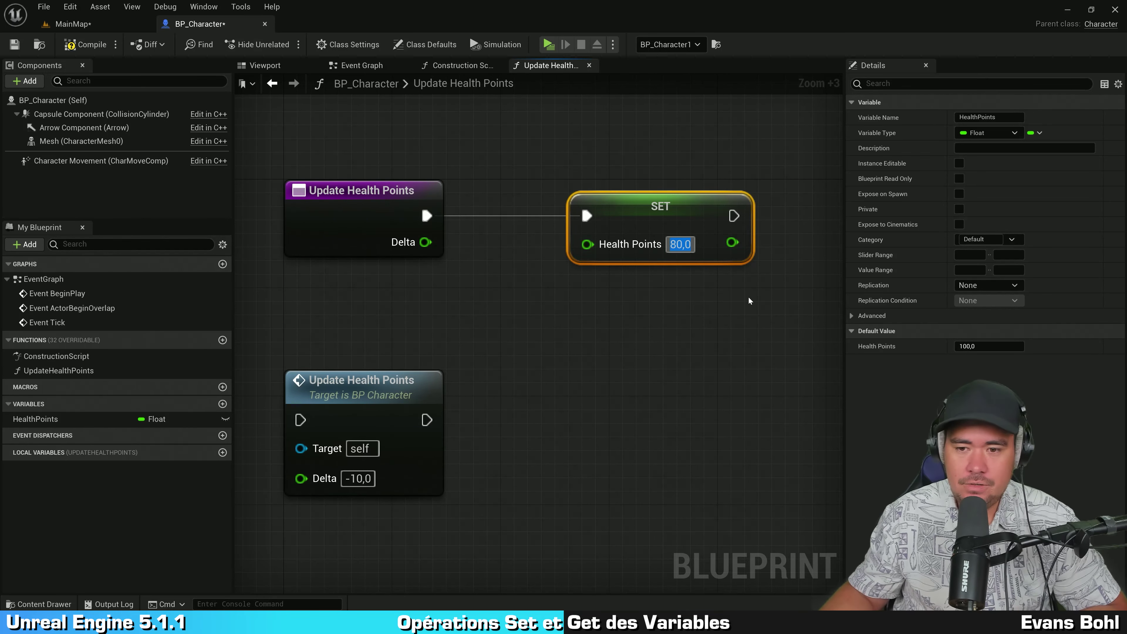
click(749, 298)
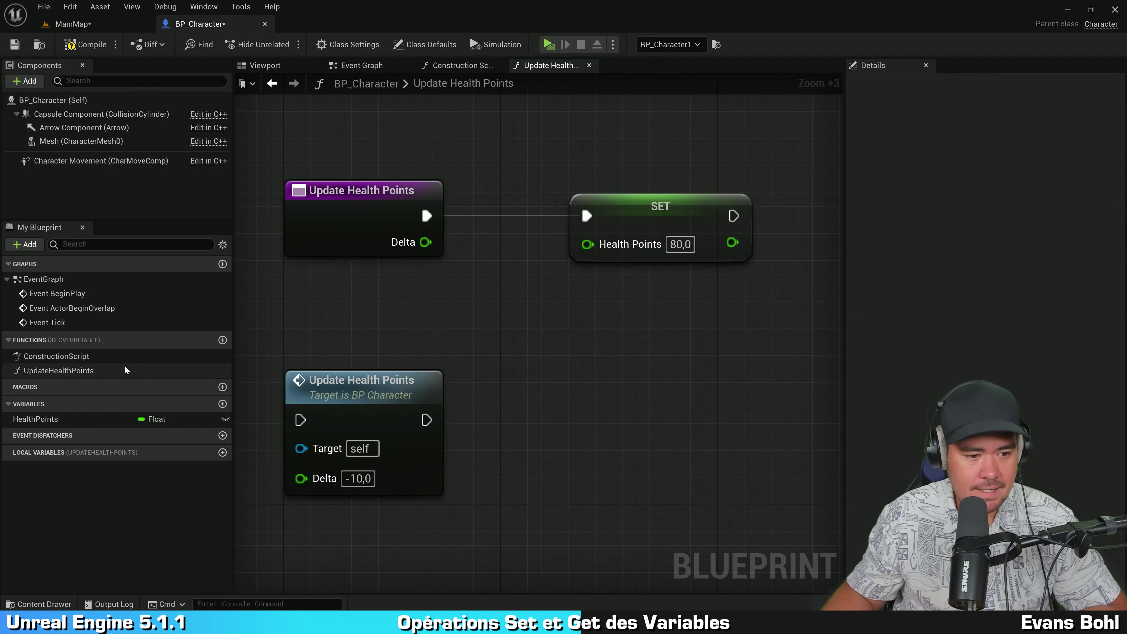
click(40, 420)
Add a Get Health Points node below the entry node
drag(39, 419, 324, 285)
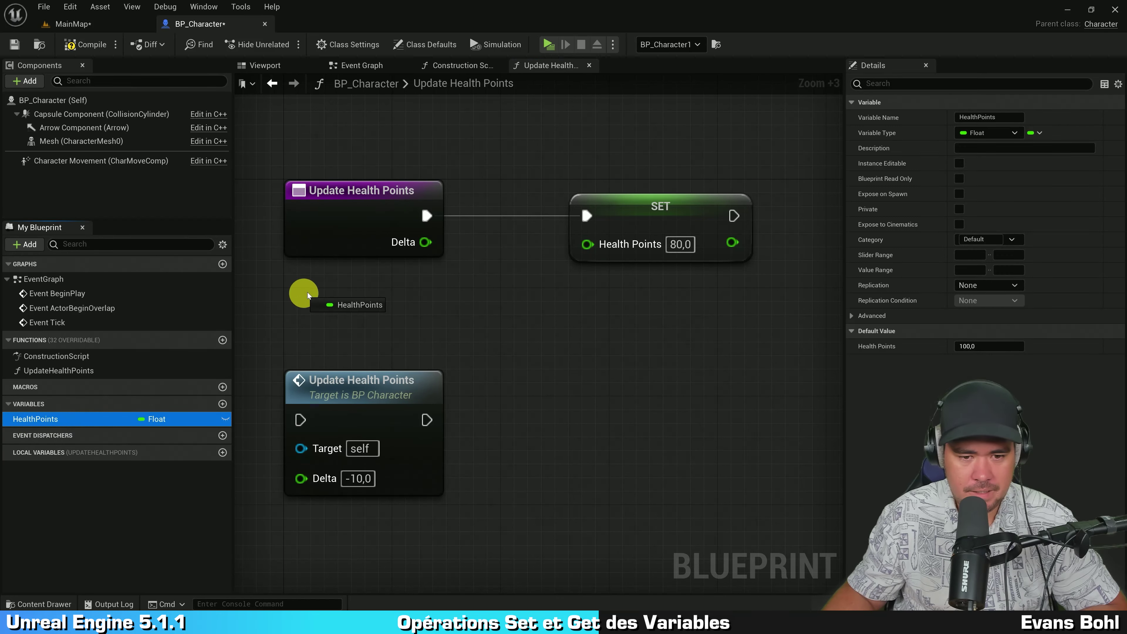
click(392, 309)
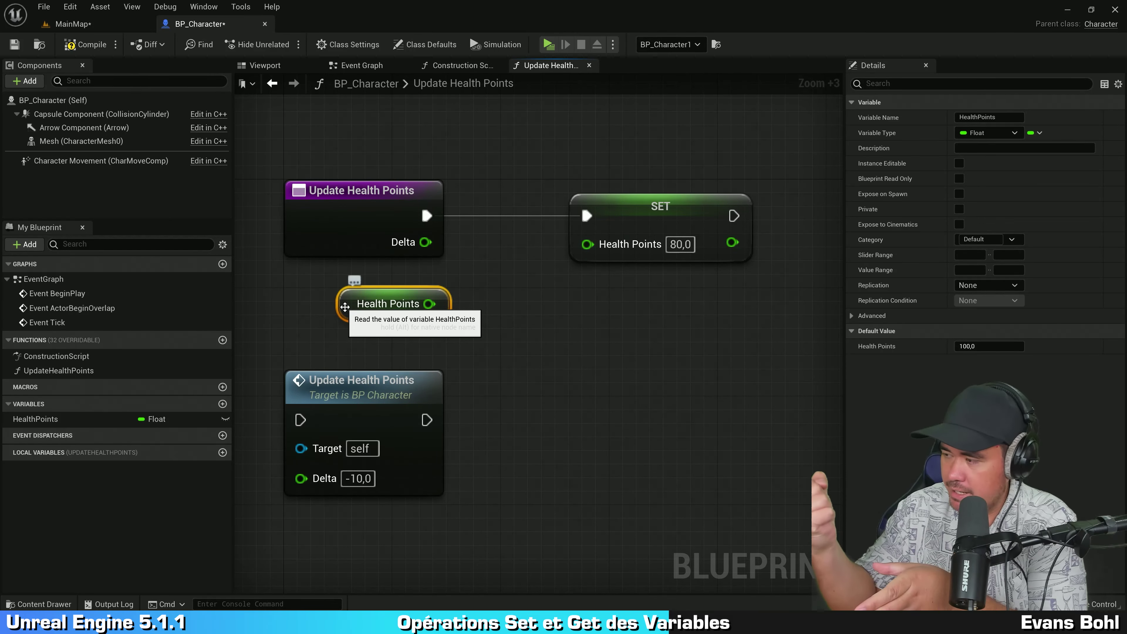
mouse_move(436, 306)
mouse_down()
mouse_move(582, 322)
mouse_move(565, 327)
mouse_up()
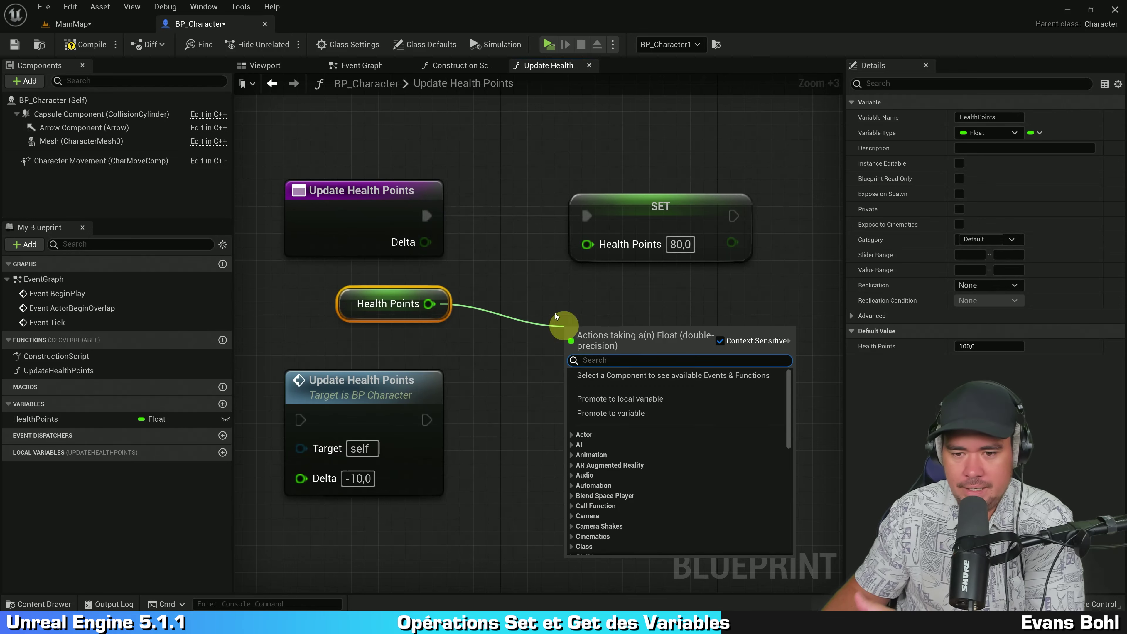
click(549, 301)
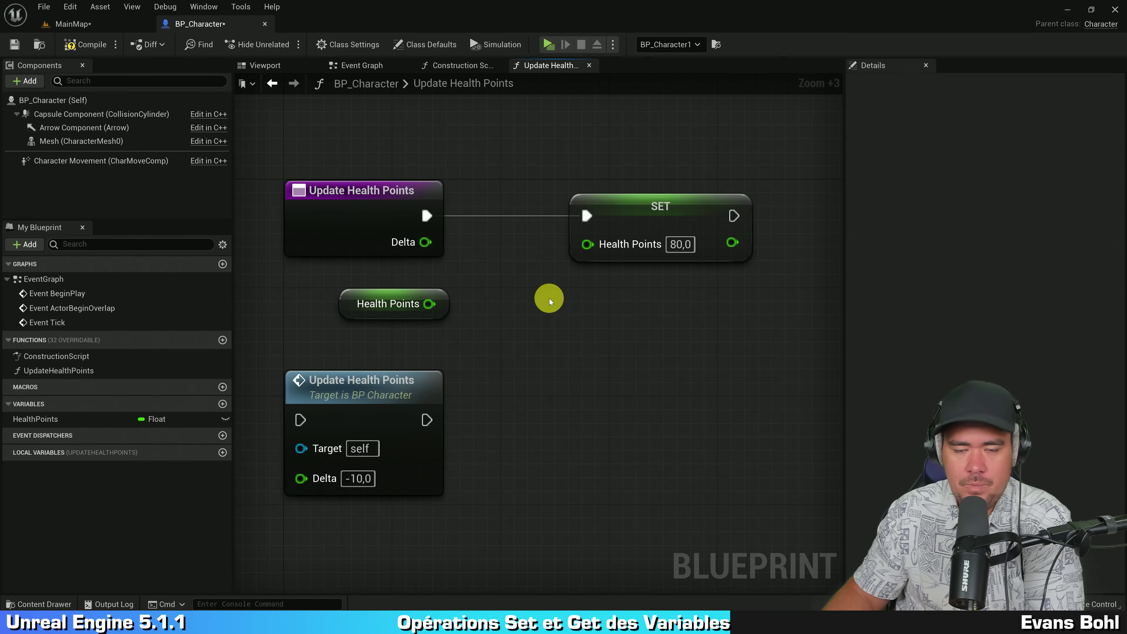
Shift SET left and wire the Health Points getter into its Health Points input
click(641, 203)
click(438, 295)
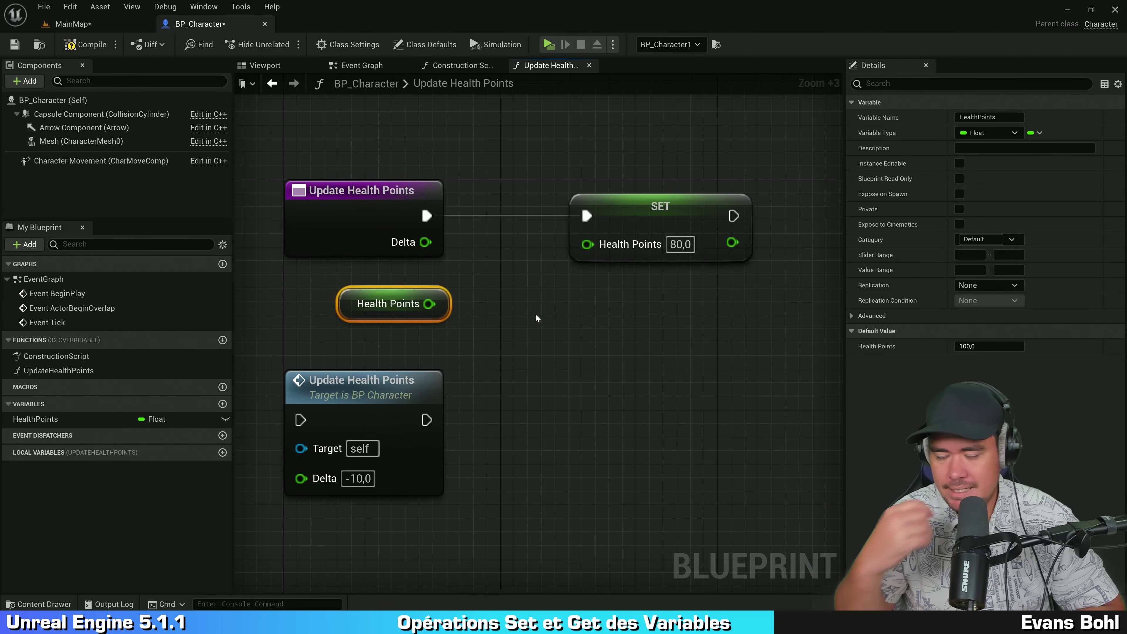
click(643, 220)
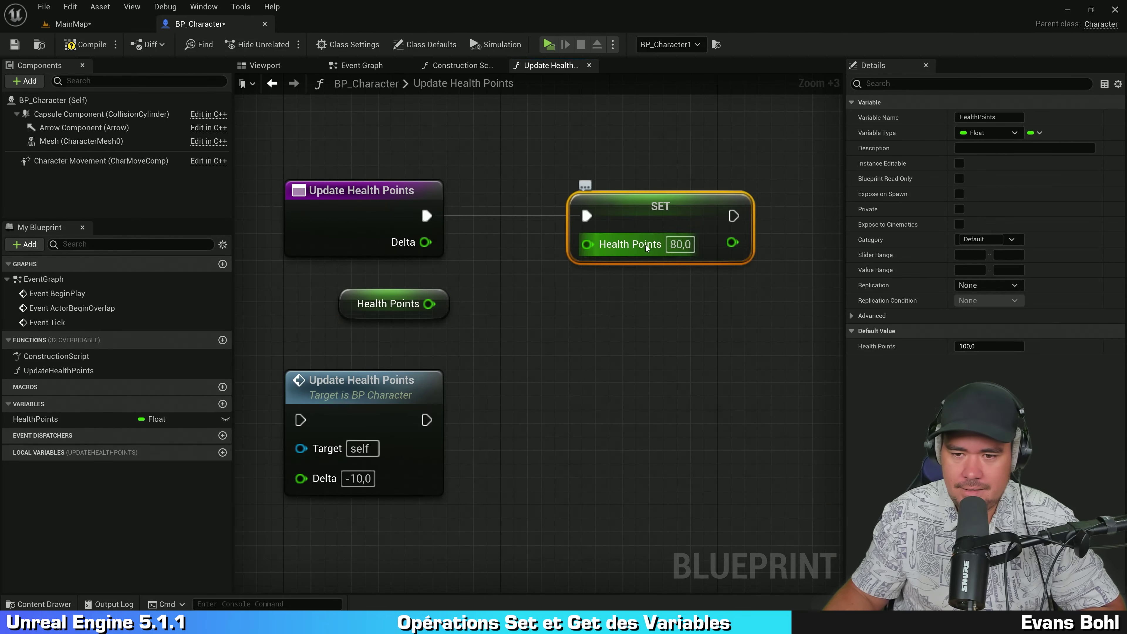
drag(704, 226, 678, 227)
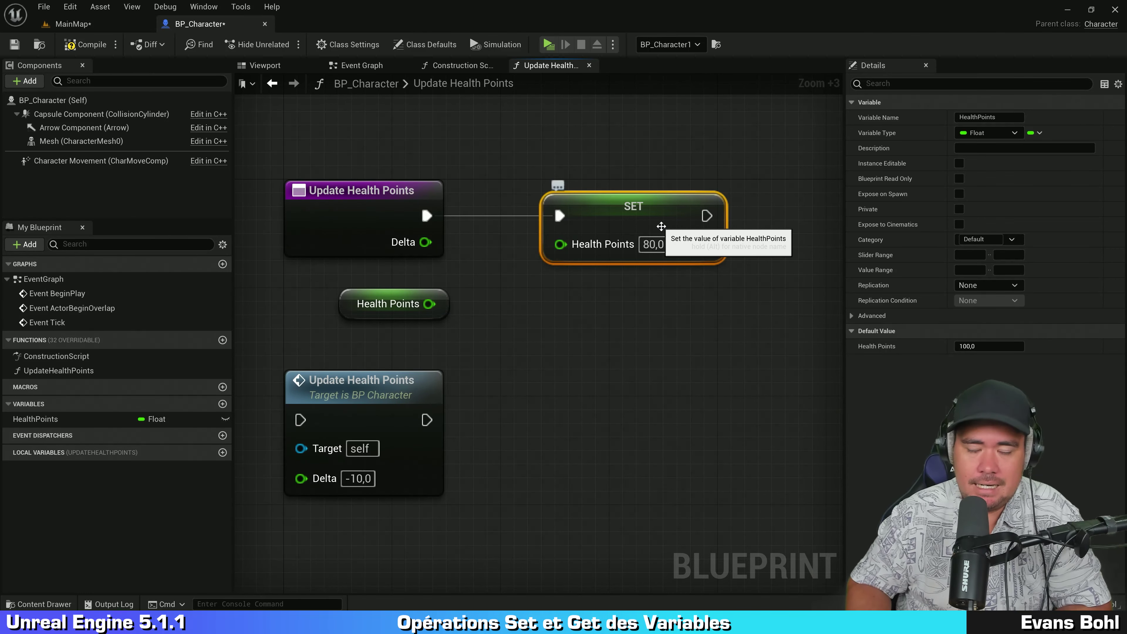
click(513, 310)
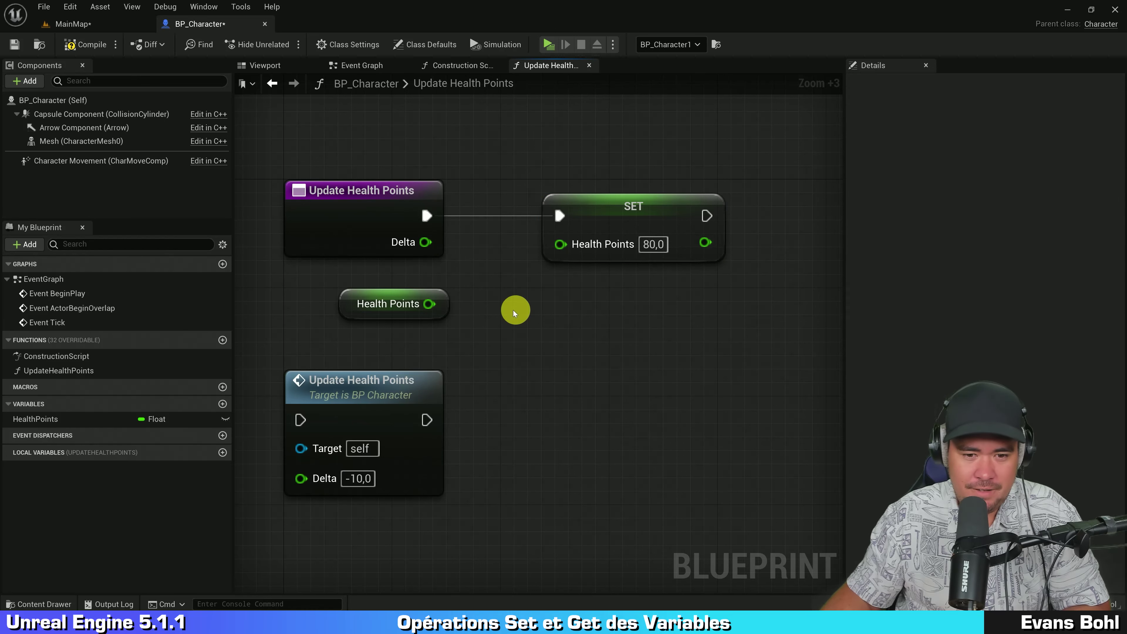
mouse_move(429, 304)
mouse_down()
mouse_move(544, 283)
mouse_move(560, 245)
mouse_up()
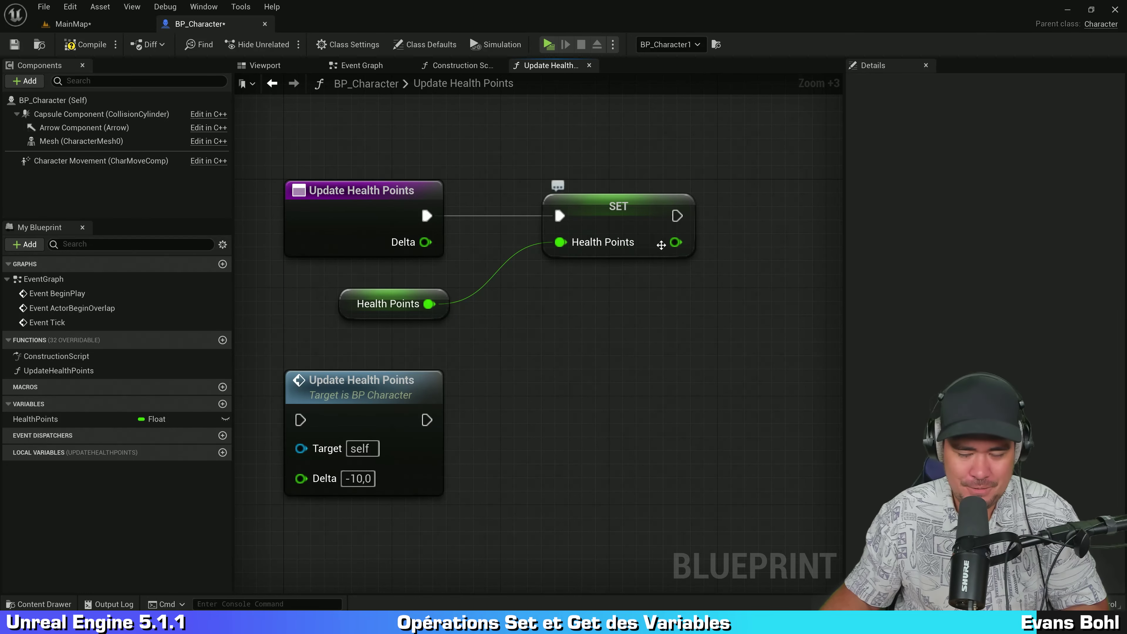
click(608, 324)
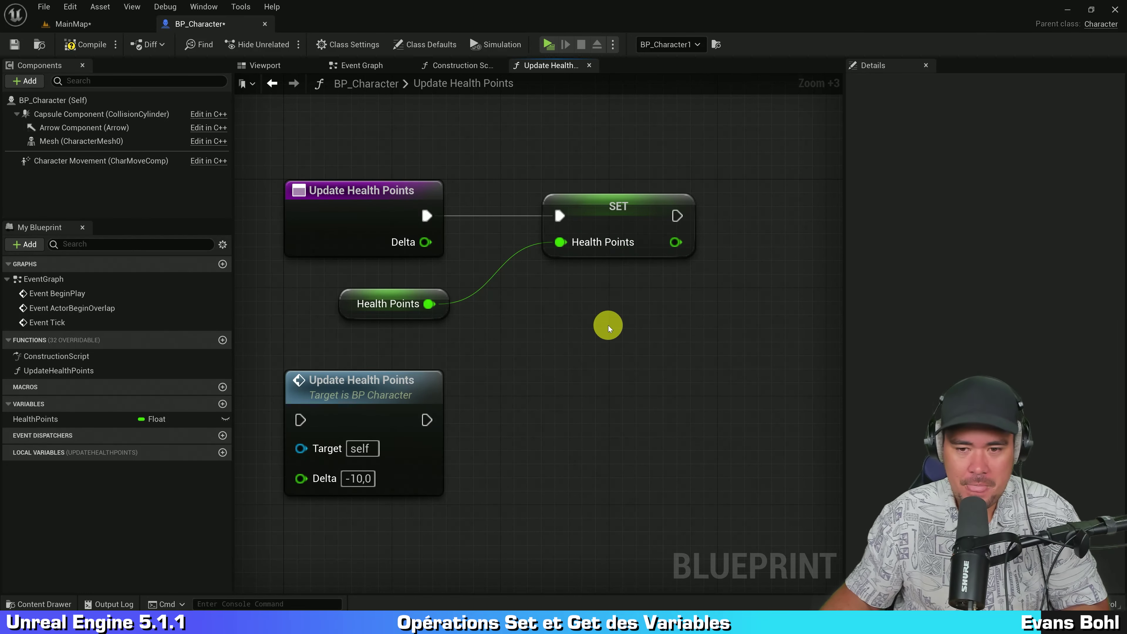
click(613, 226)
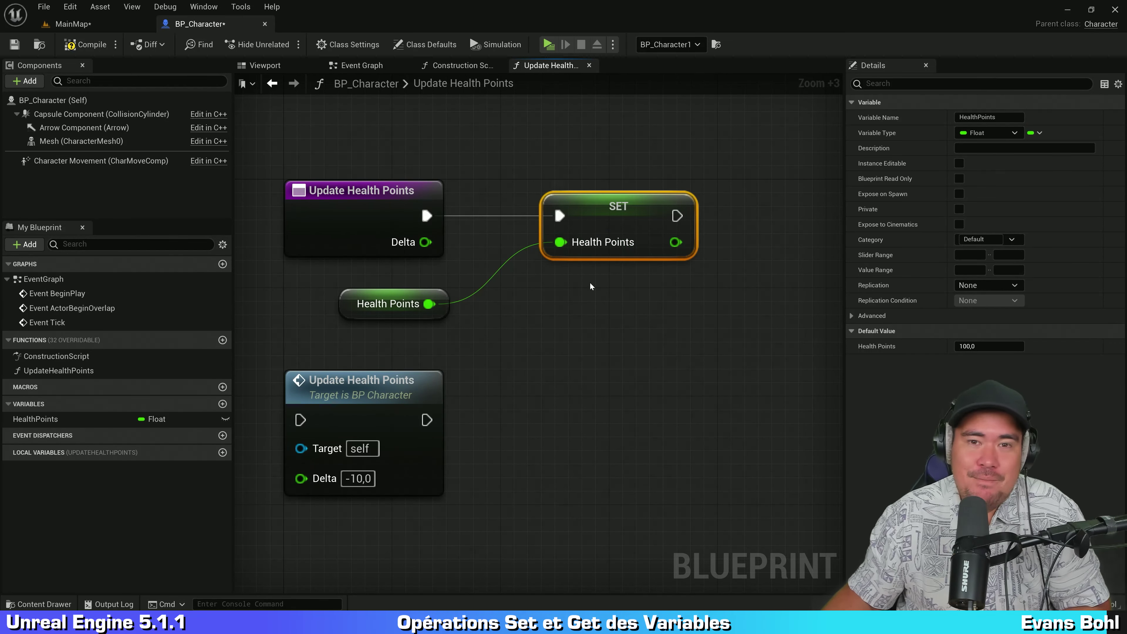
click(586, 300)
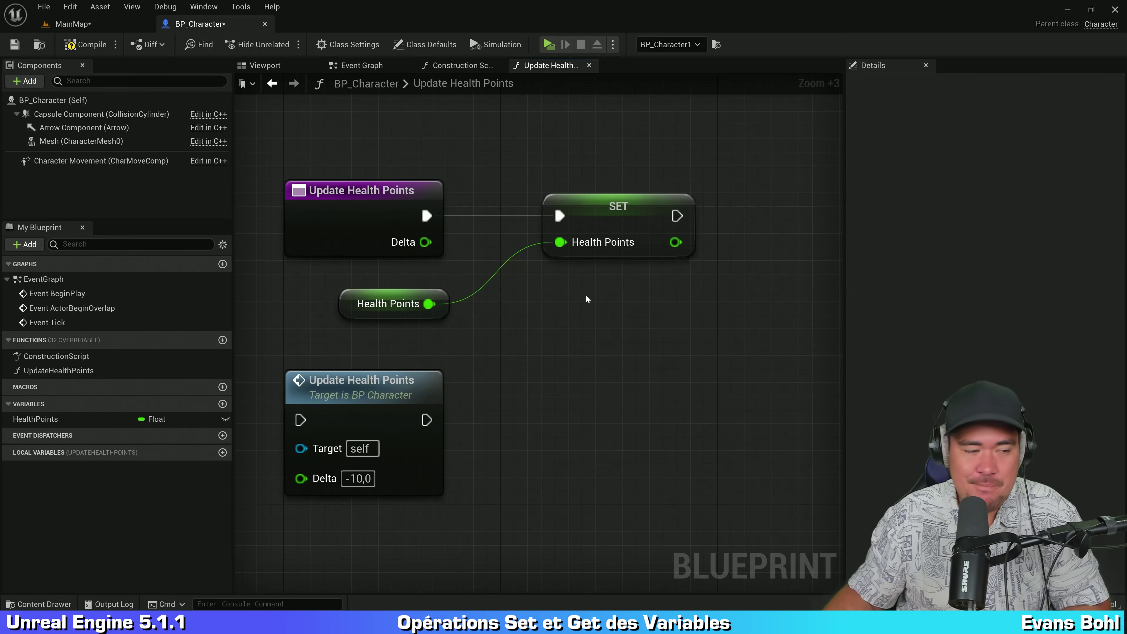
Break the getter-to-SET link, leaving SET's input at 0,0, and reposition the getter
click(334, 219)
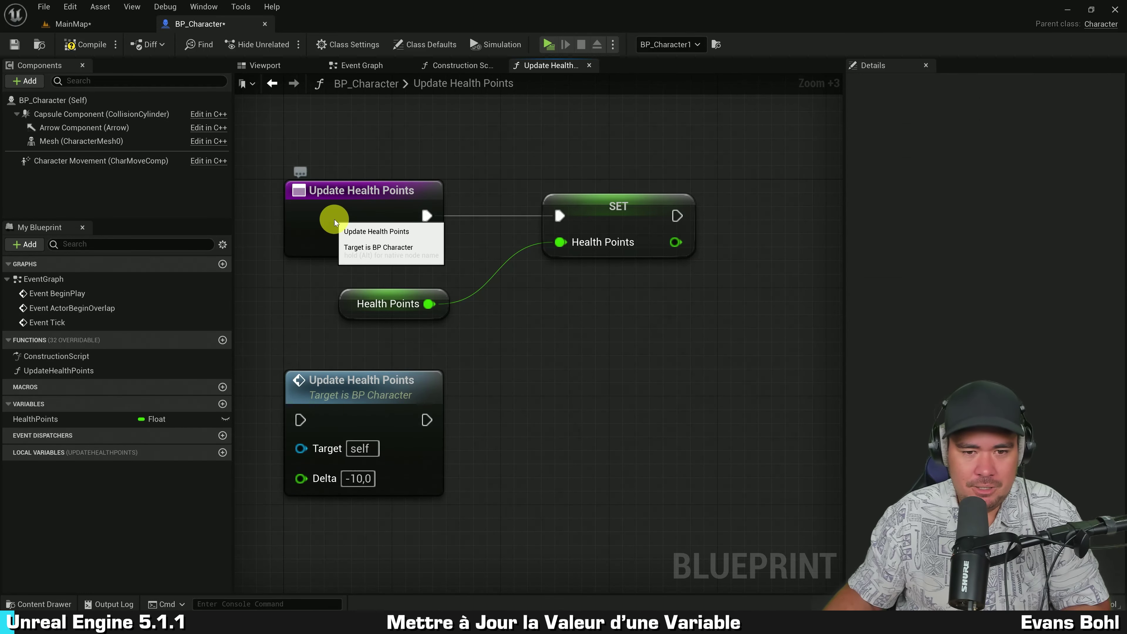
alt+click(429, 304)
mouse_move(429, 314)
mouse_down()
mouse_move(390, 313)
mouse_move(446, 326)
mouse_up()
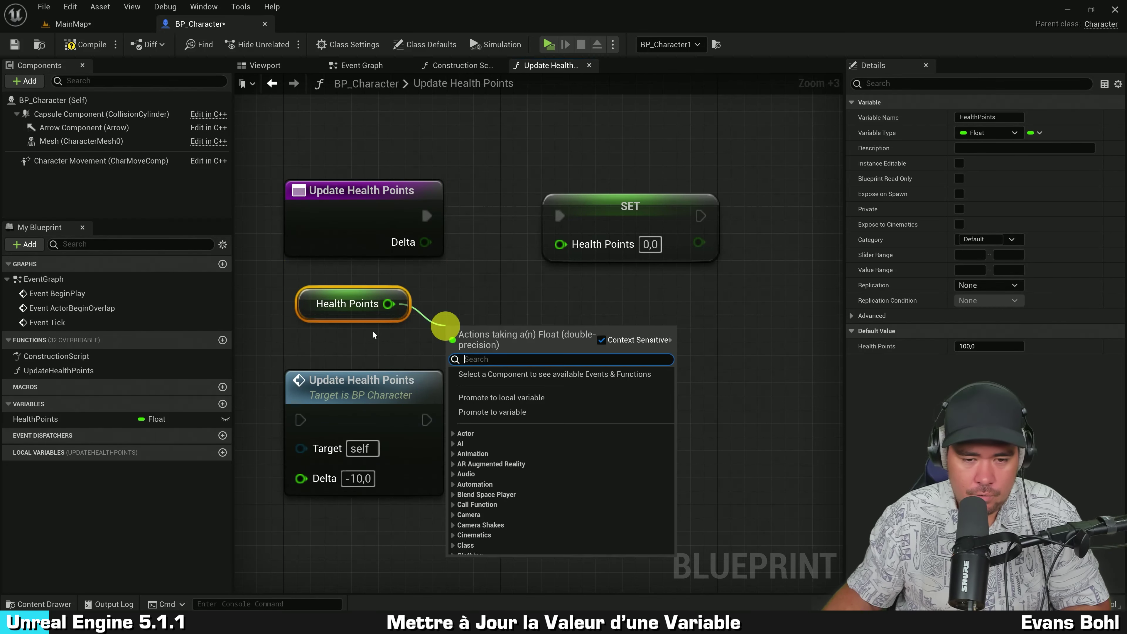
click(373, 330)
drag(389, 304, 372, 310)
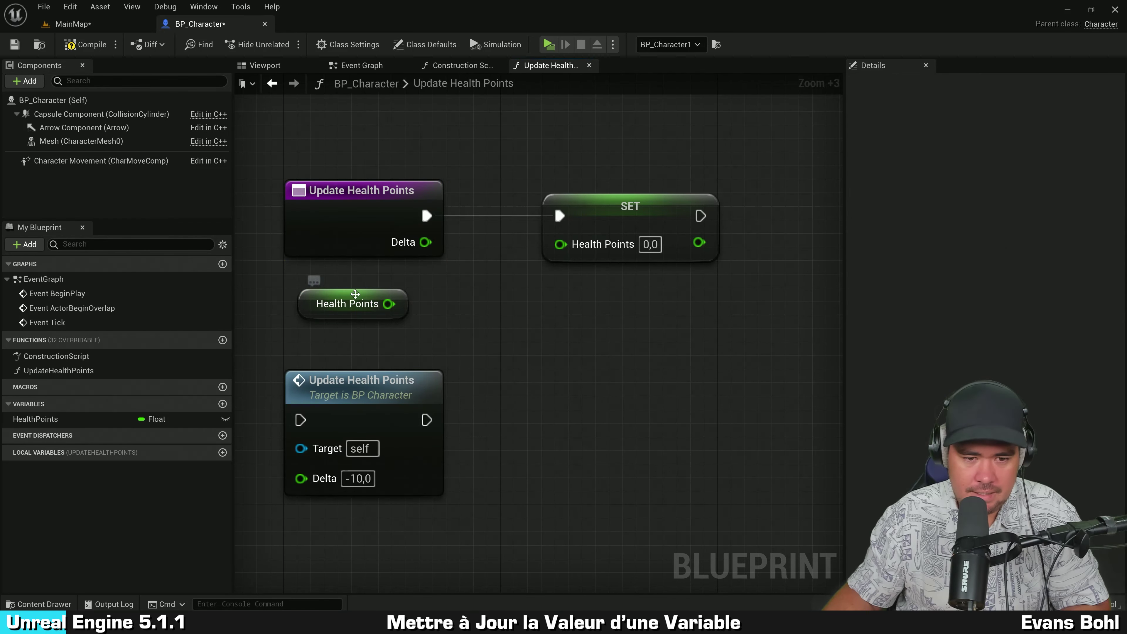
click(310, 307)
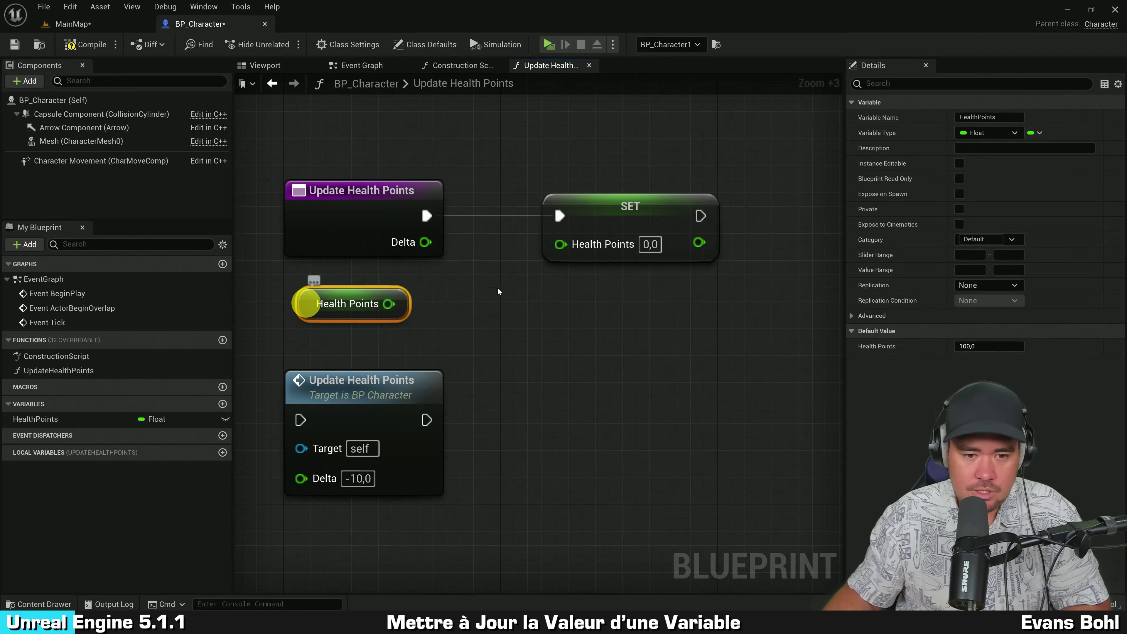
click(522, 290)
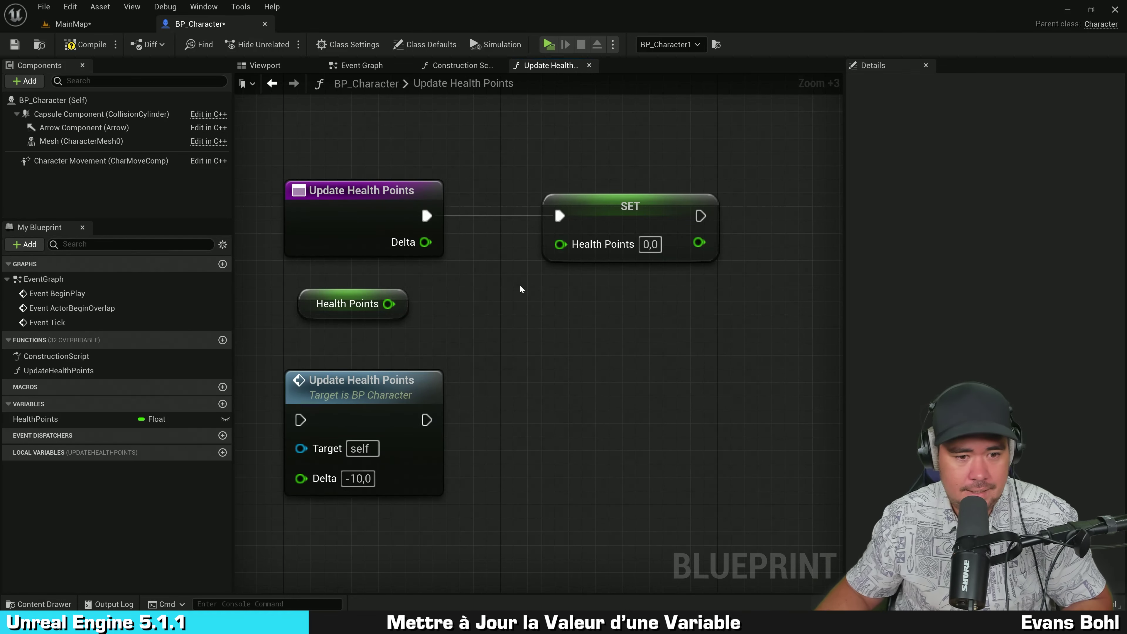
mouse_move(359, 313)
mouse_down()
mouse_move(387, 327)
mouse_move(489, 296)
mouse_up()
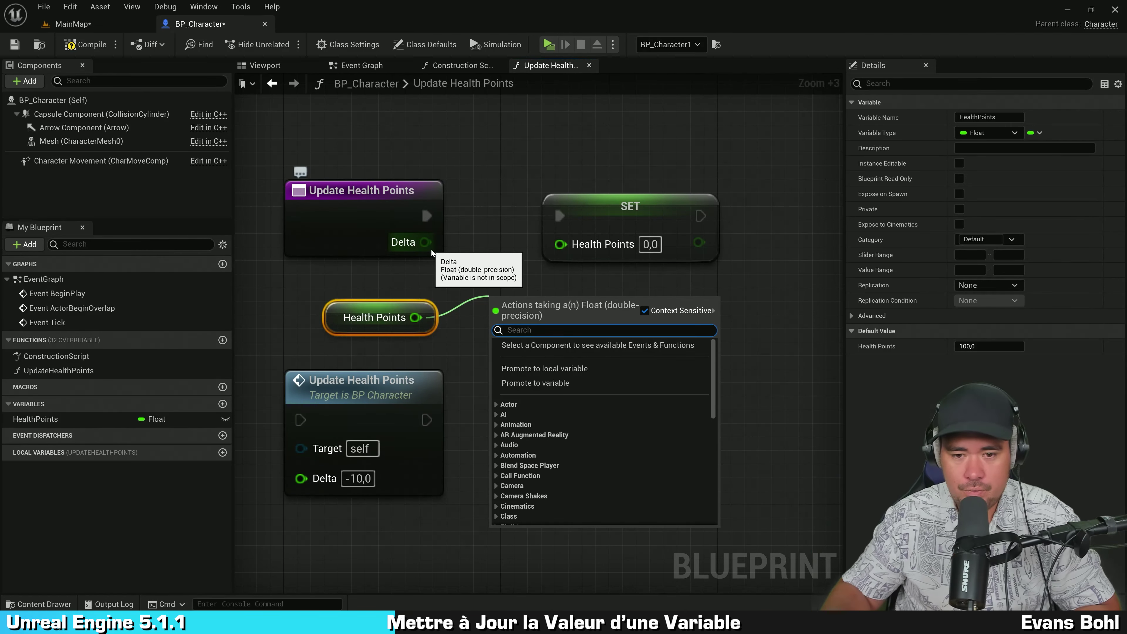
Create an Add node from the Health Points output and place it beside SET
drag(415, 317, 498, 294)
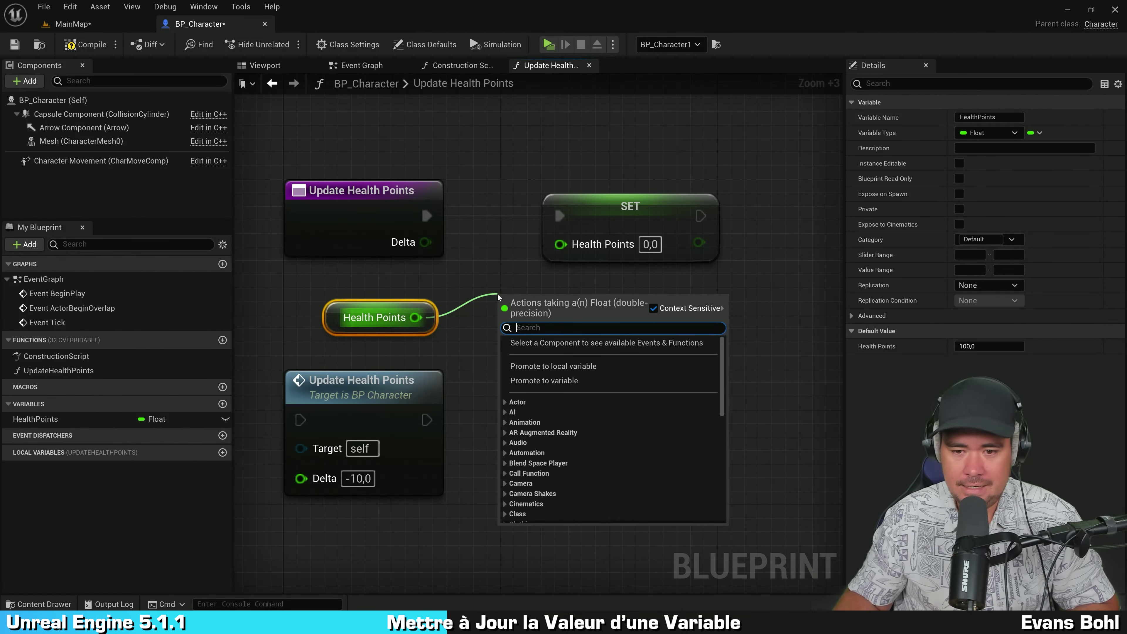
text(+)
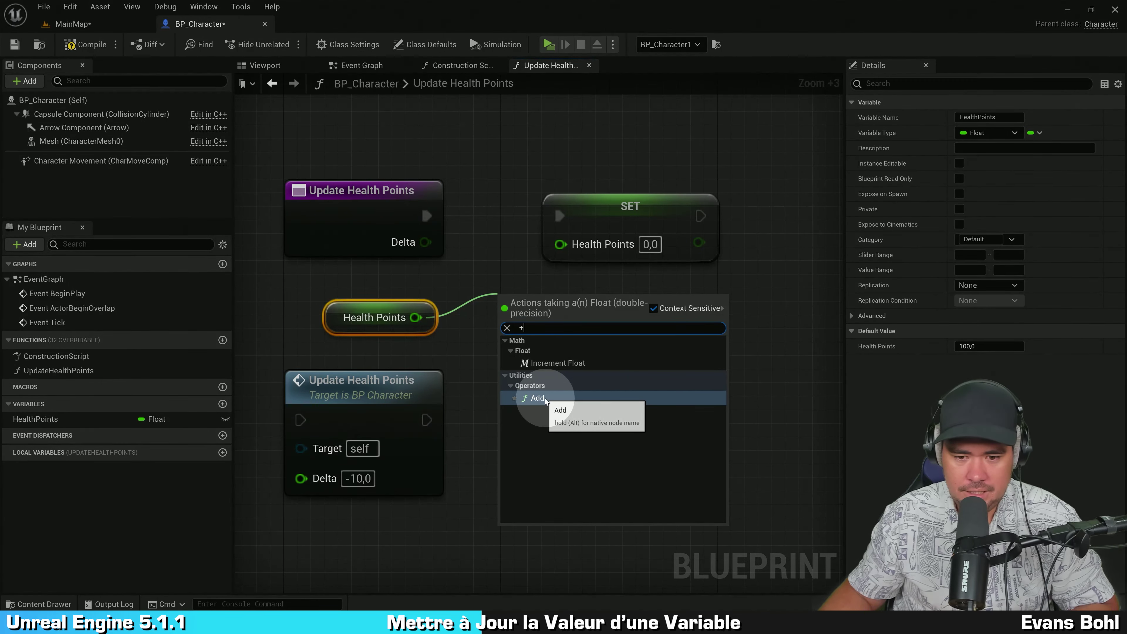
click(544, 396)
drag(550, 303, 536, 304)
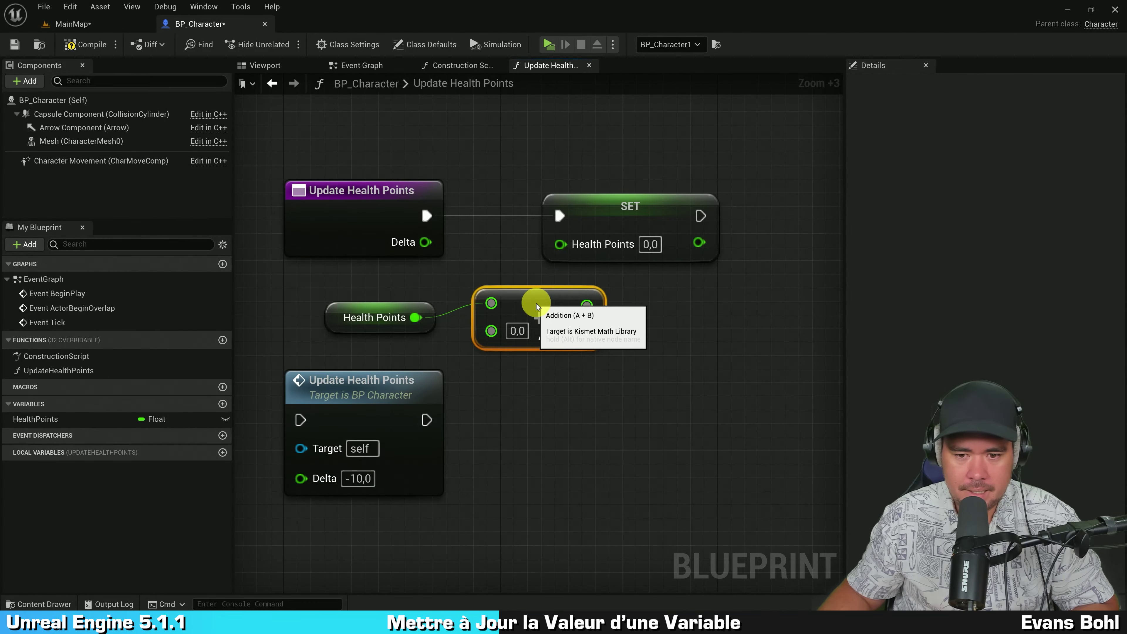
drag(616, 226, 657, 227)
drag(540, 324, 526, 283)
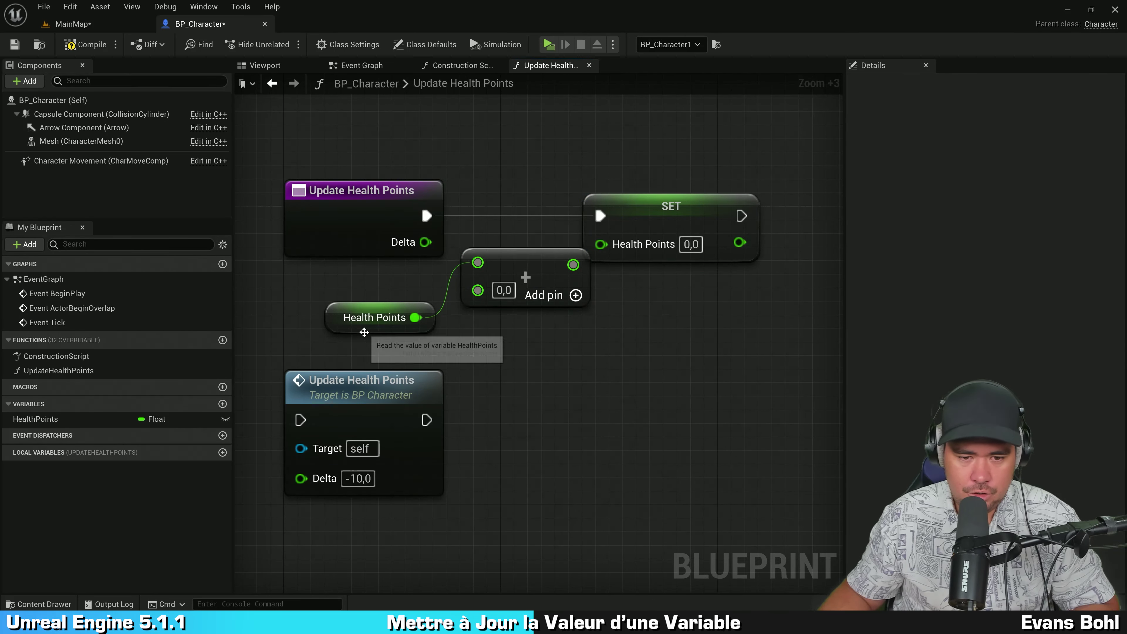
mouse_move(362, 328)
mouse_down()
mouse_move(361, 311)
mouse_move(339, 318)
mouse_up()
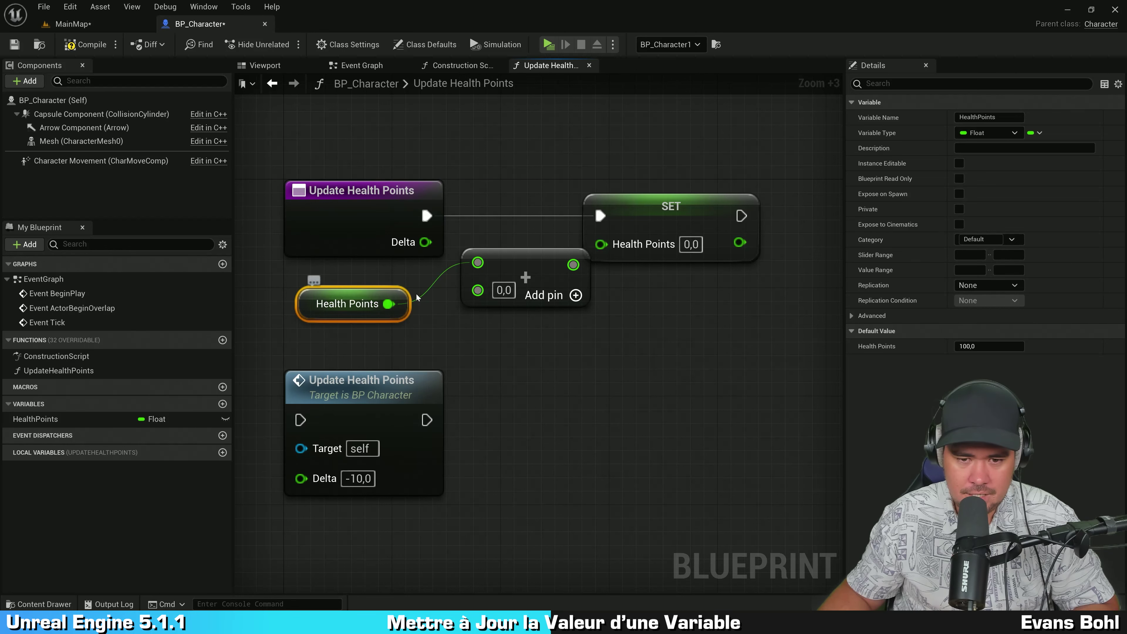
click(512, 271)
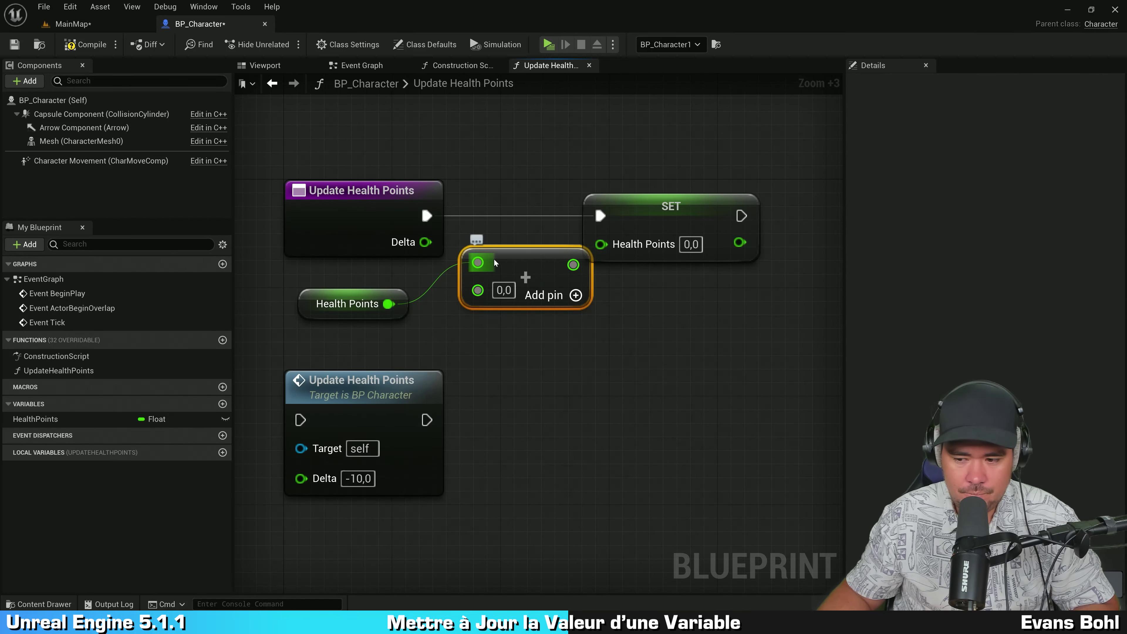
right_click(517, 278)
click(519, 261)
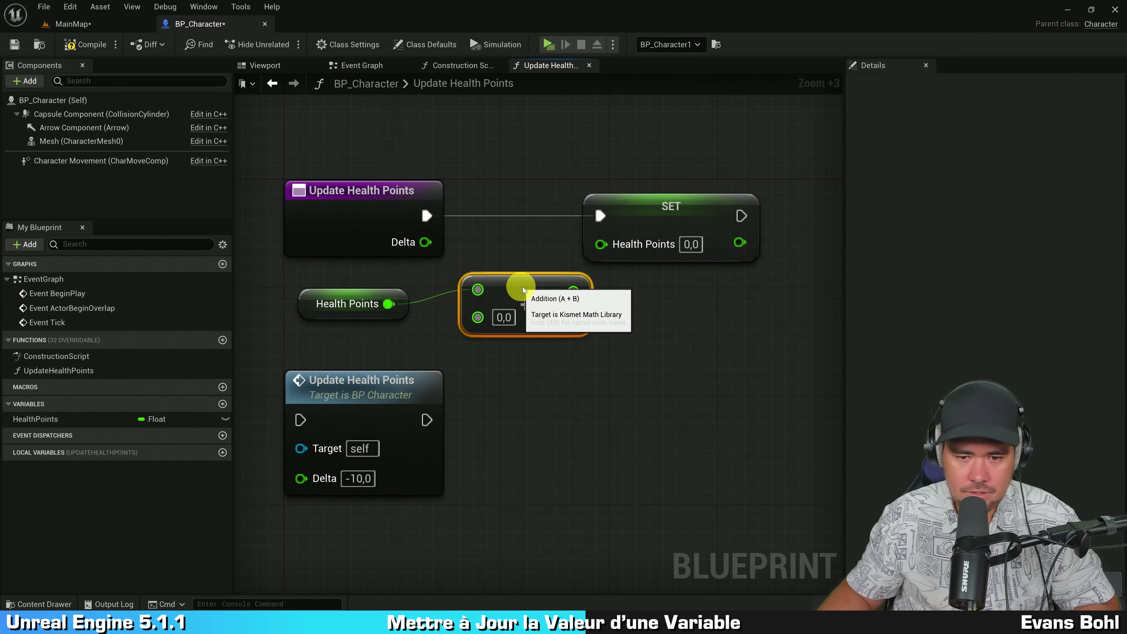
Wire Delta and the Health Points getter into the Add node's two inputs
drag(519, 260, 546, 288)
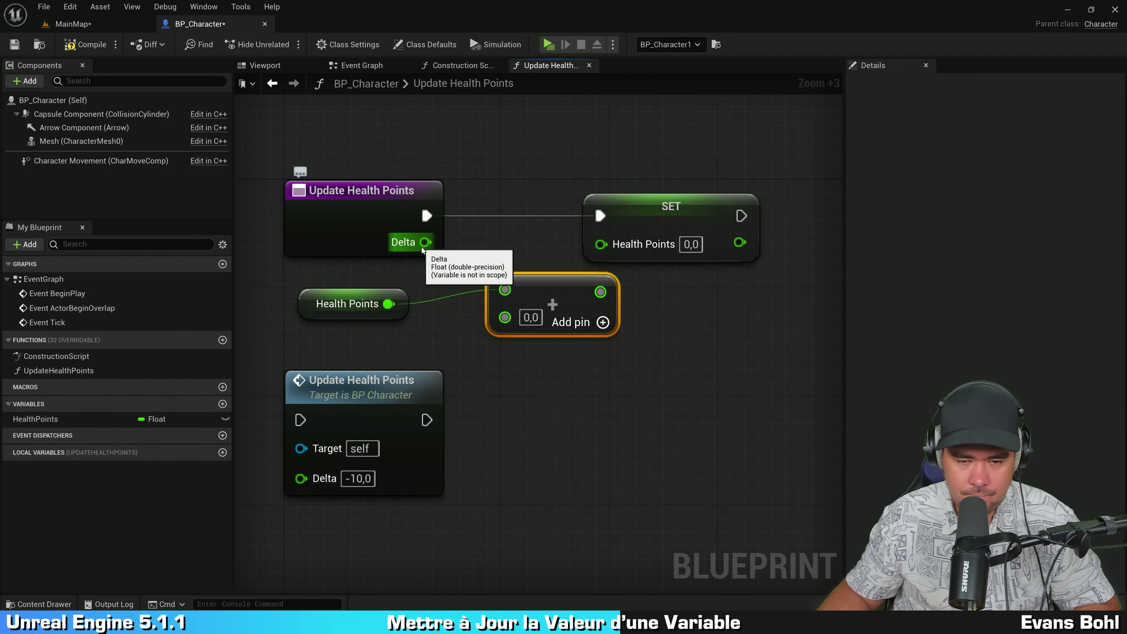
drag(422, 249, 473, 283)
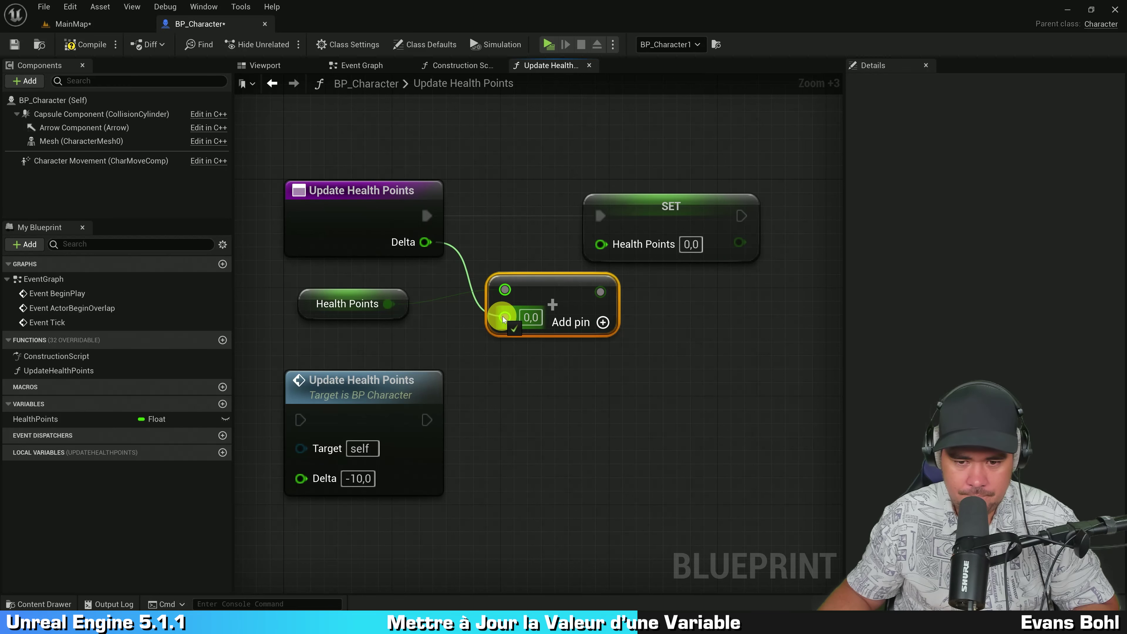
drag(504, 317, 506, 317)
click(559, 449)
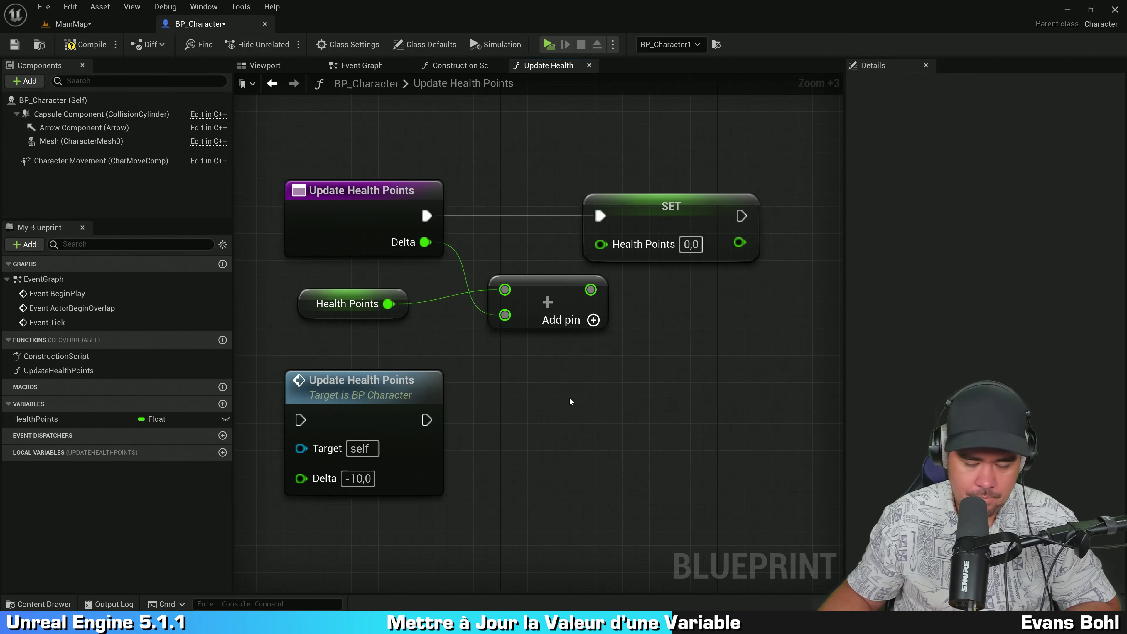
click(504, 316)
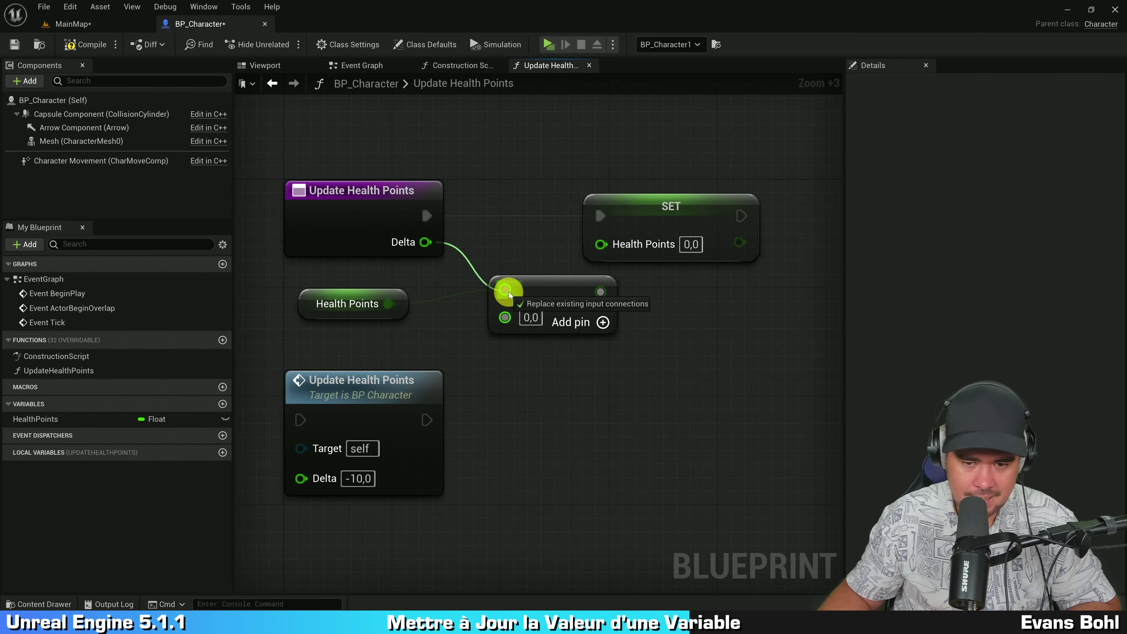
ctrl+drag(505, 314, 508, 291)
mouse_move(388, 304)
mouse_down()
mouse_move(505, 317)
mouse_move(501, 282)
mouse_up()
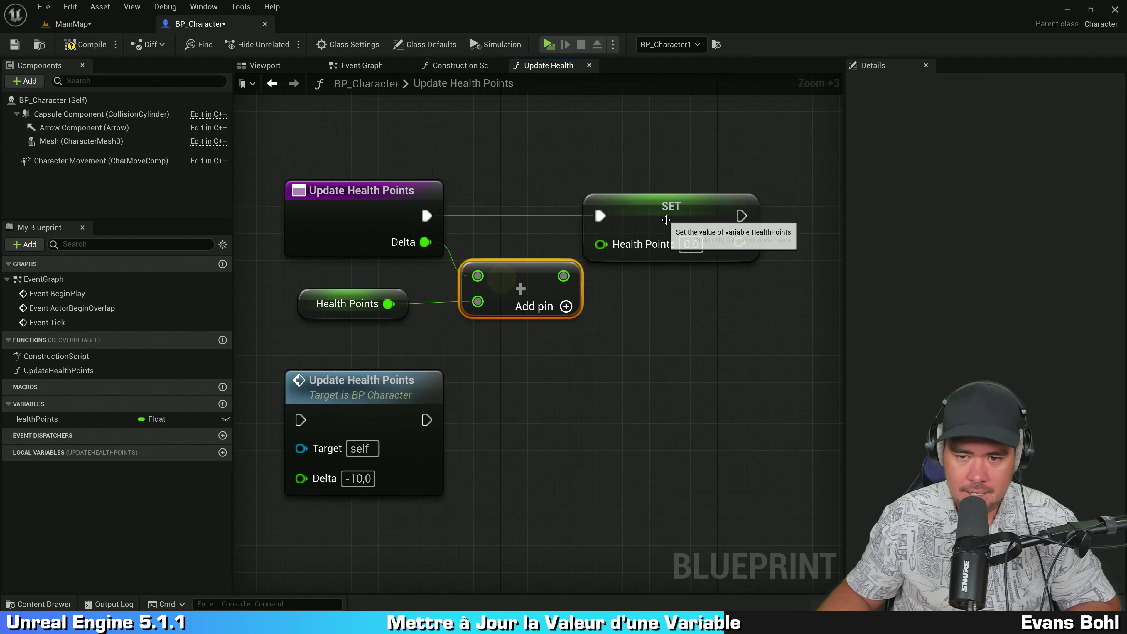
Rearrange the nodes and connect the Add result to SET's Health Points input
drag(666, 222, 706, 222)
drag(527, 275, 664, 314)
click(531, 335)
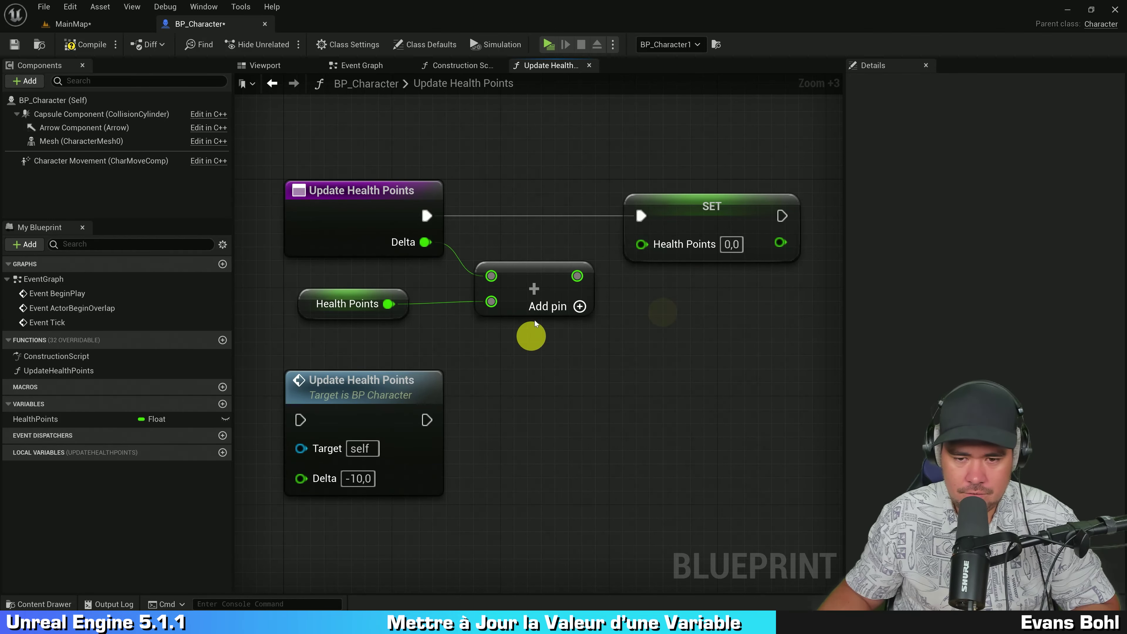
drag(547, 269, 546, 242)
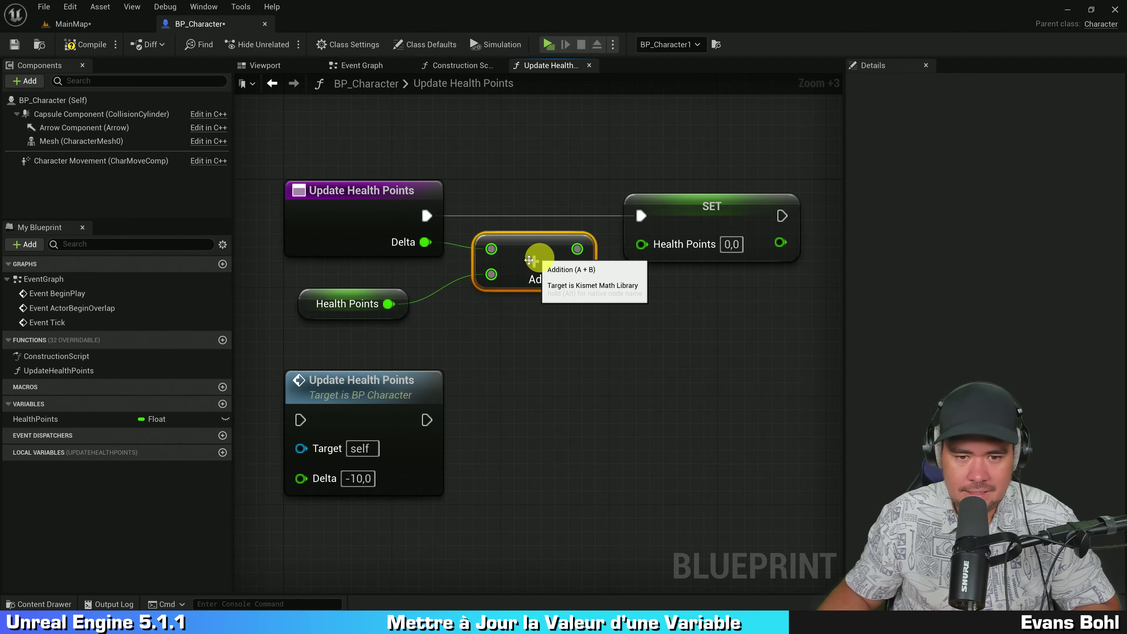
click(379, 250)
drag(368, 303, 395, 290)
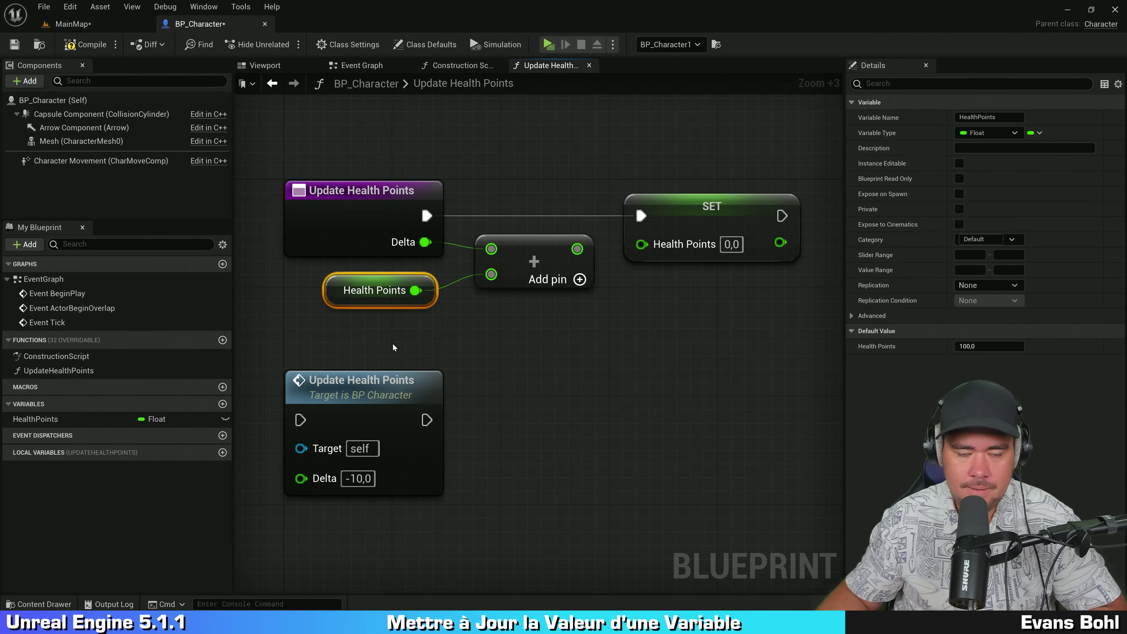
click(404, 311)
click(410, 240)
click(497, 354)
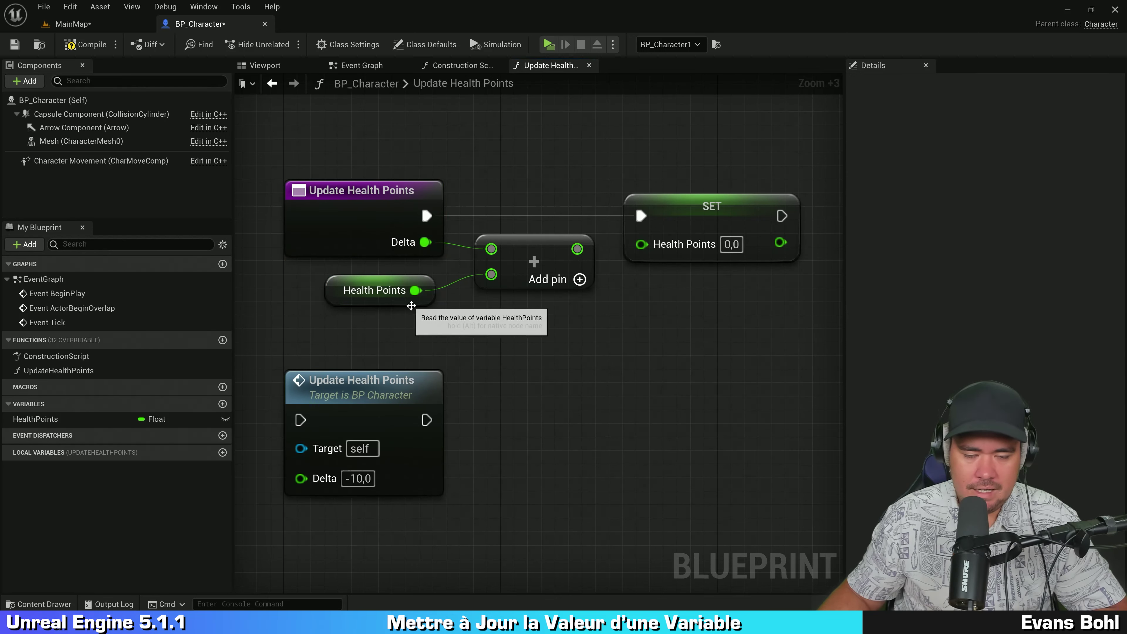
click(400, 293)
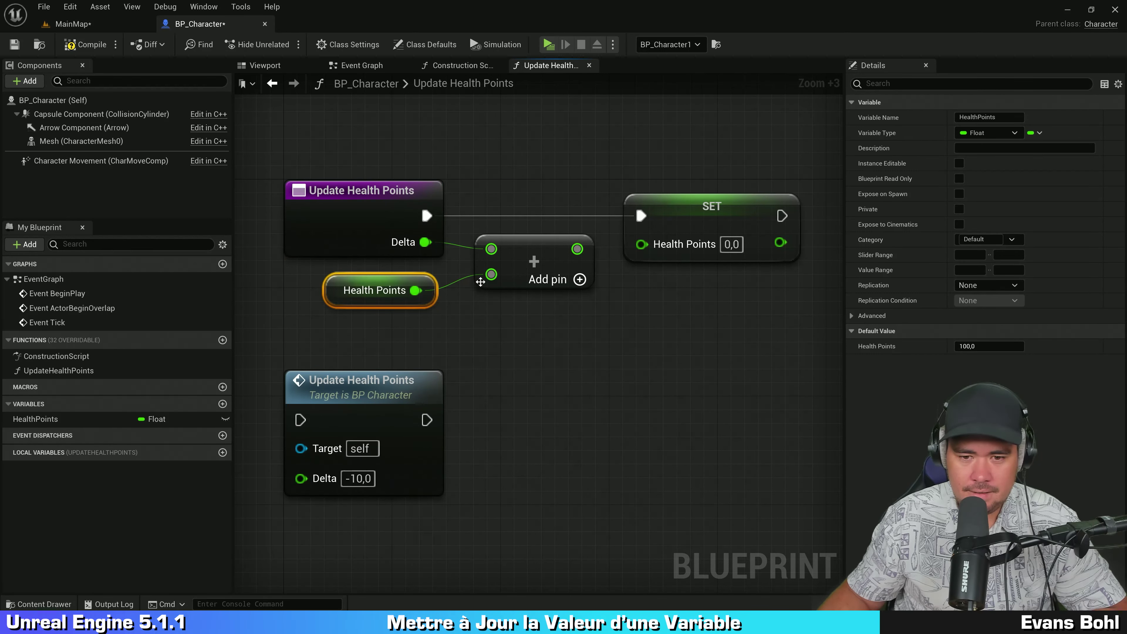
click(514, 247)
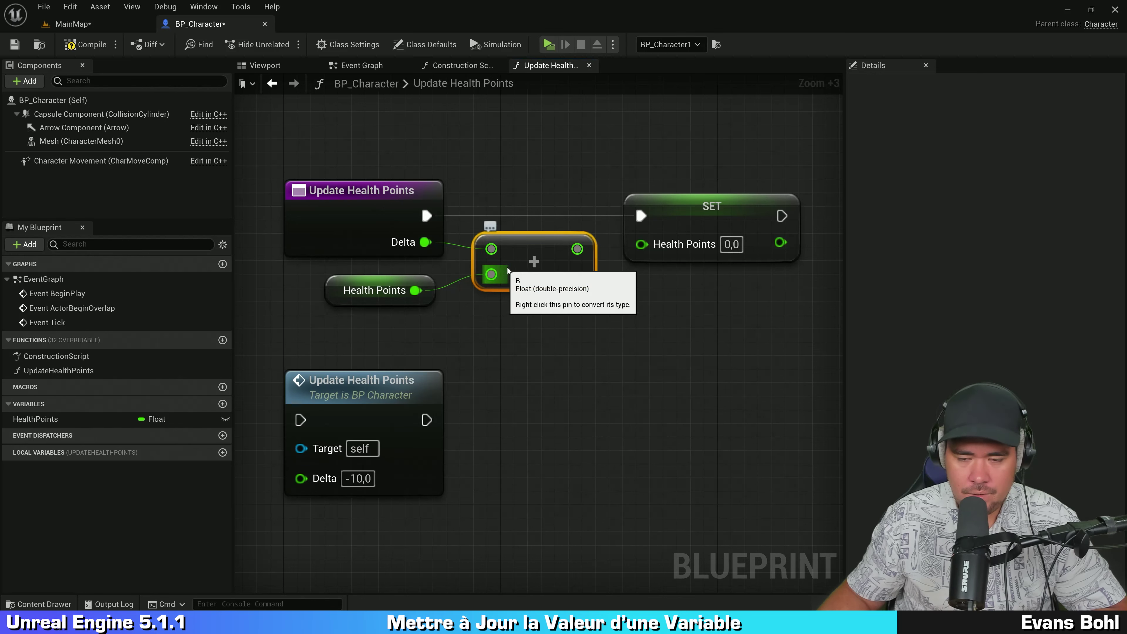
drag(600, 246, 637, 246)
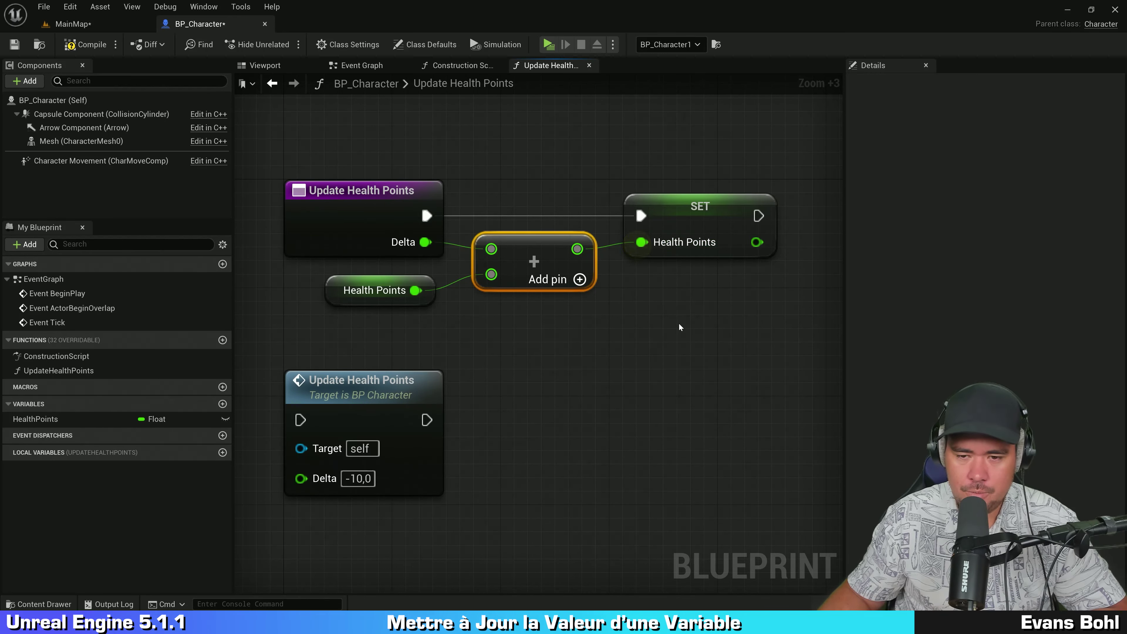
right_drag(678, 322, 647, 307)
scroll(635, 316, down, 1)
Nudge the Health Points getter right and shift the call node rightward
click(595, 316)
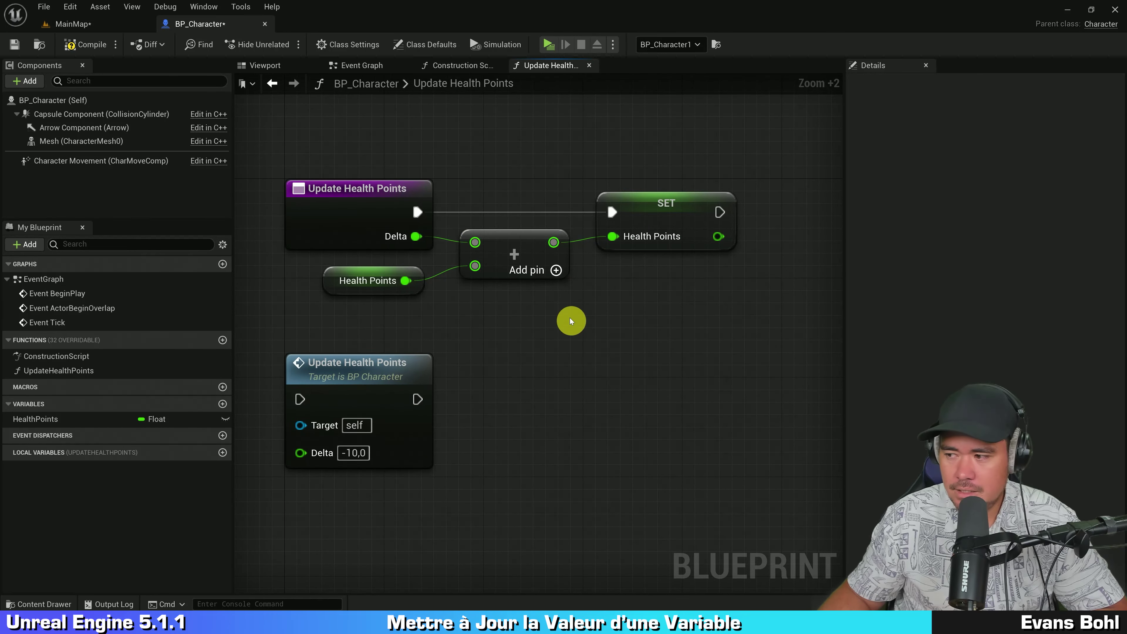
drag(368, 281, 377, 280)
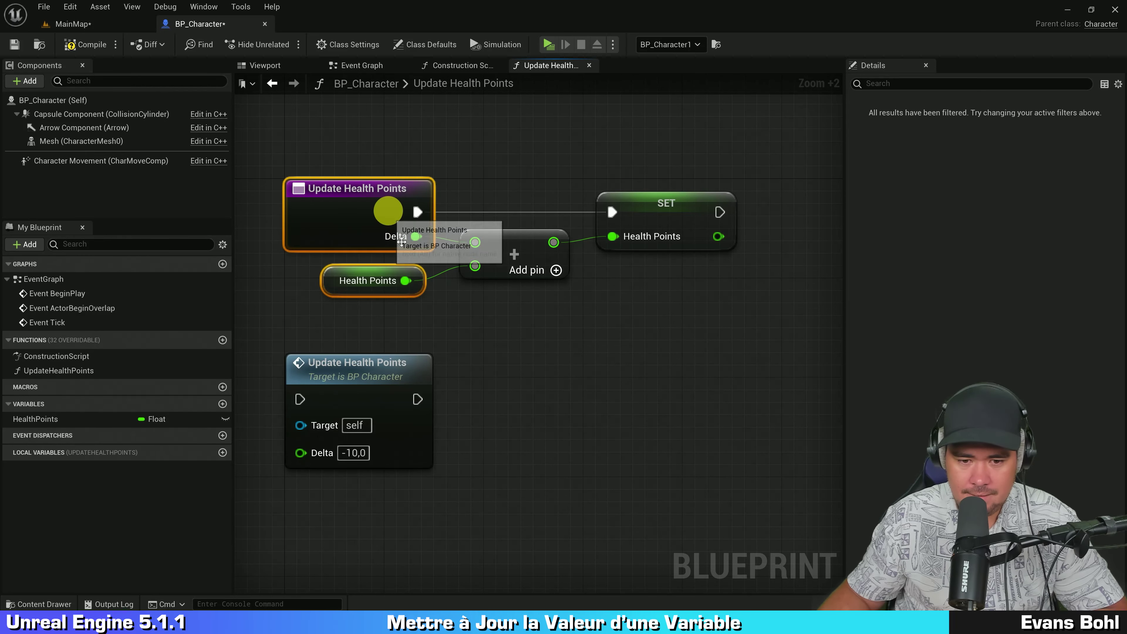
drag(373, 357, 532, 357)
mouse_move(636, 326)
right_down()
mouse_move(543, 310)
mouse_move(612, 305)
right_up()
scroll(543, 307, up, 1)
right_drag(318, 207, 387, 230)
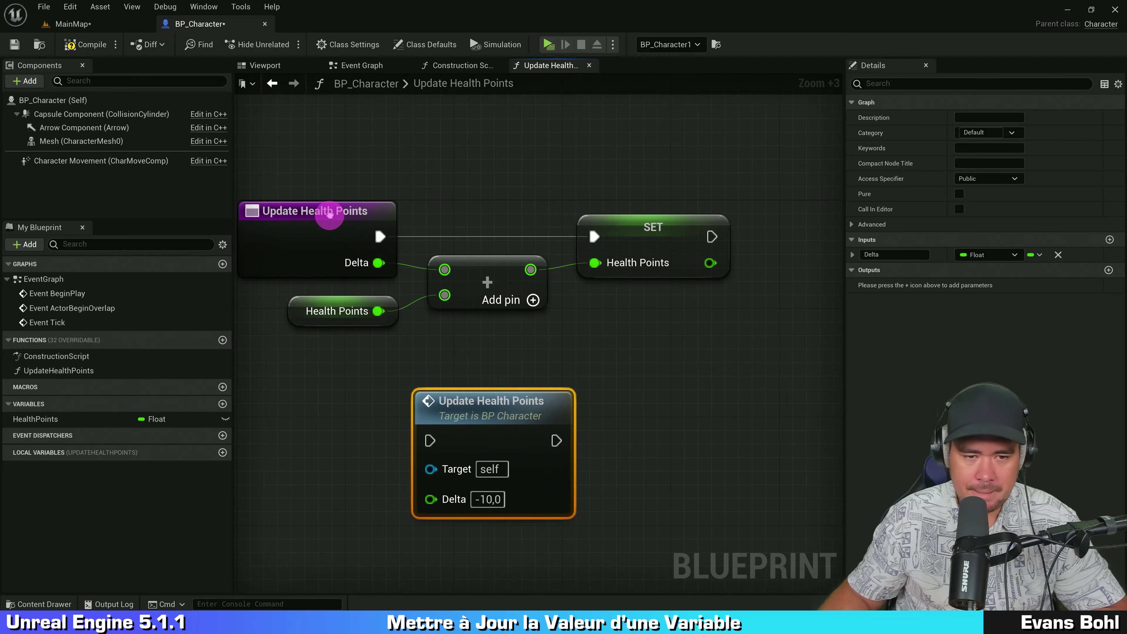
click(351, 259)
click(532, 416)
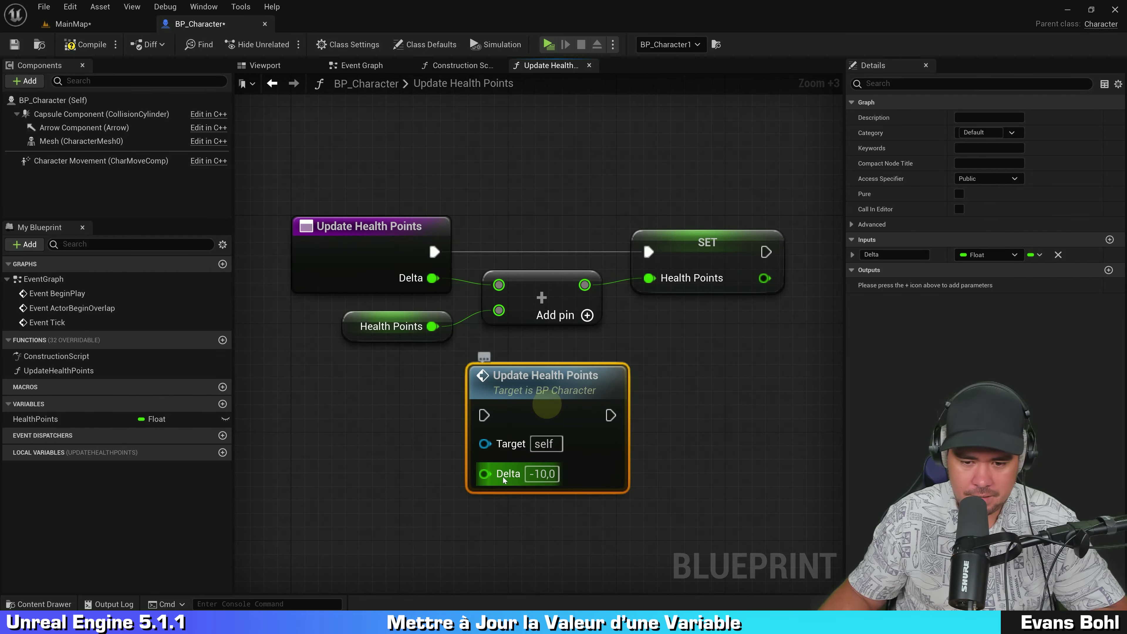
drag(518, 414, 477, 413)
Move the Update Health Points call node further right, beneath the SET node
click(404, 339)
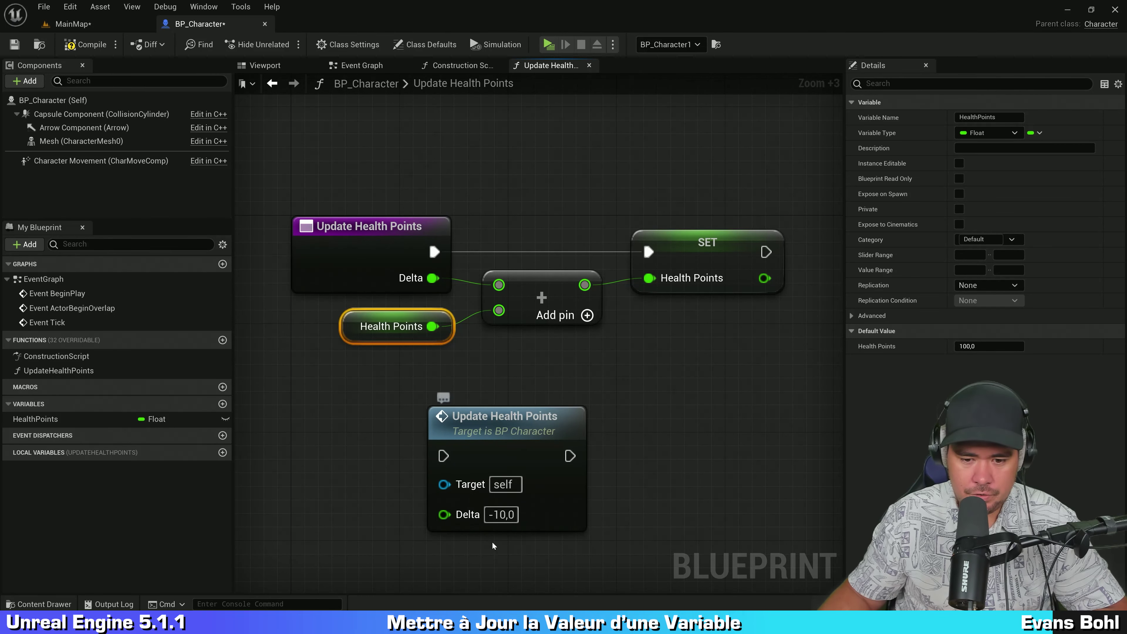
click(542, 302)
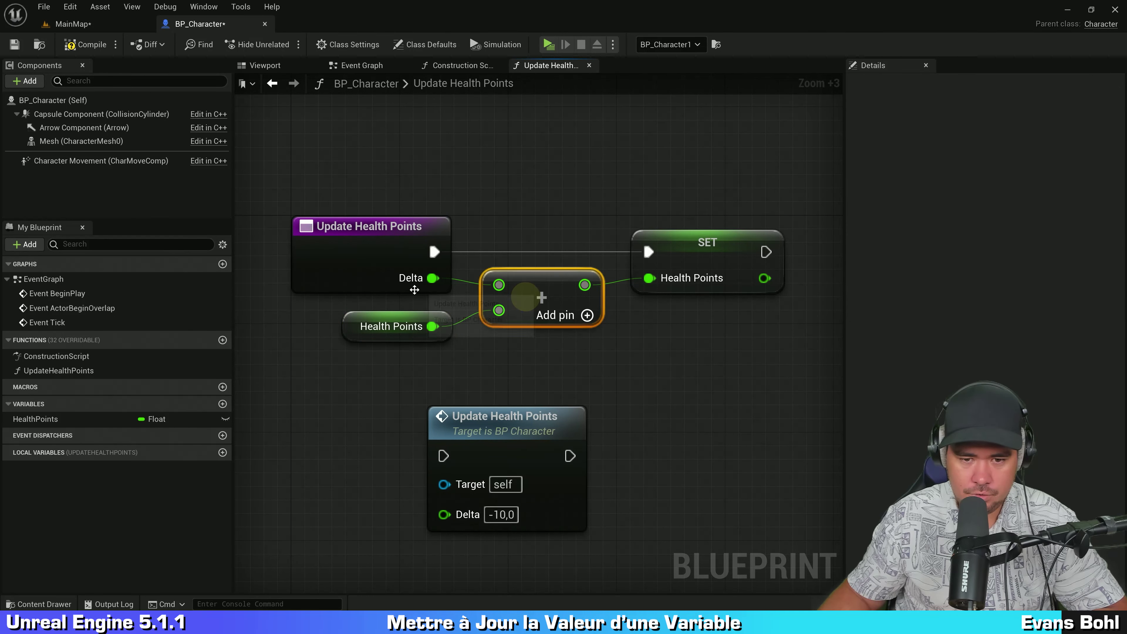
click(407, 317)
click(560, 292)
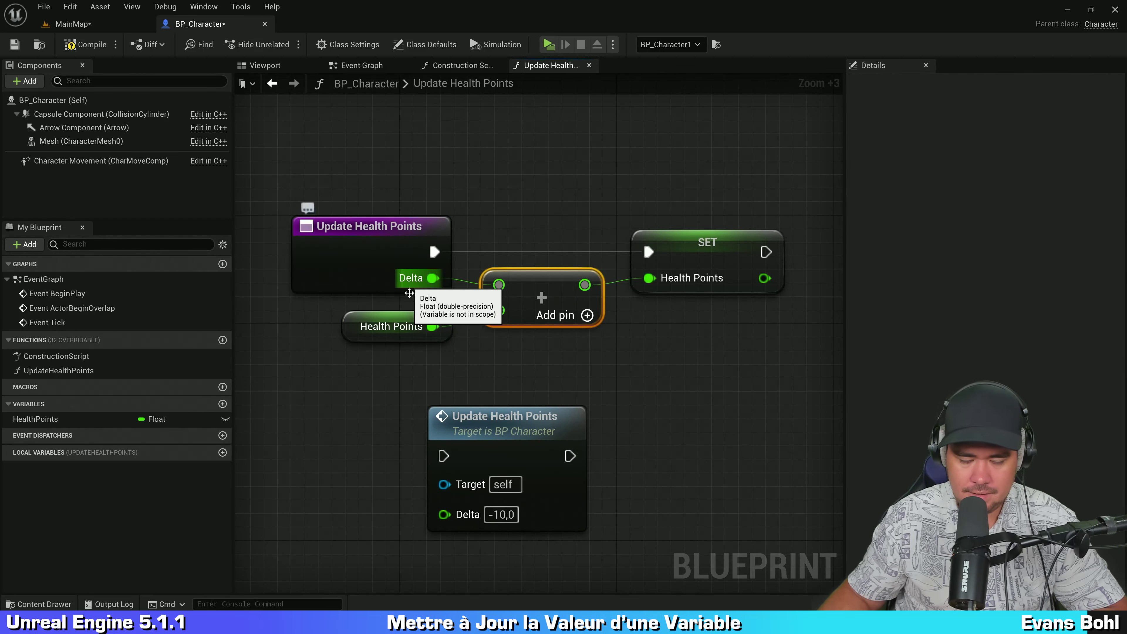
right_drag(682, 352, 604, 350)
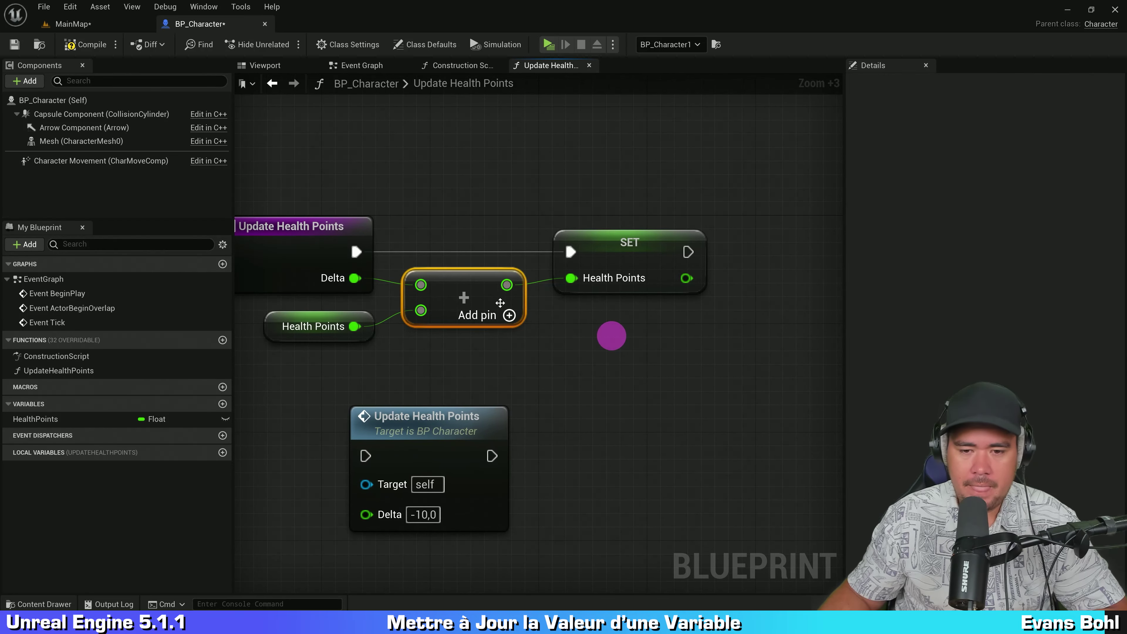
click(592, 243)
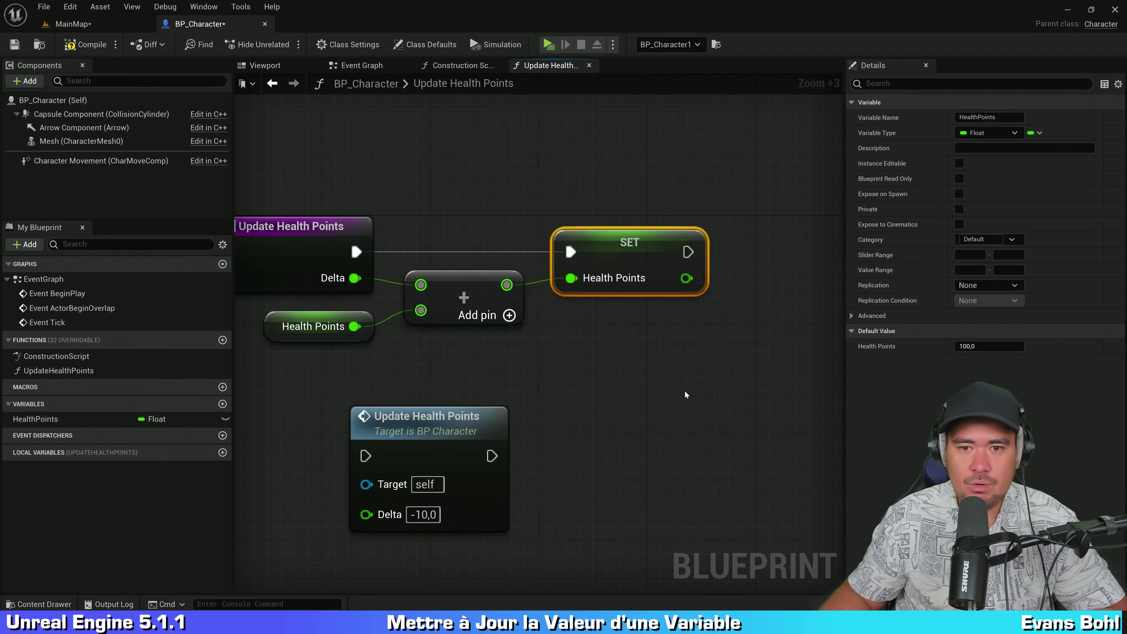
scroll(659, 365, down, 1)
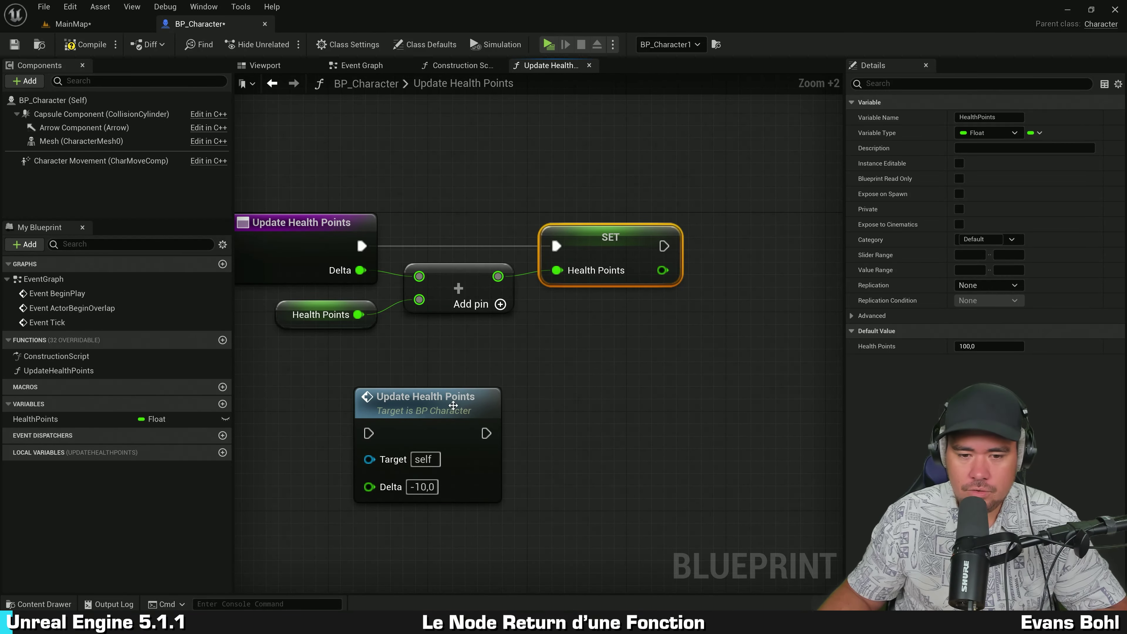
drag(434, 399, 603, 401)
mouse_move(674, 317)
right_down()
mouse_move(622, 339)
mouse_move(625, 316)
right_up()
click(620, 337)
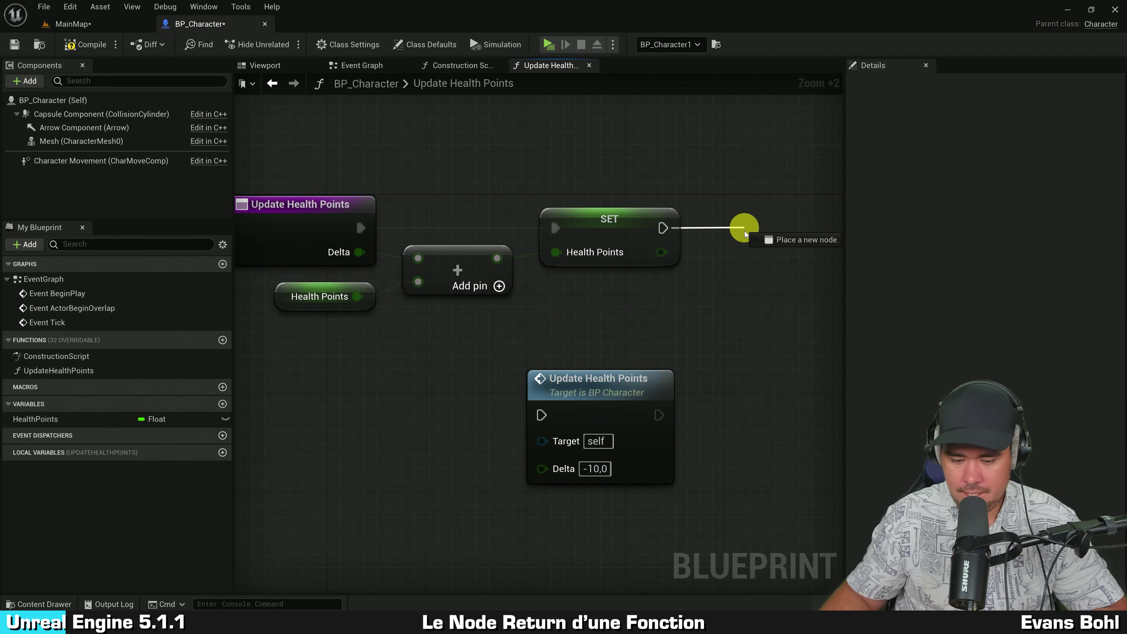
Add a Return Node after SET, found by searching 'return' from its execution output
drag(727, 230, 744, 231)
text(return)
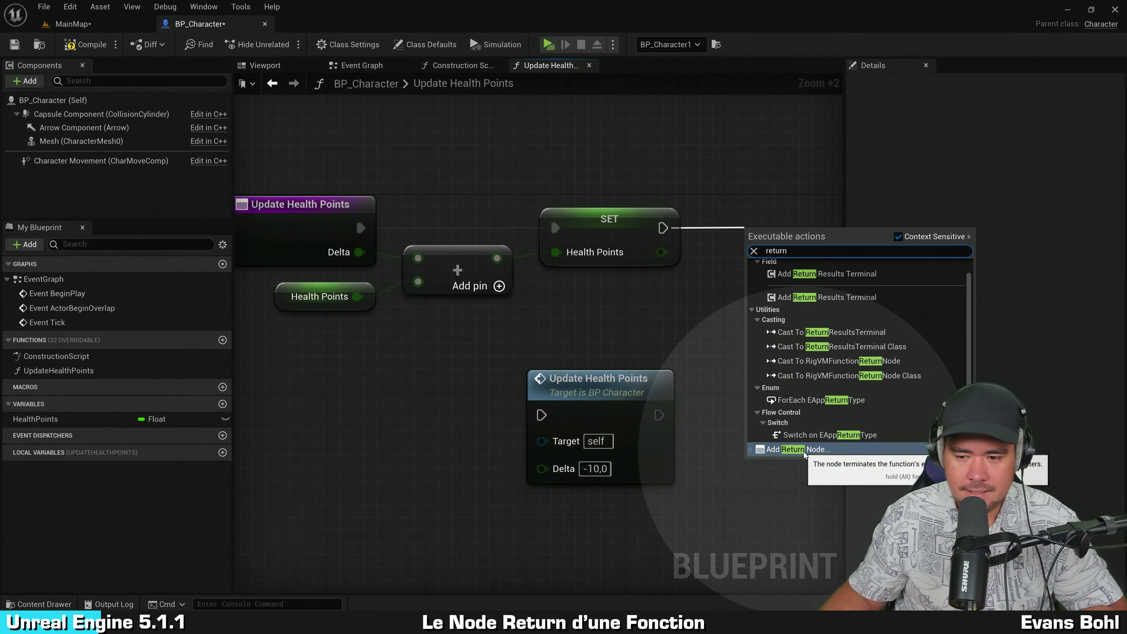
click(795, 453)
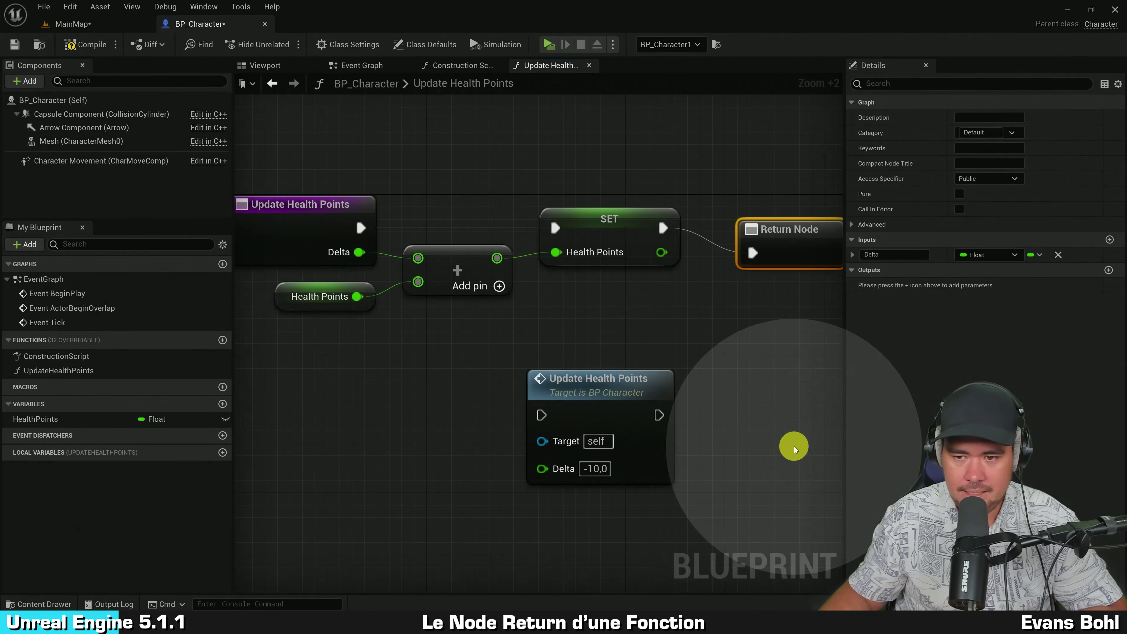
scroll(753, 273, down, 1)
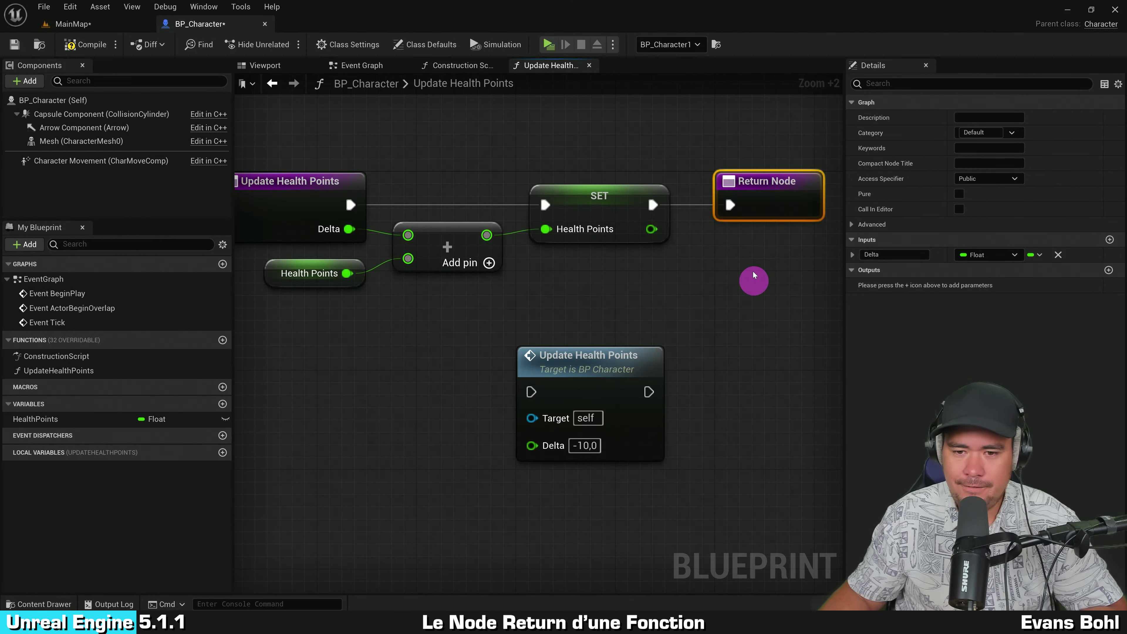
click(759, 225)
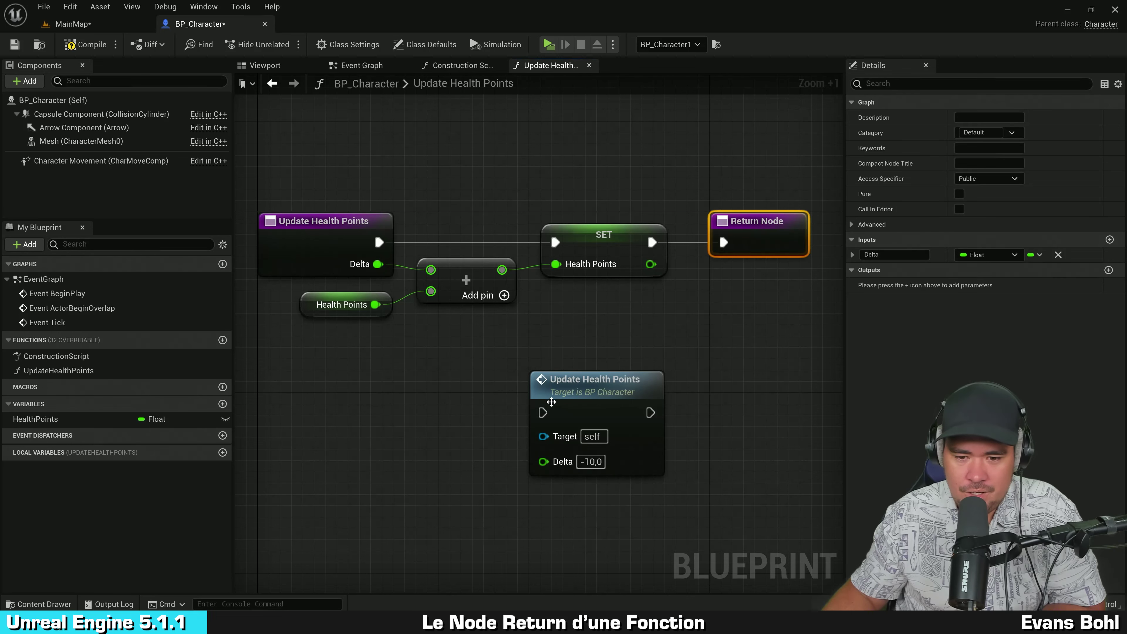
drag(462, 407, 462, 407)
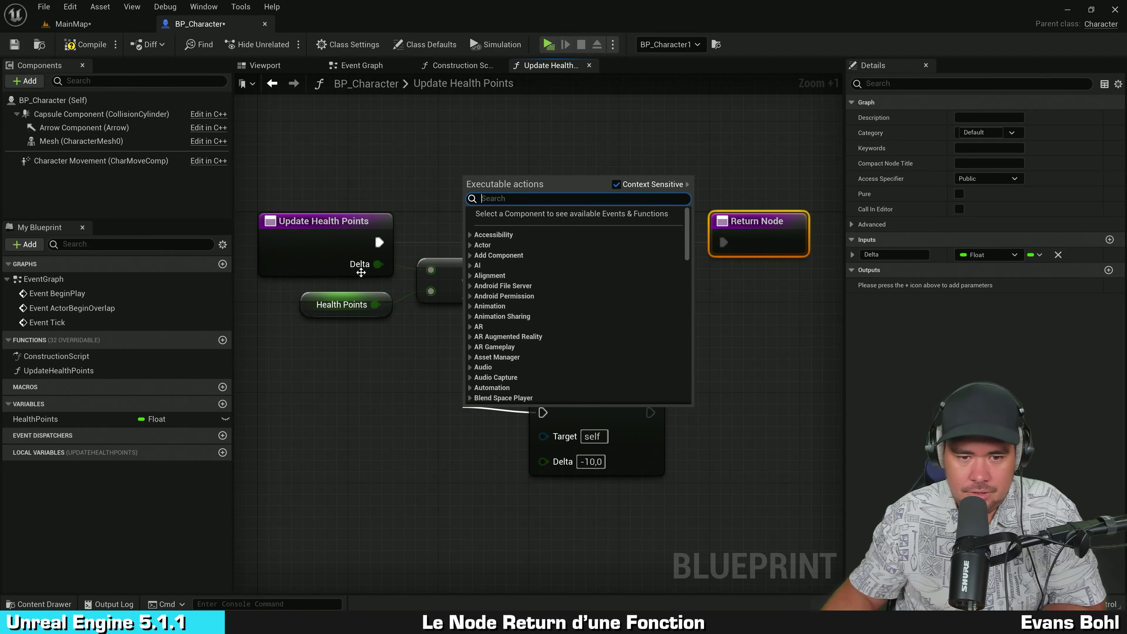
Pull an execution wire from the Update Health Points call, then dismiss the node list unused
click(346, 242)
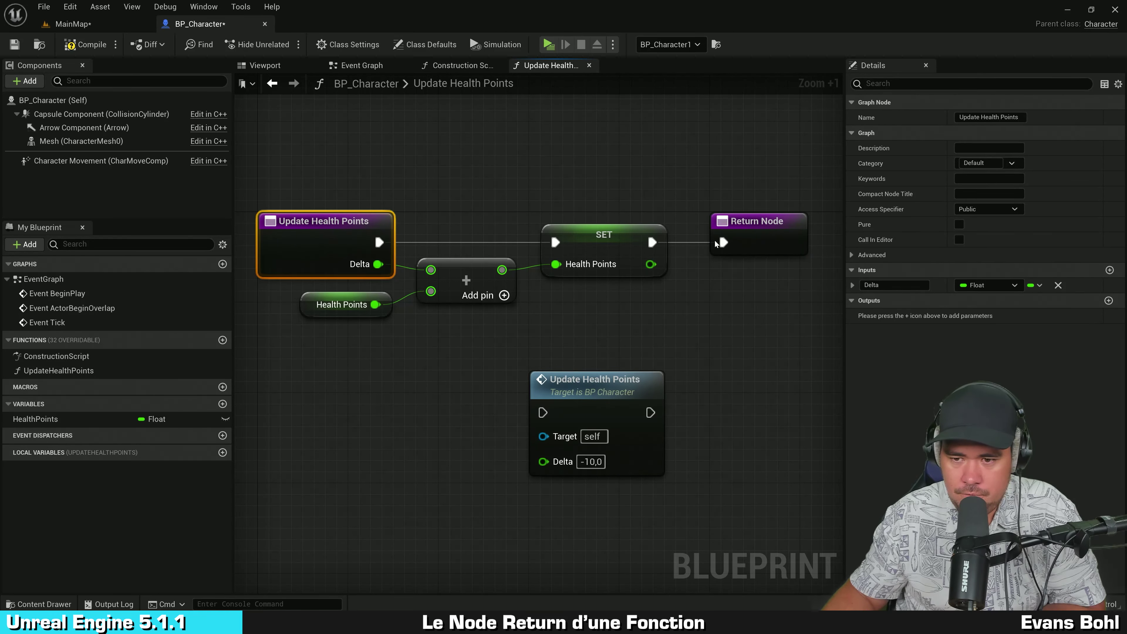
drag(650, 412, 725, 335)
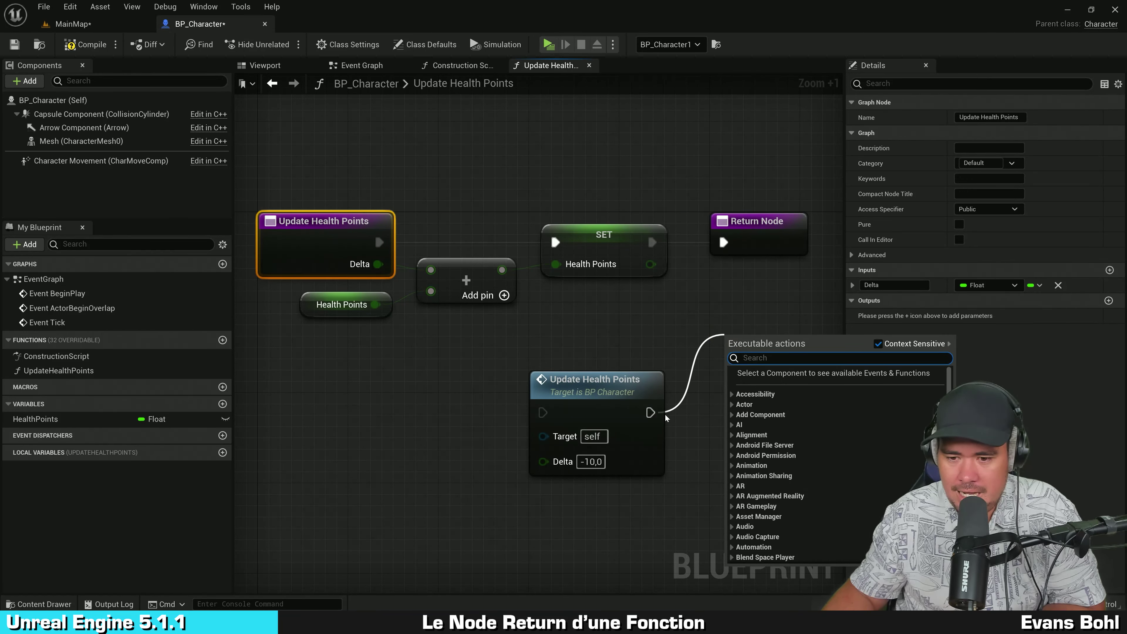
drag(651, 412, 704, 401)
drag(753, 370, 753, 370)
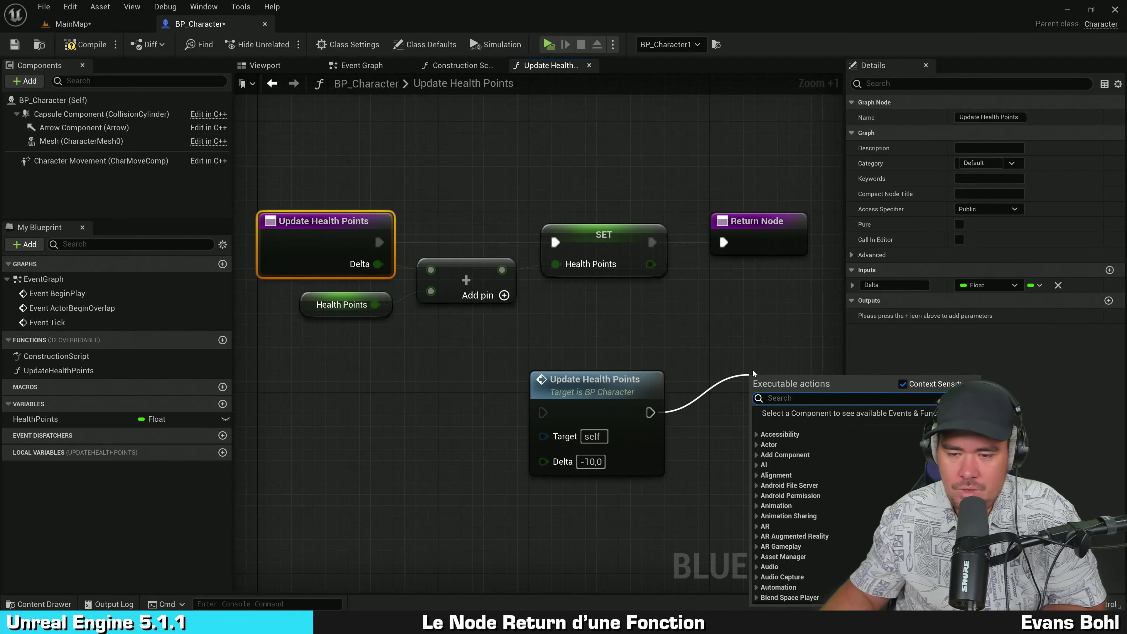
click(706, 320)
Reposition the Update Health Points call node beside the SET and Return nodes
drag(637, 388, 603, 389)
click(757, 231)
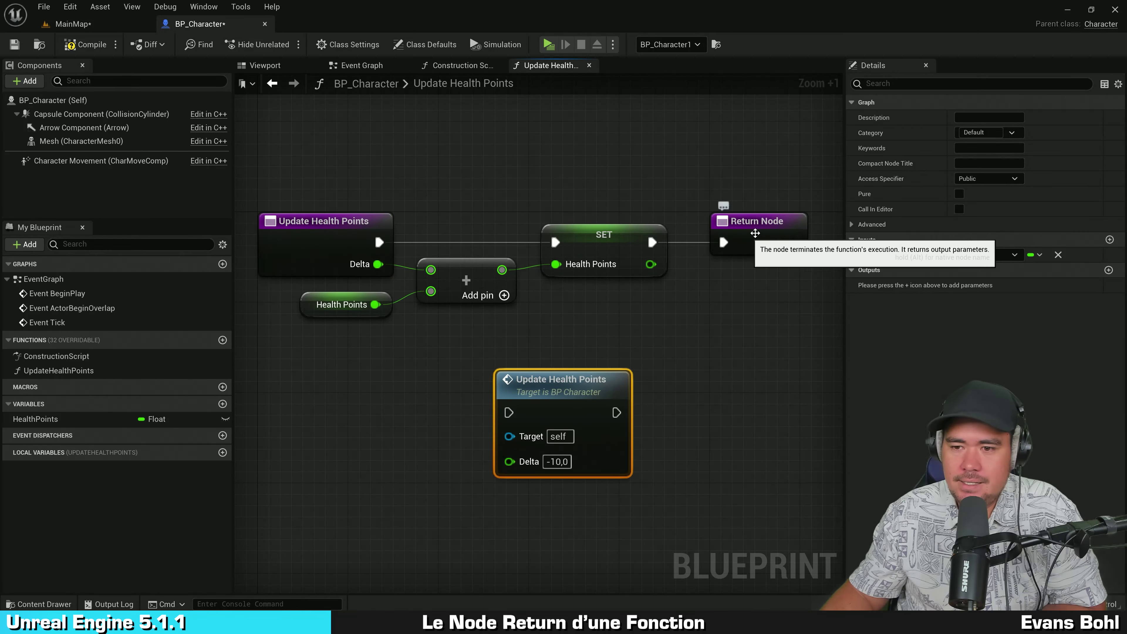
click(620, 441)
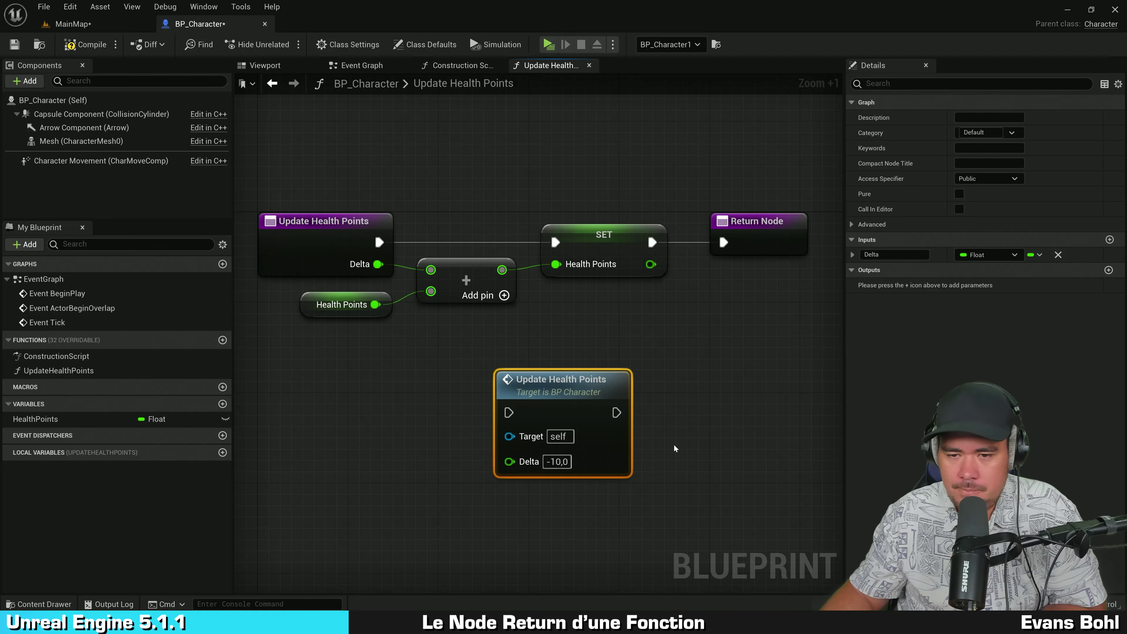
right_drag(727, 292, 700, 297)
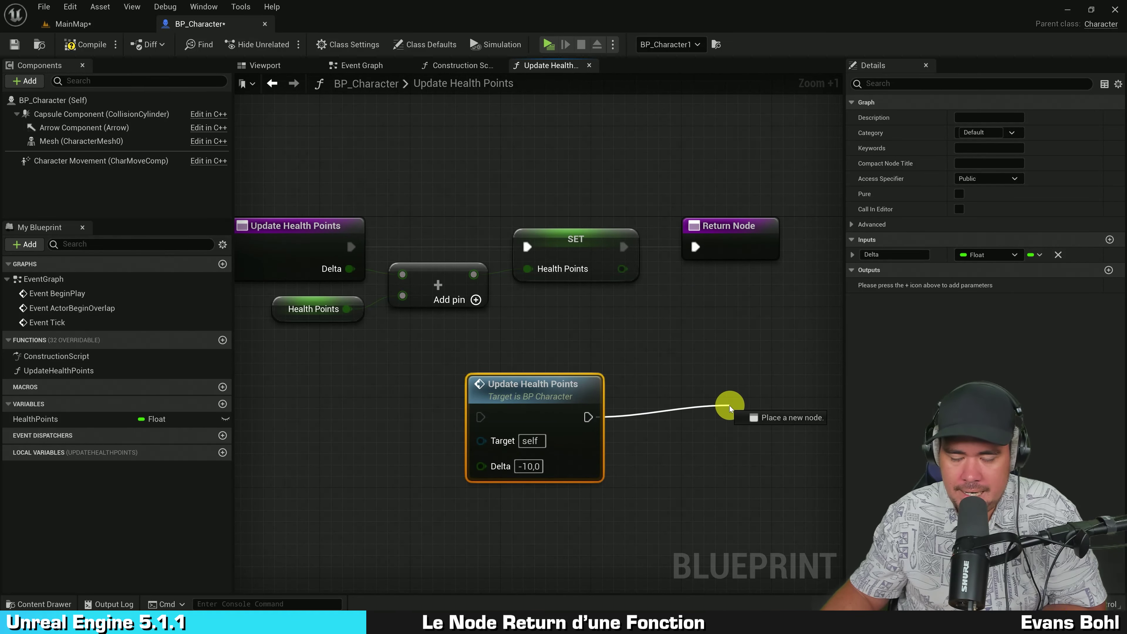
drag(591, 417, 729, 405)
click(595, 360)
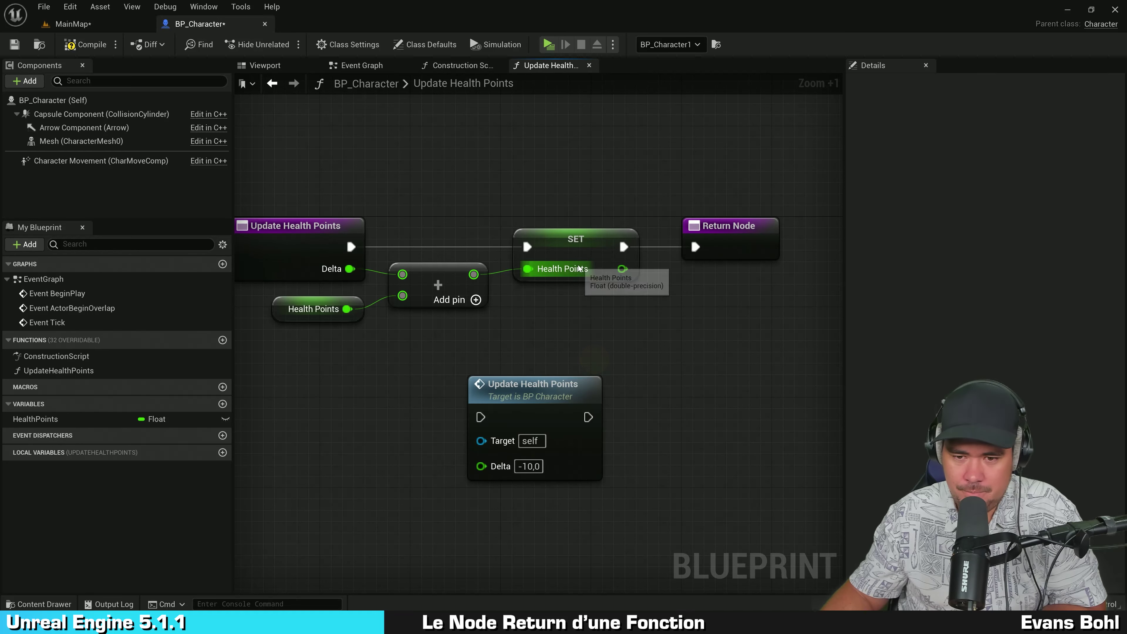
click(576, 253)
right_drag(694, 377, 640, 371)
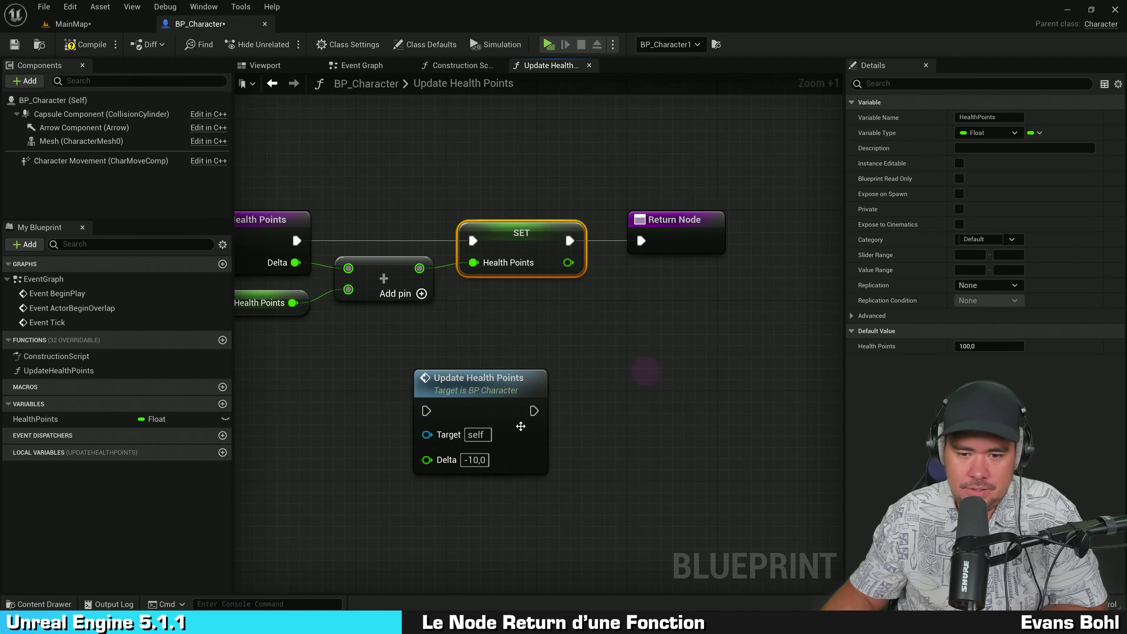
mouse_move(515, 415)
mouse_down()
mouse_move(458, 393)
mouse_move(674, 388)
mouse_up()
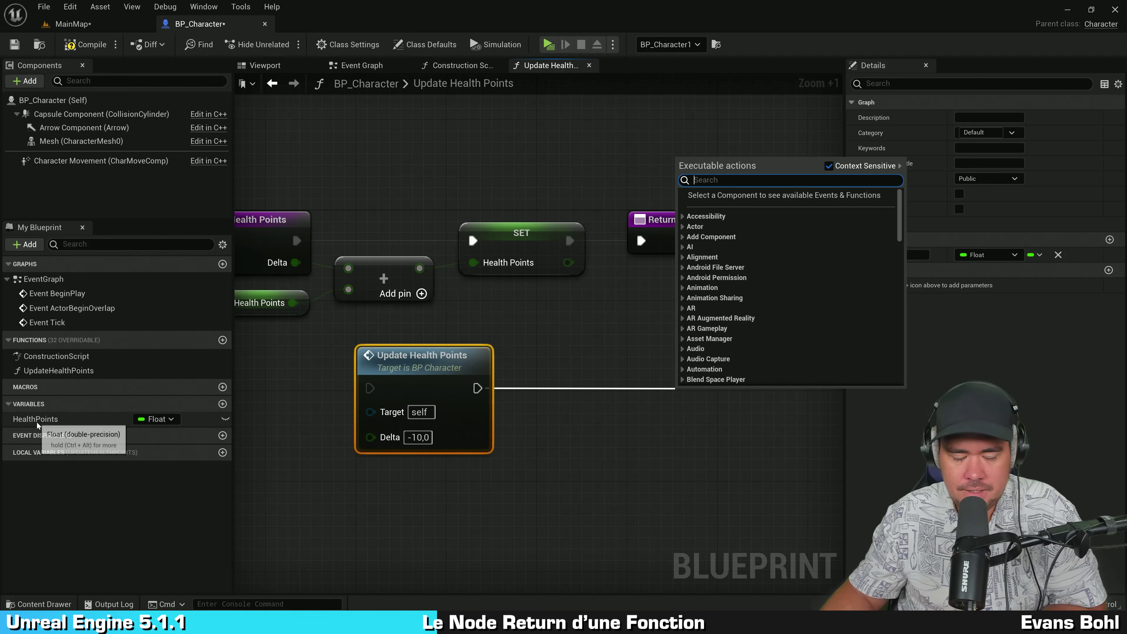
click(526, 451)
Add a Print String node wired from the call's execution output
drag(478, 389, 564, 389)
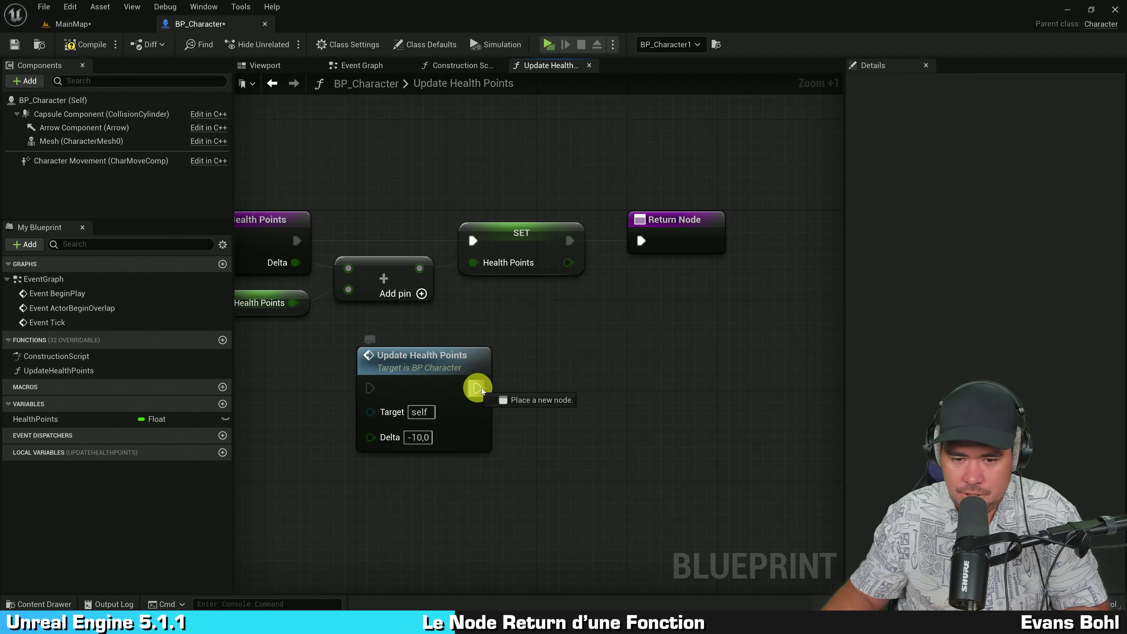
text(prin)
key(Return)
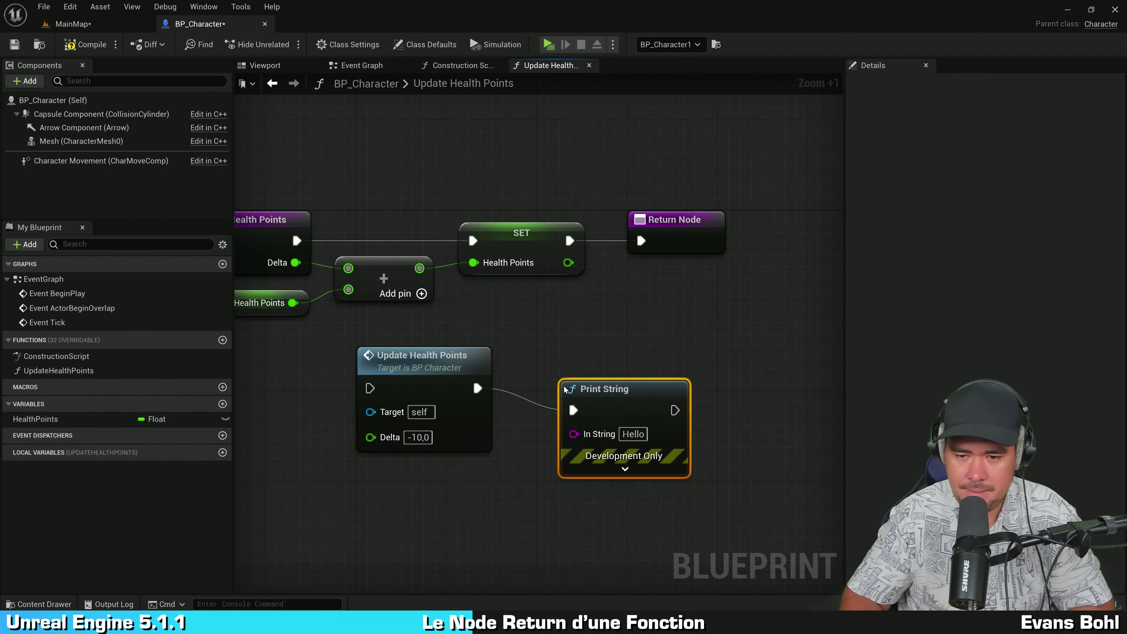
mouse_move(635, 415)
mouse_down()
mouse_move(691, 386)
mouse_move(691, 396)
mouse_up()
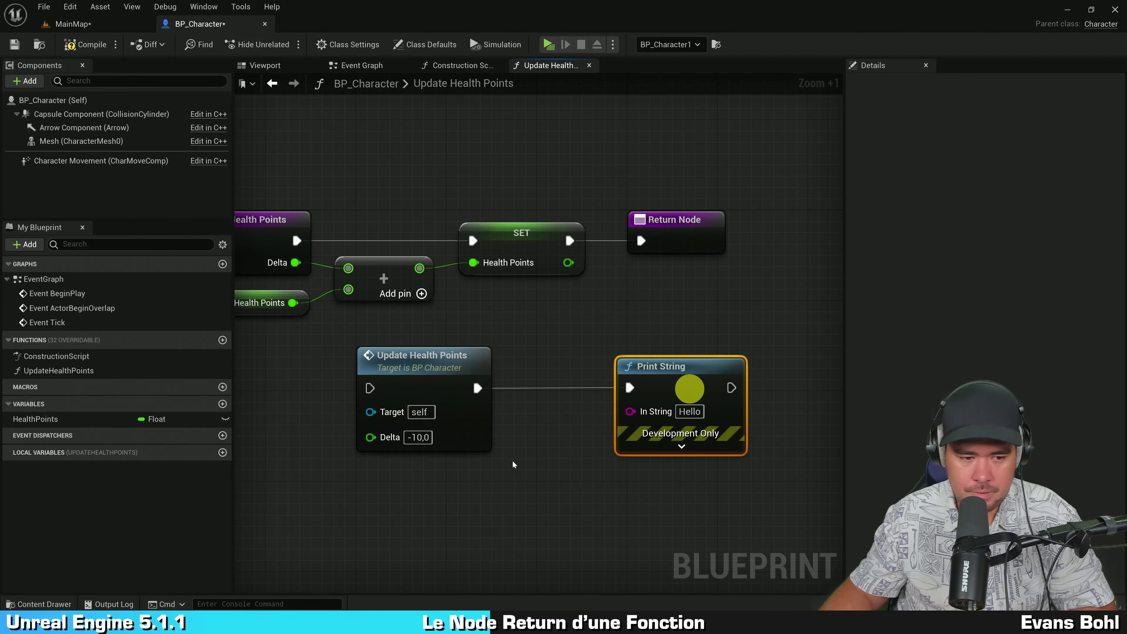
Place a HealthPoints getter and wire it into Print String's In String
mouse_move(35, 418)
mouse_down()
mouse_move(460, 447)
mouse_move(459, 488)
mouse_up()
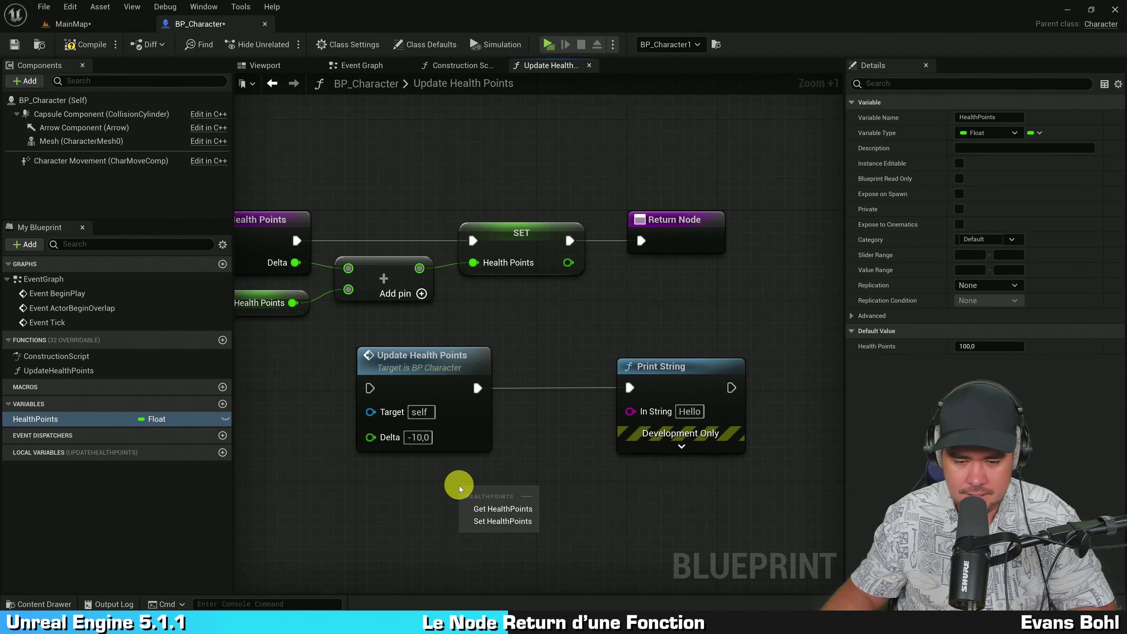
click(505, 510)
click(553, 531)
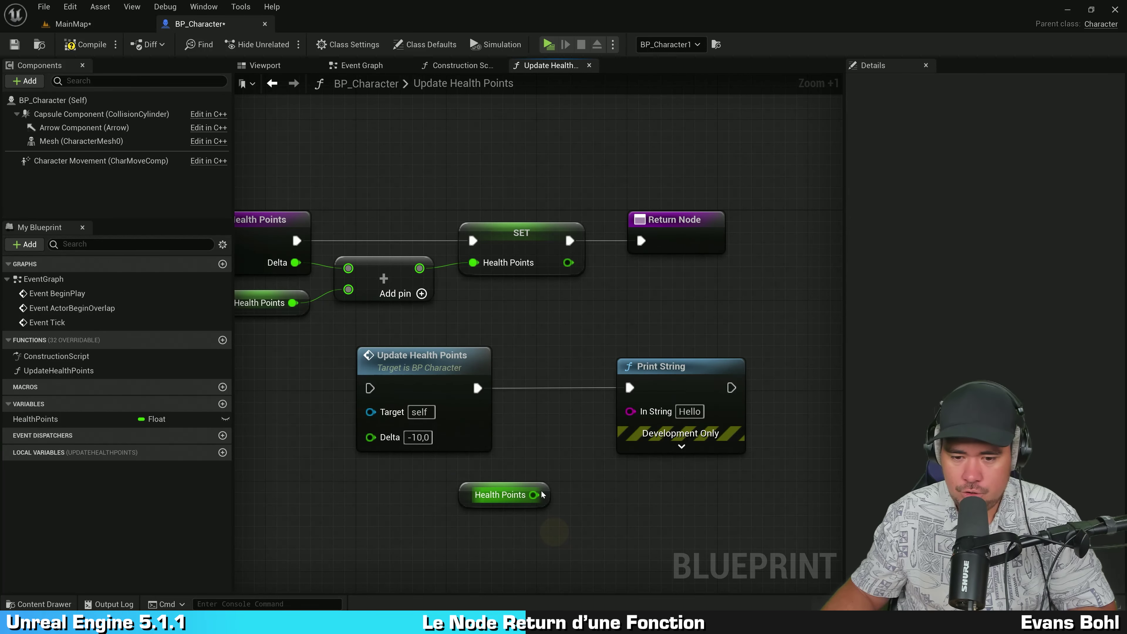
click(501, 495)
drag(534, 496, 534, 496)
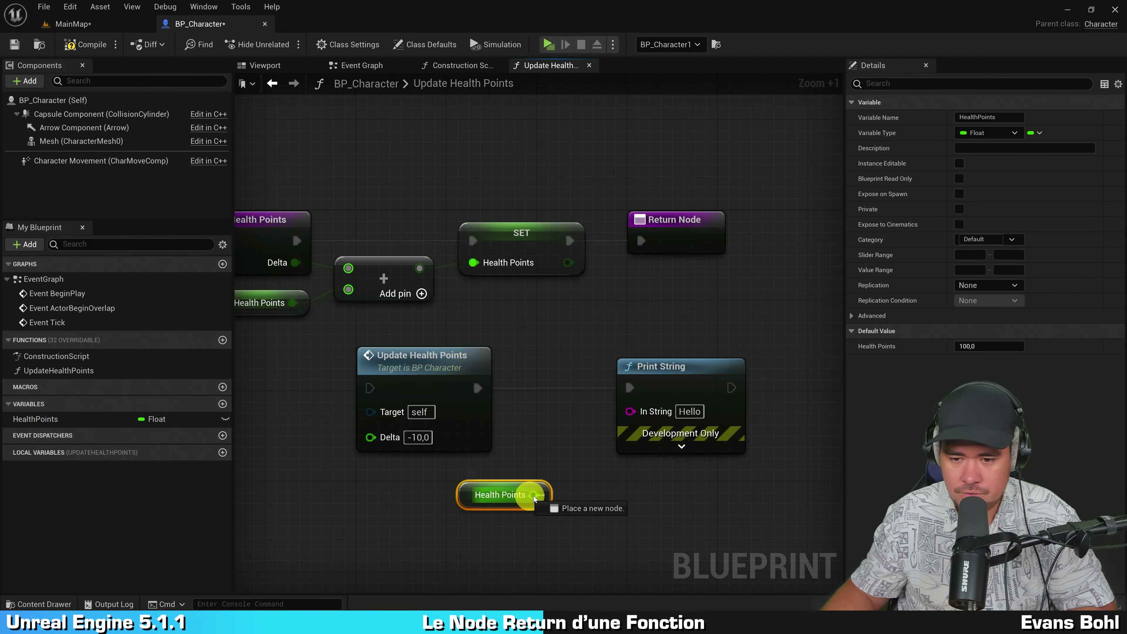
mouse_move(636, 422)
mouse_down()
mouse_move(636, 412)
mouse_move(577, 427)
mouse_up()
click(569, 487)
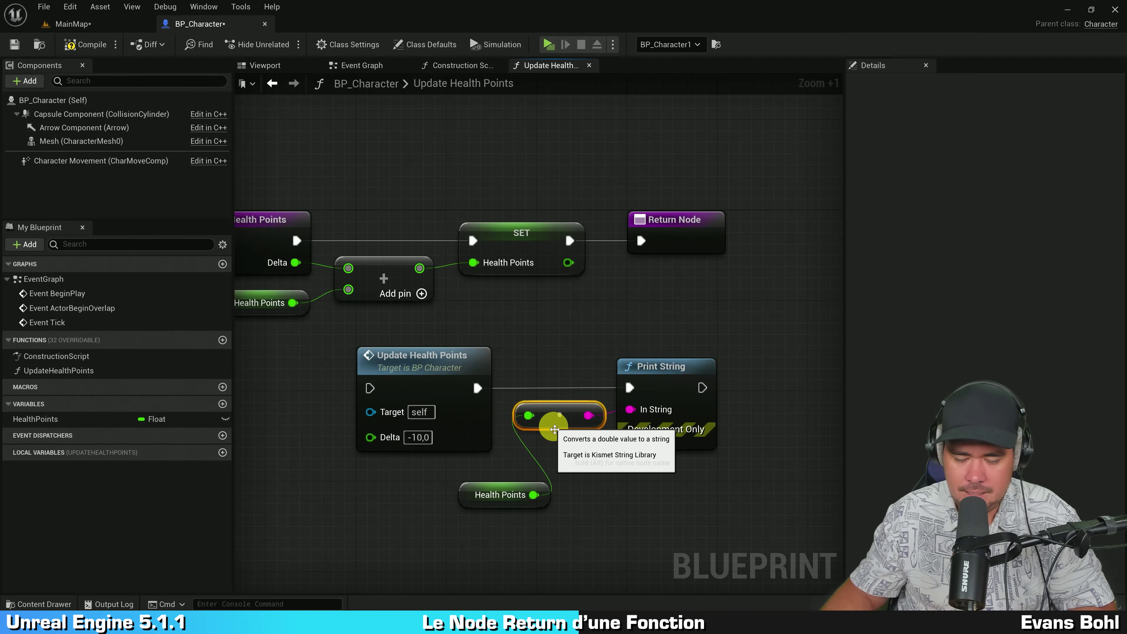
click(649, 376)
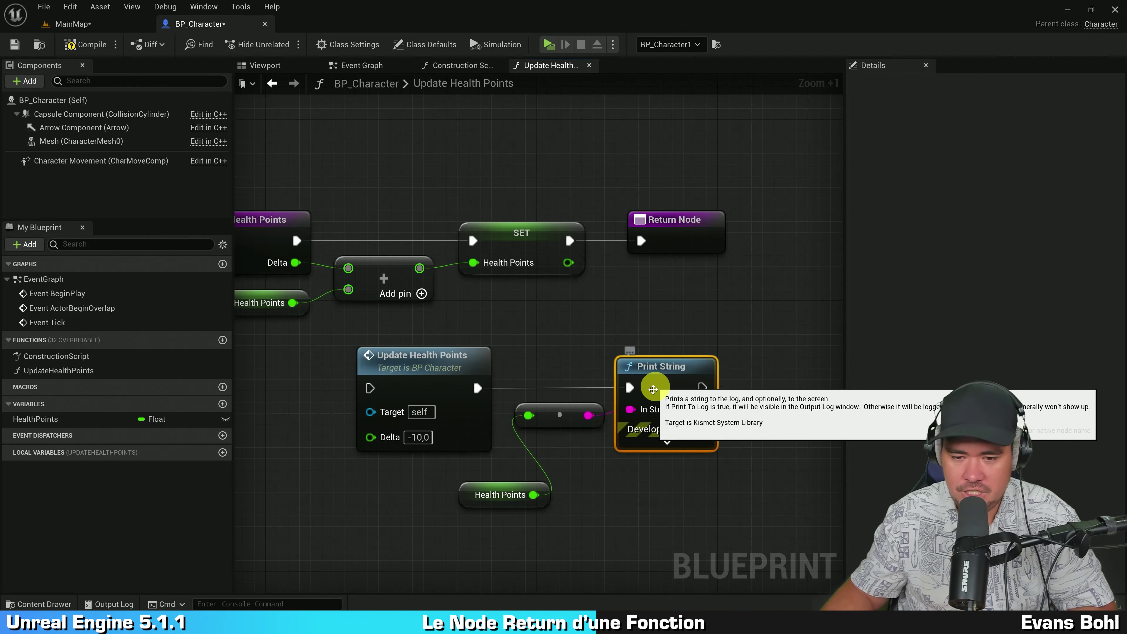
drag(517, 506, 573, 461)
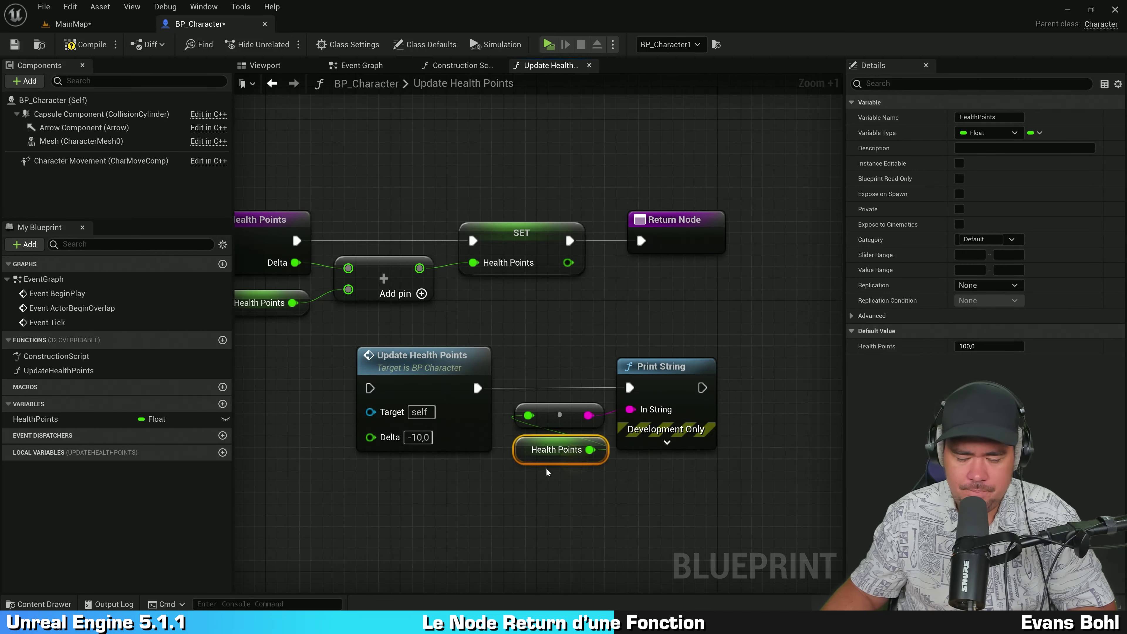
Delete the Print String and Health Points getter test nodes, leaving the call node alone
click(428, 383)
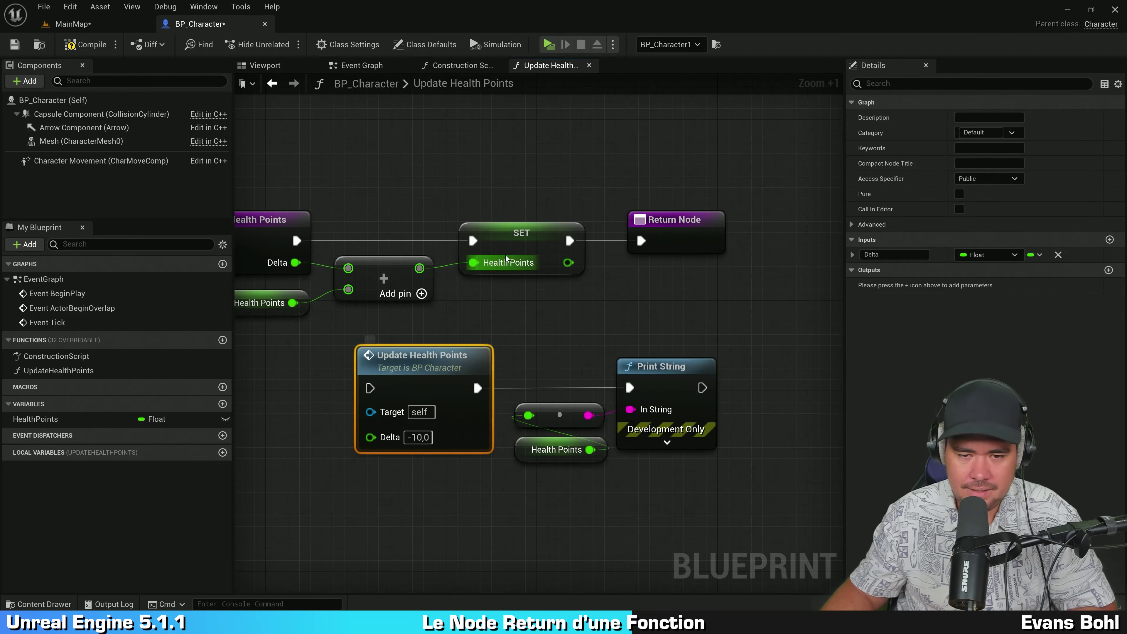
click(509, 246)
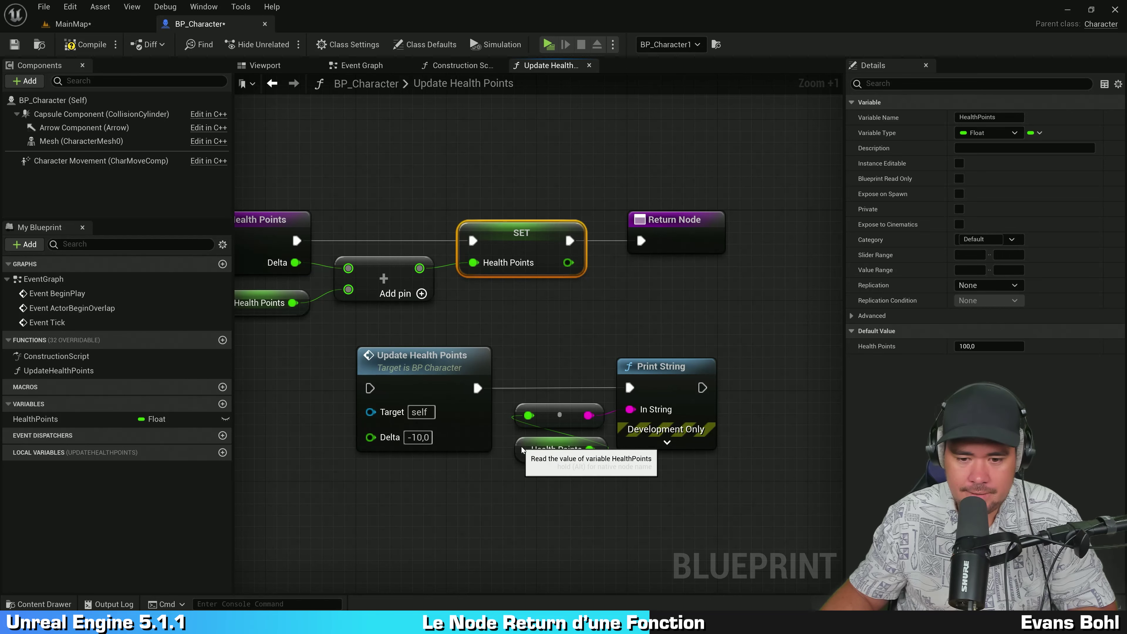
click(556, 452)
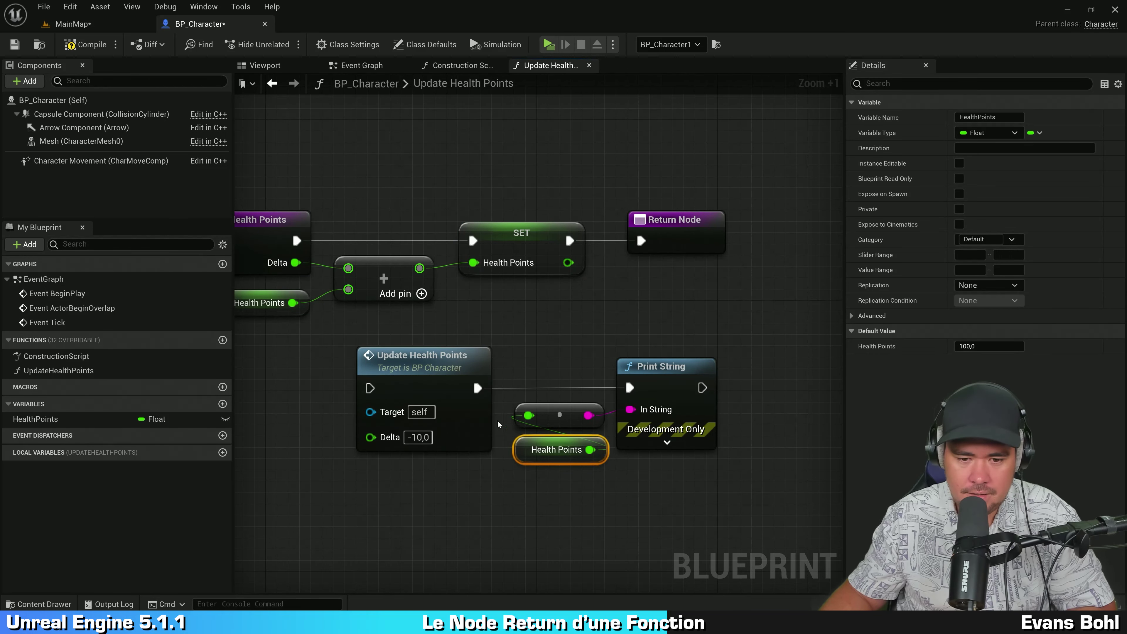
drag(441, 378, 418, 377)
right_drag(468, 494, 516, 496)
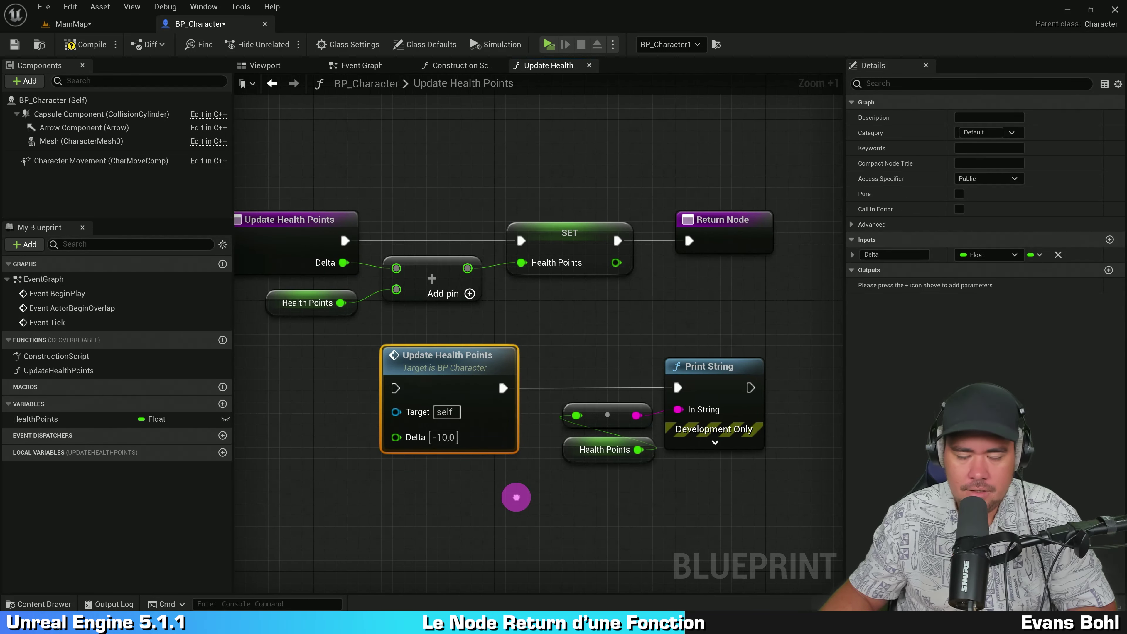
click(463, 485)
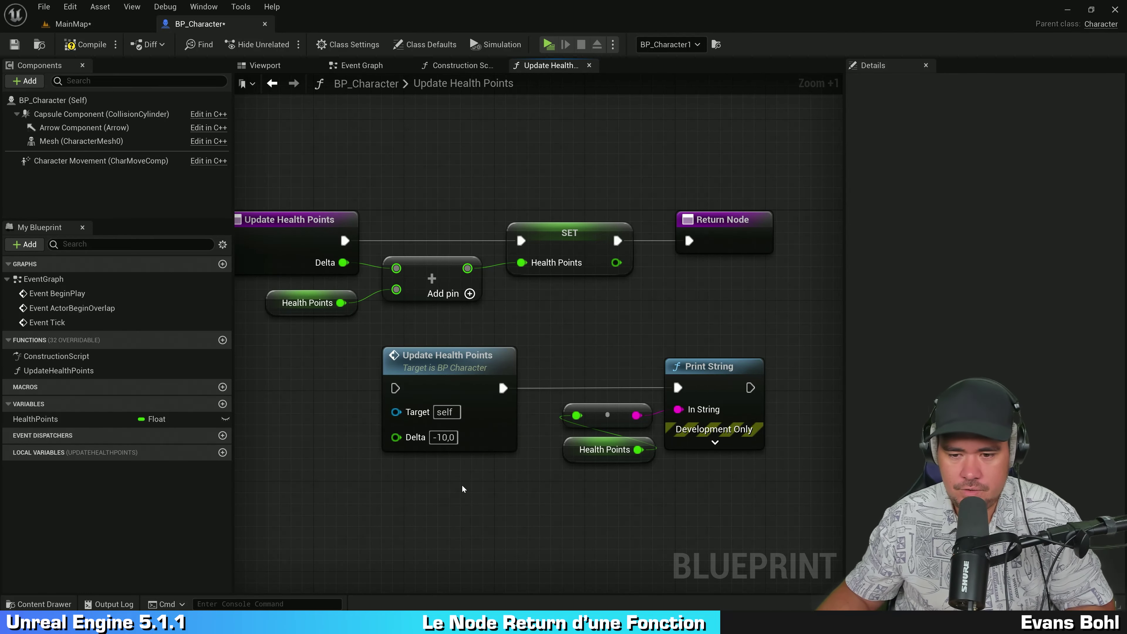
drag(617, 509, 730, 367)
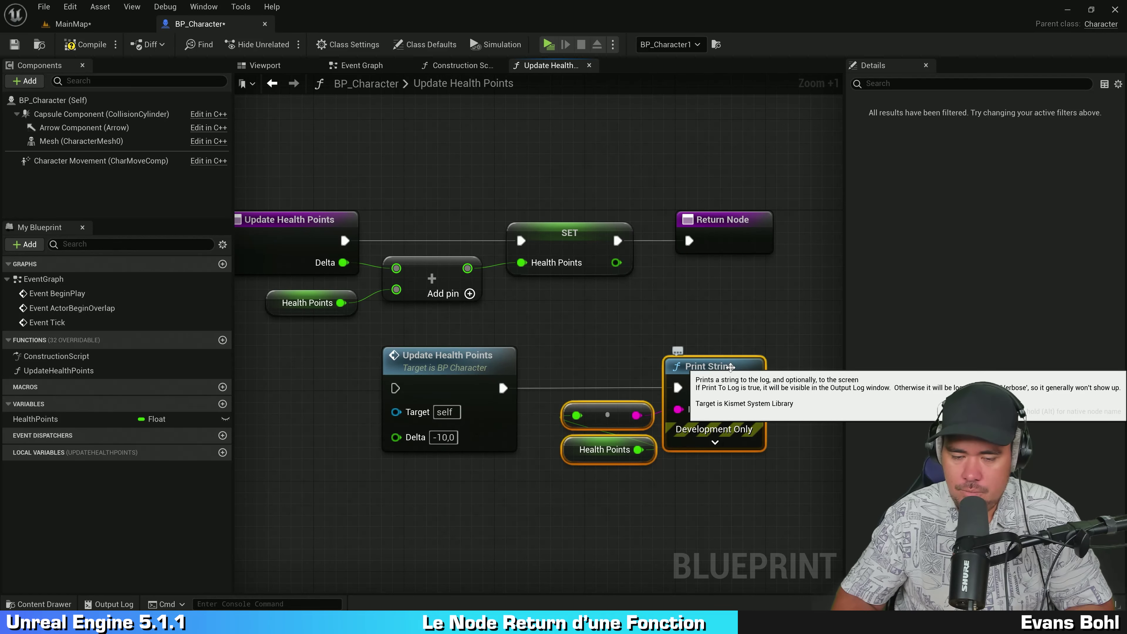
key(Delete)
Wire SET's Health Points output to the Return Node, creating the float output Output_Get
click(569, 240)
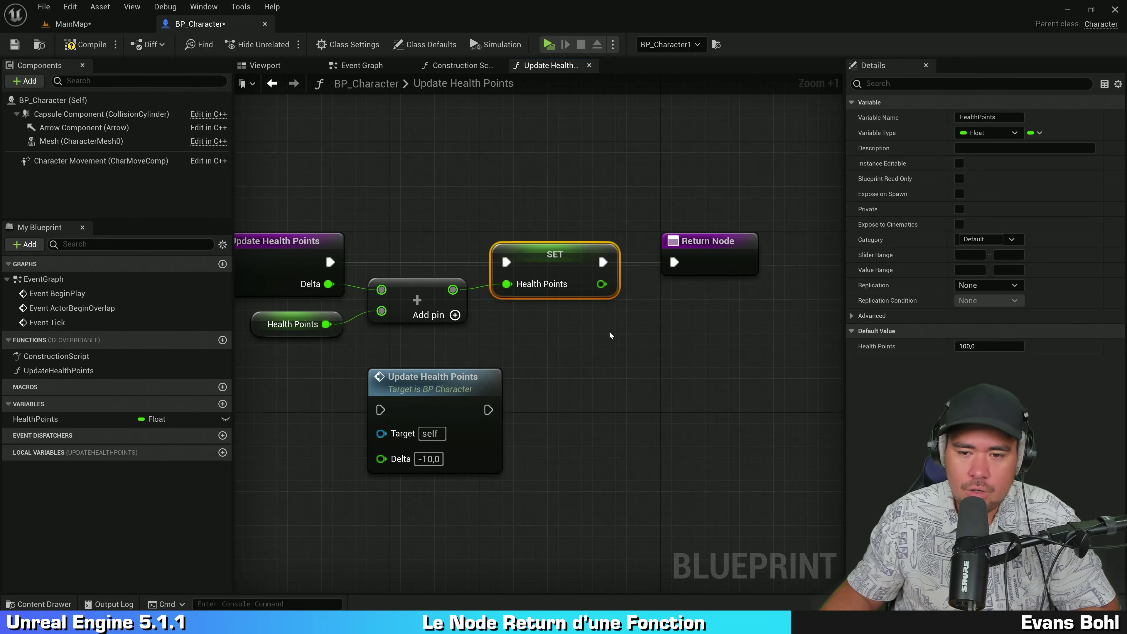
drag(480, 432, 536, 433)
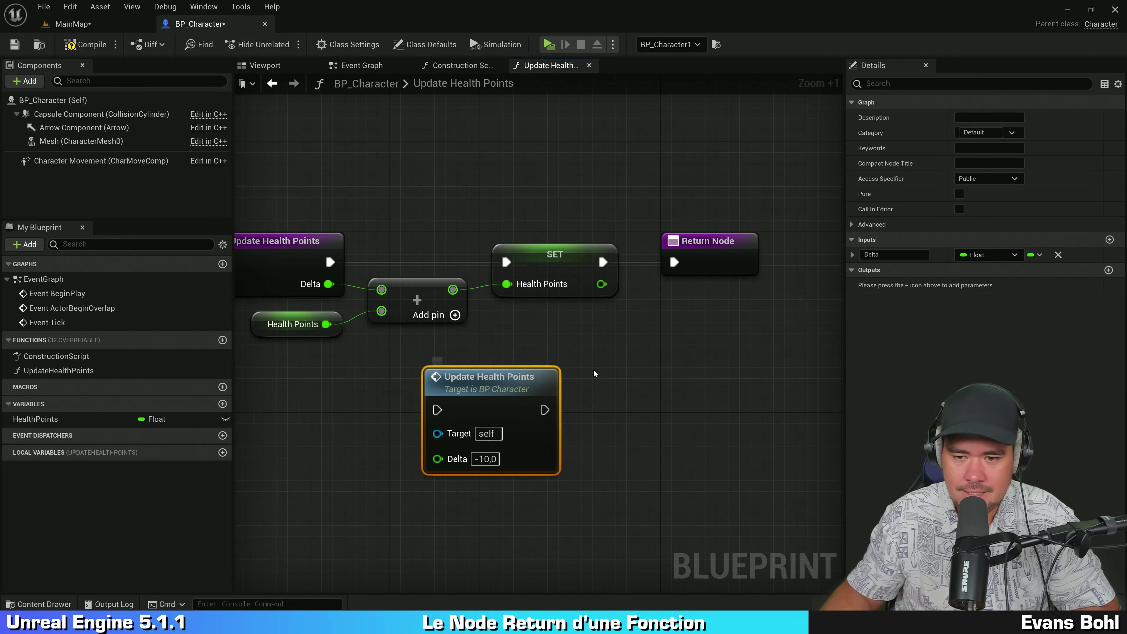
drag(602, 284, 713, 258)
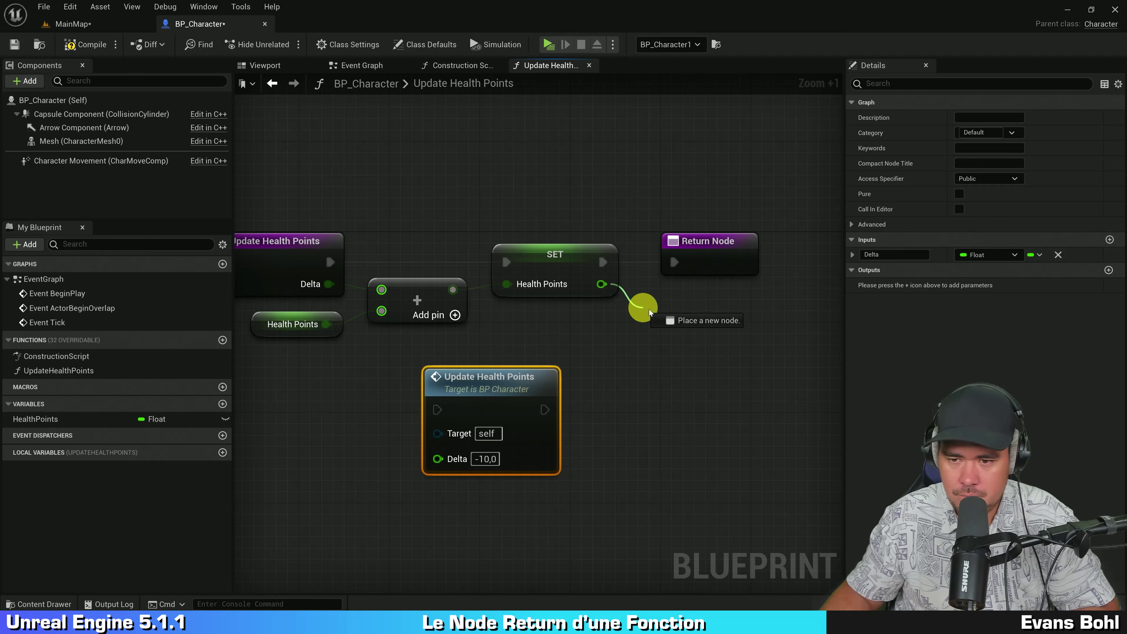
drag(712, 254, 712, 254)
click(715, 260)
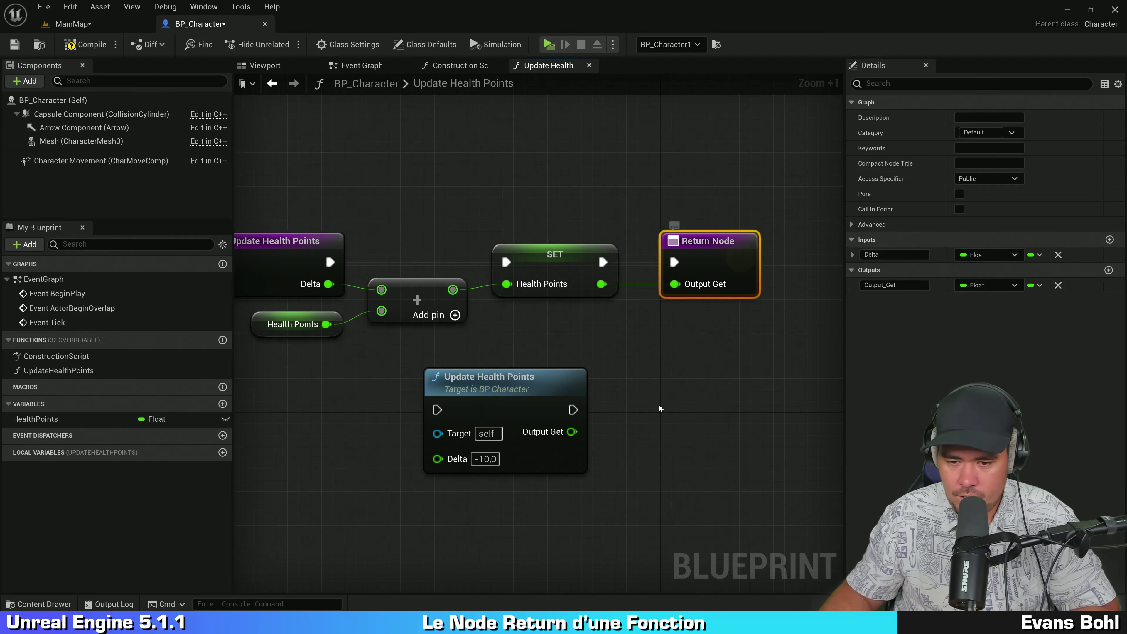
drag(601, 285, 675, 284)
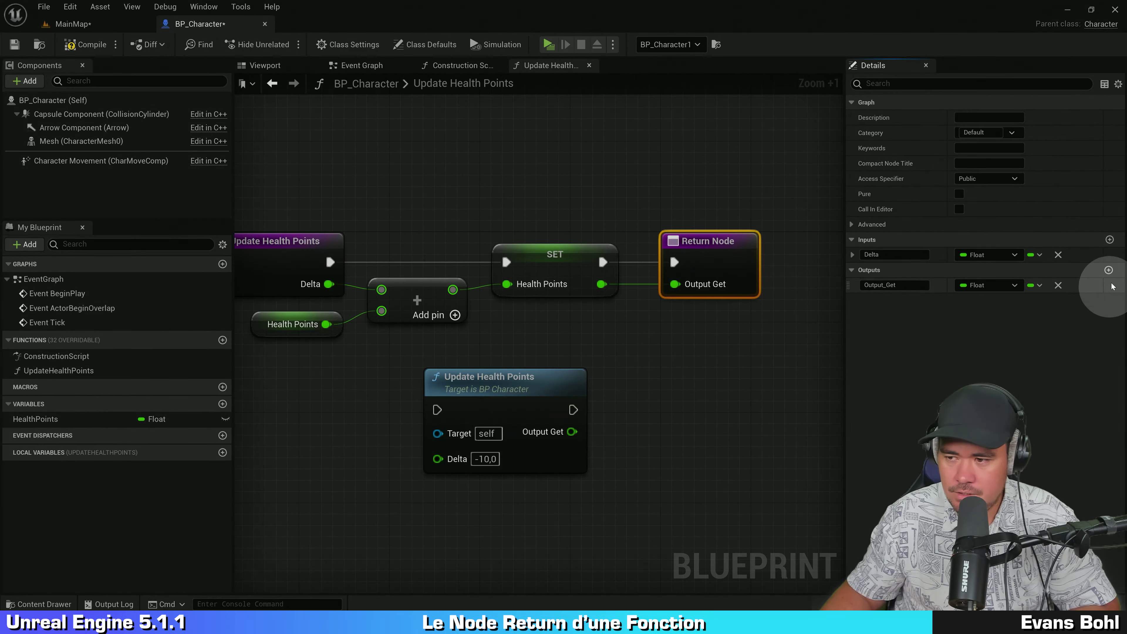
Rename the function's float output from Output_Get to NewHealth and compile the Blueprint
click(1109, 271)
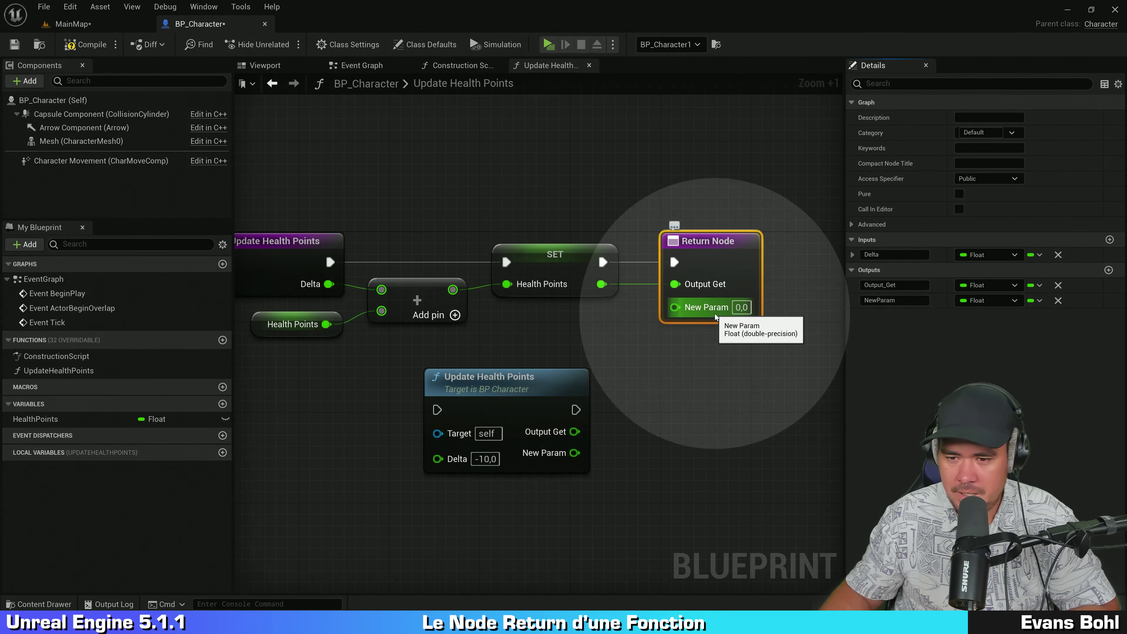
click(1059, 300)
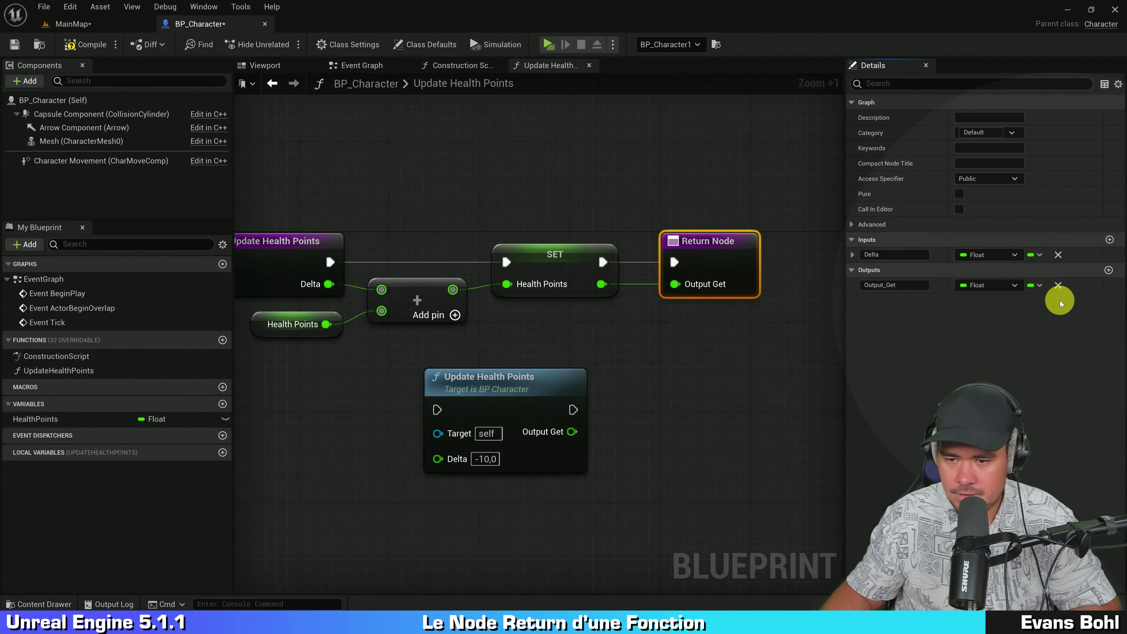
click(874, 285)
text(New)
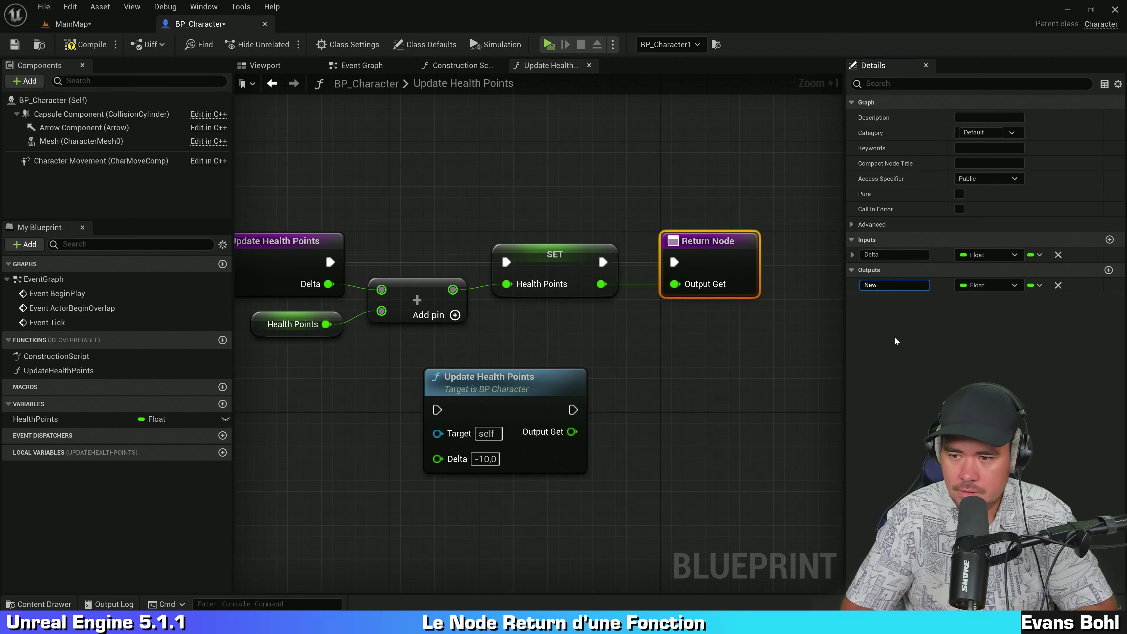
text(Health)
key(Return)
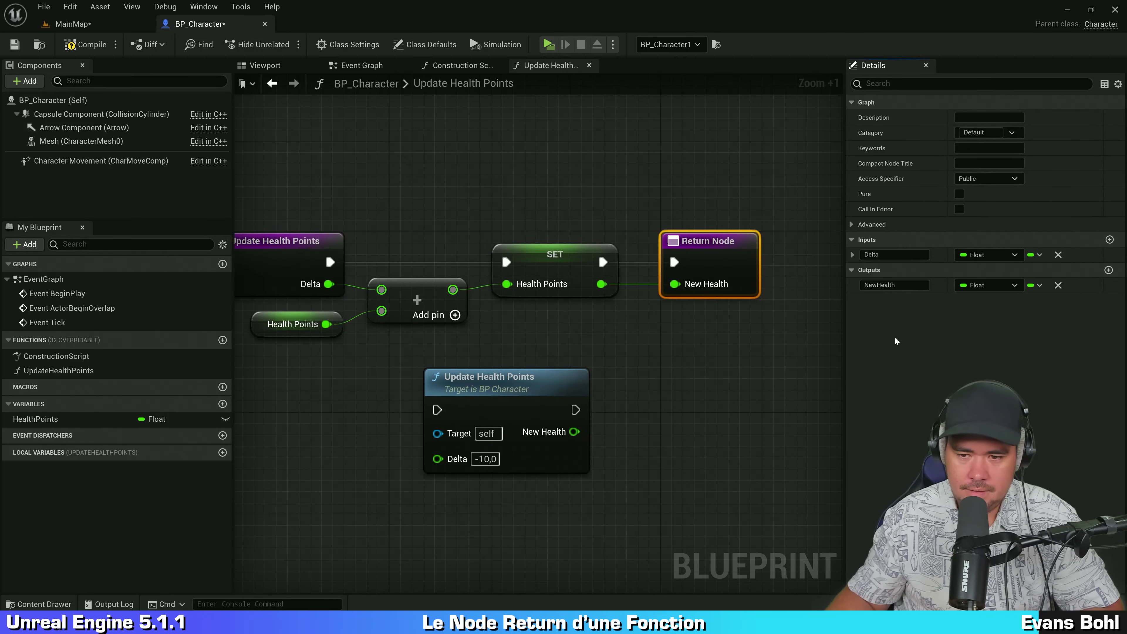
click(717, 369)
click(90, 44)
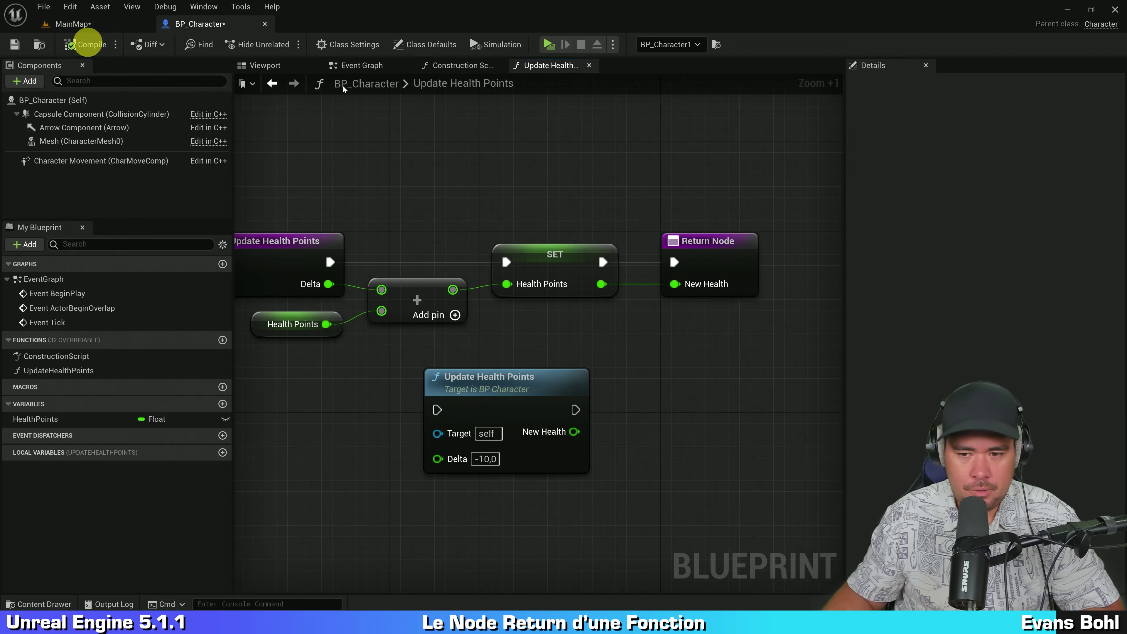
Delete the test Update Health Points call node from the function graph
right_drag(569, 190, 588, 161)
drag(546, 377, 546, 365)
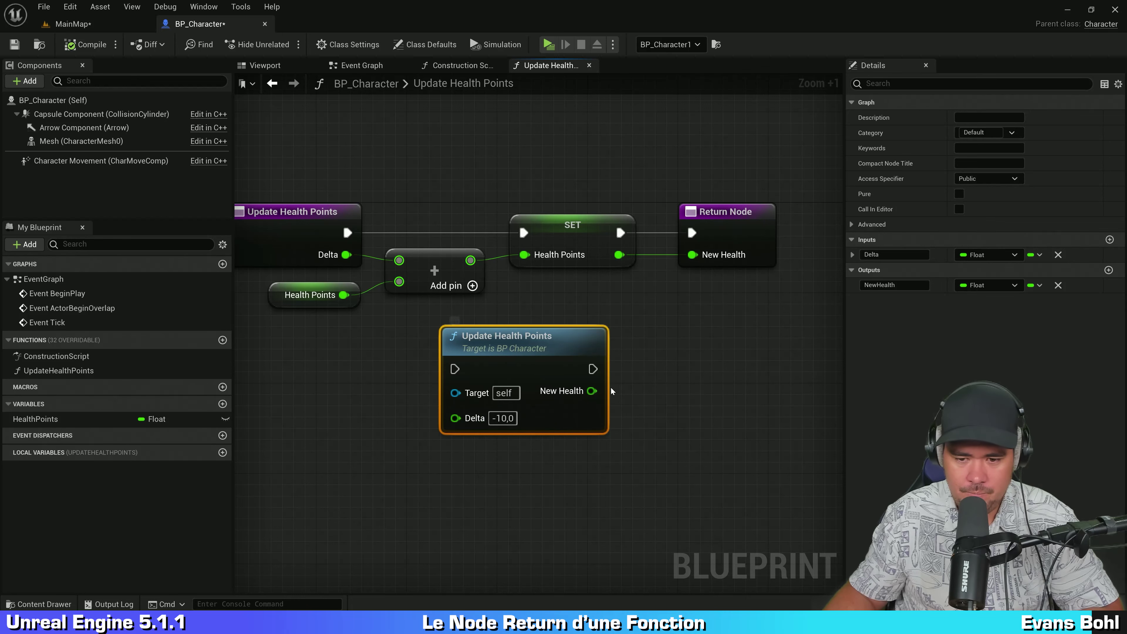
drag(591, 391, 709, 379)
click(684, 325)
click(550, 342)
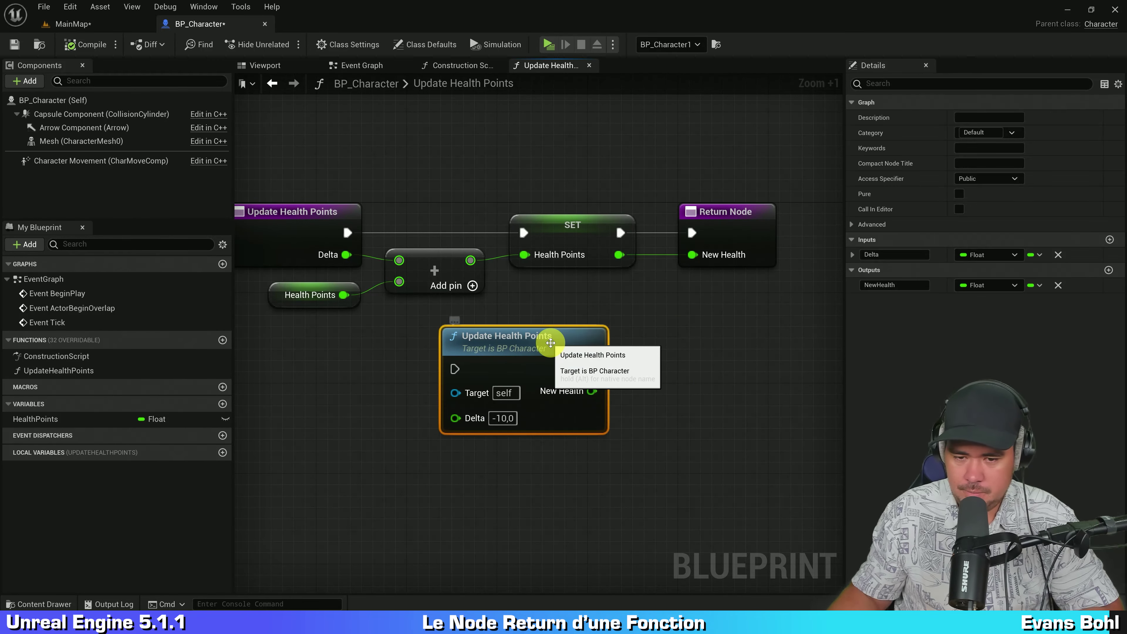
key(Delete)
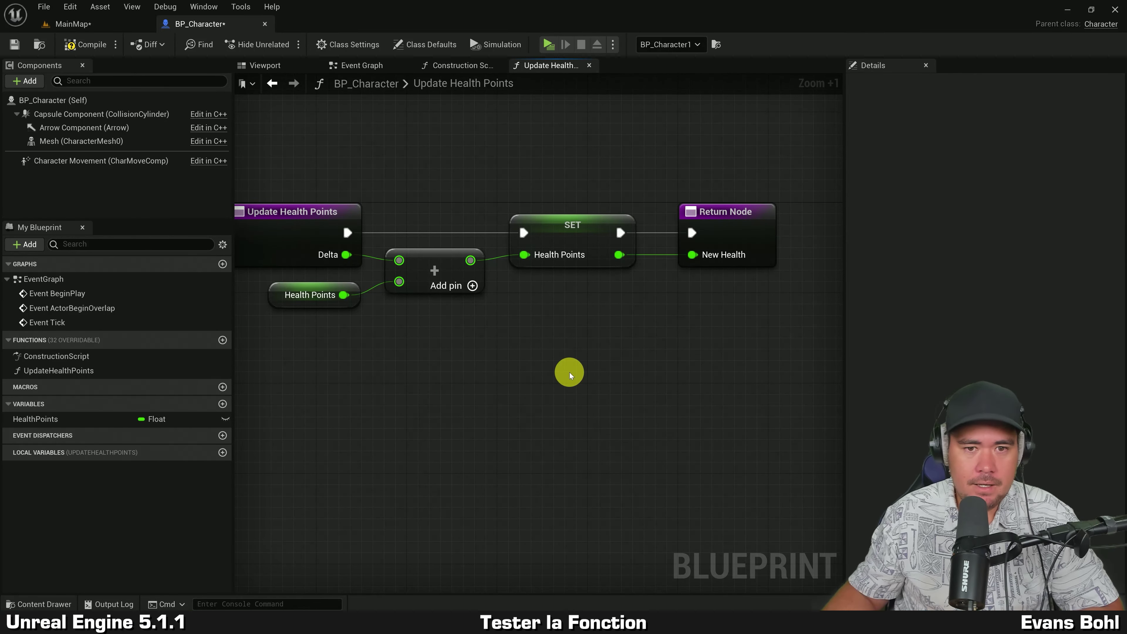
In the Event Graph, add a Print String node after Event BeginPlay
click(369, 64)
right_drag(586, 175, 596, 315)
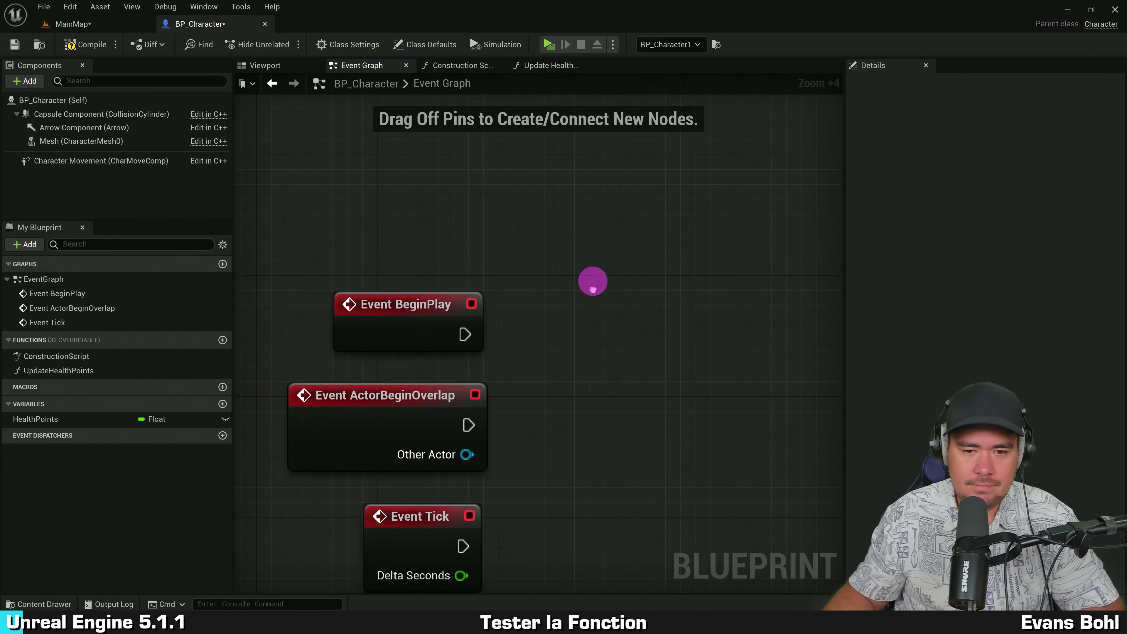
mouse_move(393, 352)
mouse_down()
mouse_move(394, 218)
mouse_move(409, 173)
mouse_up()
right_drag(610, 174, 580, 245)
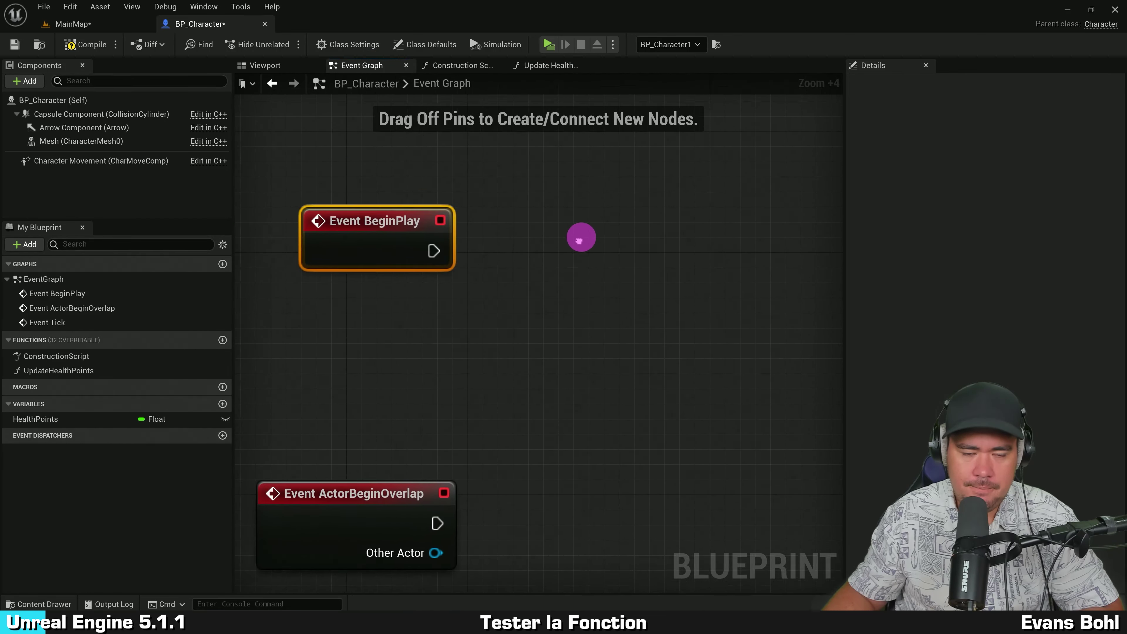
text(print)
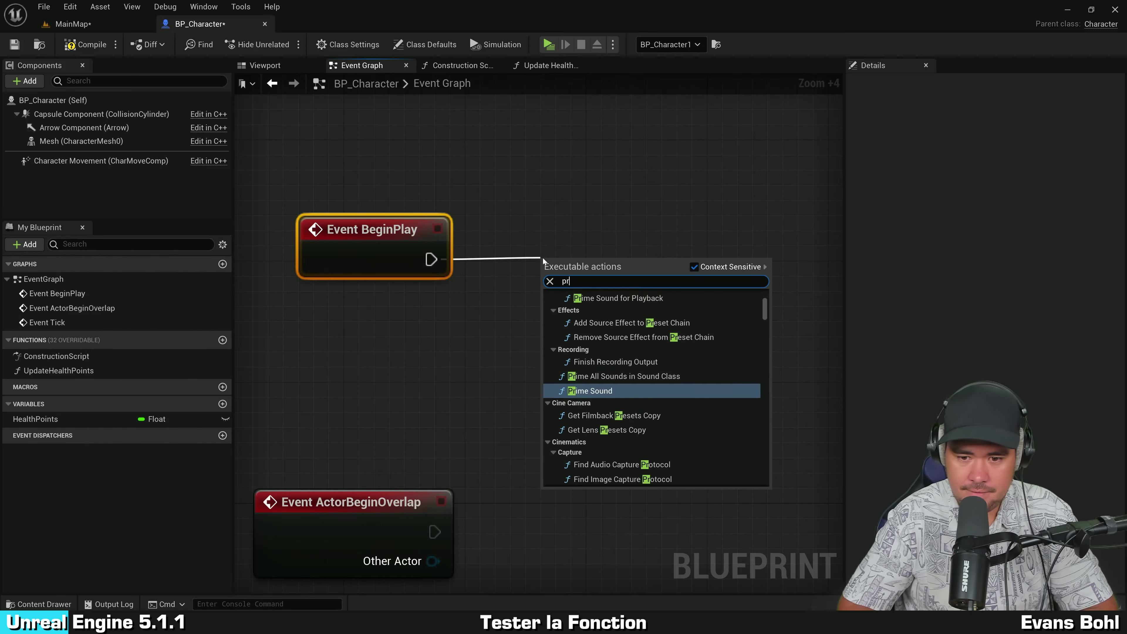
key(Return)
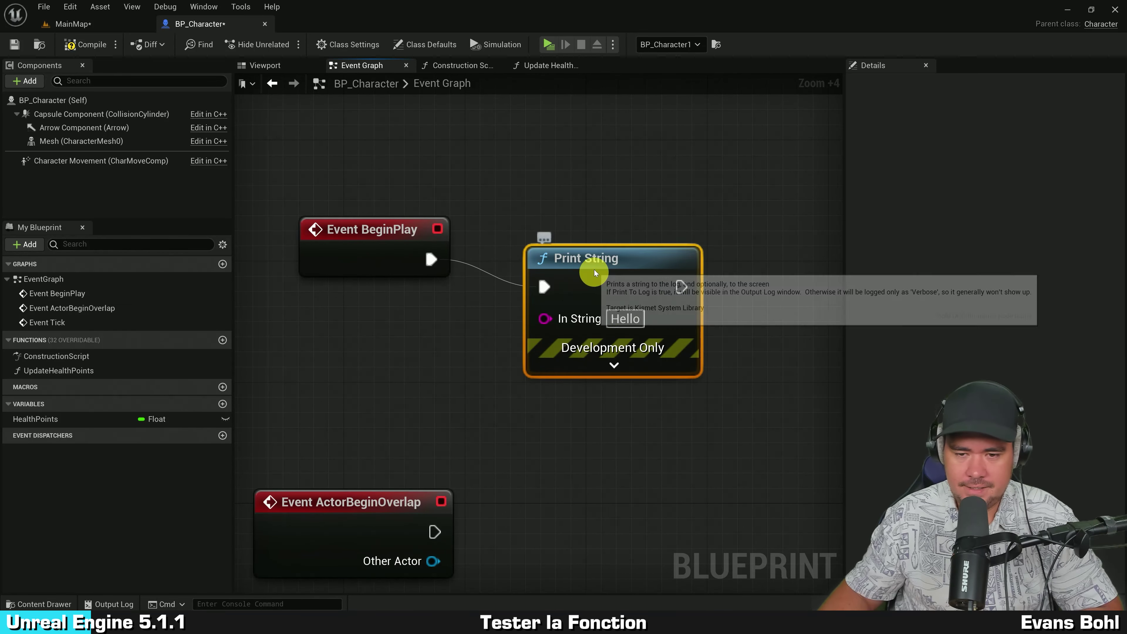
drag(581, 247, 566, 219)
ctrl+click(351, 262)
Feed a HealthPoints getter through a string conversion into Print String's In String
click(407, 323)
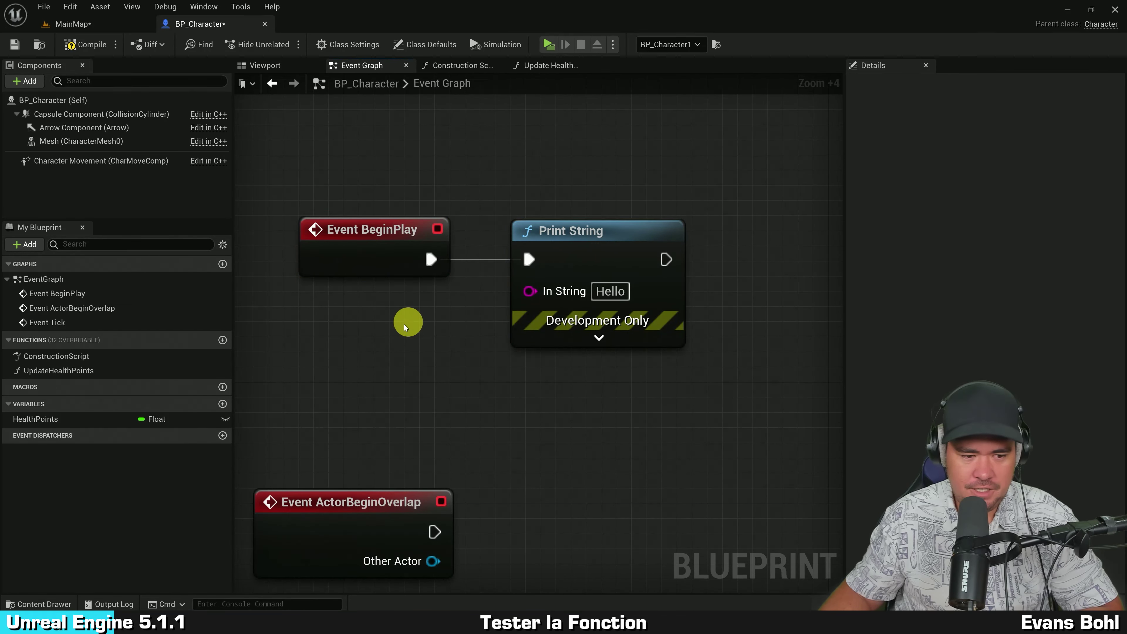
mouse_move(53, 418)
mouse_down()
mouse_move(273, 360)
mouse_move(307, 323)
mouse_up()
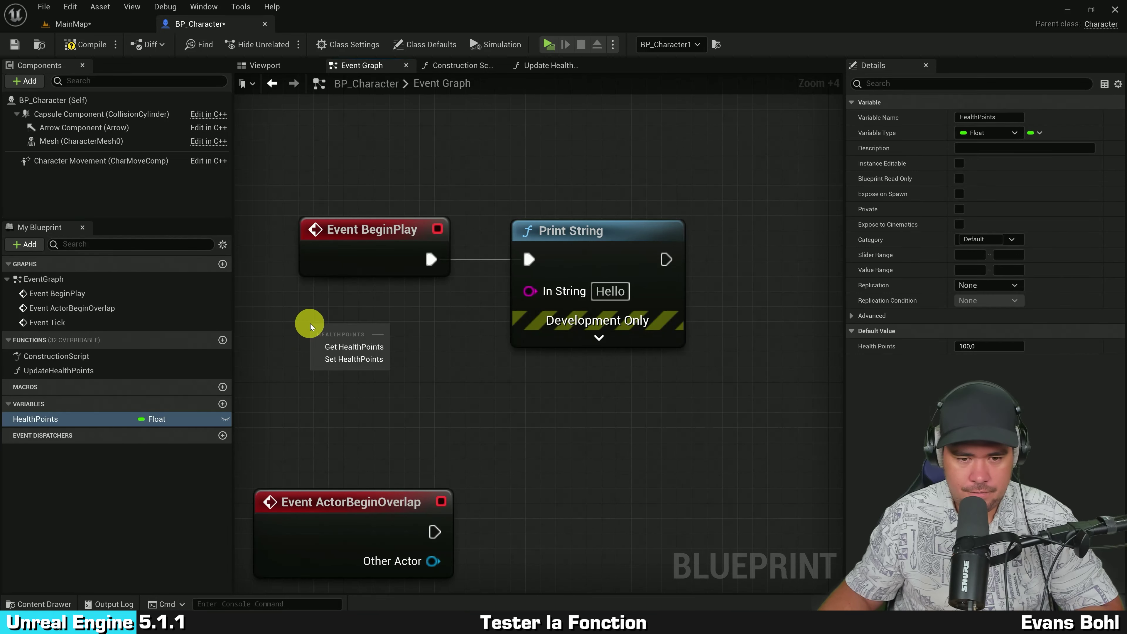
click(350, 343)
drag(400, 346, 532, 292)
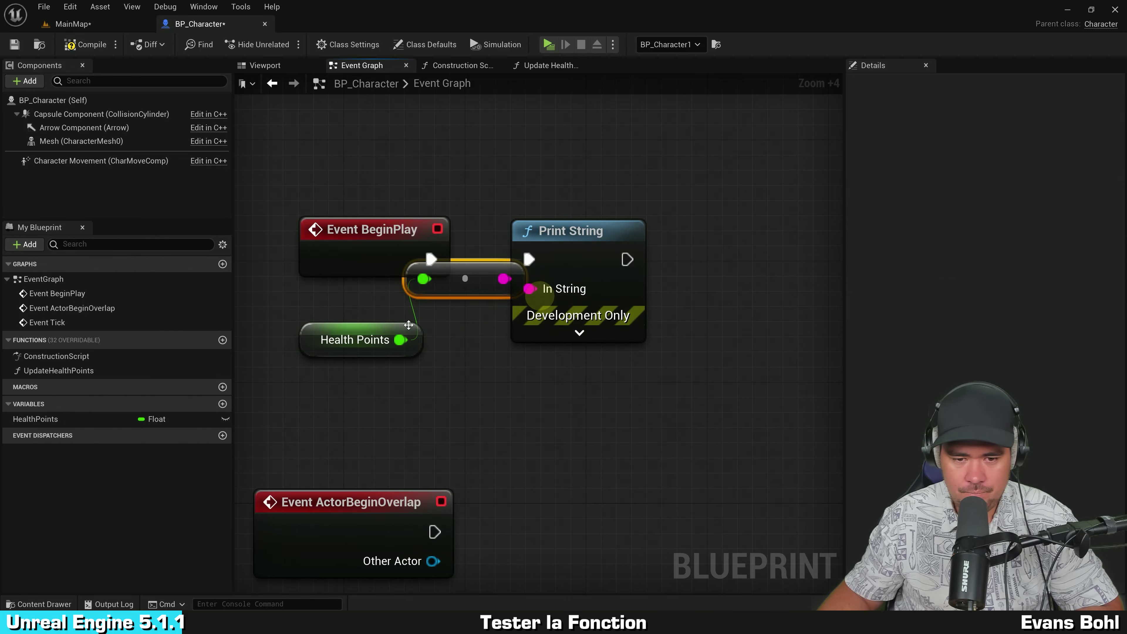
drag(306, 333, 397, 363)
mouse_move(463, 279)
mouse_down()
mouse_move(447, 323)
mouse_move(419, 311)
mouse_up()
click(435, 403)
click(447, 376)
ctrl+click(460, 327)
click(394, 412)
drag(375, 230, 393, 229)
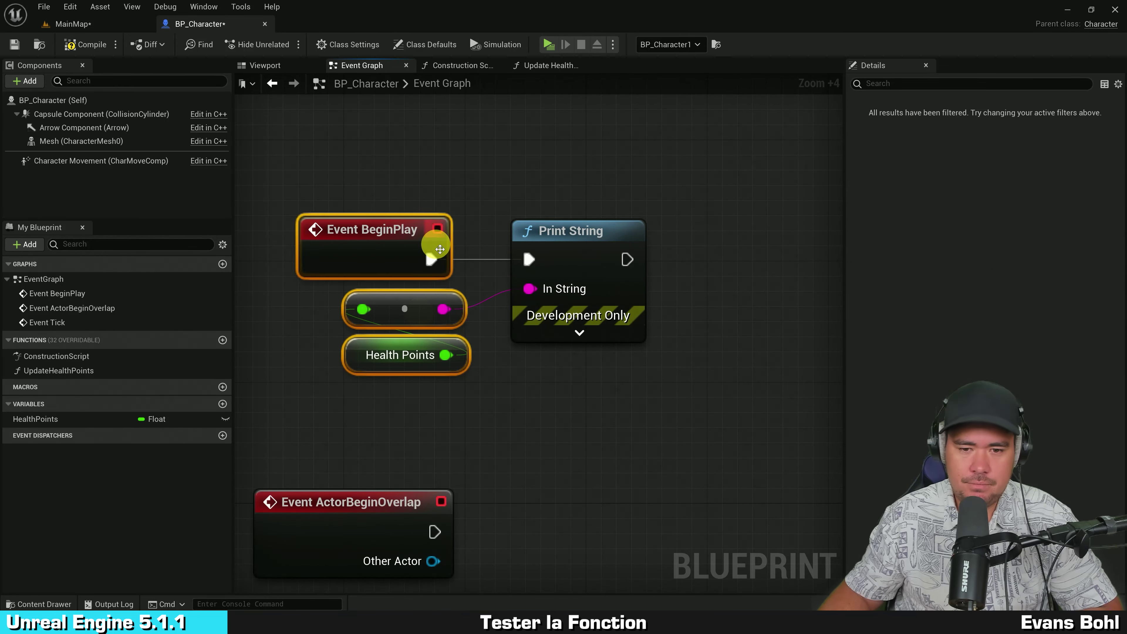
click(542, 397)
scroll(615, 391, down, 1)
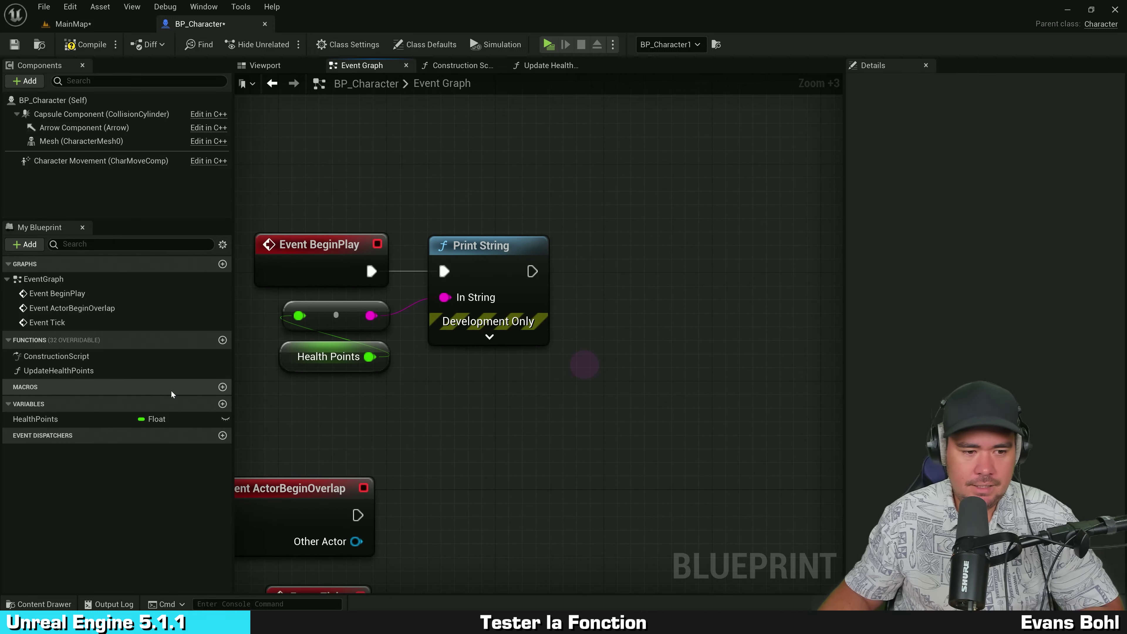
Place an Update Health Points call so it runs after Print String
drag(46, 371, 606, 256)
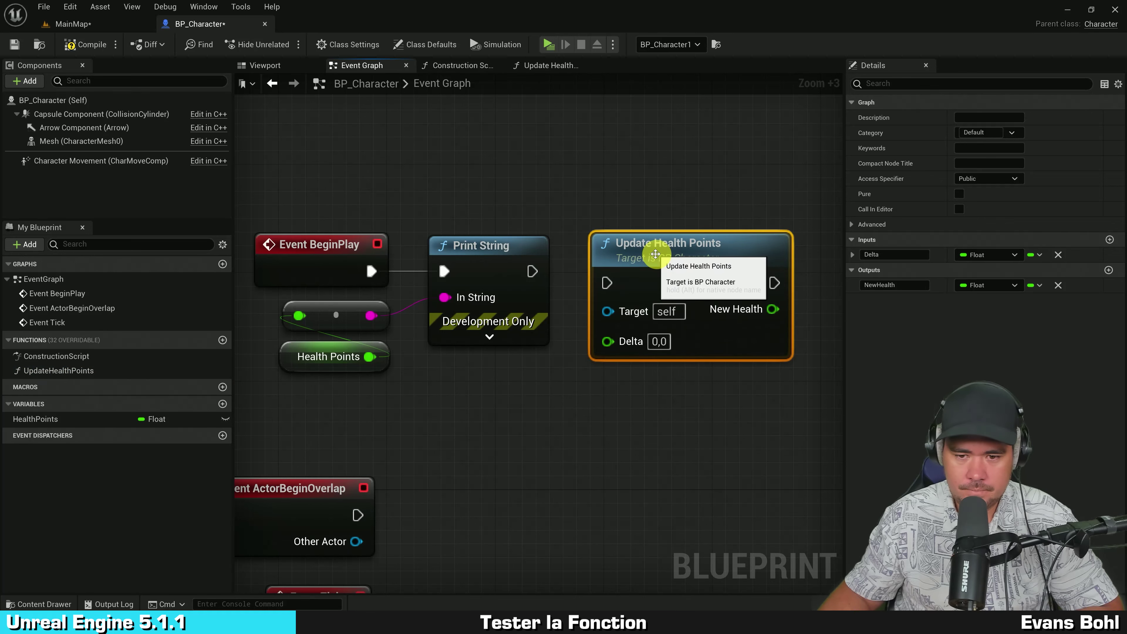
mouse_move(531, 271)
mouse_down()
mouse_move(584, 265)
mouse_move(604, 283)
mouse_up()
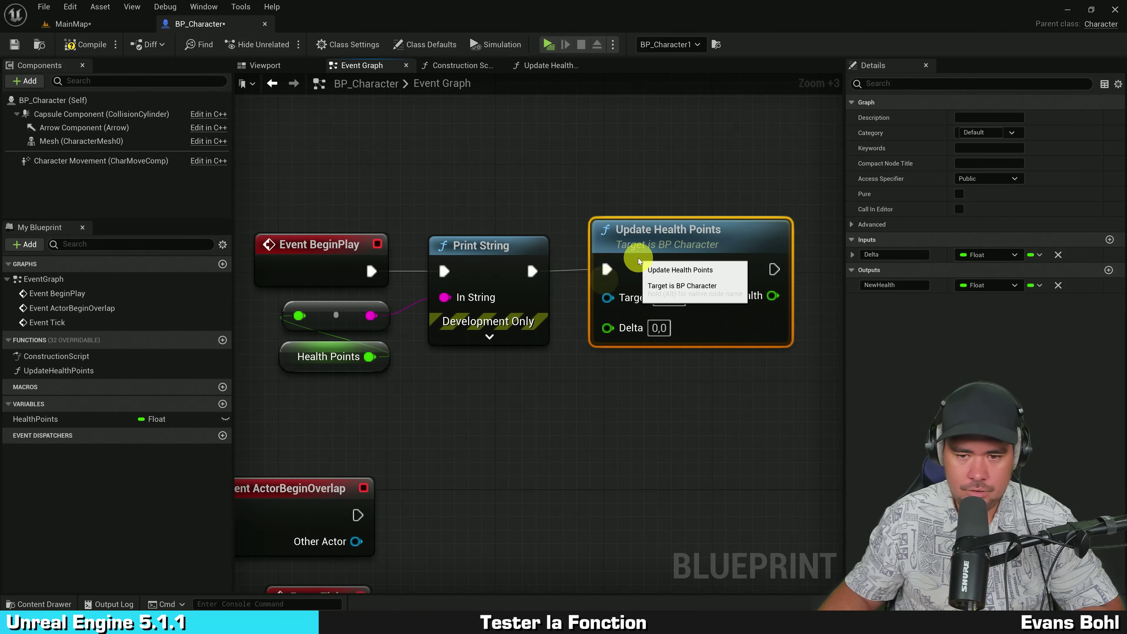
scroll(511, 274, down, 1)
ctrl+click(510, 273)
right_drag(547, 295, 512, 272)
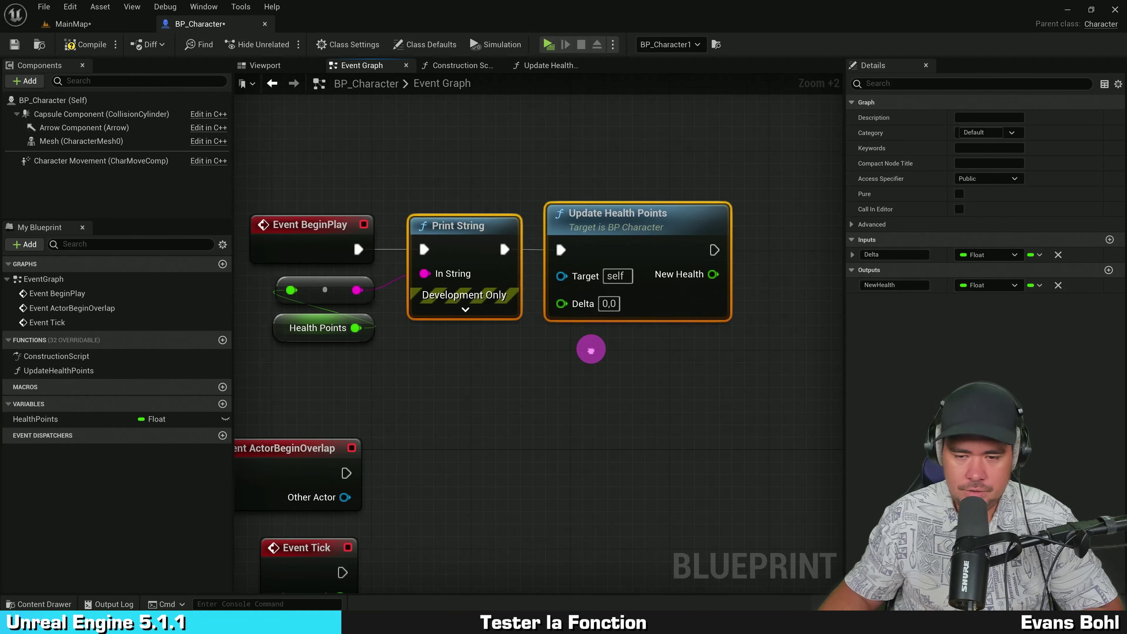
Set the Update Health Points call's Delta to -20,0
click(607, 303)
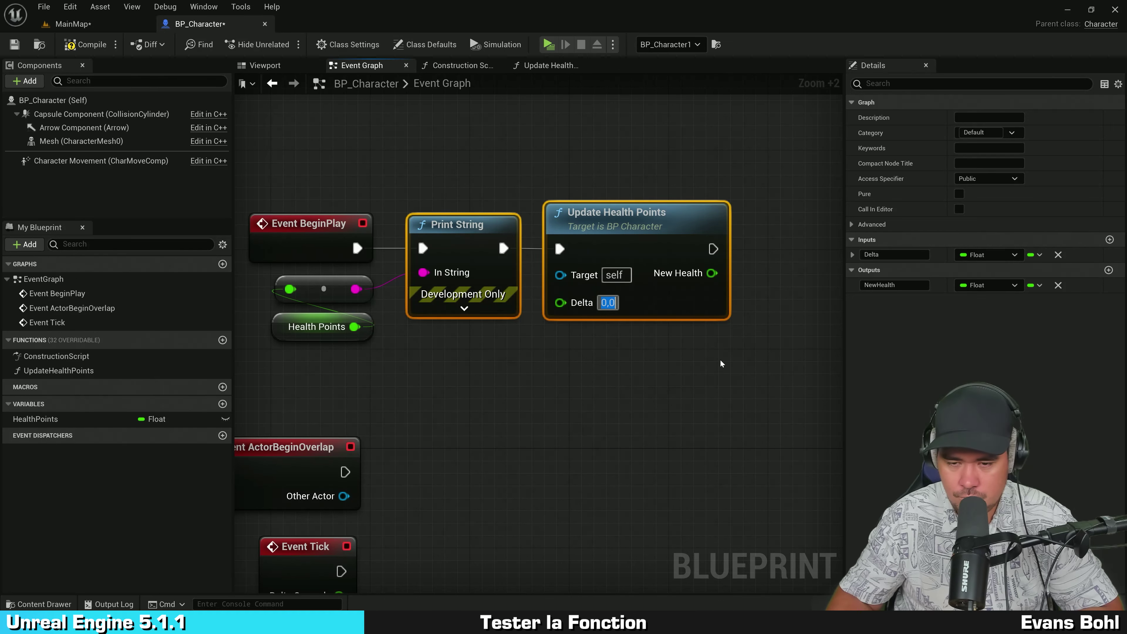
text(-20)
key(Return)
click(720, 363)
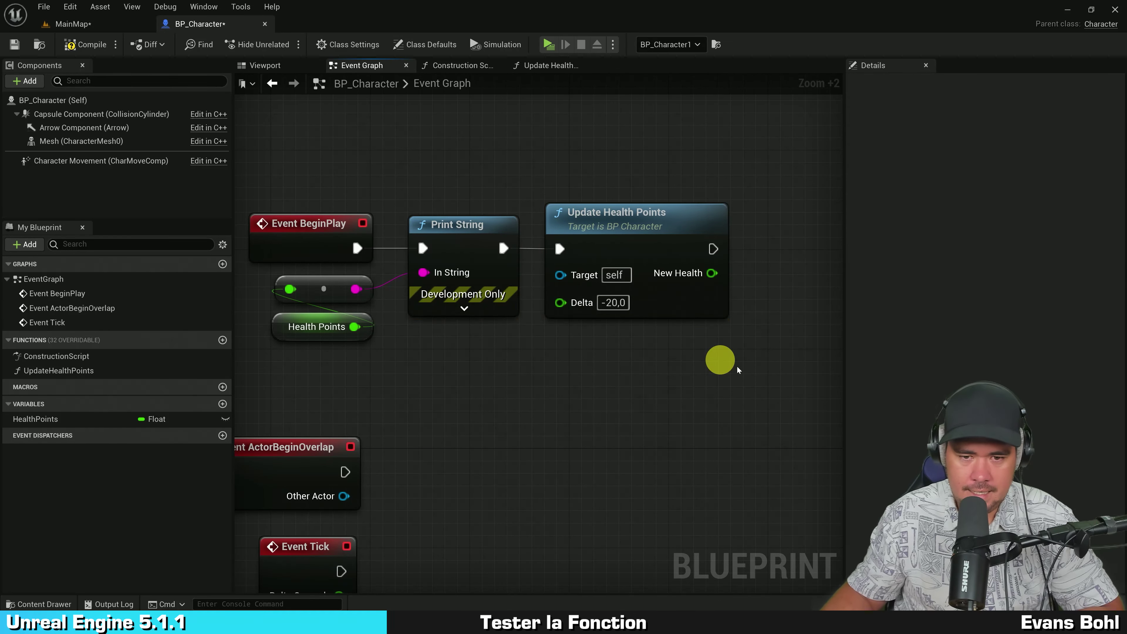
scroll(669, 359, down, 1)
scroll(488, 369, down, 1)
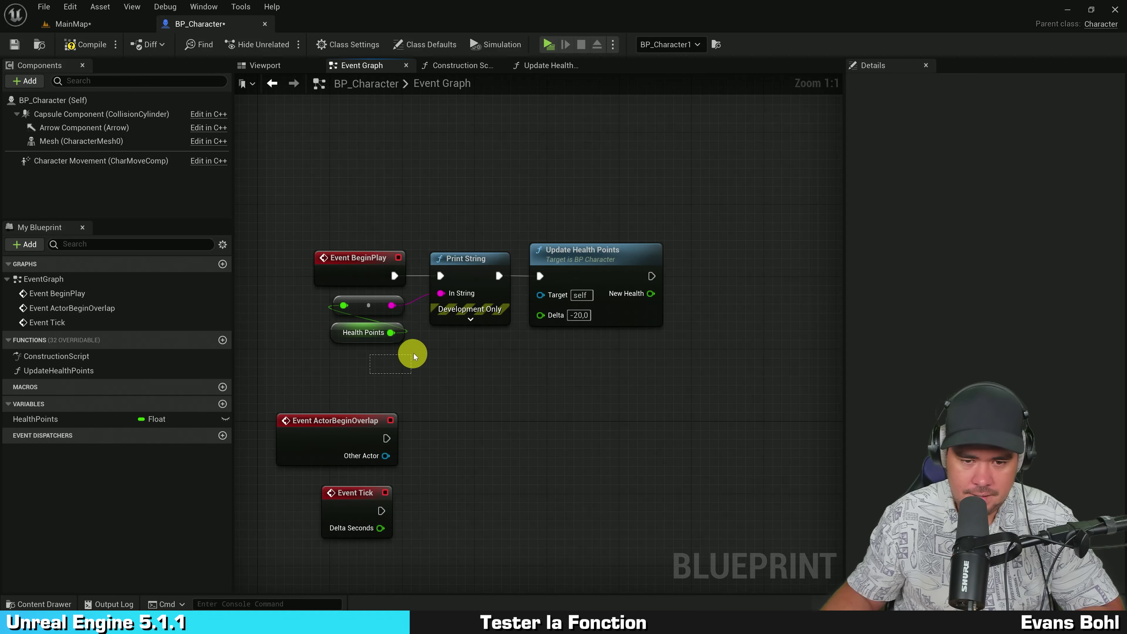
Copy the Health Points, conversion and Print String nodes and run the copy after Update Health Points
drag(374, 377, 466, 306)
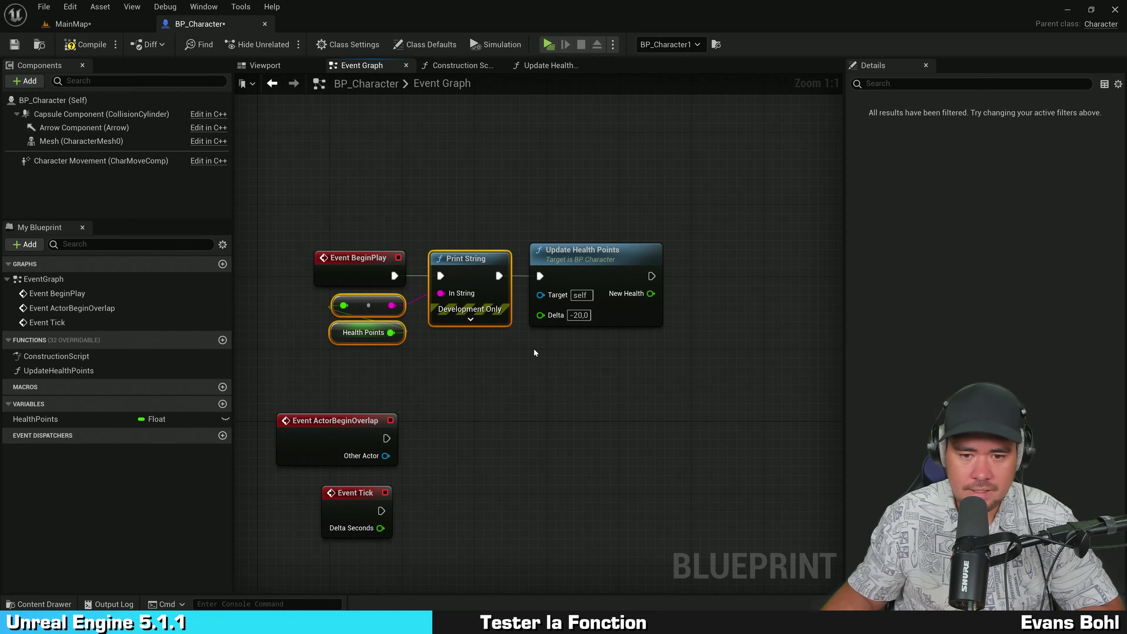
key(ctrl+c)
key(ctrl+v)
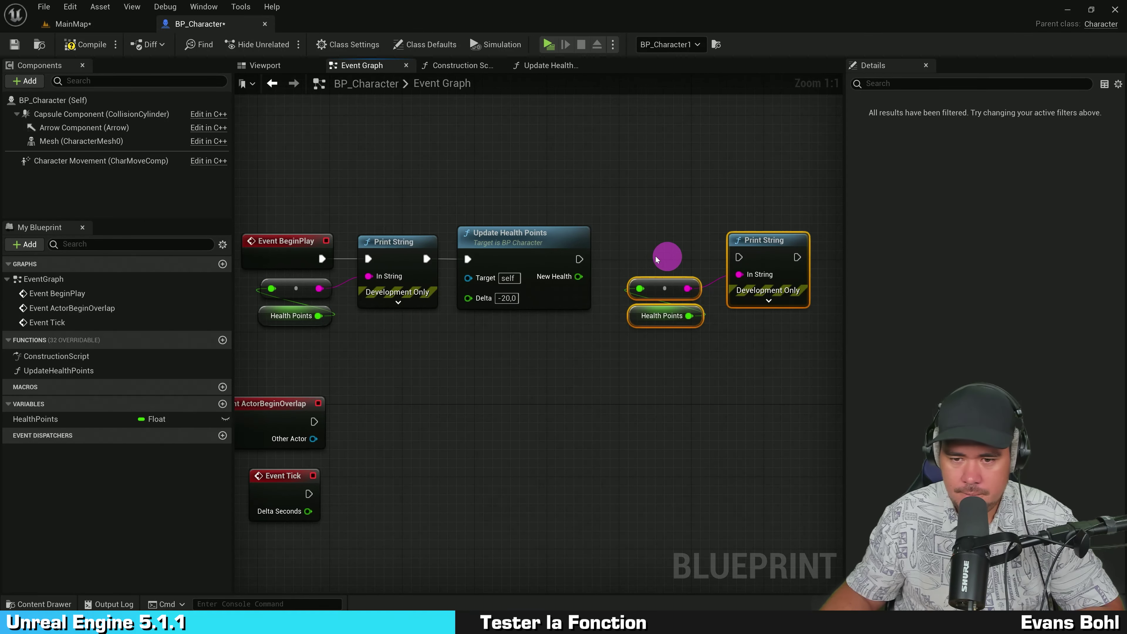
right_drag(740, 292, 667, 275)
drag(579, 259, 737, 254)
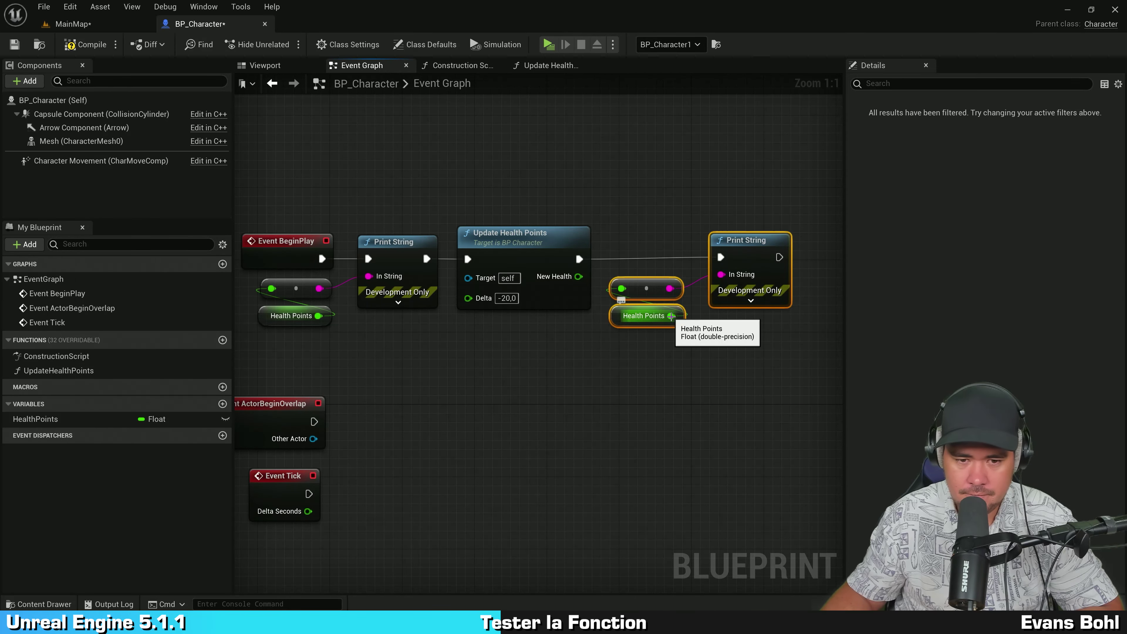
Compile the blueprint and review both Print String chains
right_drag(590, 175, 609, 156)
click(607, 153)
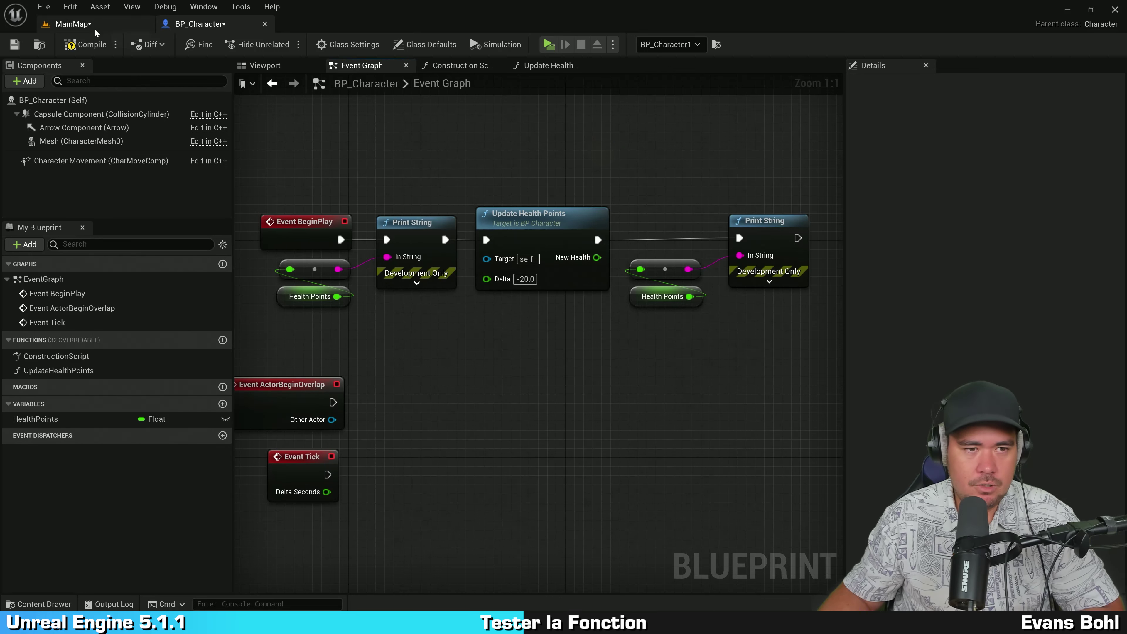
click(91, 44)
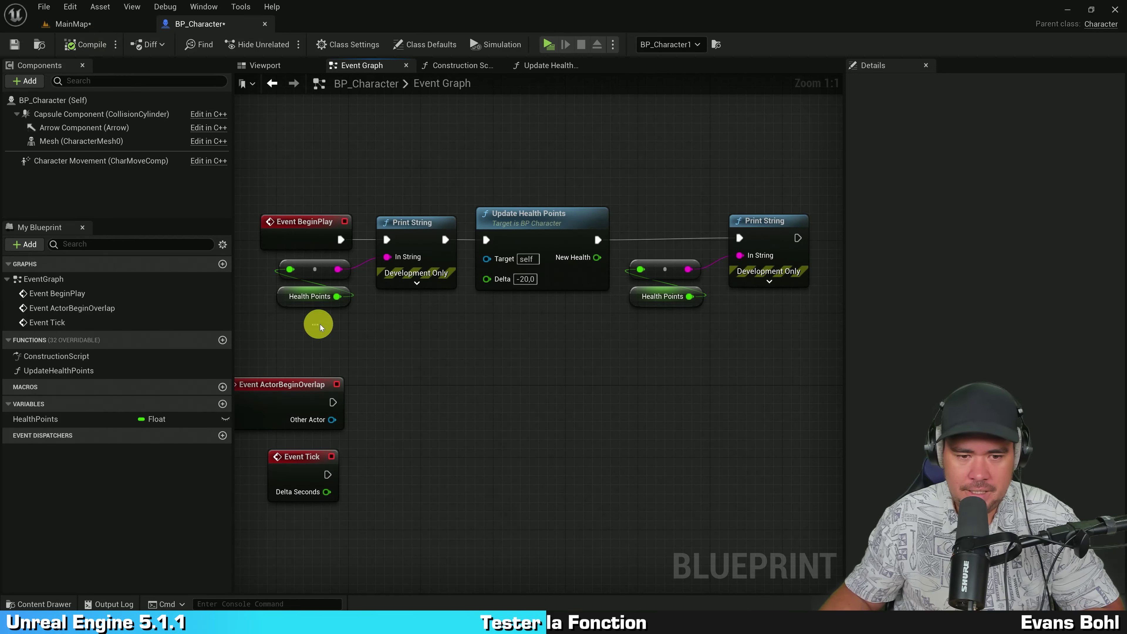
drag(319, 324, 402, 272)
click(541, 314)
click(584, 267)
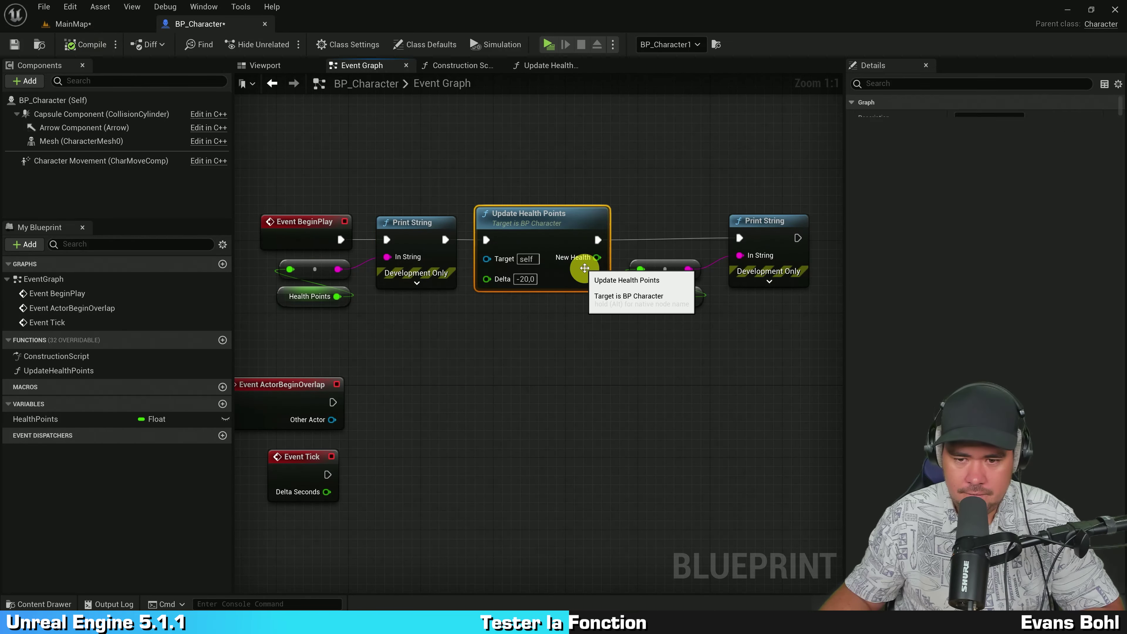
drag(682, 337, 800, 234)
click(547, 45)
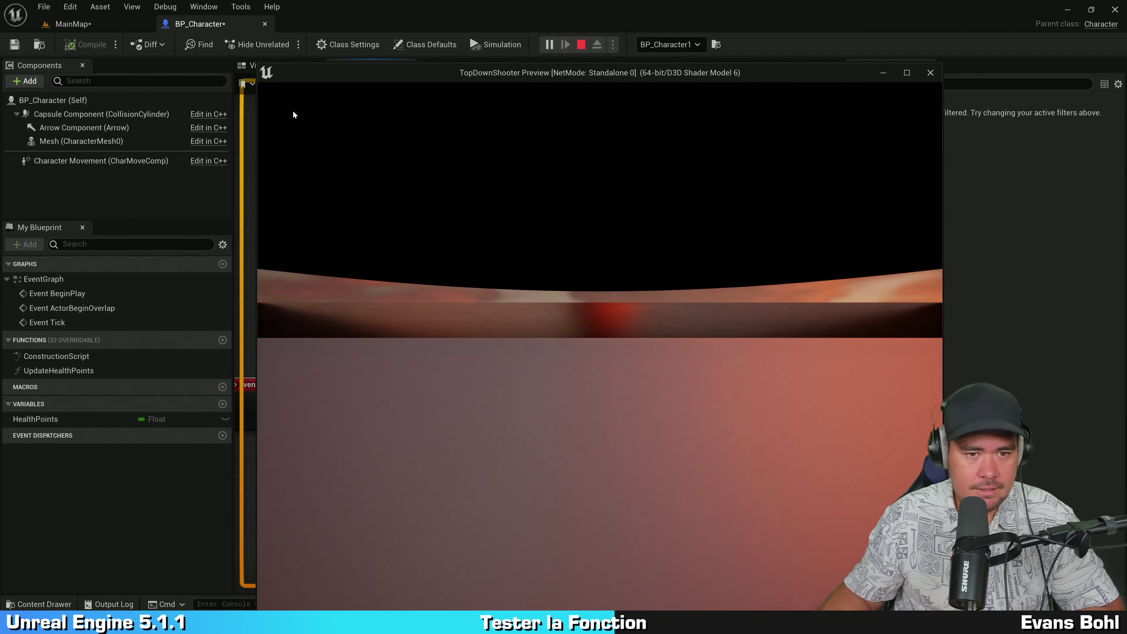
click(293, 110)
key(Escape)
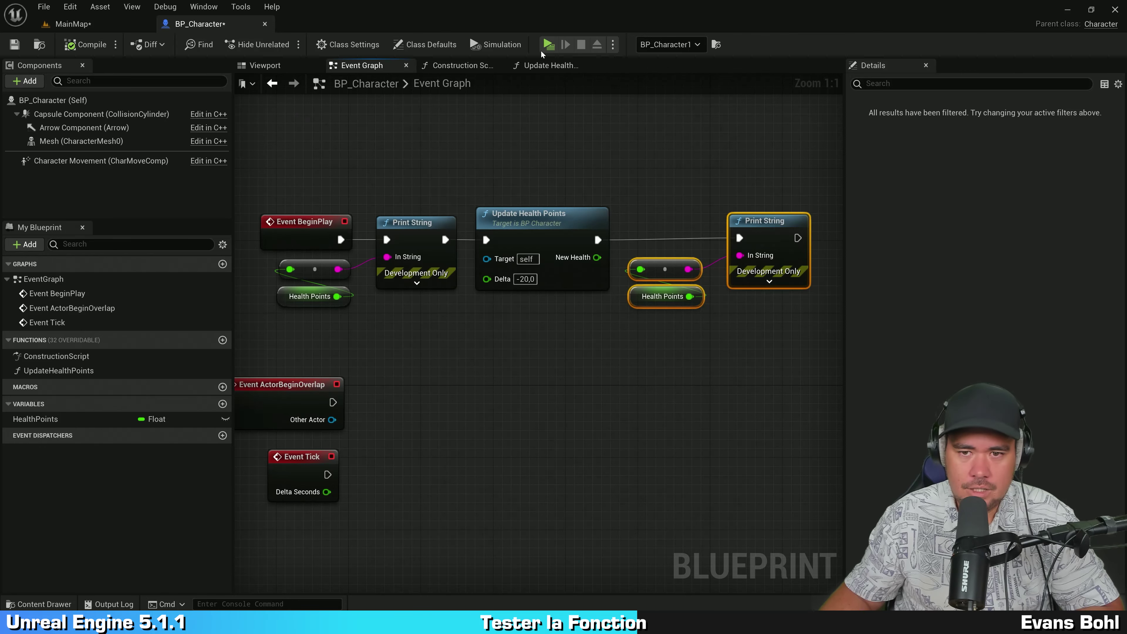
click(548, 43)
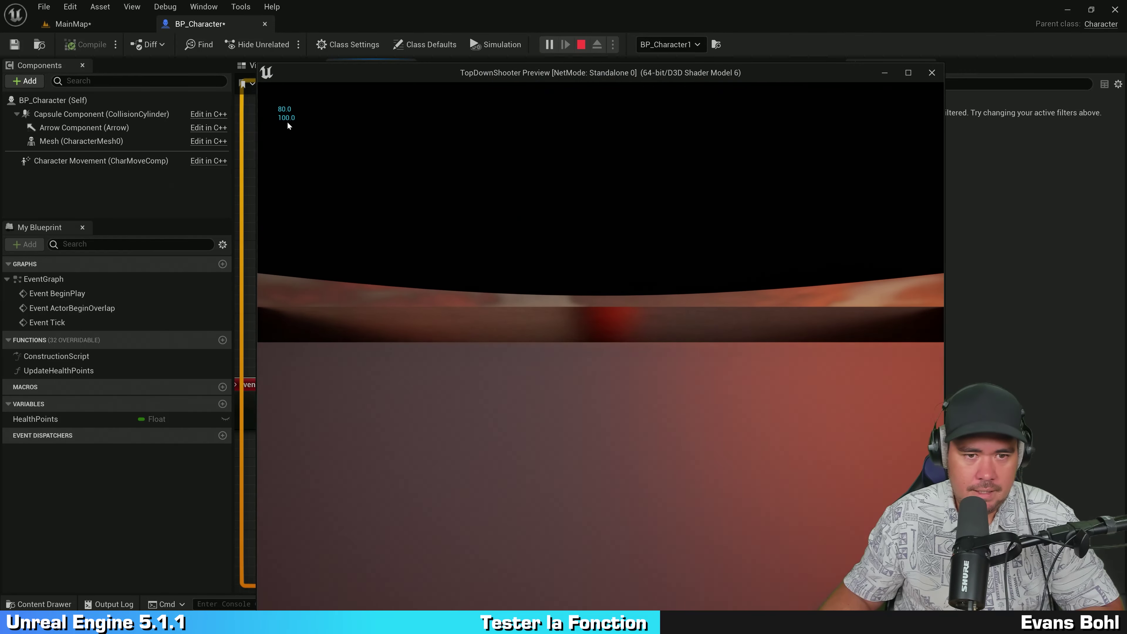
click(525, 159)
key(Escape)
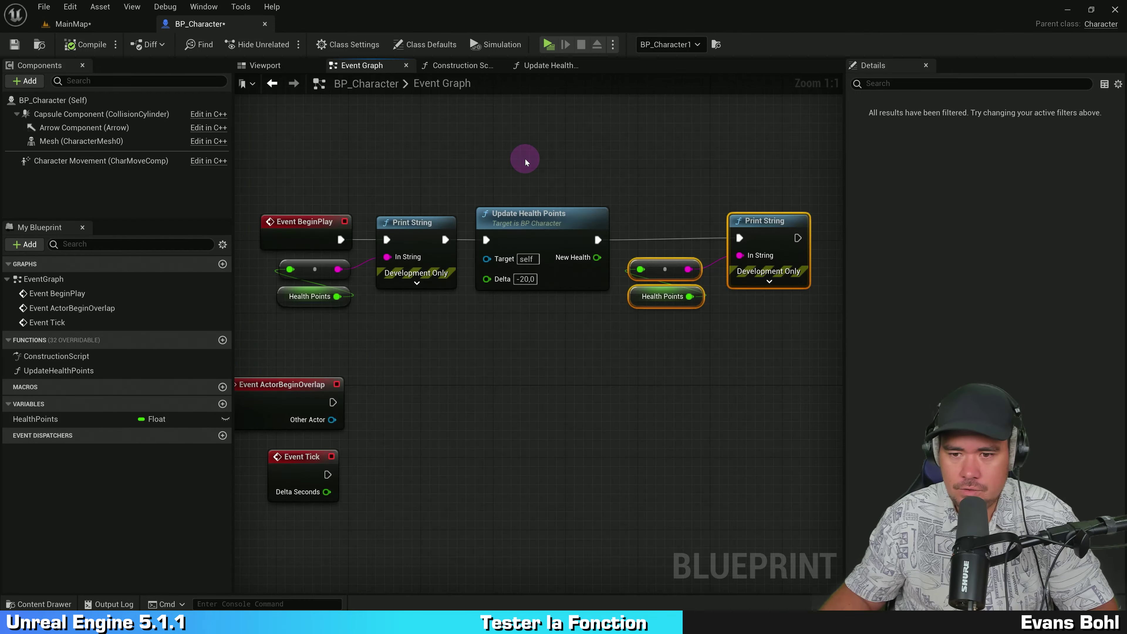
right_drag(630, 190, 645, 163)
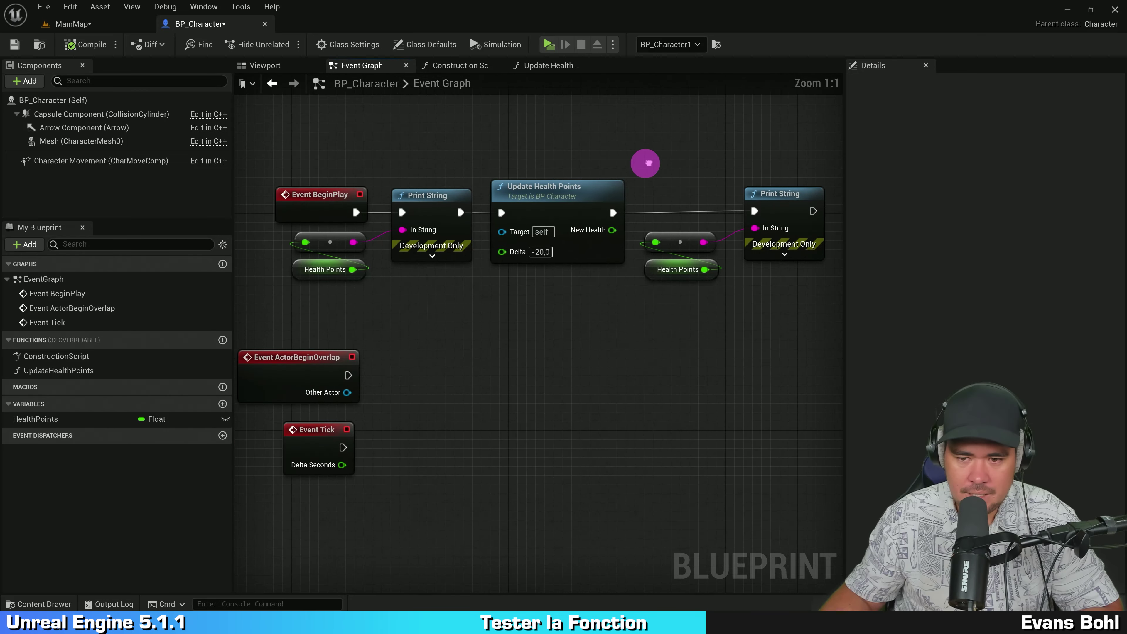
Connect Update Health Points' execution output to the second Print String
drag(650, 269, 630, 324)
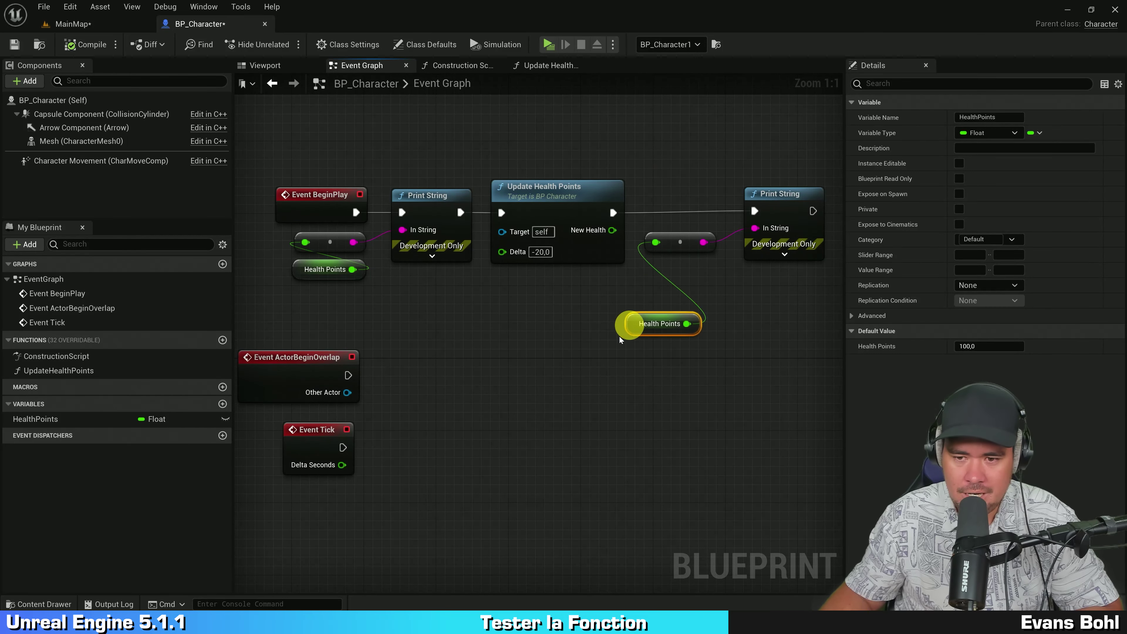
right_drag(740, 304, 701, 308)
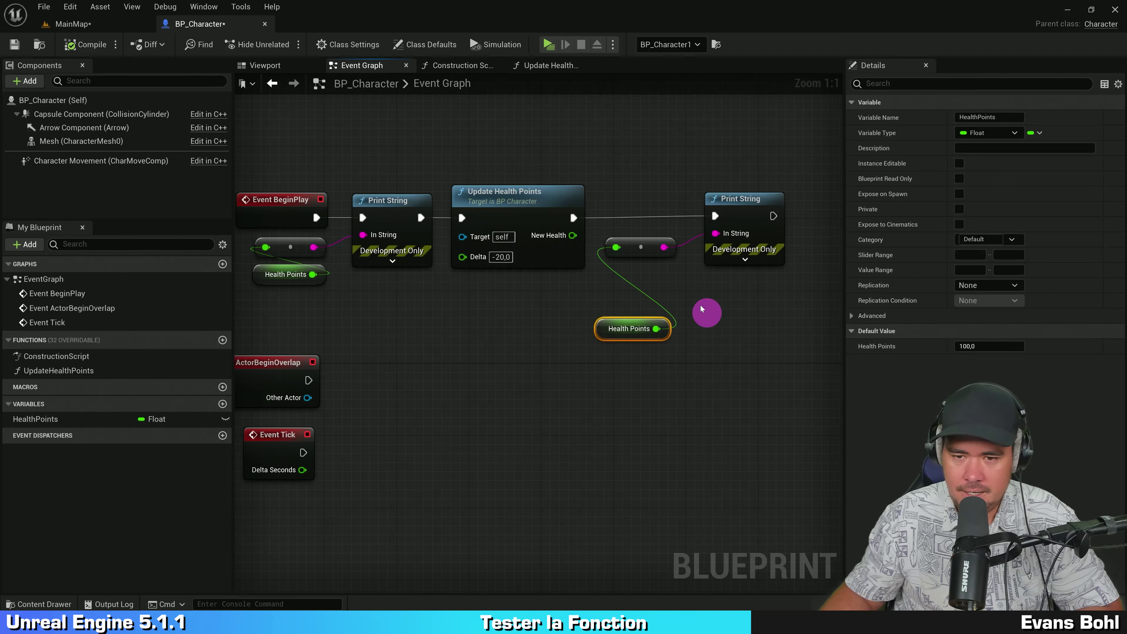
scroll(693, 269, up, 4)
click(444, 169)
drag(490, 184, 727, 181)
Feed Update Health Points' New Health output into the second conversion node
drag(577, 370, 572, 279)
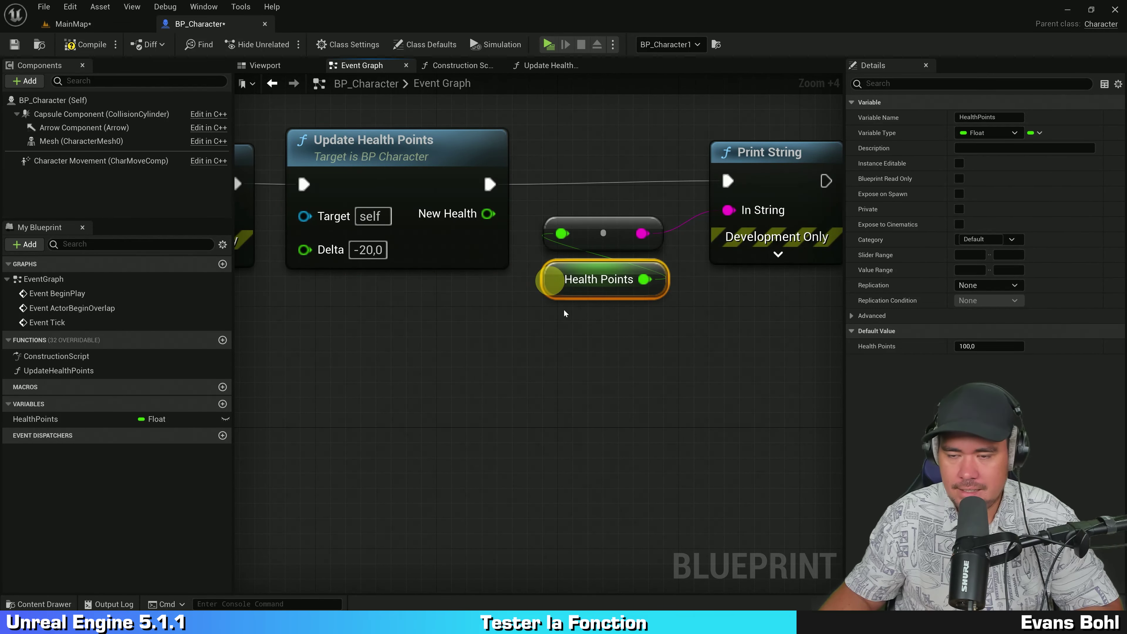
click(541, 336)
click(548, 271)
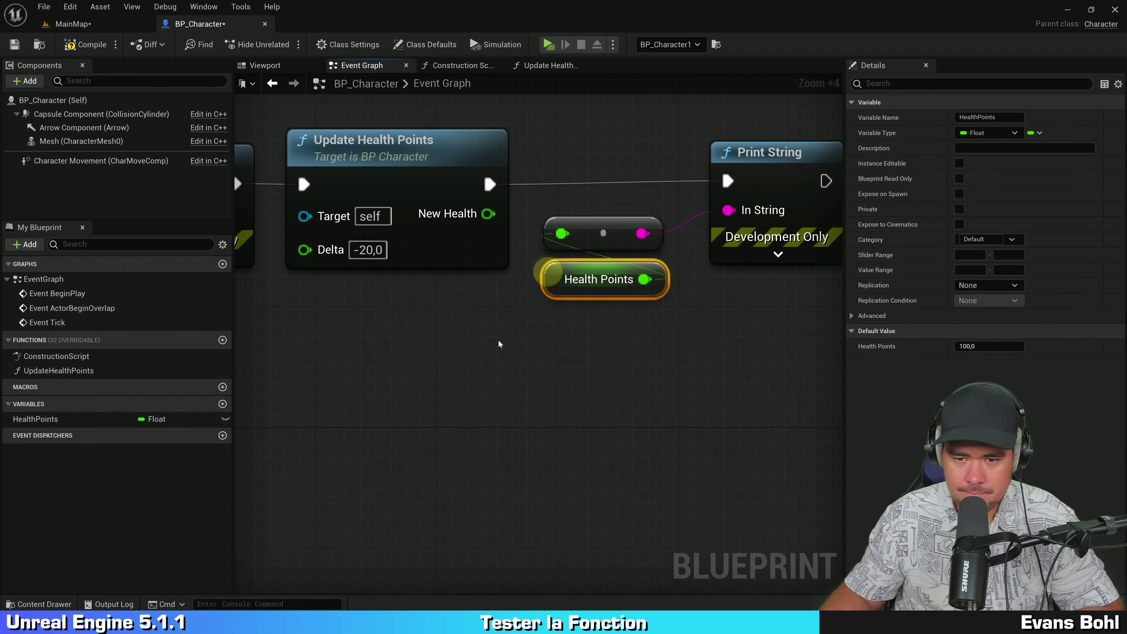
click(504, 333)
drag(551, 290, 505, 381)
click(496, 309)
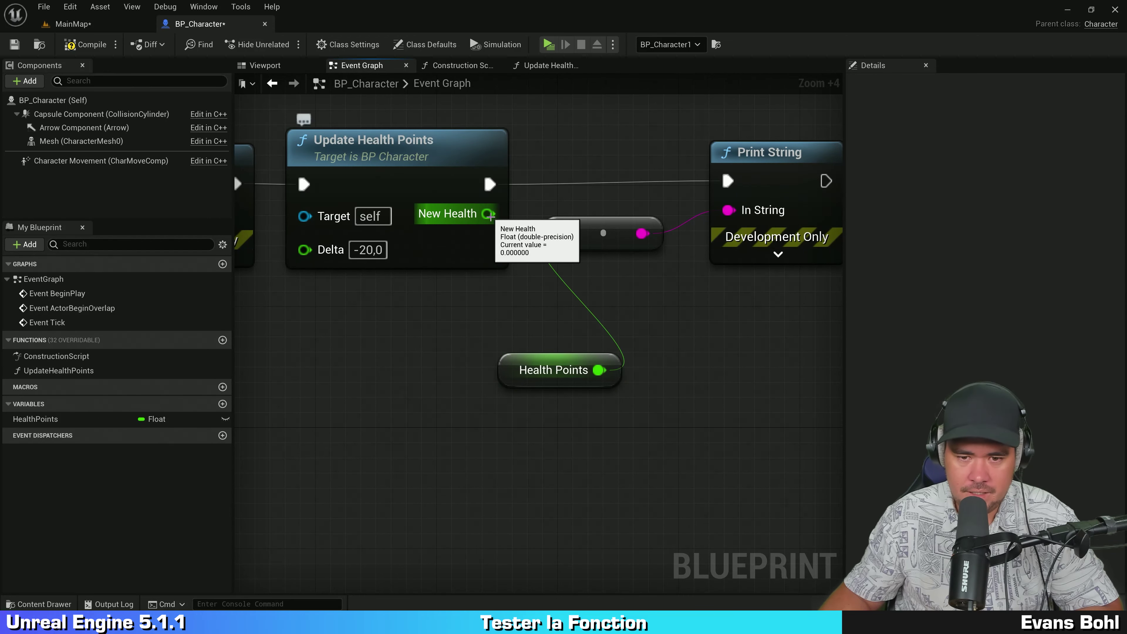
drag(488, 214, 560, 232)
Delete the now unused Health Points getter node
click(532, 371)
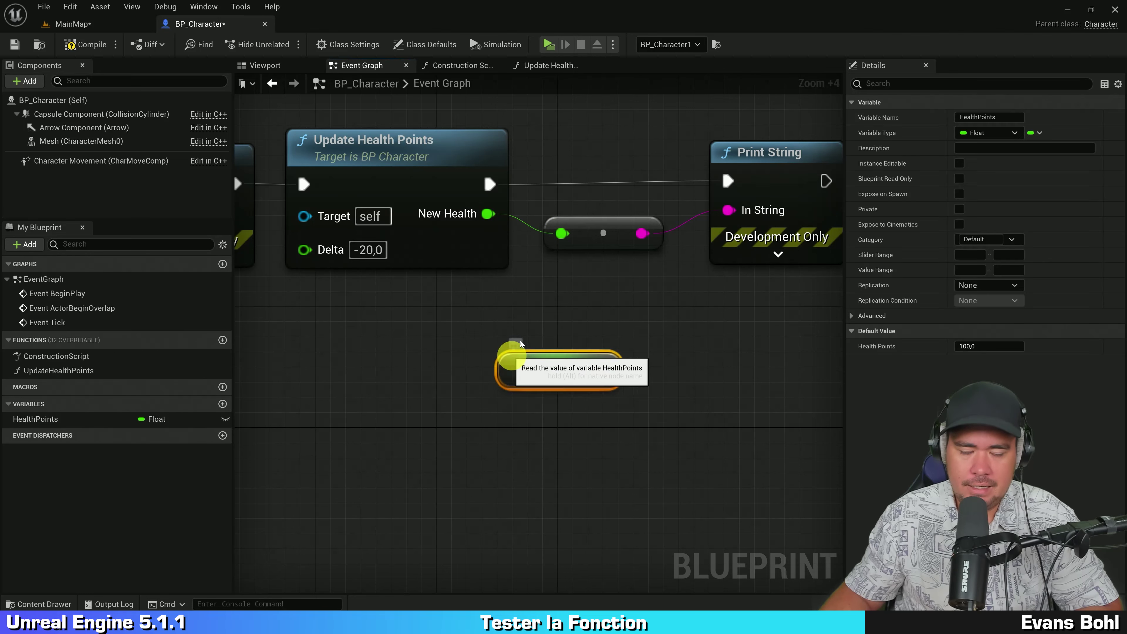
mouse_move(532, 370)
mouse_down()
mouse_move(564, 325)
mouse_move(535, 362)
mouse_up()
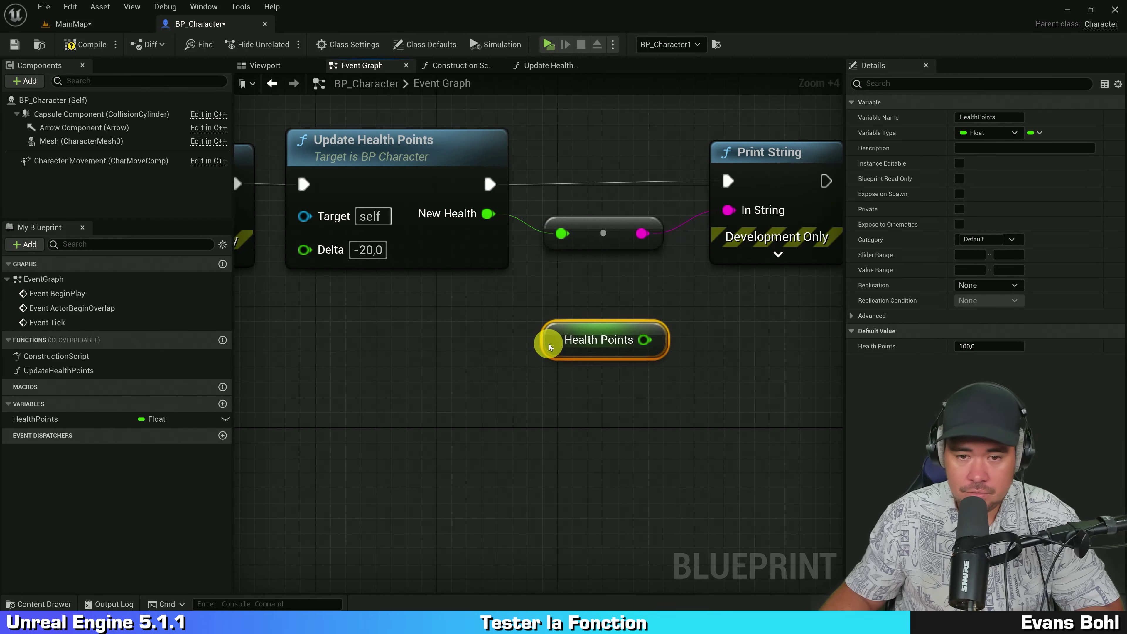
scroll(512, 328, down, 1)
right_drag(539, 309, 491, 335)
click(415, 208)
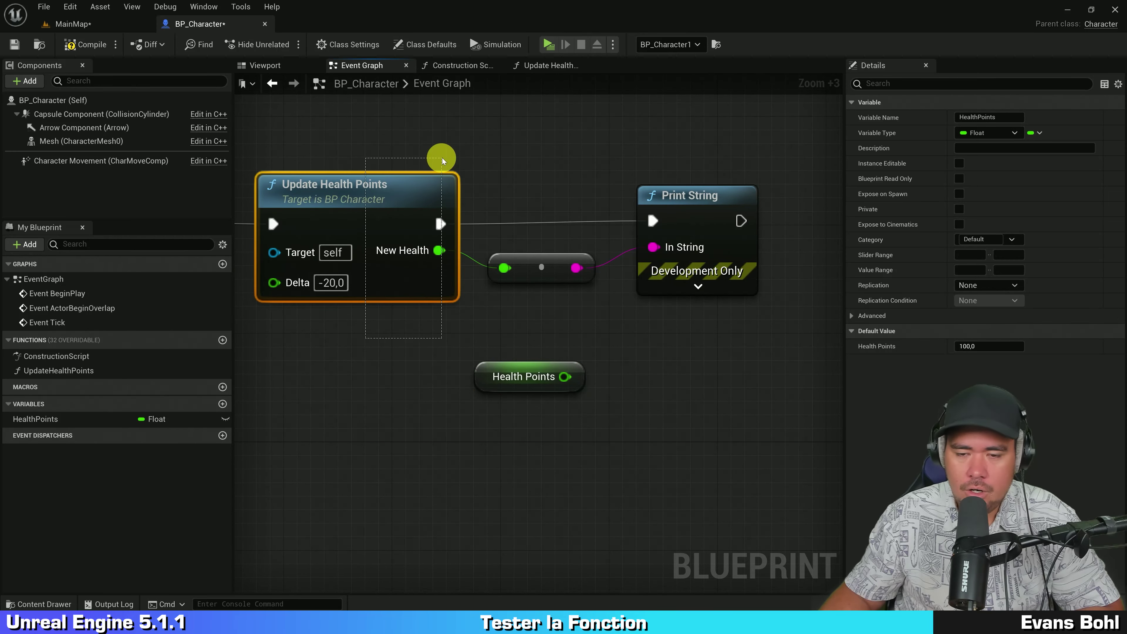
click(419, 135)
drag(430, 143, 674, 272)
click(611, 339)
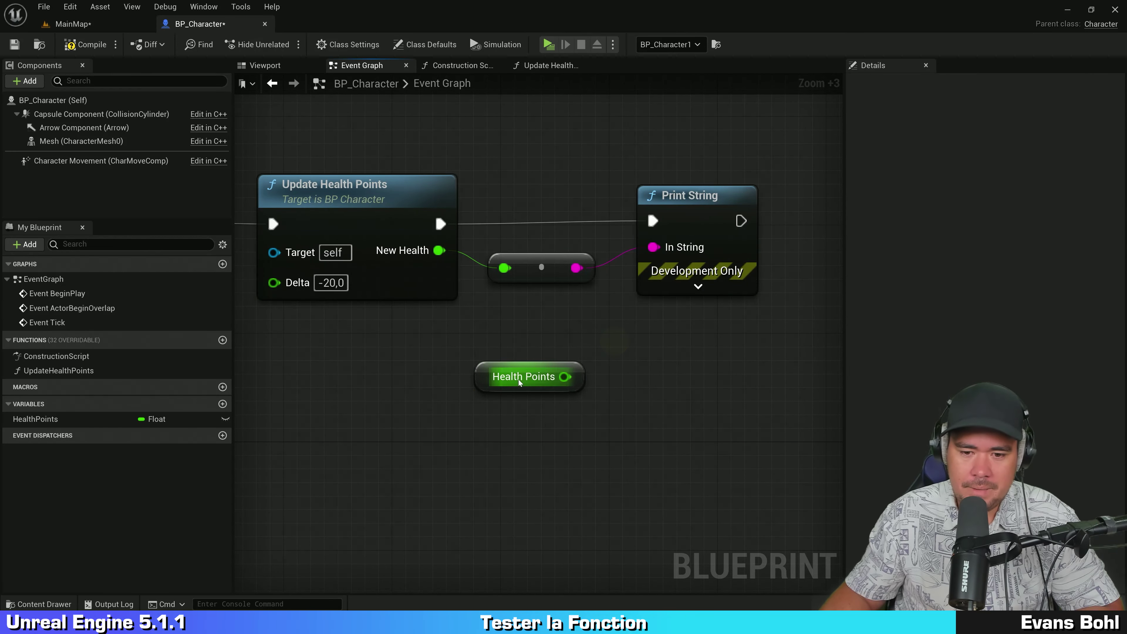
drag(542, 379, 554, 311)
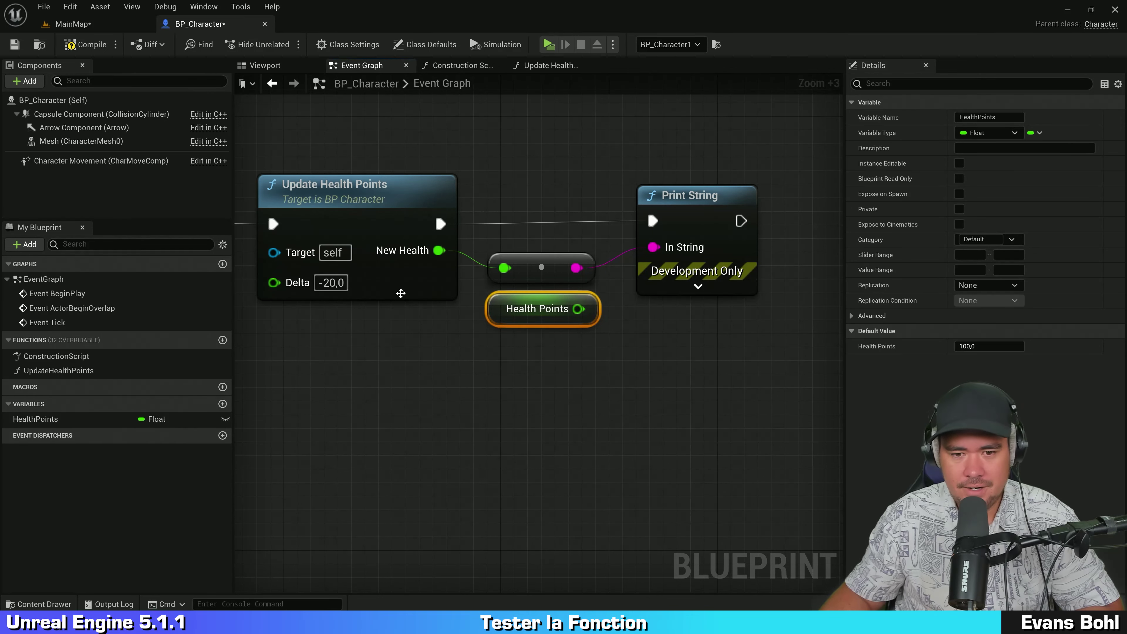
key(Delete)
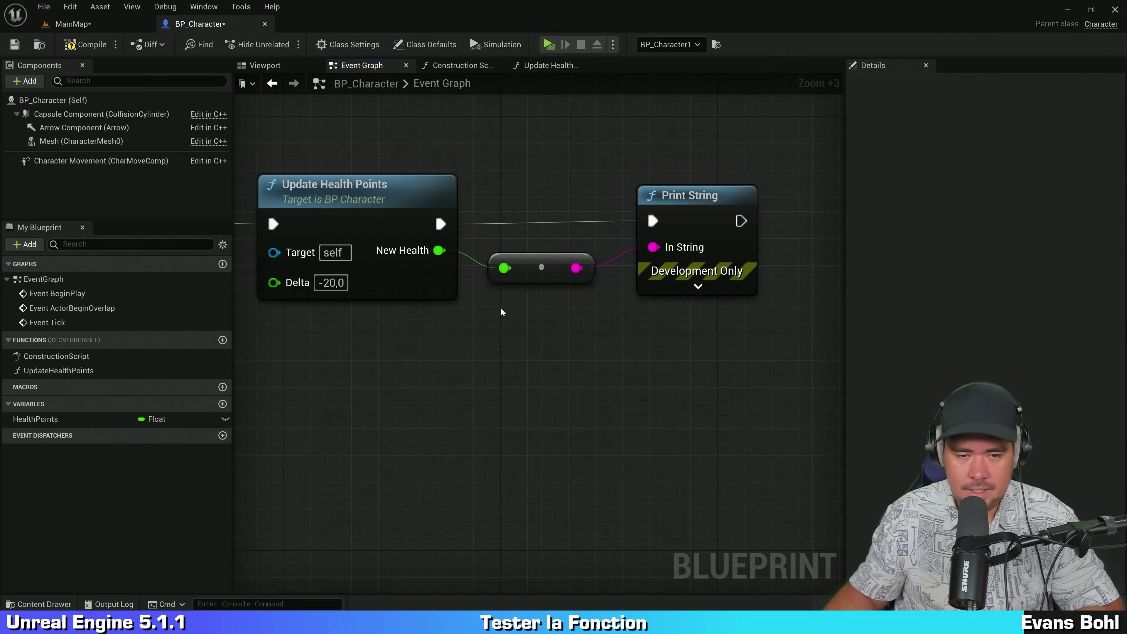
scroll(501, 307, down, 2)
mouse_move(501, 308)
right_down()
mouse_move(531, 338)
mouse_move(598, 348)
right_up()
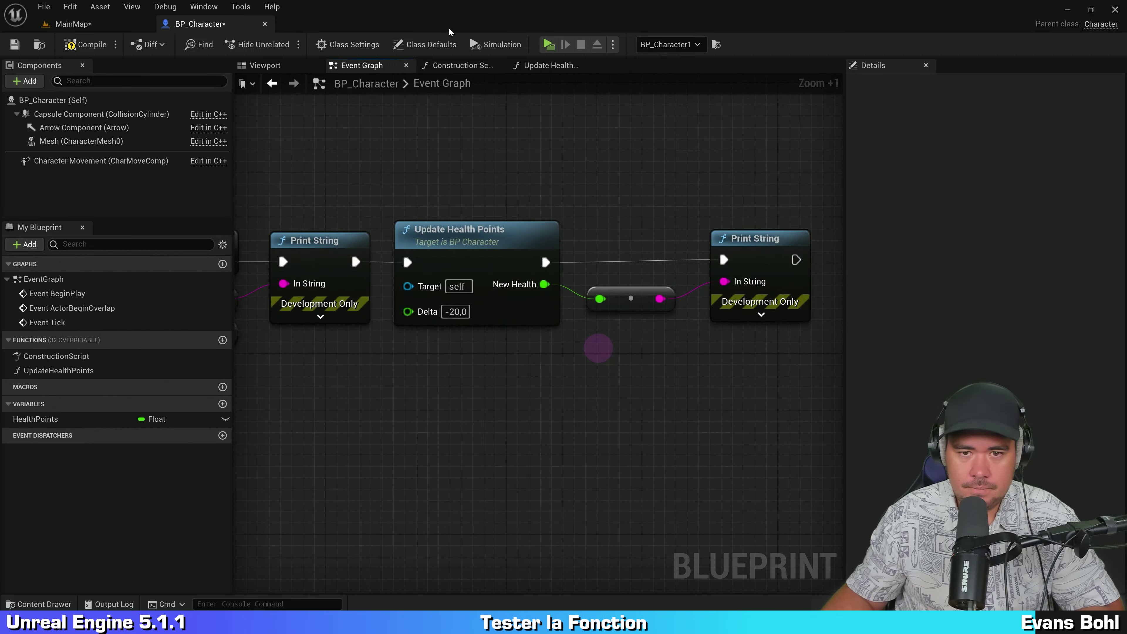
Play the level to test the health update, then close the preview
click(548, 44)
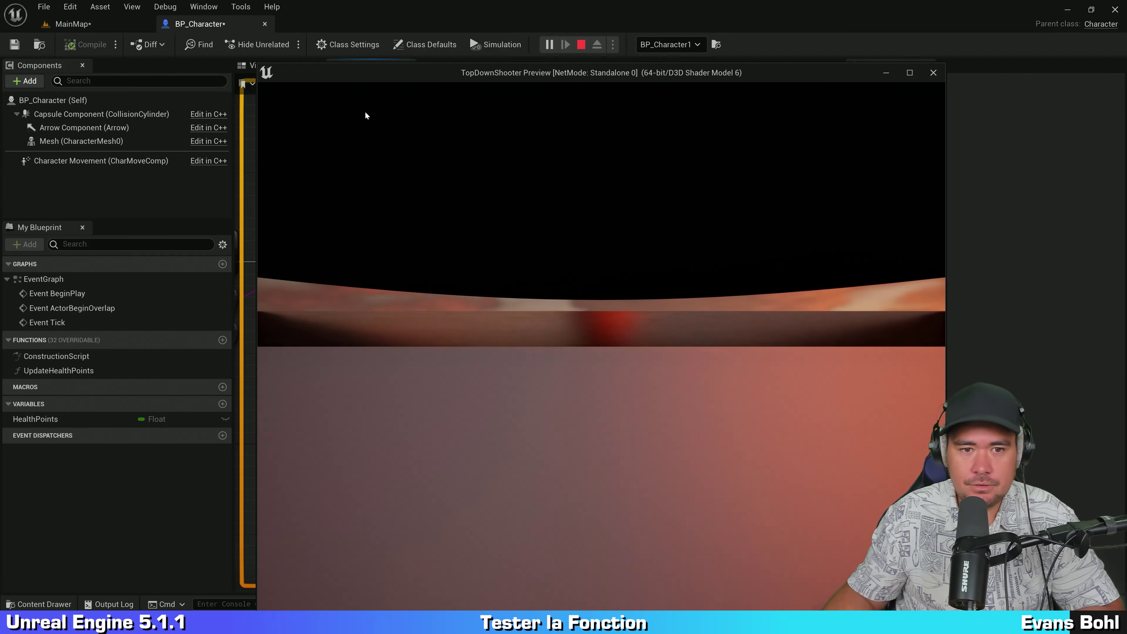
click(934, 73)
scroll(710, 132, down, 4)
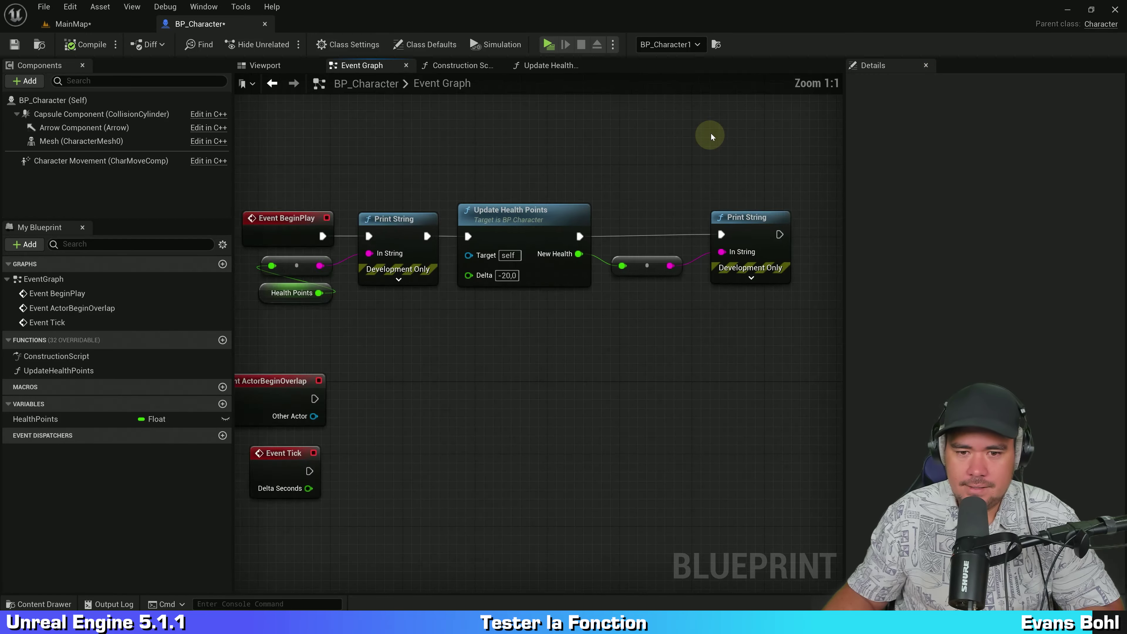
Delete the Print String and Update Health Points test nodes and compile the blueprint
drag(437, 284, 715, 206)
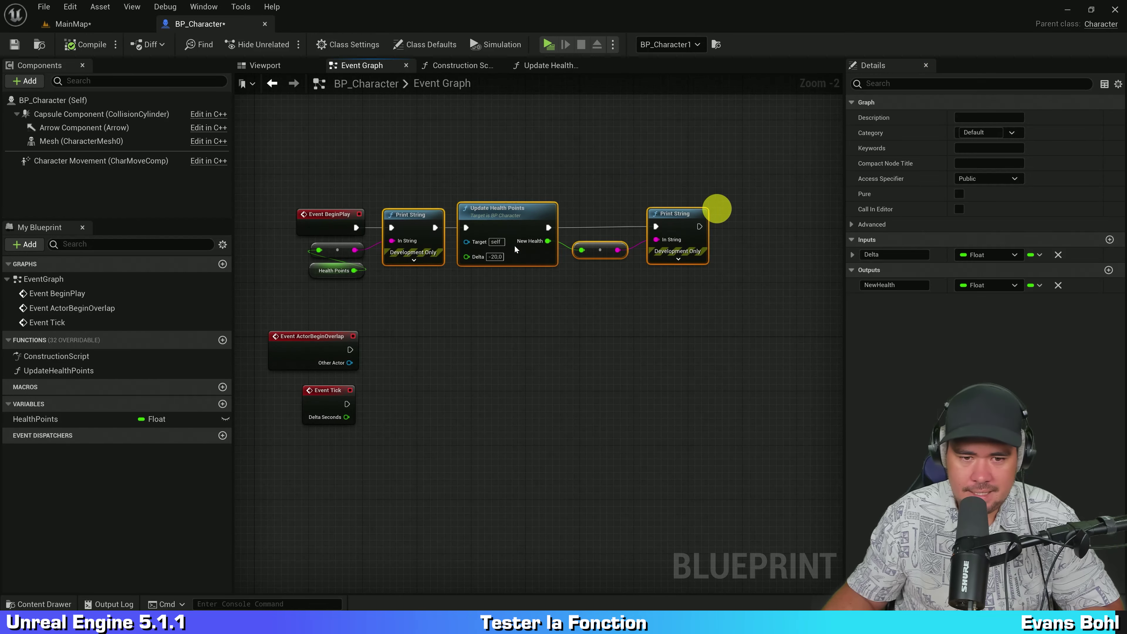
shift+drag(312, 297, 361, 250)
key(Delete)
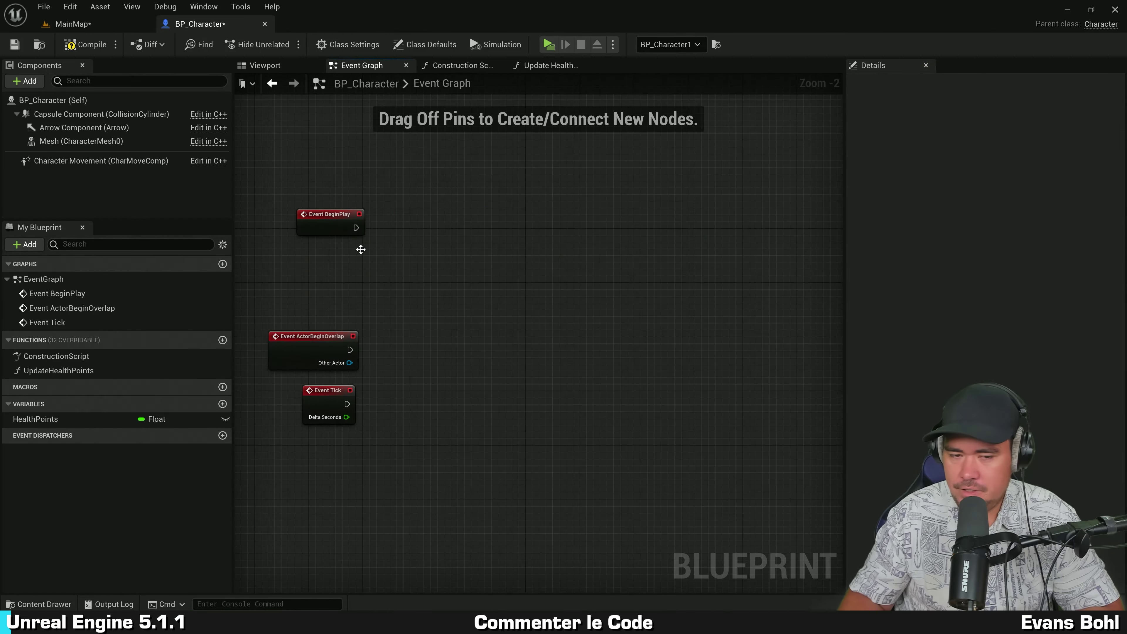
click(86, 44)
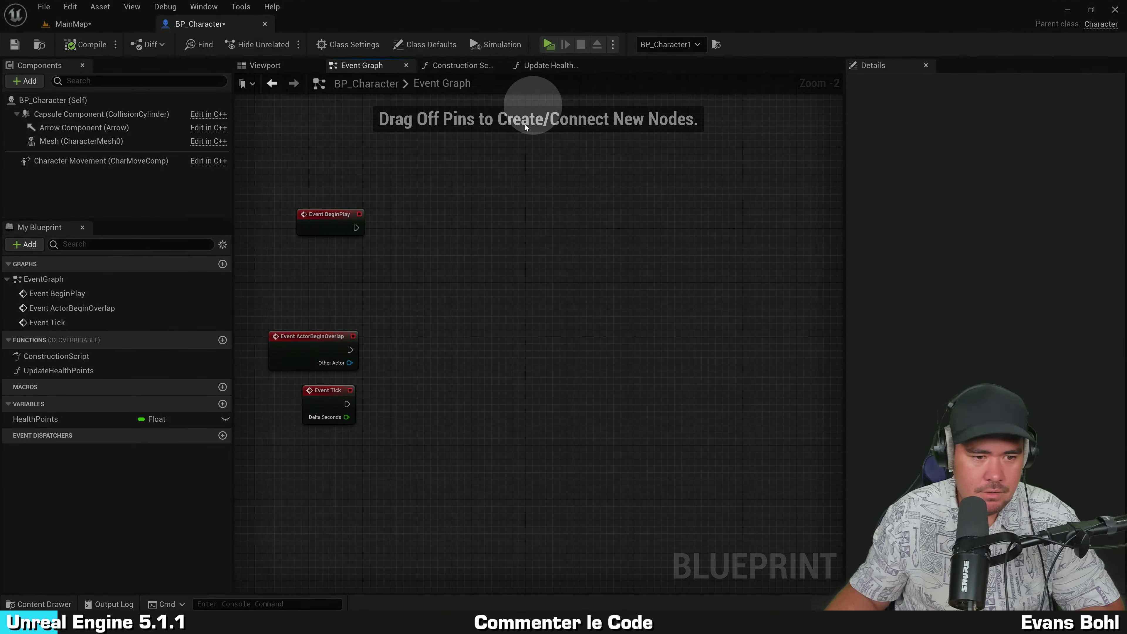
click(171, 356)
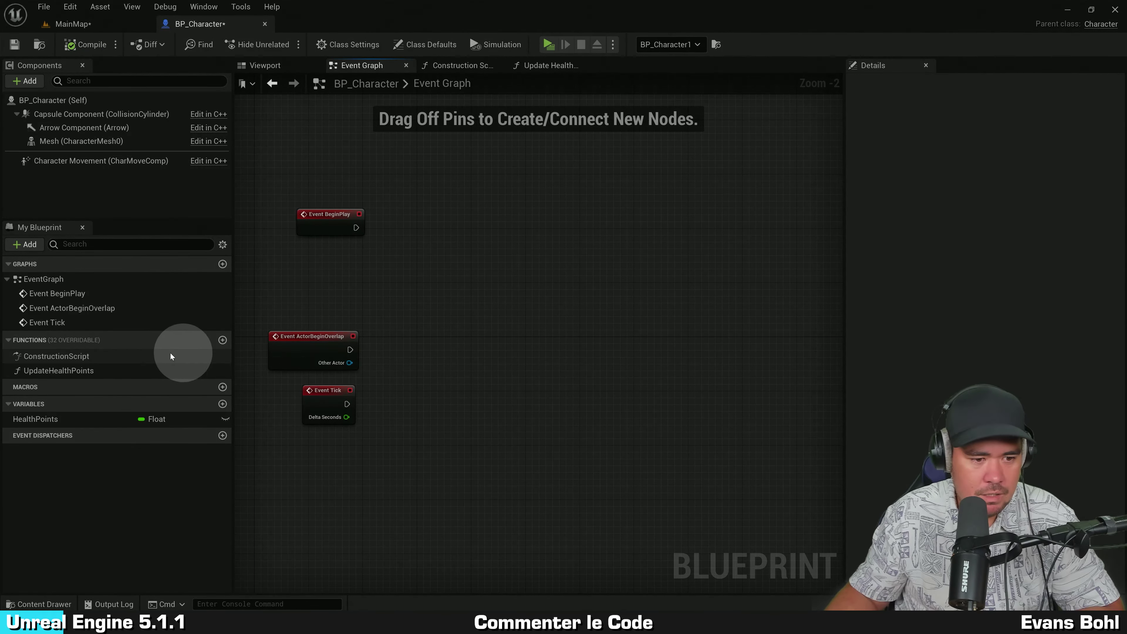
Open the UpdateHealthPoints function graph, centre its entry, Add, SET and Return nodes, and select them all
double_click(48, 372)
right_drag(413, 340, 443, 349)
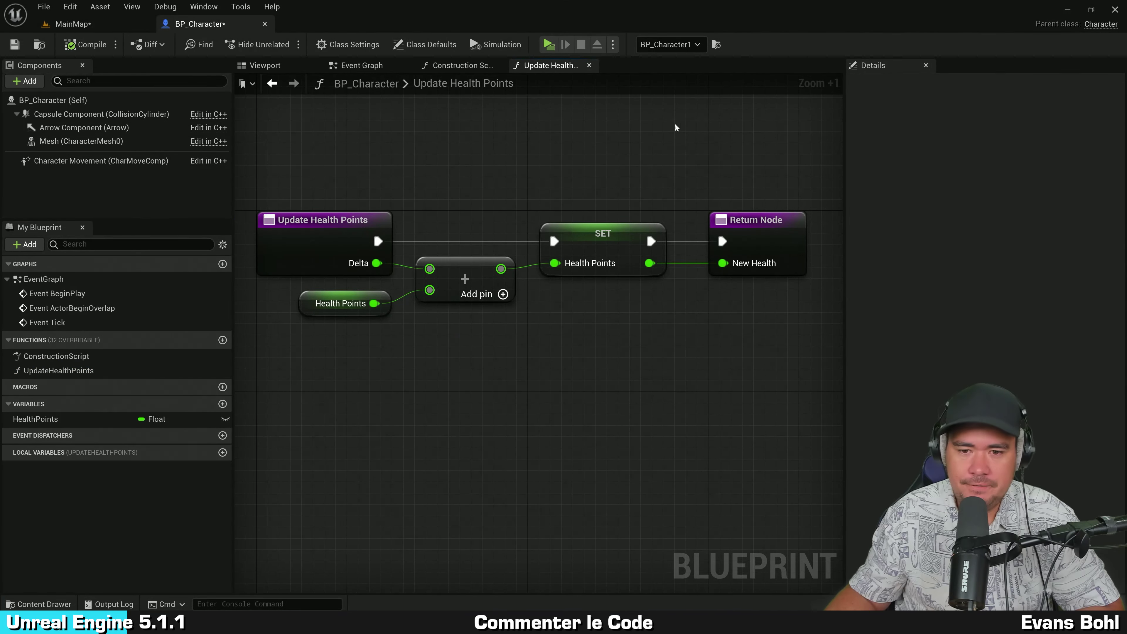
scroll(643, 127, down, 2)
right_drag(666, 129, 606, 212)
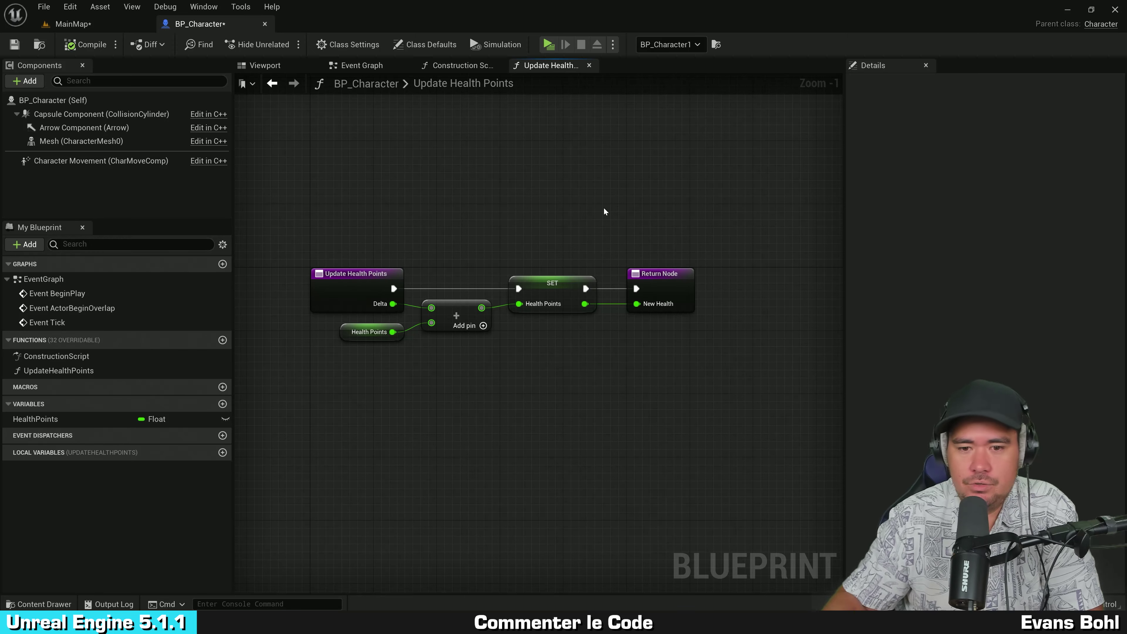
drag(332, 230, 639, 399)
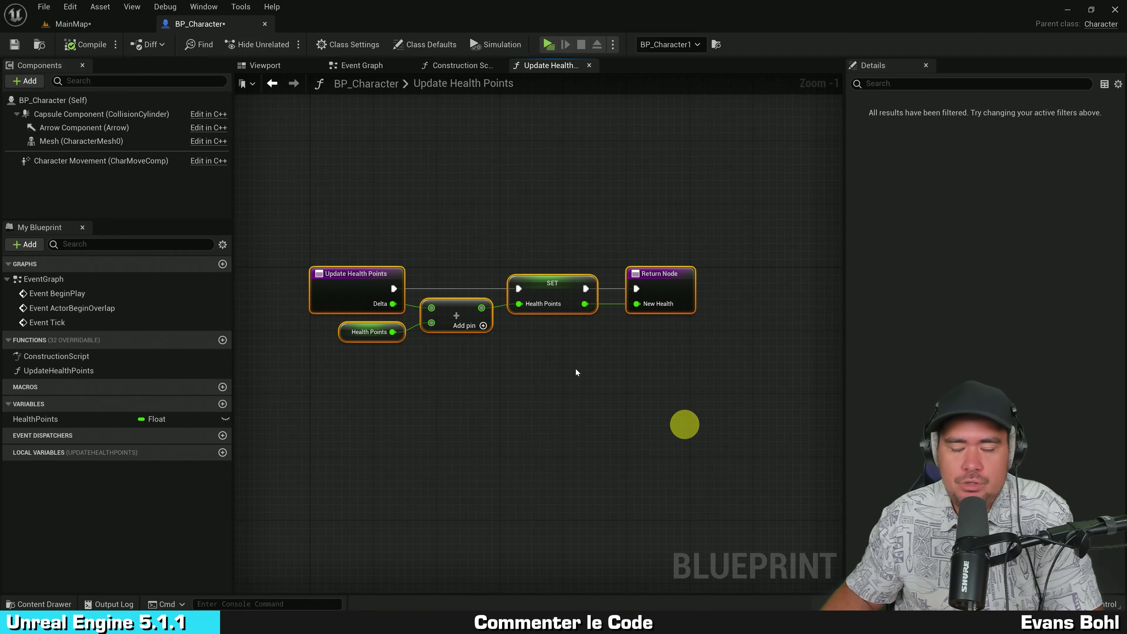
scroll(577, 362, up, 1)
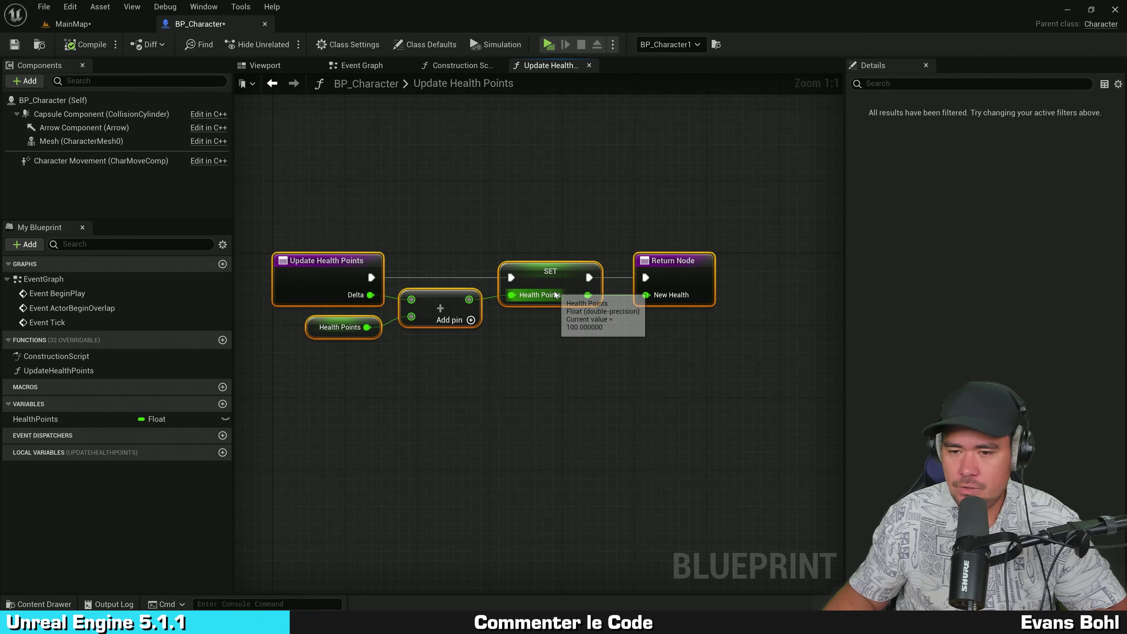
right_drag(522, 358, 541, 383)
scroll(543, 375, down, 1)
click(544, 373)
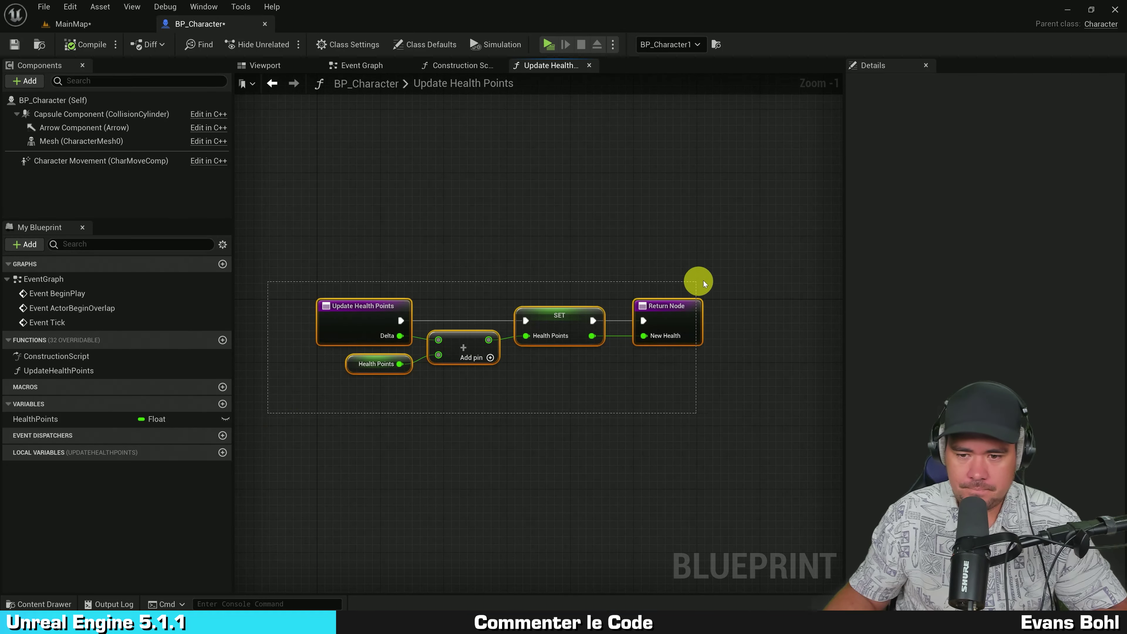
mouse_move(409, 376)
mouse_down()
mouse_move(732, 266)
mouse_move(389, 384)
mouse_up()
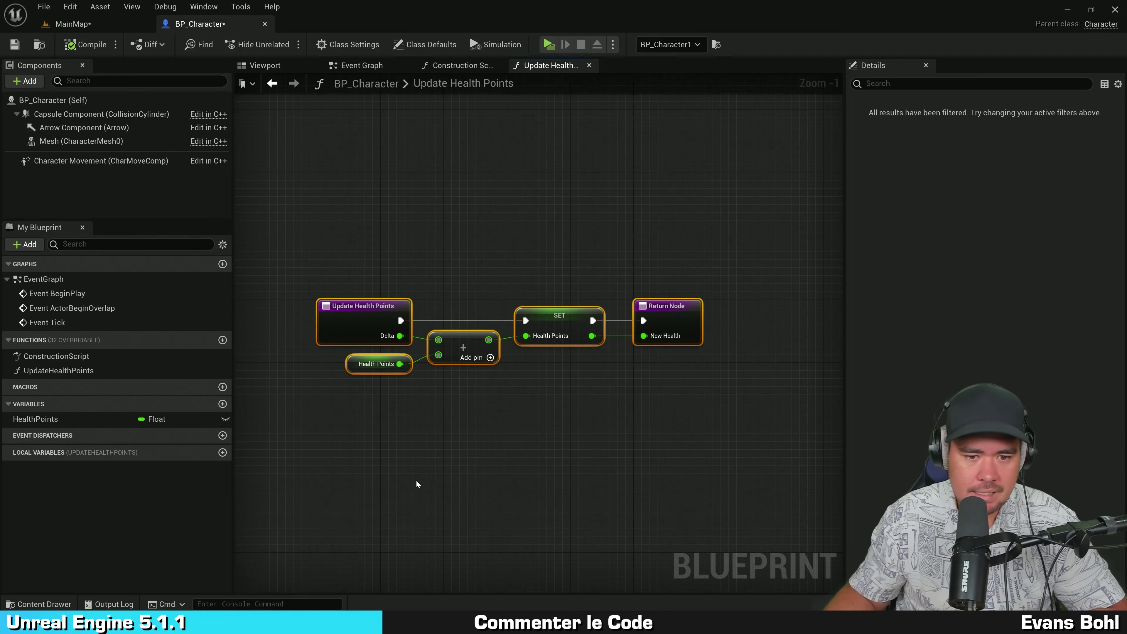
Wrap the selected nodes in a comment titled 'Met à jour les points de vie du personnage'
key(c)
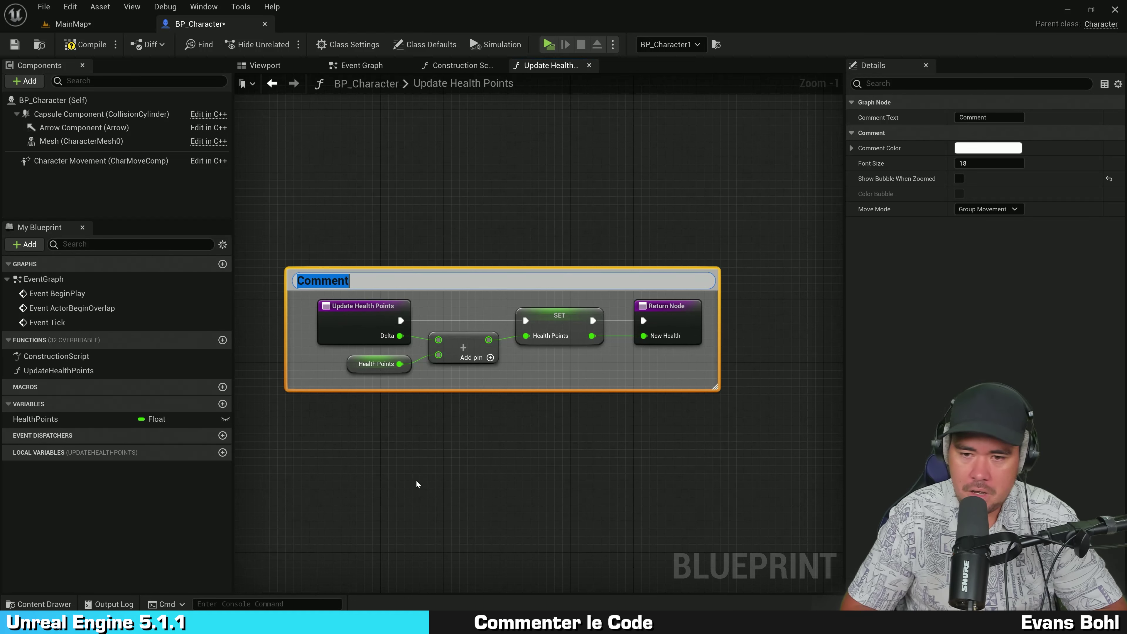
text(Met à j)
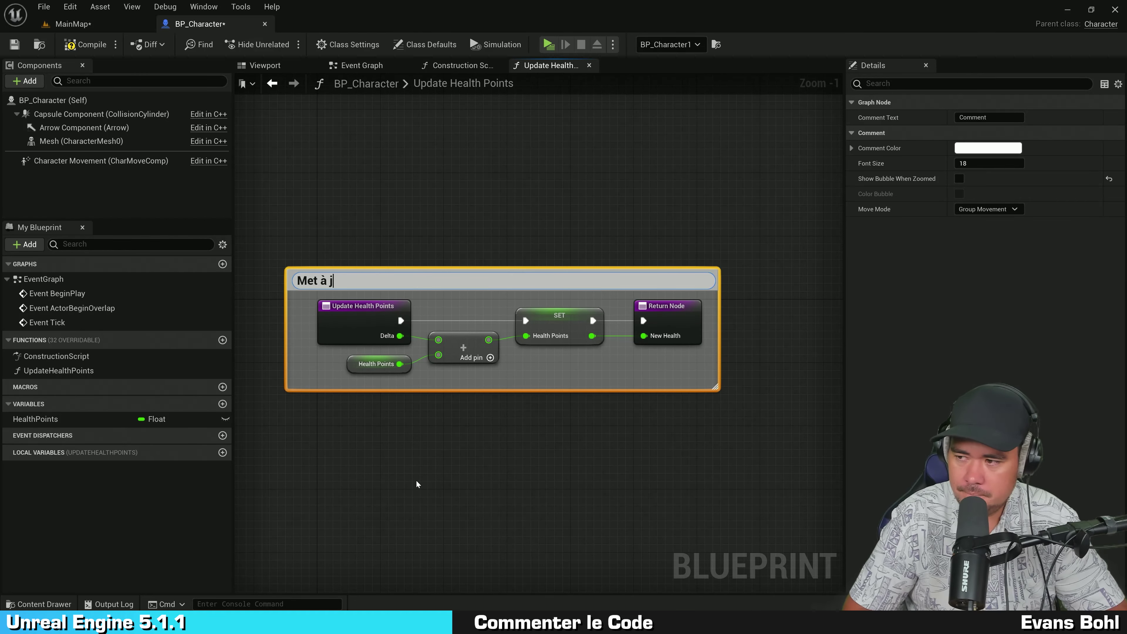
text(our les points de )
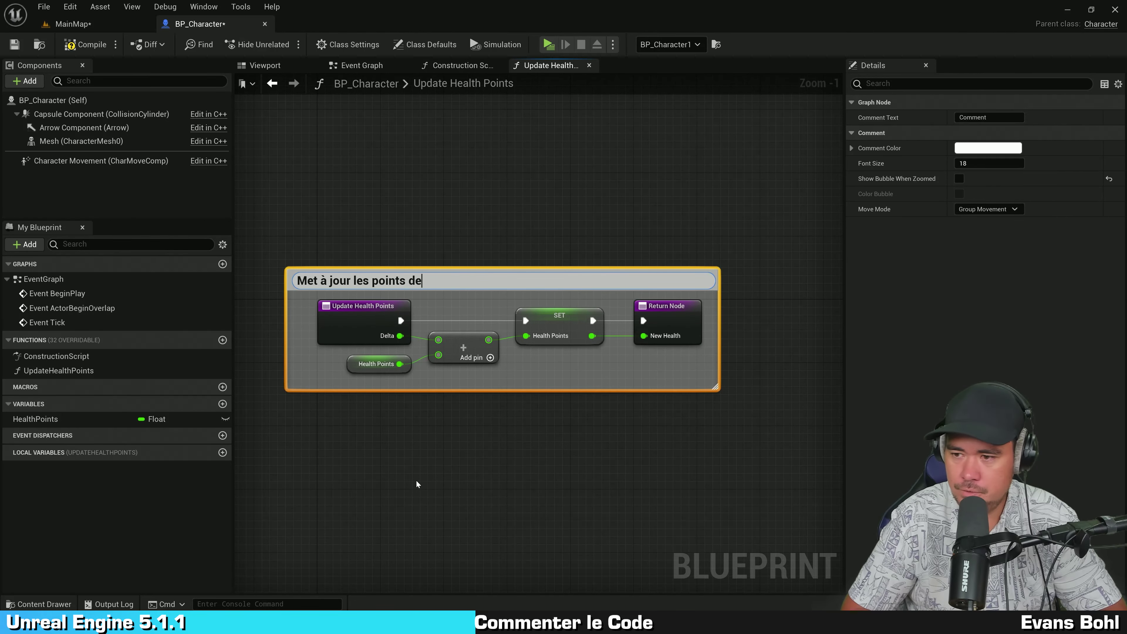
text(vie du personnage)
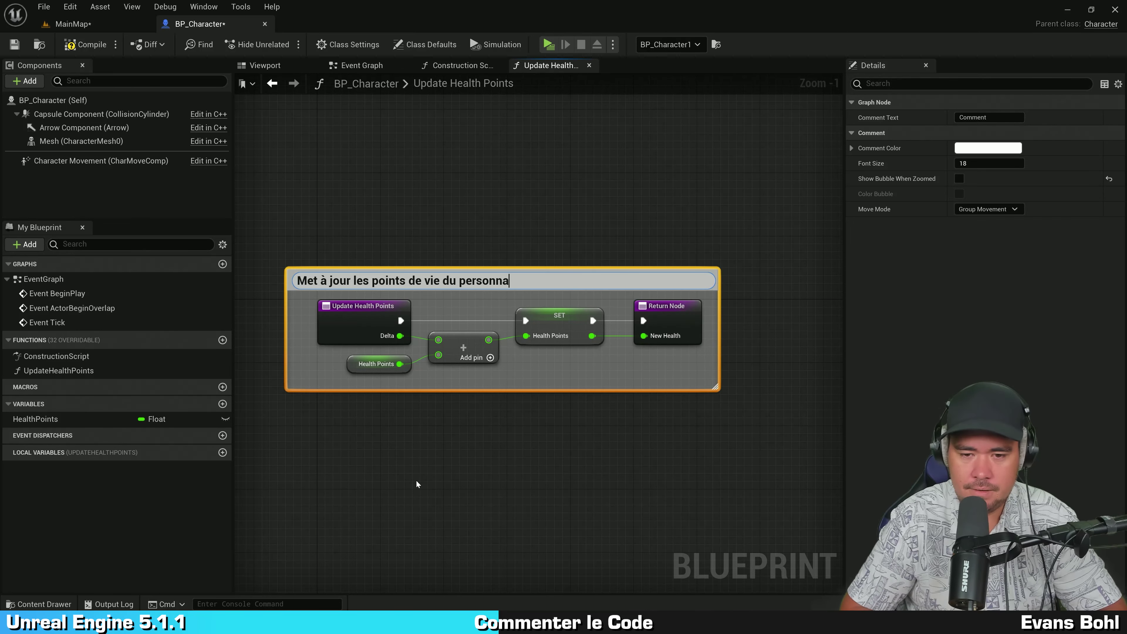
key(Return)
scroll(427, 448, up, 1)
click(461, 392)
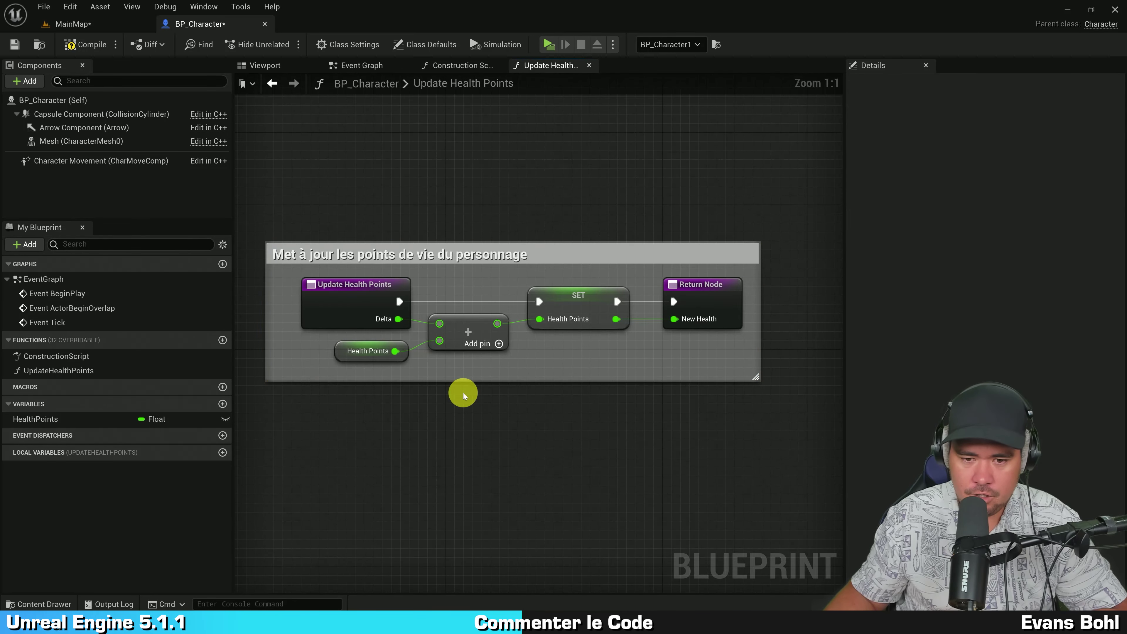
Enlarge the comment box upward so it fully encloses the function's nodes
click(712, 289)
click(564, 224)
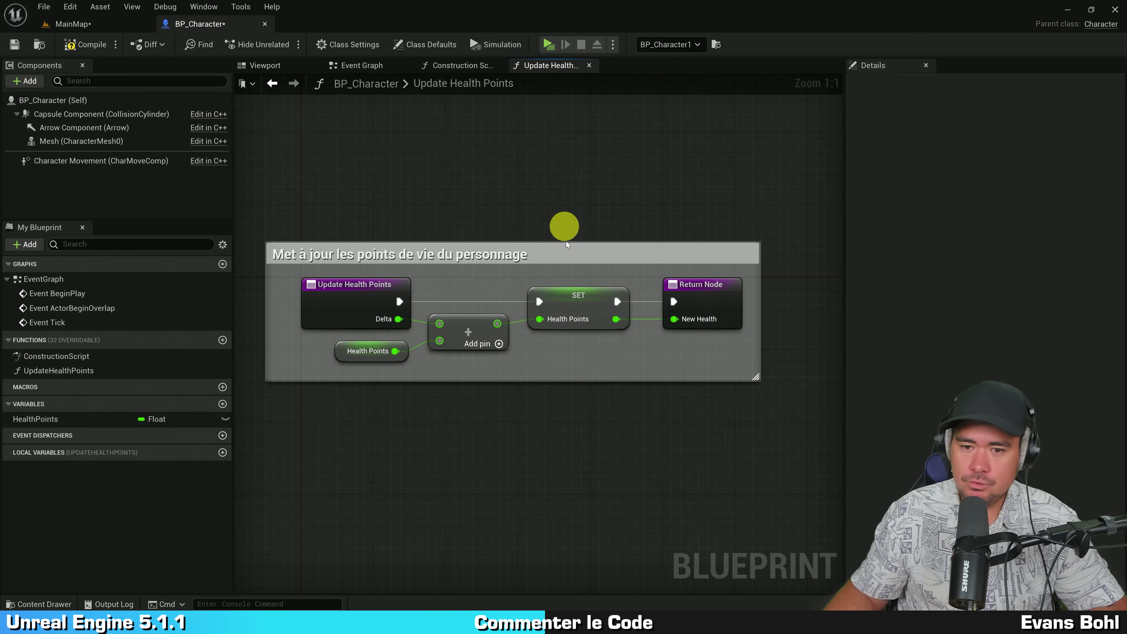
drag(571, 243, 572, 221)
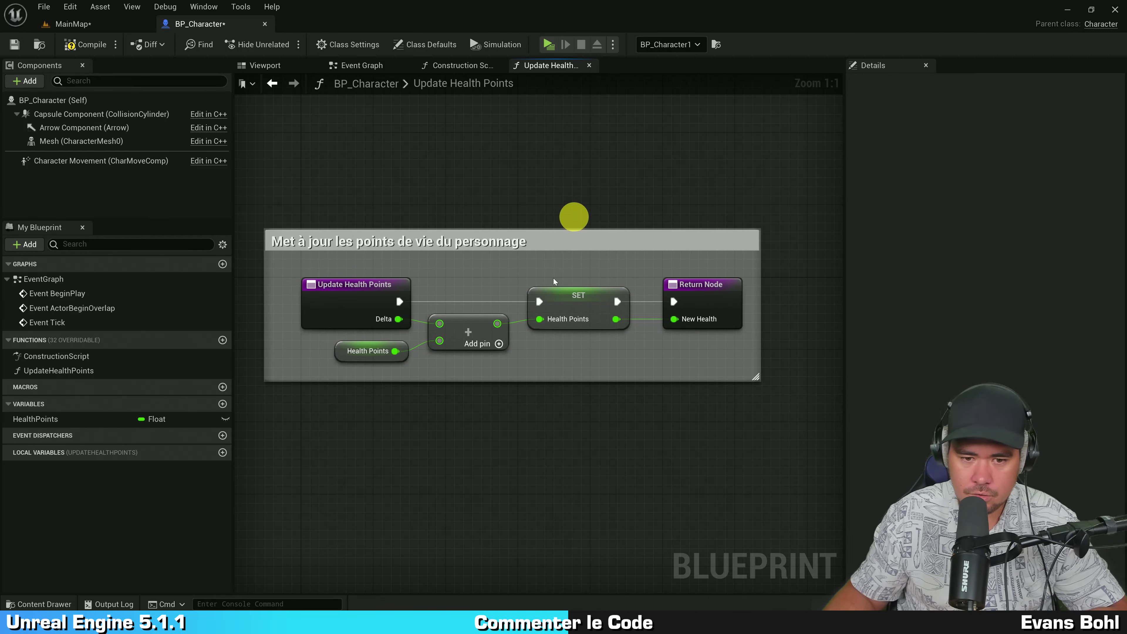
click(331, 241)
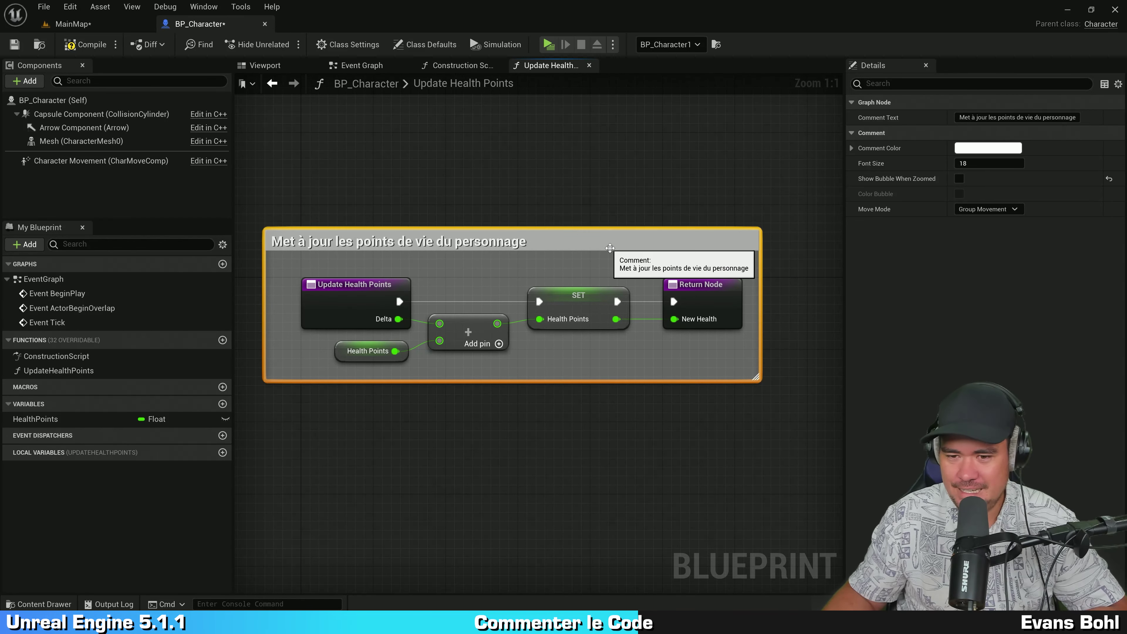
Change the comment box colour to black and recentre the commented function in view
click(978, 148)
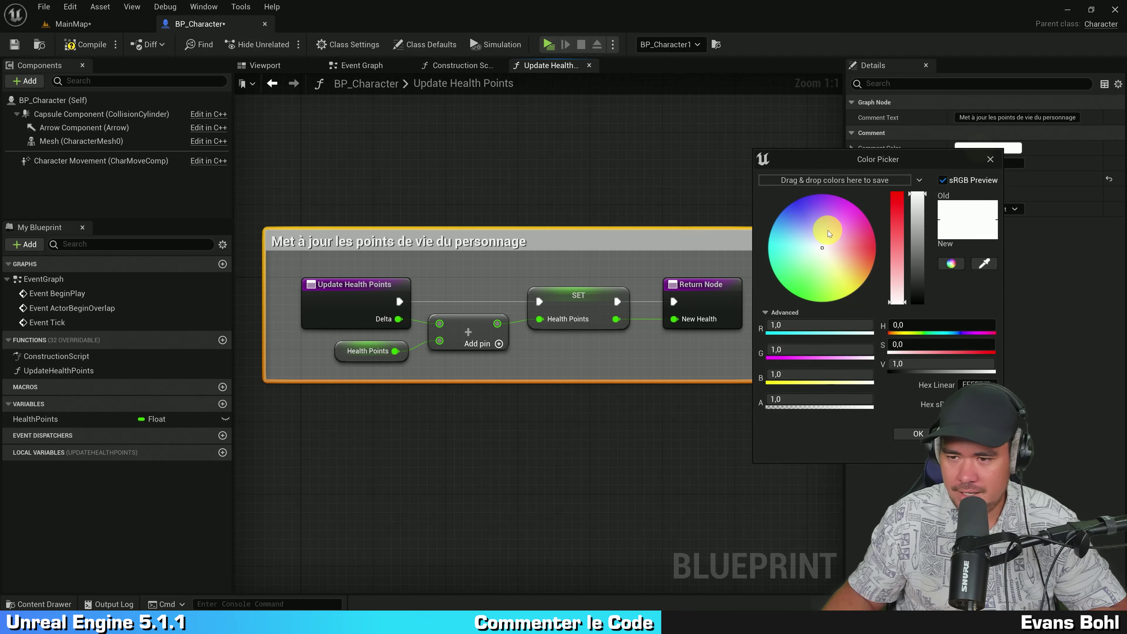
mouse_move(828, 230)
mouse_down()
mouse_move(806, 231)
mouse_move(795, 213)
mouse_up()
drag(918, 235, 915, 302)
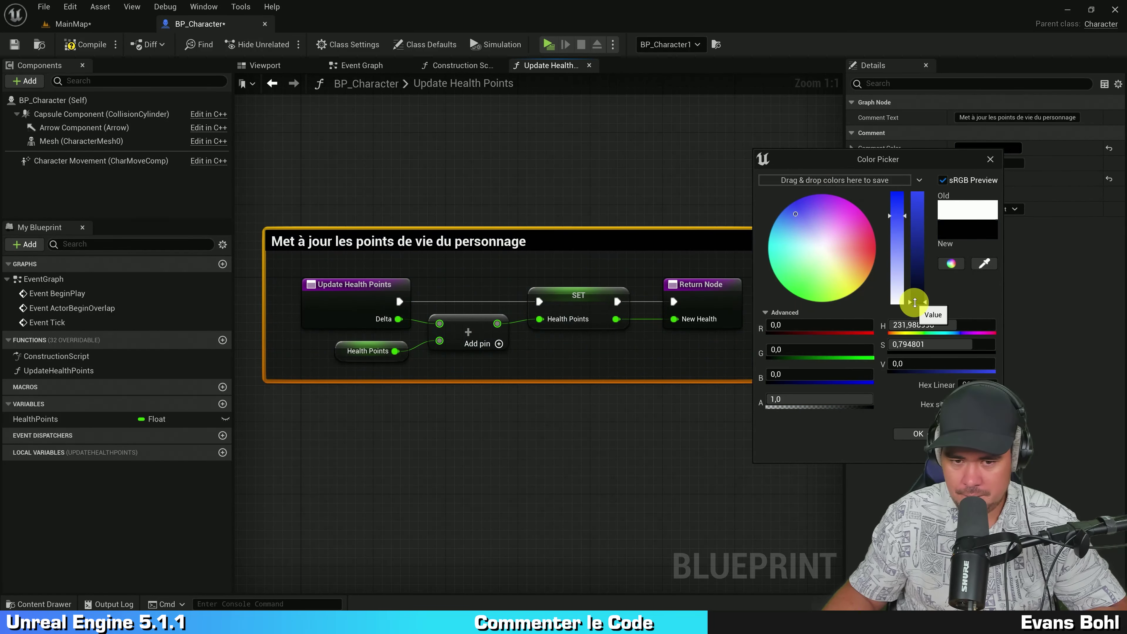
click(918, 434)
click(658, 454)
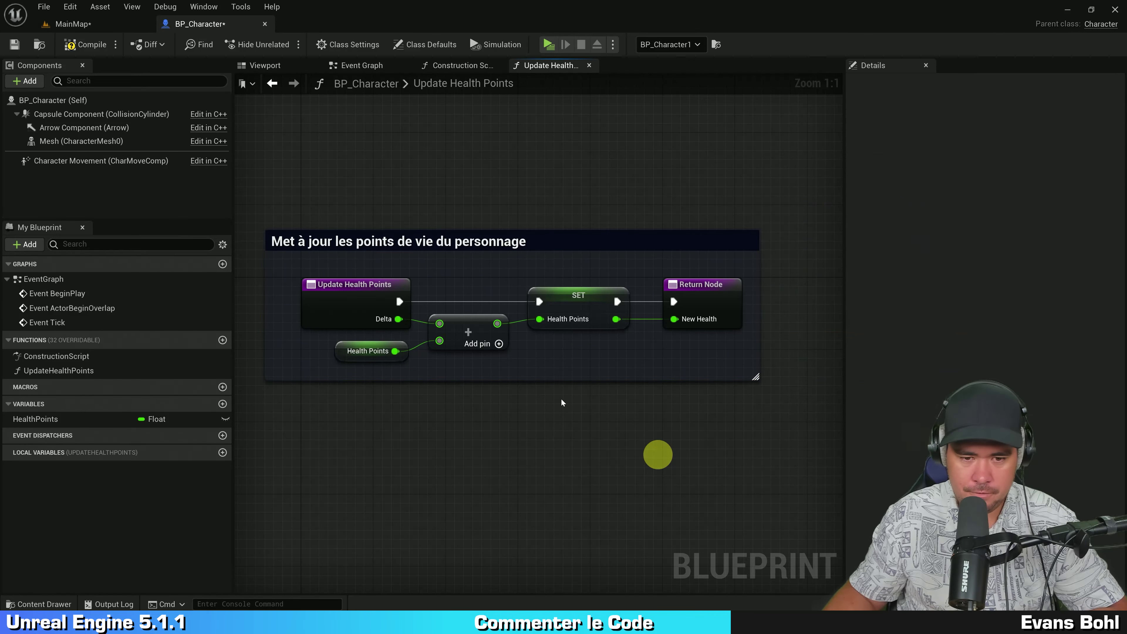
right_drag(527, 413, 386, 412)
click(278, 385)
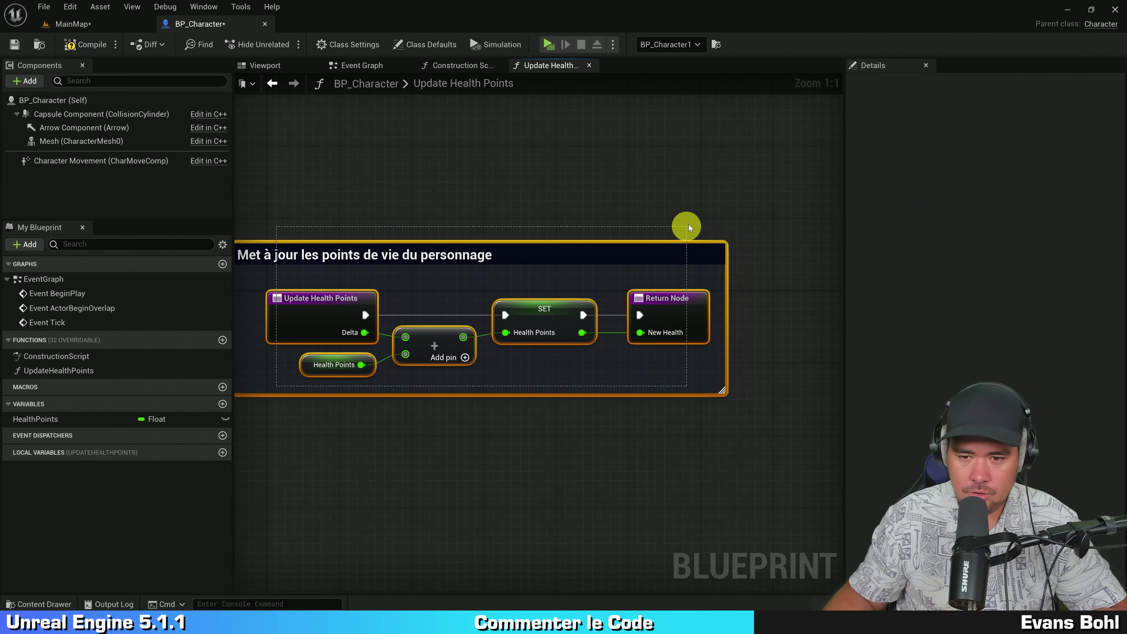
click(687, 222)
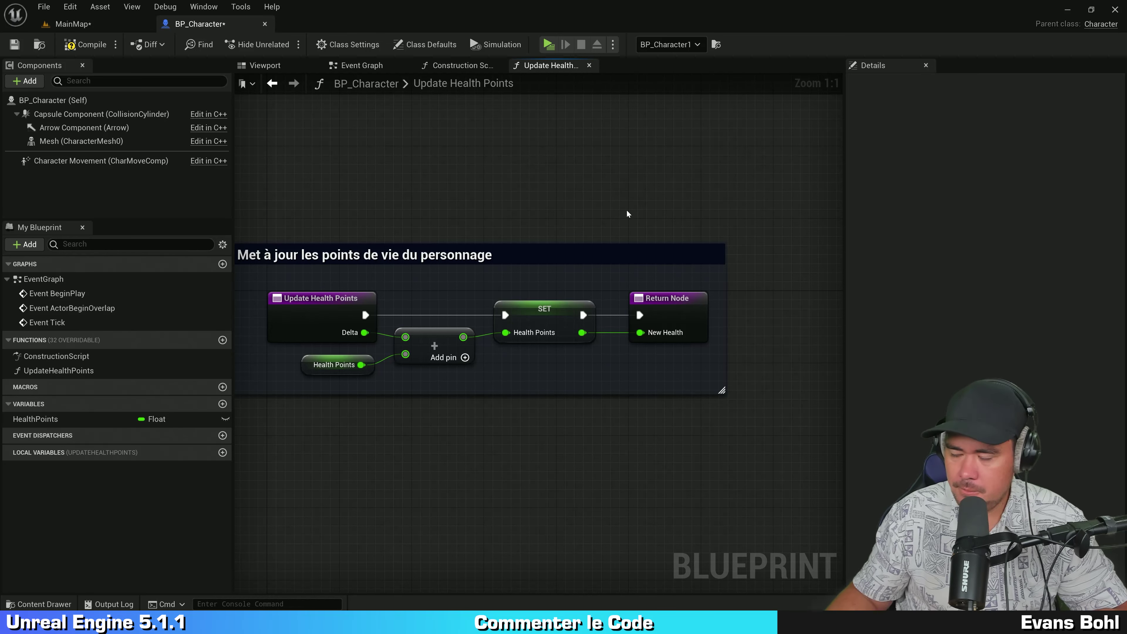
mouse_move(532, 368)
right_down()
mouse_move(545, 347)
mouse_move(607, 340)
mouse_move(574, 347)
right_up()
scroll(543, 346, up, 1)
scroll(608, 337, down, 2)
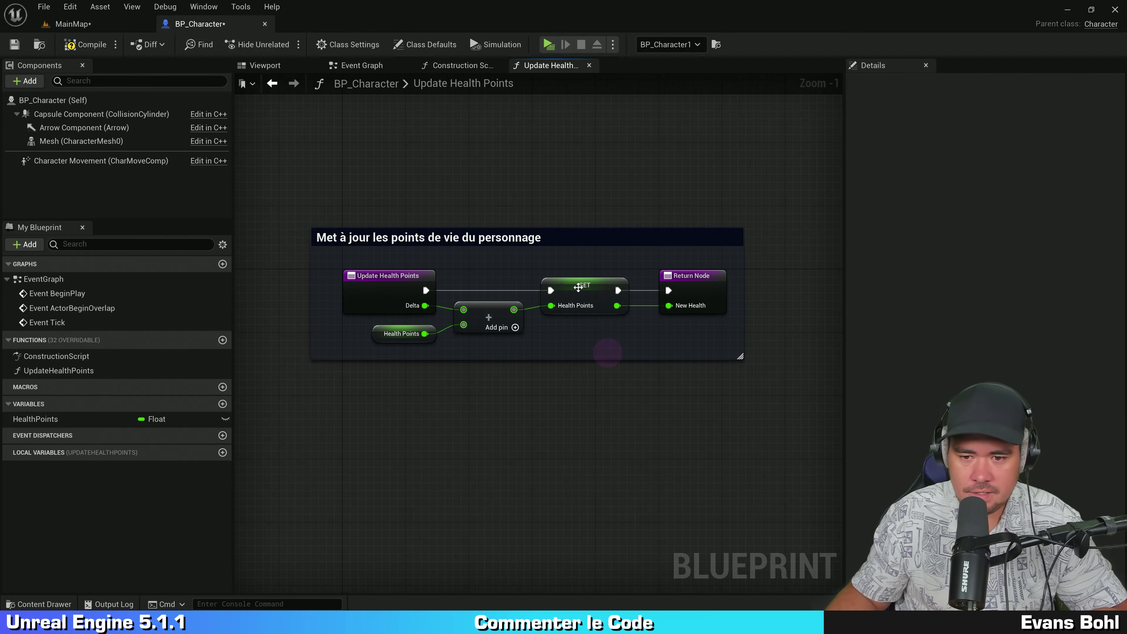
Remove the extra comment box accidentally wrapped around the SET Health Points node
click(585, 306)
key(c)
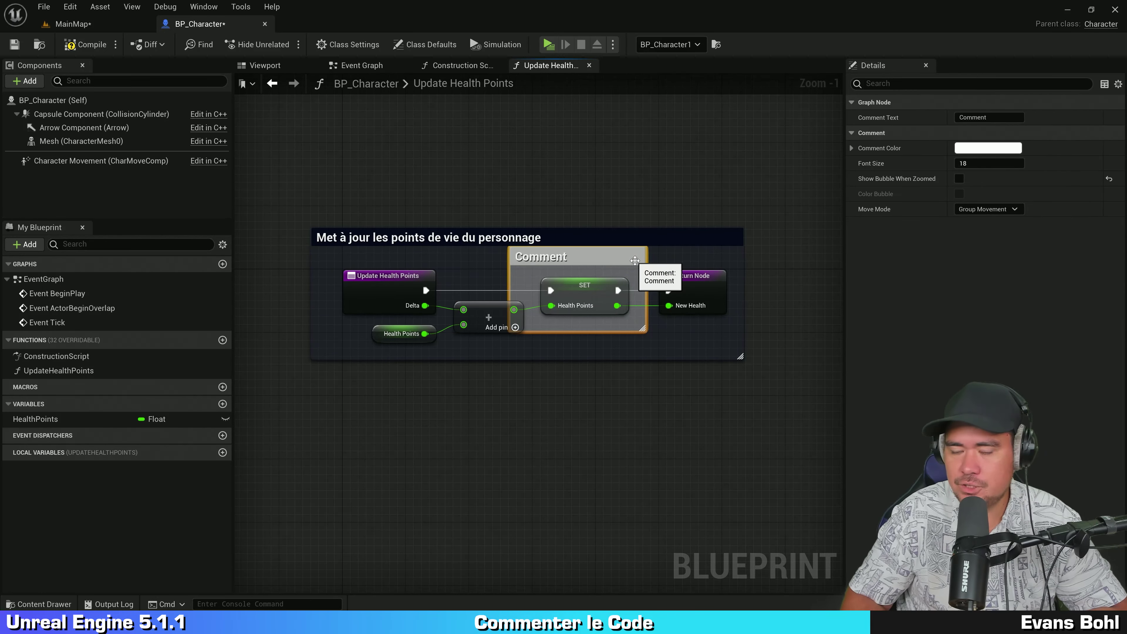
key(Delete)
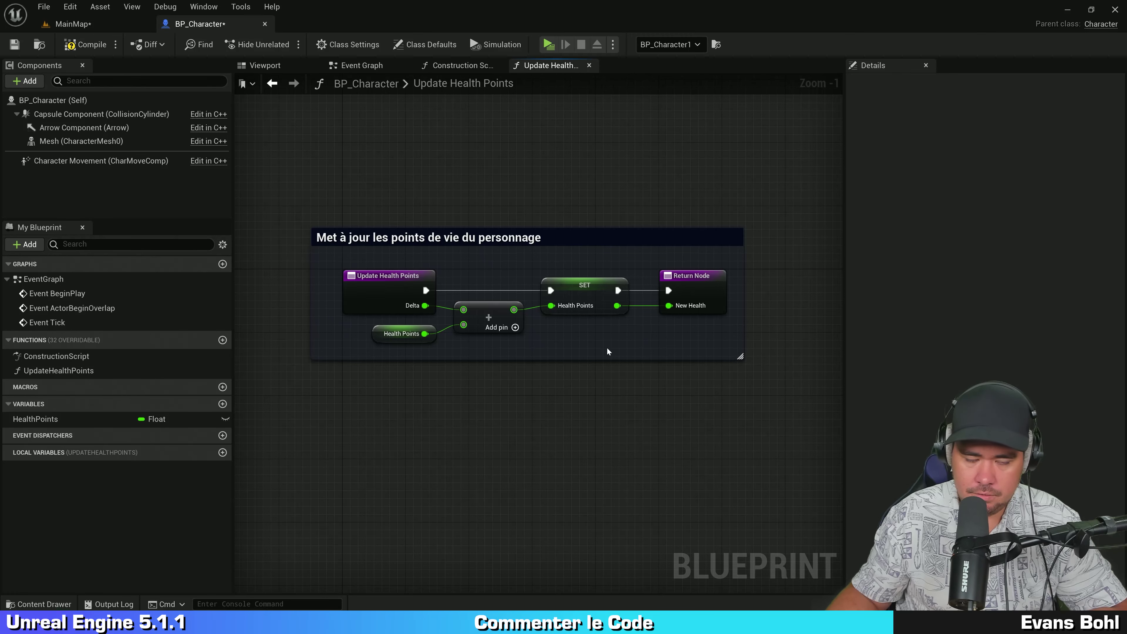
scroll(616, 349, up, 1)
right_drag(574, 357, 576, 337)
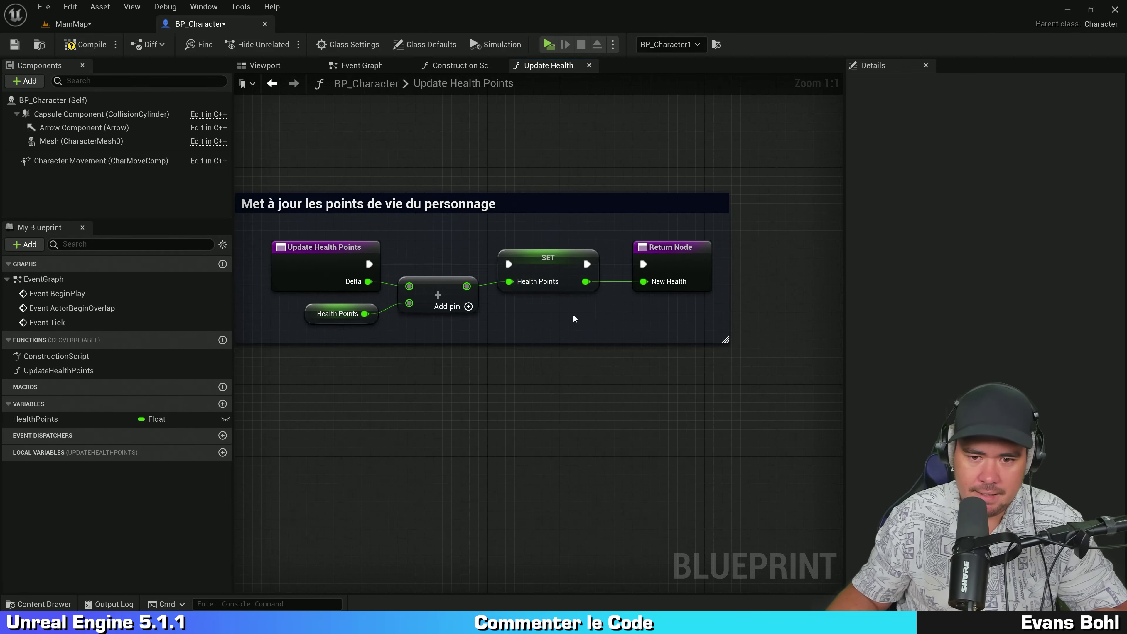
scroll(573, 314, up, 4)
Add a 'Modifie la valeur' comment bubble to the SET Health Points node
click(530, 242)
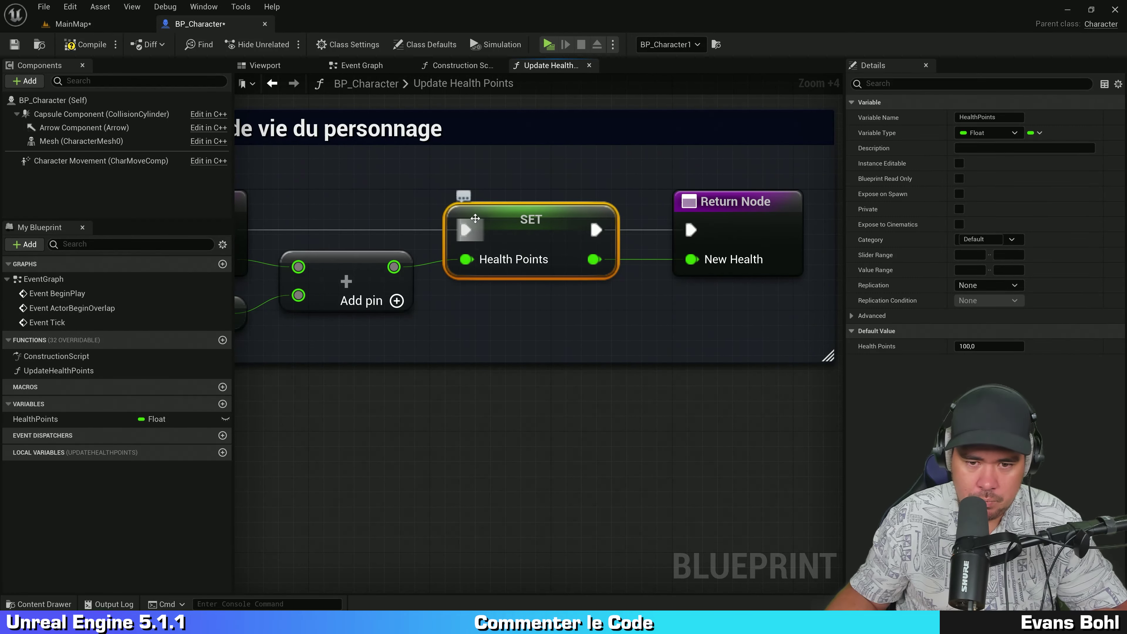
click(463, 196)
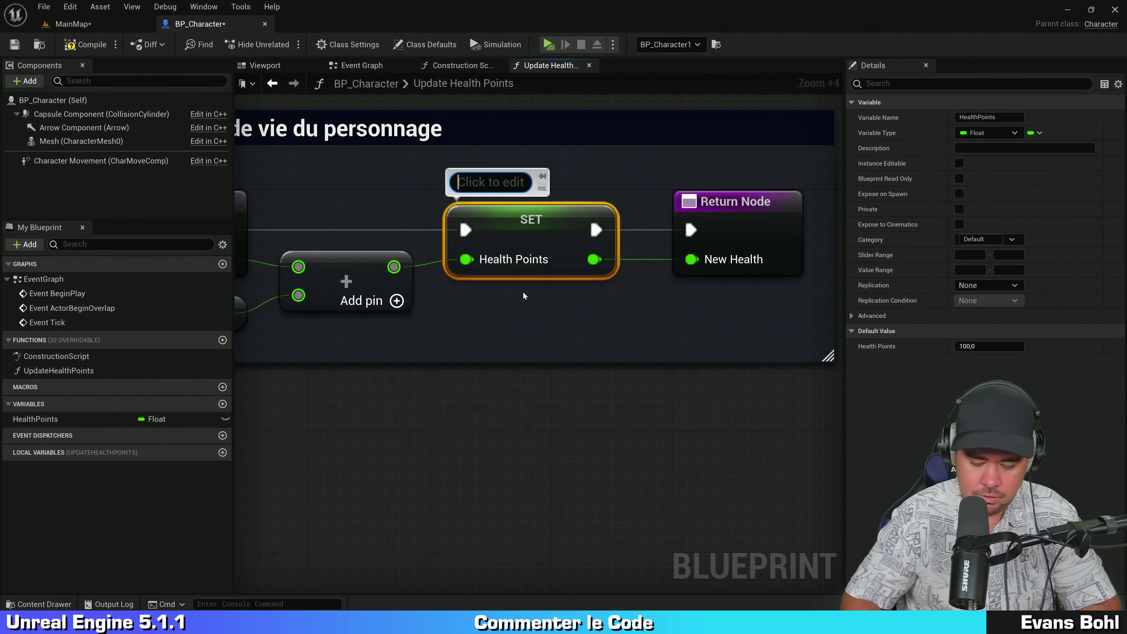
text(Modifie la vale)
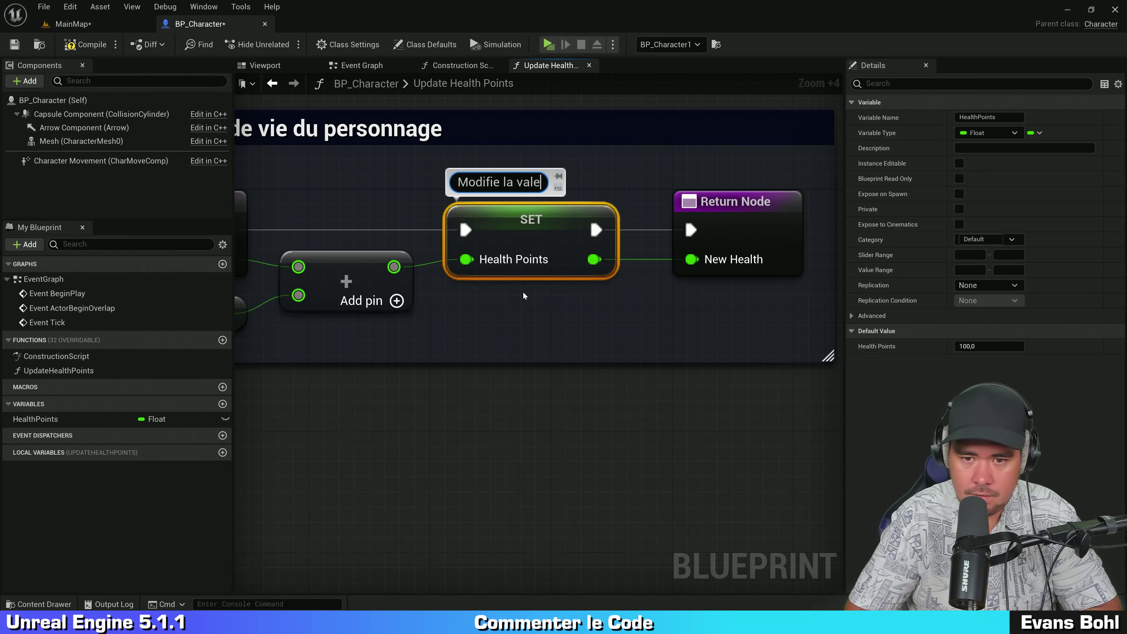
text(ur)
key(Return)
click(502, 269)
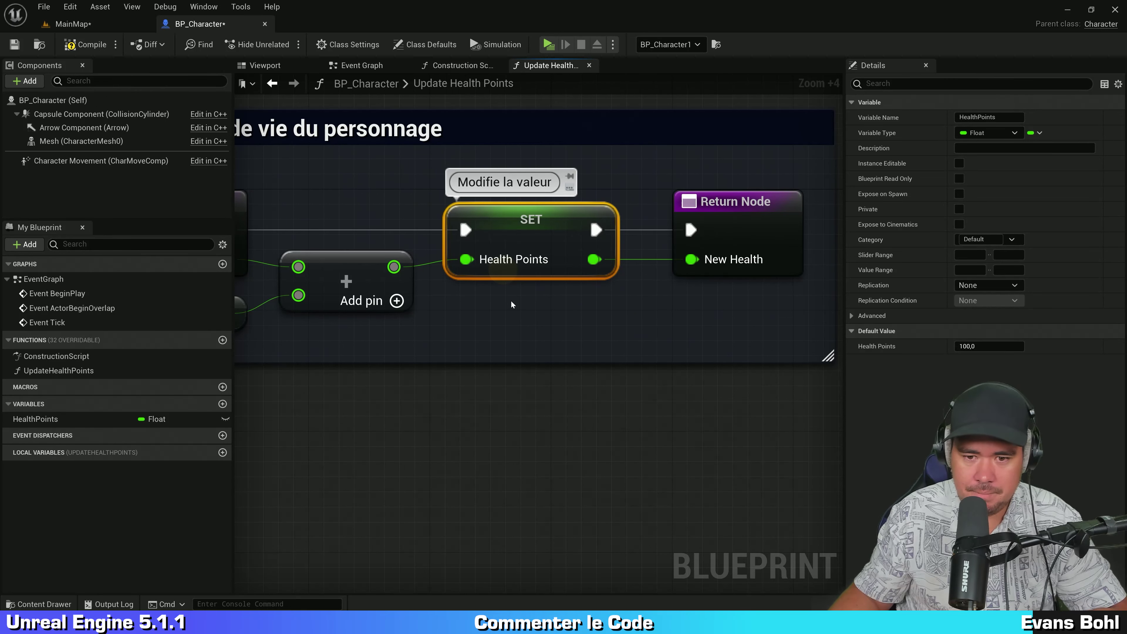
scroll(512, 302, down, 6)
scroll(512, 301, up, 2)
click(515, 256)
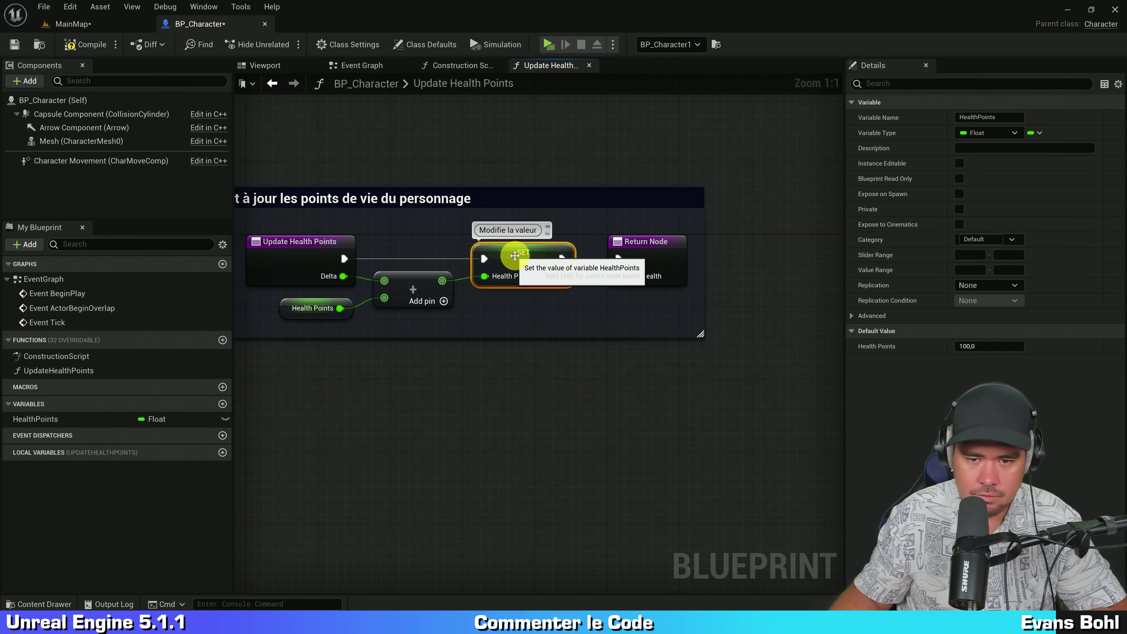
click(525, 163)
right_drag(525, 163, 607, 204)
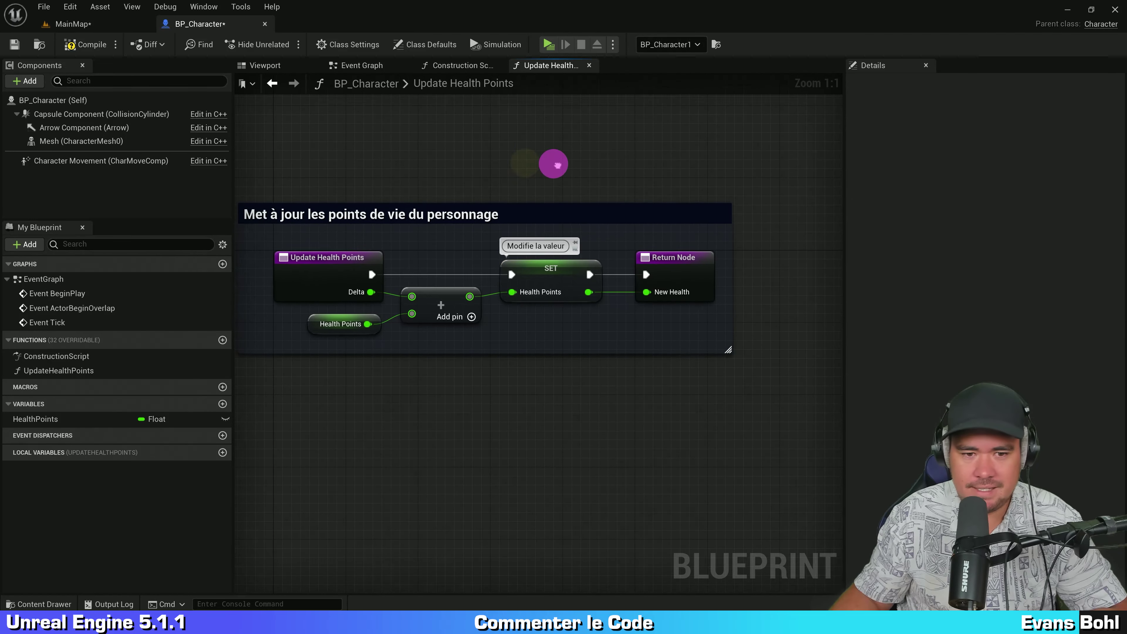
Compile and save the BP_Character blueprint
click(85, 44)
click(14, 45)
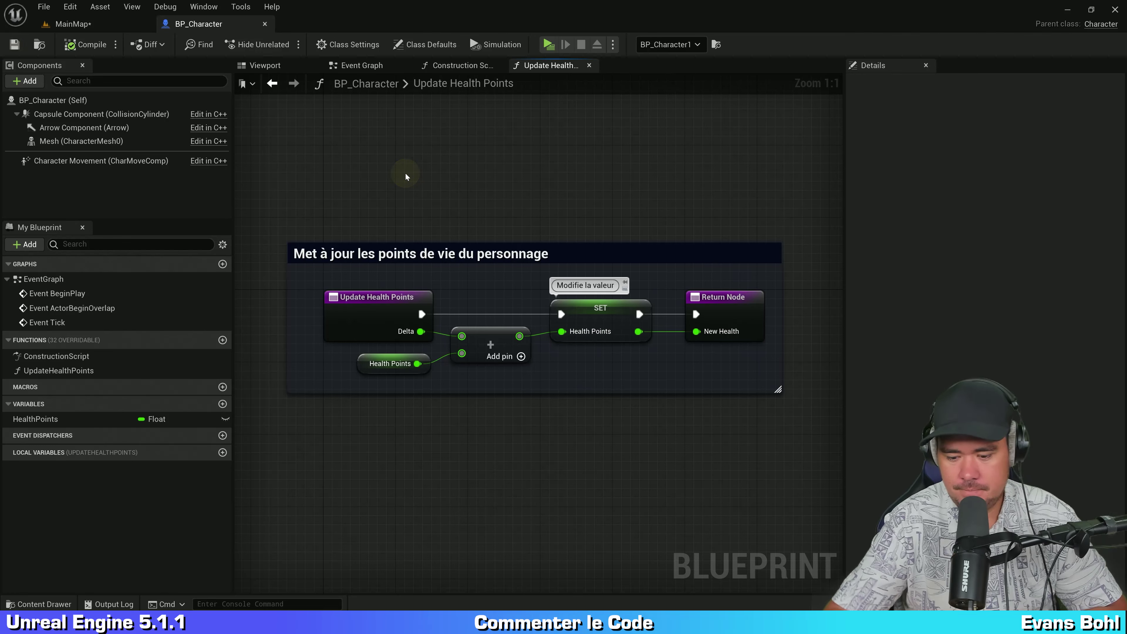
right_drag(763, 181, 747, 127)
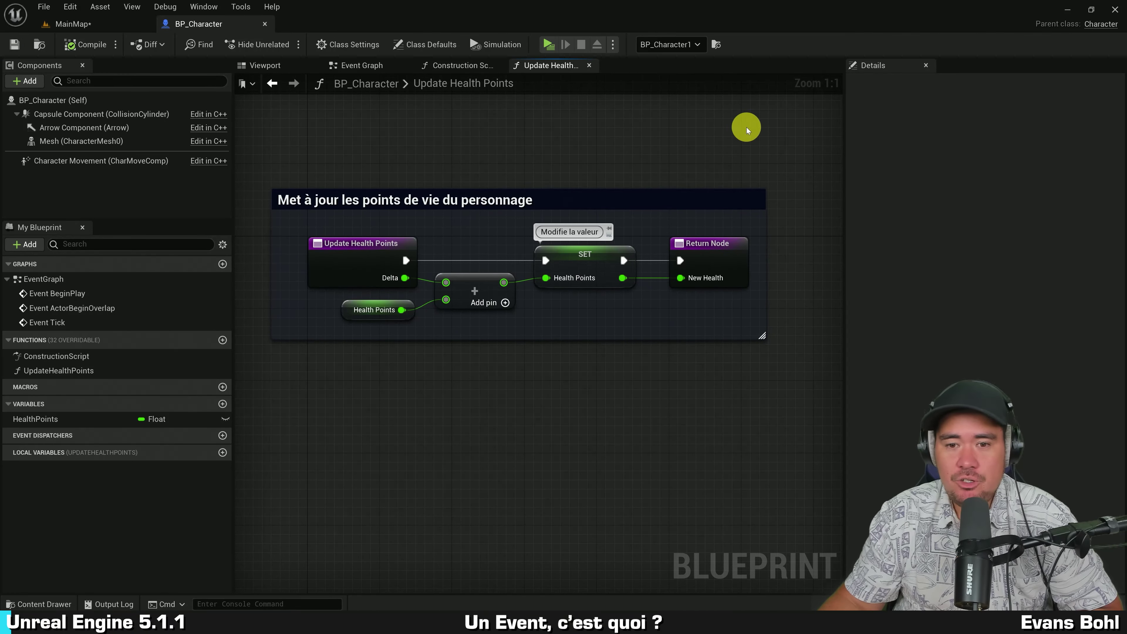
Review the commented function graph and show UpdateHealthPoints' inputs and outputs in Details
drag(747, 127, 359, 395)
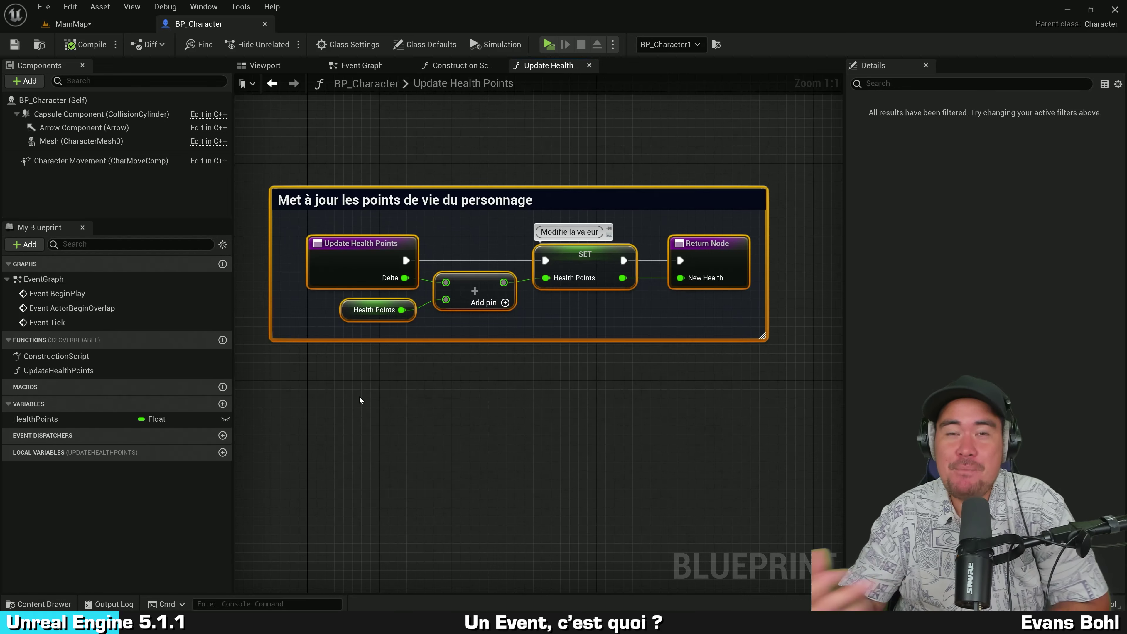
click(359, 396)
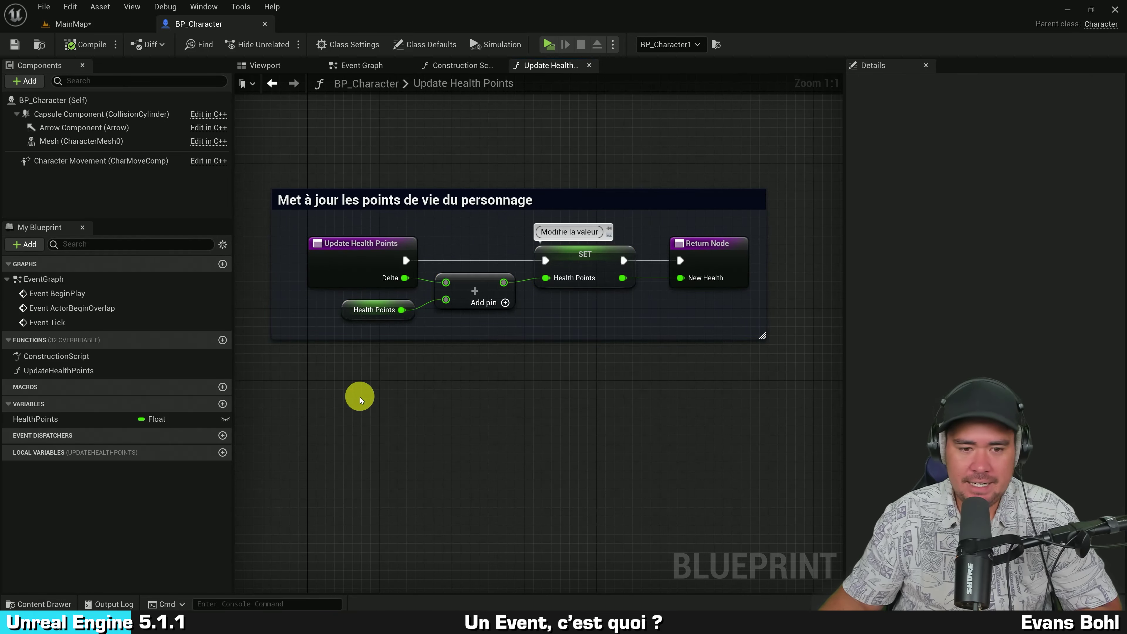
right_drag(503, 365, 502, 410)
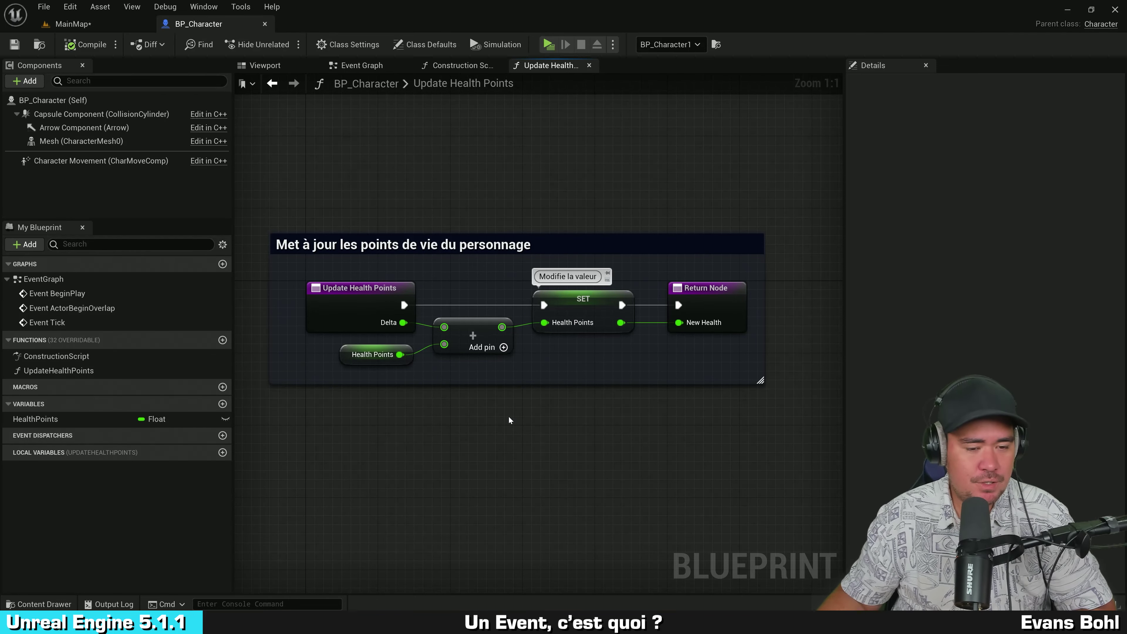
right_drag(515, 412, 511, 388)
click(117, 371)
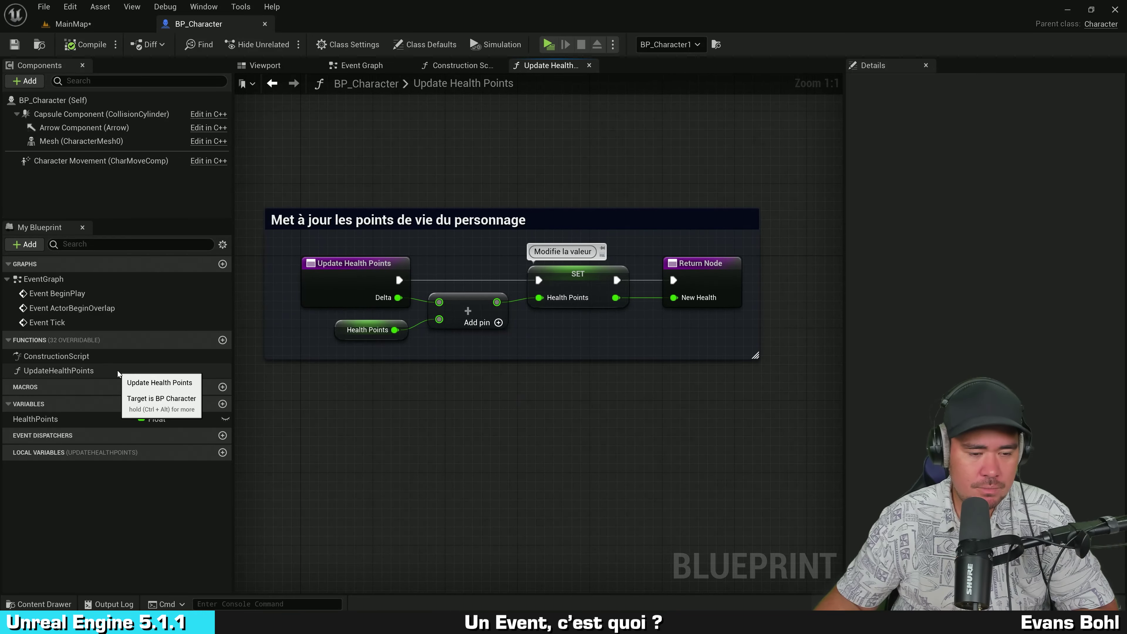
click(349, 394)
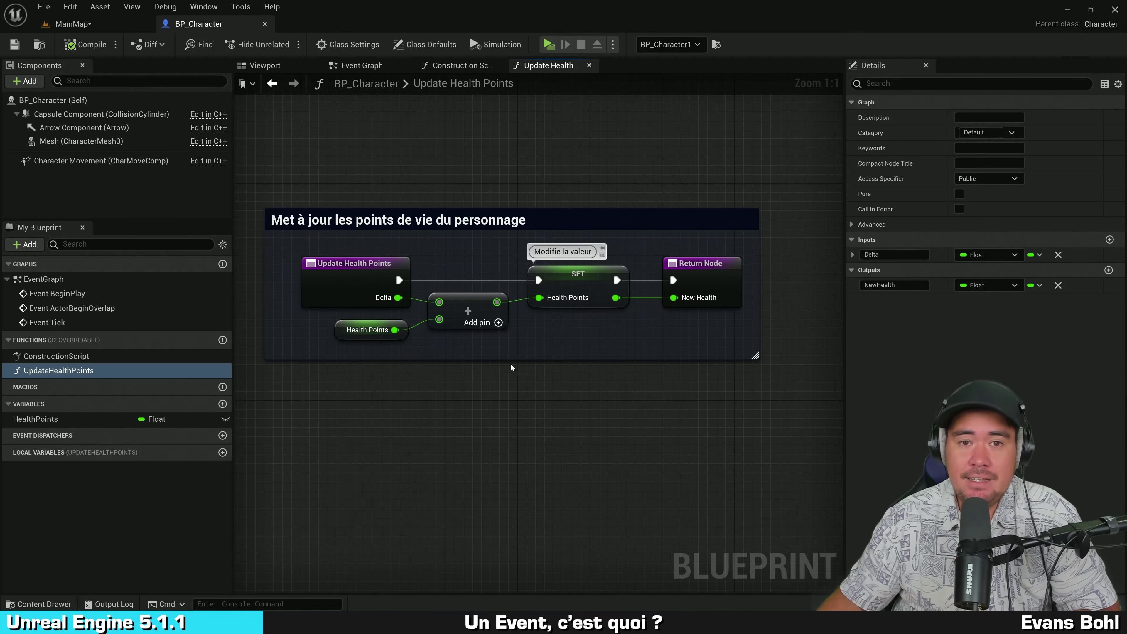
In the Event Graph, move Event BeginPlay down beside the other events and frame empty canvas
click(370, 71)
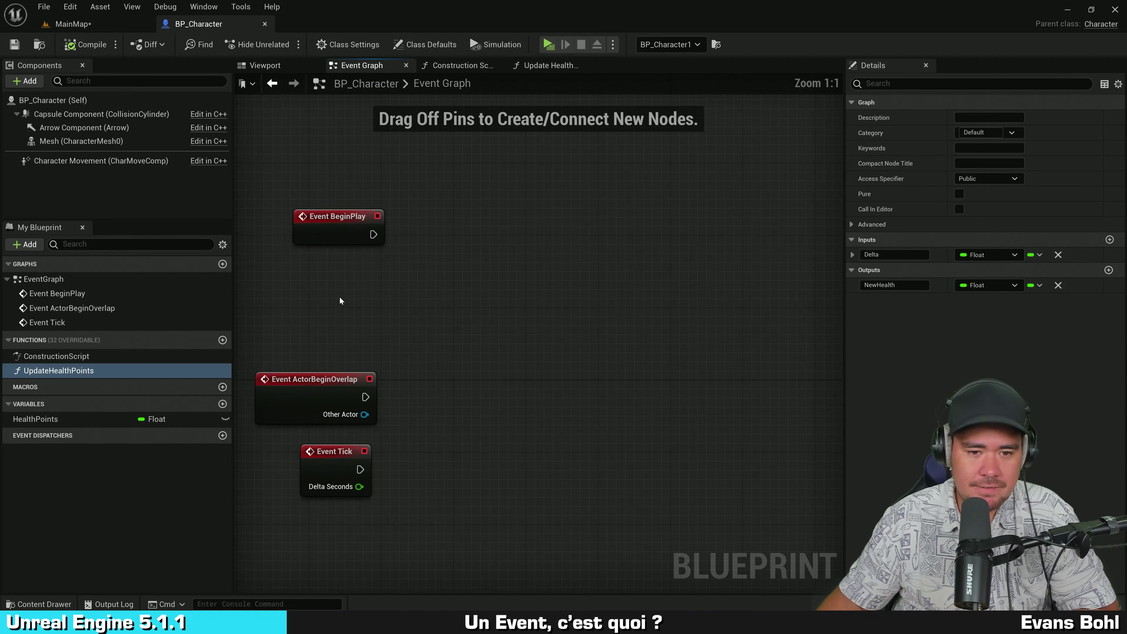
drag(395, 200, 397, 302)
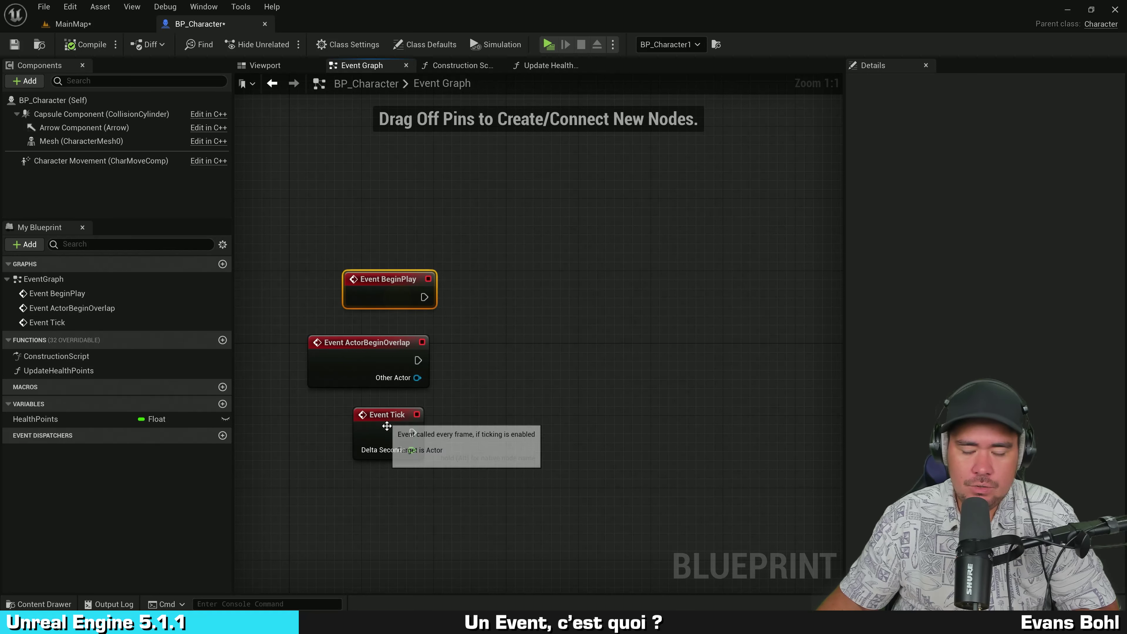
mouse_move(542, 406)
right_down()
mouse_move(564, 329)
mouse_move(565, 341)
right_up()
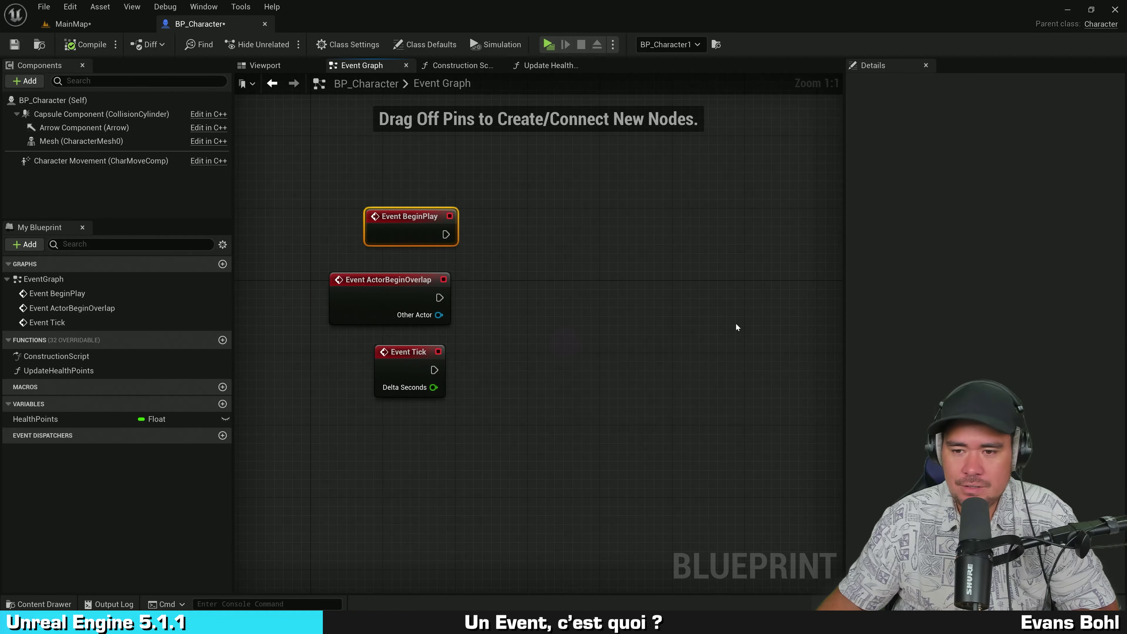
right_drag(735, 324, 377, 314)
scroll(393, 306, down, 6)
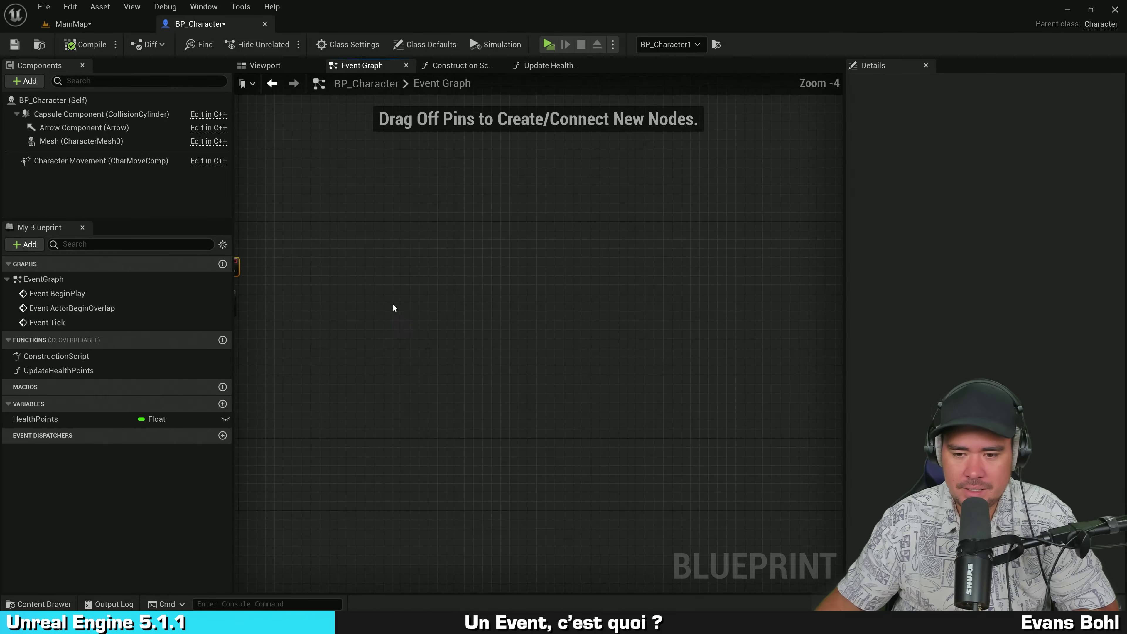
mouse_move(620, 320)
right_down()
mouse_move(571, 304)
mouse_move(624, 309)
right_up()
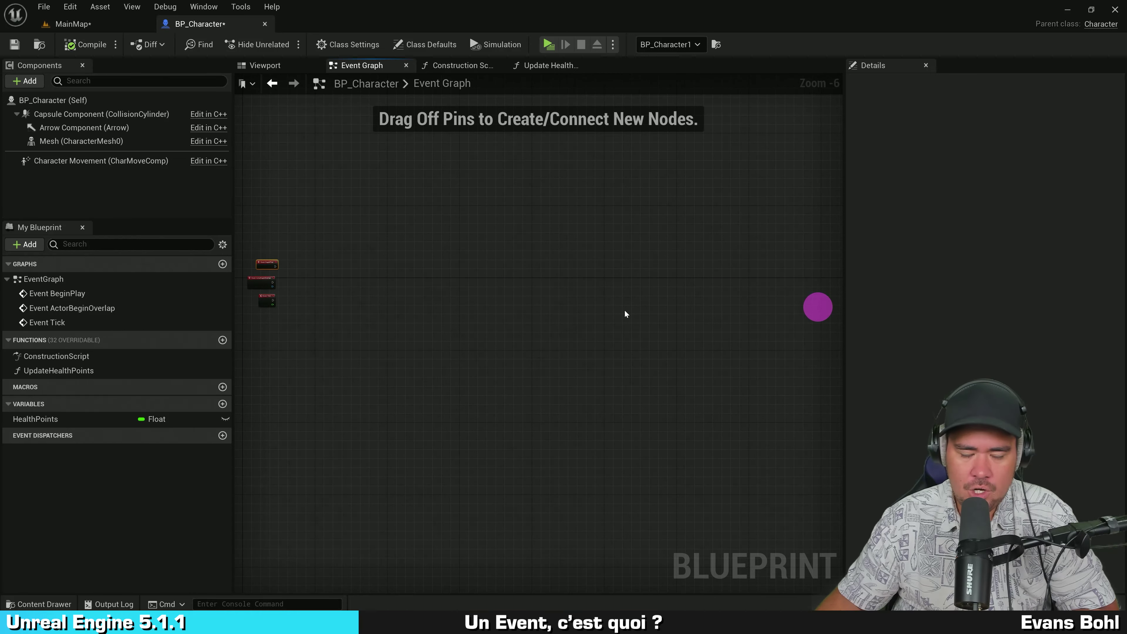
scroll(358, 260, up, 3)
scroll(363, 262, up, 4)
right_drag(366, 267, 505, 297)
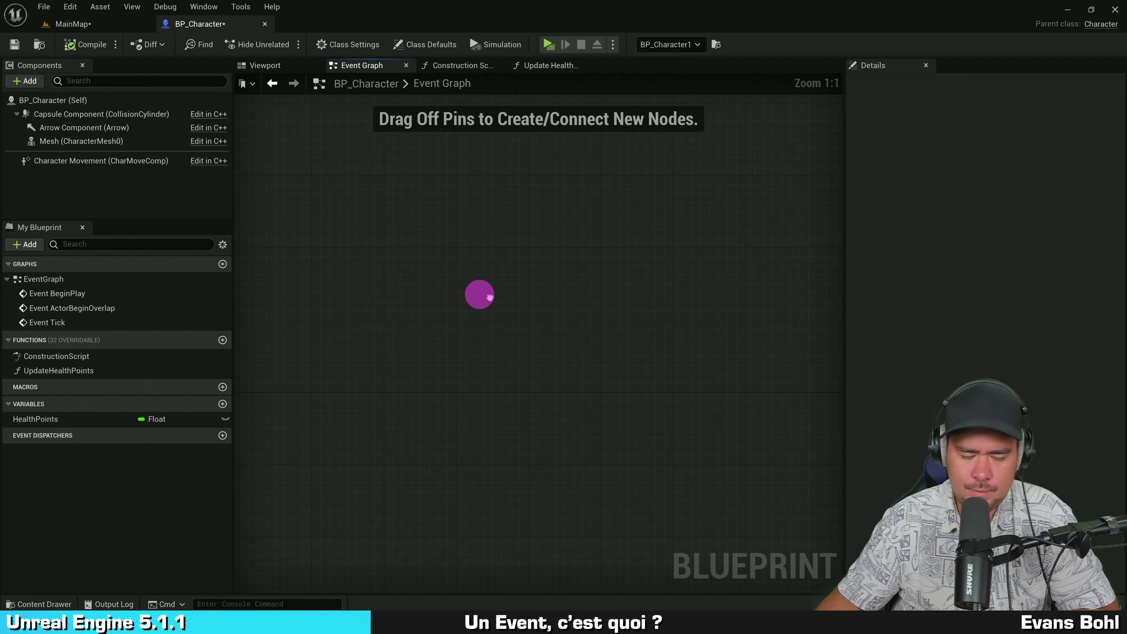
Add a Custom Event named UpdateIsDead to the Event Graph and position it
right_click(331, 237)
text(cus)
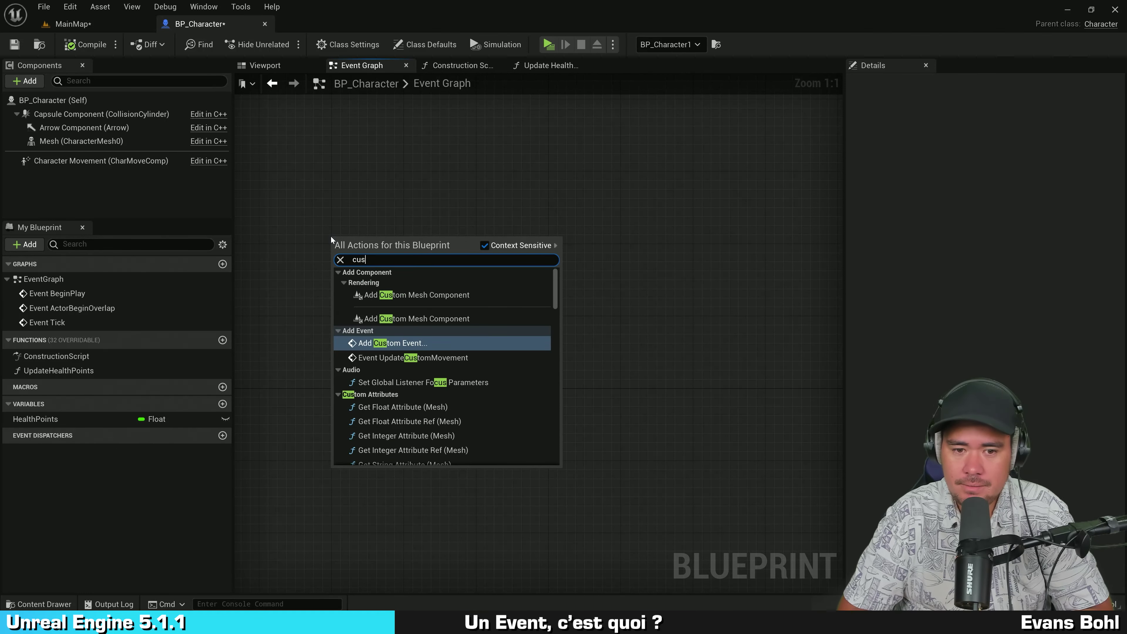
text(tom ev)
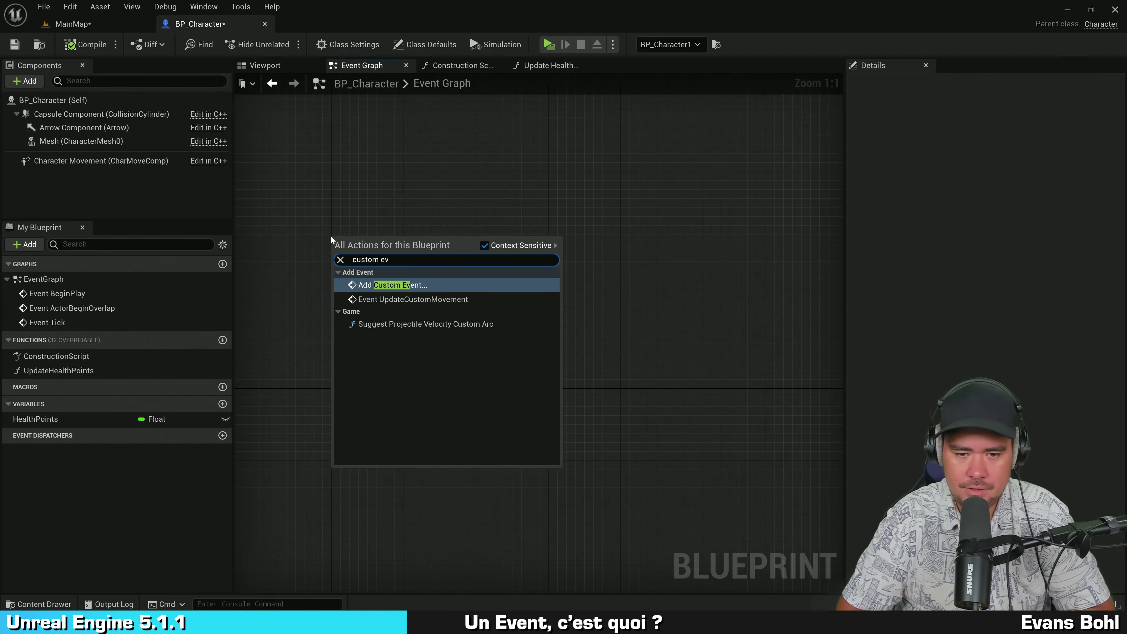
text(ent)
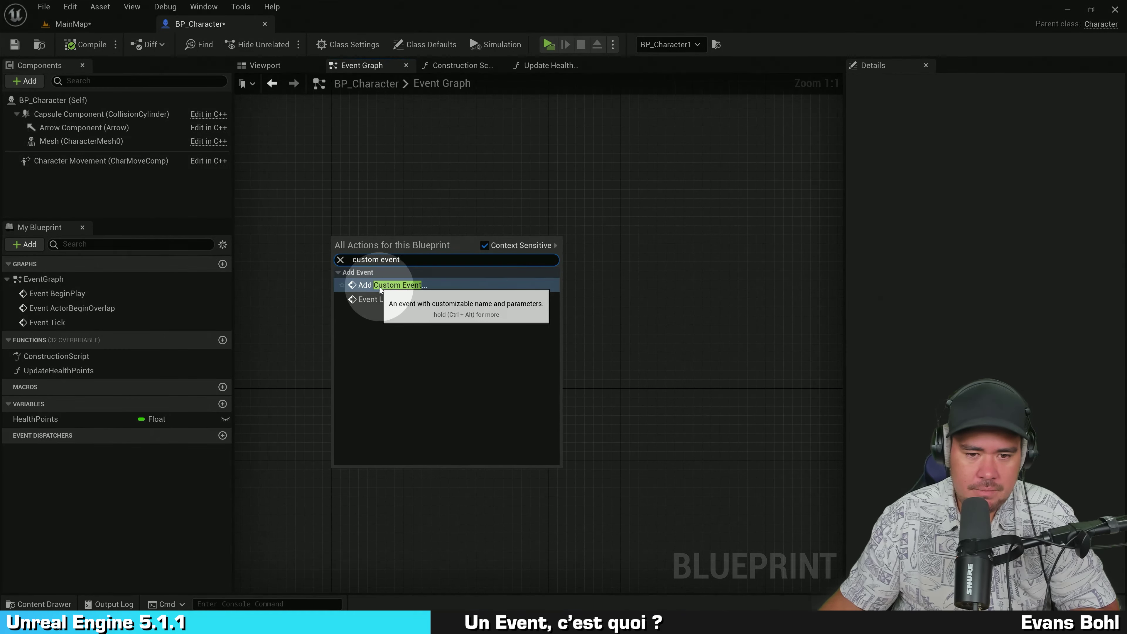
click(427, 286)
click(429, 287)
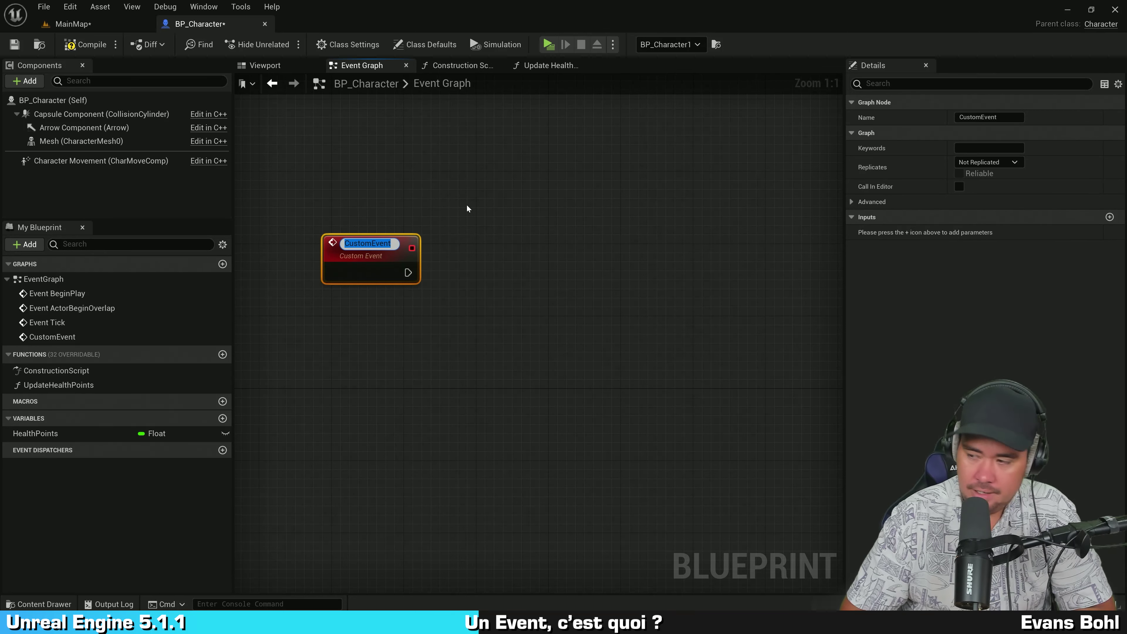
text(Update)
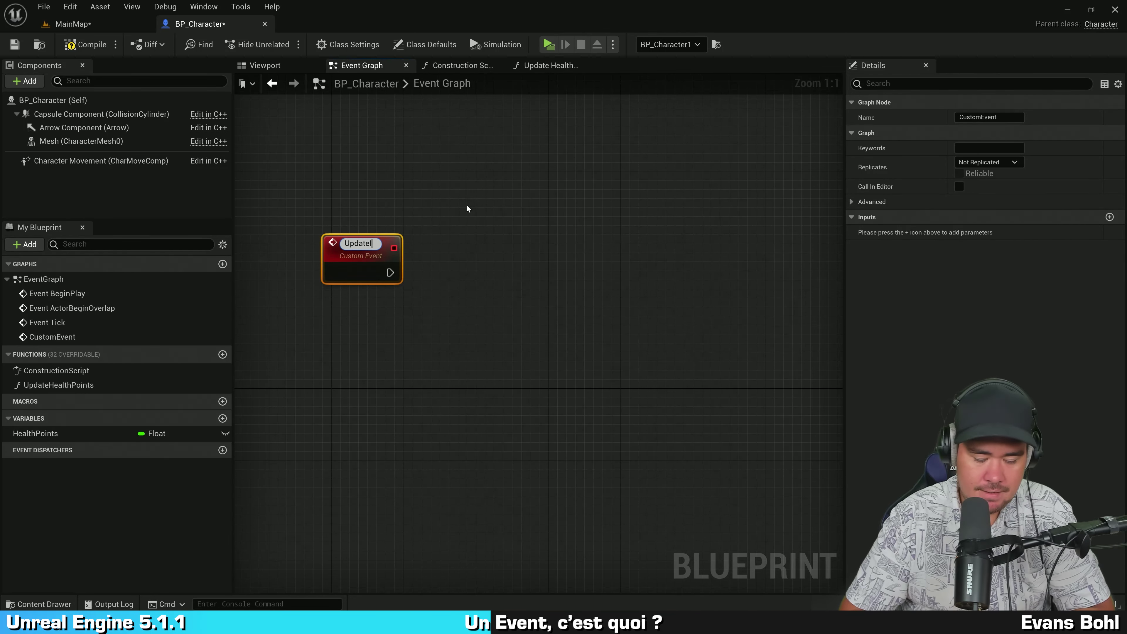
text(IsDead)
key(Return)
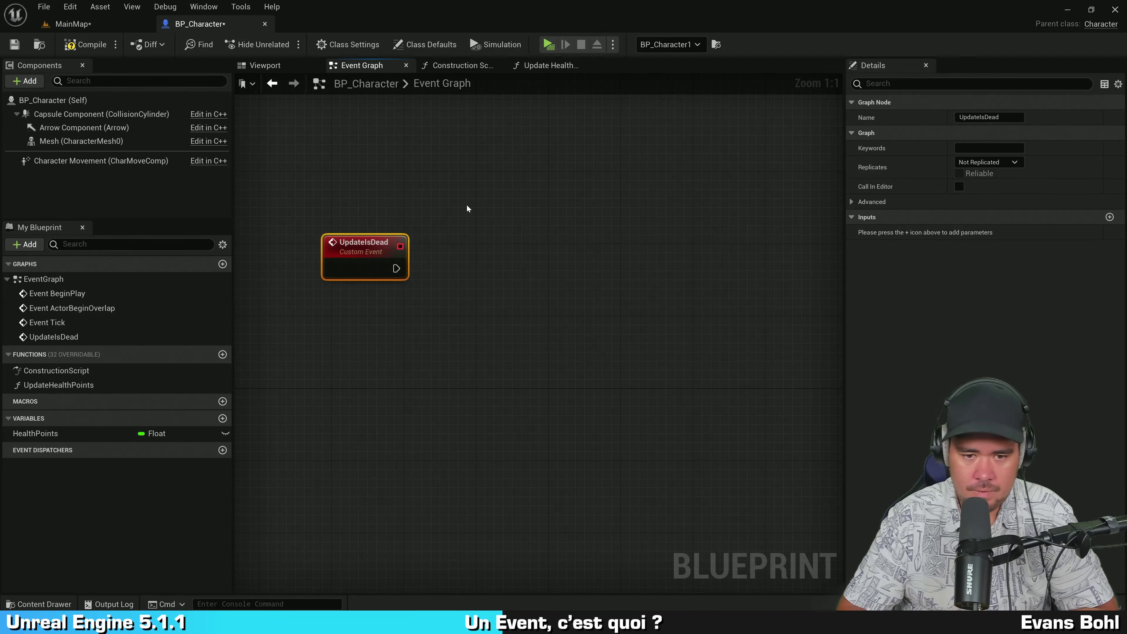
click(486, 191)
right_drag(486, 192, 492, 232)
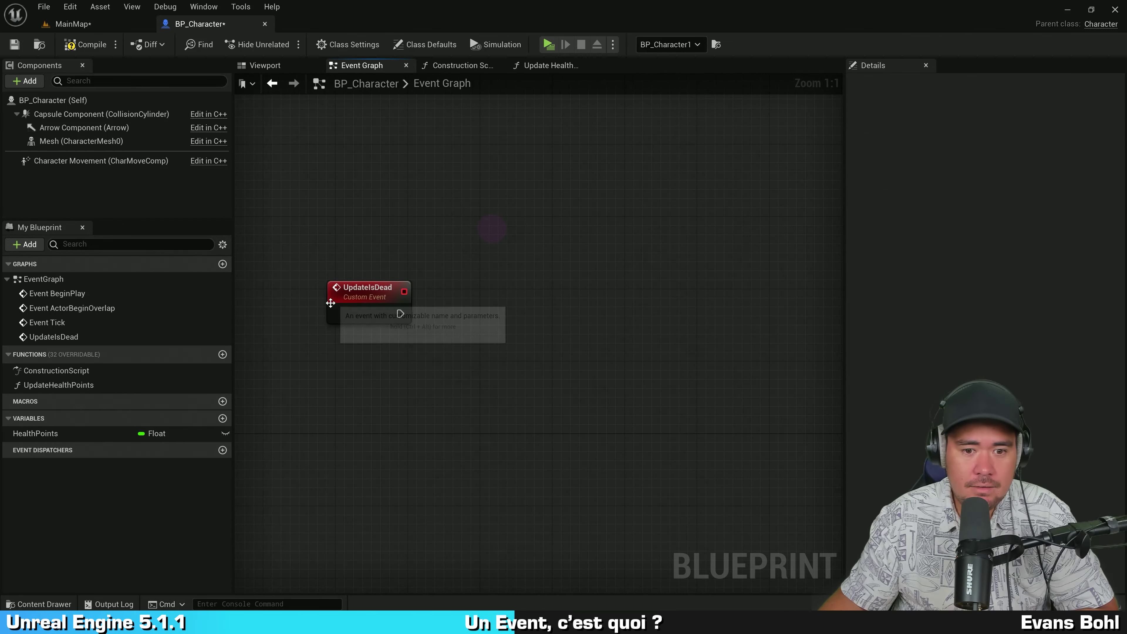
mouse_move(333, 309)
mouse_down()
mouse_move(368, 269)
mouse_move(342, 271)
mouse_up()
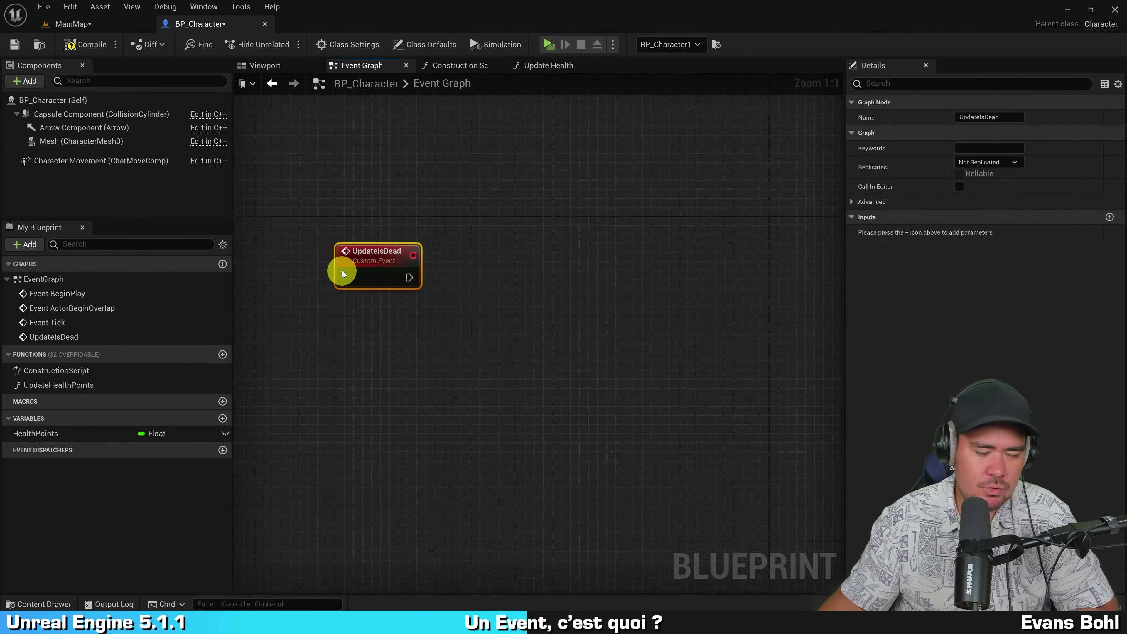
scroll(379, 302, up, 1)
scroll(417, 301, up, 2)
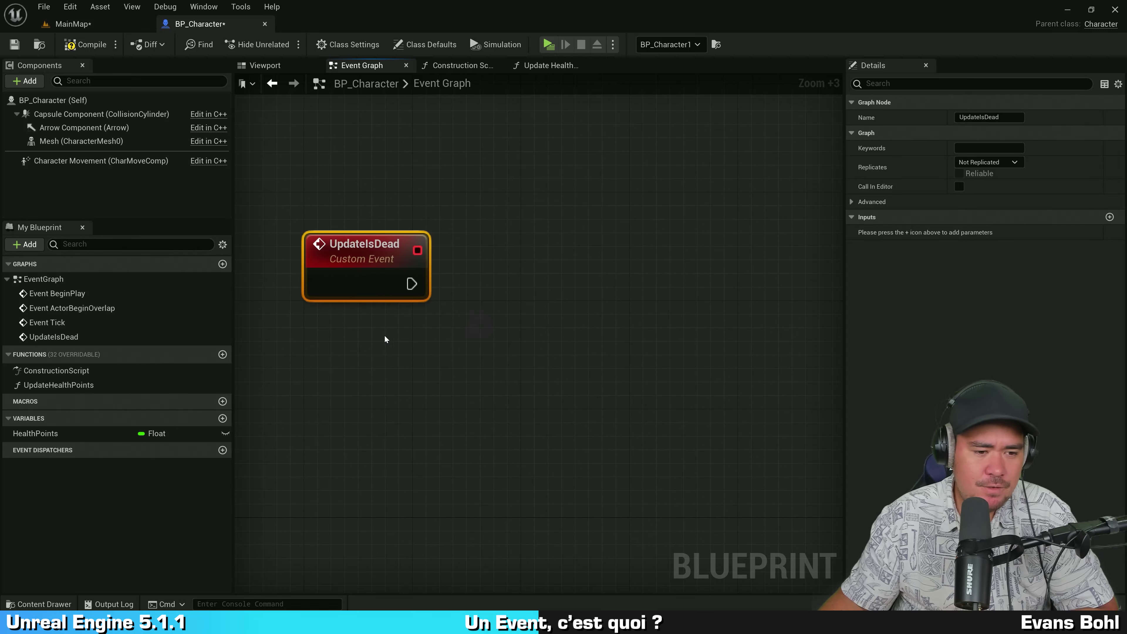
click(84, 385)
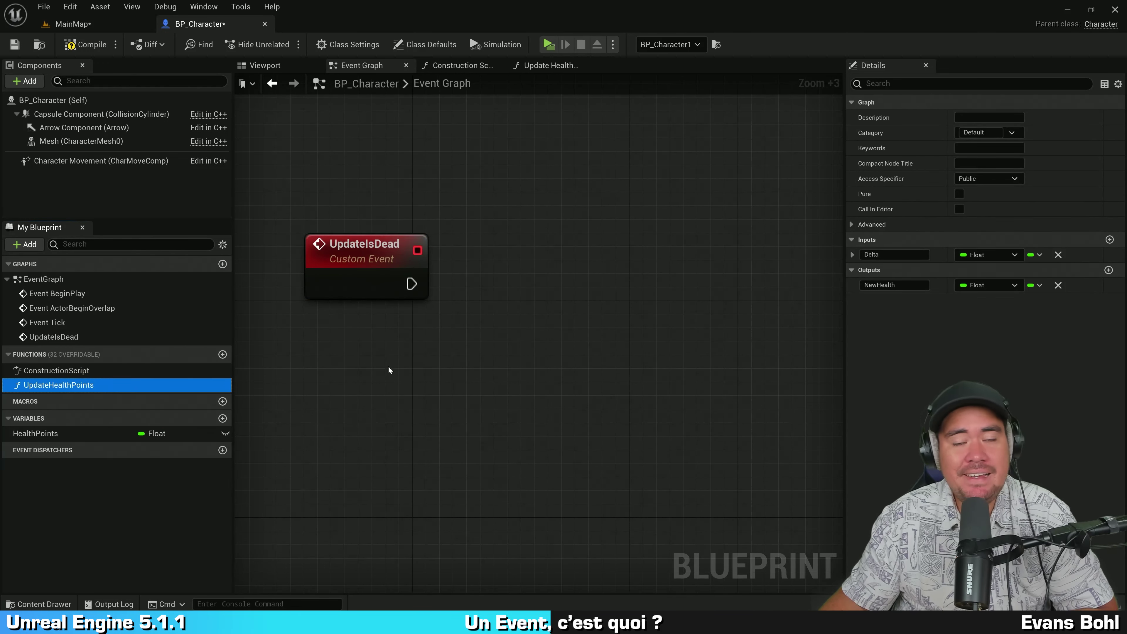
click(442, 336)
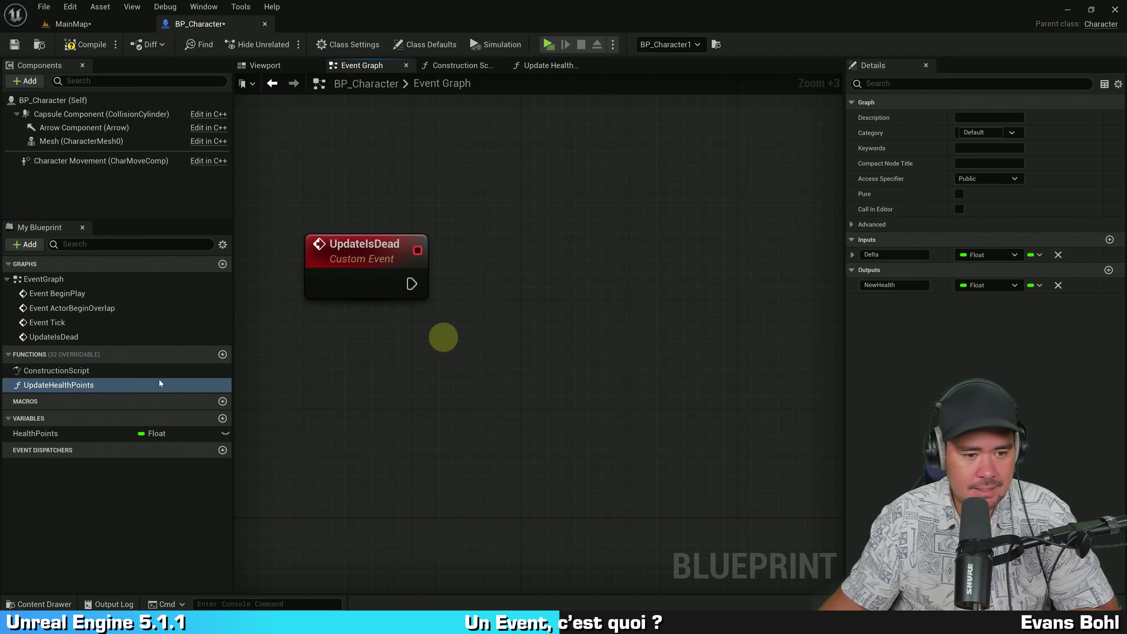
double_click(84, 386)
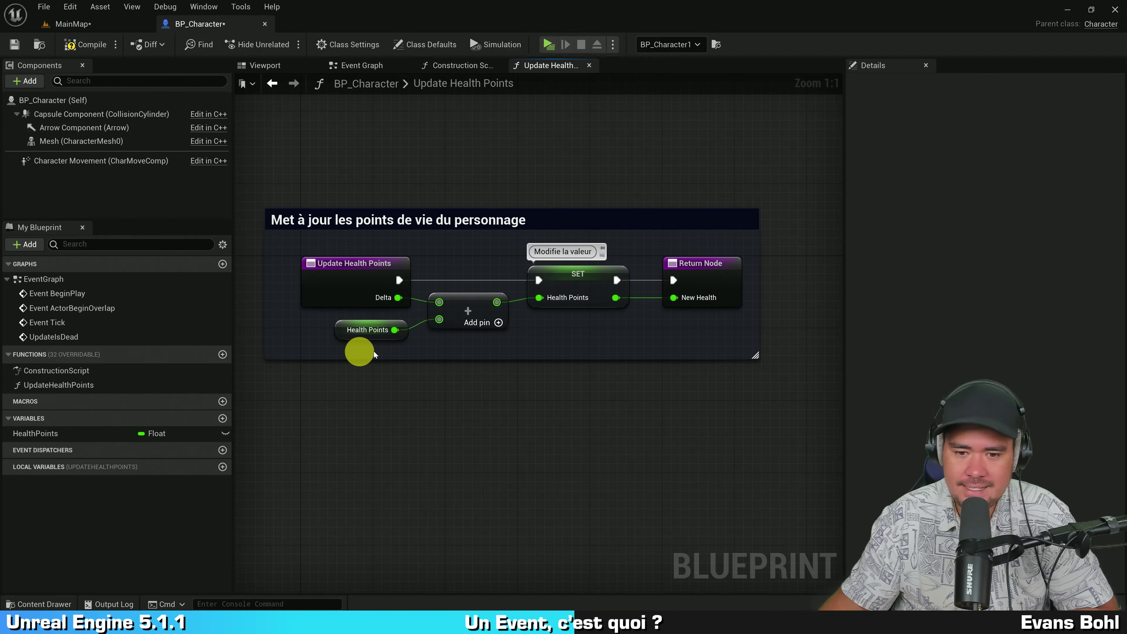
click(399, 350)
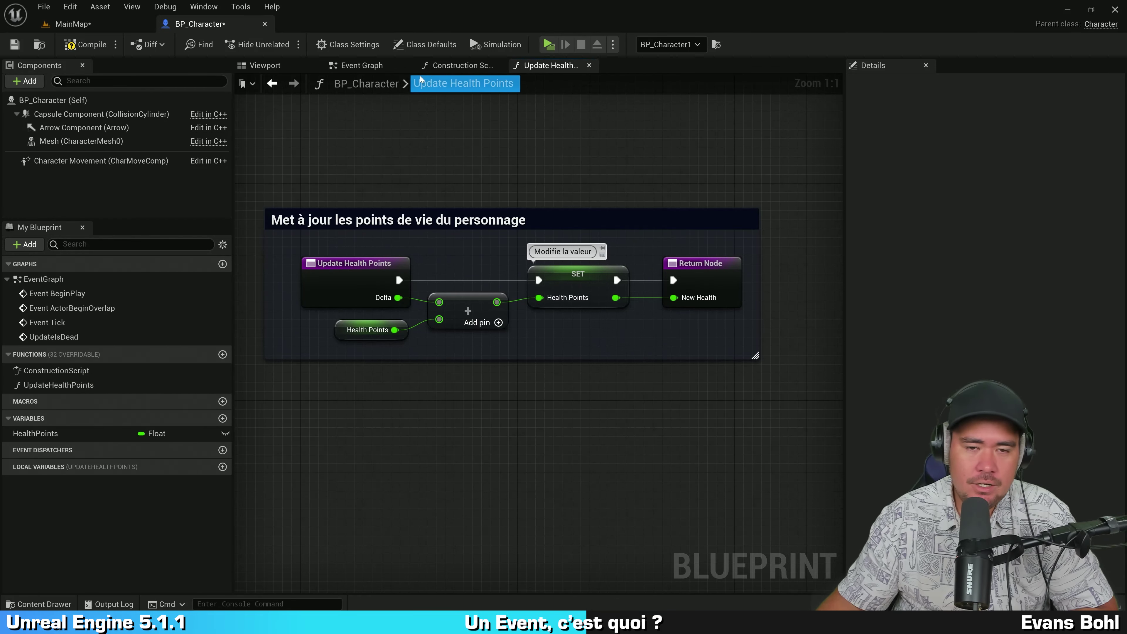
click(372, 68)
click(392, 251)
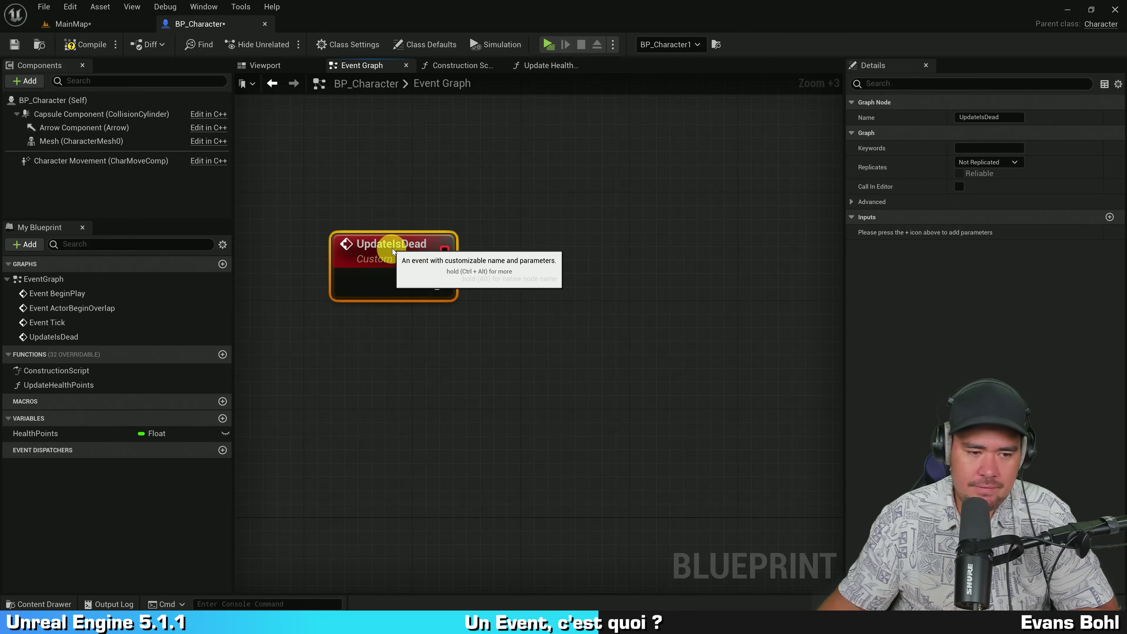
drag(392, 252, 378, 251)
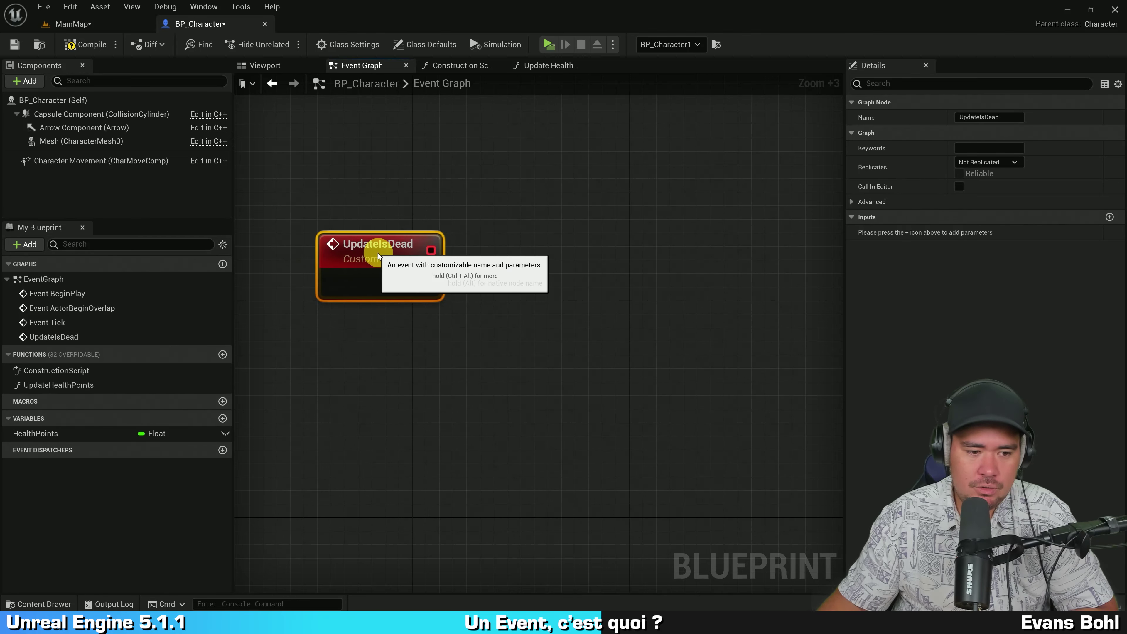
right_click(53, 388)
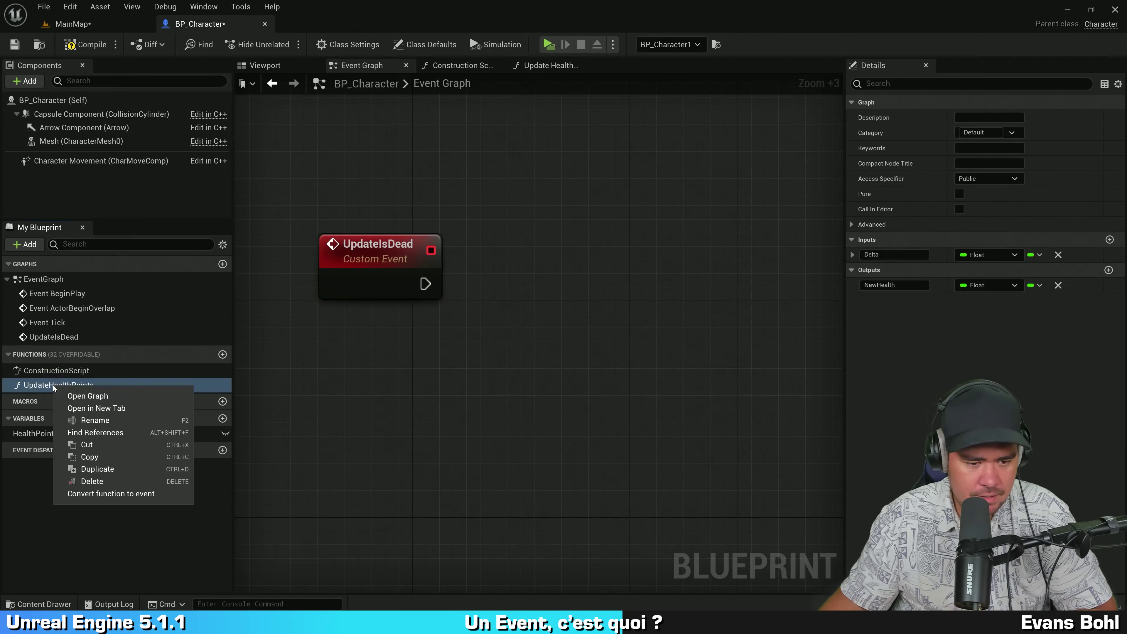
click(138, 497)
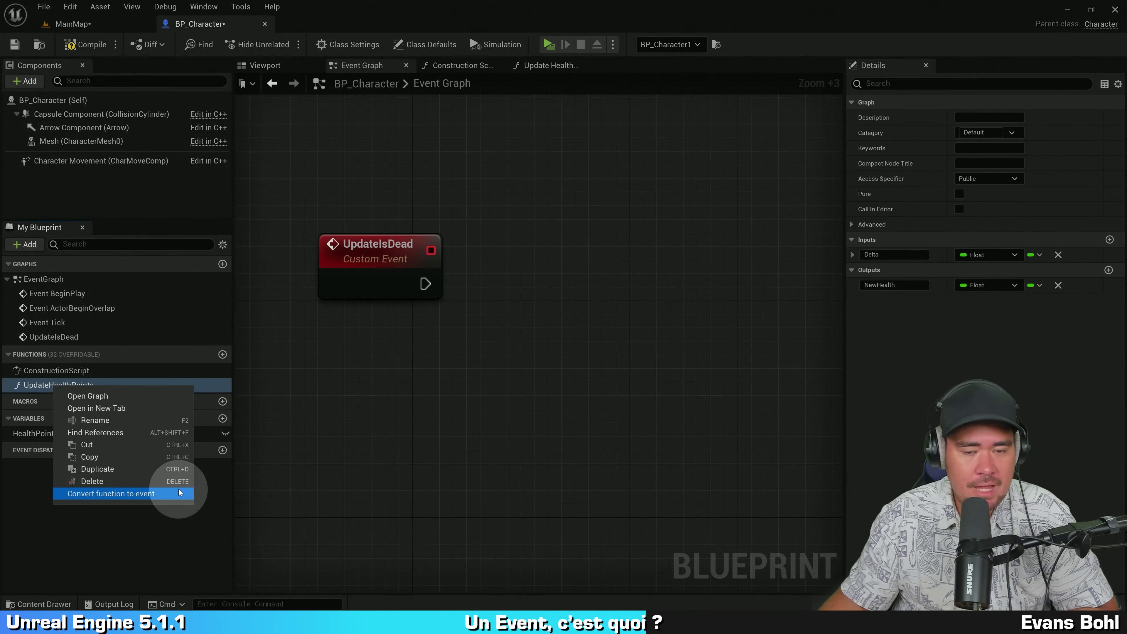
click(457, 430)
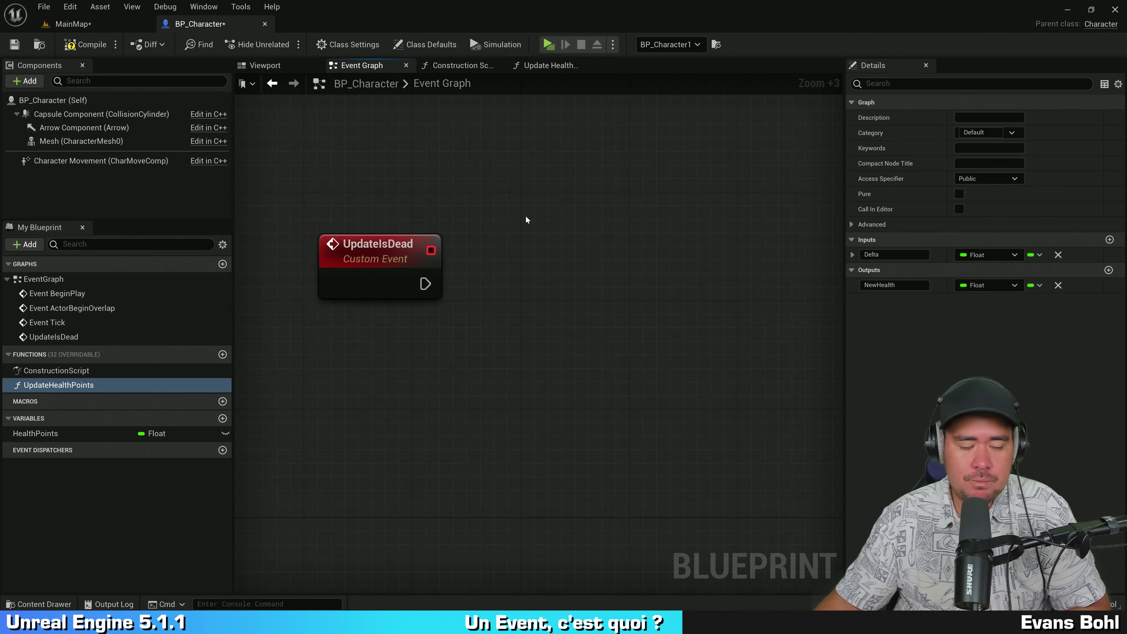
scroll(503, 219, up, 3)
scroll(483, 219, down, 3)
scroll(493, 240, down, 2)
right_drag(496, 251, 509, 196)
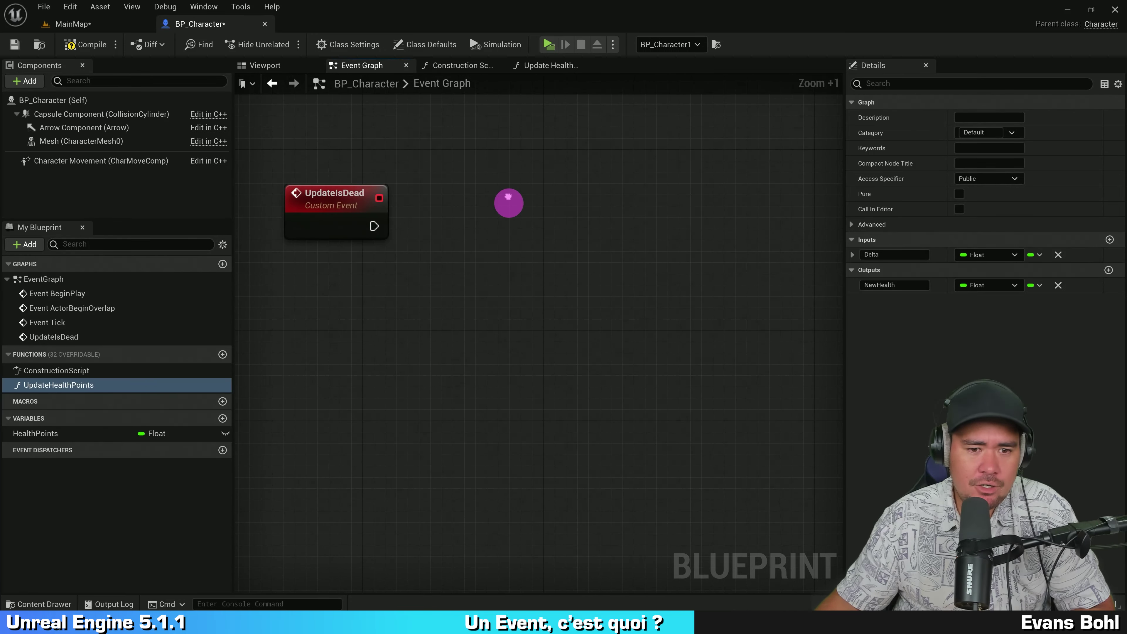
click(327, 215)
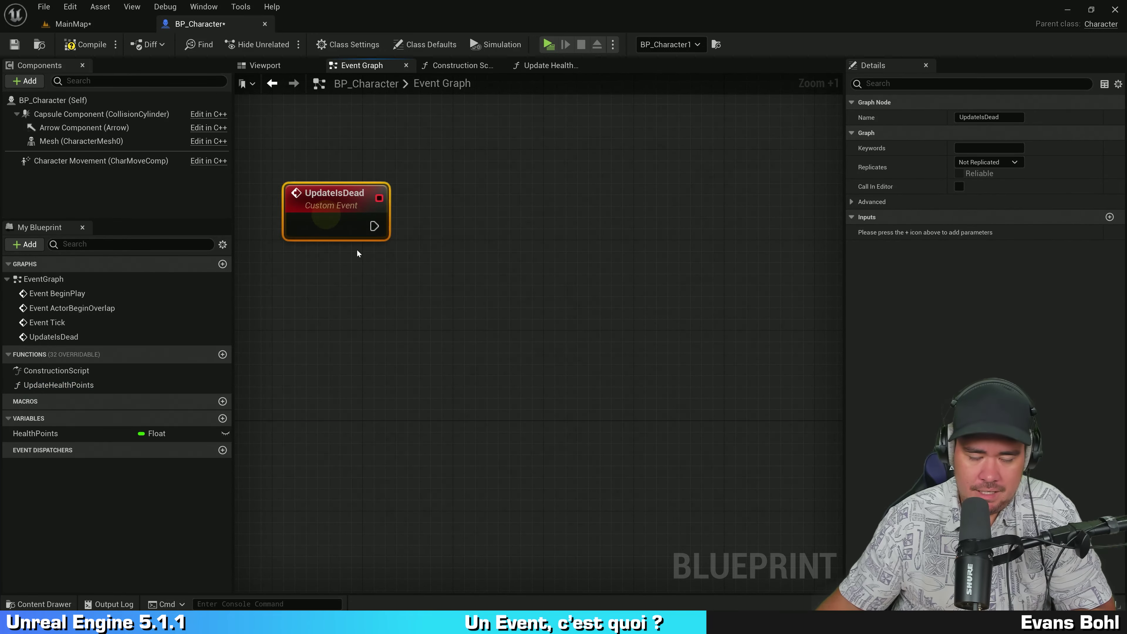
drag(375, 226, 553, 226)
text(retur)
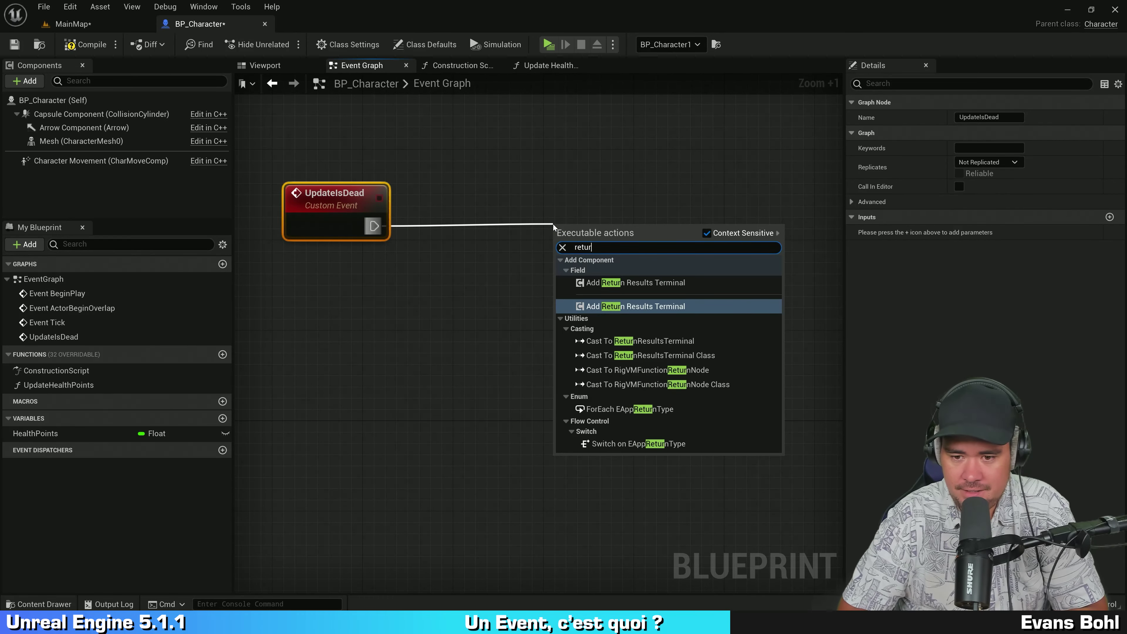
text(n)
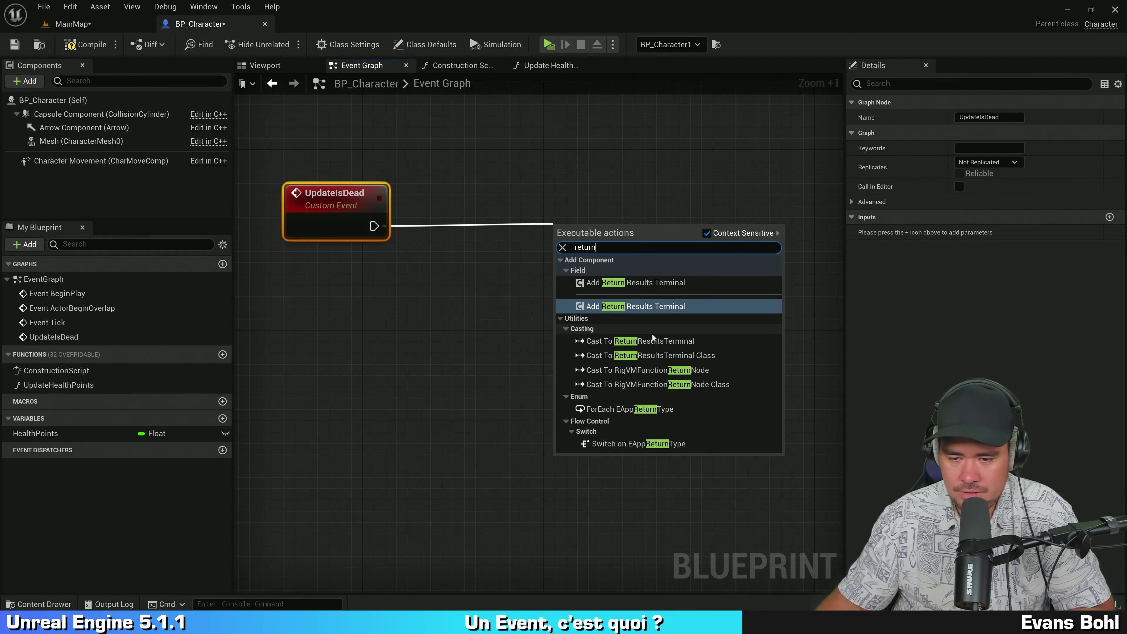
click(491, 360)
drag(300, 213, 324, 229)
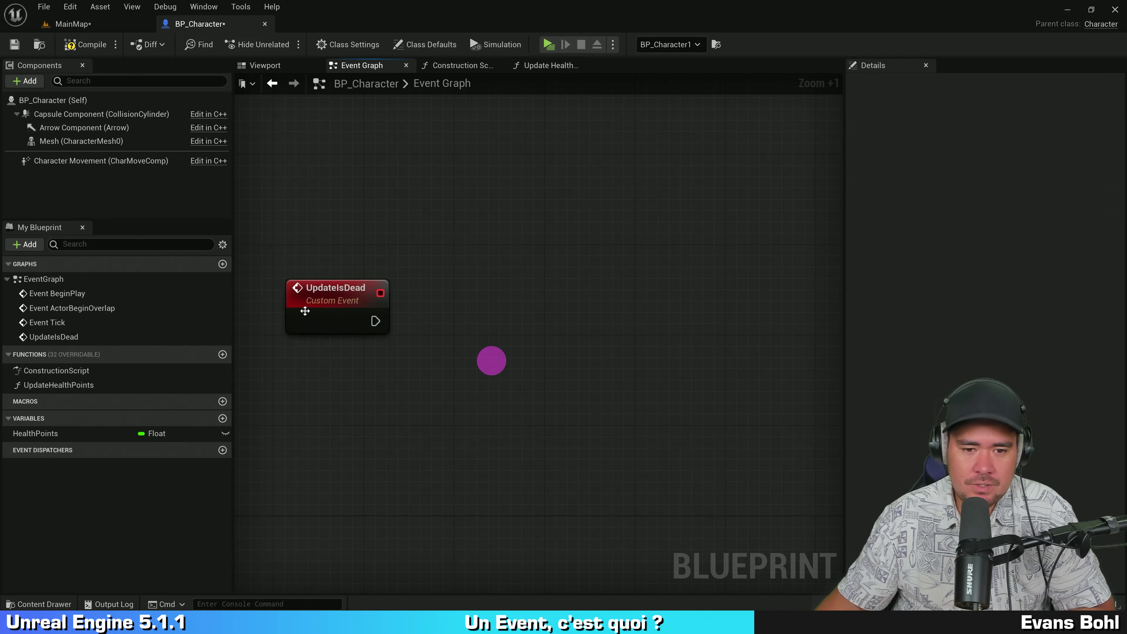
right_drag(445, 201, 436, 191)
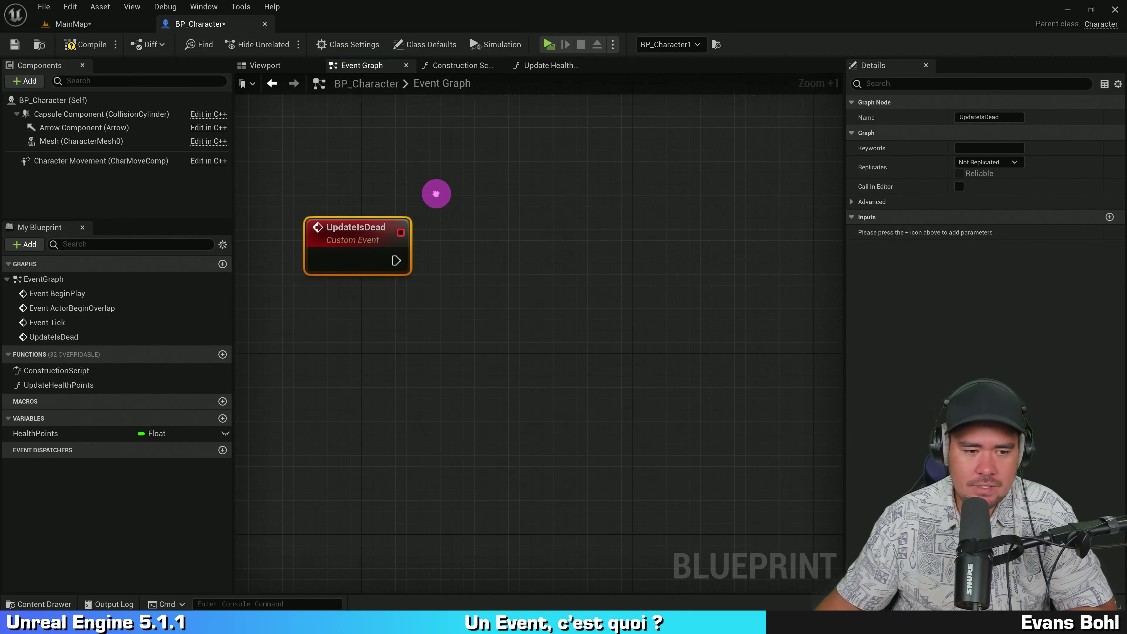
right_drag(462, 251, 458, 250)
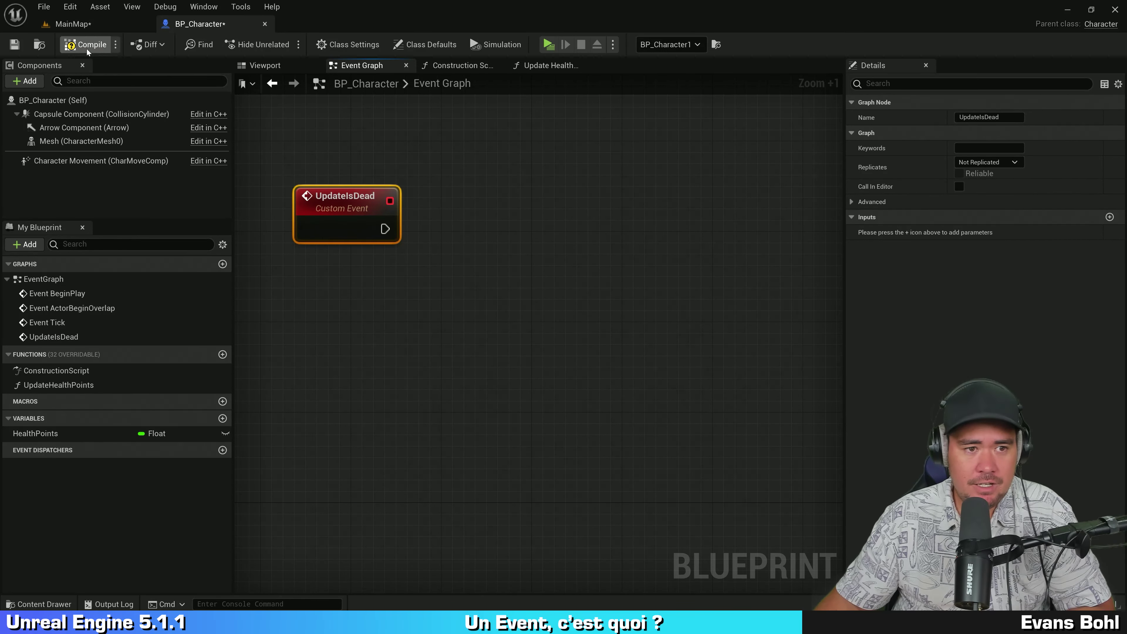
right_drag(362, 338, 322, 257)
Place an Update Is Dead call node in the Event Graph
right_click(407, 266)
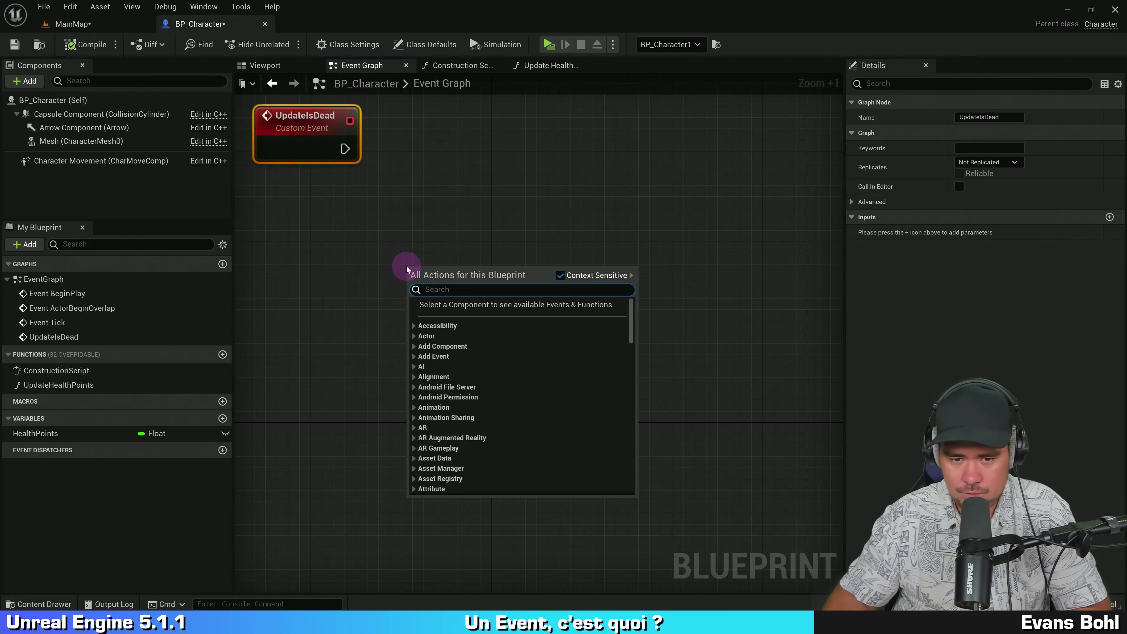
text(ud)
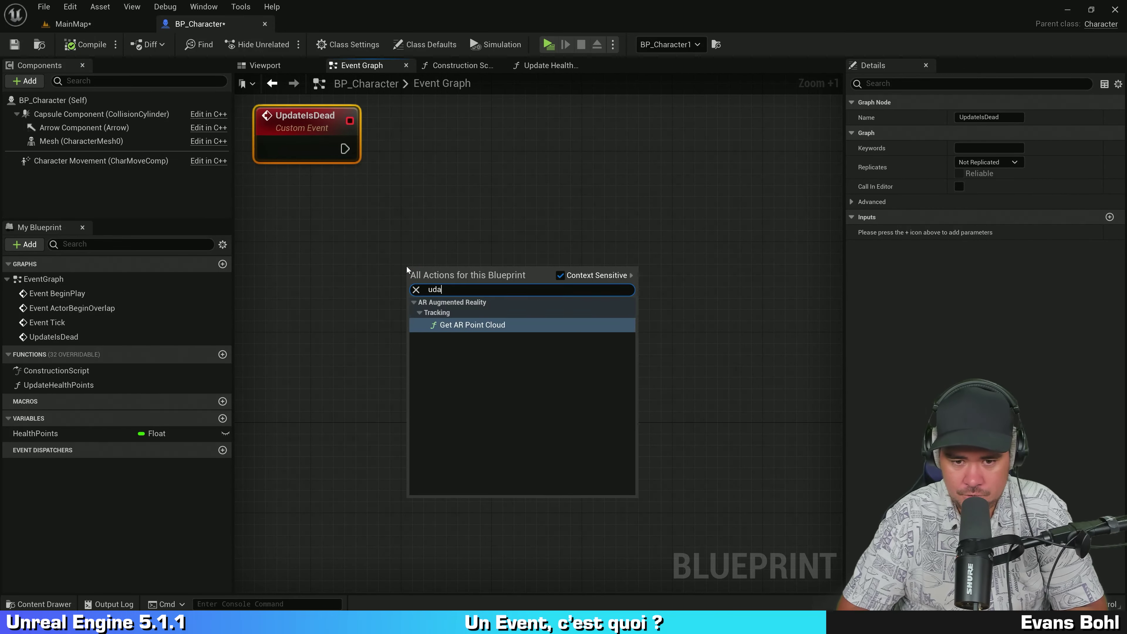
key(BackSpace)
text(pdateisdead)
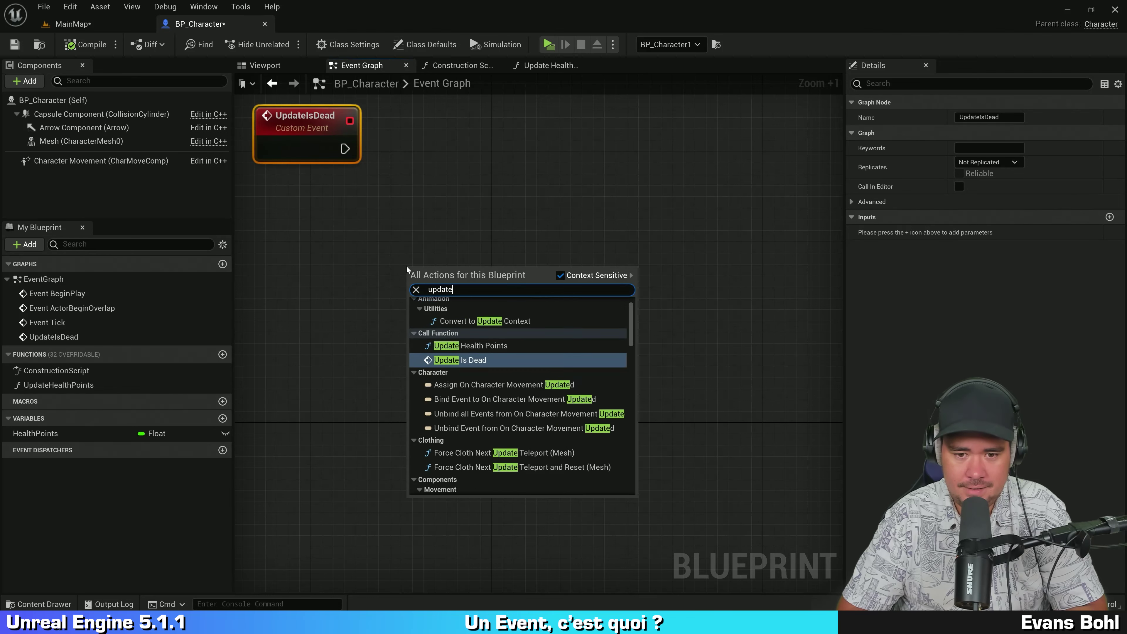
key(Return)
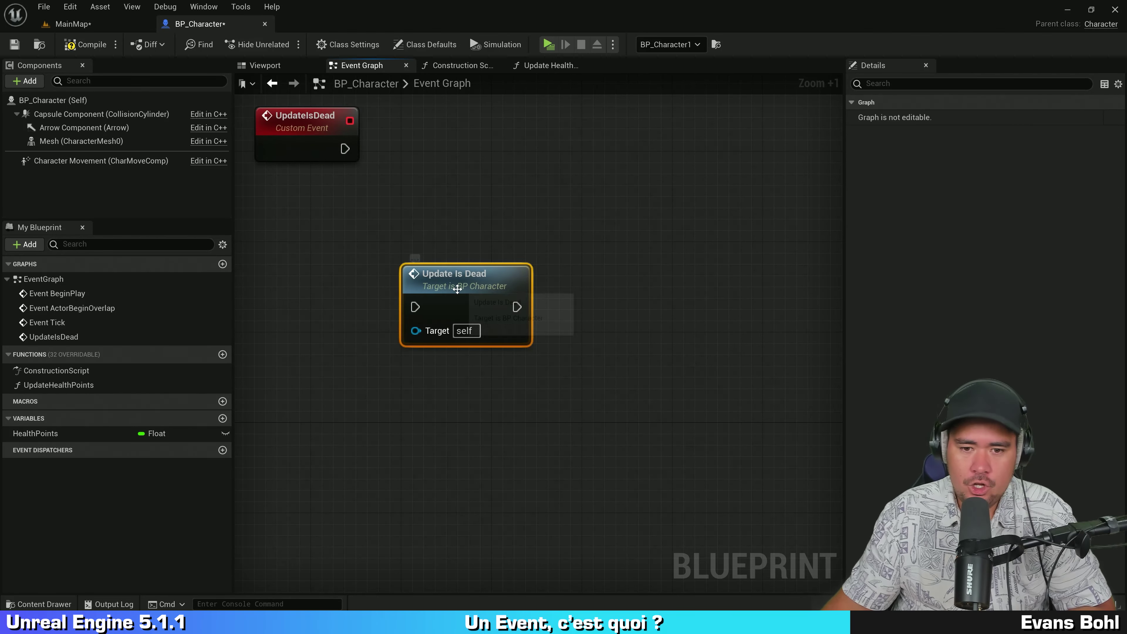
drag(463, 280, 395, 247)
Add an Update Health Points call node and arrange it beside the Update Is Dead call
drag(57, 385, 553, 244)
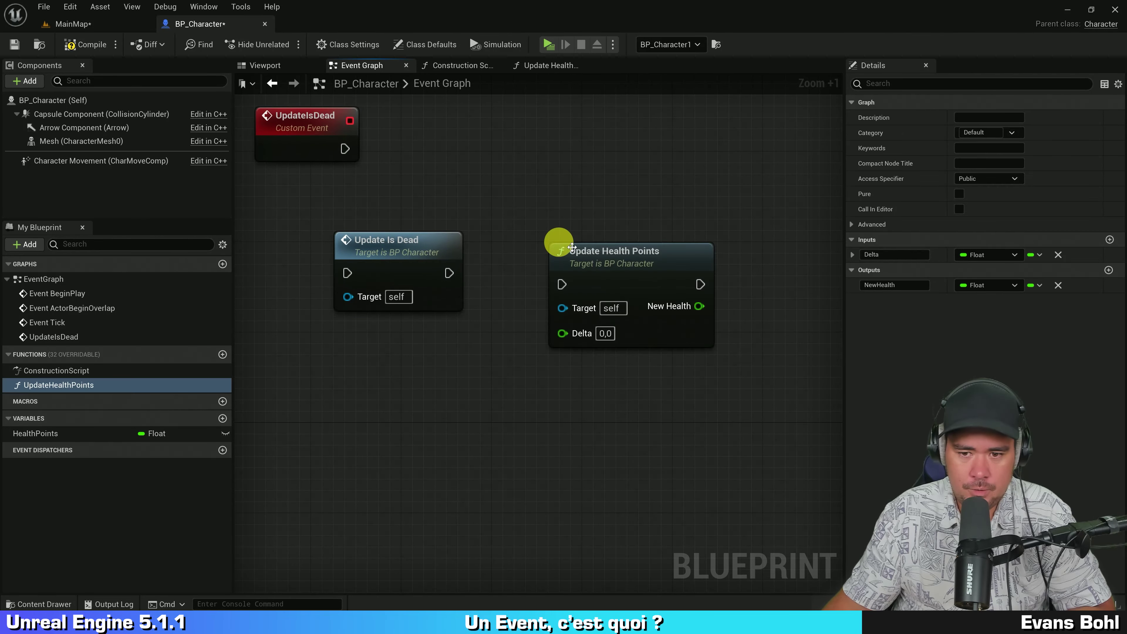
click(306, 133)
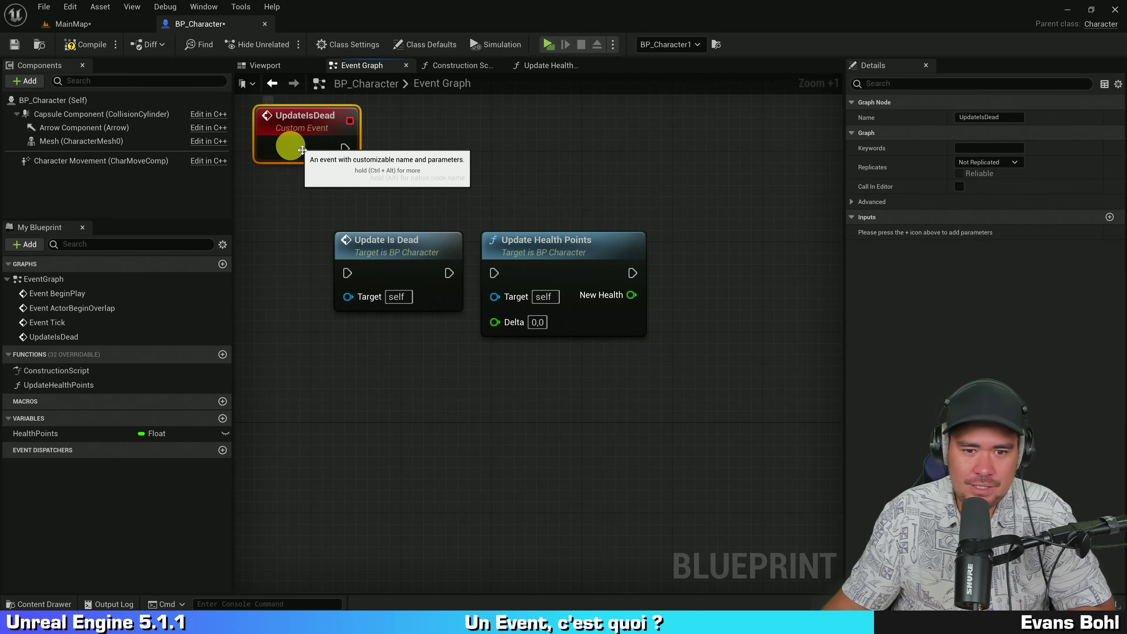
click(437, 248)
click(495, 237)
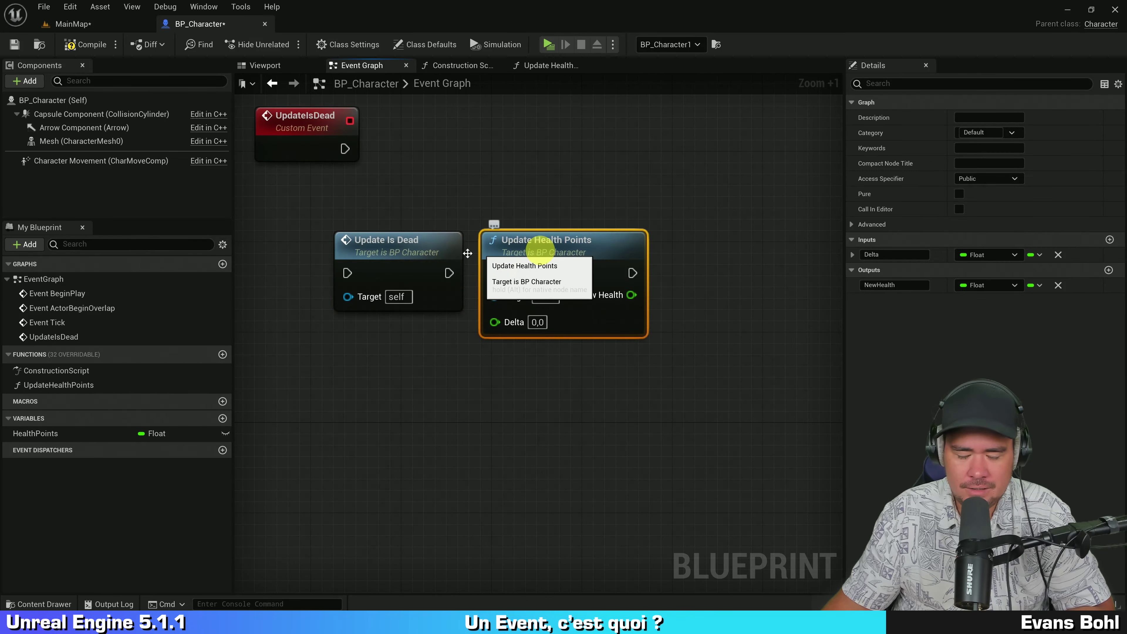
click(349, 237)
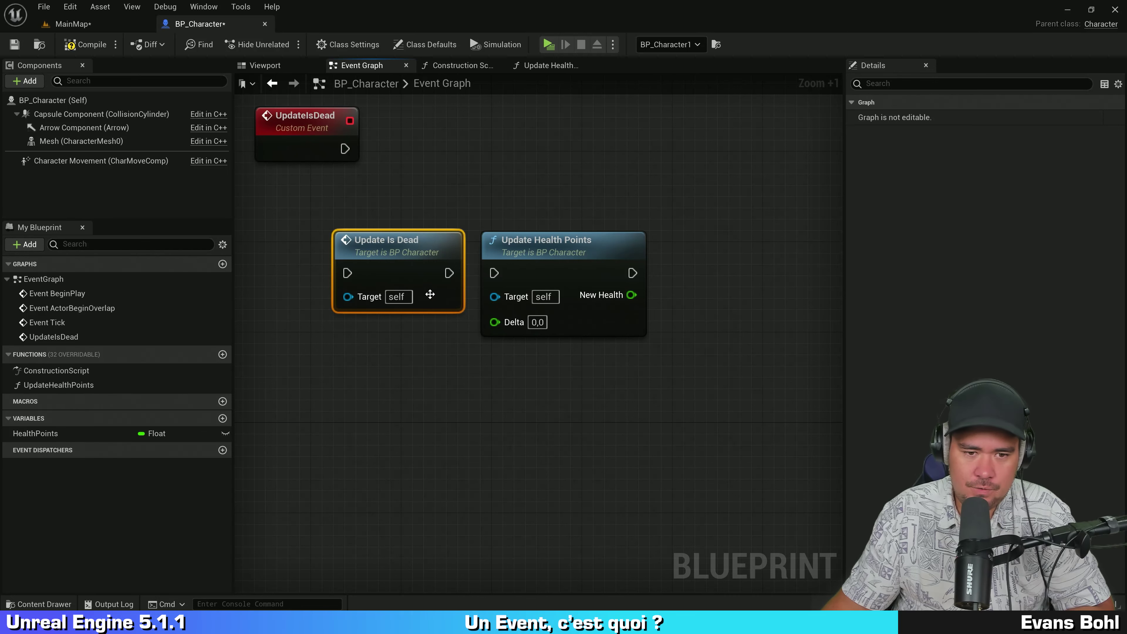
drag(449, 293, 381, 293)
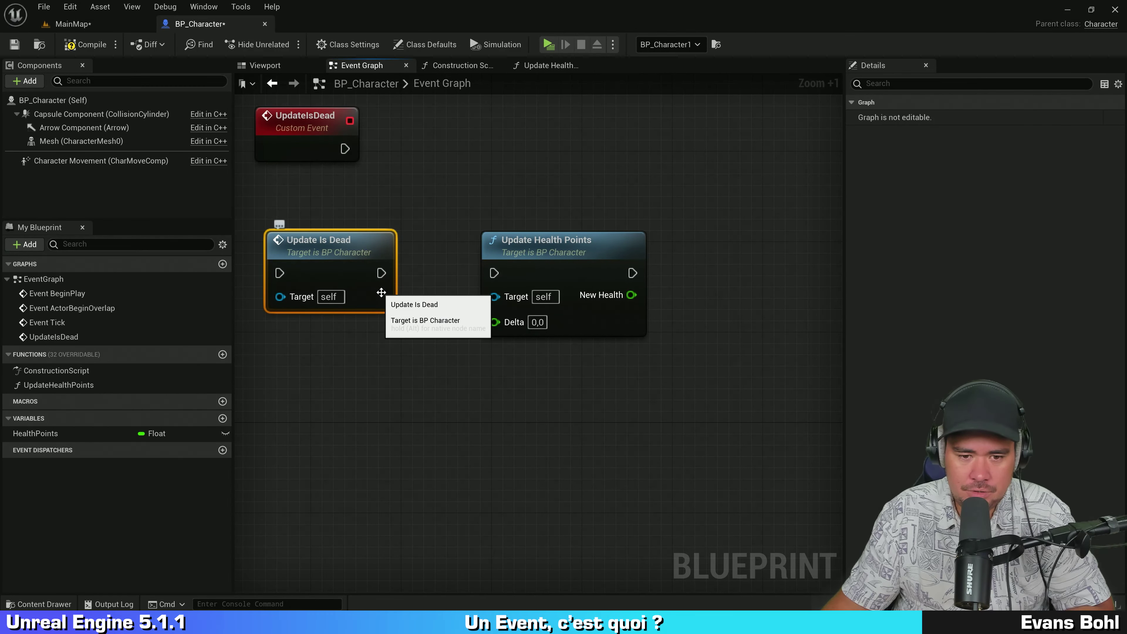
click(390, 329)
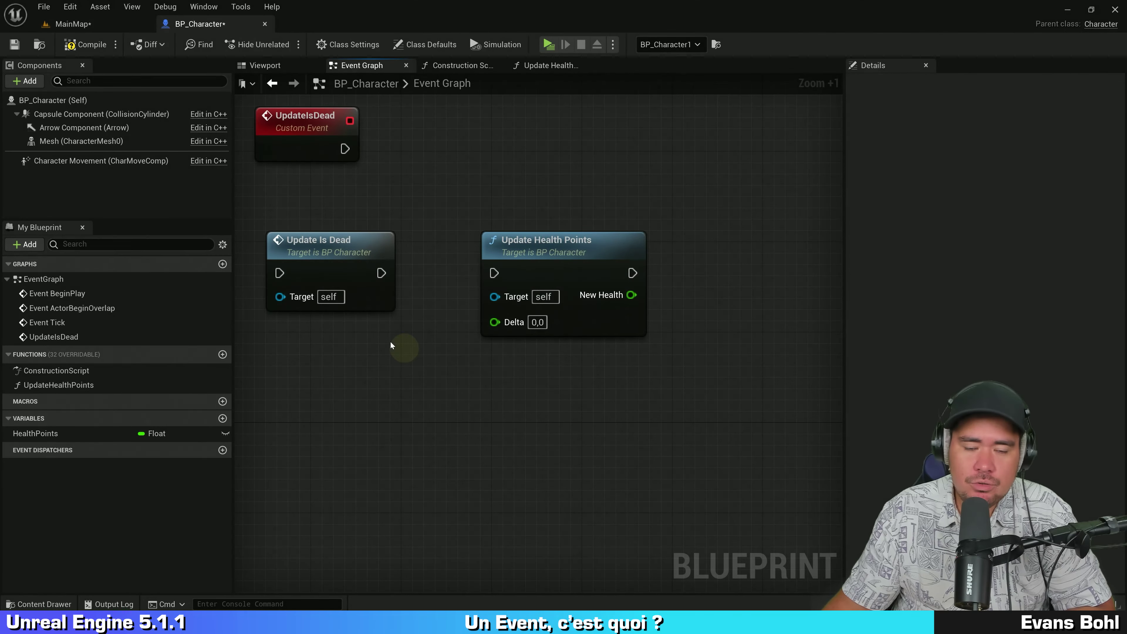
Select both call nodes, then select the UpdateIsDead event to view its properties
right_drag(390, 341, 453, 376)
drag(407, 399, 703, 254)
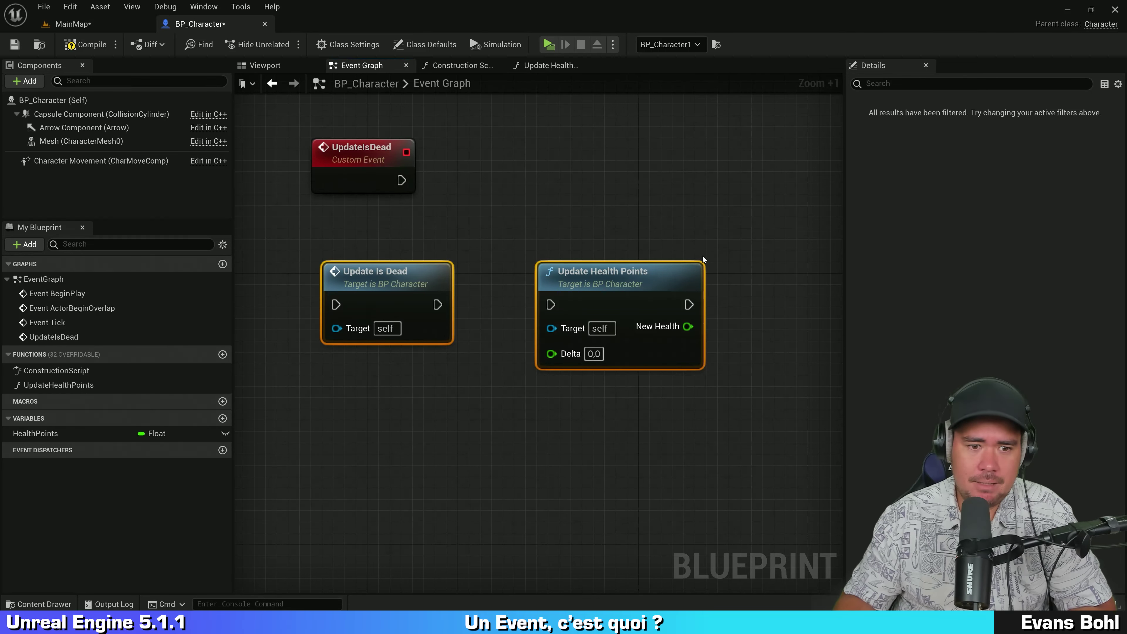
click(659, 226)
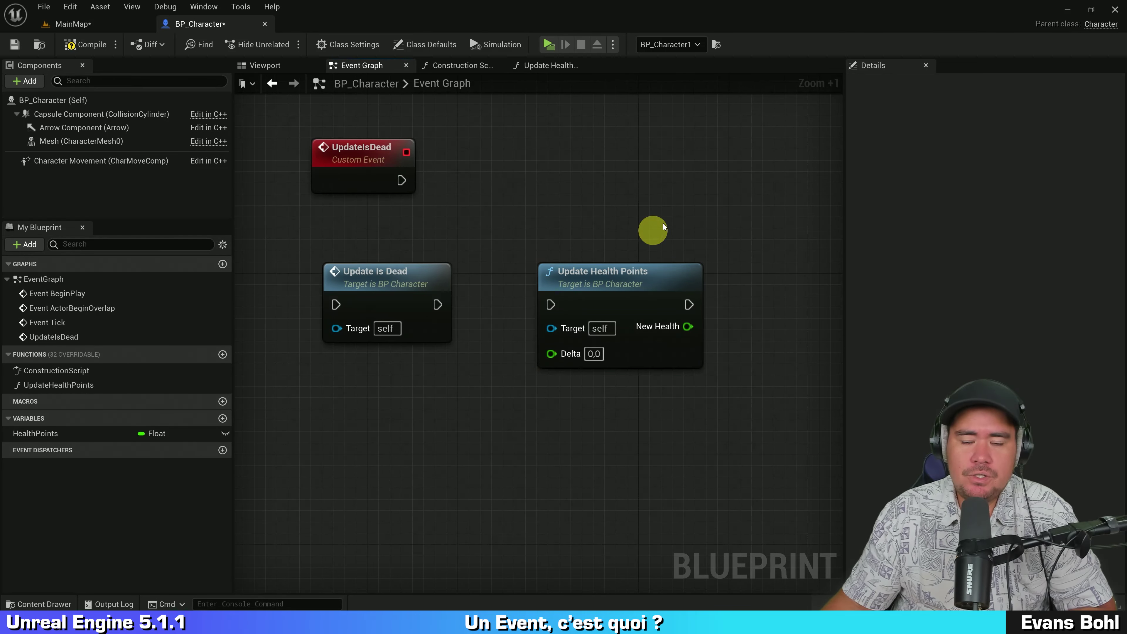
right_drag(663, 222, 644, 252)
right_drag(639, 206, 639, 219)
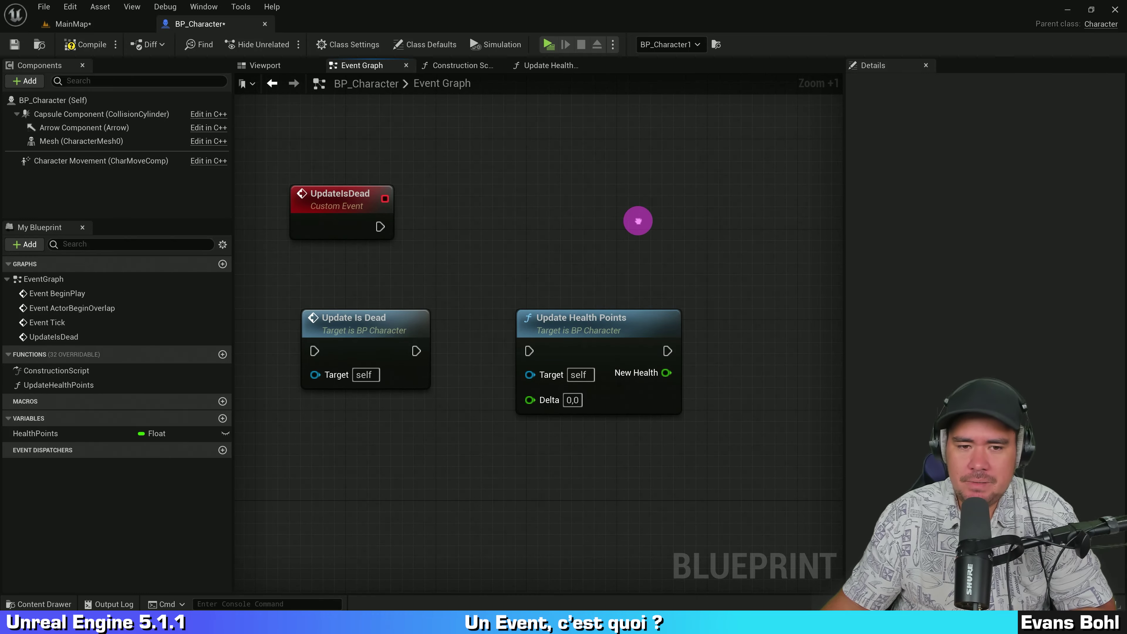
click(343, 216)
right_drag(541, 205, 535, 227)
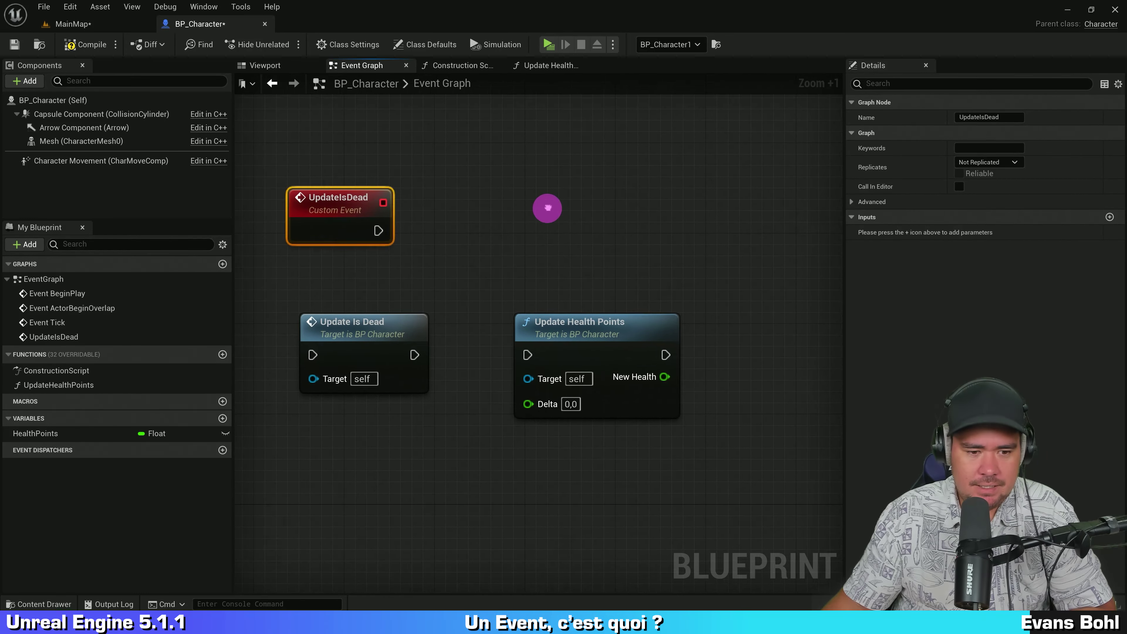
Open the Update Health Points function graph and review its commented nodes
double_click(126, 385)
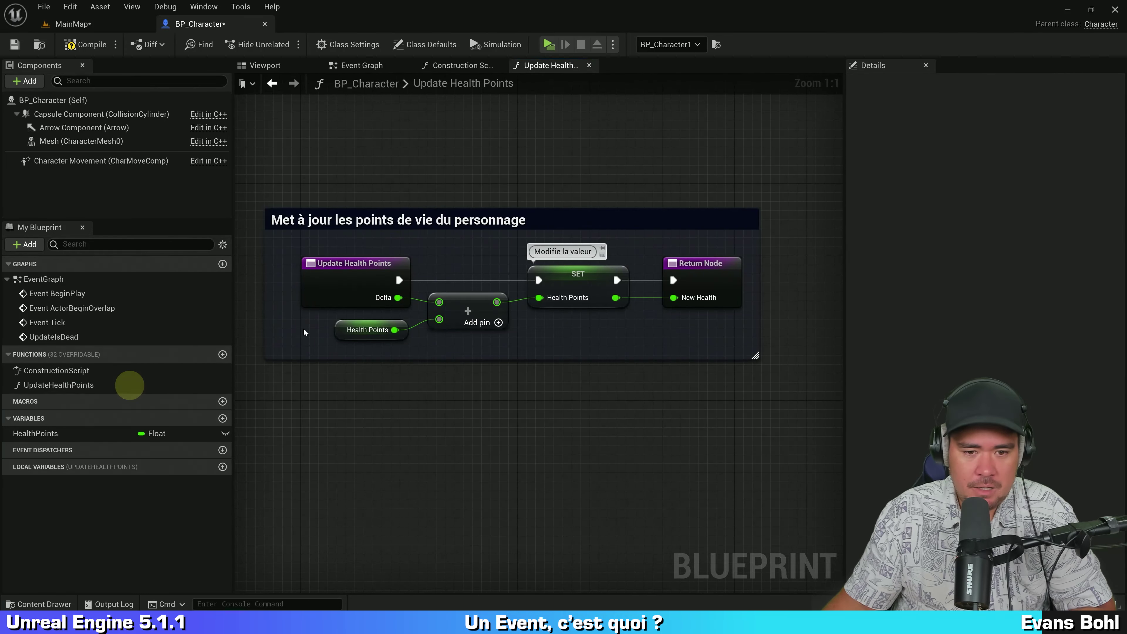
drag(317, 413, 685, 178)
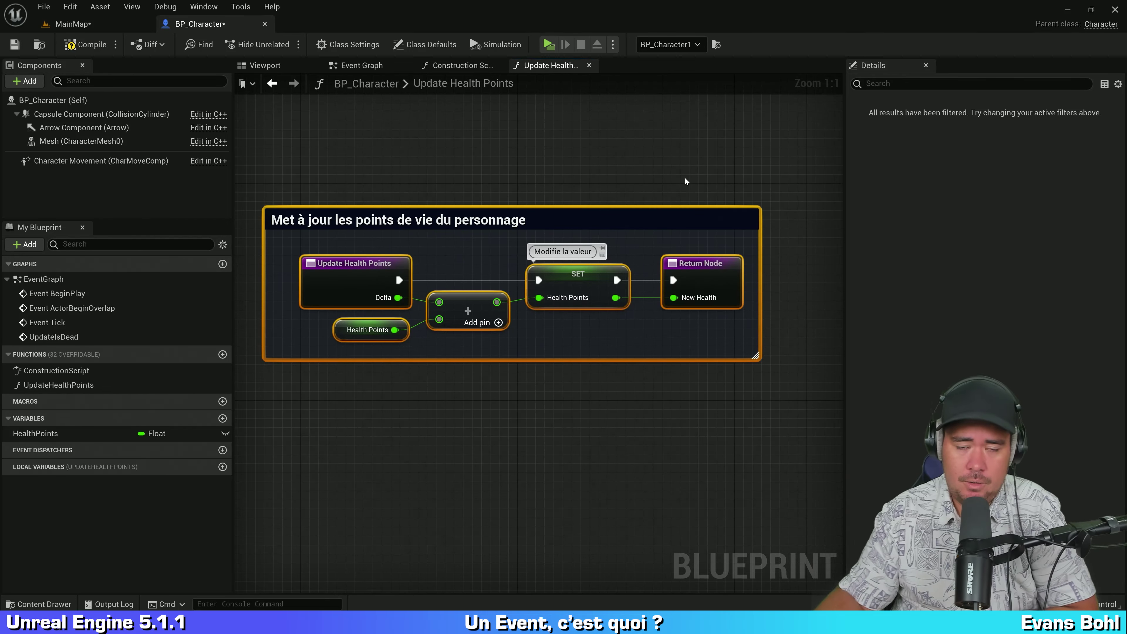
click(681, 177)
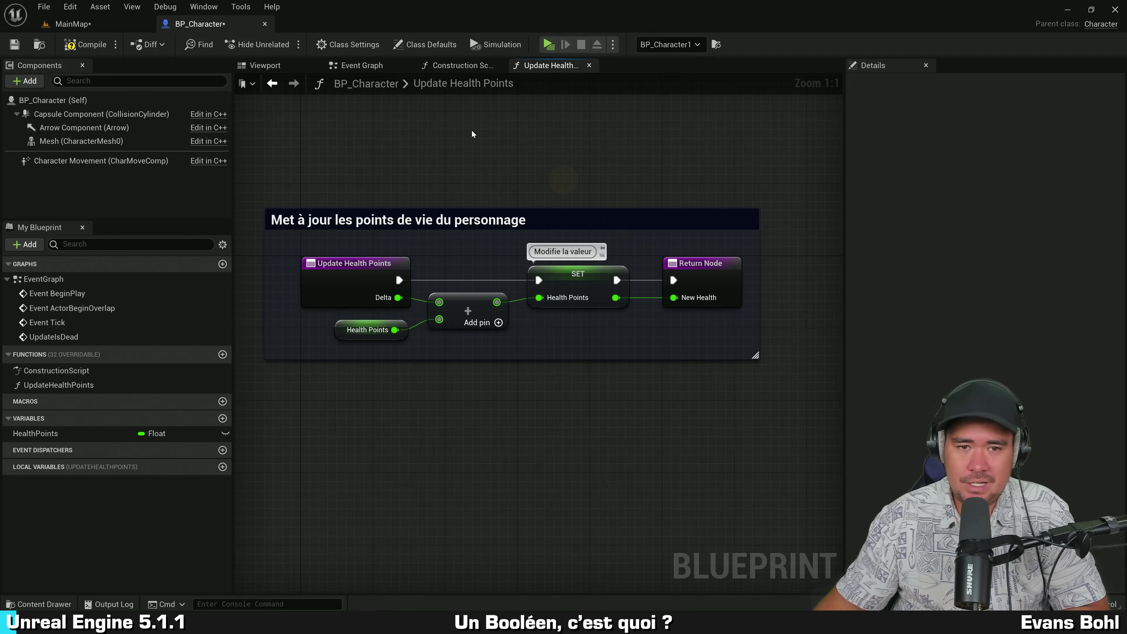
In the Event Graph, place UpdateIsDead above the Update Is Dead and Update Health Points calls
click(377, 69)
scroll(513, 198, up, 1)
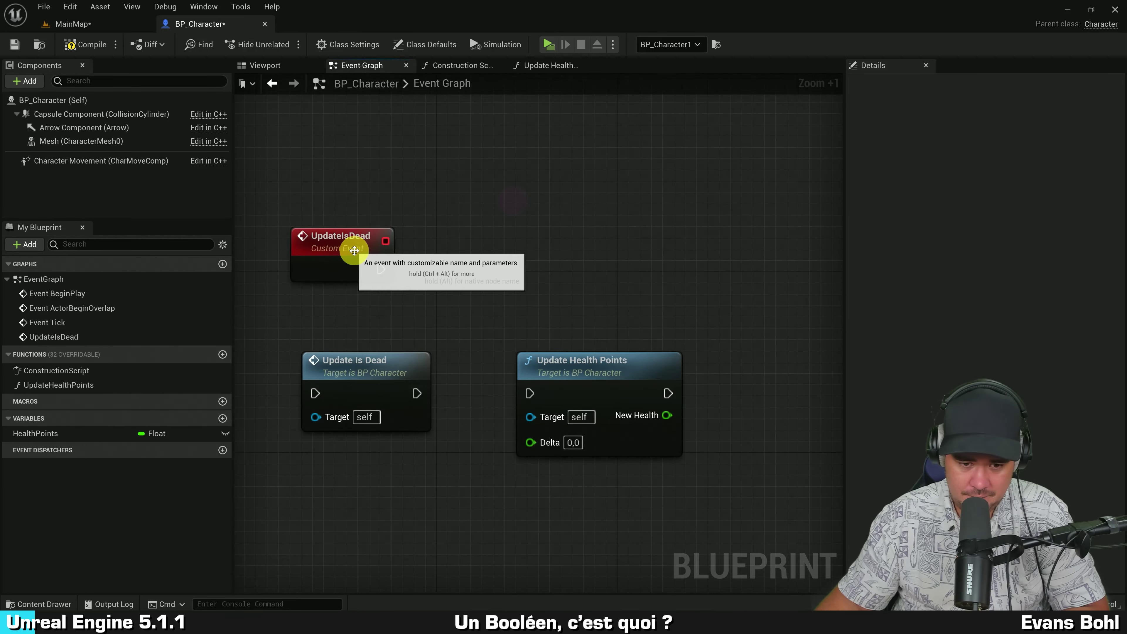
click(355, 257)
drag(510, 342, 441, 429)
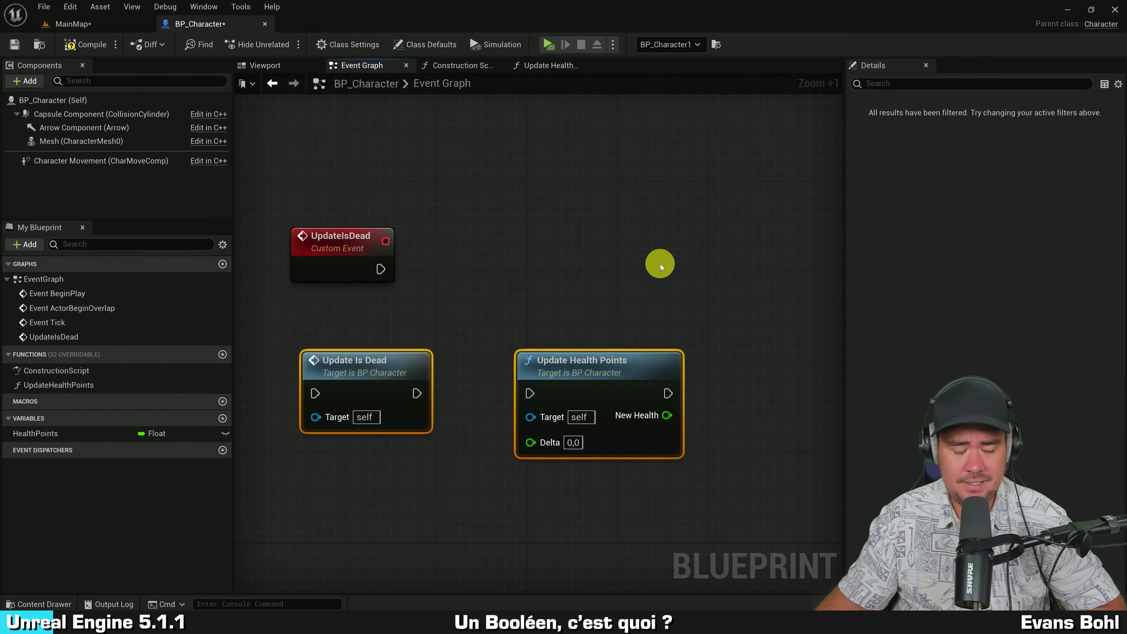
click(660, 263)
right_drag(673, 282, 716, 228)
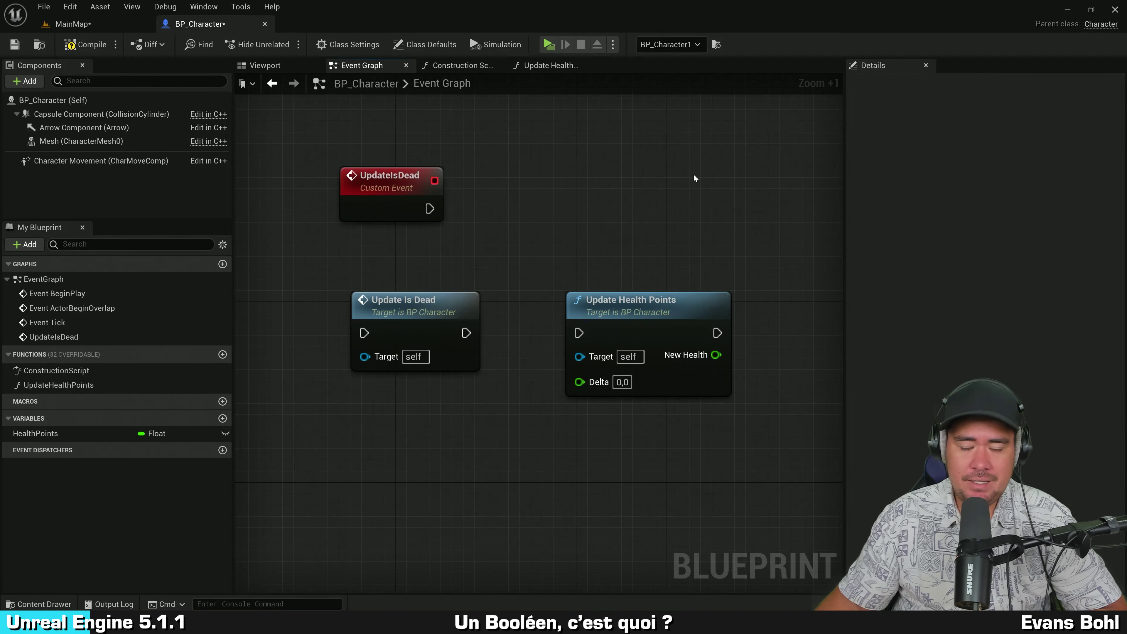
right_drag(688, 170, 664, 203)
click(369, 218)
mouse_move(628, 361)
mouse_down()
mouse_move(597, 268)
mouse_move(563, 357)
mouse_up()
drag(538, 257, 602, 412)
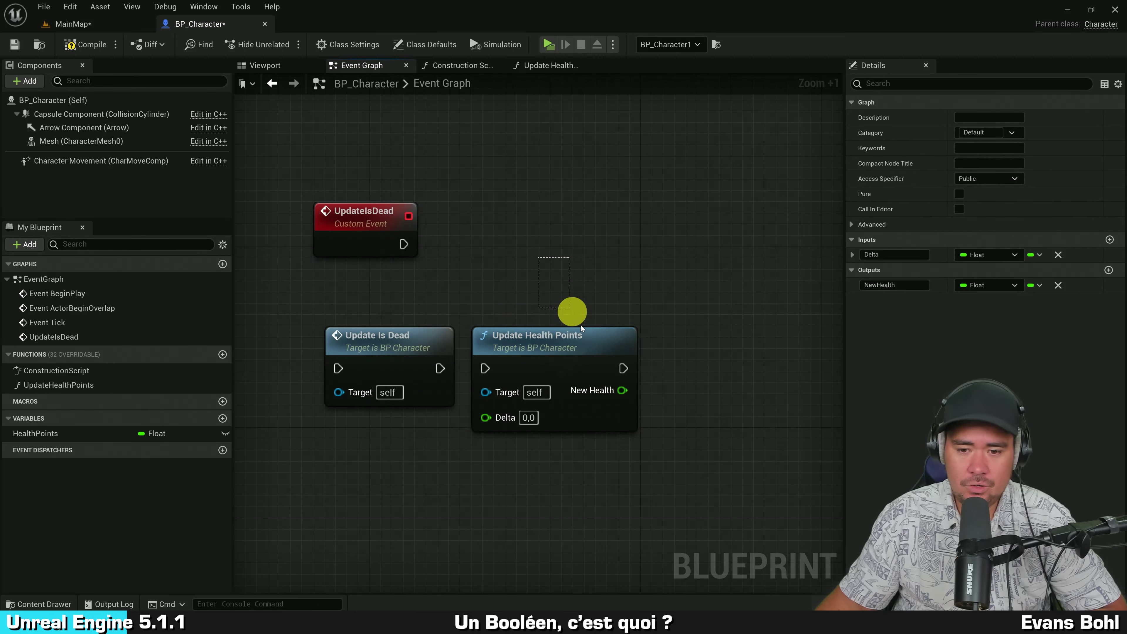
drag(390, 216, 390, 181)
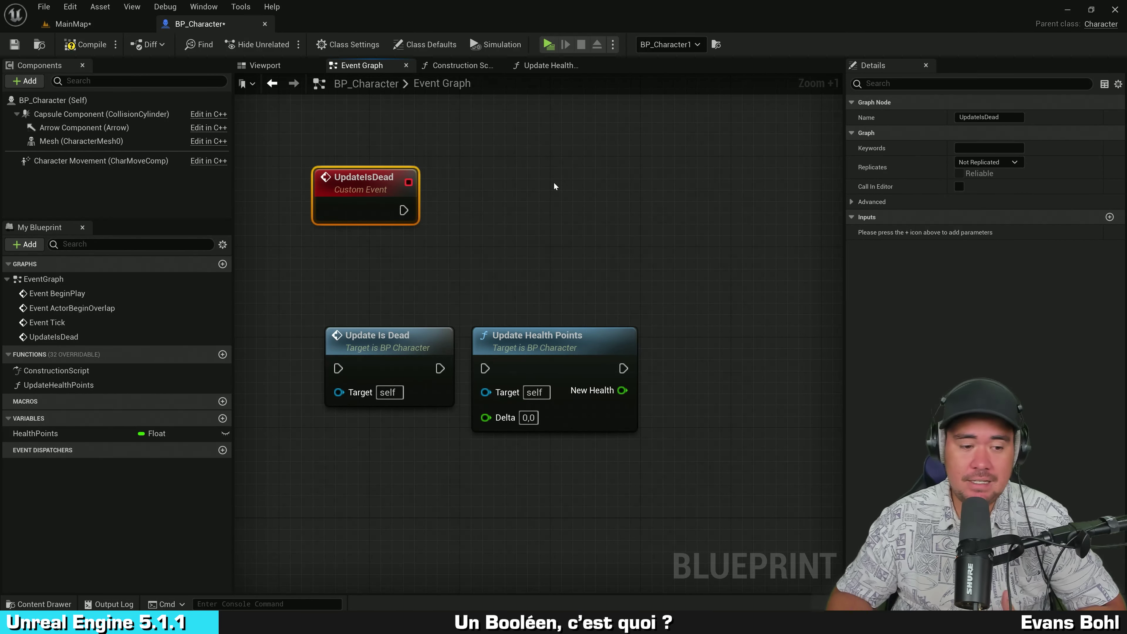
Inspect the HealthPoints variable's properties in My Blueprint
click(84, 431)
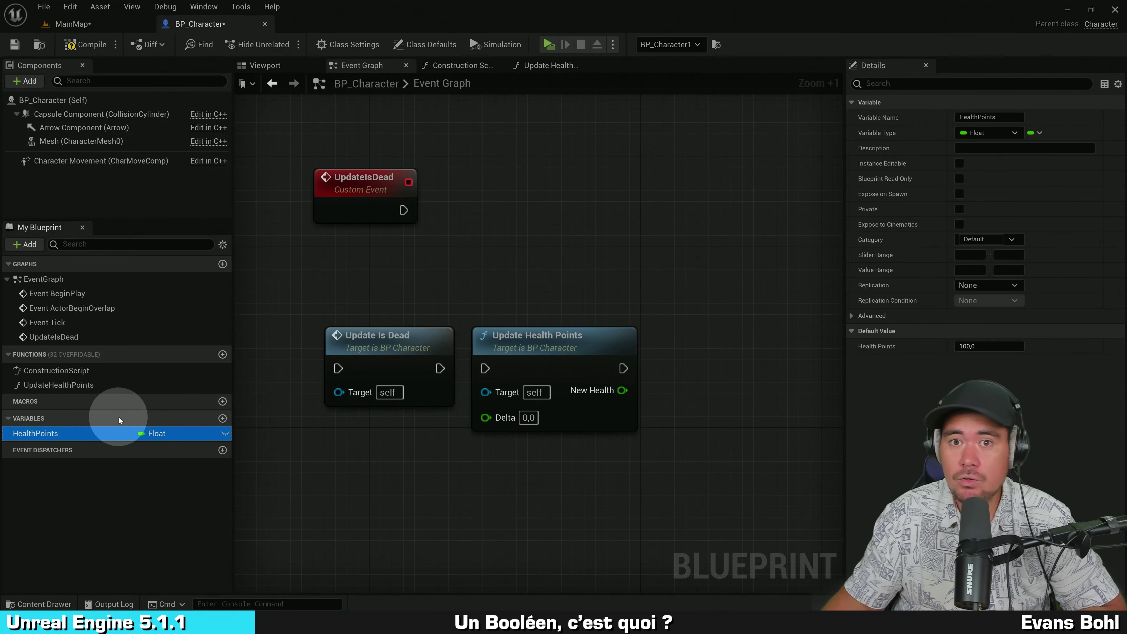
click(119, 418)
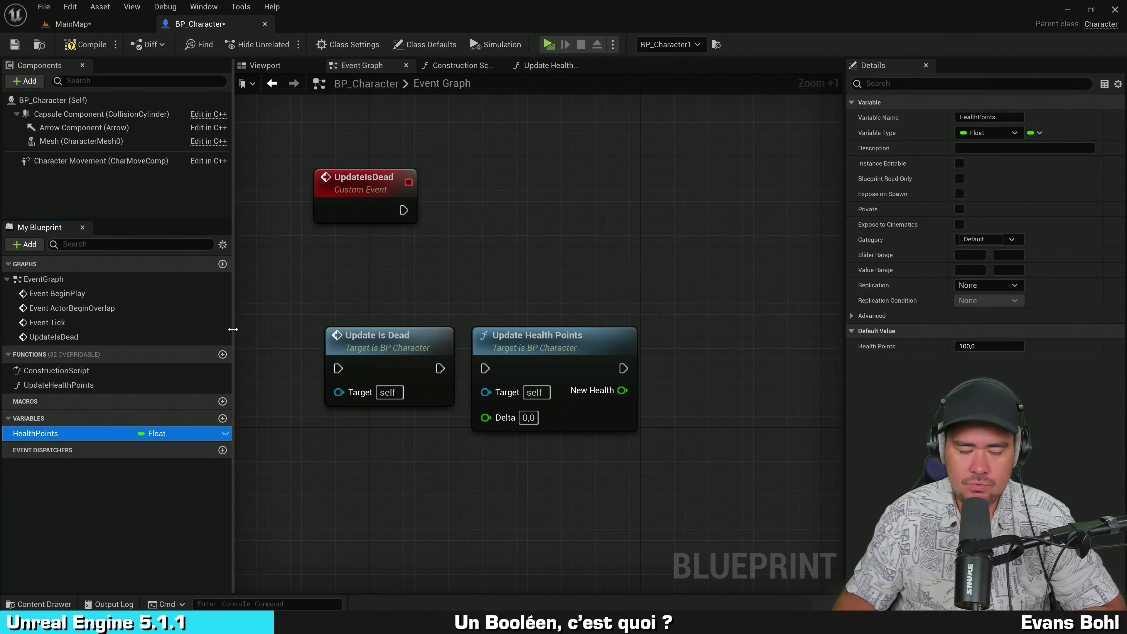
click(312, 294)
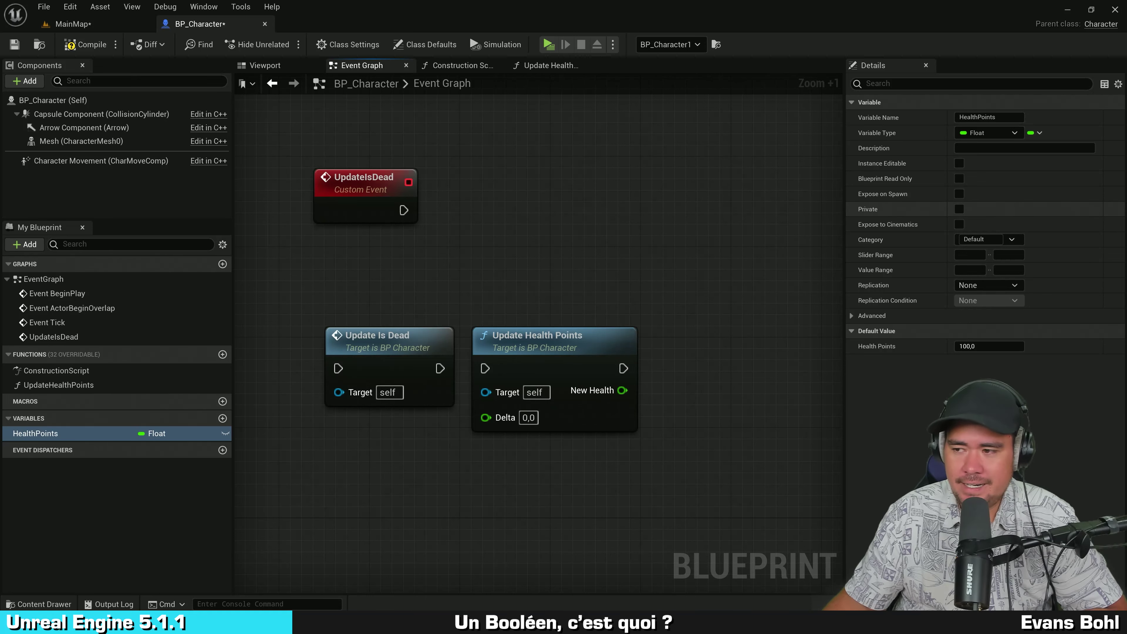
click(617, 185)
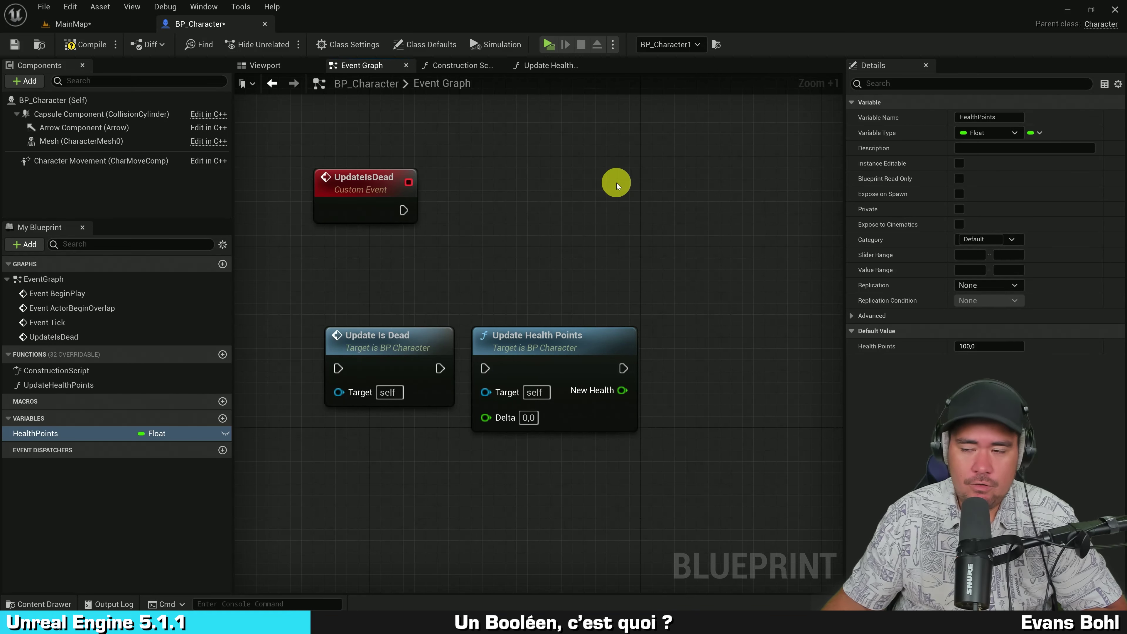
Create a new Boolean variable named IsDead
click(223, 418)
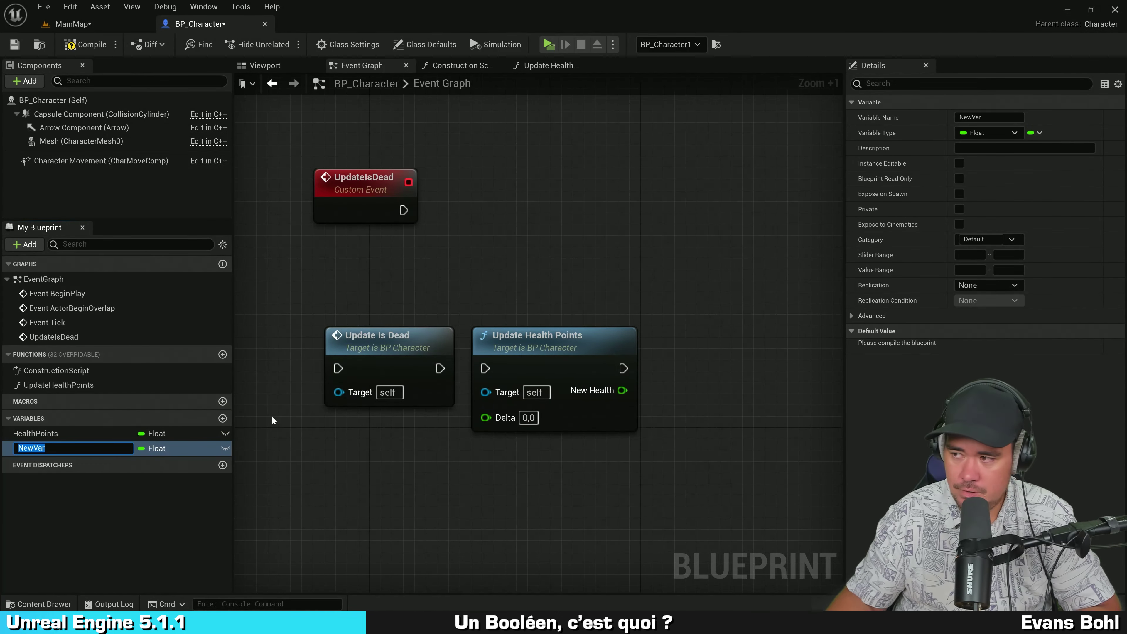
text(IsDead)
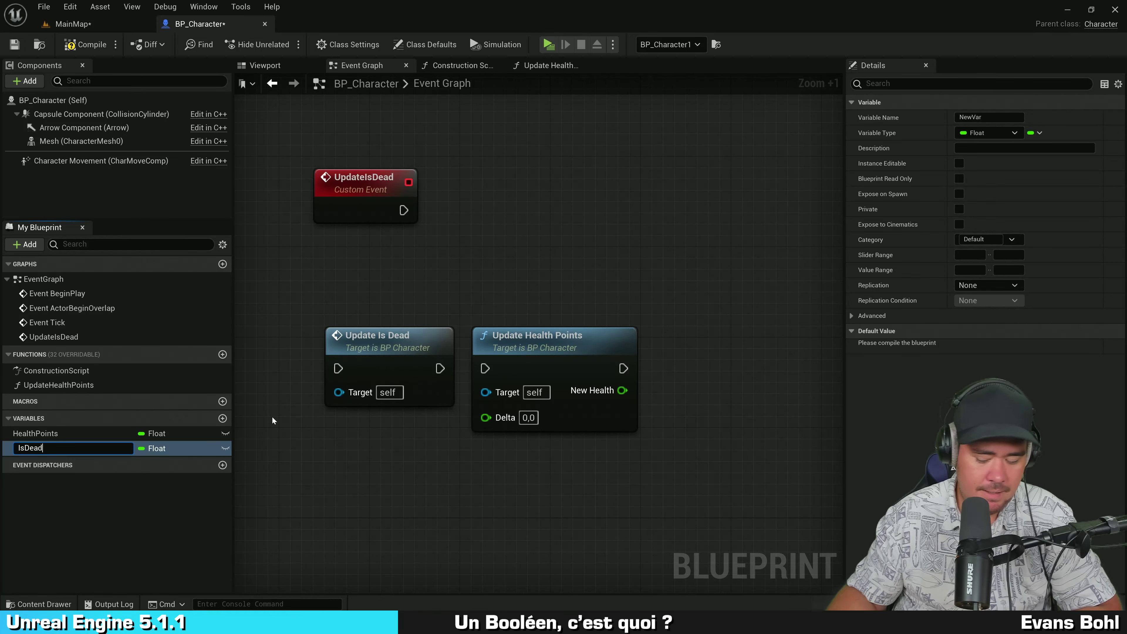
key(Return)
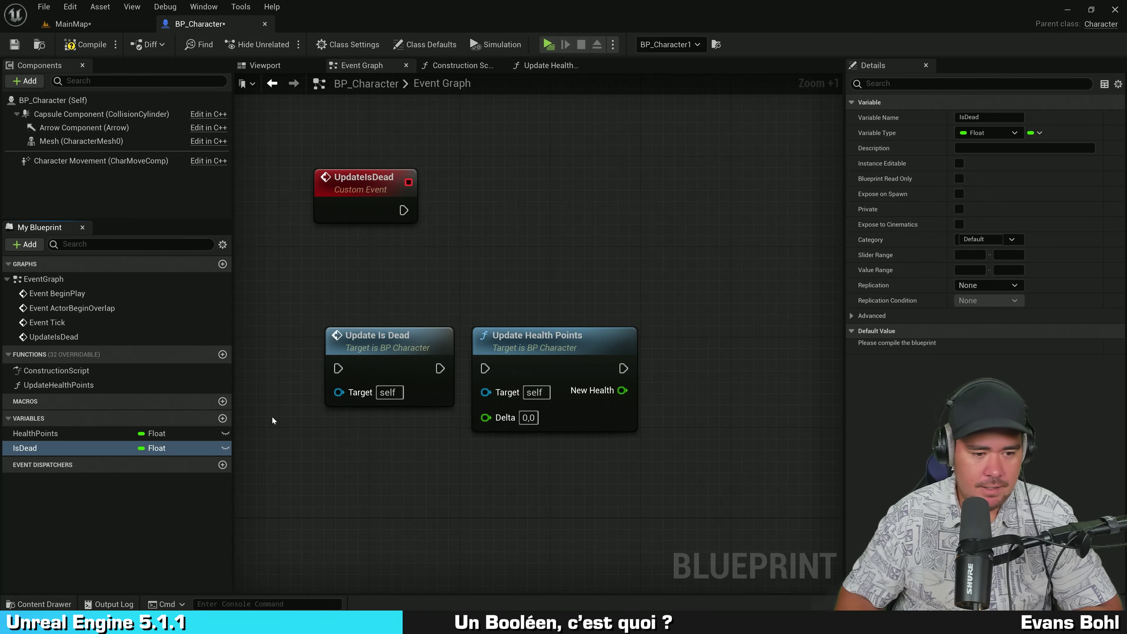
click(149, 449)
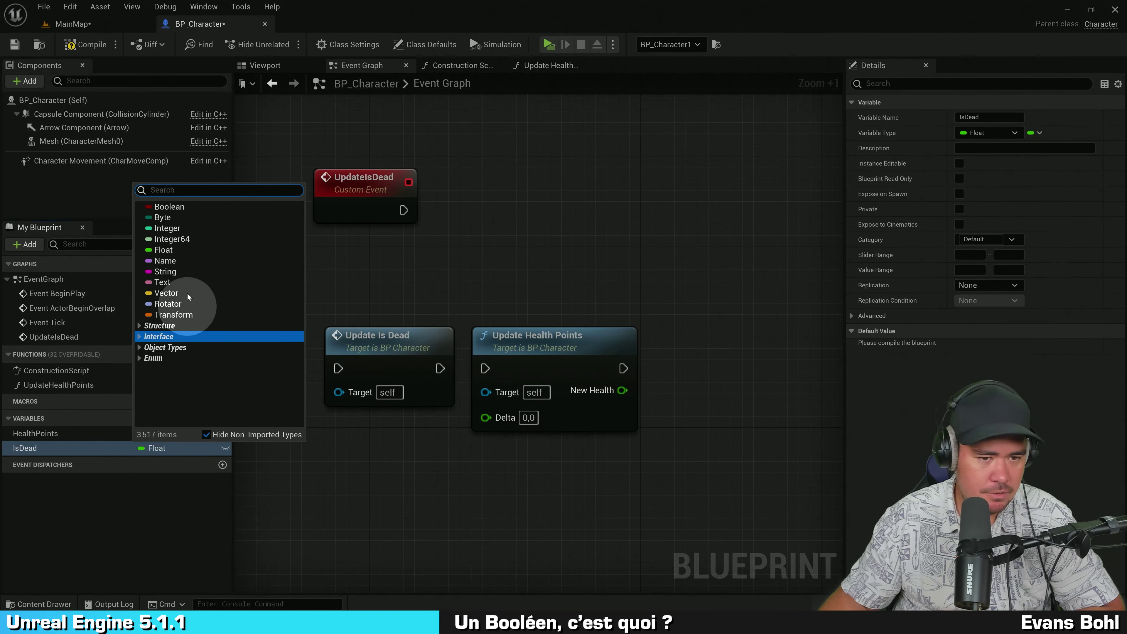
click(187, 207)
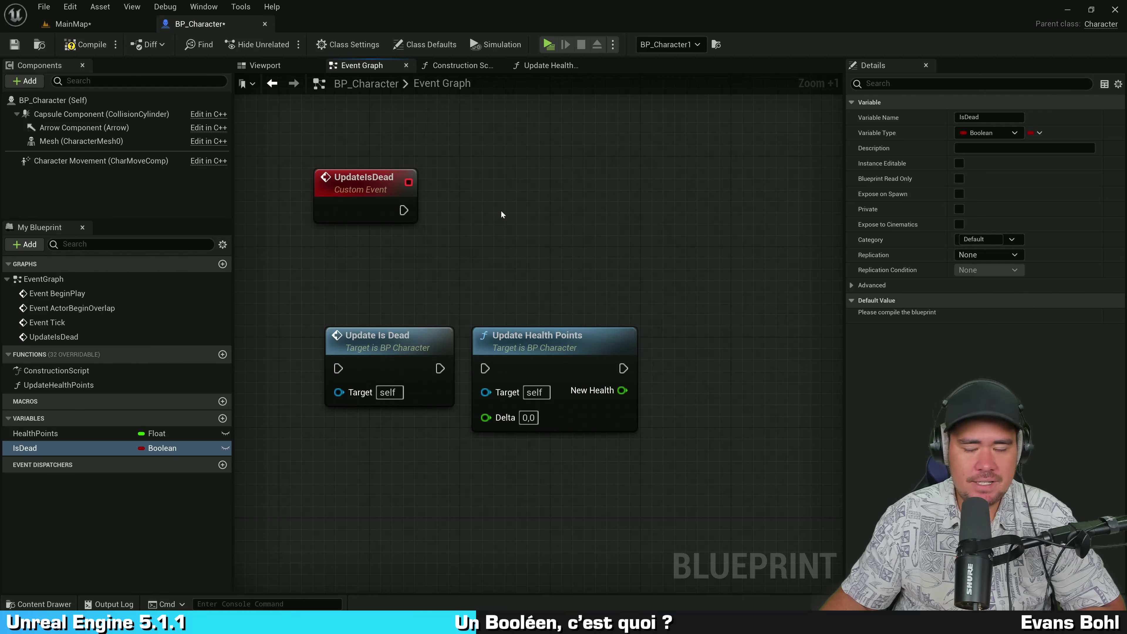
Compile the blueprint and set IsDead's default value to true
click(931, 317)
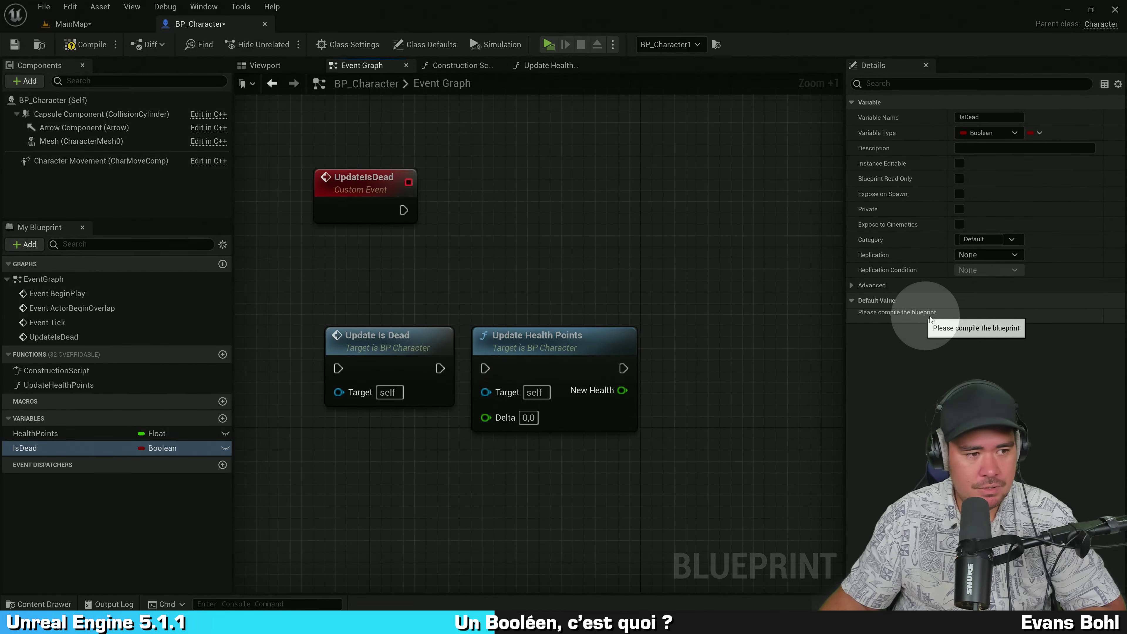
click(85, 44)
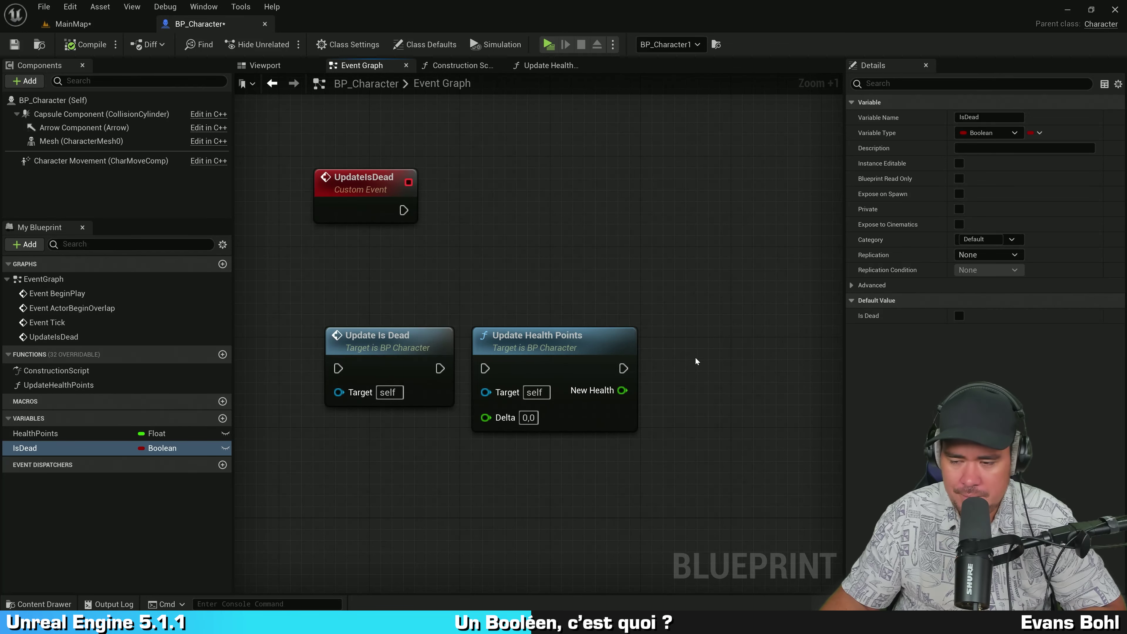
click(887, 318)
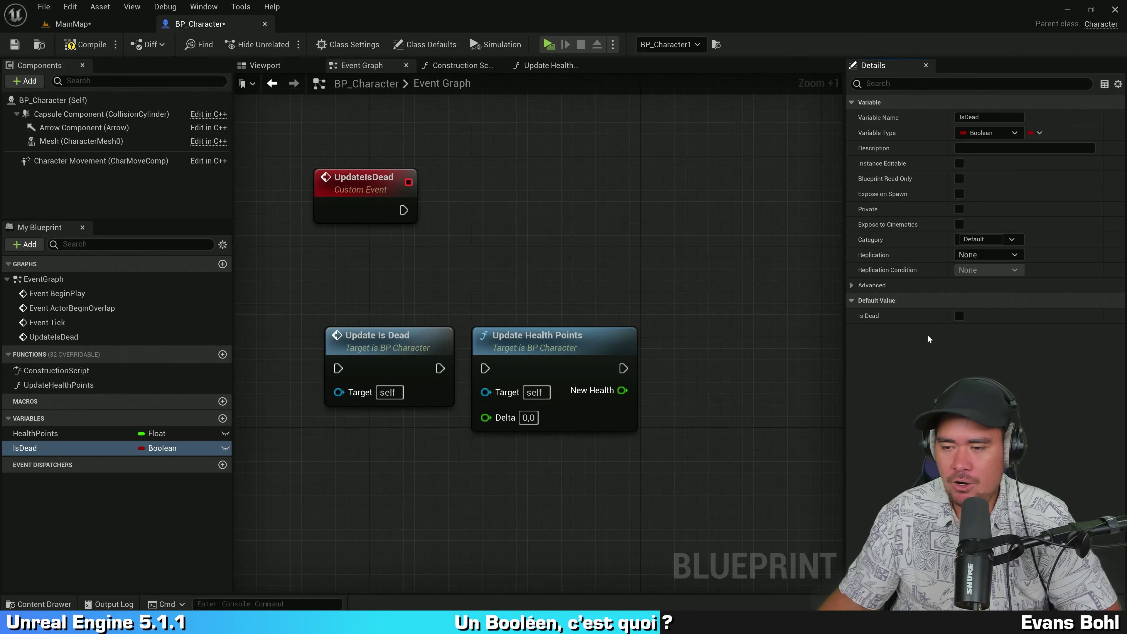
click(959, 316)
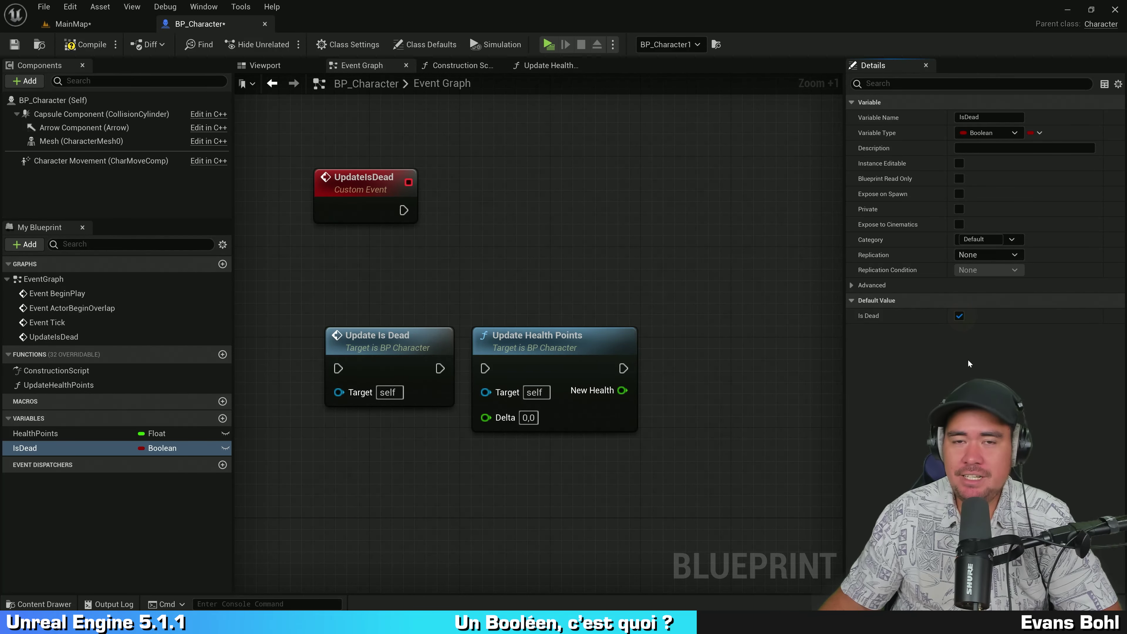
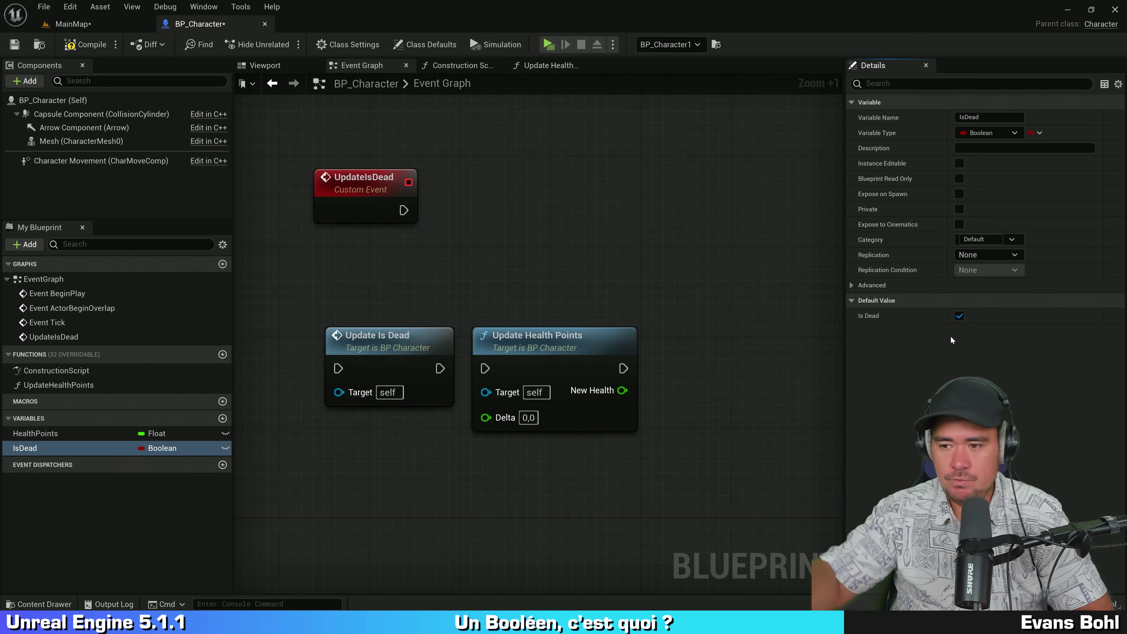
Toggle the IsDead default value on and then off again, leaving it false
click(959, 315)
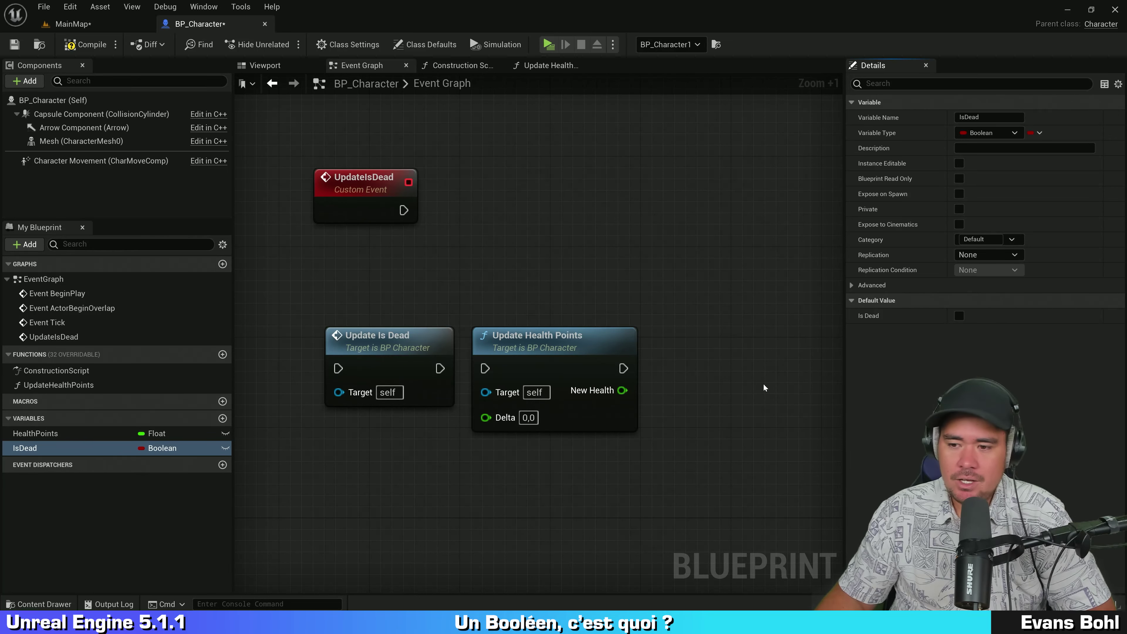
click(958, 315)
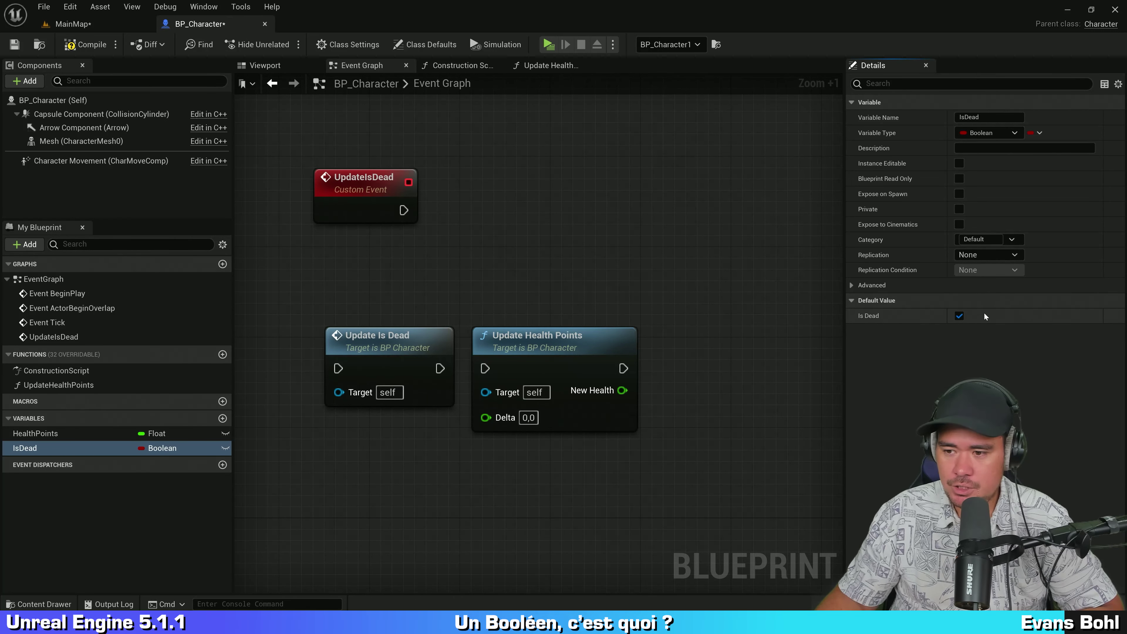
click(959, 315)
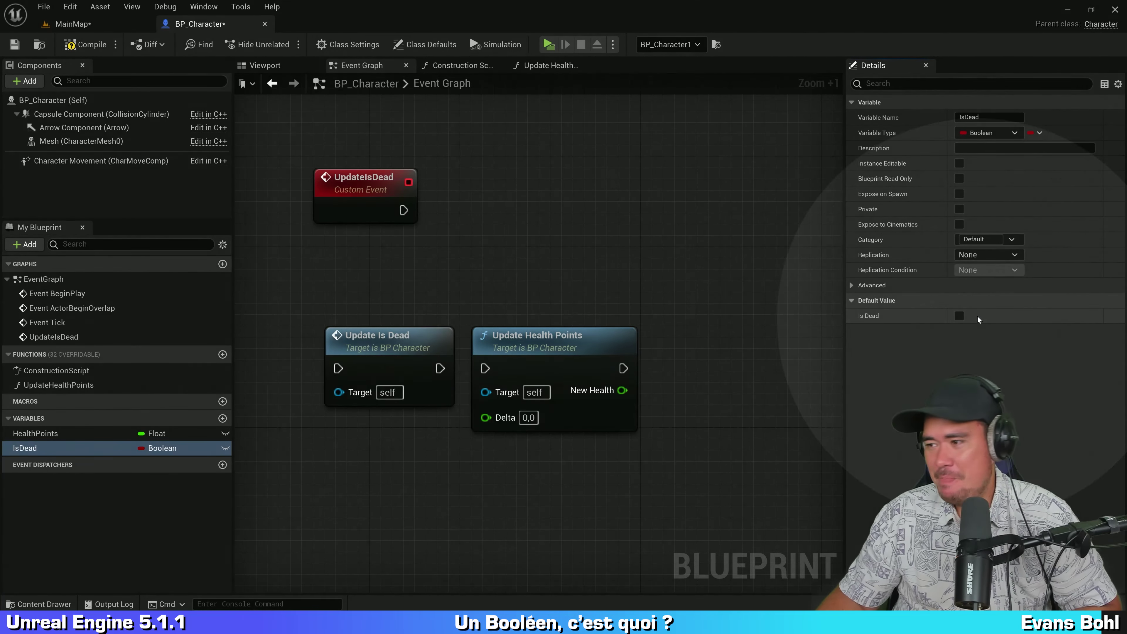
Move UpdateIsDead up and add a HealthPoints getter node beneath it
right_drag(654, 257, 628, 282)
drag(331, 226, 347, 182)
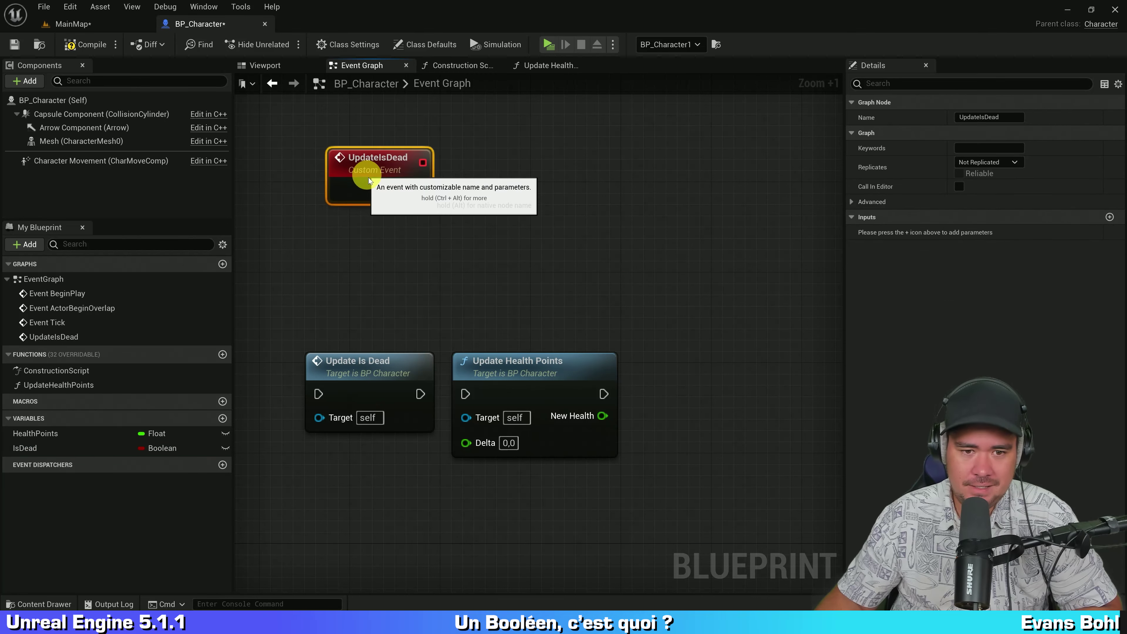
right_drag(447, 229, 448, 271)
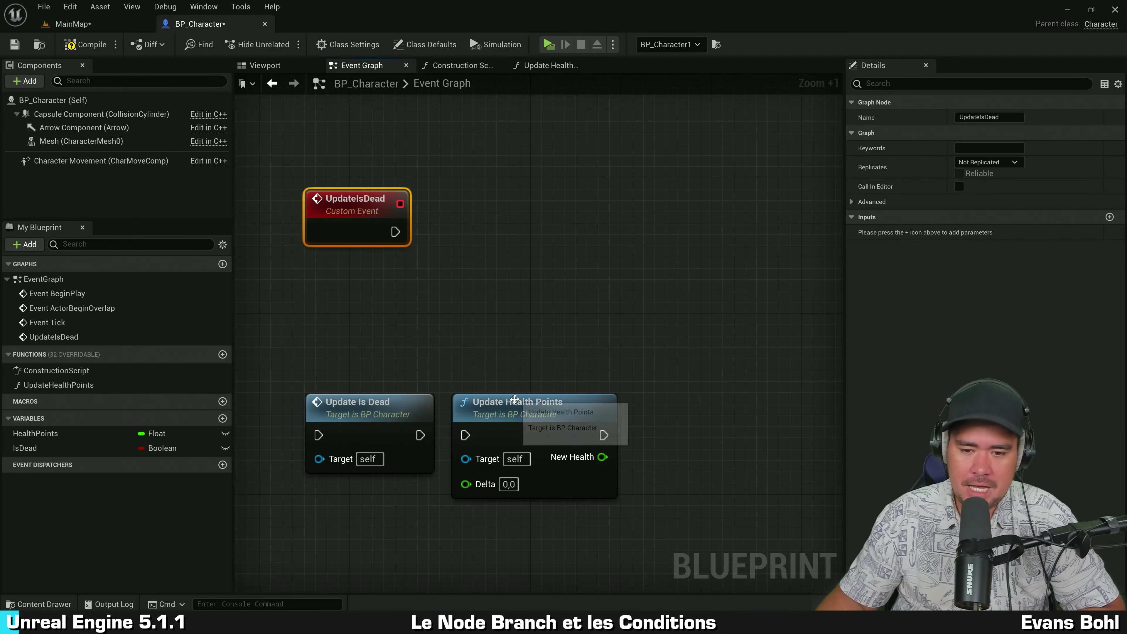
drag(528, 405, 528, 416)
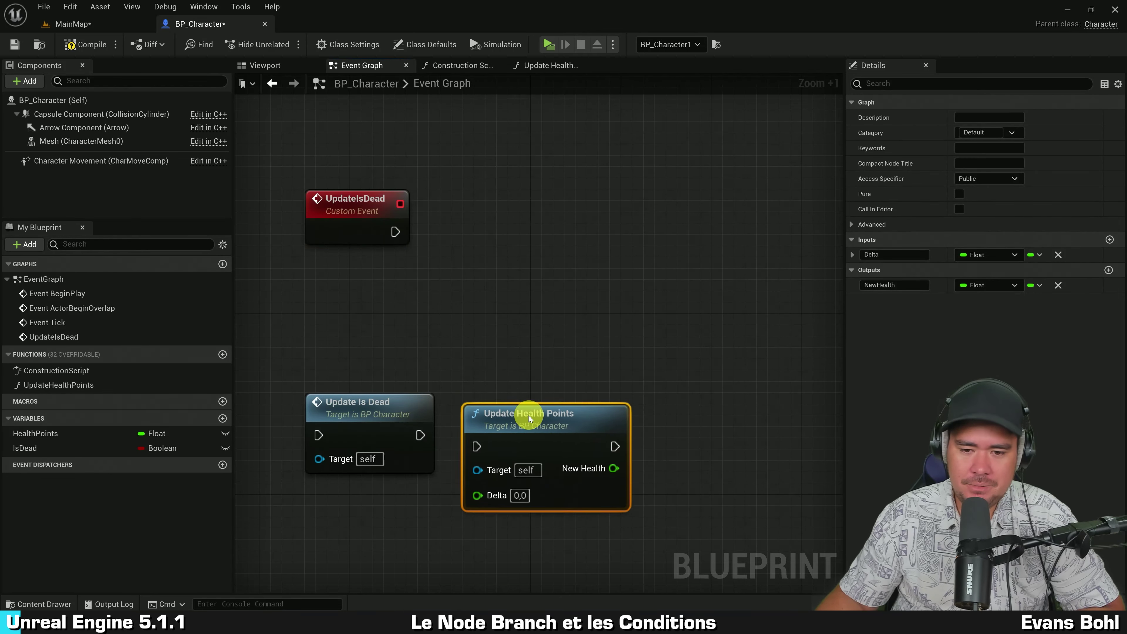
click(592, 248)
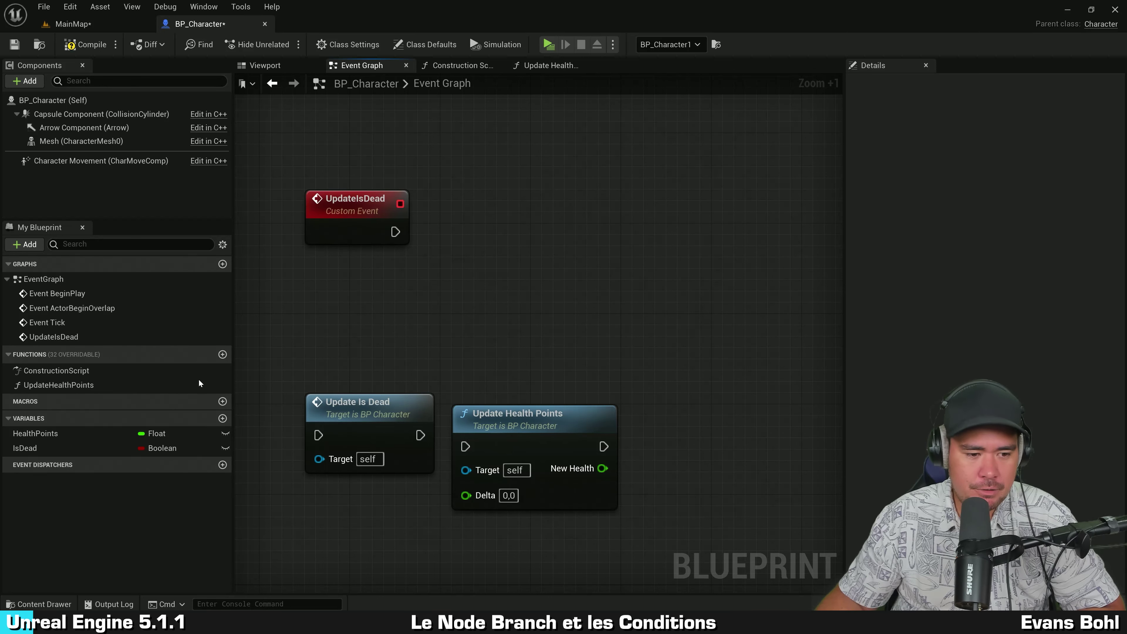
click(21, 435)
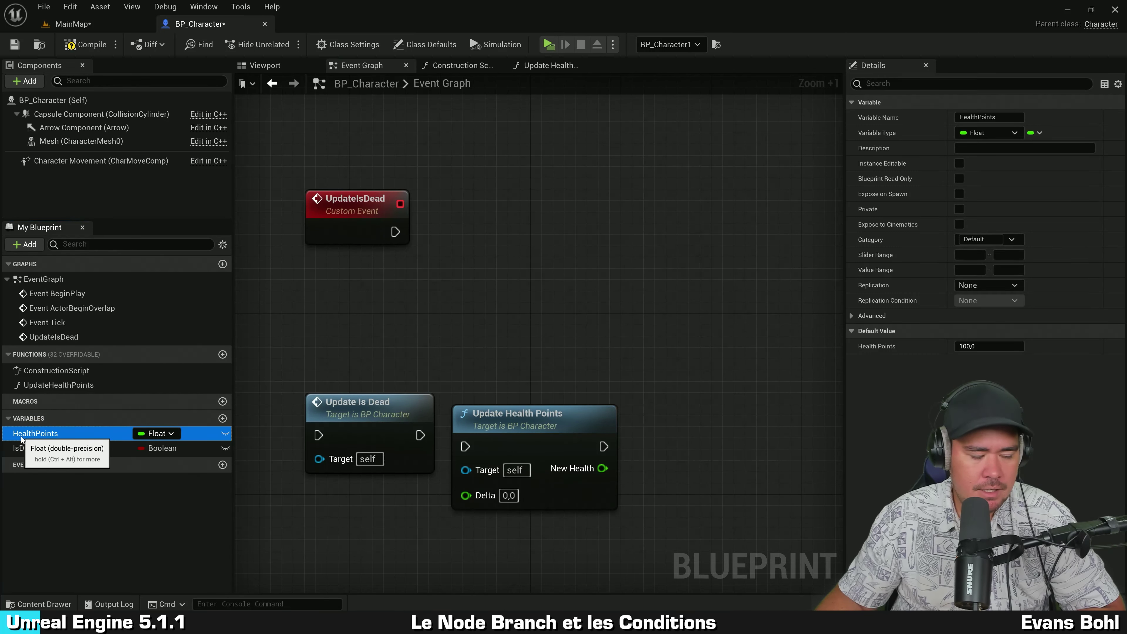
drag(22, 438, 325, 270)
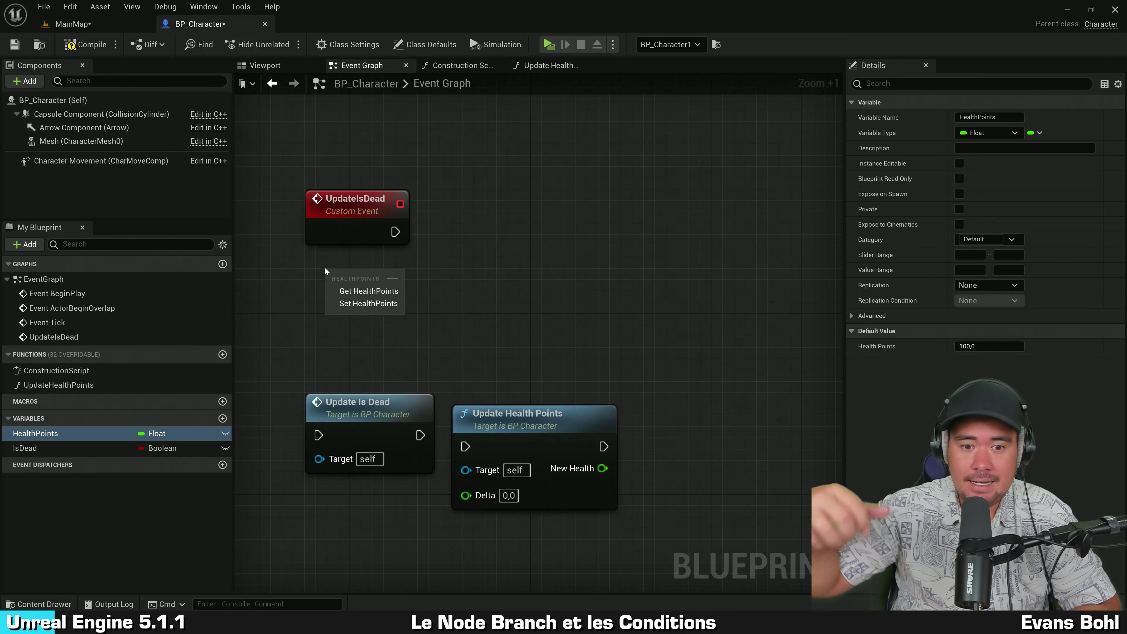
click(363, 291)
Chain Update Is Dead after Update Health Points and set Delta to -20
mouse_move(373, 416)
mouse_down()
mouse_move(710, 426)
mouse_move(711, 437)
mouse_up()
right_click(656, 457)
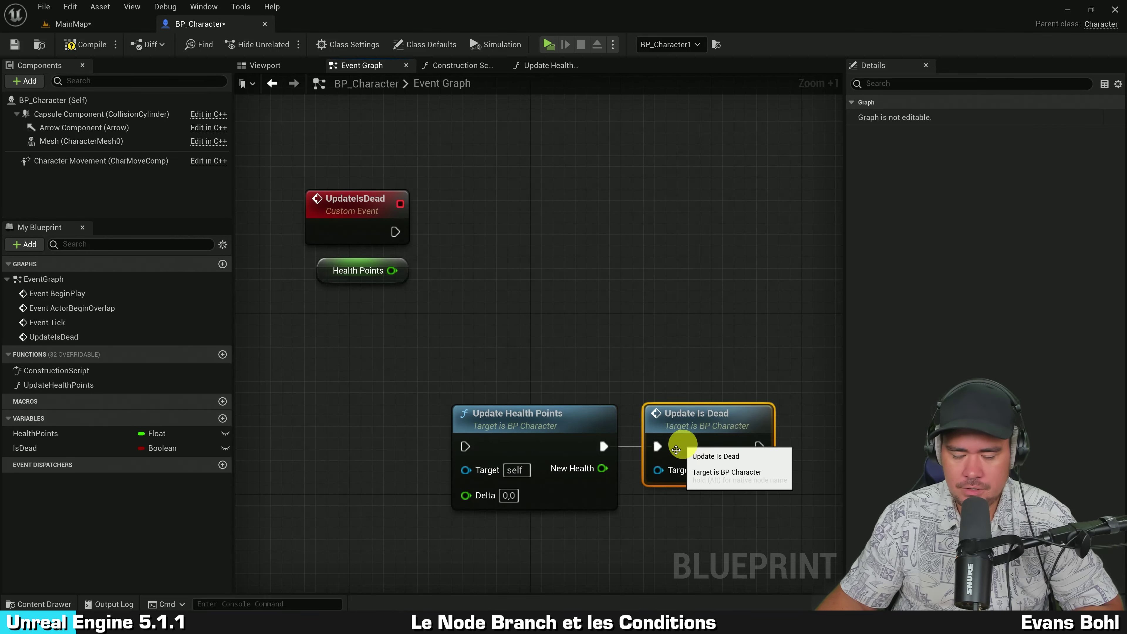
click(627, 533)
mouse_move(554, 452)
mouse_down()
mouse_move(543, 441)
mouse_move(543, 452)
mouse_up()
click(497, 495)
text(-20)
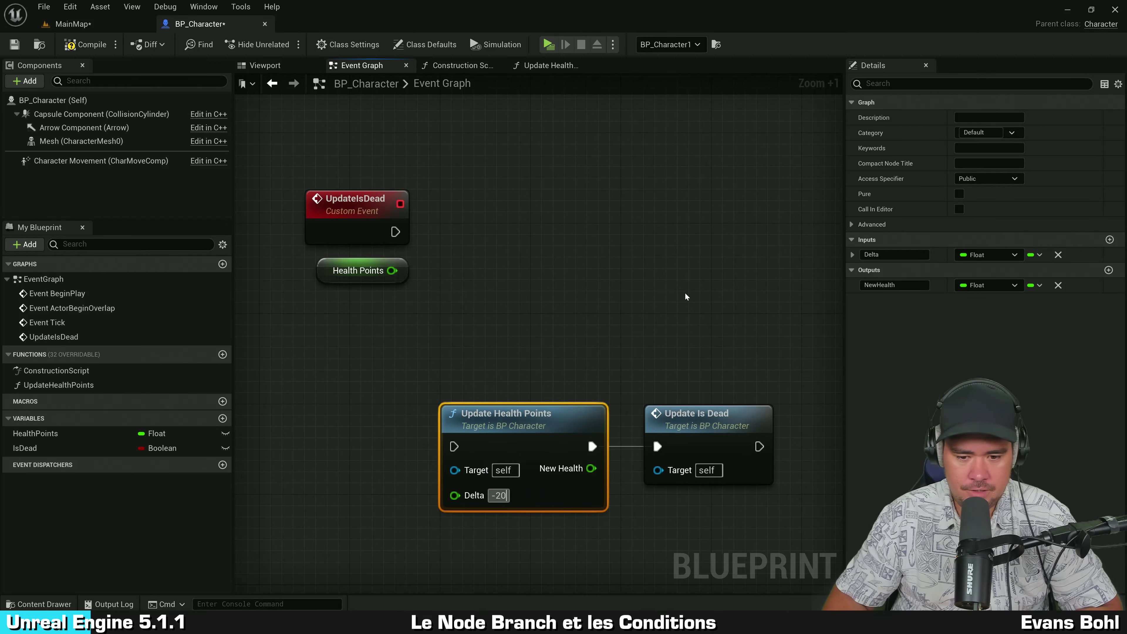
click(708, 417)
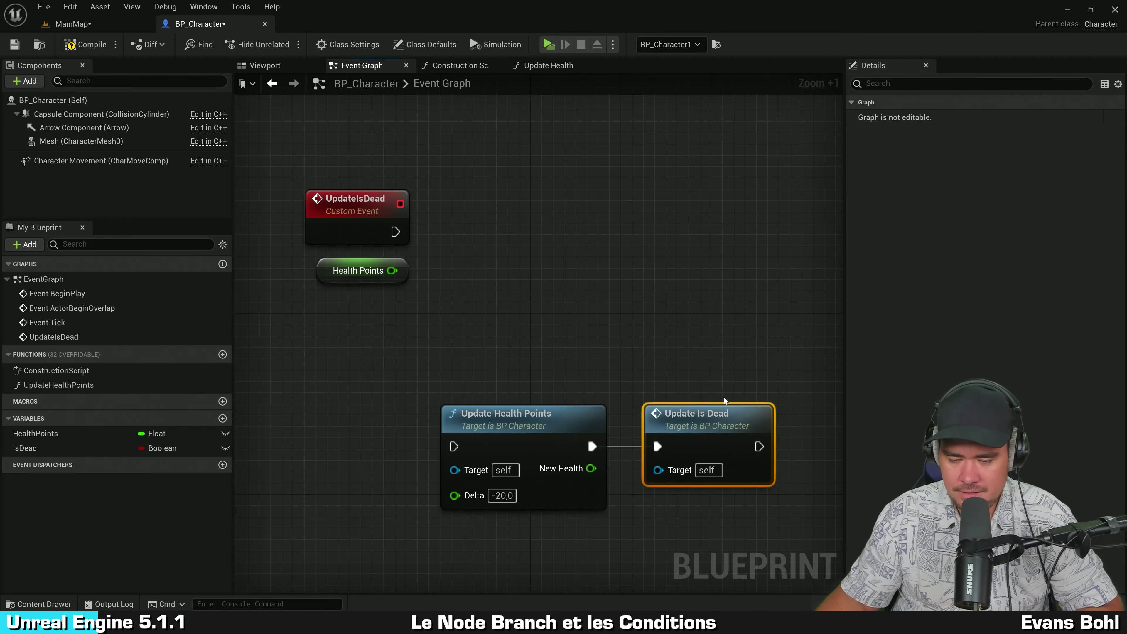
Reposition the Health Points getter node in the graph
drag(314, 335, 400, 280)
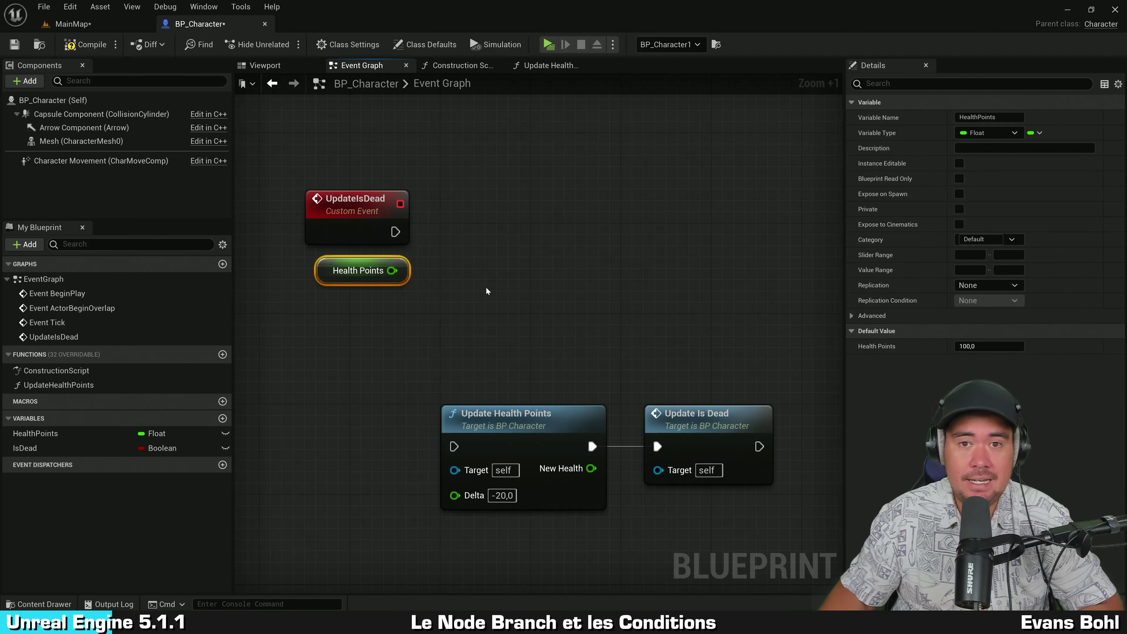
click(486, 275)
right_drag(485, 234, 488, 245)
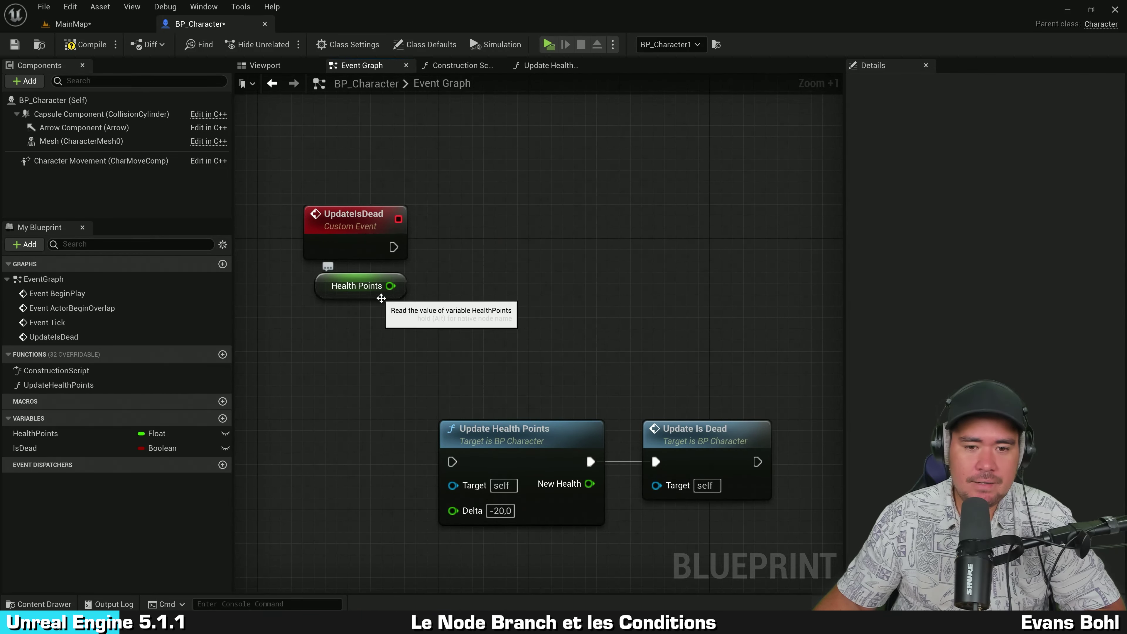
click(381, 295)
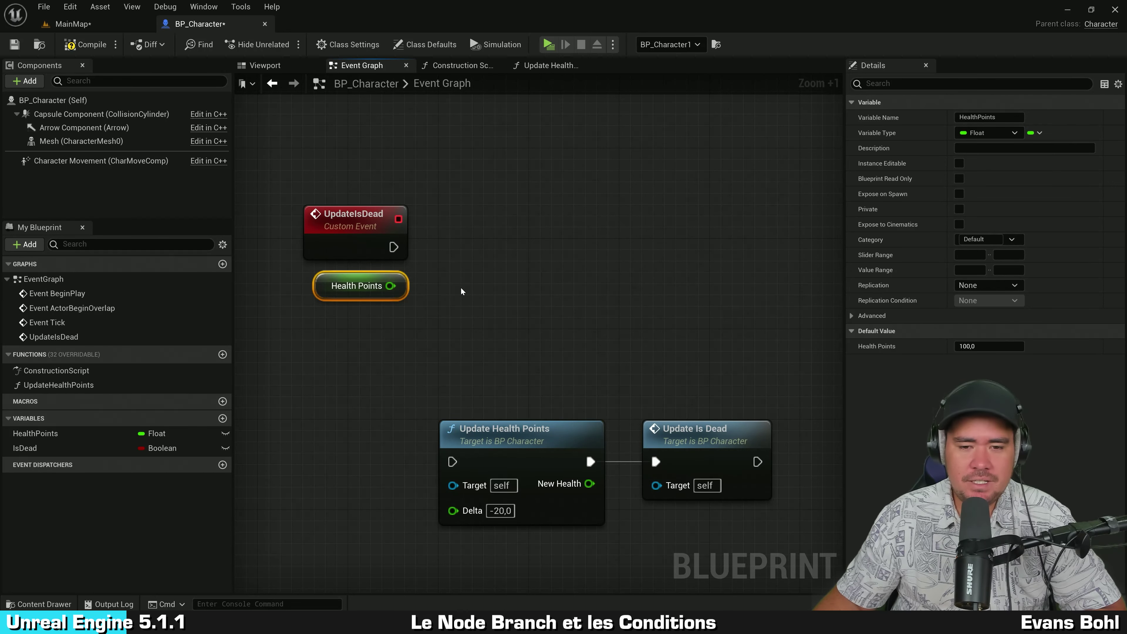
right_drag(460, 287, 457, 269)
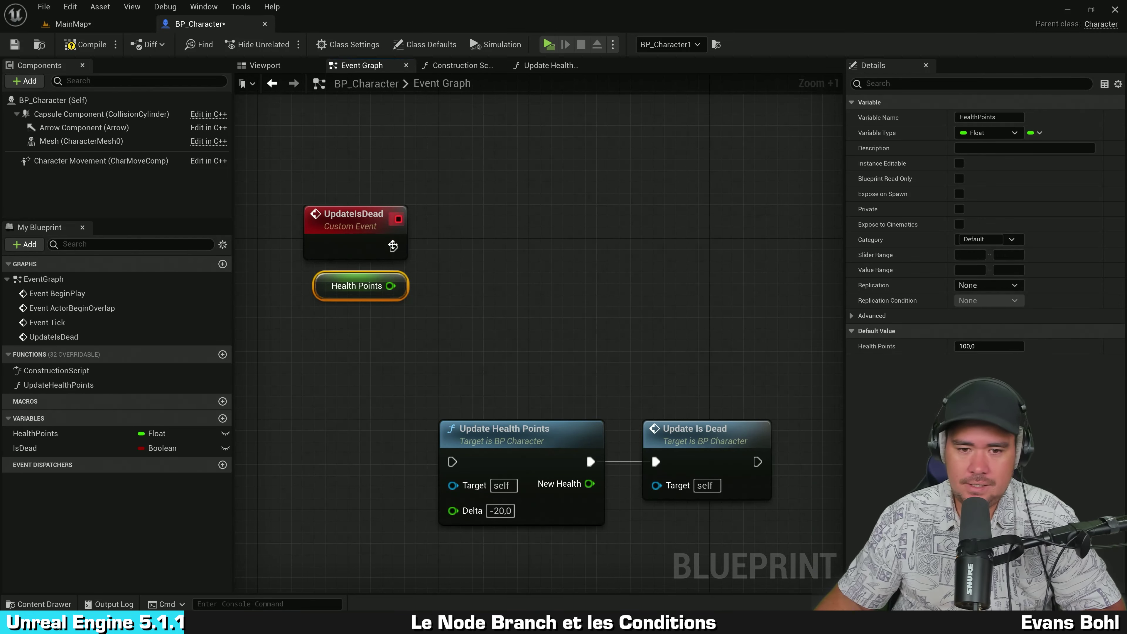
Add a Less Equal (<=) node fed by Health Points, comparing against 0,0
drag(391, 285, 442, 282)
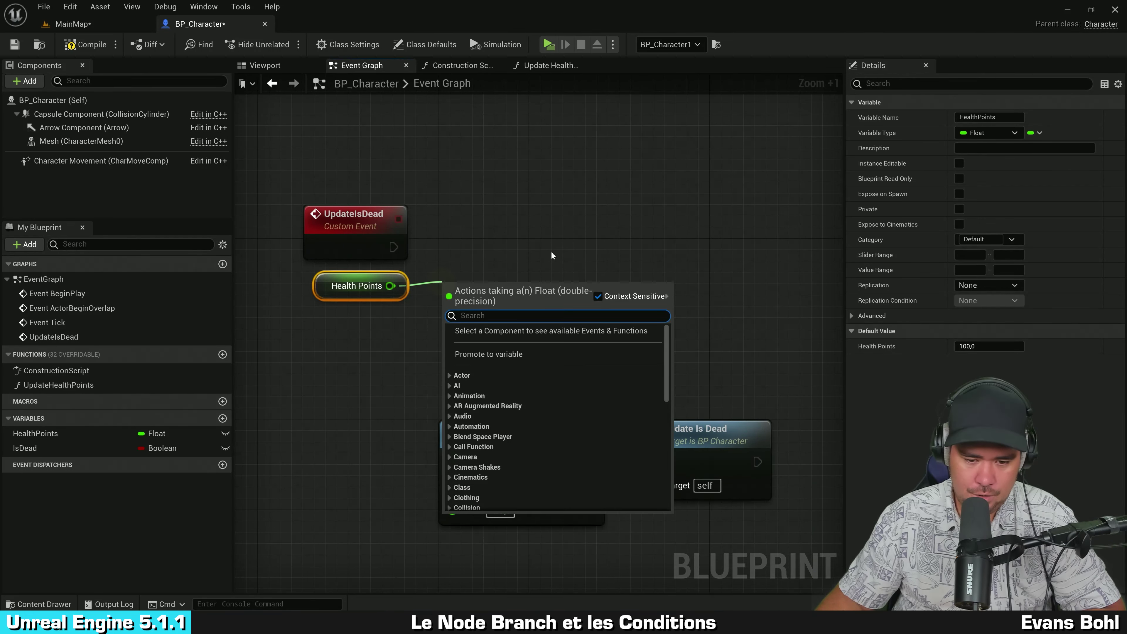
text(<)
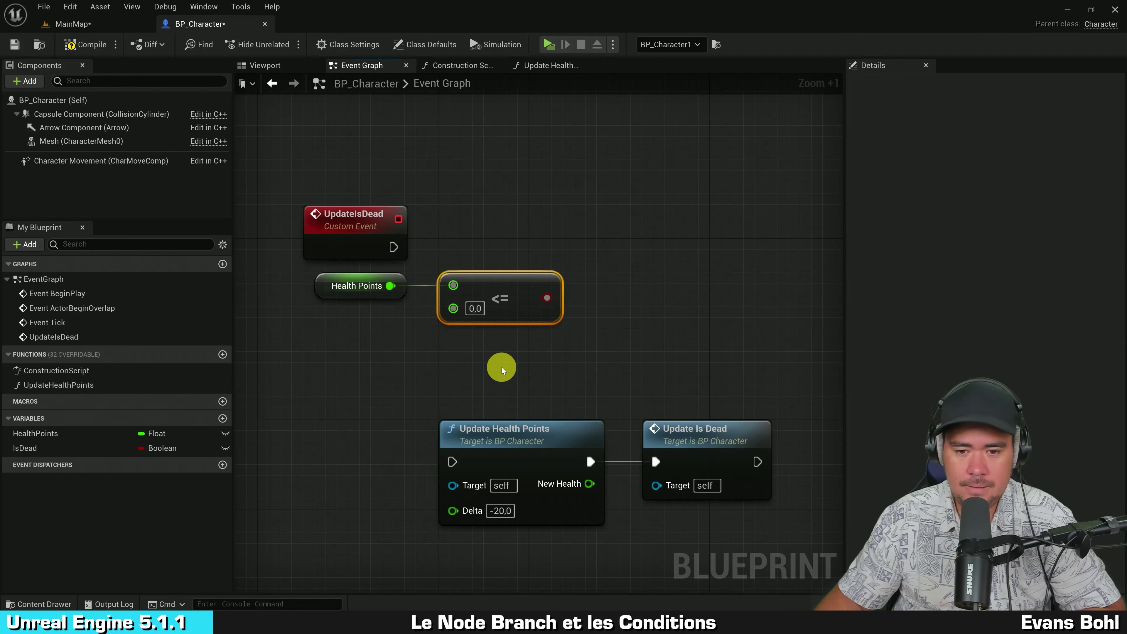
click(502, 367)
drag(360, 327, 519, 297)
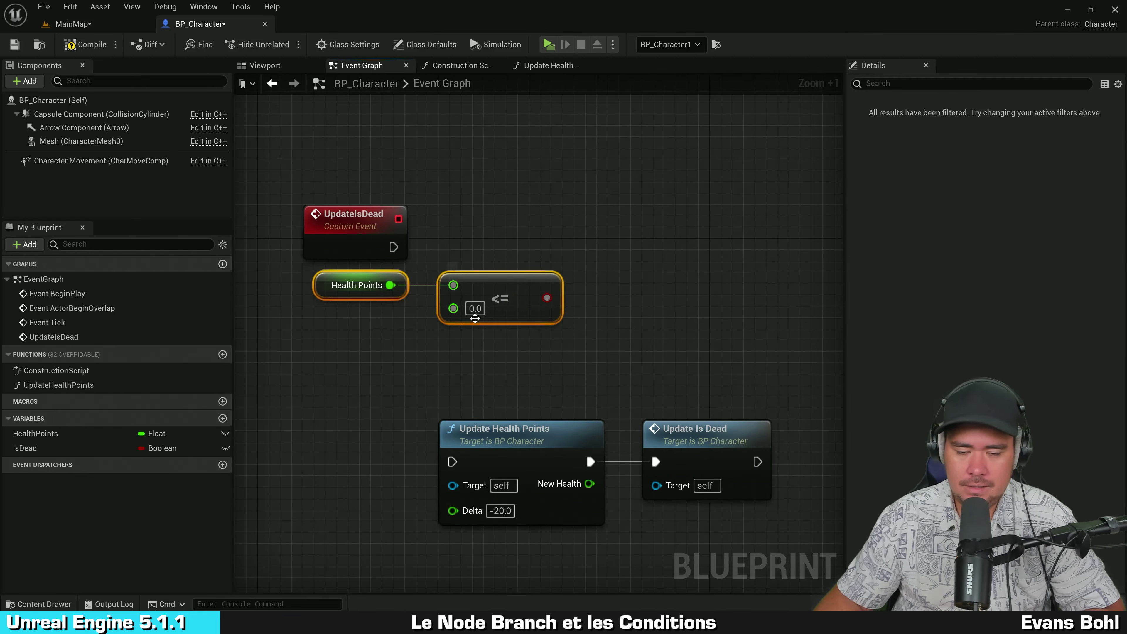
click(453, 355)
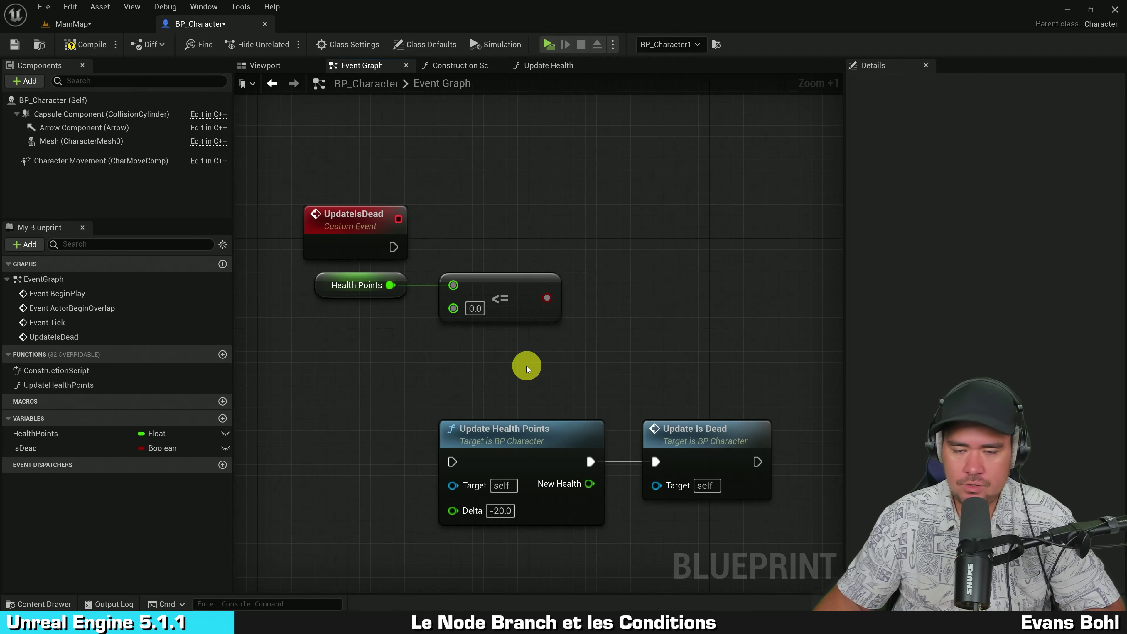
mouse_move(354, 336)
mouse_down()
mouse_move(510, 284)
mouse_move(499, 306)
mouse_move(599, 271)
mouse_move(585, 249)
mouse_up()
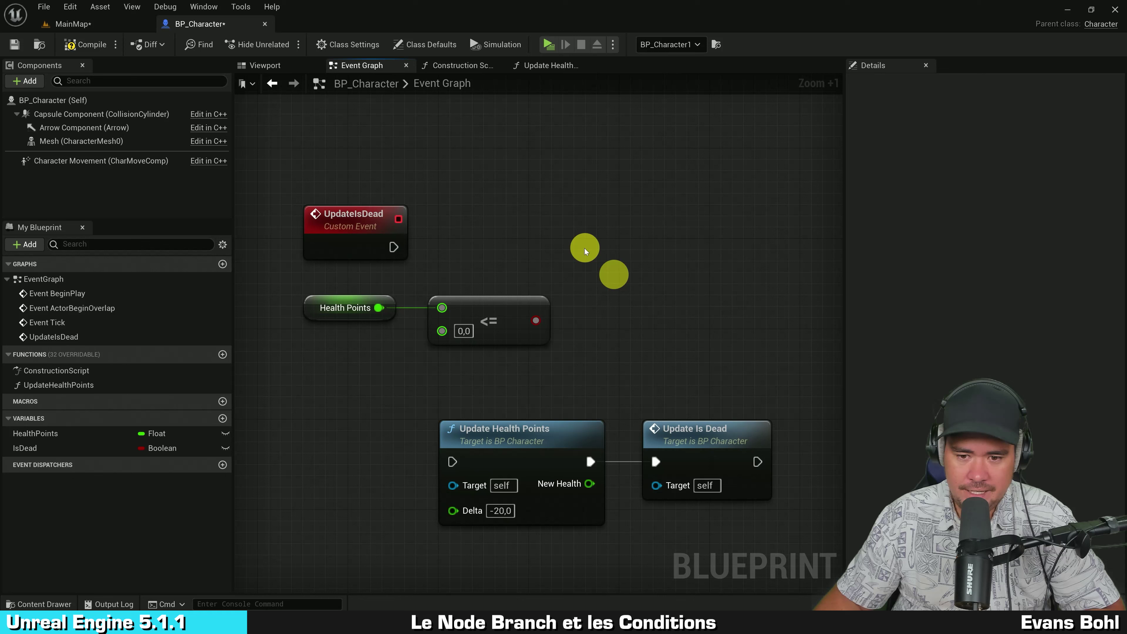
Pull wires from the <= Boolean output, cancelling each attempt without adding a node
click(536, 320)
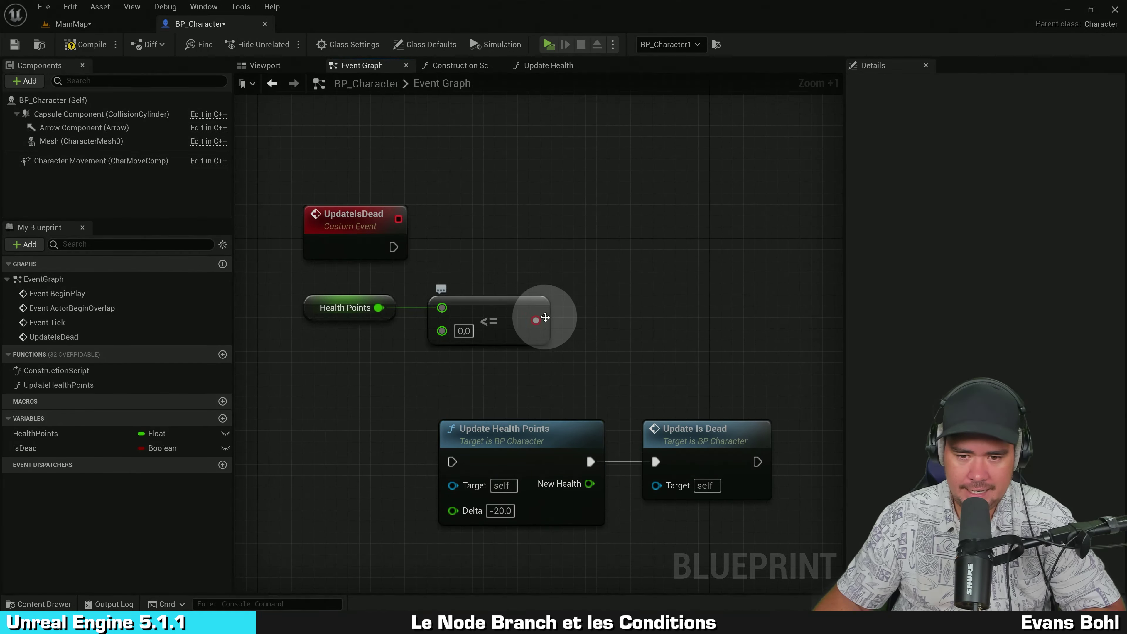
mouse_move(536, 320)
mouse_down()
mouse_move(617, 257)
mouse_move(567, 254)
mouse_up()
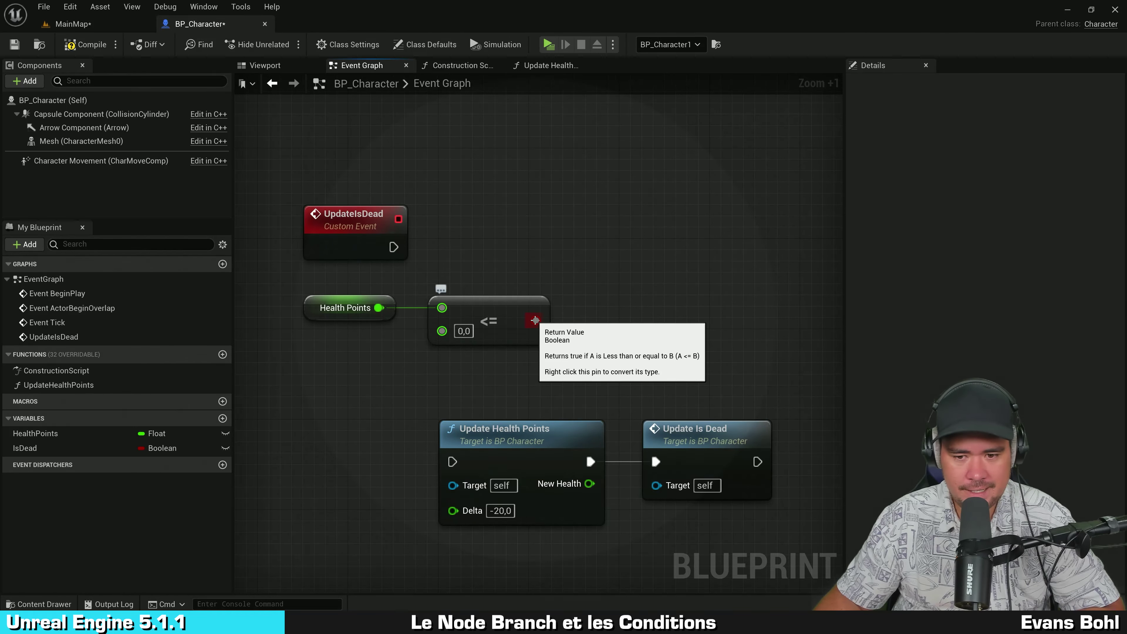
click(535, 321)
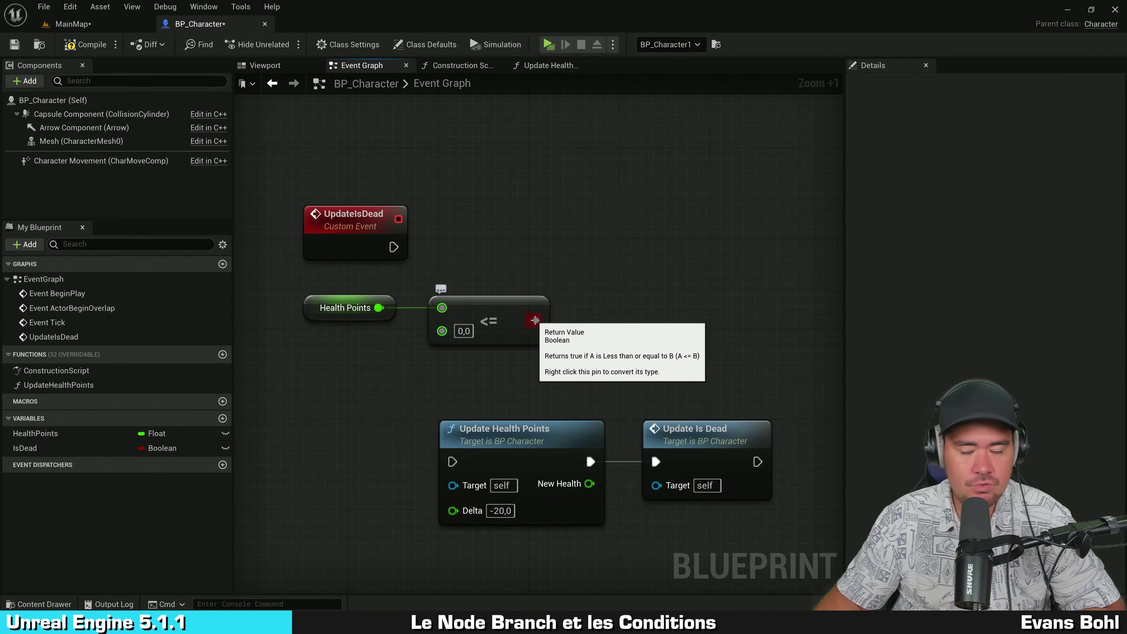
mouse_move(535, 320)
mouse_down()
mouse_move(612, 265)
mouse_move(620, 289)
mouse_up()
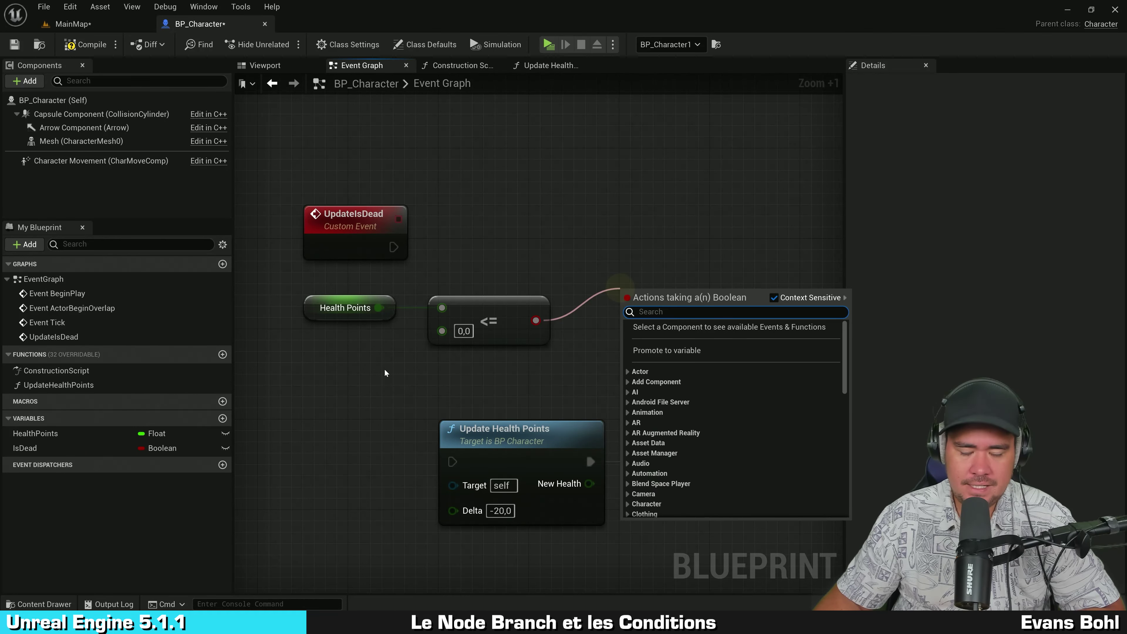
click(383, 368)
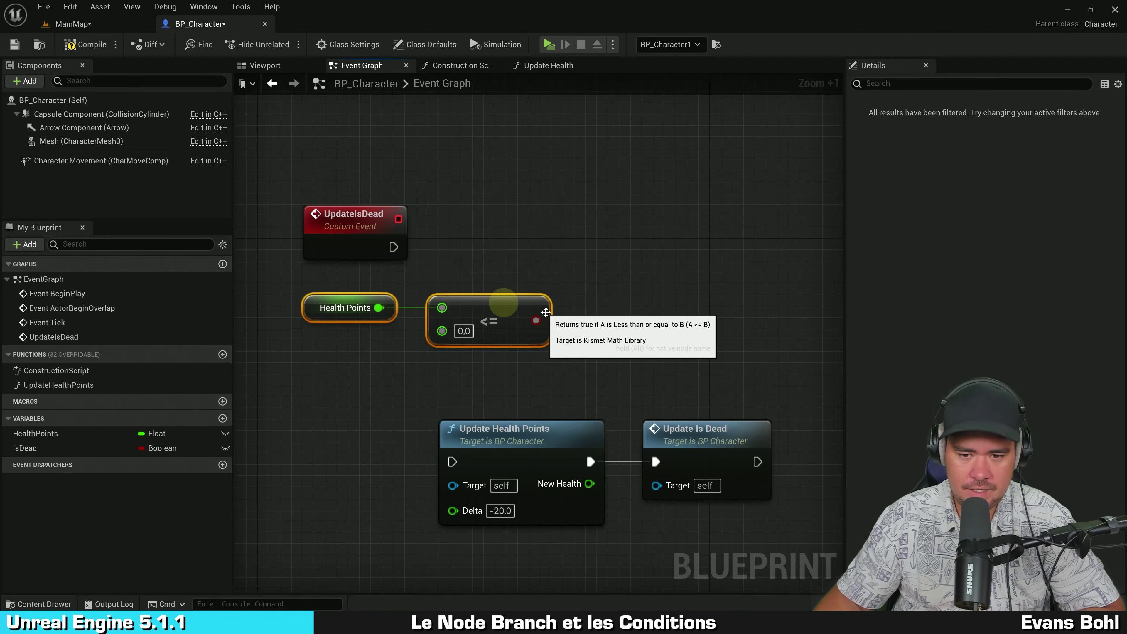
mouse_move(535, 320)
mouse_down()
mouse_move(576, 290)
mouse_move(623, 296)
mouse_up()
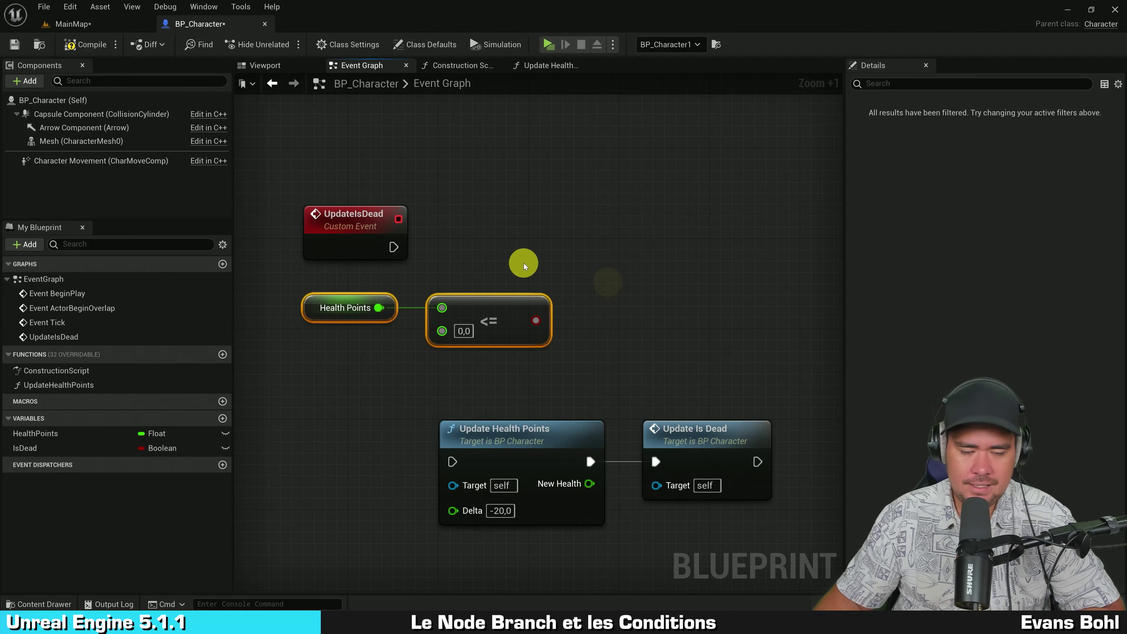
click(543, 272)
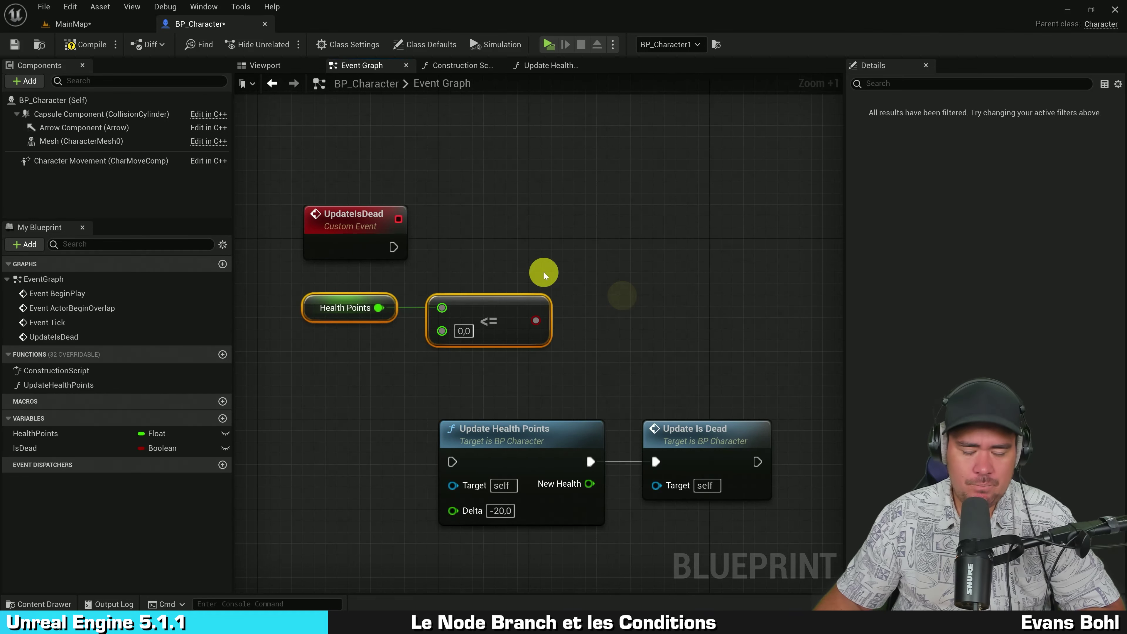
click(309, 306)
click(459, 320)
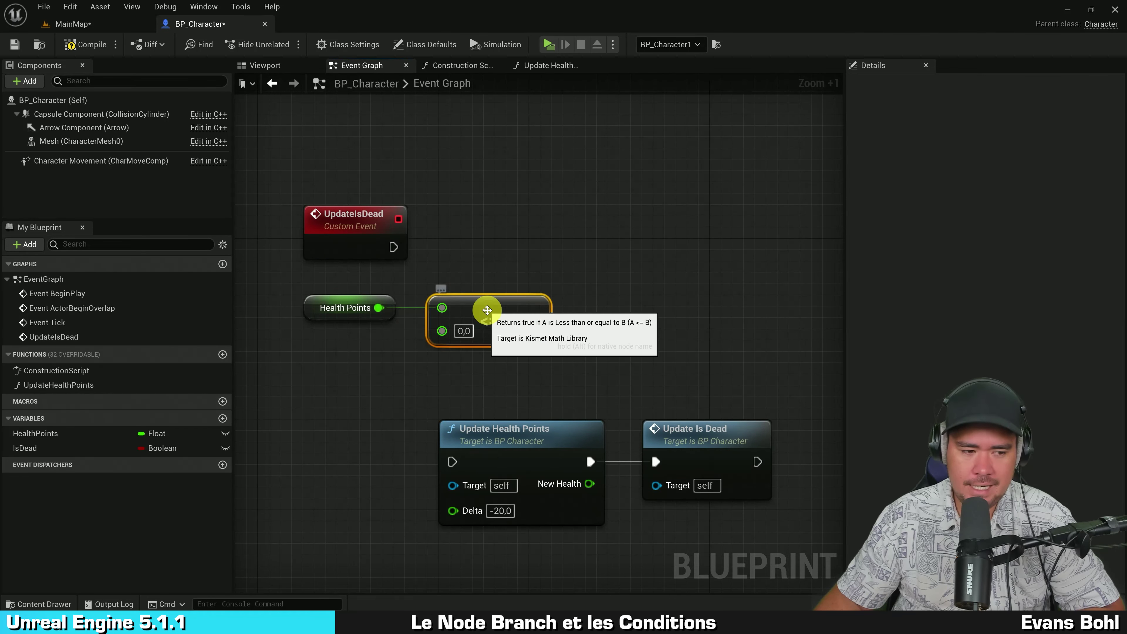
mouse_move(535, 320)
mouse_down()
mouse_move(607, 262)
mouse_move(632, 257)
mouse_up()
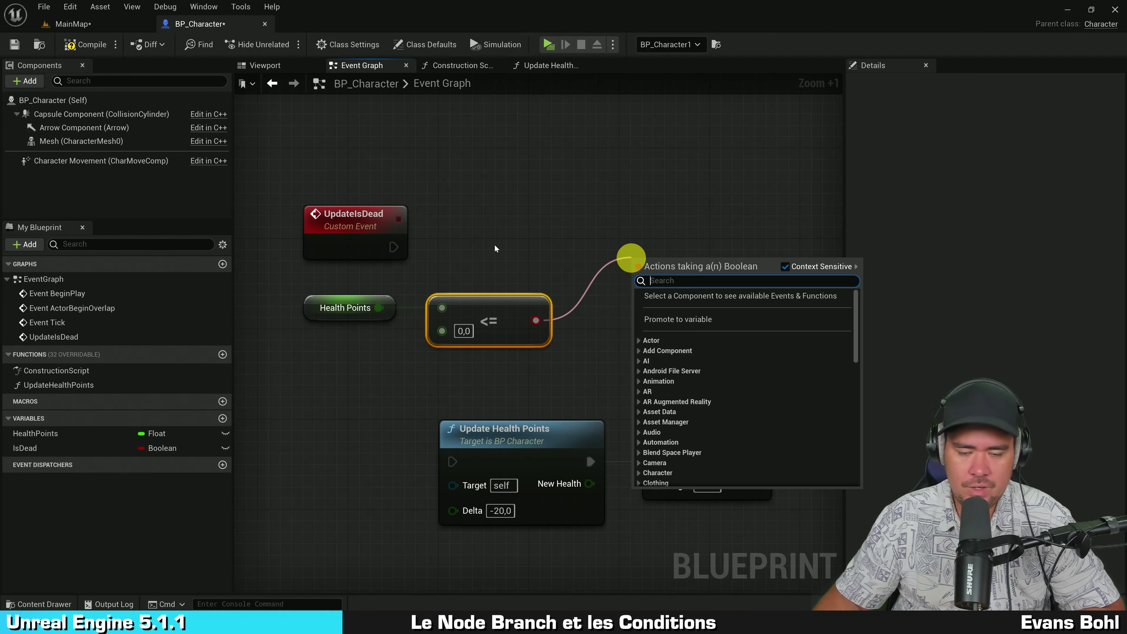
click(345, 340)
click(315, 308)
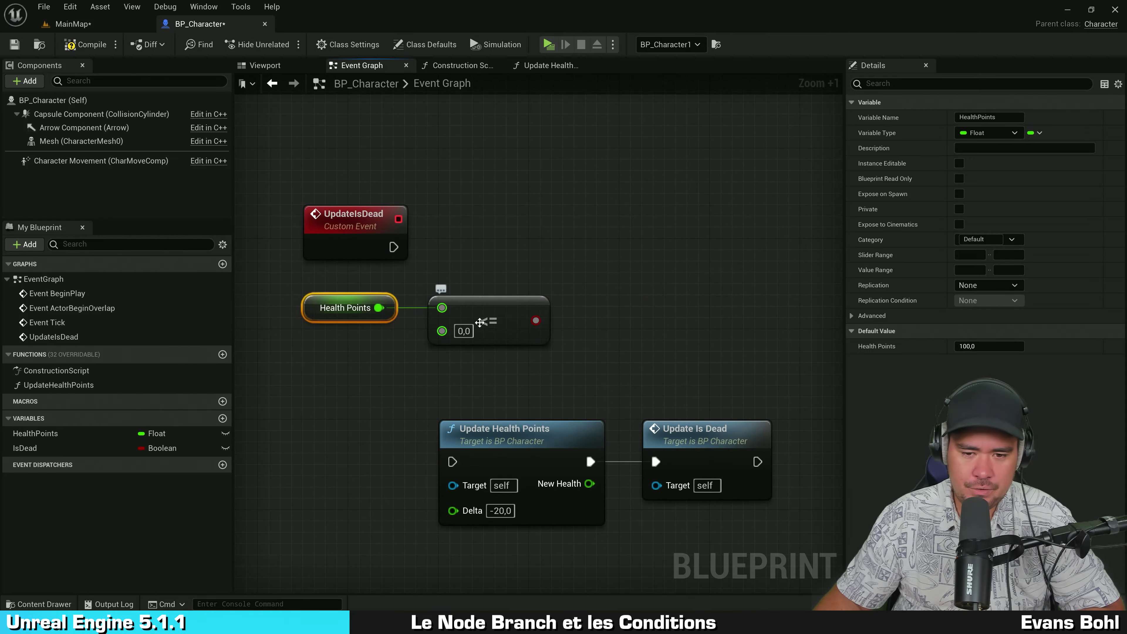
drag(536, 320, 616, 296)
drag(629, 302, 630, 303)
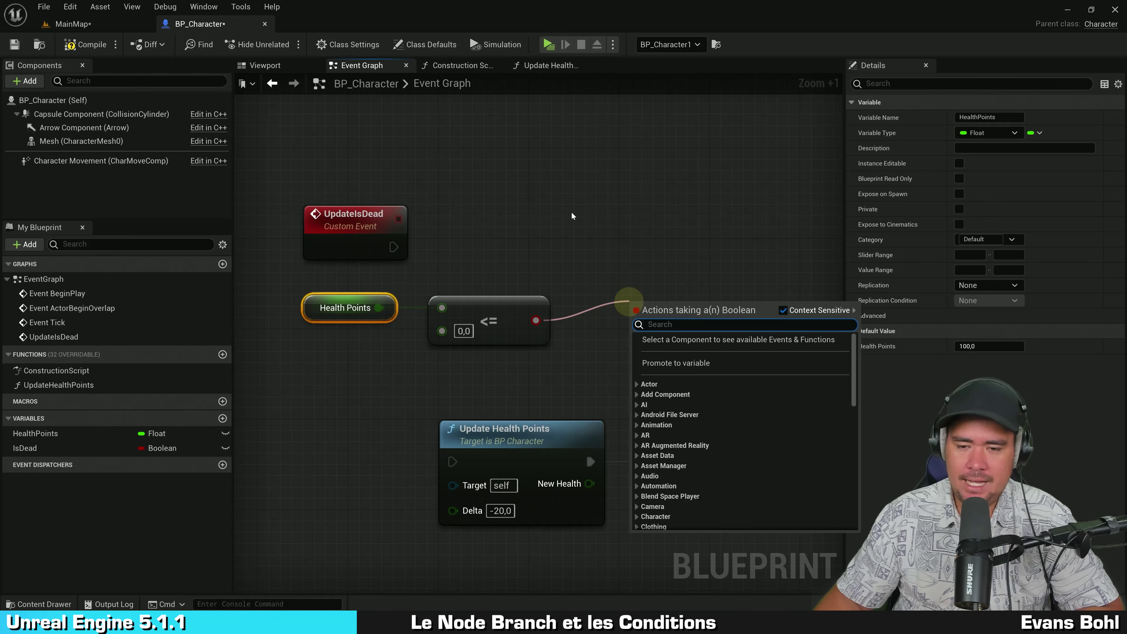
click(572, 212)
right_drag(594, 199, 586, 216)
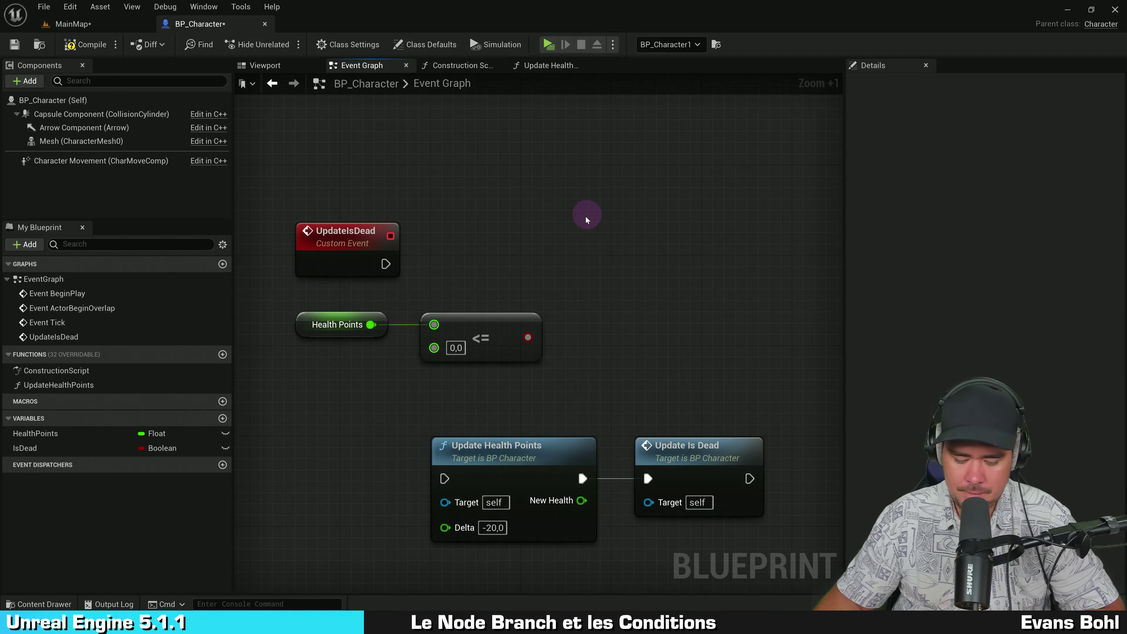
Add a Branch node after the UpdateIsDead event via a 'branch' search
mouse_move(375, 242)
mouse_down()
mouse_move(364, 208)
mouse_move(473, 232)
mouse_up()
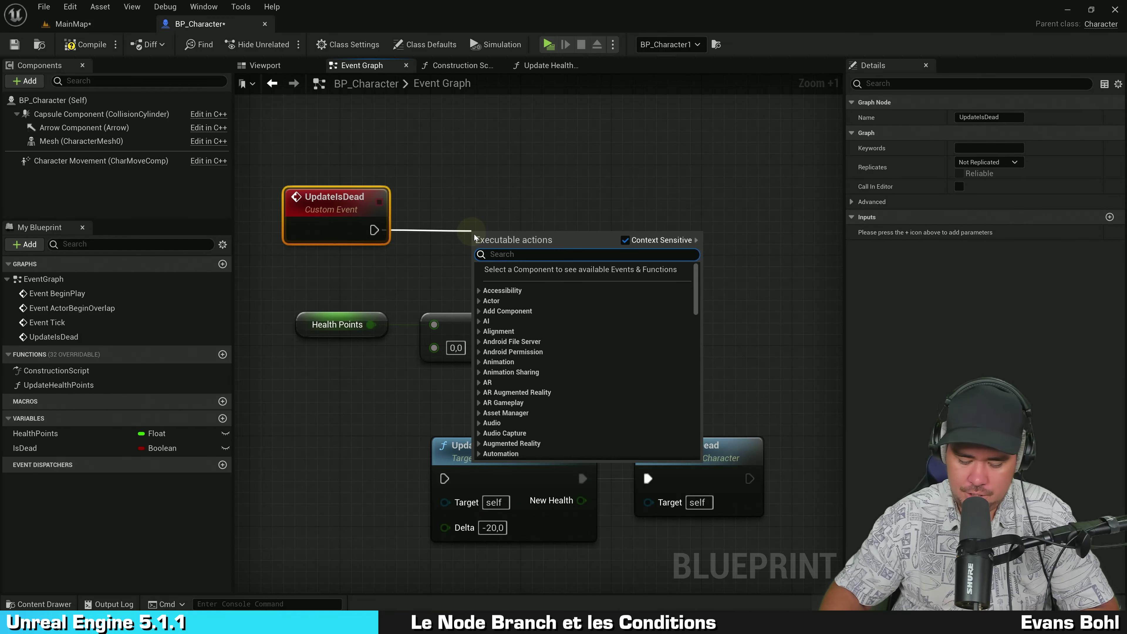
text(branch)
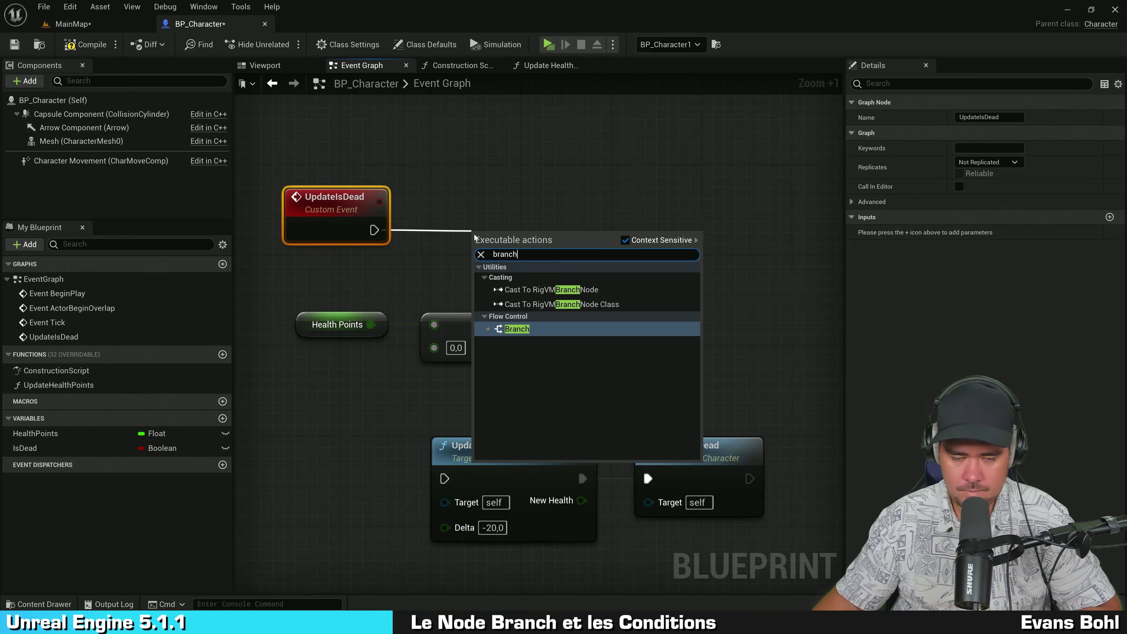
click(534, 330)
drag(491, 230, 469, 207)
Rearrange the Branch, UpdateIsDead and comparison nodes
click(370, 219)
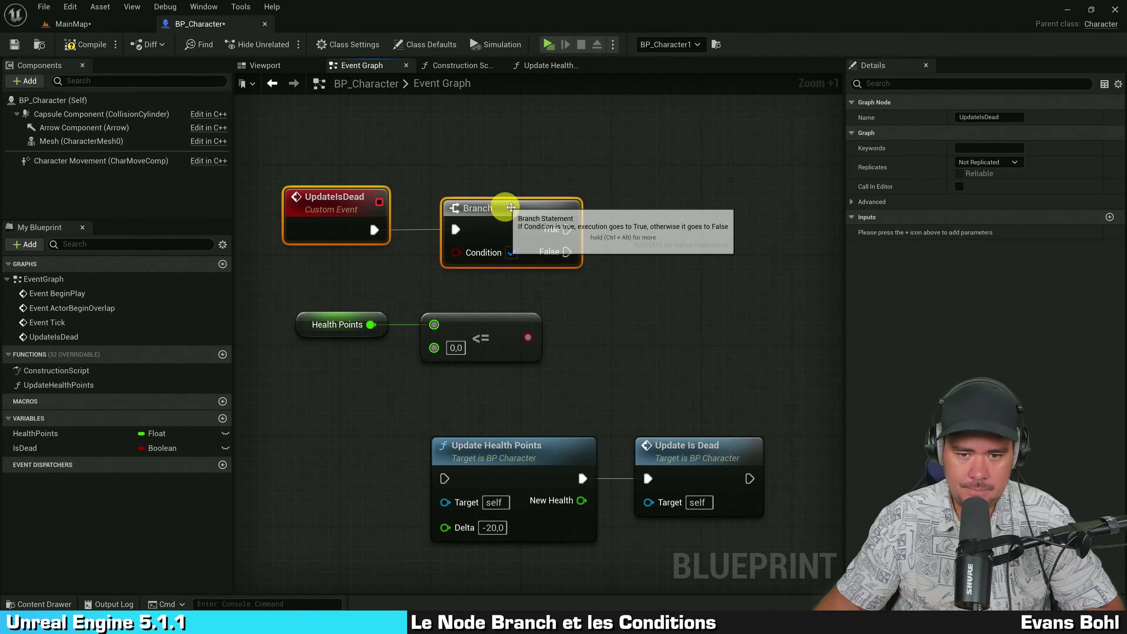
click(571, 309)
drag(284, 382, 491, 322)
right_drag(571, 270, 569, 303)
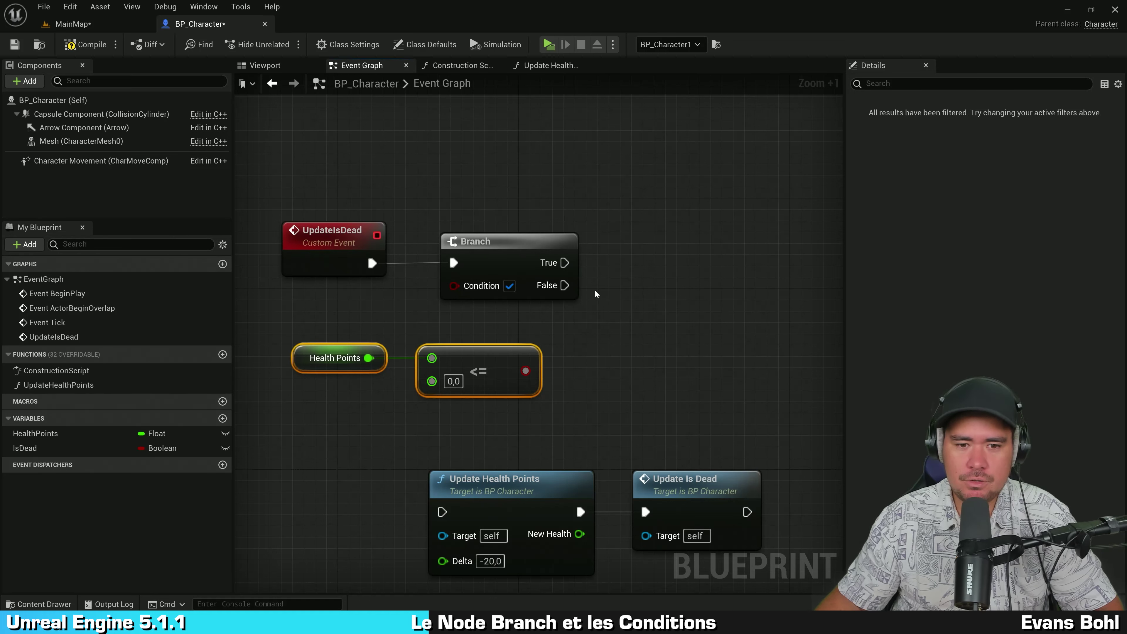
drag(506, 265, 527, 265)
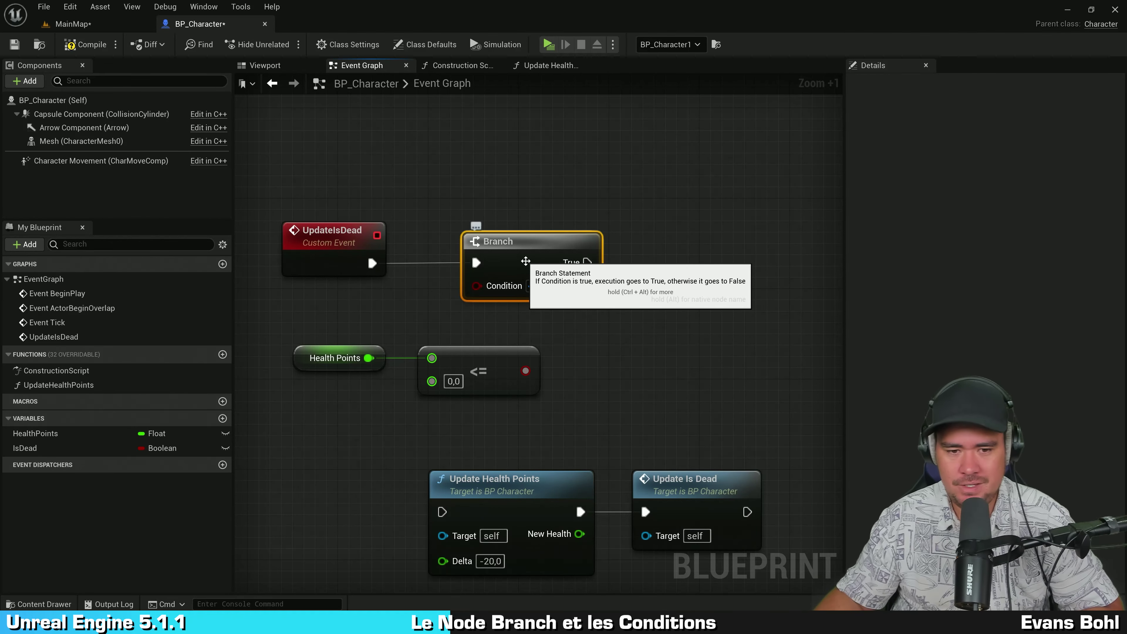
drag(305, 264, 259, 252)
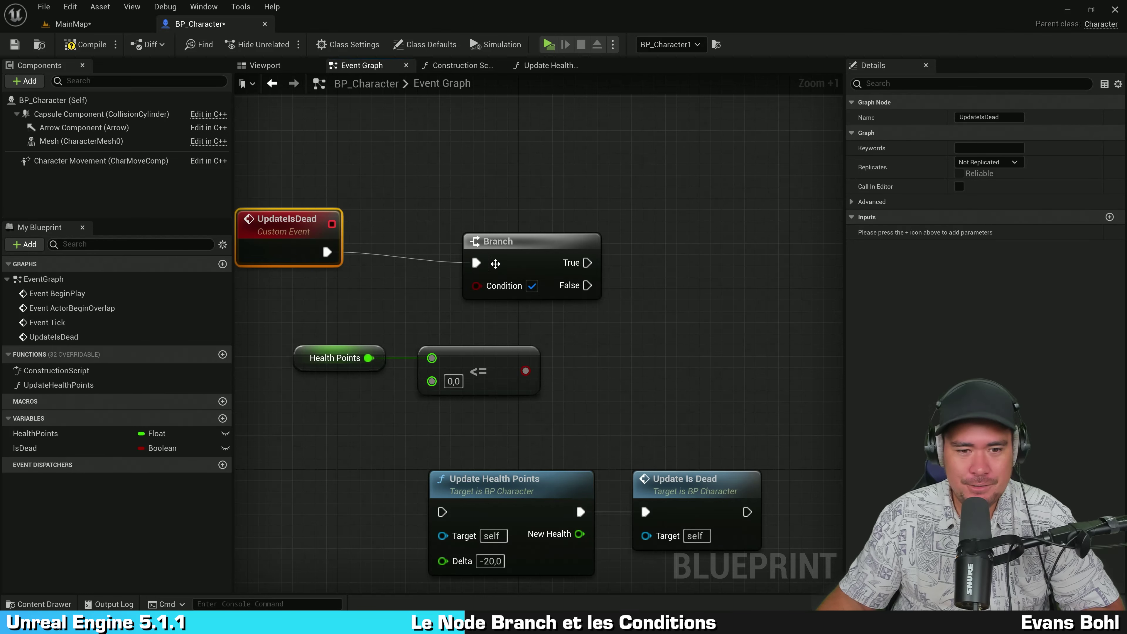
drag(273, 259, 307, 271)
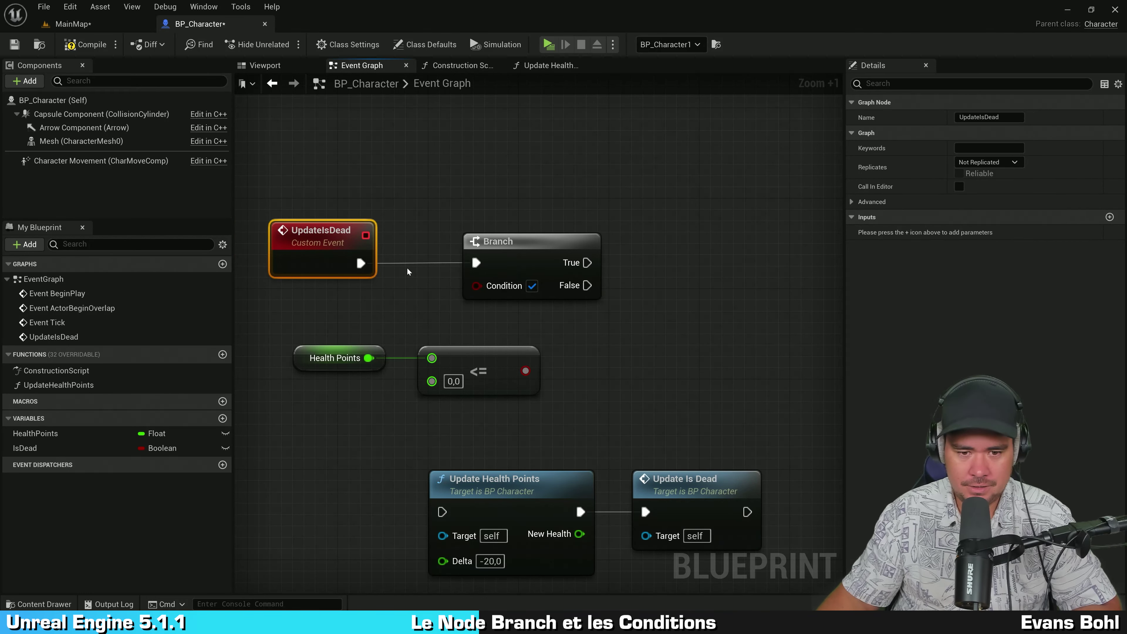
Drag from Branch's True and False outputs, dismissing each action menu unused
drag(587, 263, 679, 189)
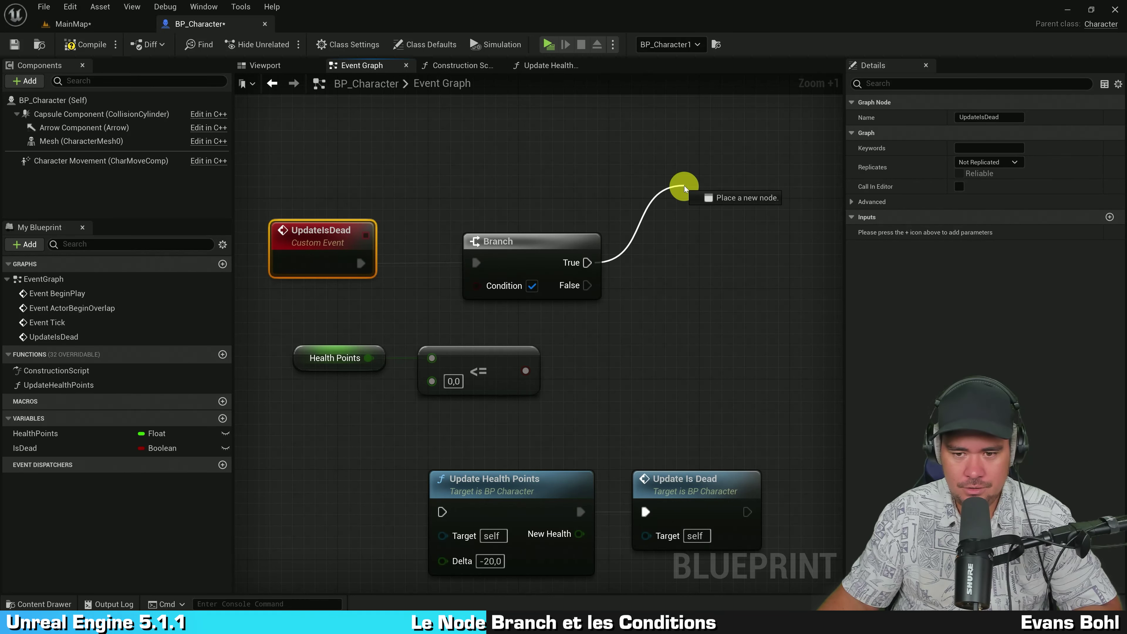
drag(587, 285, 666, 373)
click(612, 378)
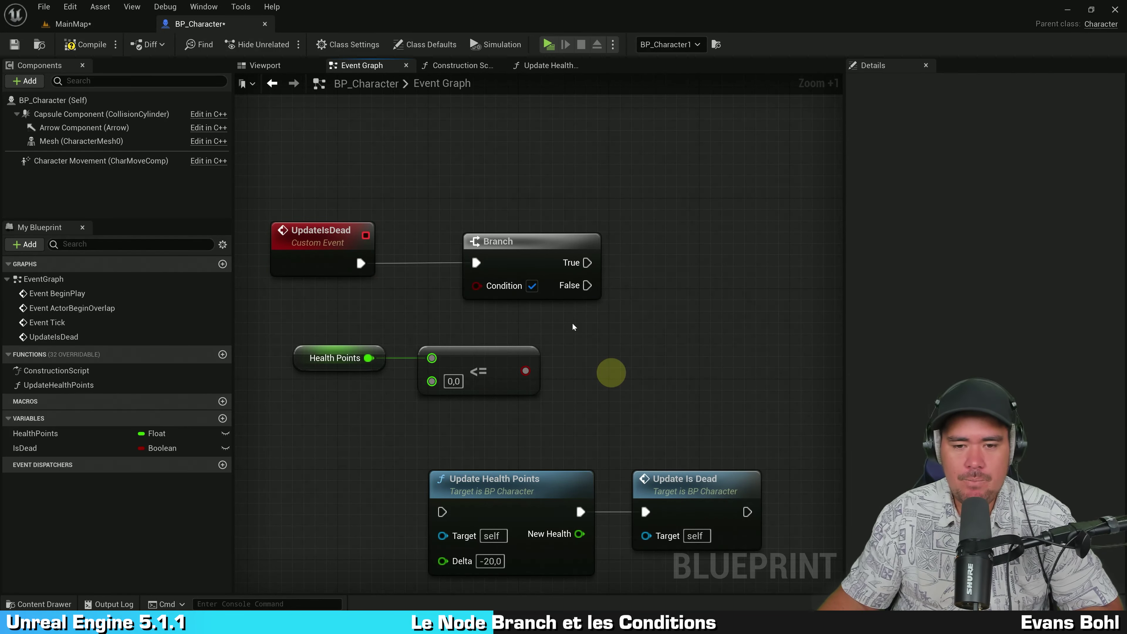
click(296, 261)
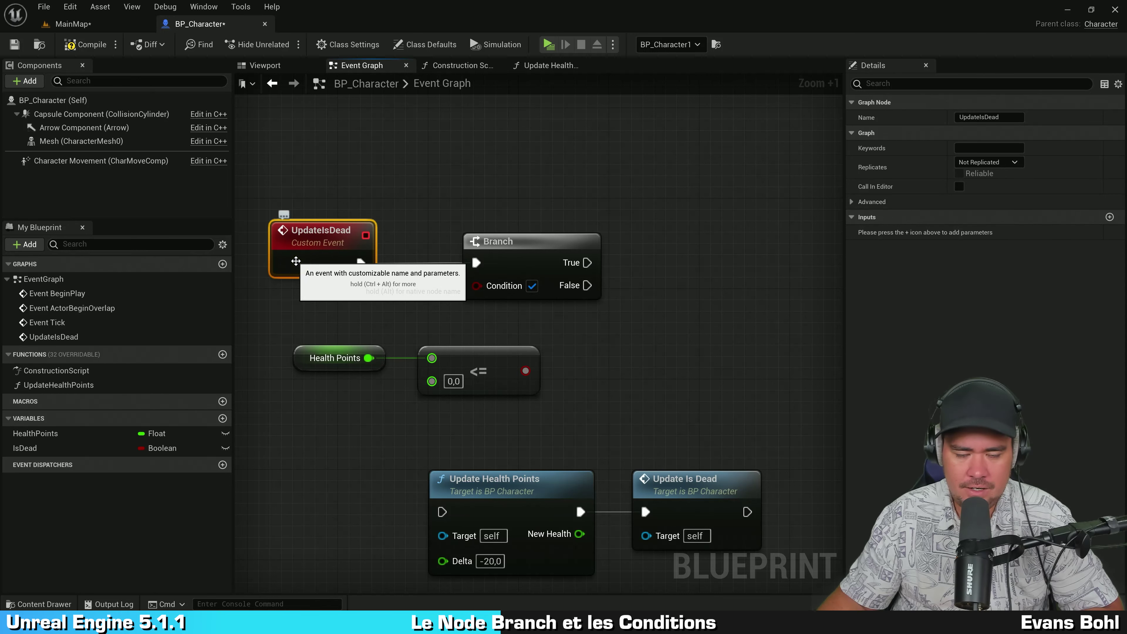
click(522, 250)
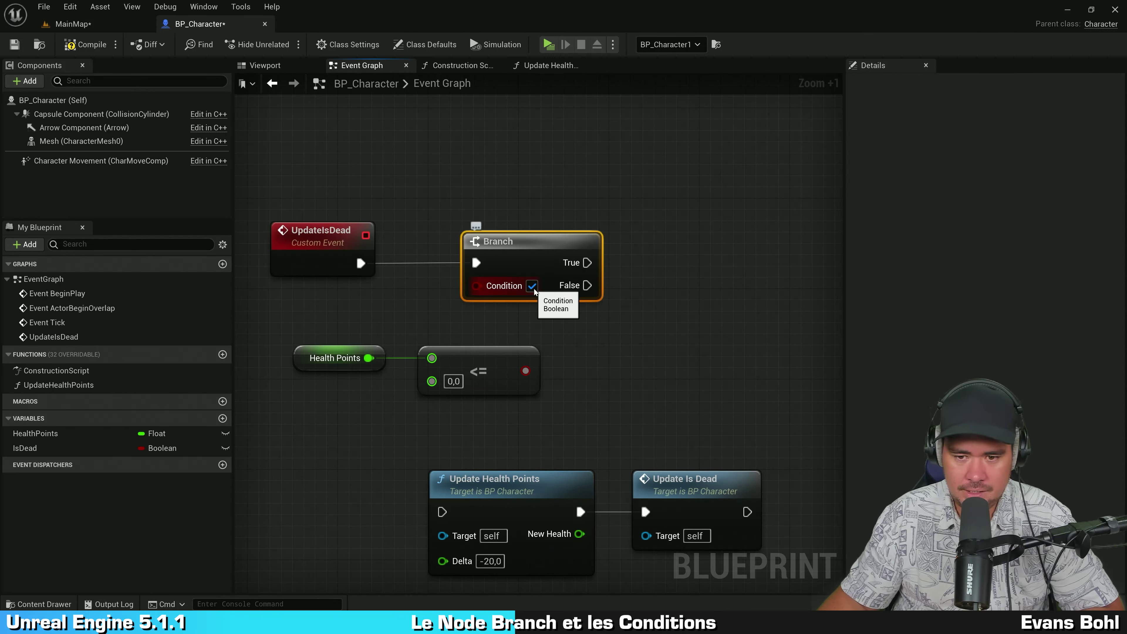
drag(587, 262, 719, 163)
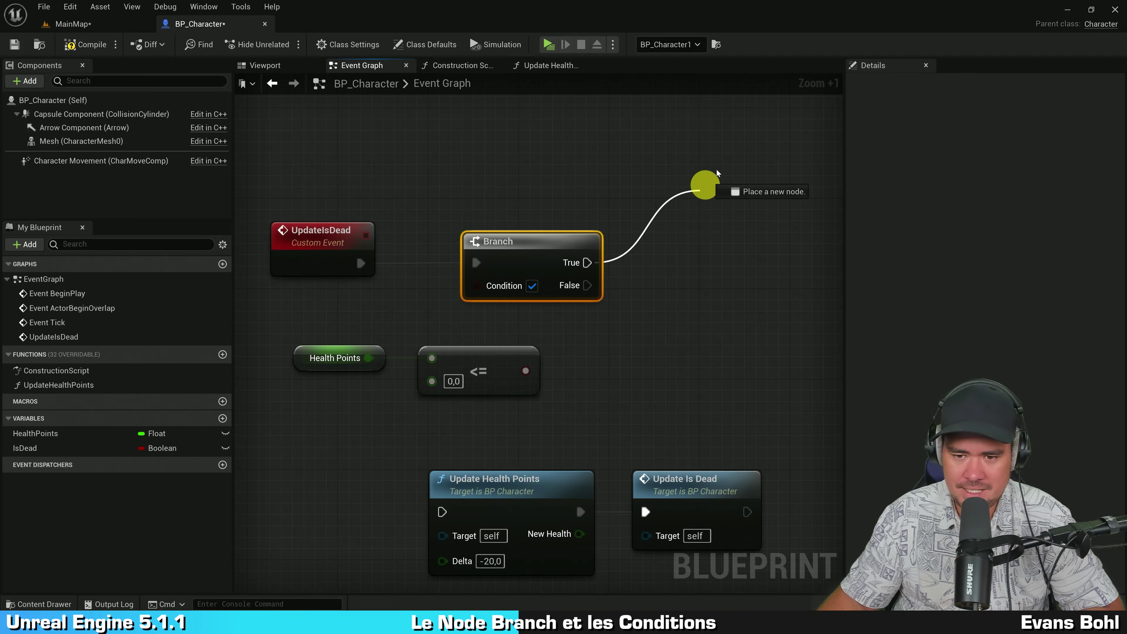
click(625, 314)
drag(588, 285, 698, 381)
click(550, 344)
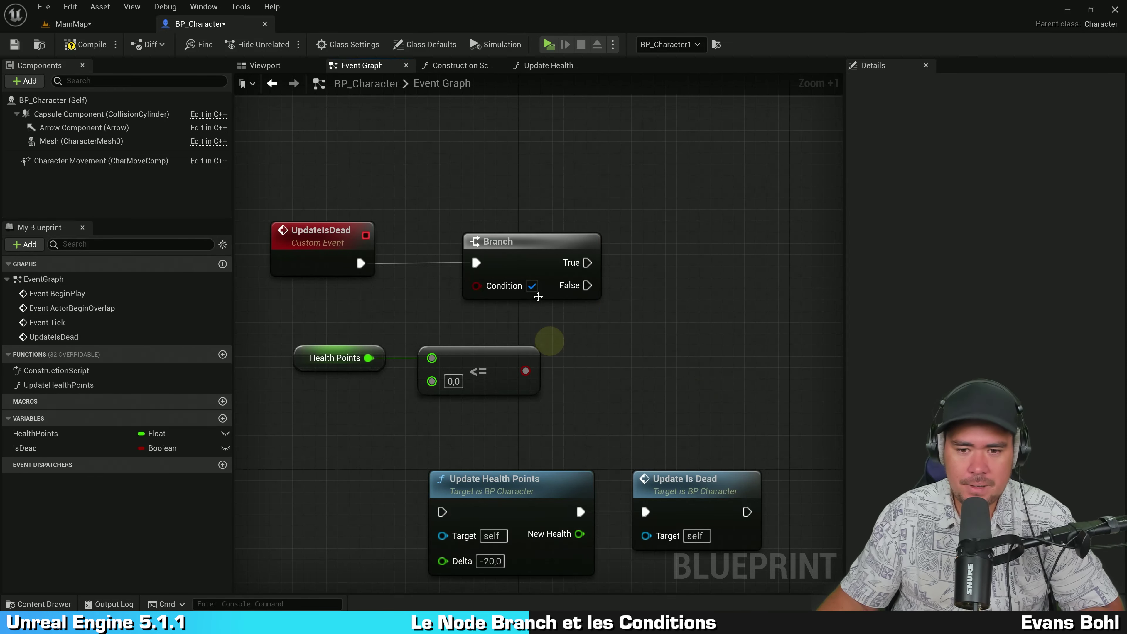
Untick the Branch Condition default and start wiring the <= result toward it
click(532, 285)
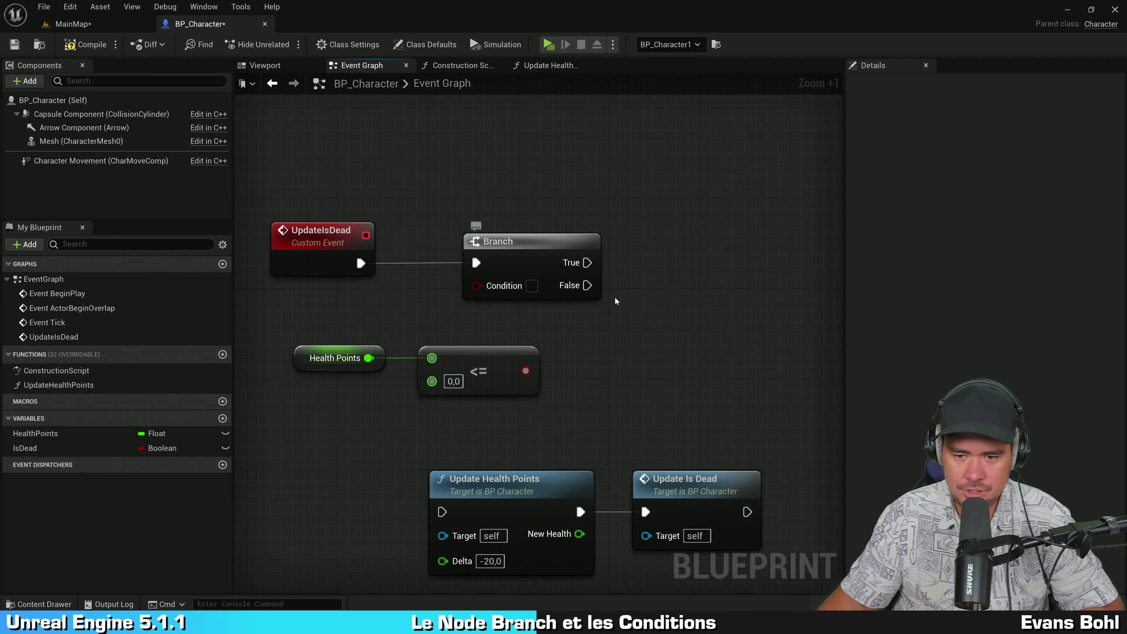
drag(587, 285, 710, 387)
click(659, 244)
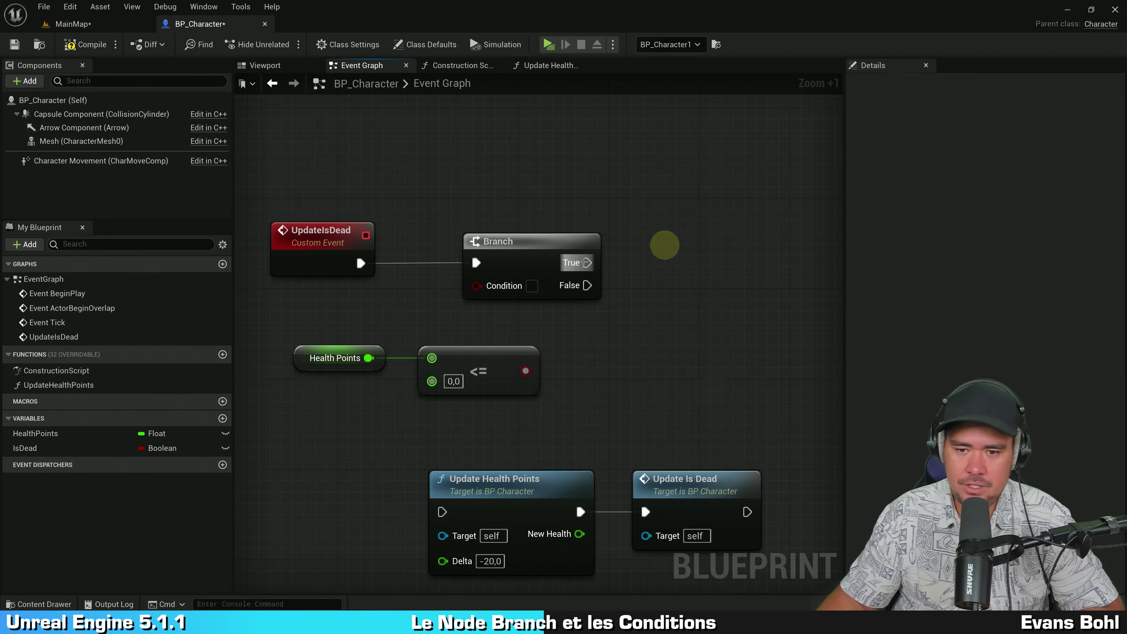
drag(588, 262, 712, 202)
click(662, 175)
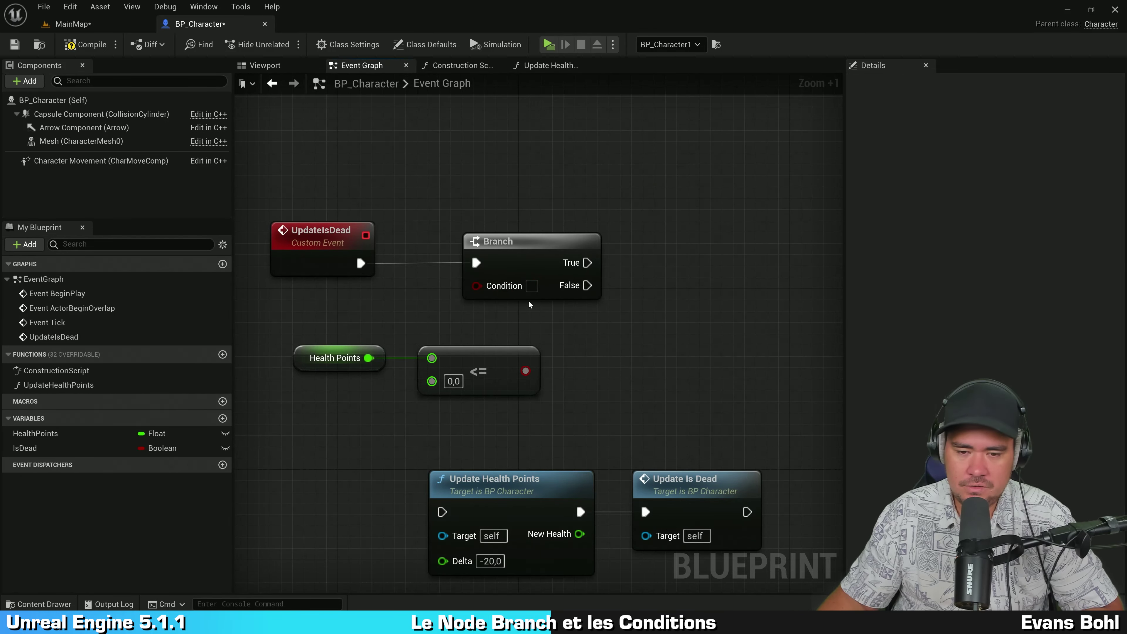
drag(525, 370, 516, 361)
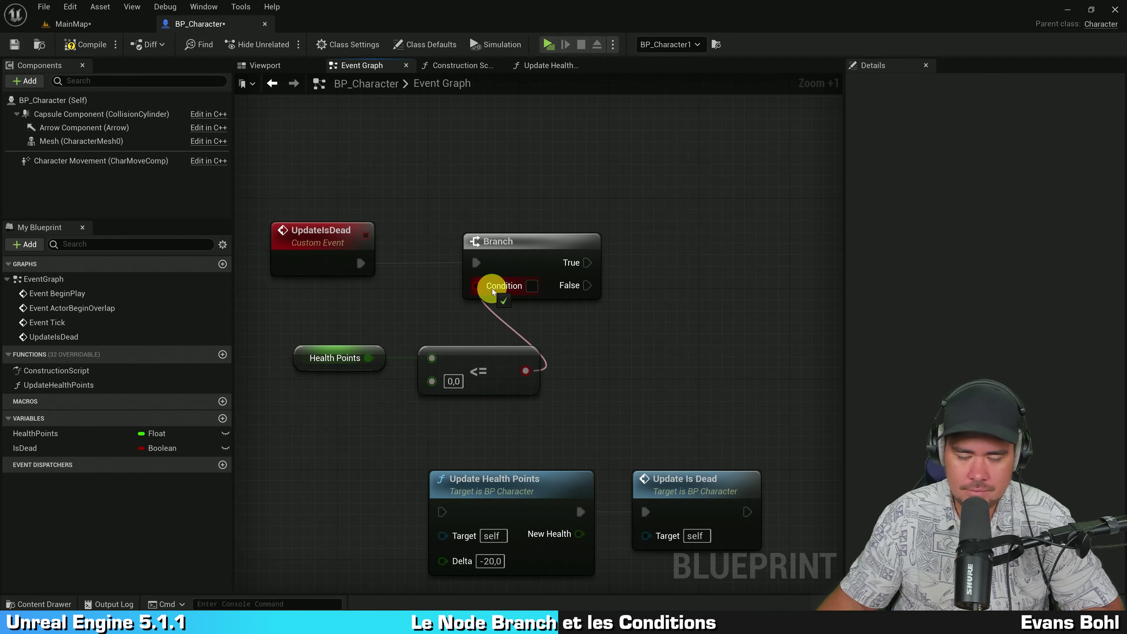
Connect the <= result to the Branch Condition and reselect nodes to tidy the layout
drag(492, 288, 493, 288)
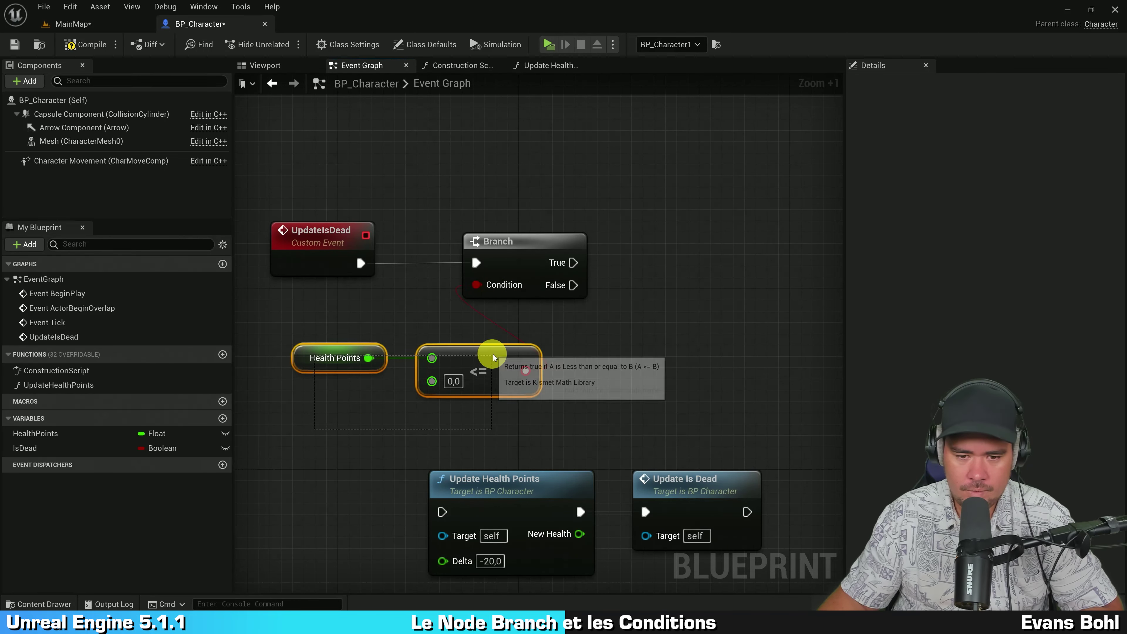
mouse_move(312, 428)
mouse_down()
mouse_move(498, 347)
mouse_move(484, 324)
mouse_up()
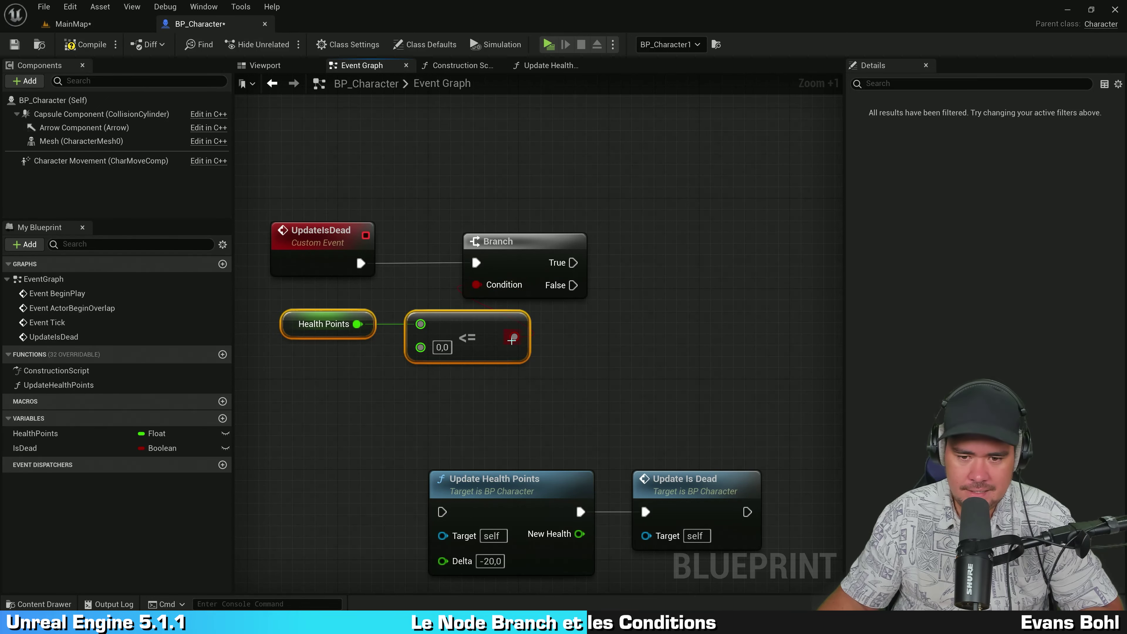
click(309, 333)
ctrl+click(339, 240)
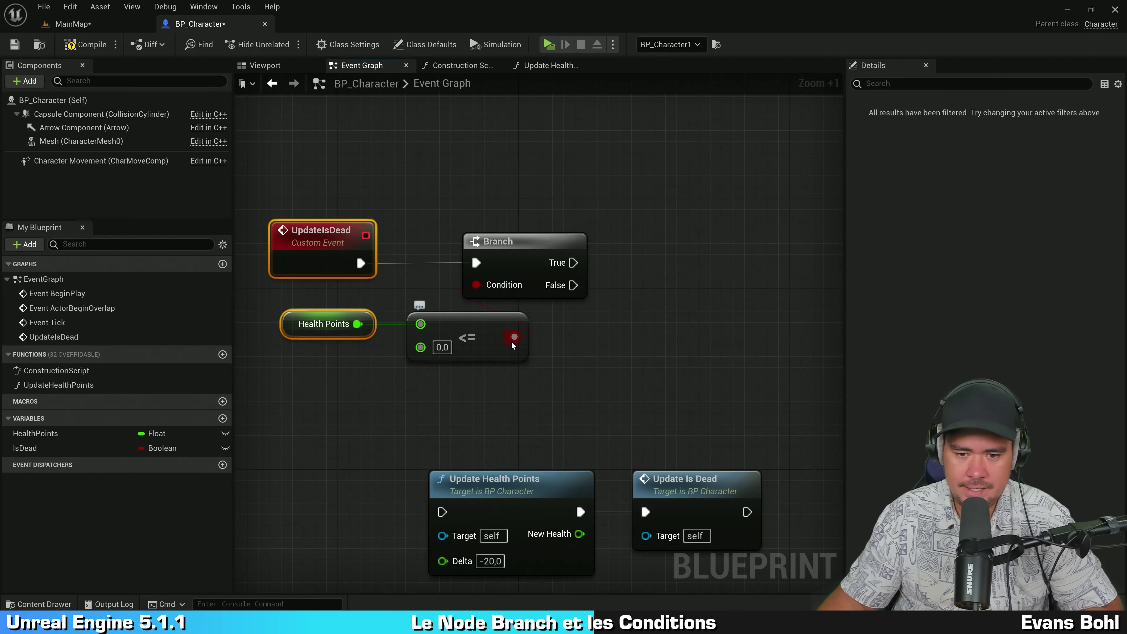
click(518, 255)
right_drag(666, 241, 664, 270)
click(667, 242)
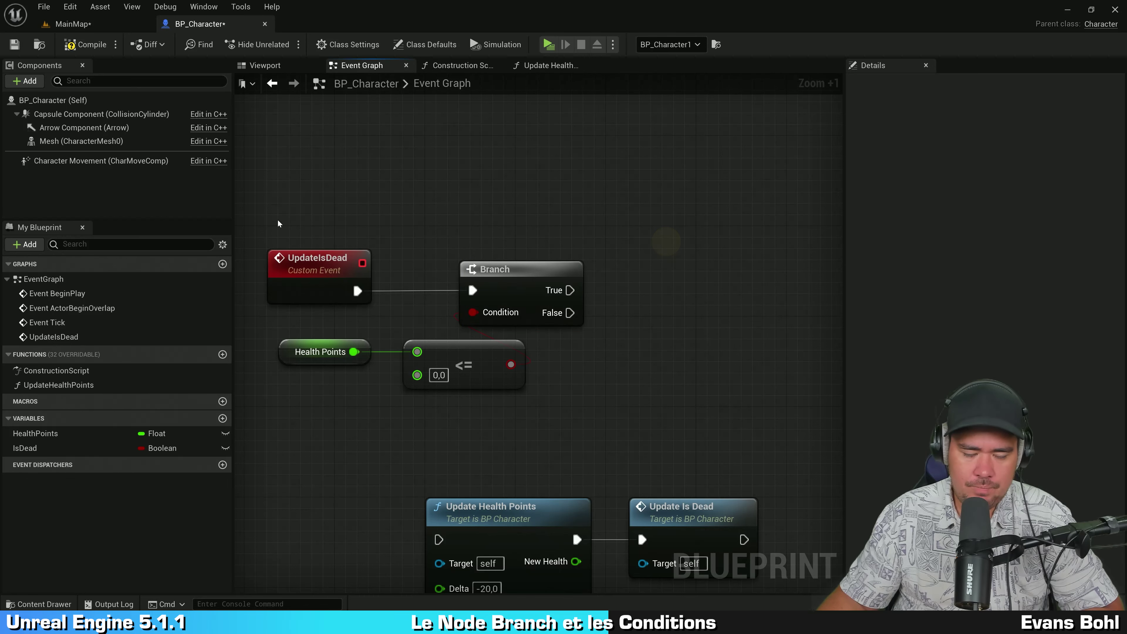
drag(325, 248, 327, 250)
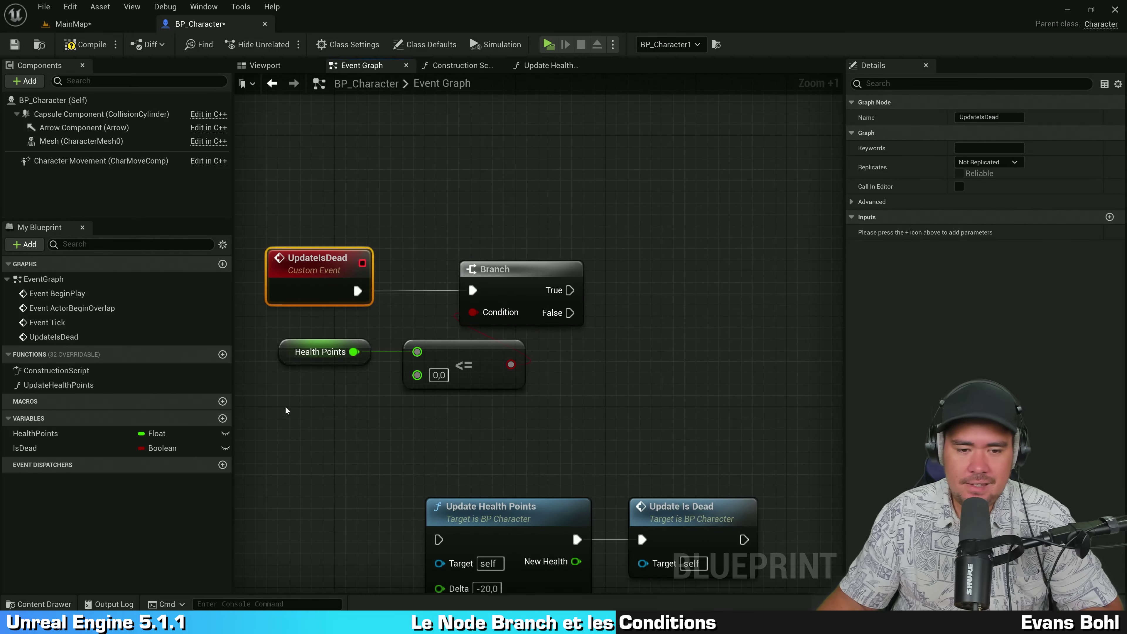
drag(285, 406, 346, 341)
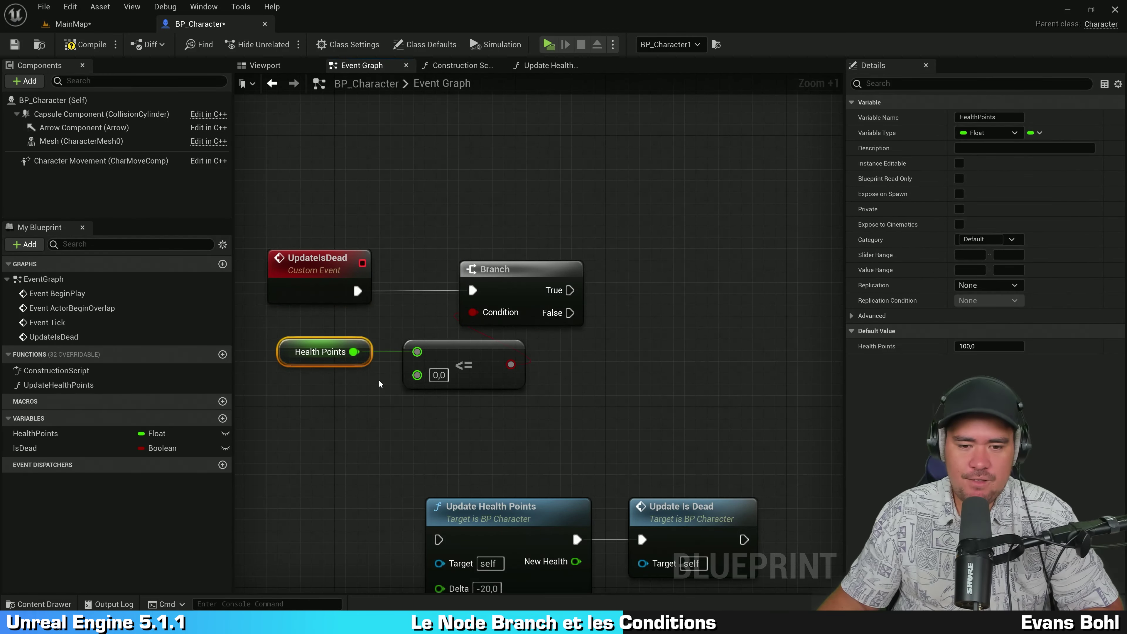
right_drag(413, 401, 427, 361)
click(506, 317)
click(352, 352)
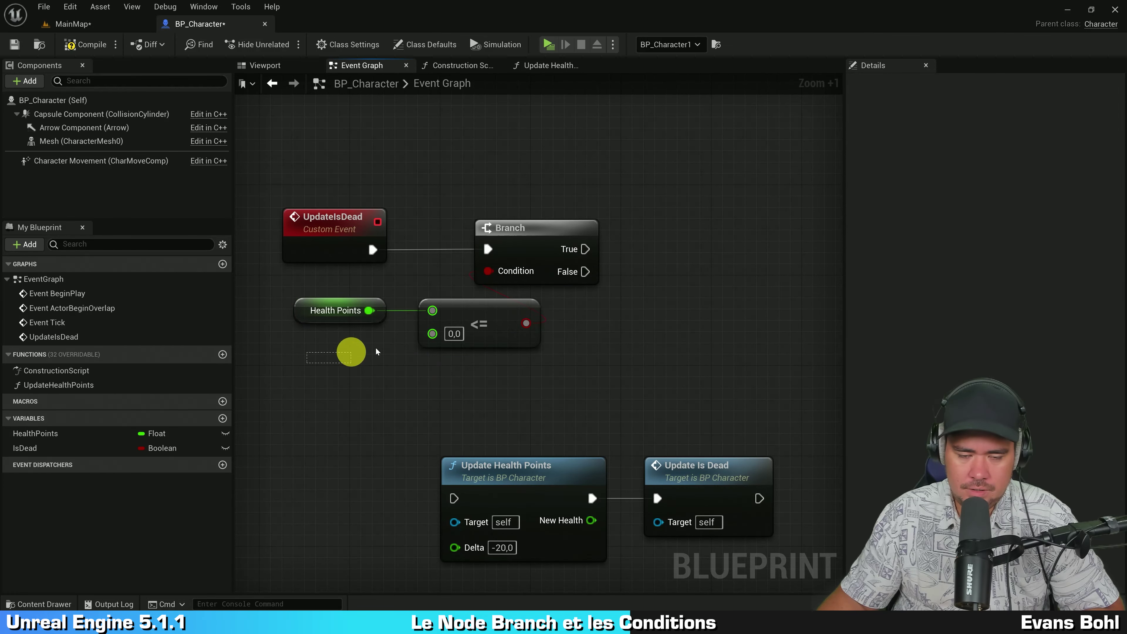
click(504, 322)
Drag the IsDead variable into the graph to the right of the Branch
mouse_move(586, 249)
mouse_down()
mouse_move(694, 197)
mouse_move(665, 177)
mouse_up()
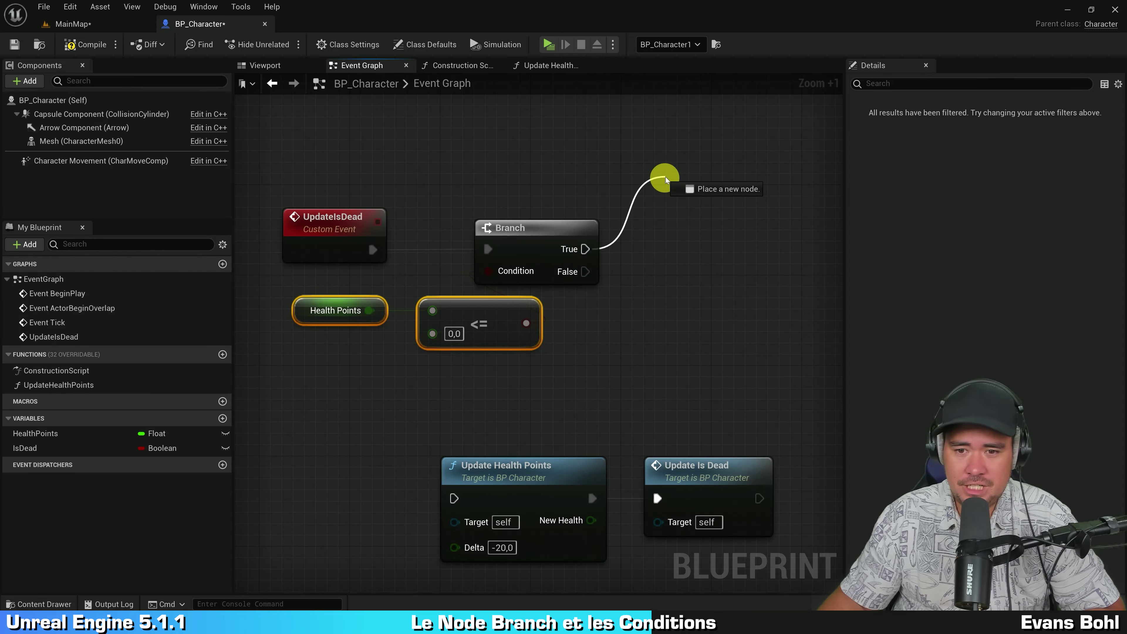
click(586, 177)
right_drag(665, 201, 646, 182)
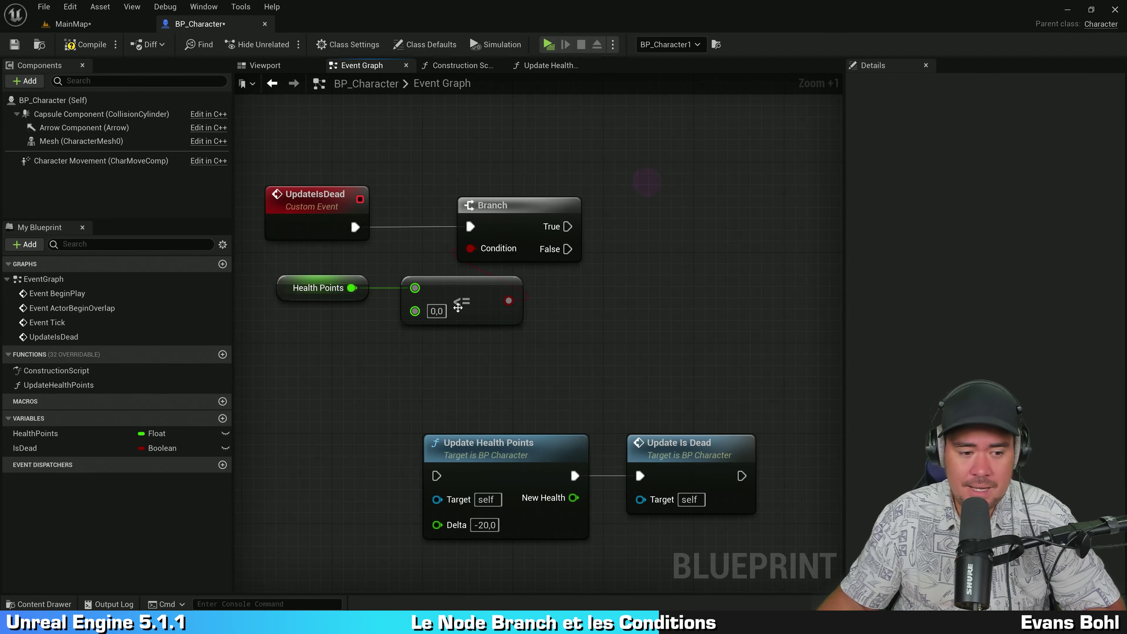
drag(48, 447, 630, 164)
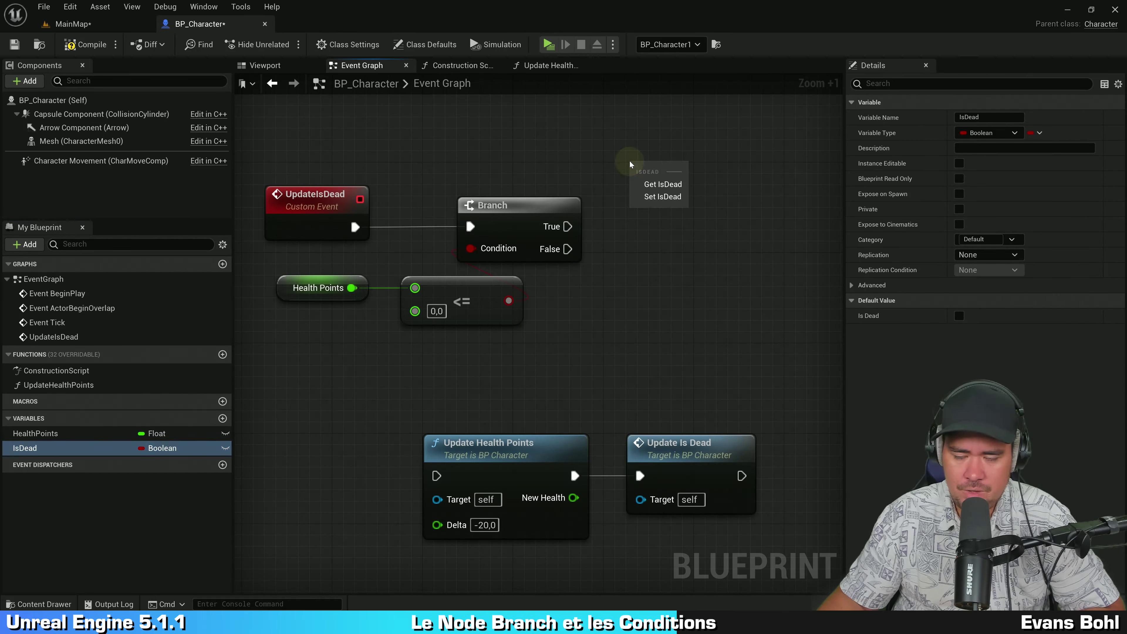
Create a SET Is Dead node and connect Branch True to it
click(666, 200)
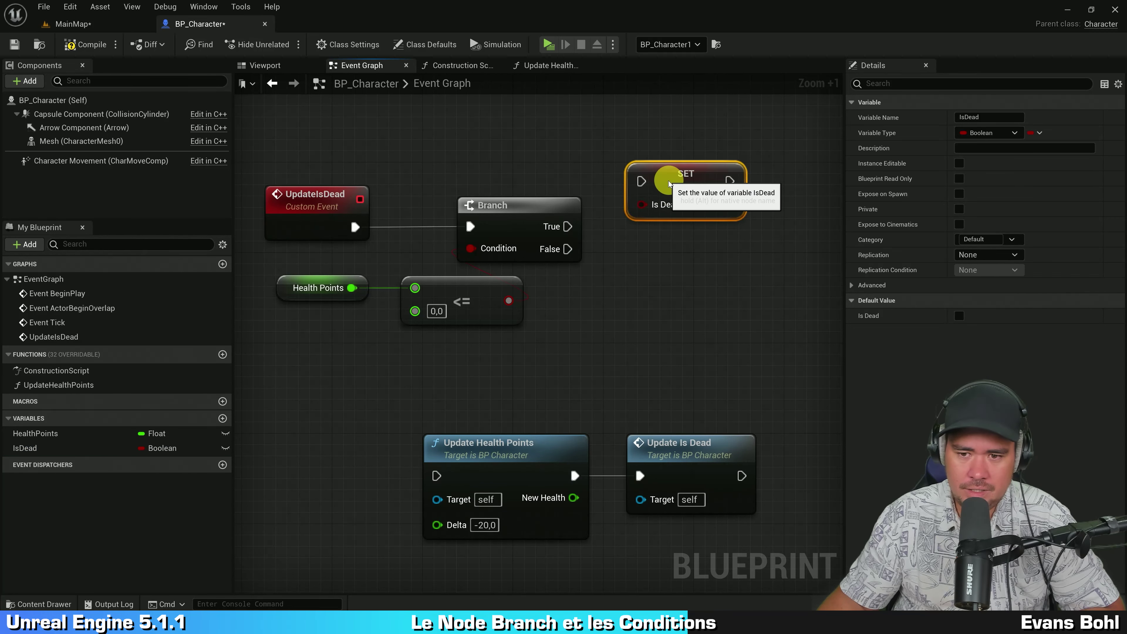
drag(678, 171, 668, 194)
click(644, 291)
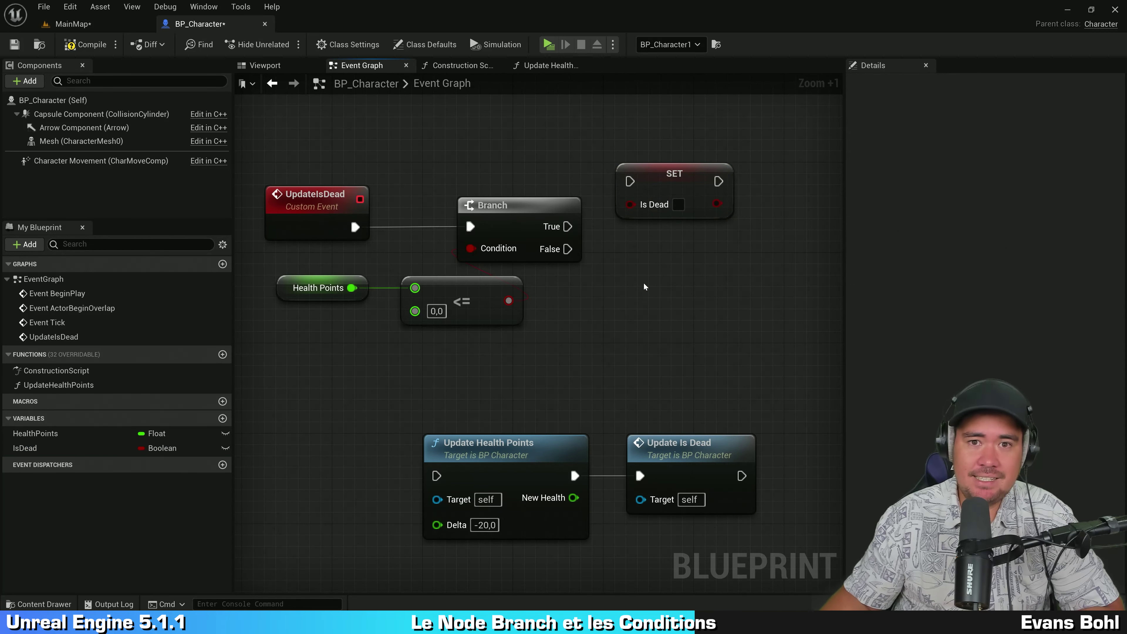
drag(567, 226, 630, 181)
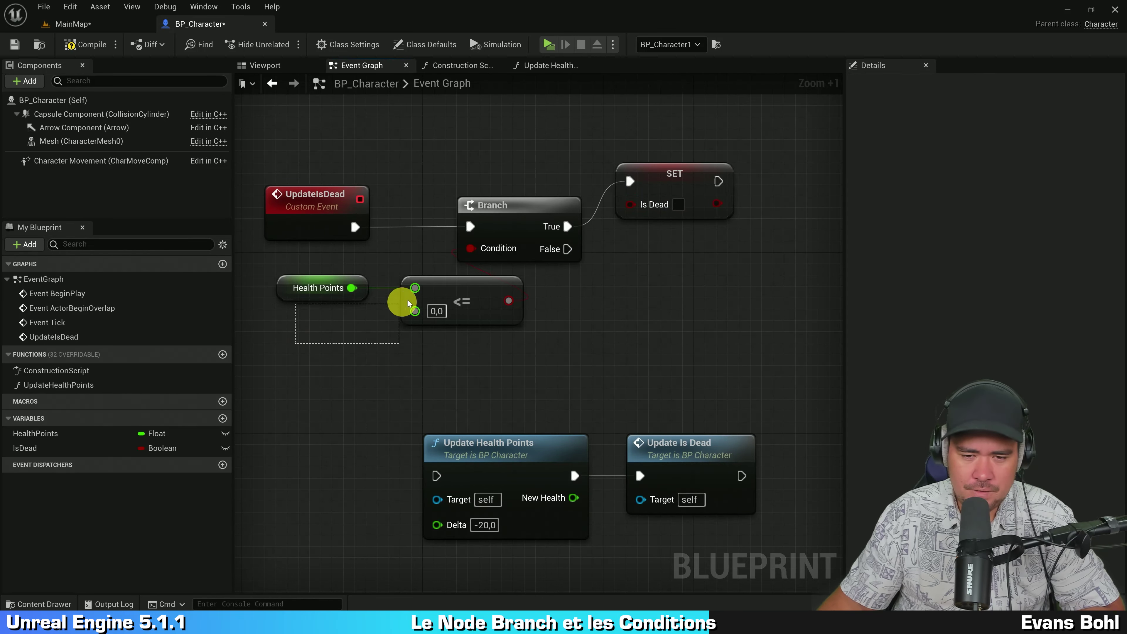
Add a second, unchecked SET Is Dead node beside the Branch
drag(308, 346, 412, 296)
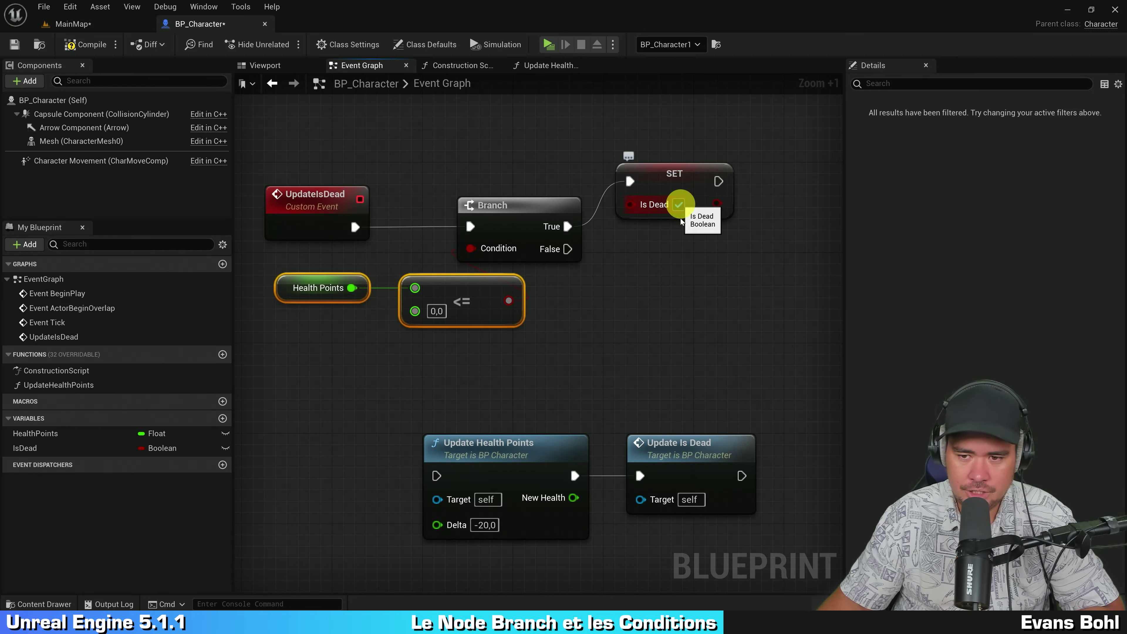
right_drag(644, 284, 612, 273)
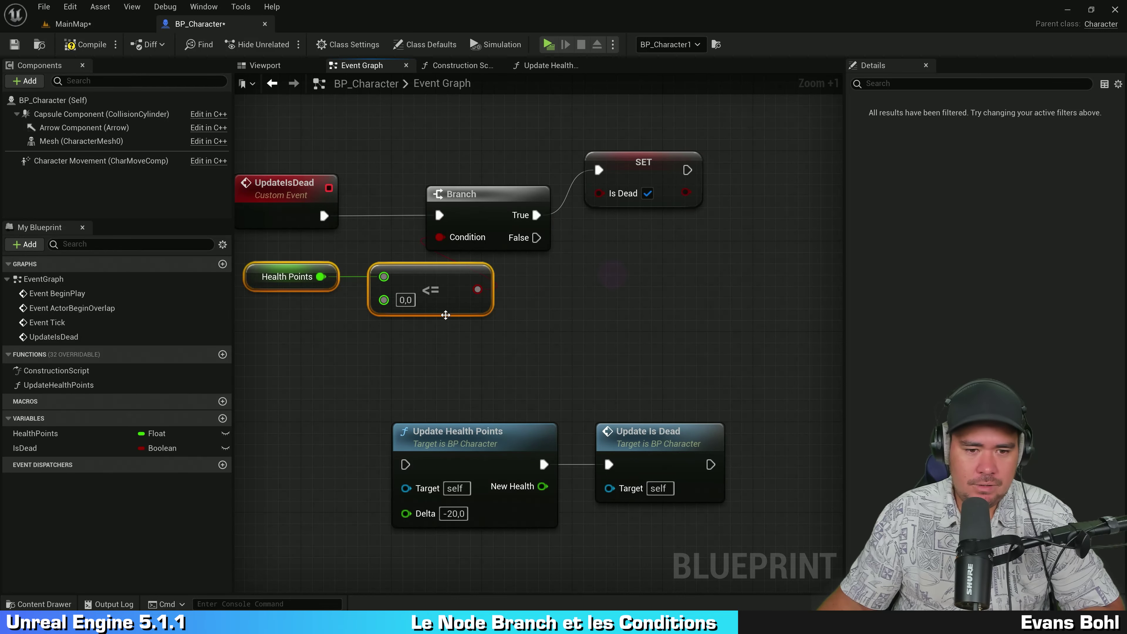
drag(272, 333, 450, 272)
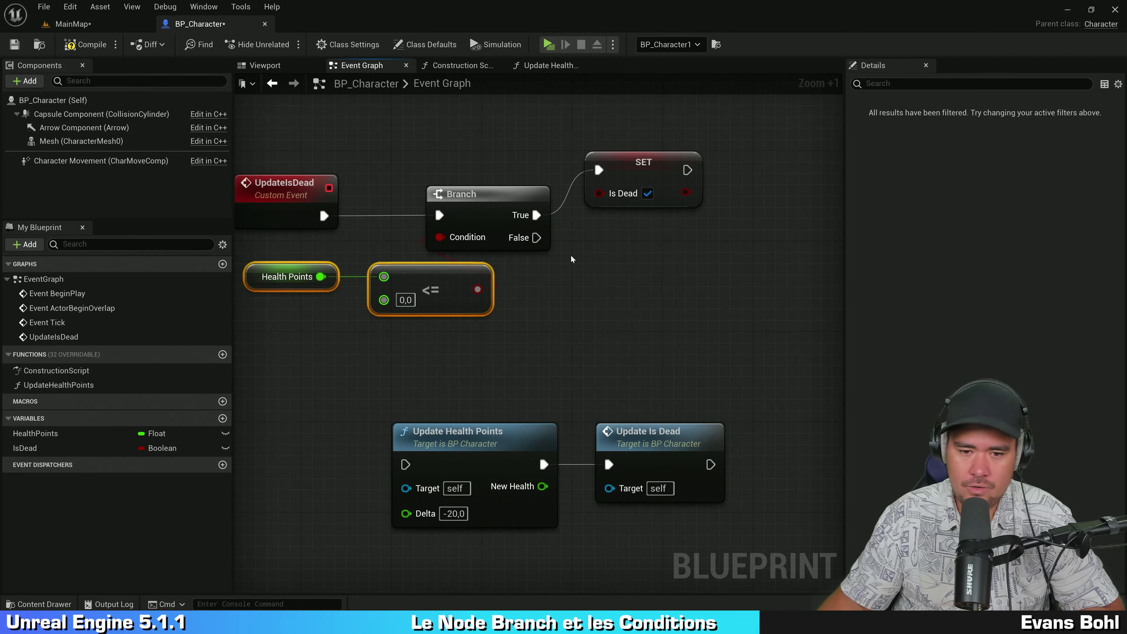
mouse_move(25, 448)
mouse_down()
mouse_move(520, 318)
mouse_move(592, 243)
mouse_move(640, 278)
mouse_up()
click(621, 279)
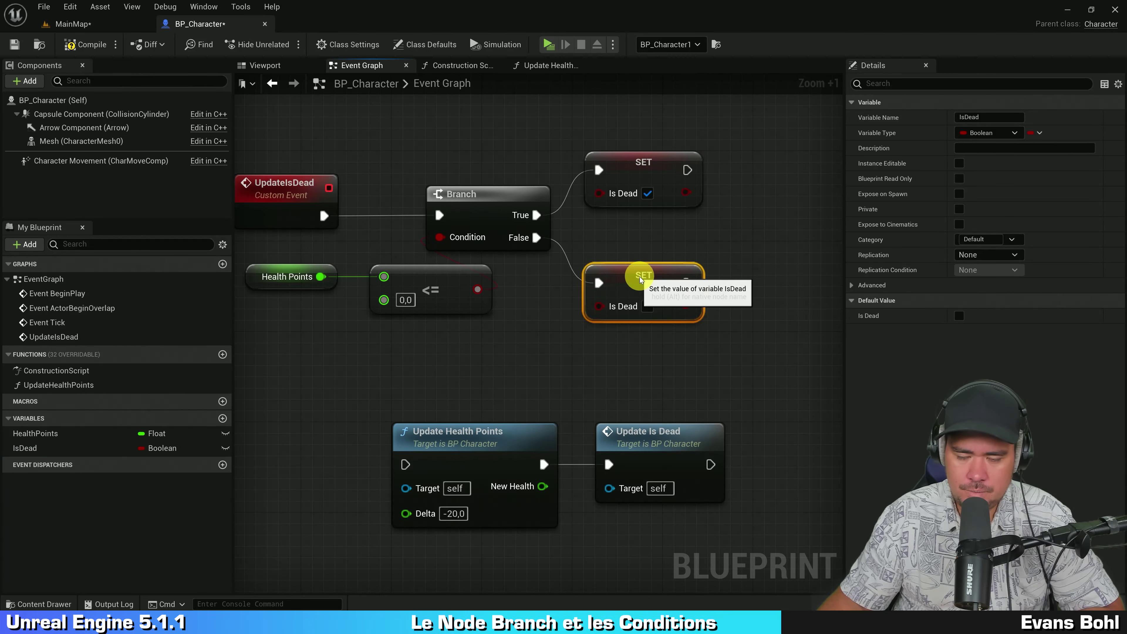
Straighten the top SET Is Dead node in line with Branch True using Q
right_drag(618, 243, 689, 242)
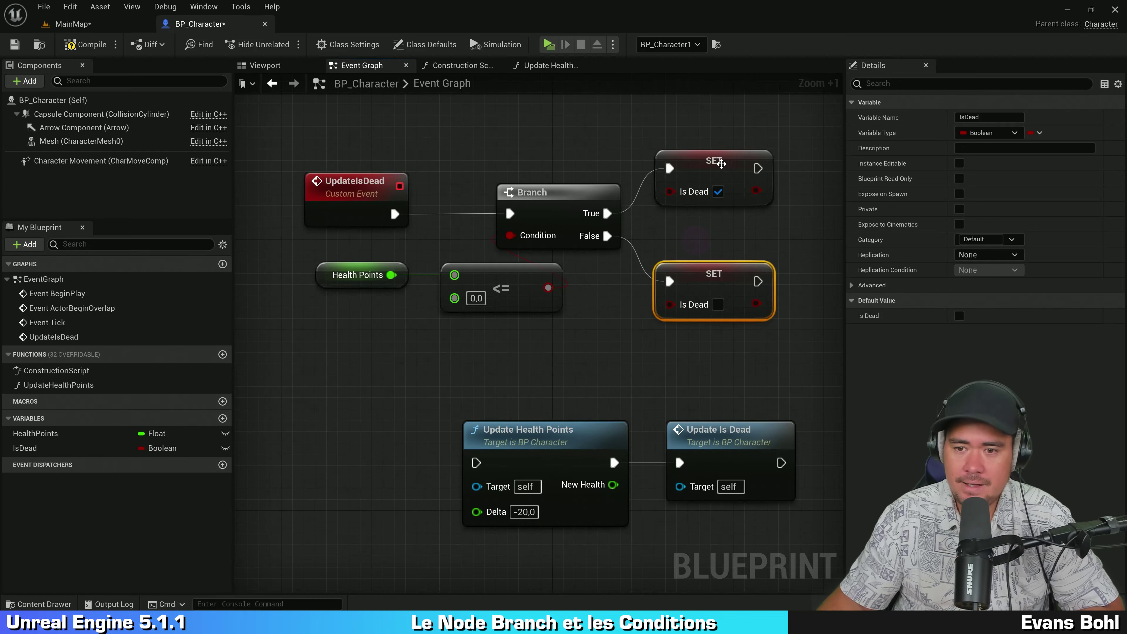
click(721, 164)
ctrl+click(561, 209)
key(q)
click(629, 340)
right_drag(725, 358, 700, 382)
Shift UpdateIsDead, Health Points and the two function call nodes into a neater layout
drag(441, 392, 525, 266)
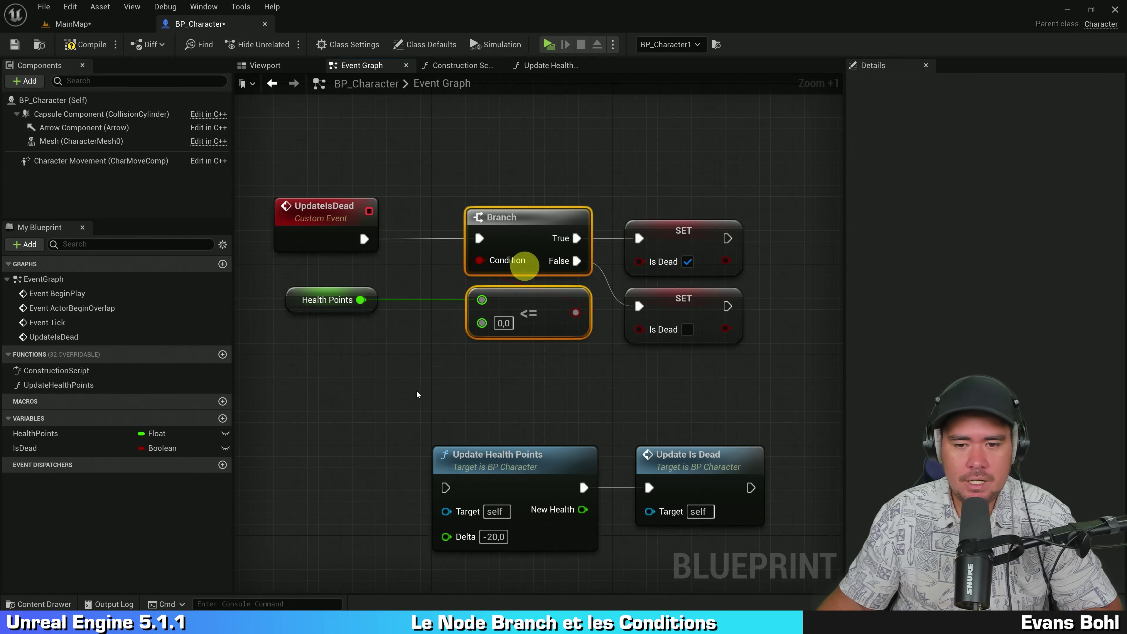
click(406, 388)
drag(352, 365, 413, 202)
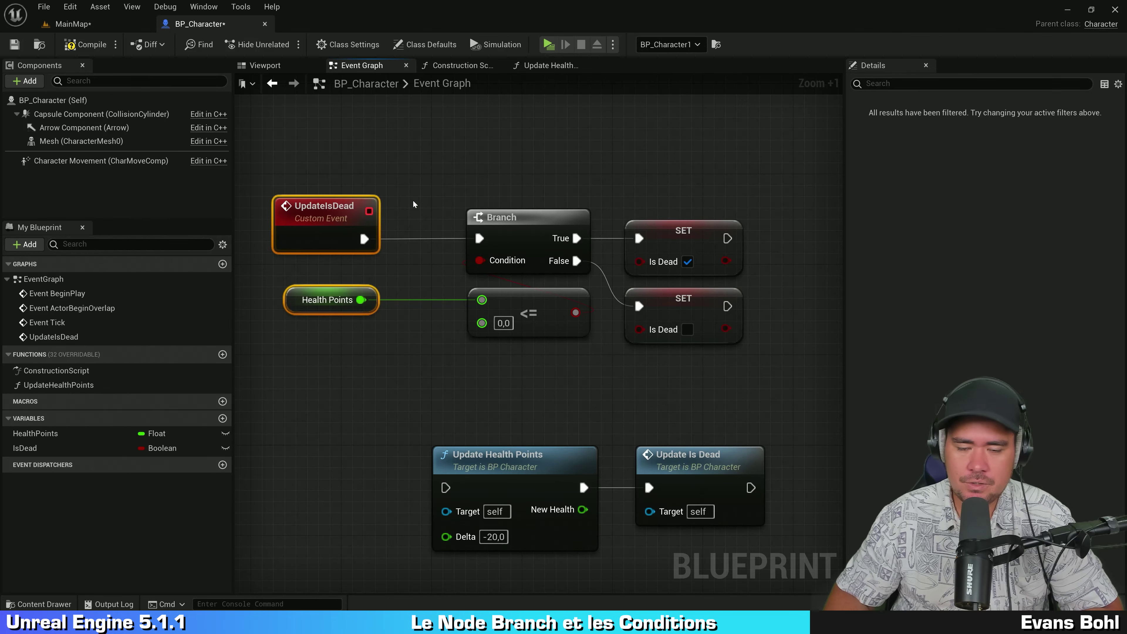
right_drag(601, 368, 593, 313)
drag(480, 324, 648, 444)
drag(679, 402, 622, 390)
right_drag(644, 349, 651, 428)
click(335, 403)
Recentre the view on the nodes and check the Update Health Points call
scroll(361, 396, down, 7)
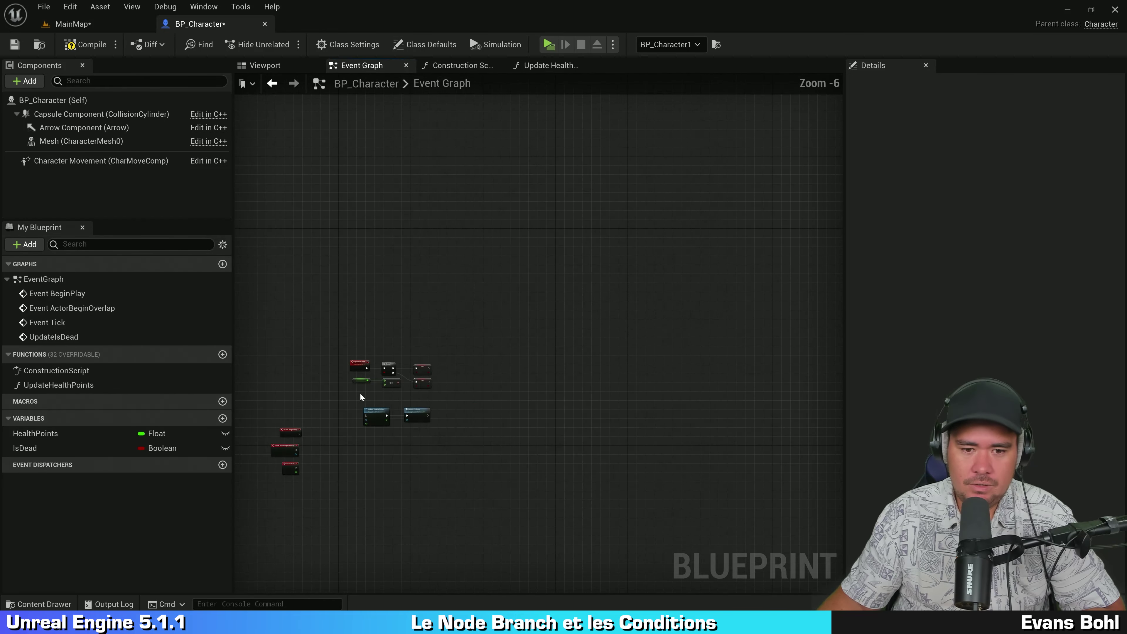
scroll(360, 393, up, 7)
right_drag(391, 409, 392, 363)
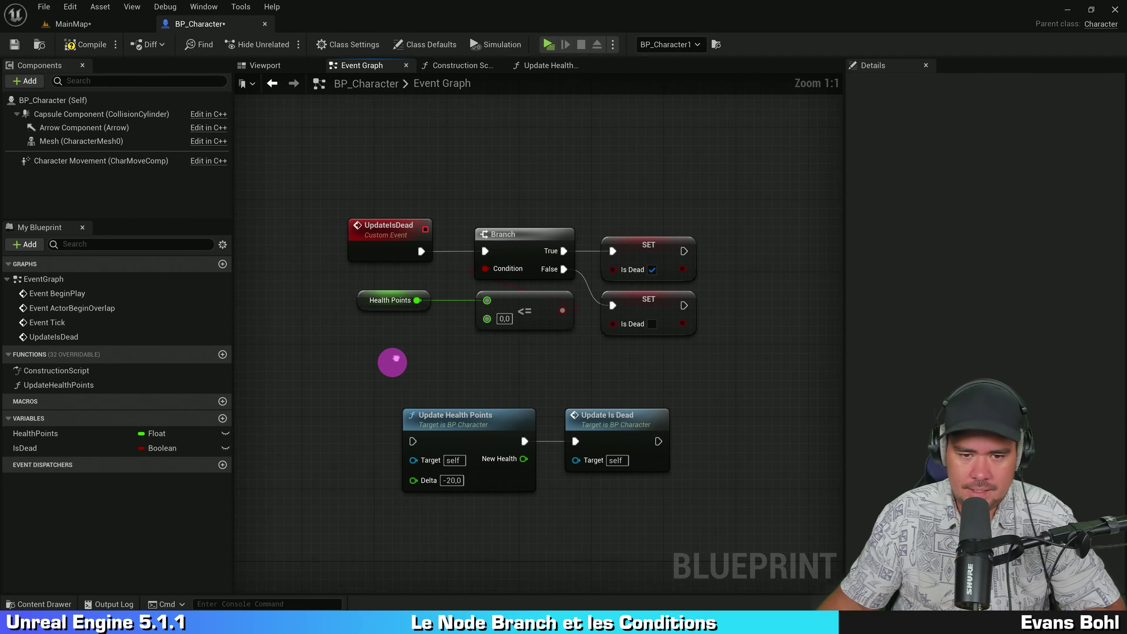
right_drag(457, 348, 437, 327)
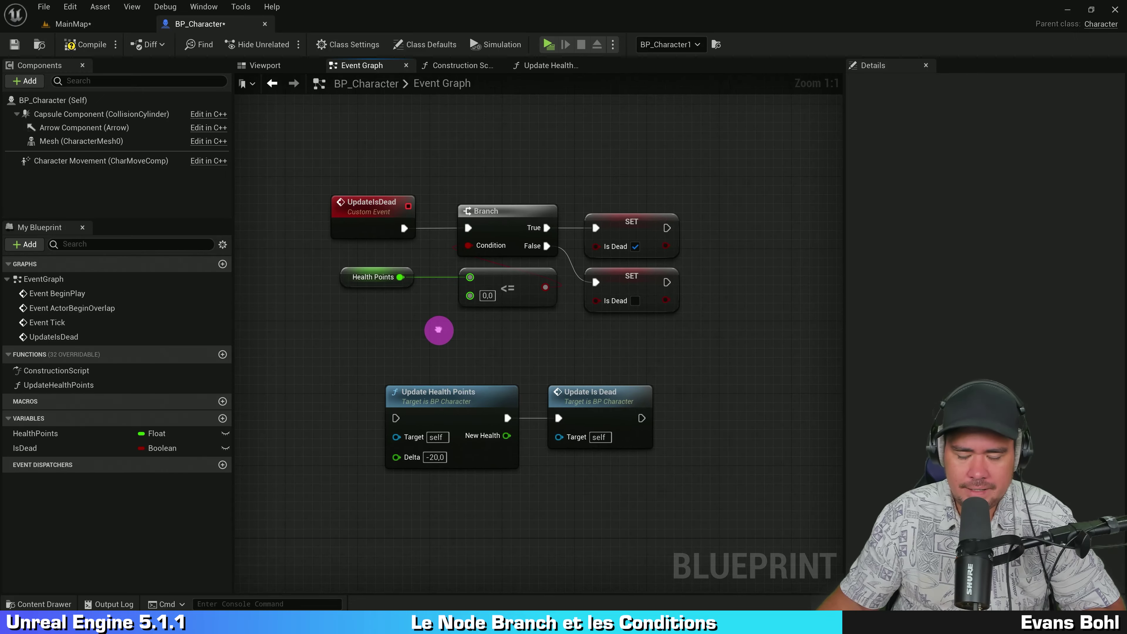
click(460, 403)
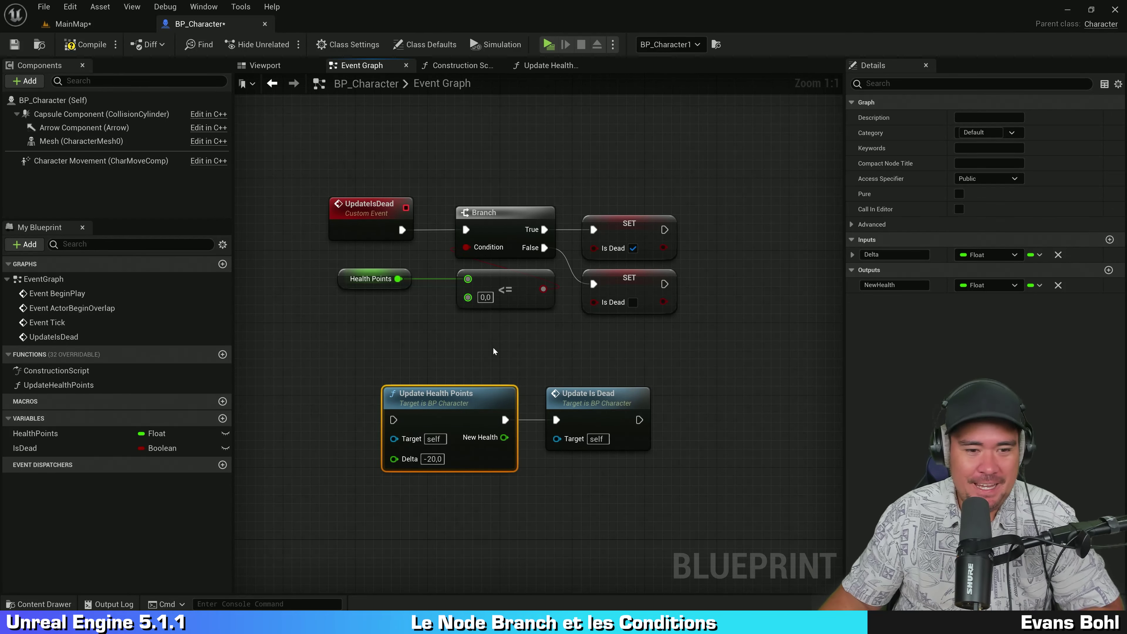
click(468, 378)
Add an == node from Health Points under the <= node, then open Update Health Points
scroll(444, 336, up, 3)
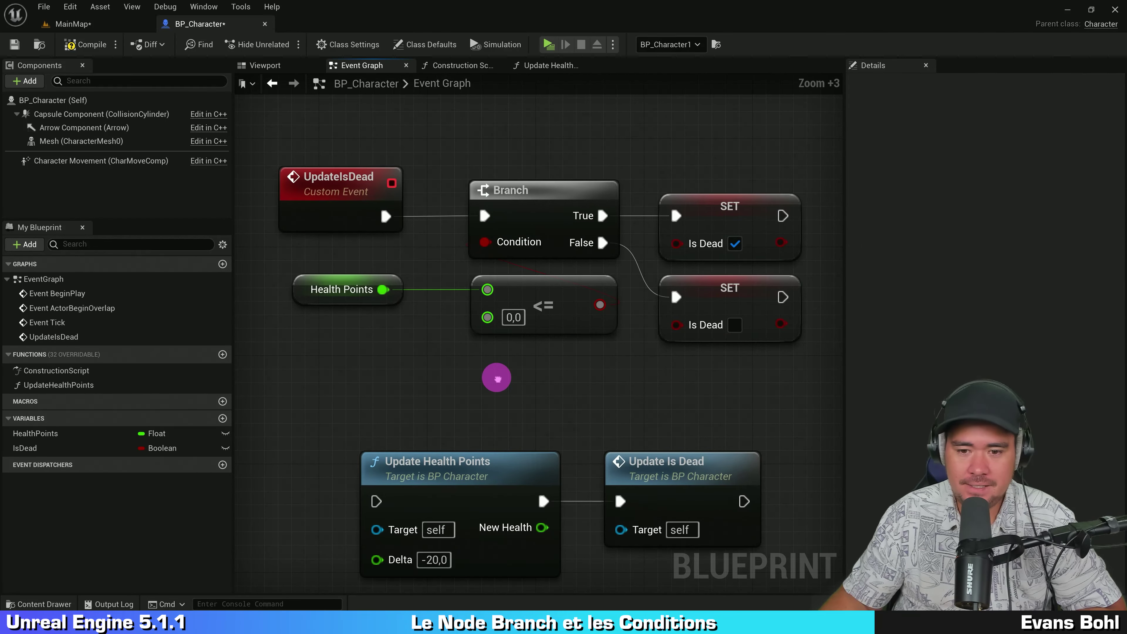
click(524, 284)
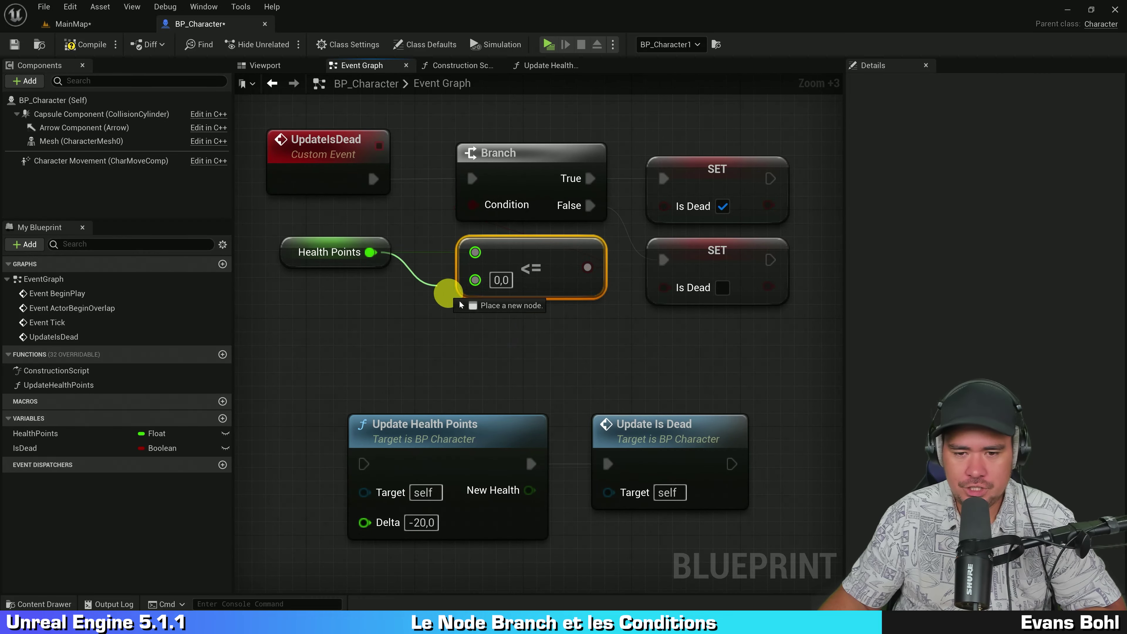
drag(375, 253, 491, 330)
text(==)
key(Return)
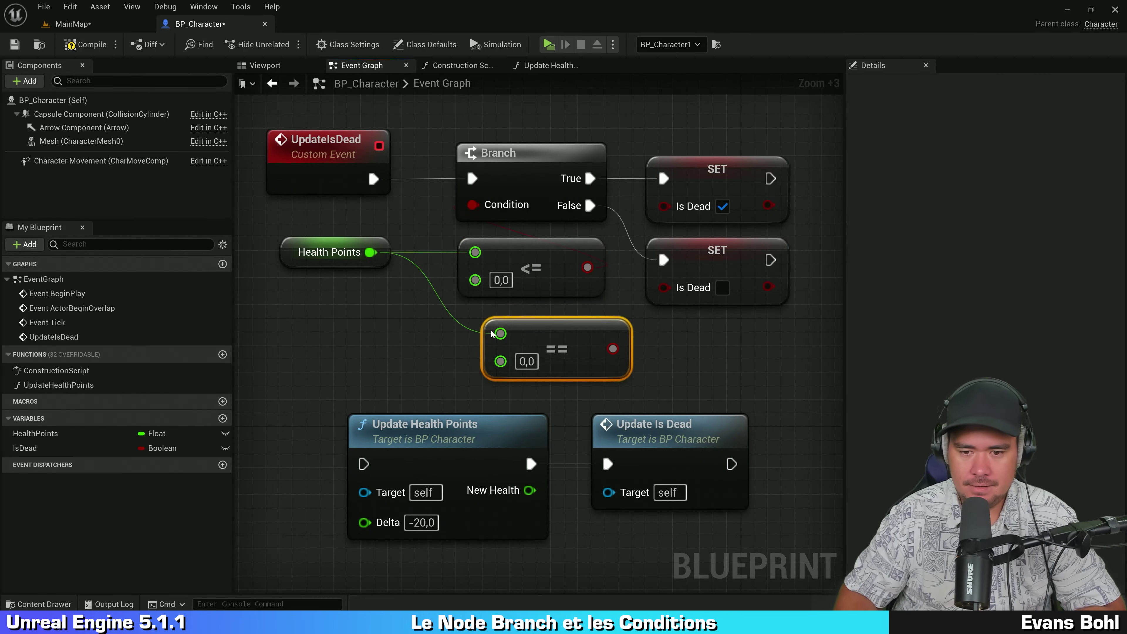
mouse_move(578, 340)
mouse_down()
mouse_move(551, 326)
mouse_move(551, 339)
mouse_up()
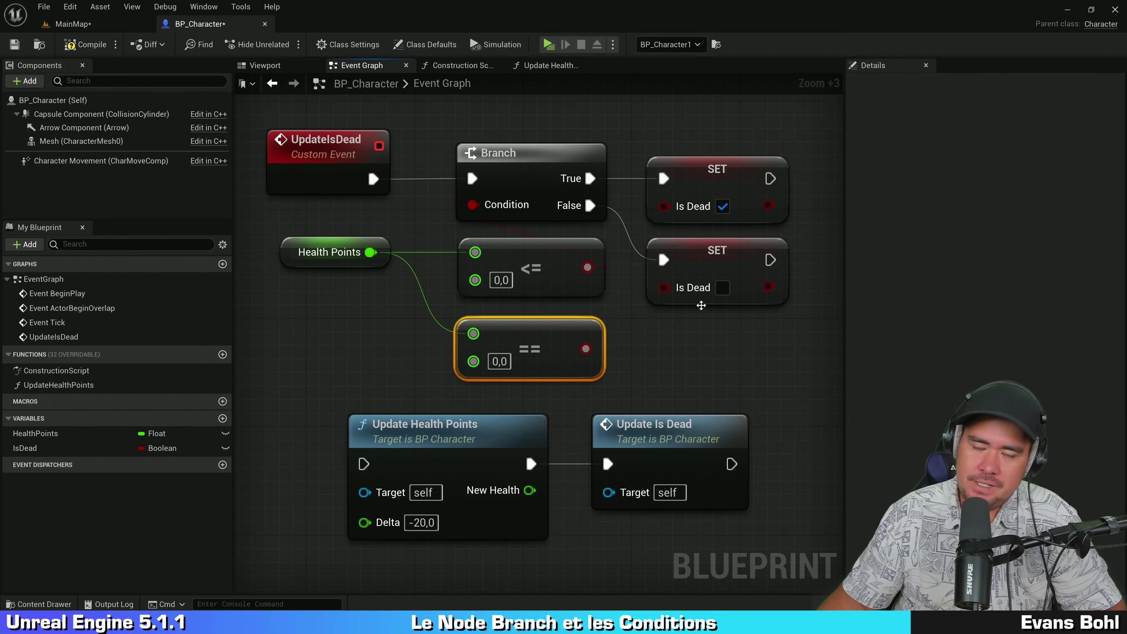
double_click(437, 438)
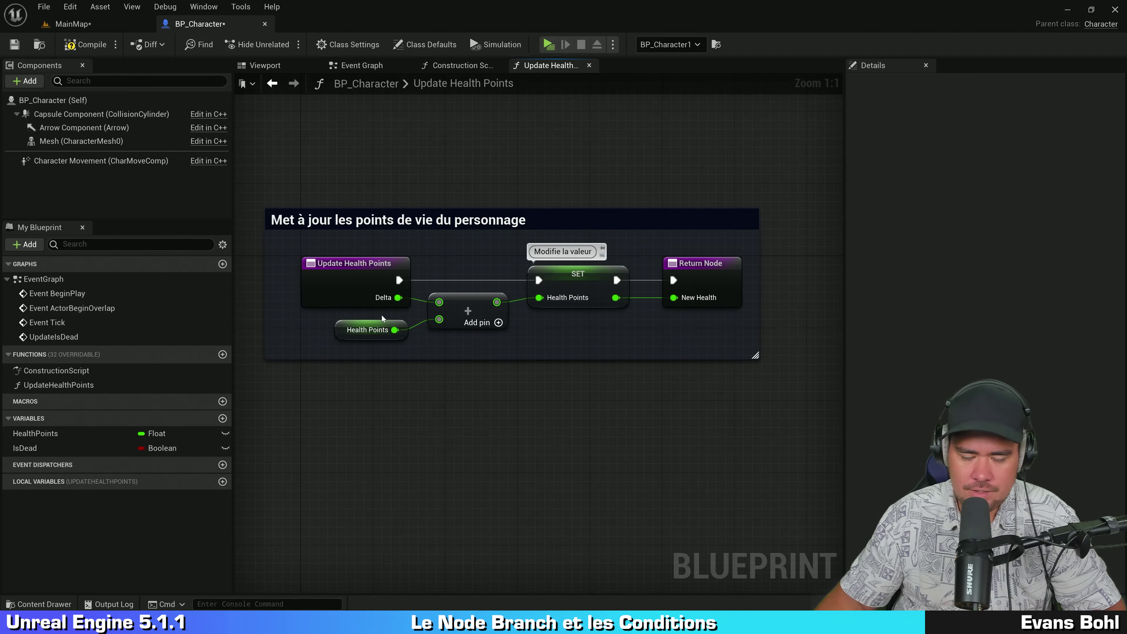
click(343, 333)
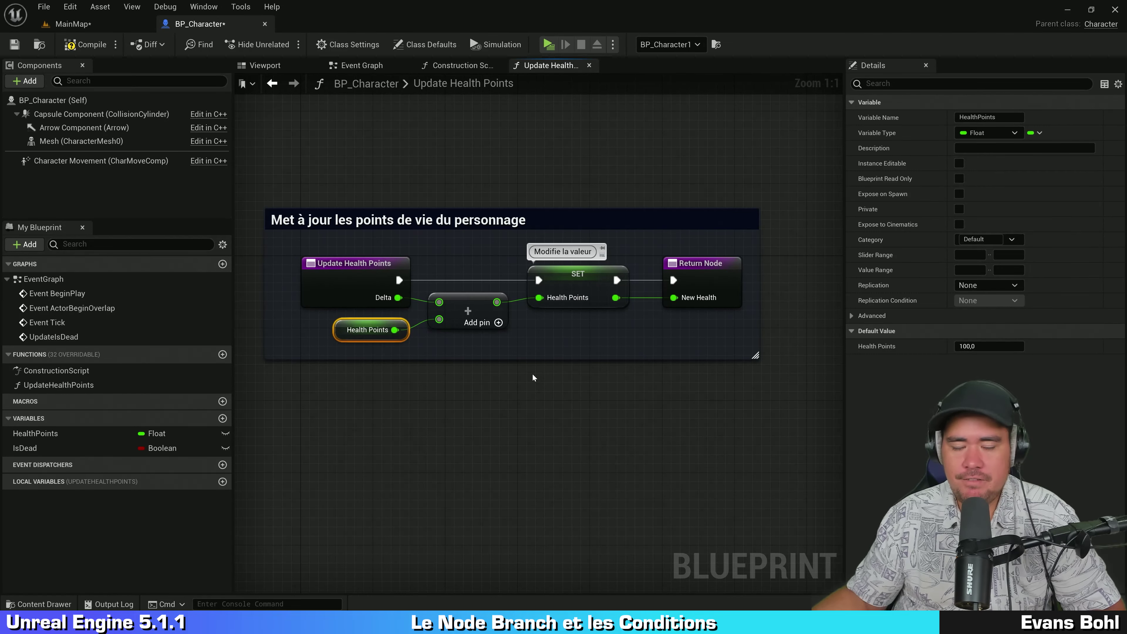
Return to the Event Graph and change the Update Health Points Delta to -50,0
key(alt+Left)
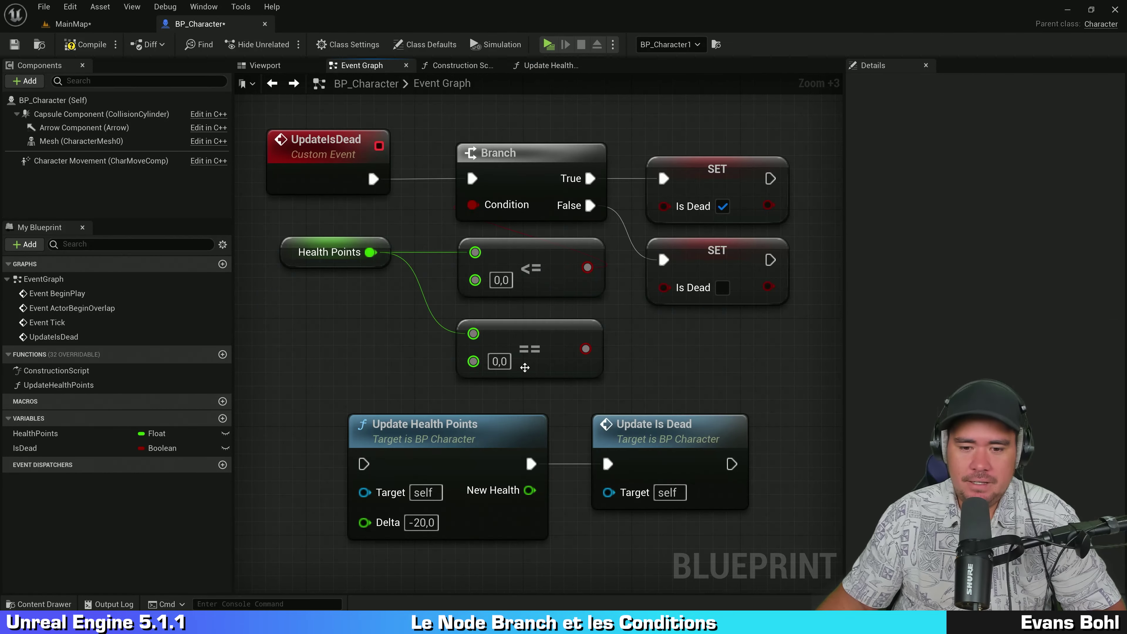
click(435, 465)
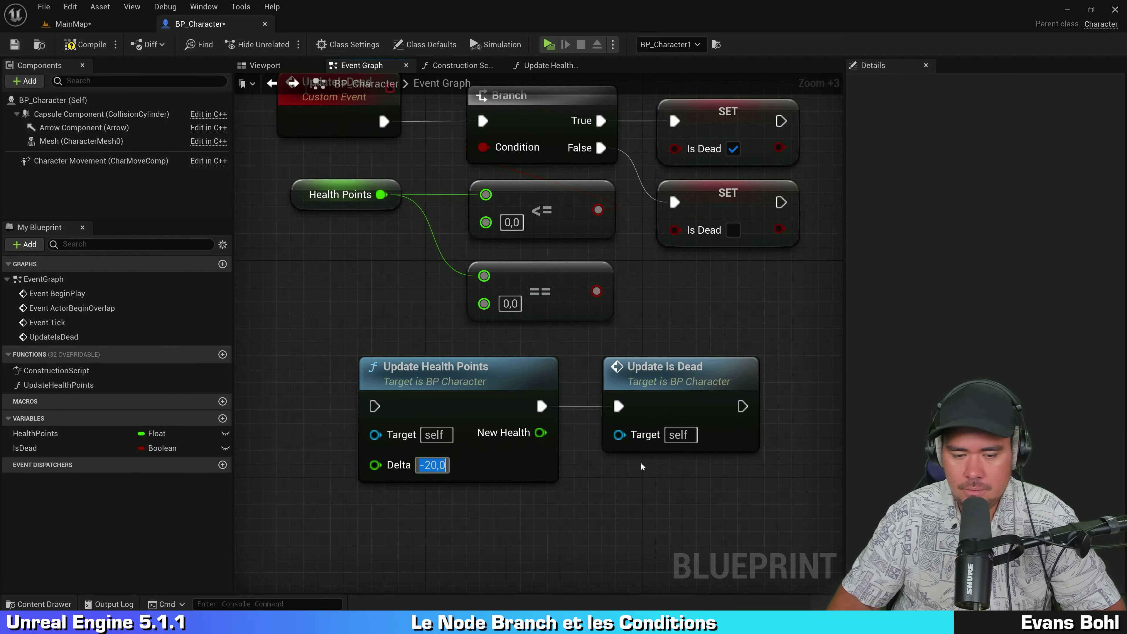
text(-50)
key(Return)
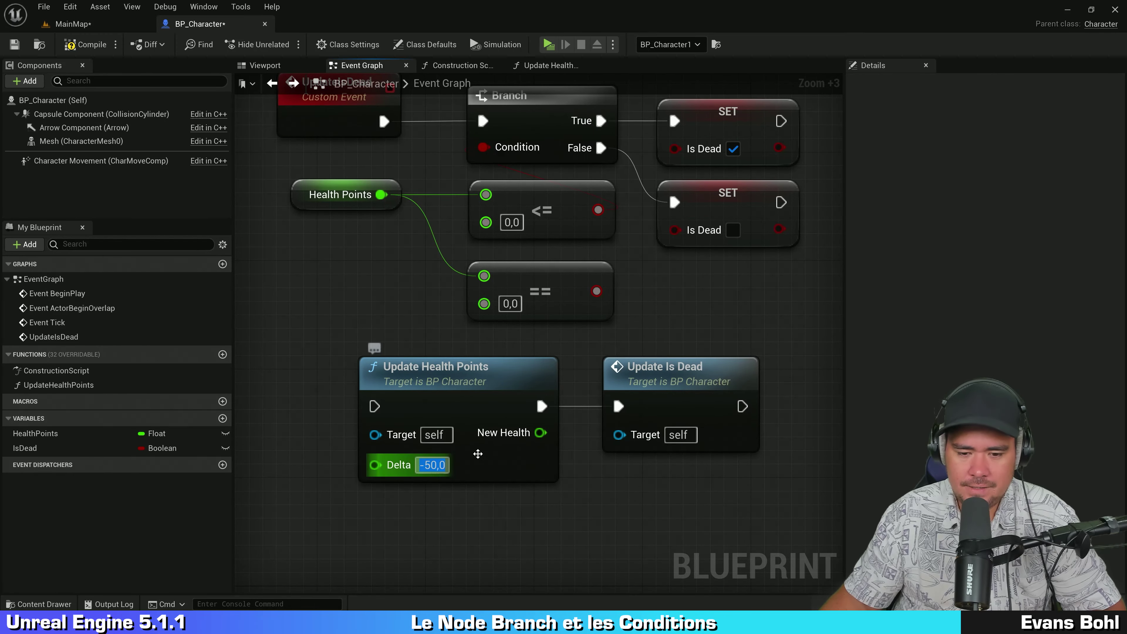
click(503, 475)
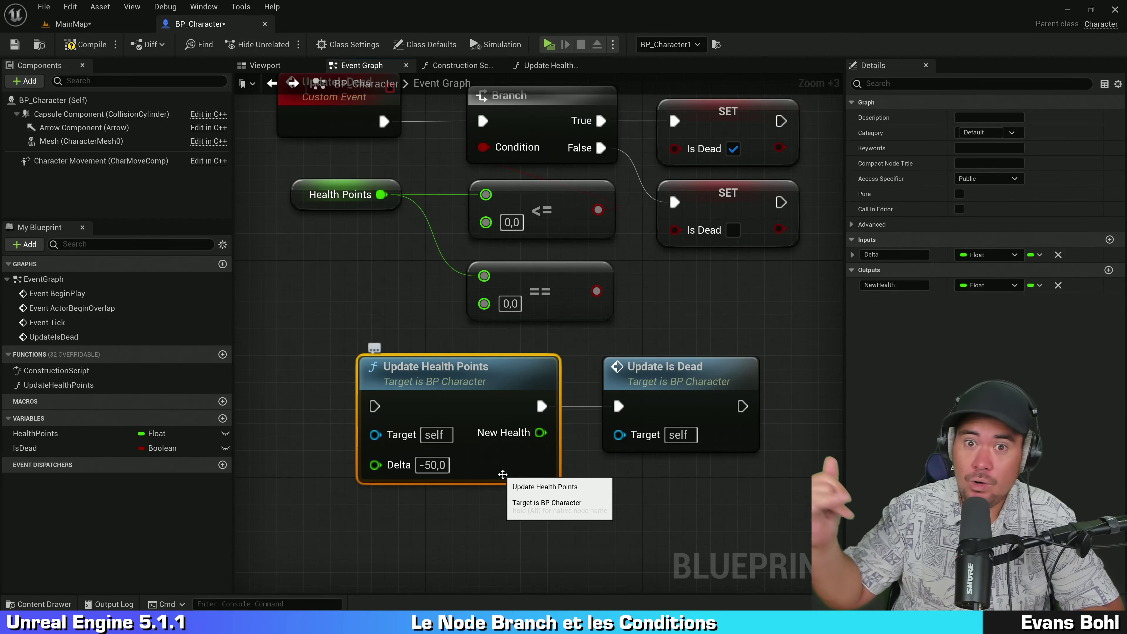
Inspect the Health Points, ==, lower SET Is Dead and <= nodes
right_drag(667, 319, 630, 368)
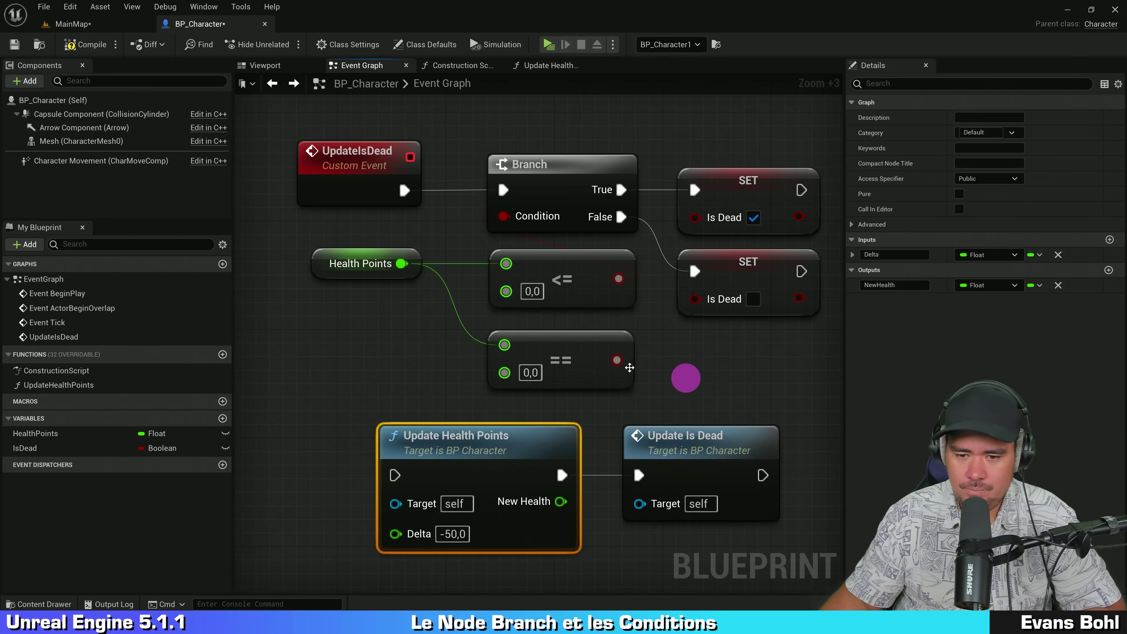
click(322, 269)
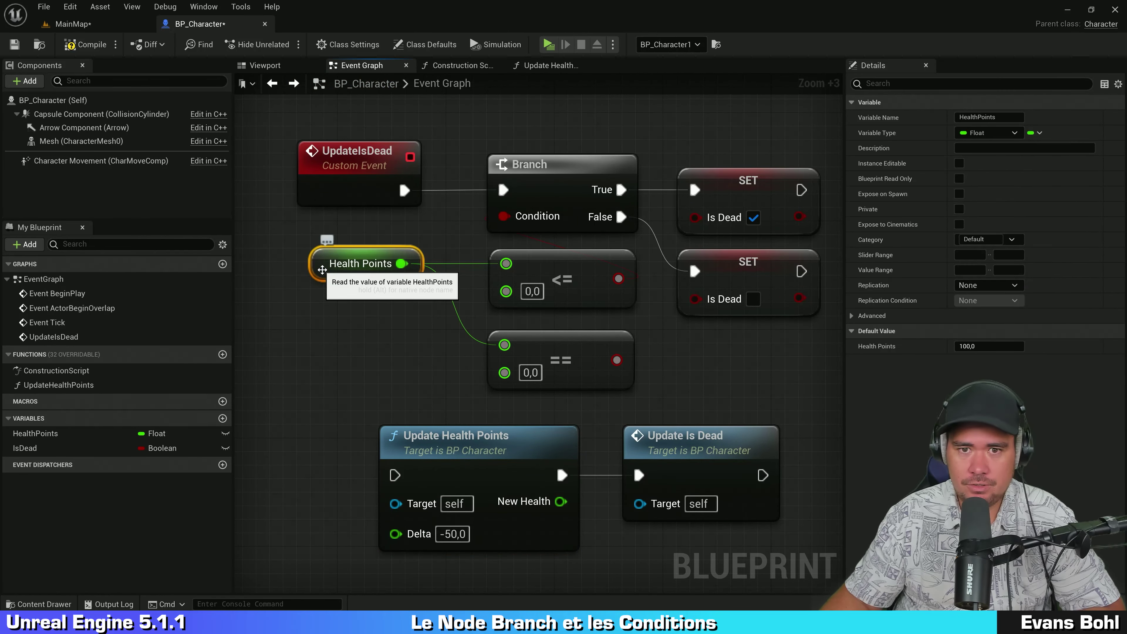
click(572, 351)
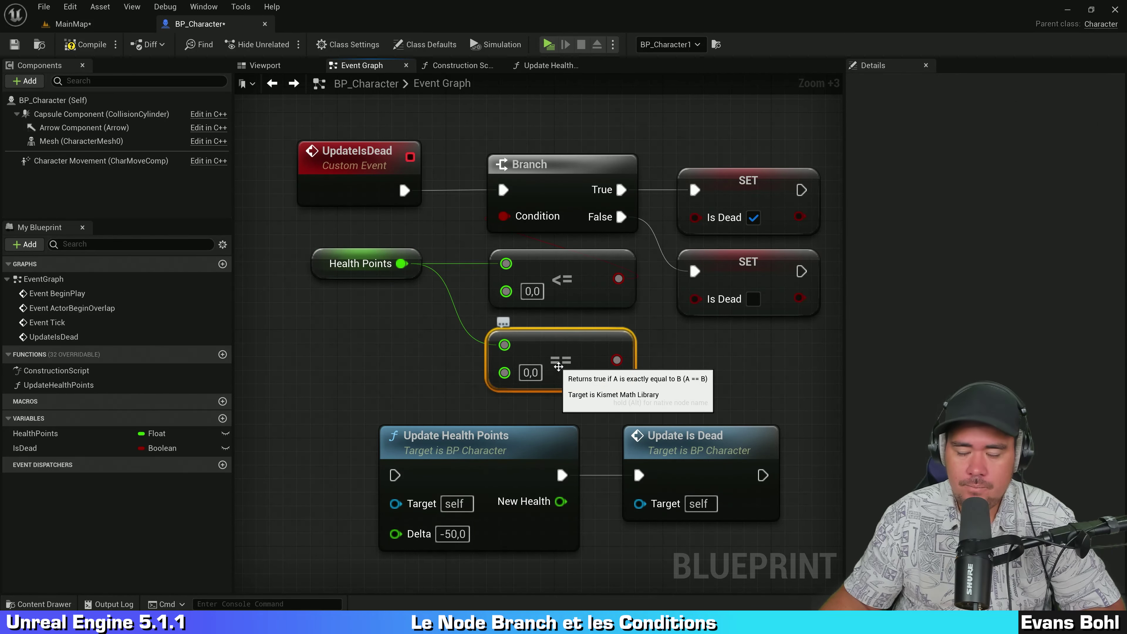
click(718, 286)
mouse_move(733, 400)
right_down()
mouse_move(689, 404)
mouse_move(783, 347)
right_up()
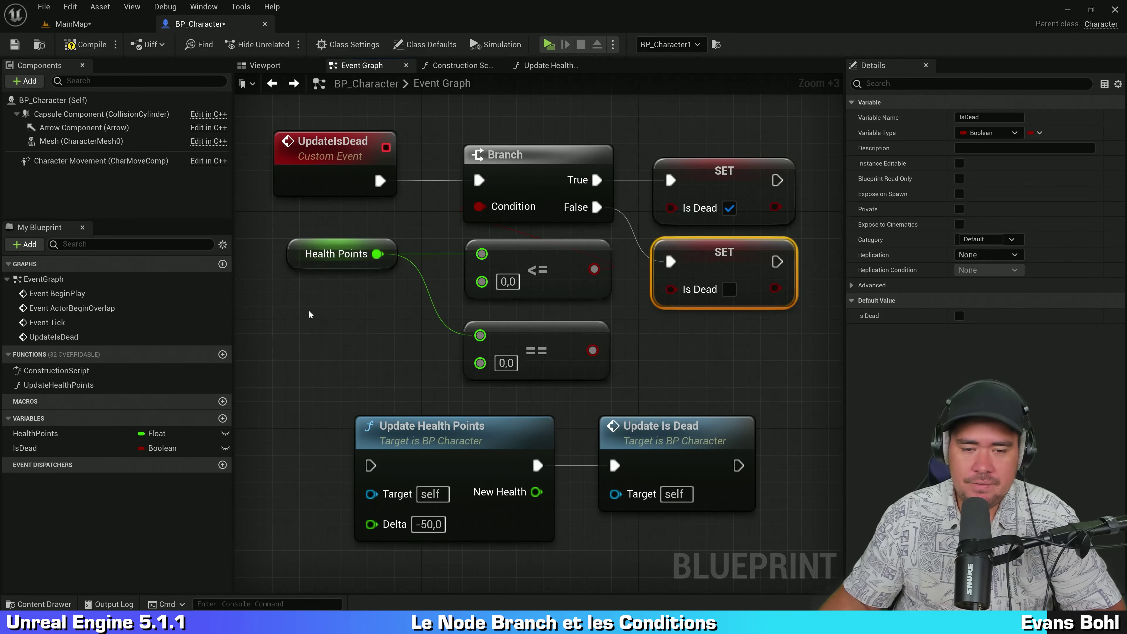
click(533, 257)
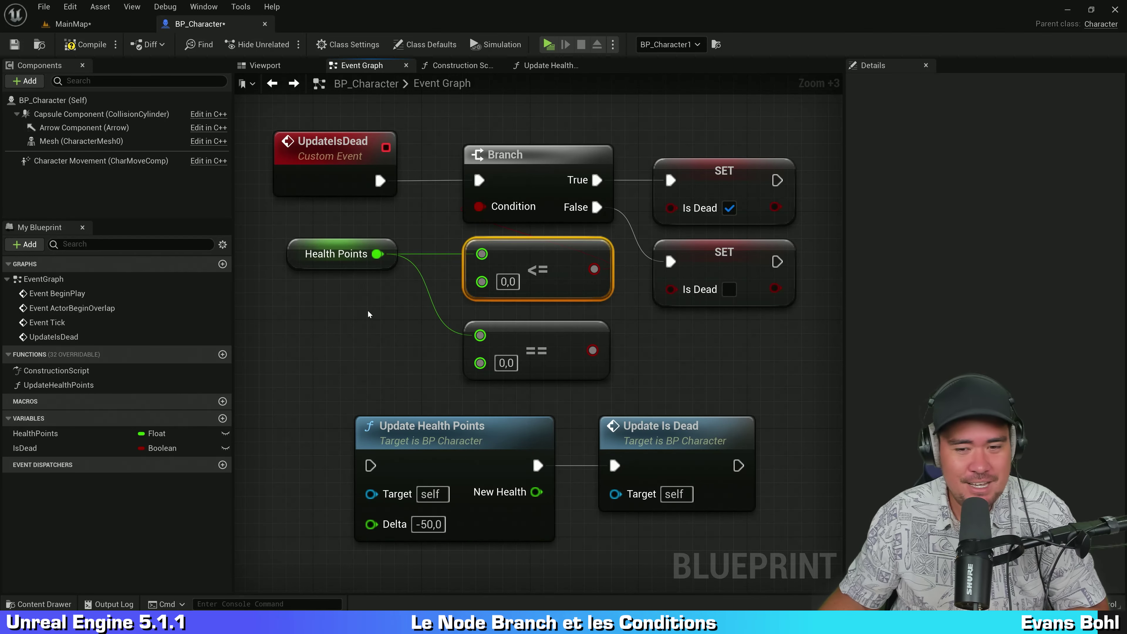
Delete the == node and both function calls, then select the remaining UpdateIsDead nodes
scroll(364, 313, down, 1)
mouse_move(374, 341)
right_down()
mouse_move(379, 312)
mouse_move(400, 306)
right_up()
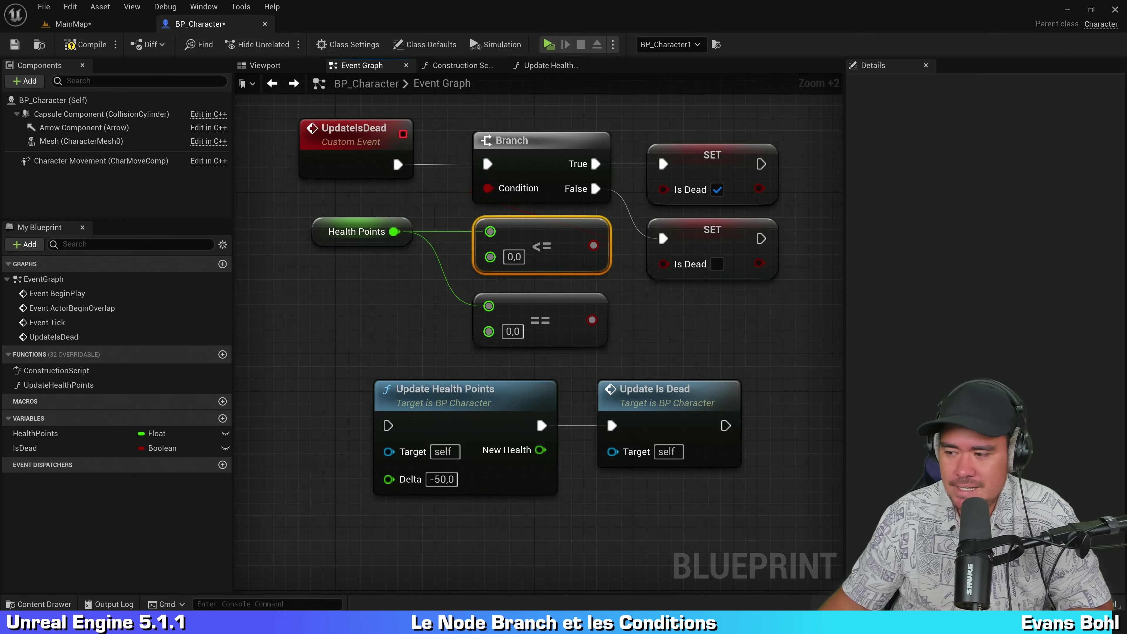
drag(298, 490, 716, 331)
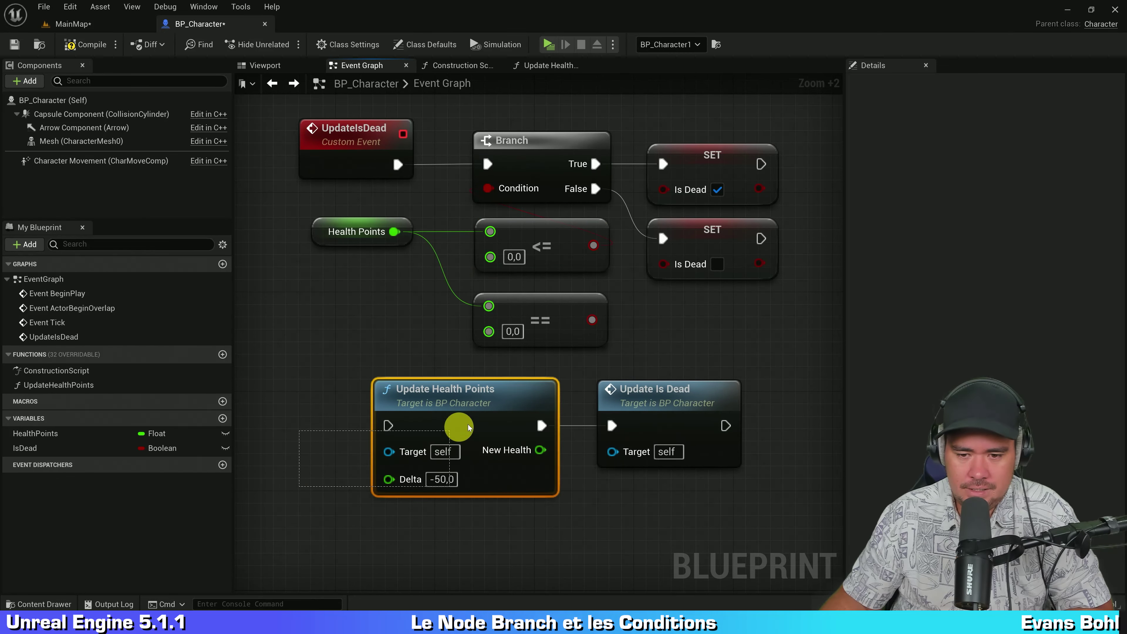
key(Delete)
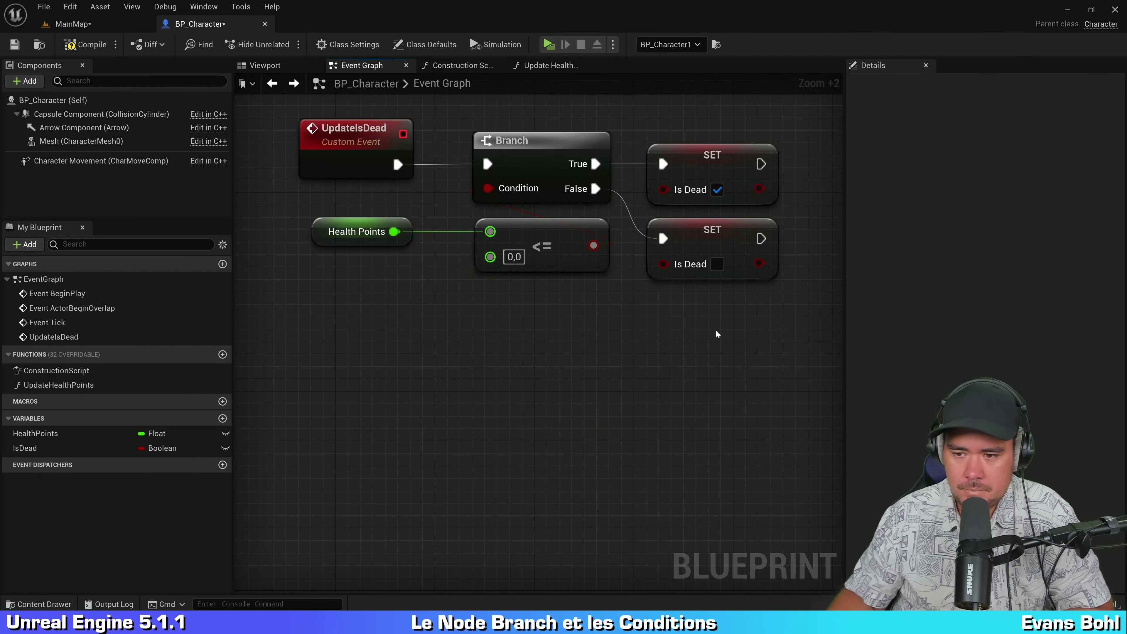
right_drag(716, 330, 708, 385)
drag(793, 138, 252, 366)
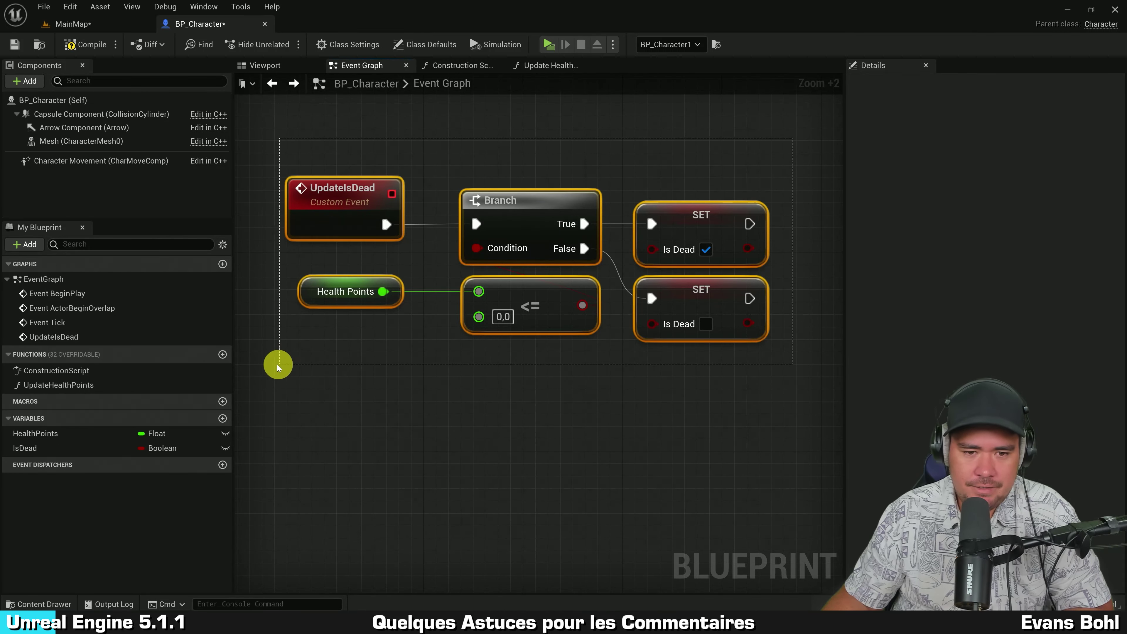
Title the comment 'Vérifie si le personnage n'a plus de points de vie', then move and narrow its box
right_drag(336, 364, 337, 380)
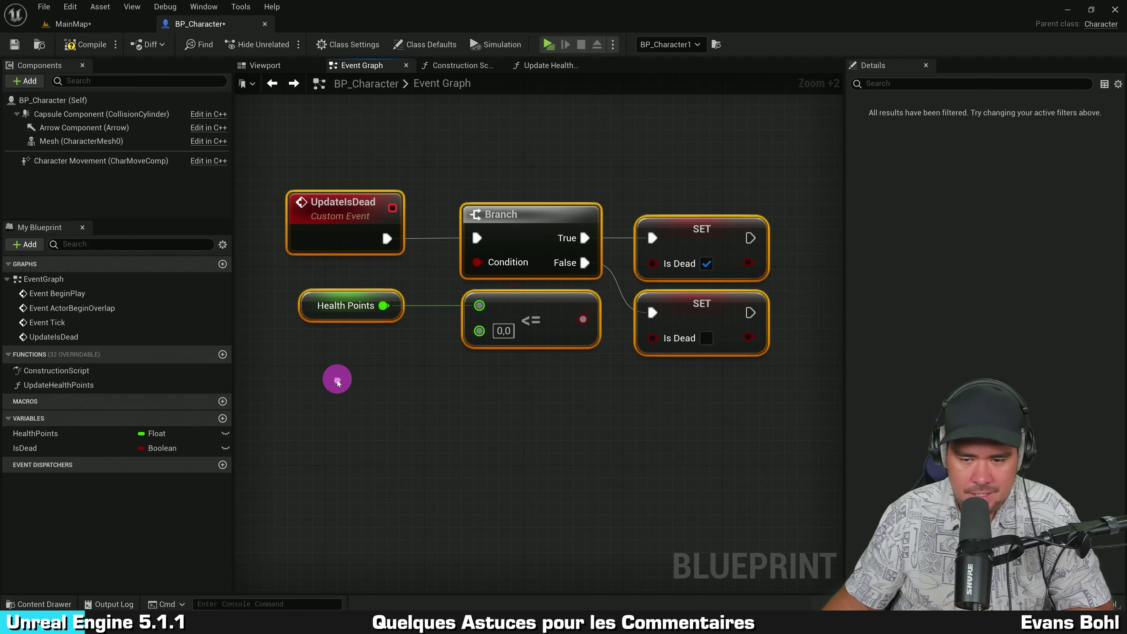
text(c)
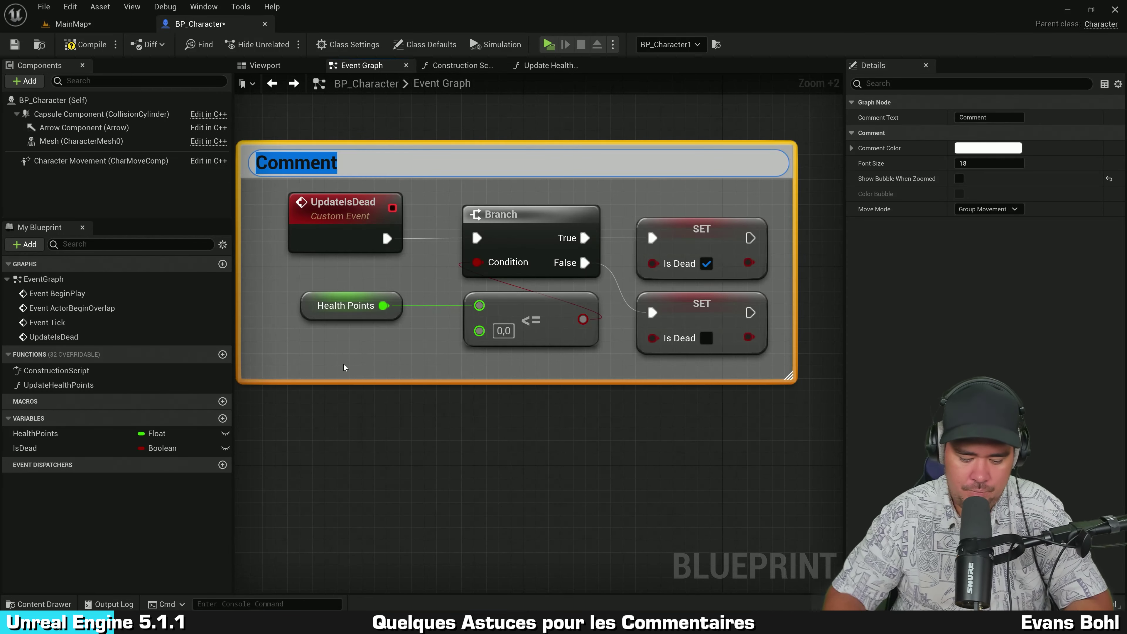
text(Vé)
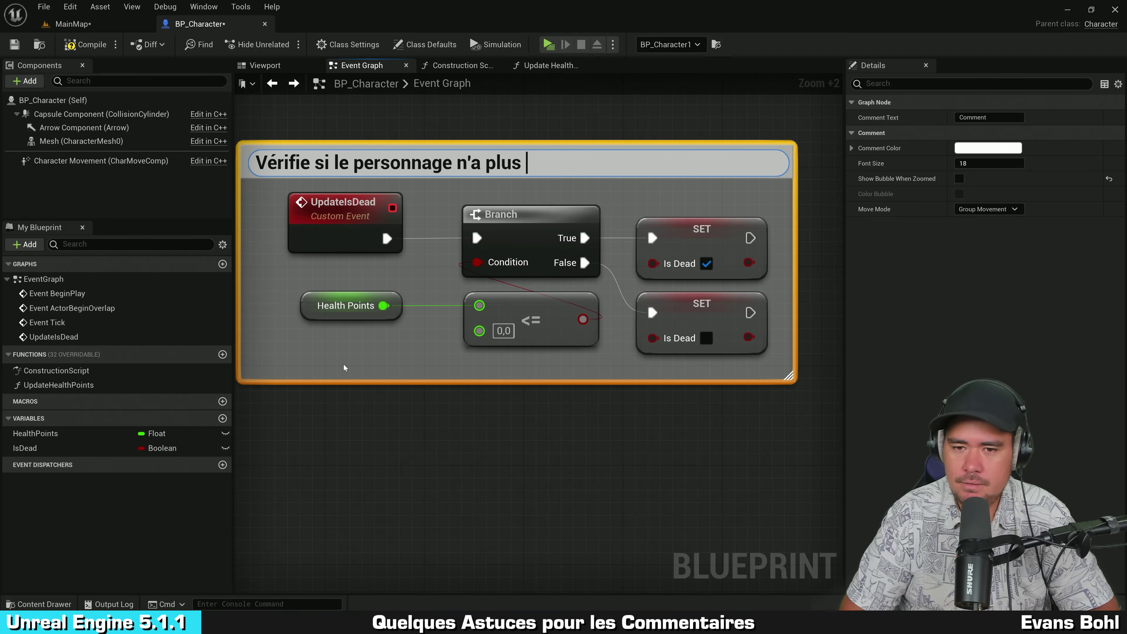
text(de points de vie)
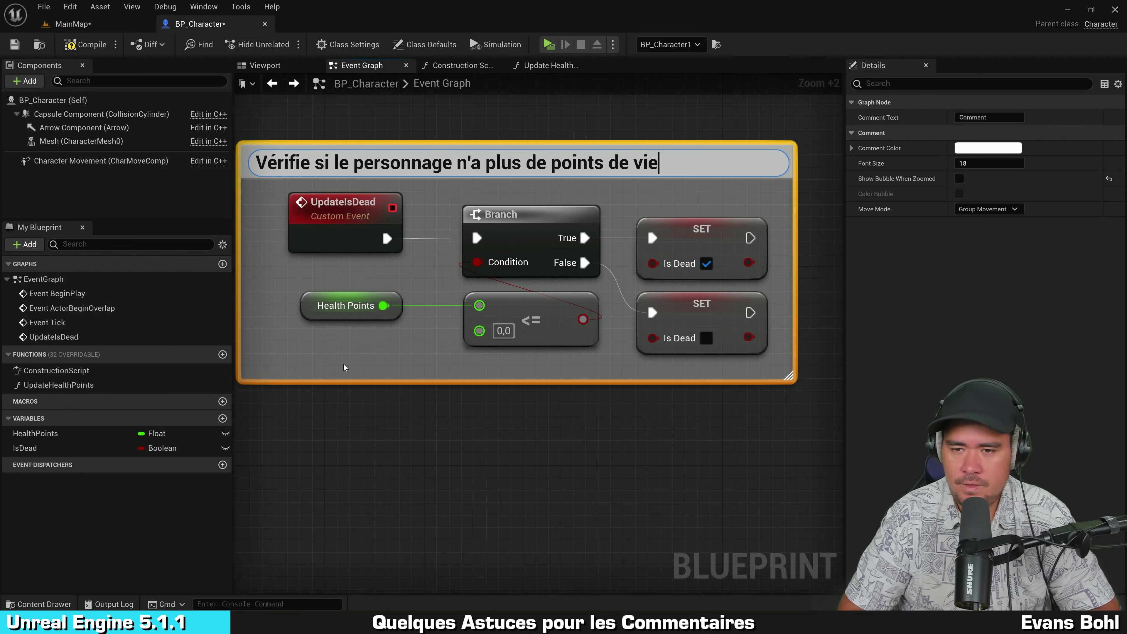
key(Return)
mouse_move(433, 155)
mouse_down()
mouse_move(456, 180)
mouse_move(478, 158)
mouse_up()
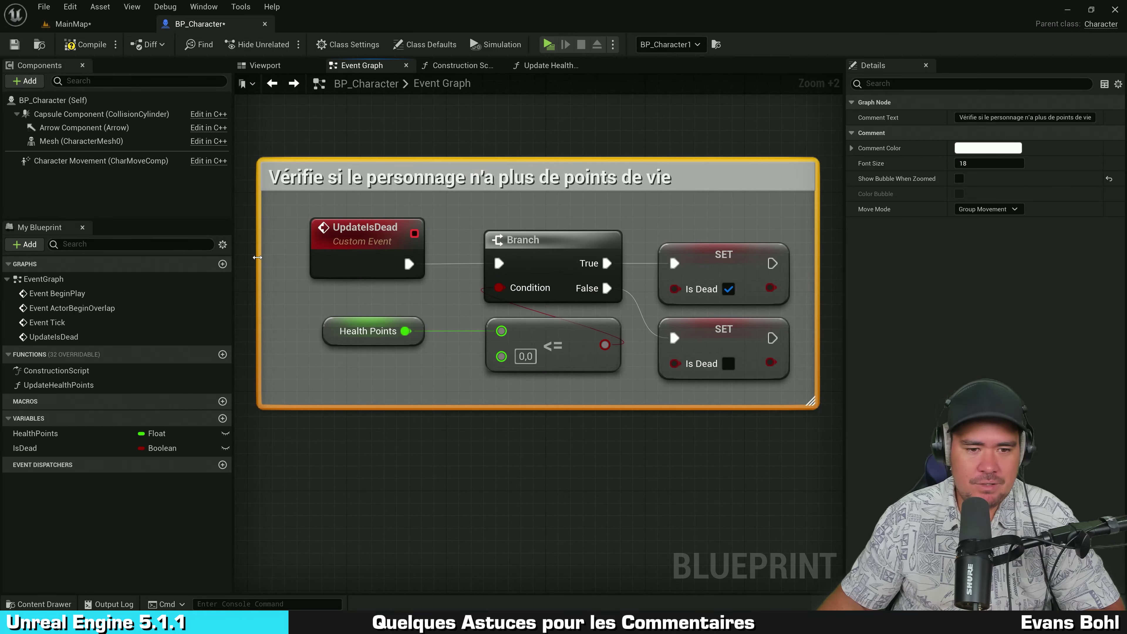
drag(260, 257, 273, 254)
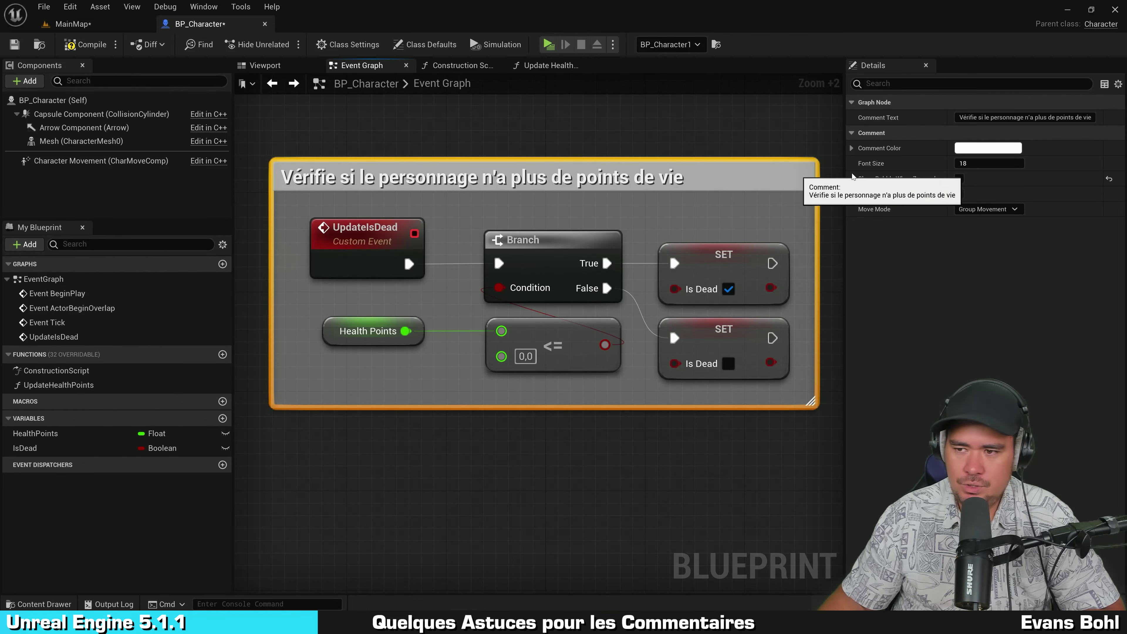
Set the comment's colour to dark grey
click(978, 147)
drag(917, 236, 919, 295)
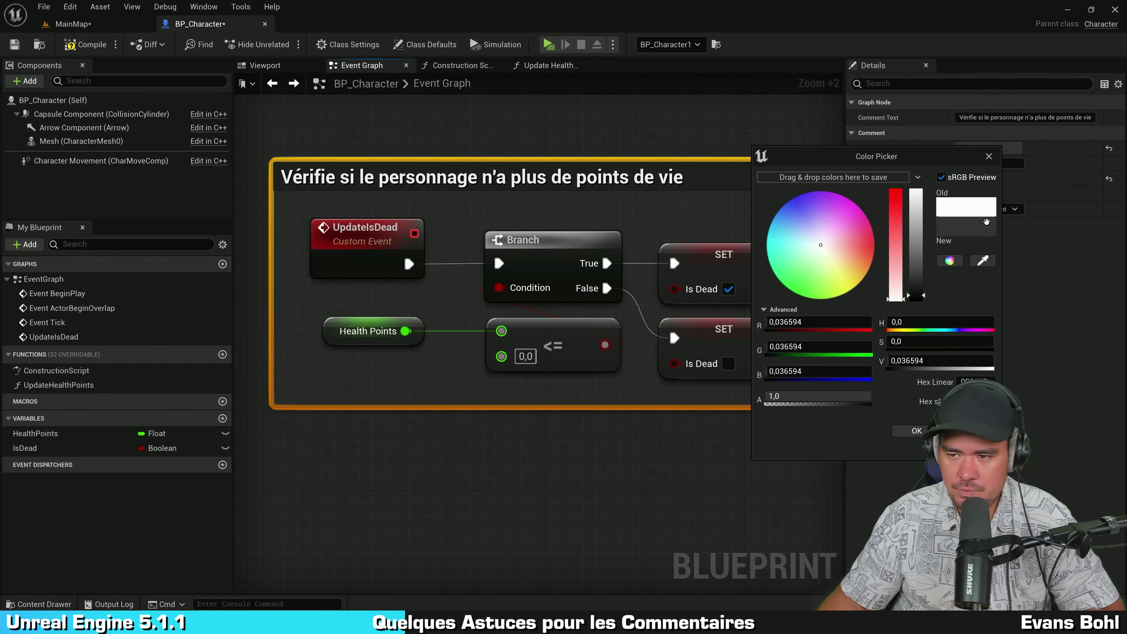
mouse_move(986, 222)
mouse_down()
mouse_move(975, 228)
mouse_move(849, 173)
mouse_up()
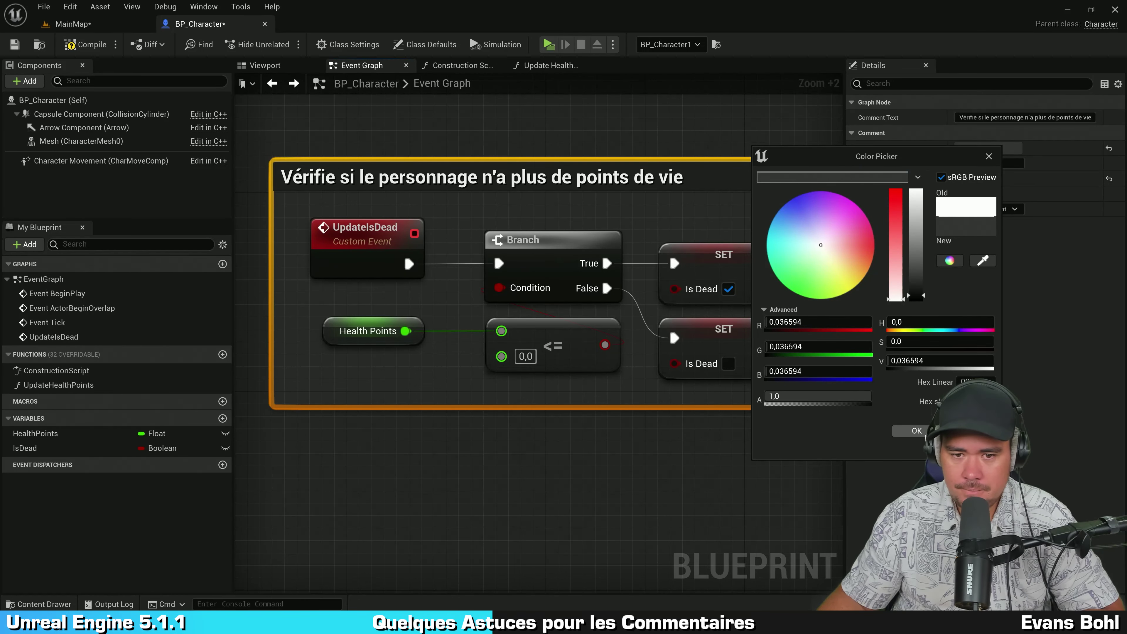
click(685, 226)
click(686, 225)
right_drag(722, 191, 722, 202)
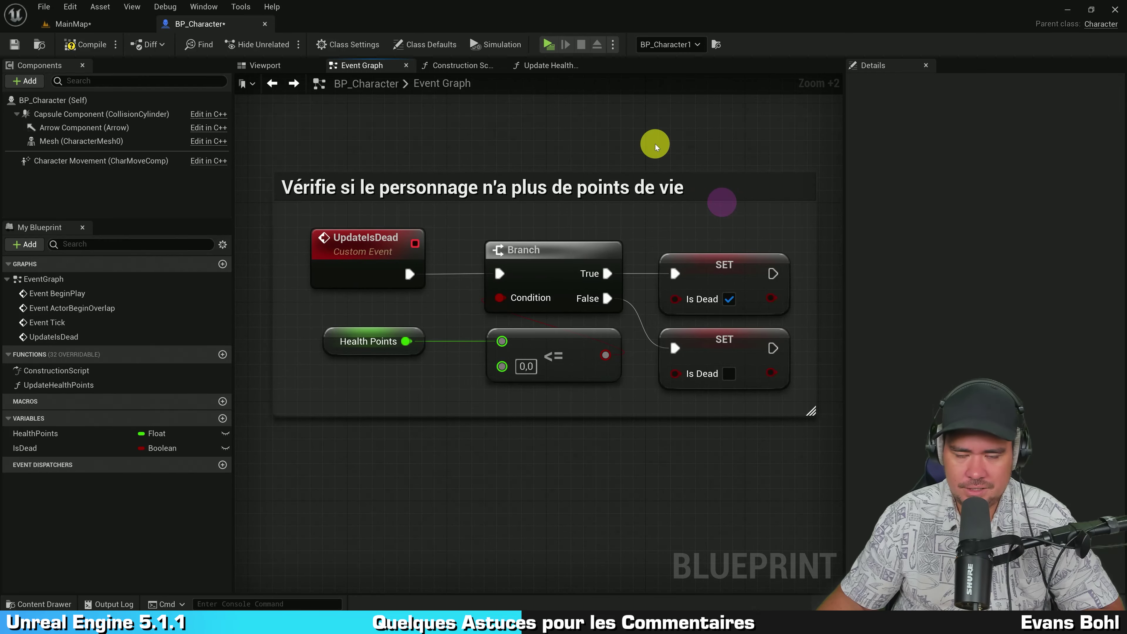
Enable Show Bubble When Zoomed on the UpdateIsDead comment
scroll(689, 216, down, 14)
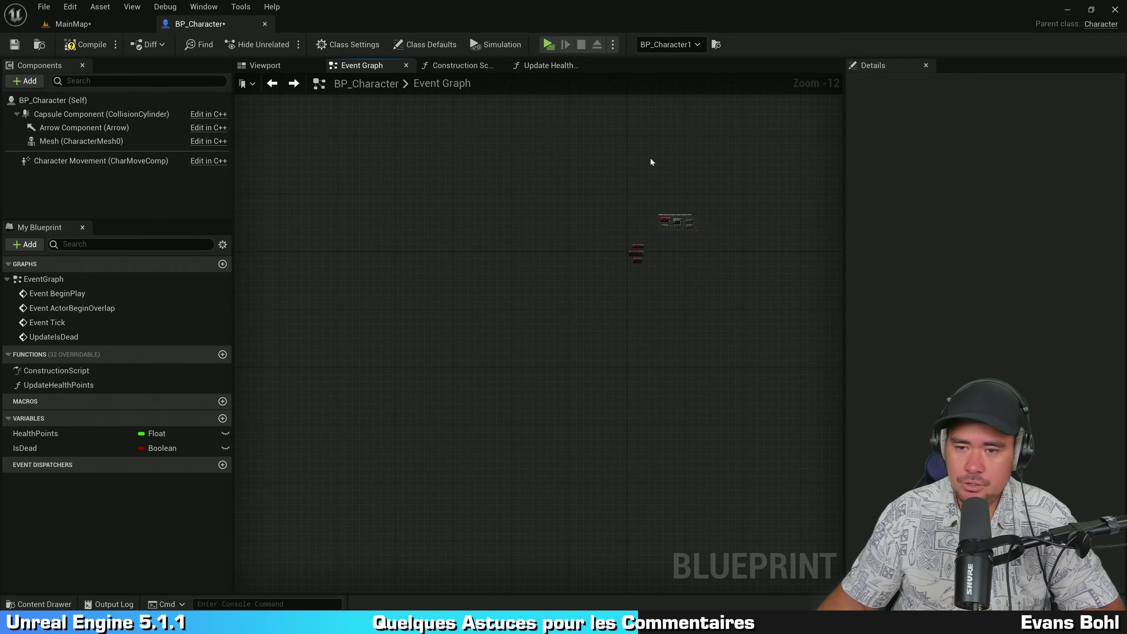
right_drag(676, 187, 624, 212)
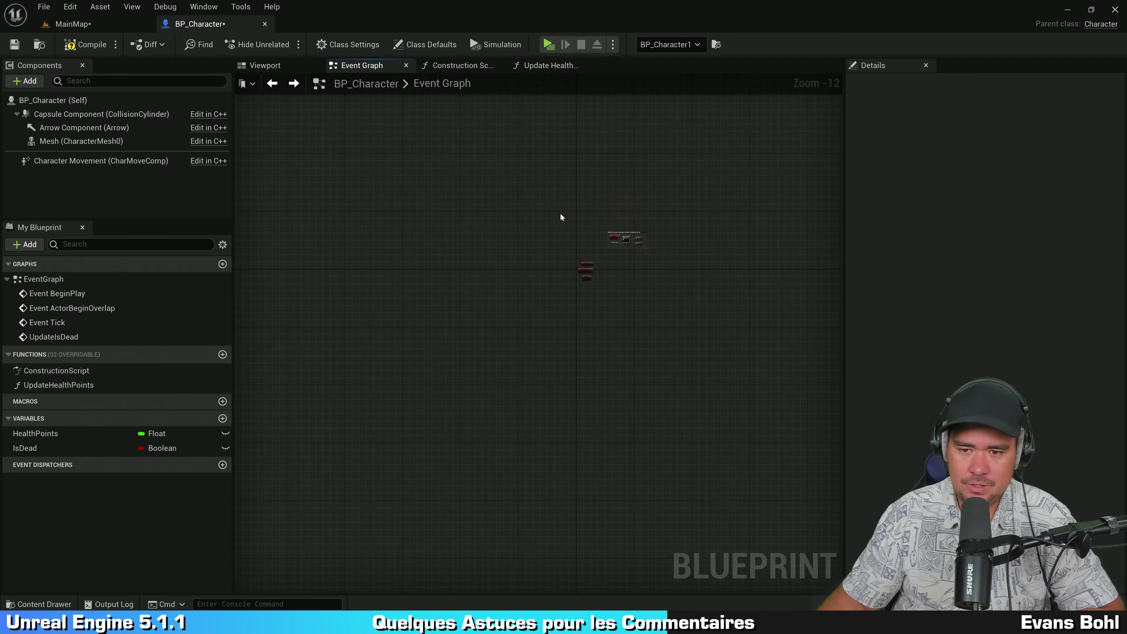
scroll(542, 237, up, 7)
scroll(542, 237, up, 5)
scroll(542, 237, down, 7)
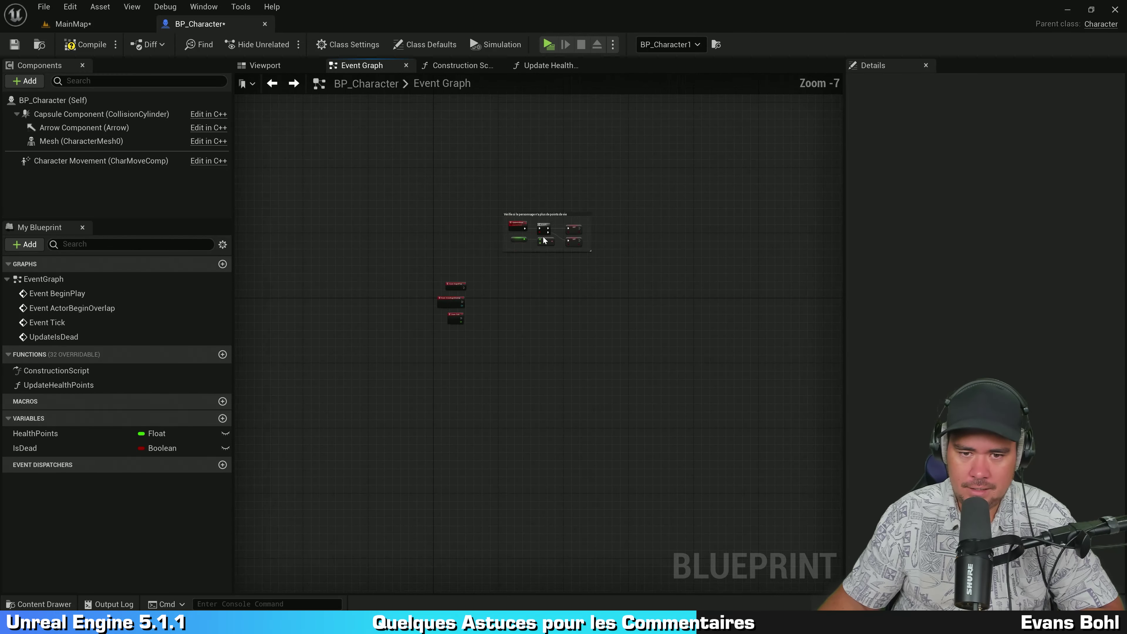
scroll(542, 237, down, 4)
scroll(307, 290, up, 10)
scroll(306, 291, down, 10)
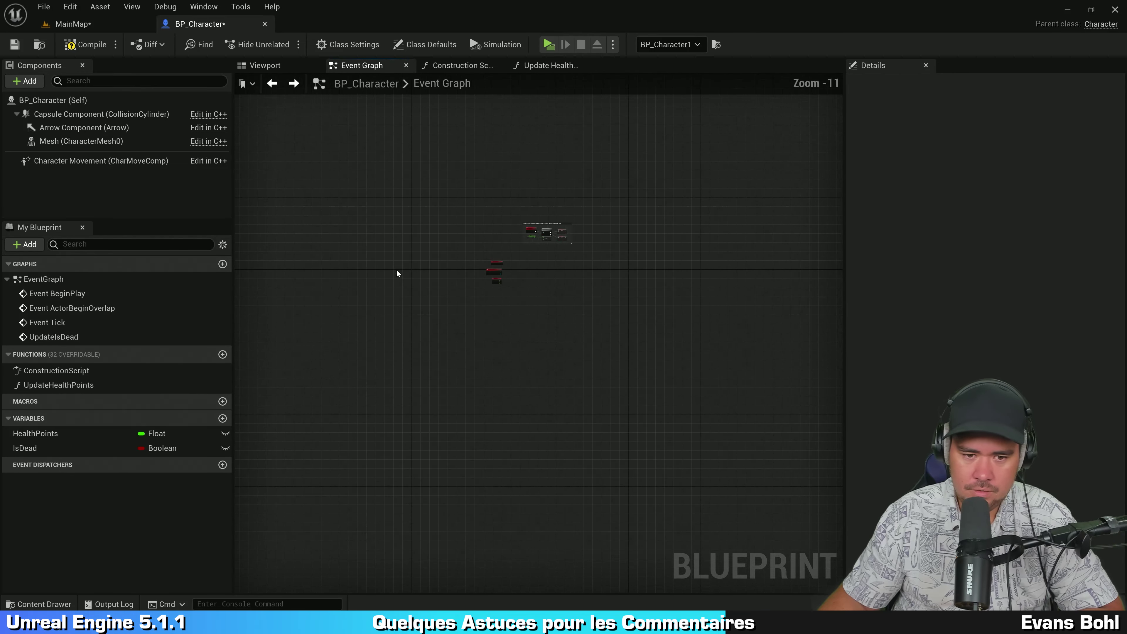
scroll(501, 272, up, 6)
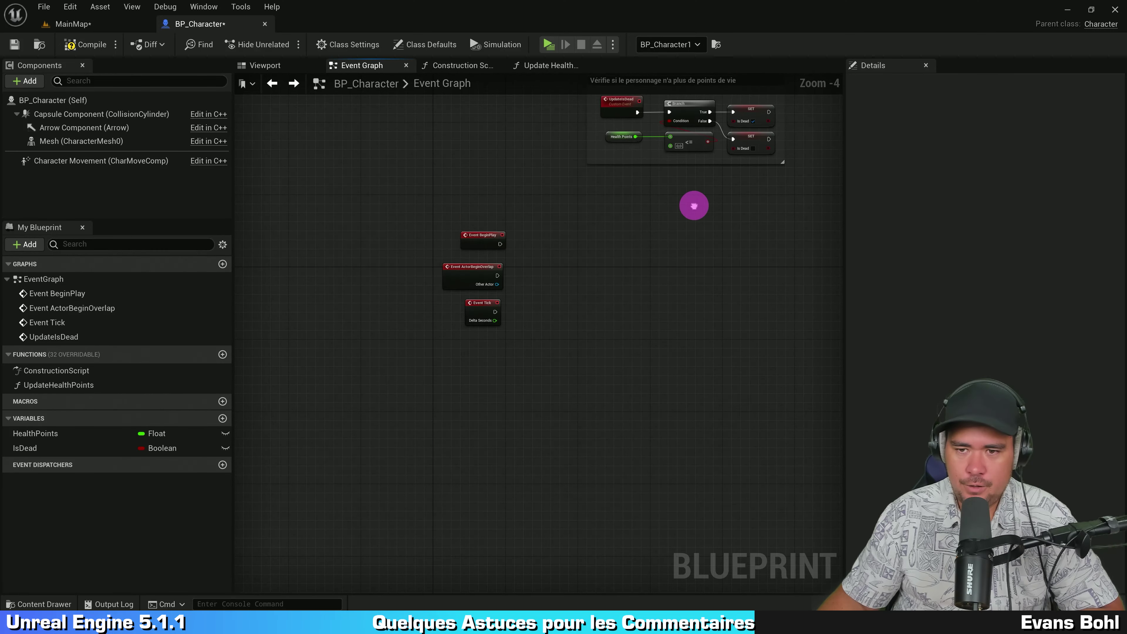
right_drag(697, 197, 568, 319)
scroll(581, 229, up, 4)
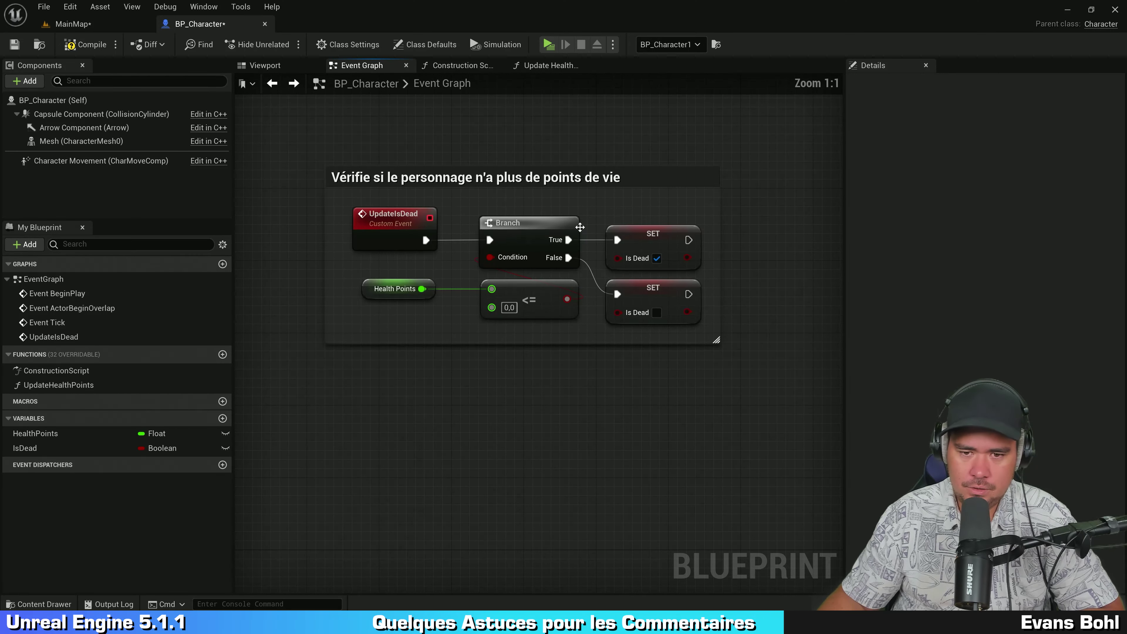
click(633, 177)
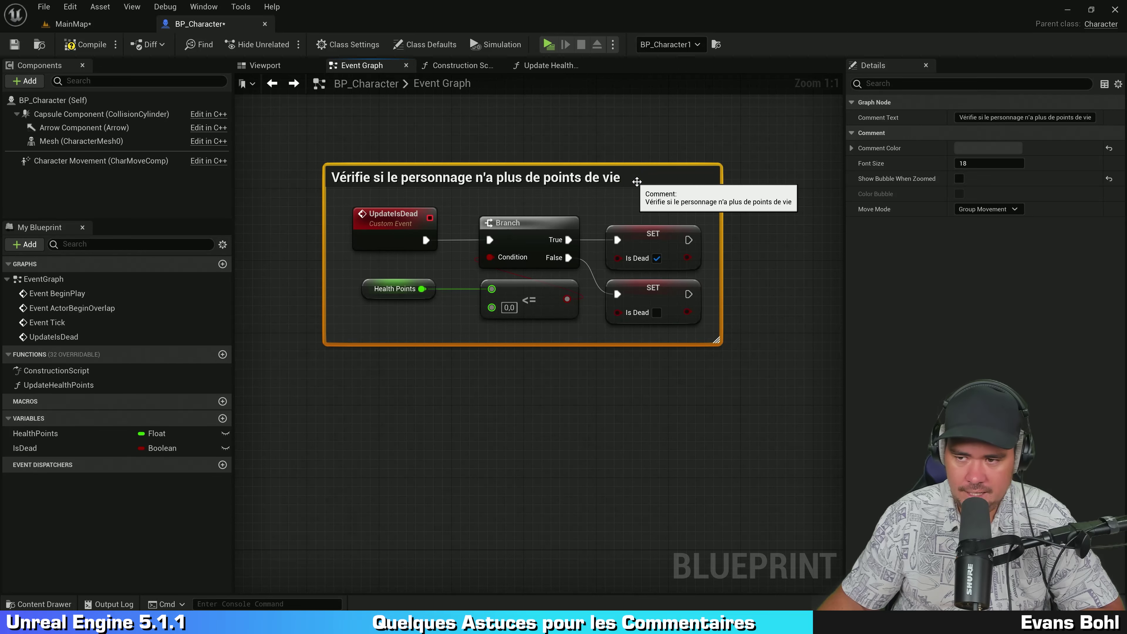
mouse_move(911, 181)
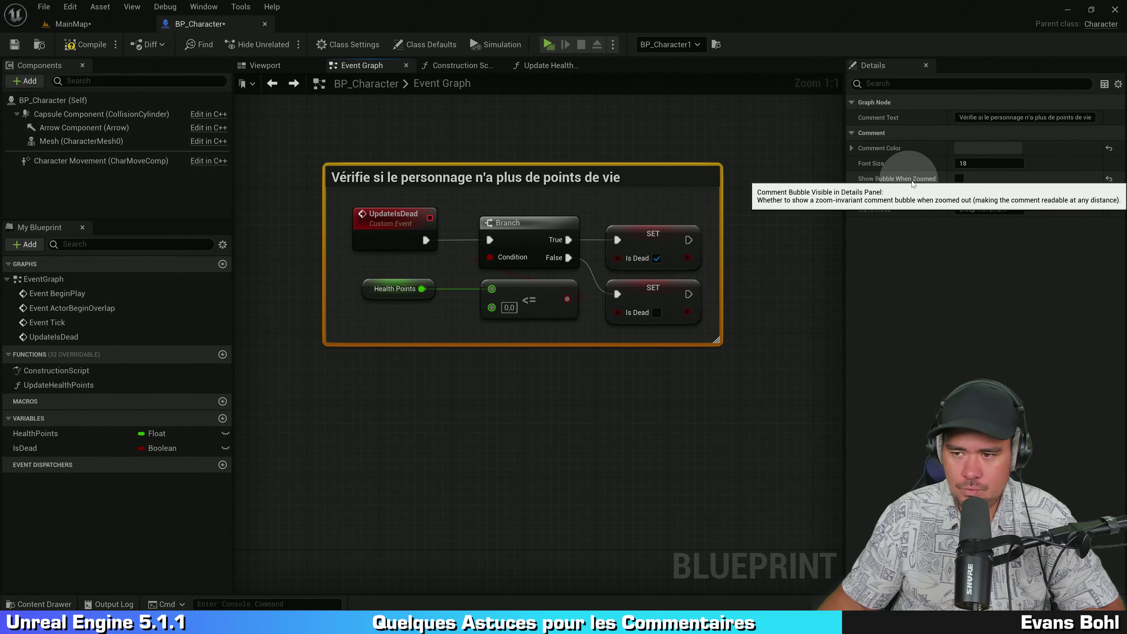
click(958, 179)
click(660, 127)
Frame the comment and its nodes with Home, then move the comment group left and down
scroll(701, 124, down, 7)
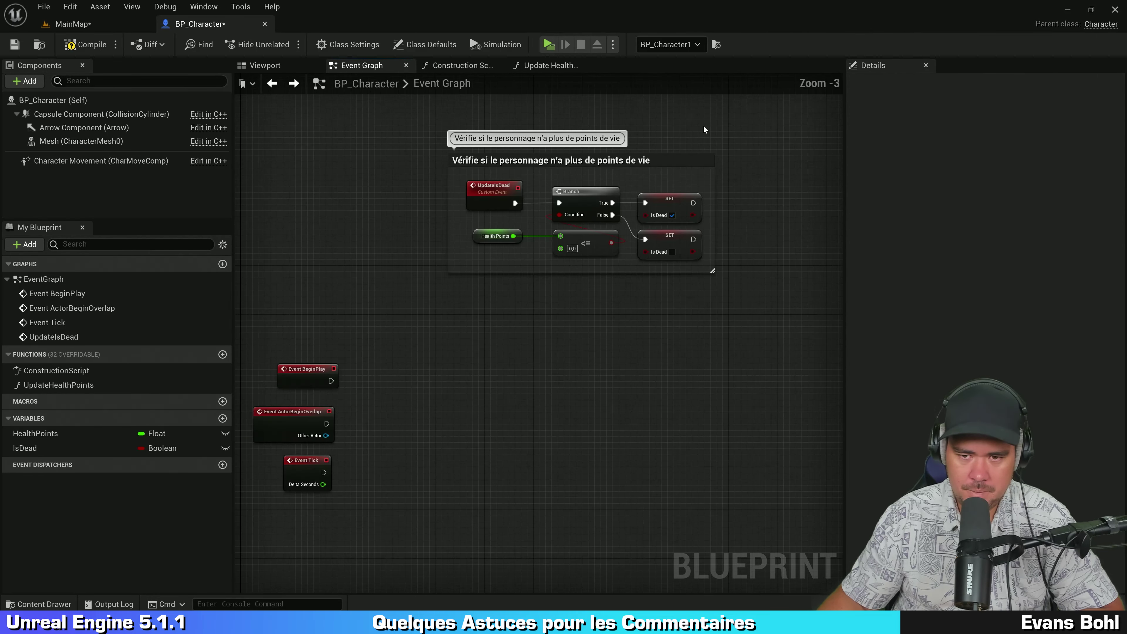
right_drag(750, 183, 732, 229)
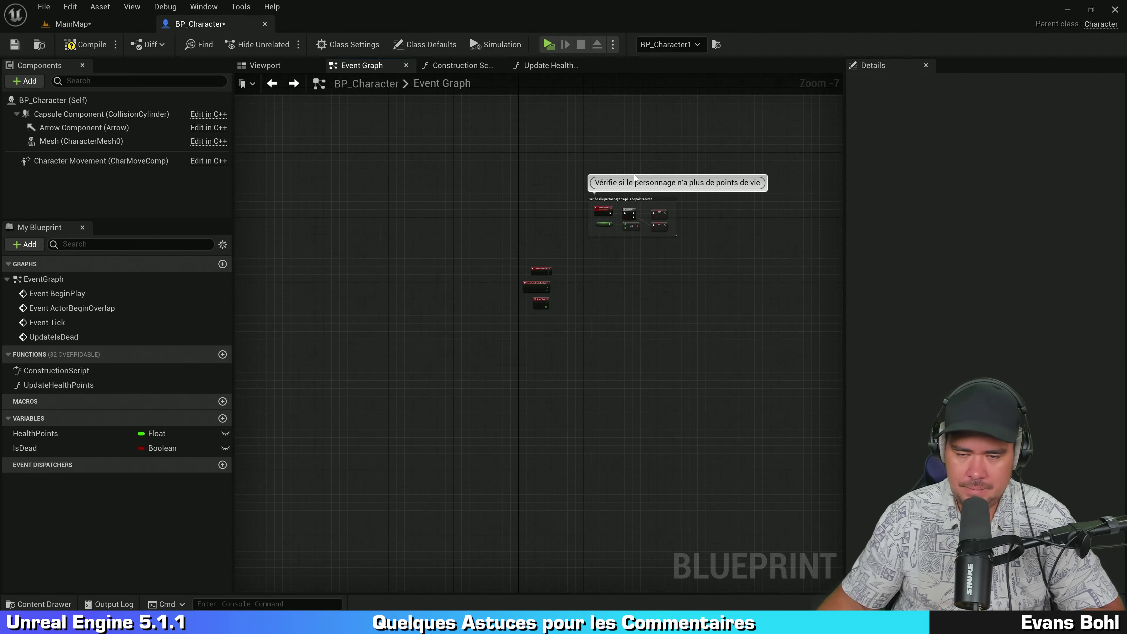
drag(631, 237, 732, 191)
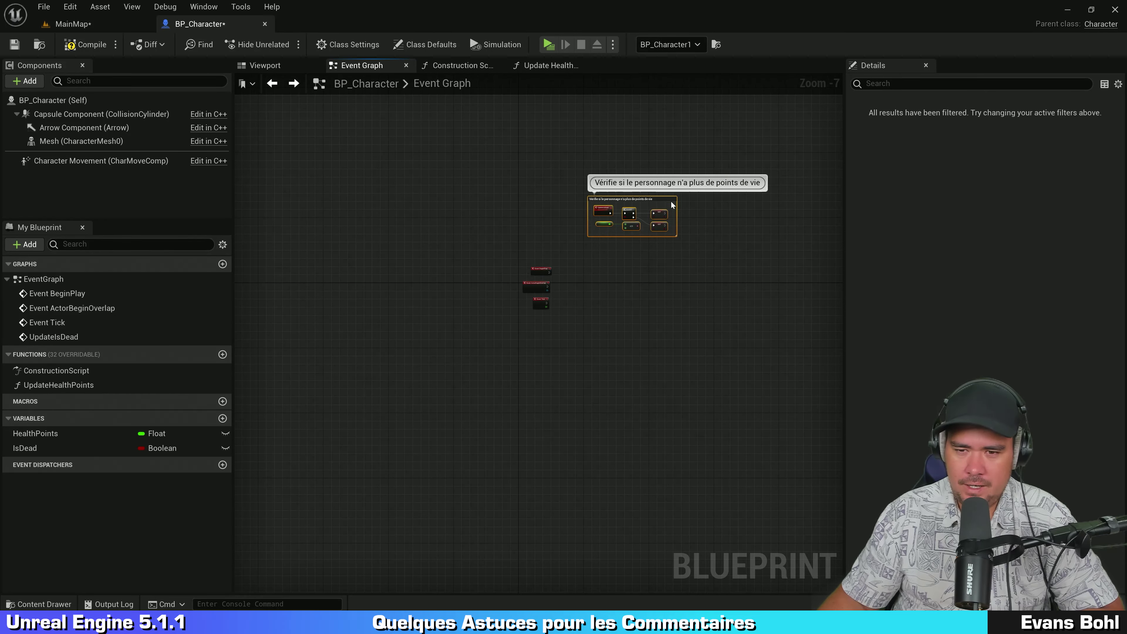
key(Home)
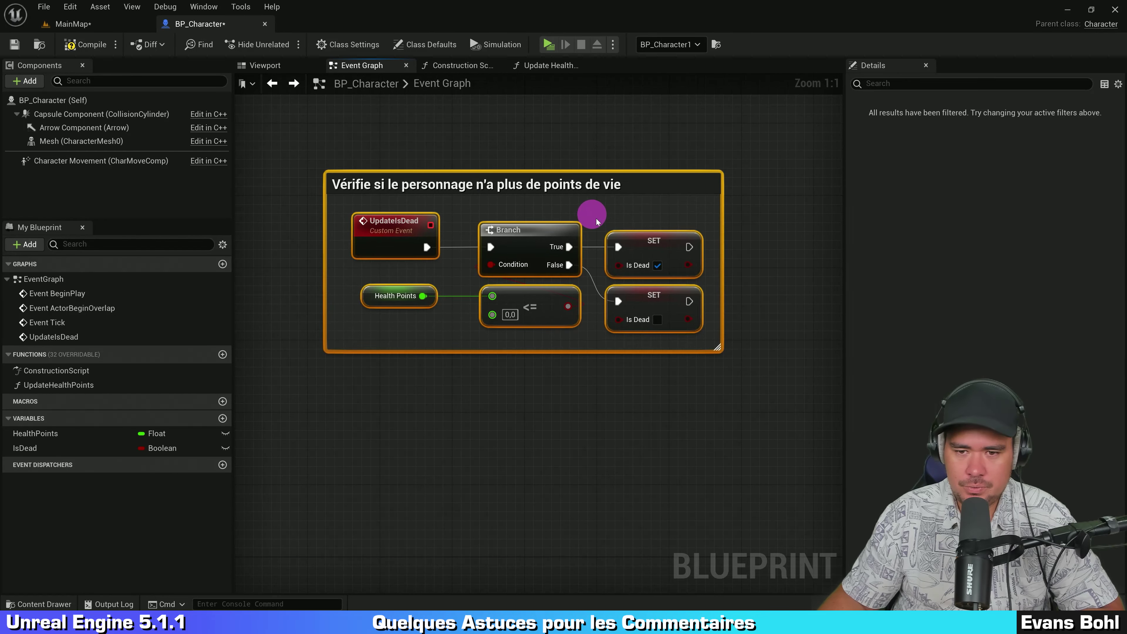
click(595, 218)
click(577, 187)
mouse_move(576, 187)
mouse_down()
mouse_move(522, 266)
mouse_move(590, 199)
mouse_up()
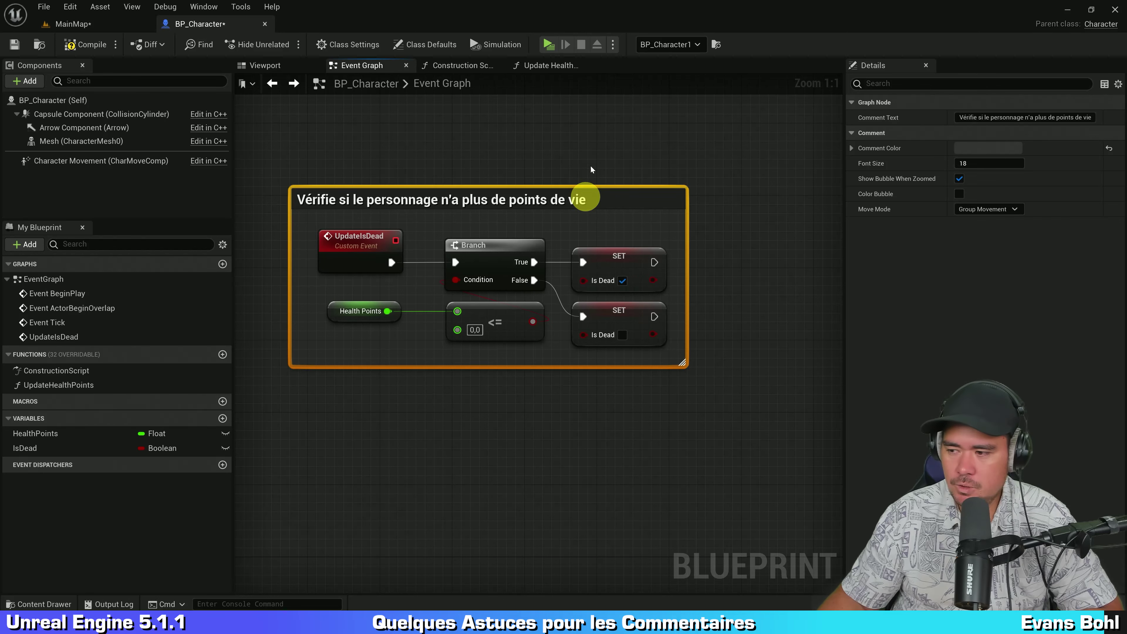
Shift the UpdateIsDead and Health Points nodes right and pull the comment's left edge in to fit
click(591, 165)
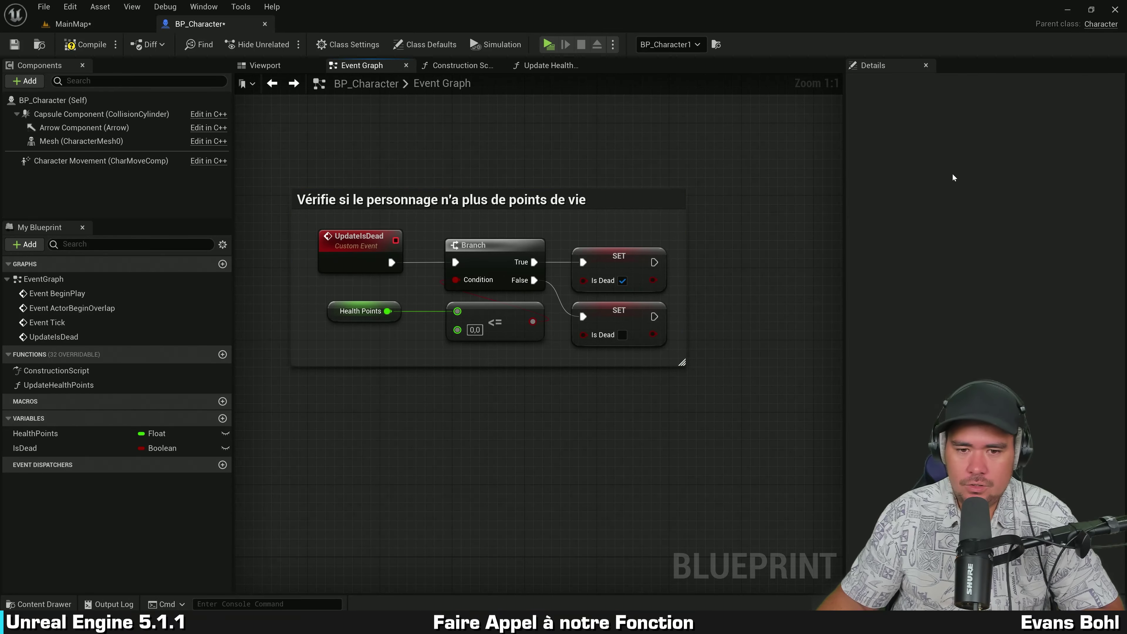
mouse_move(638, 158)
right_down()
mouse_move(632, 335)
mouse_move(398, 378)
right_up()
scroll(387, 397, up, 1)
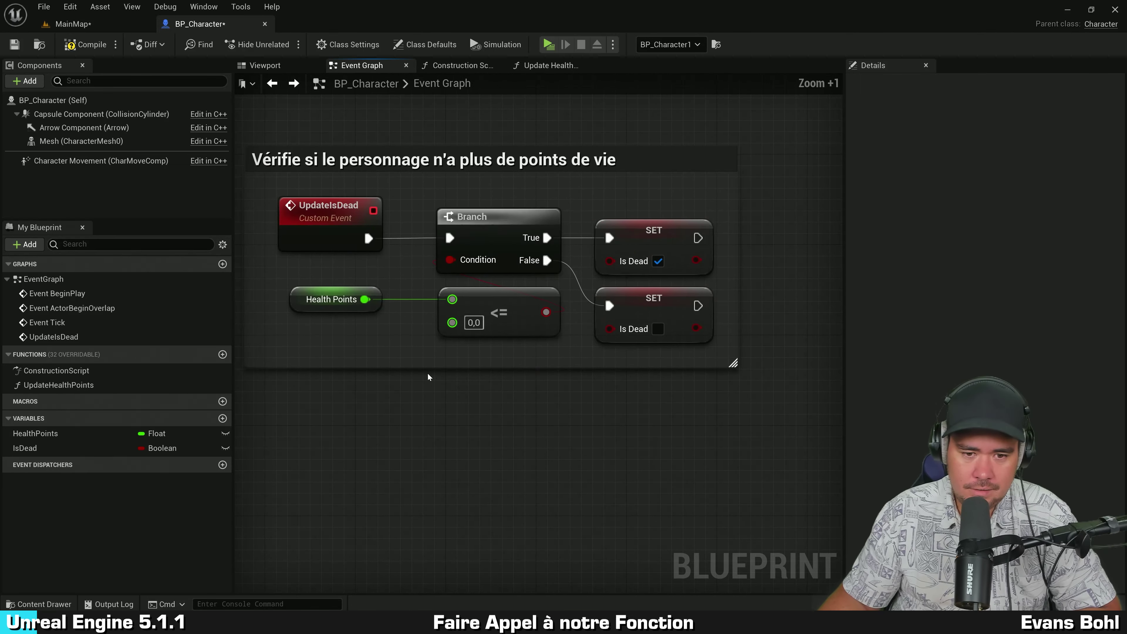
drag(397, 378, 320, 249)
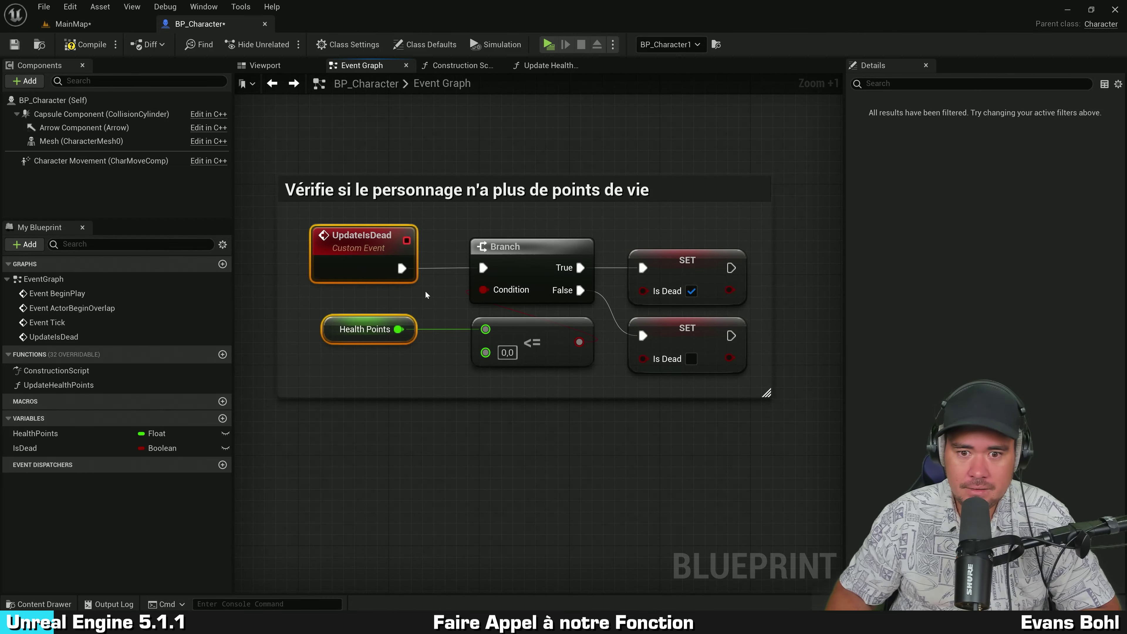
drag(403, 266, 425, 266)
click(416, 295)
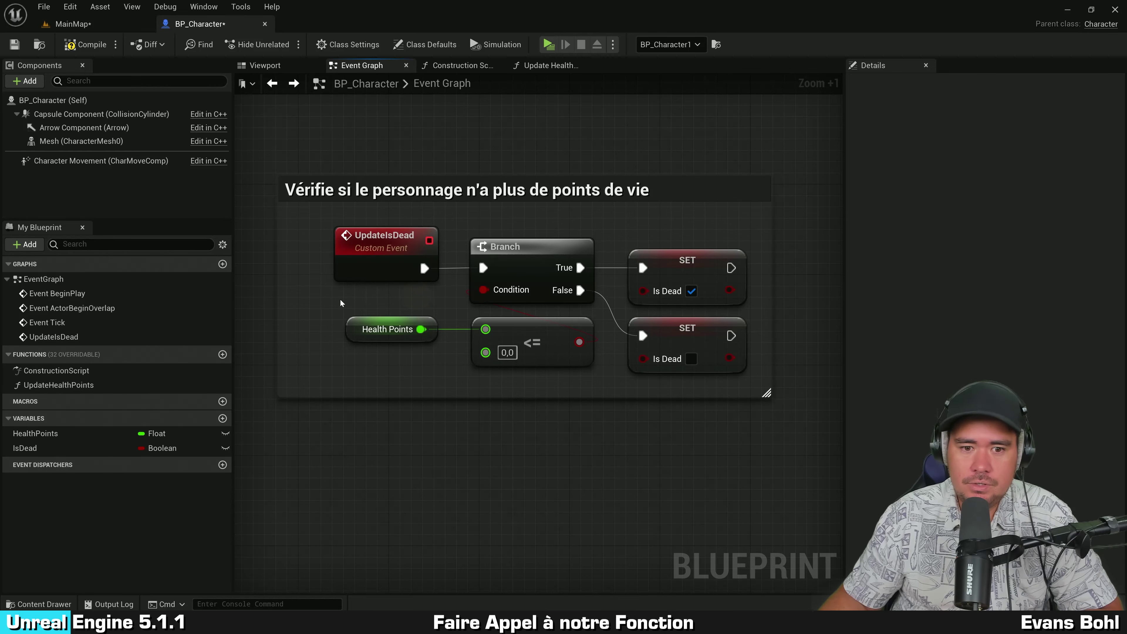
drag(281, 298, 321, 299)
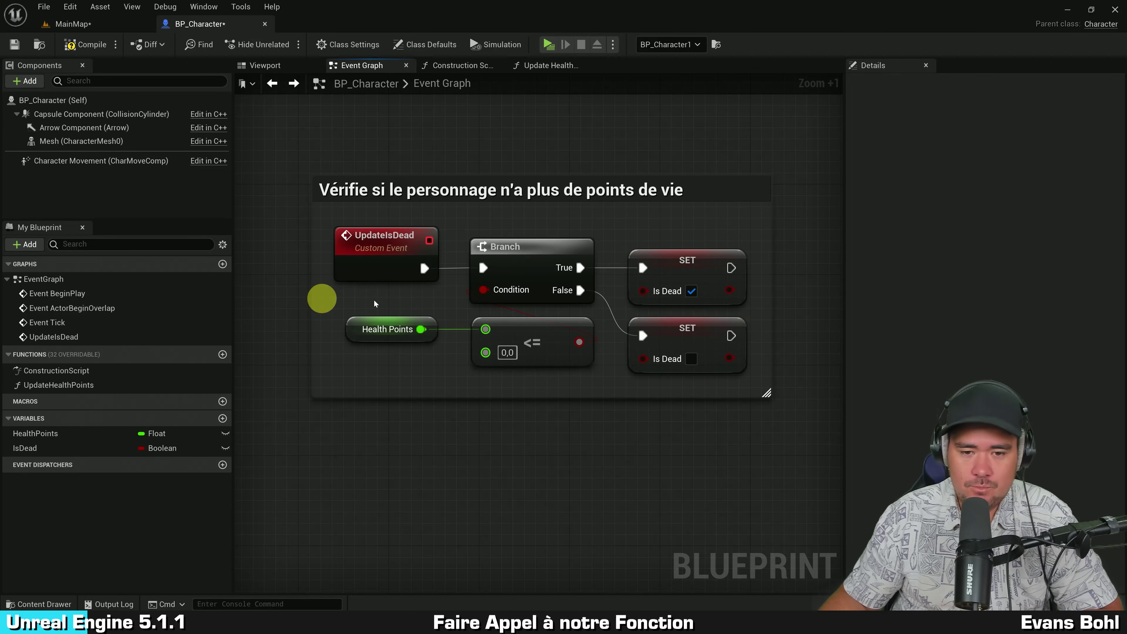
right_drag(399, 298, 393, 320)
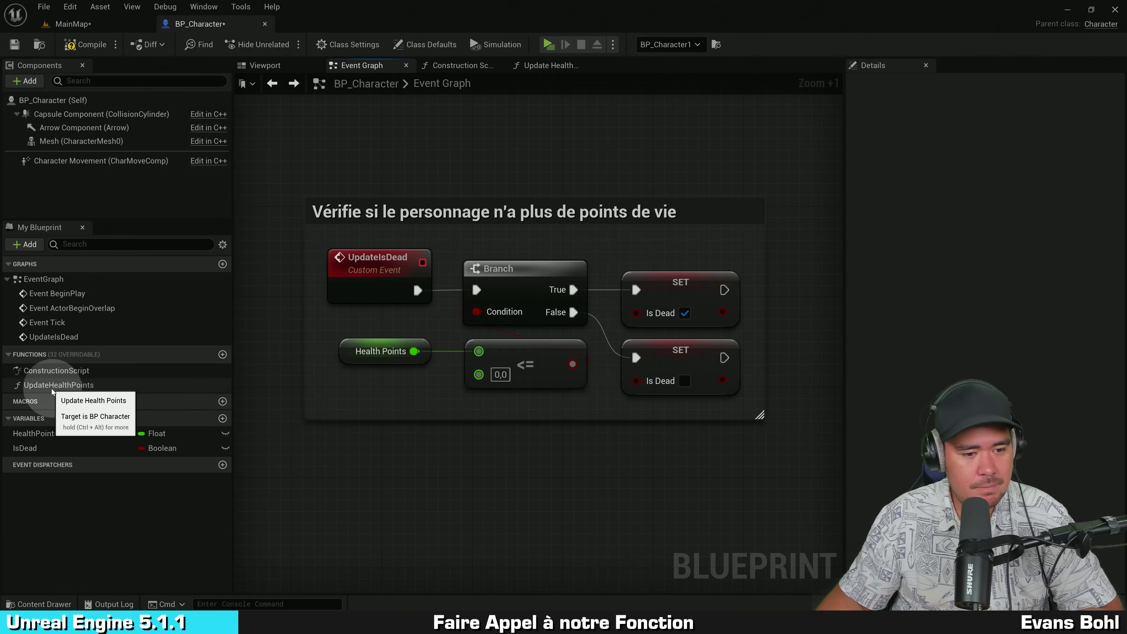
double_click(34, 386)
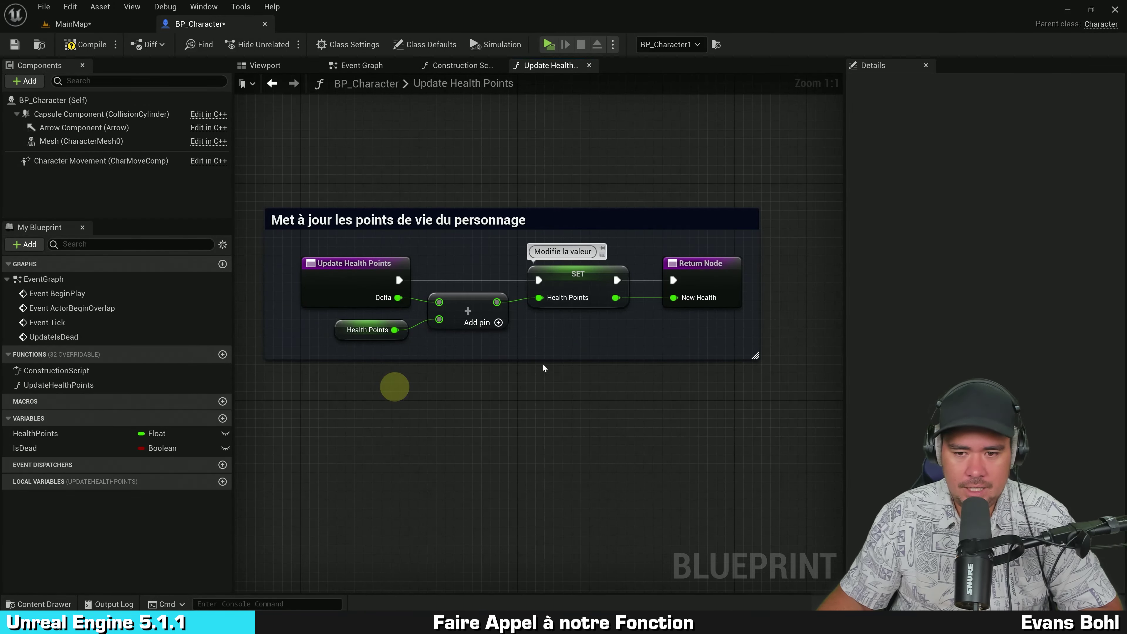
right_drag(542, 368, 560, 342)
drag(321, 318, 579, 276)
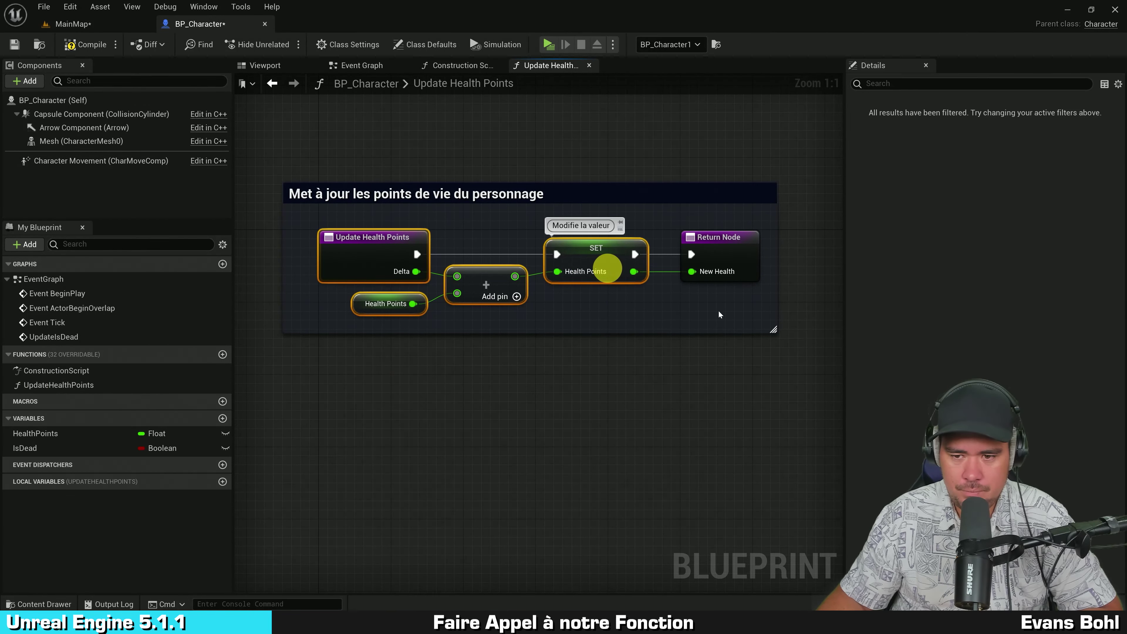
mouse_move(710, 314)
right_down()
mouse_move(492, 316)
mouse_move(580, 291)
right_up()
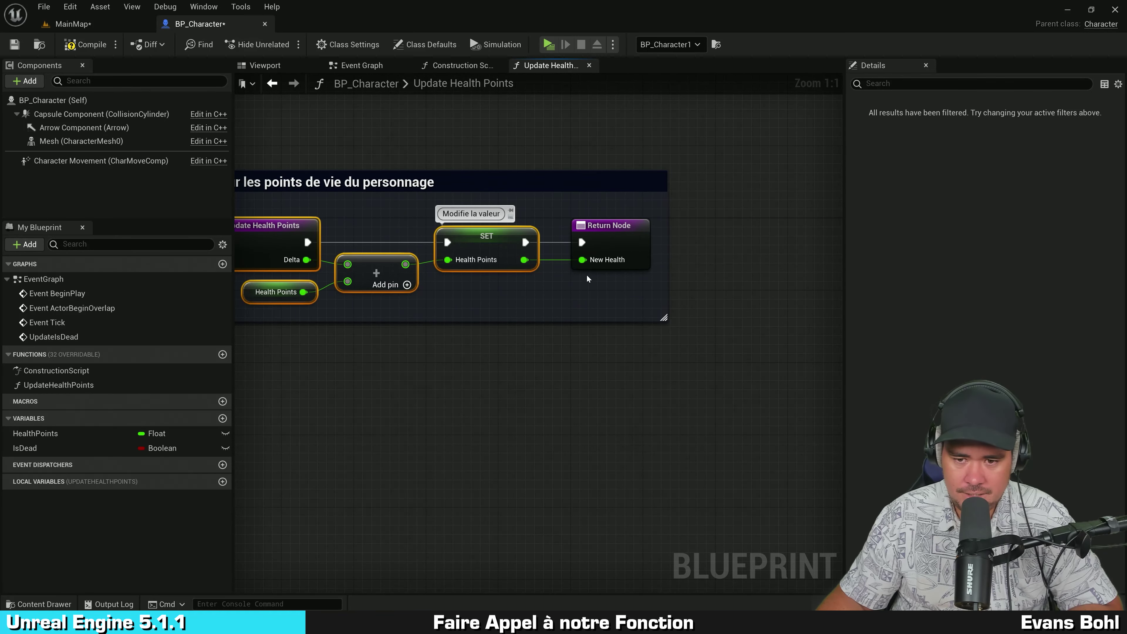
alt+click(581, 242)
alt+click(582, 260)
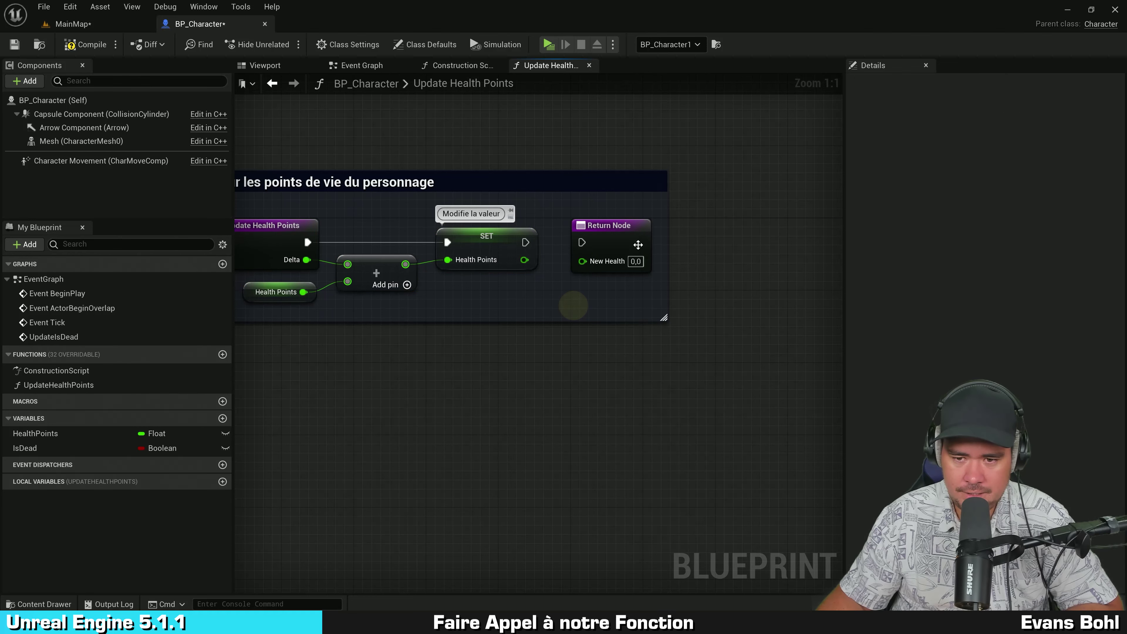
drag(617, 236, 821, 236)
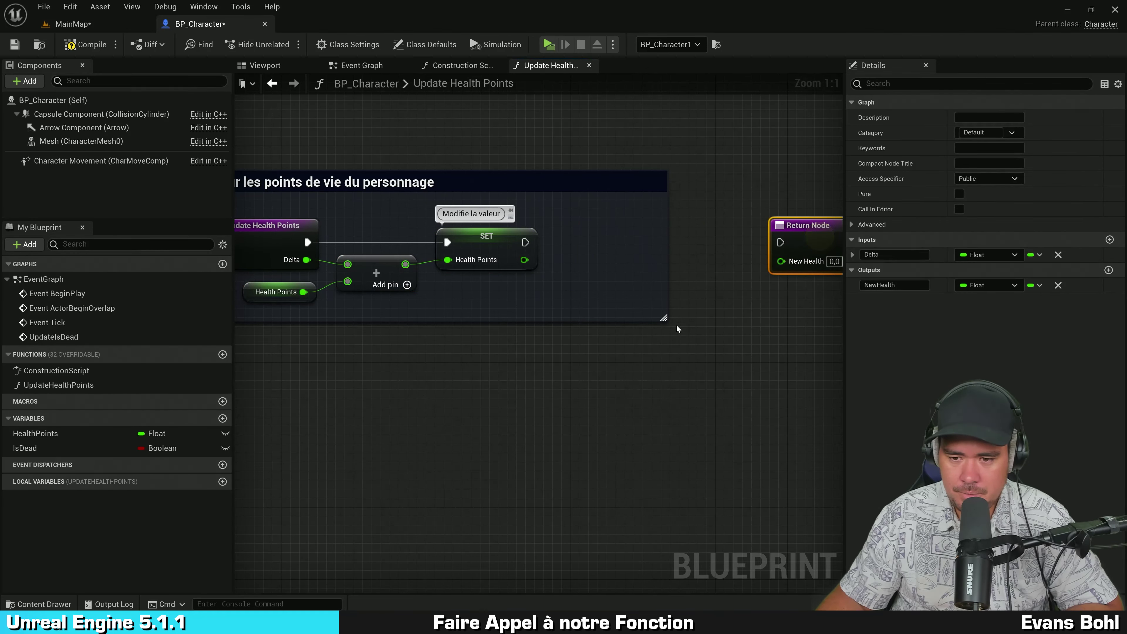
drag(664, 319, 922, 431)
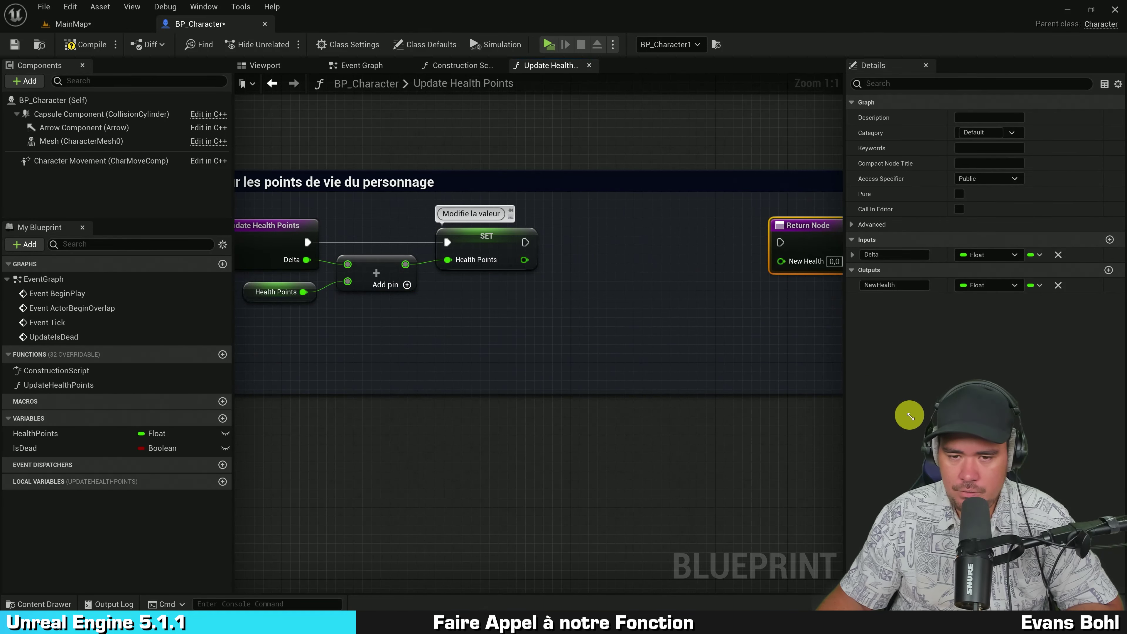
click(771, 347)
right_drag(771, 348, 721, 344)
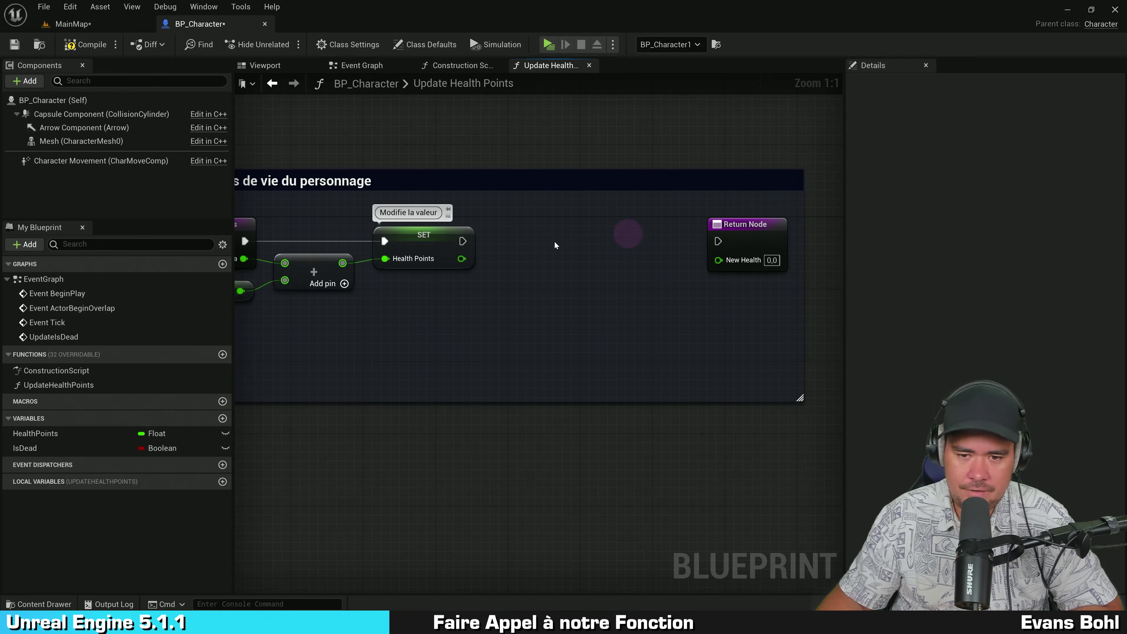
scroll(563, 241, up, 1)
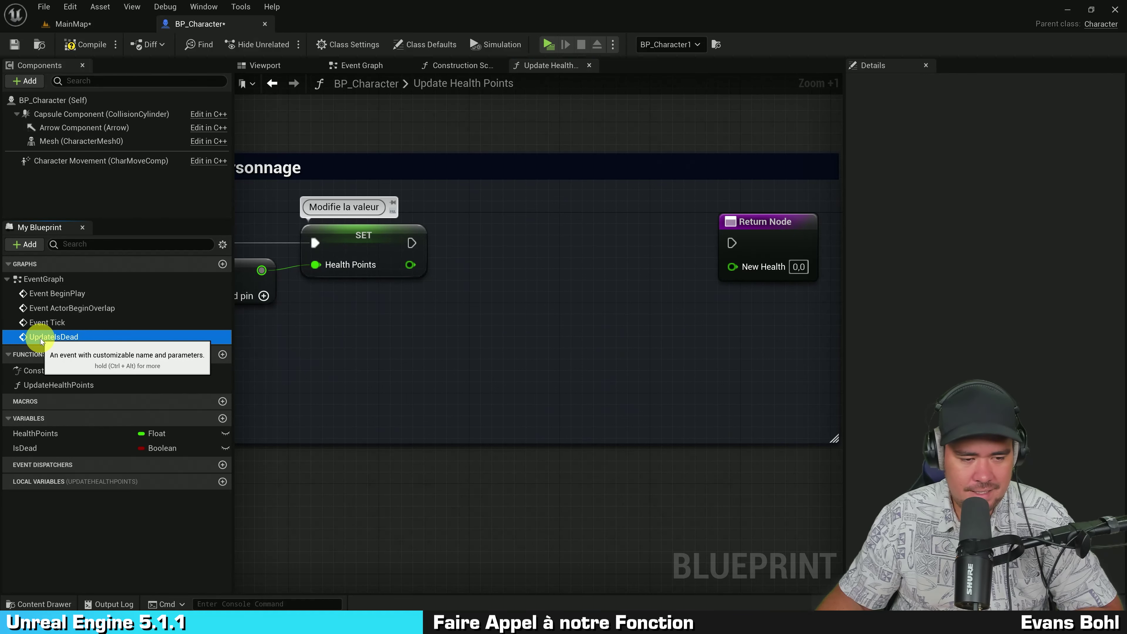
Add an Update Is Dead call wired between SET and Return Node
mouse_move(41, 337)
mouse_down()
mouse_move(452, 307)
mouse_move(495, 218)
mouse_up()
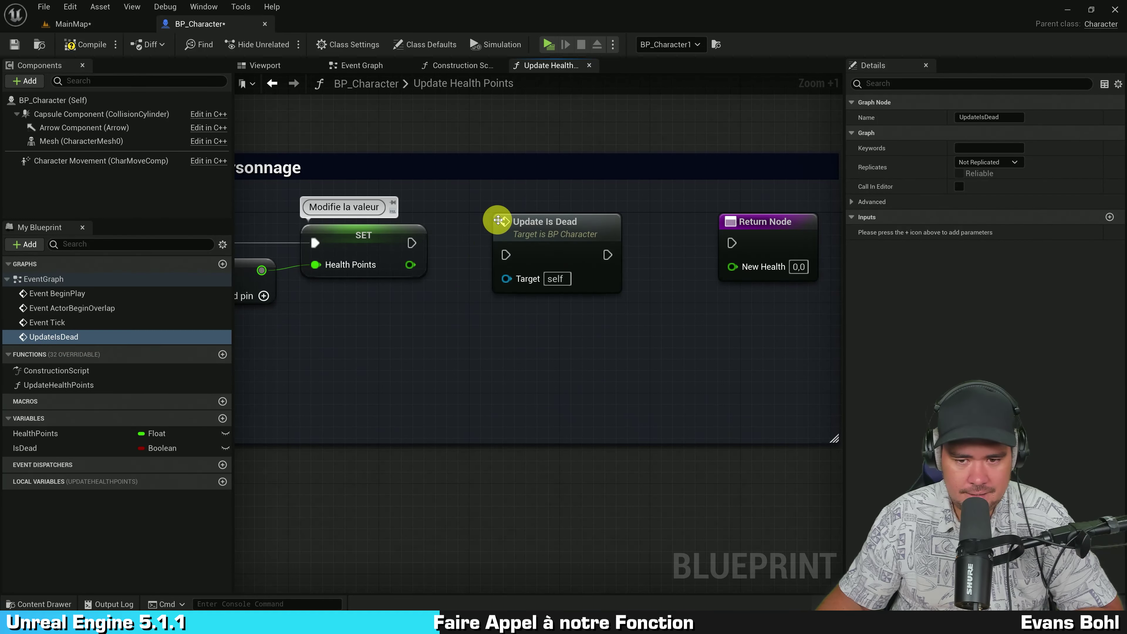
mouse_move(405, 246)
mouse_down()
mouse_move(506, 255)
mouse_move(527, 236)
mouse_up()
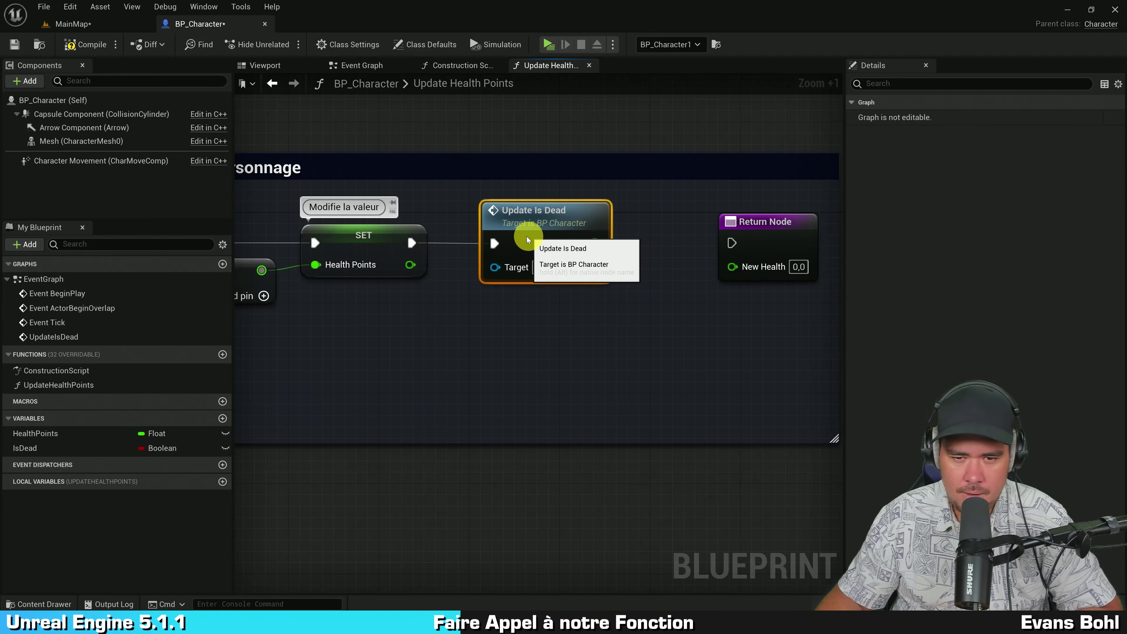
click(383, 238)
click(518, 309)
mouse_move(596, 244)
mouse_down()
mouse_move(732, 243)
mouse_move(702, 242)
mouse_up()
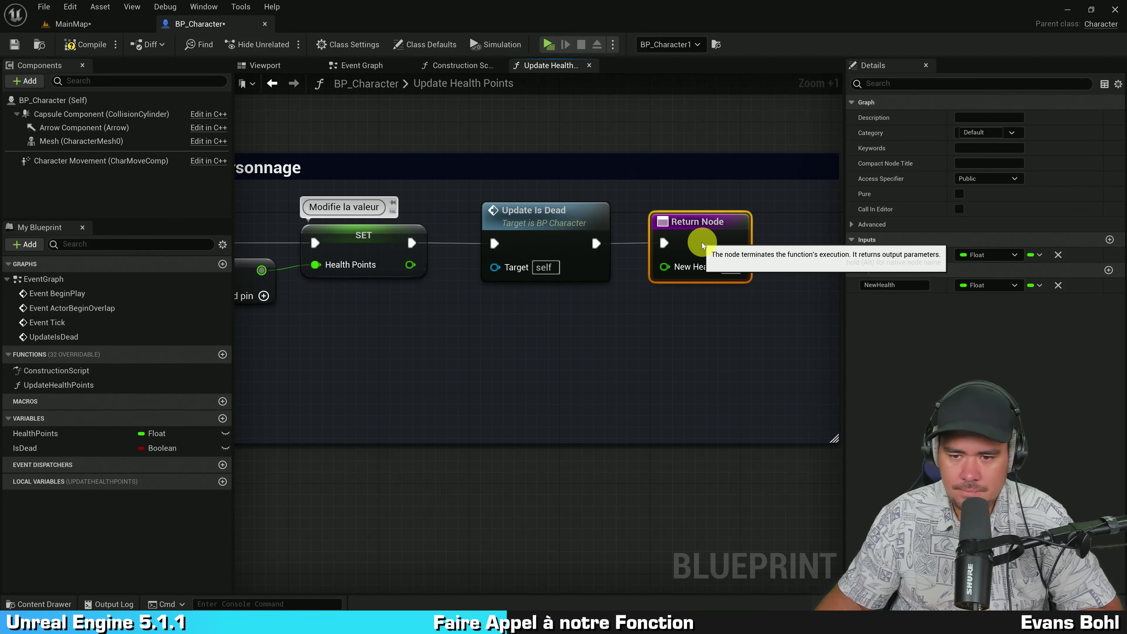
click(543, 234)
click(367, 232)
click(467, 301)
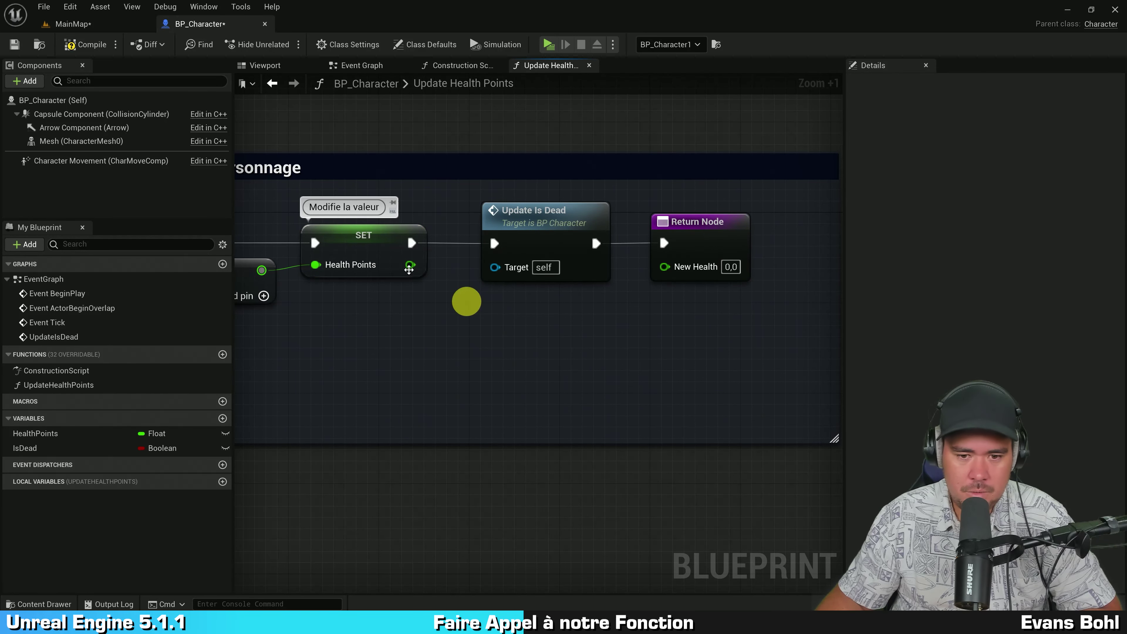
Feed New Health from a Get HealthPoints node
drag(411, 266, 664, 265)
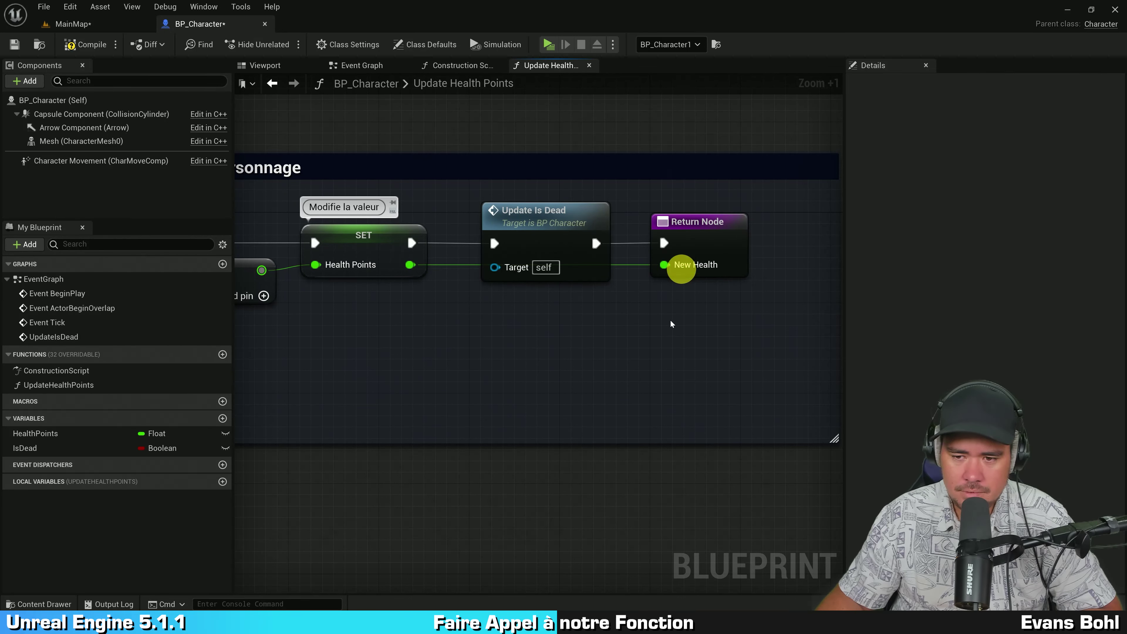
mouse_move(36, 433)
mouse_down()
mouse_move(552, 313)
mouse_move(664, 265)
mouse_up()
click(563, 320)
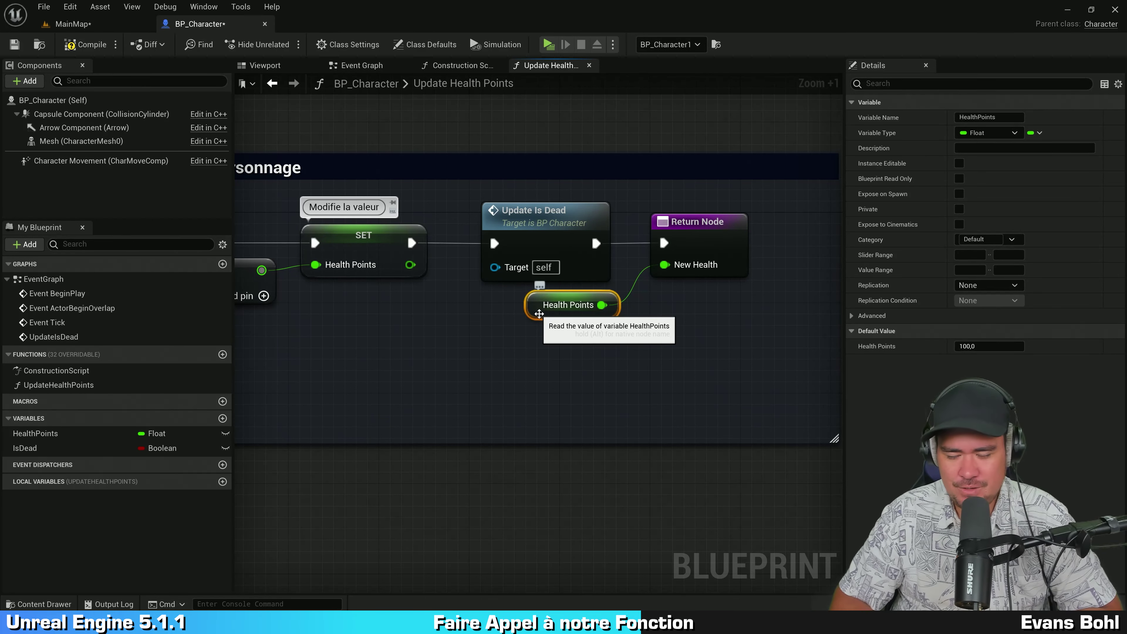
Wire SET's Health Points to New Health through two reroute points below Update Is Dead
key(Delete)
drag(410, 265, 685, 269)
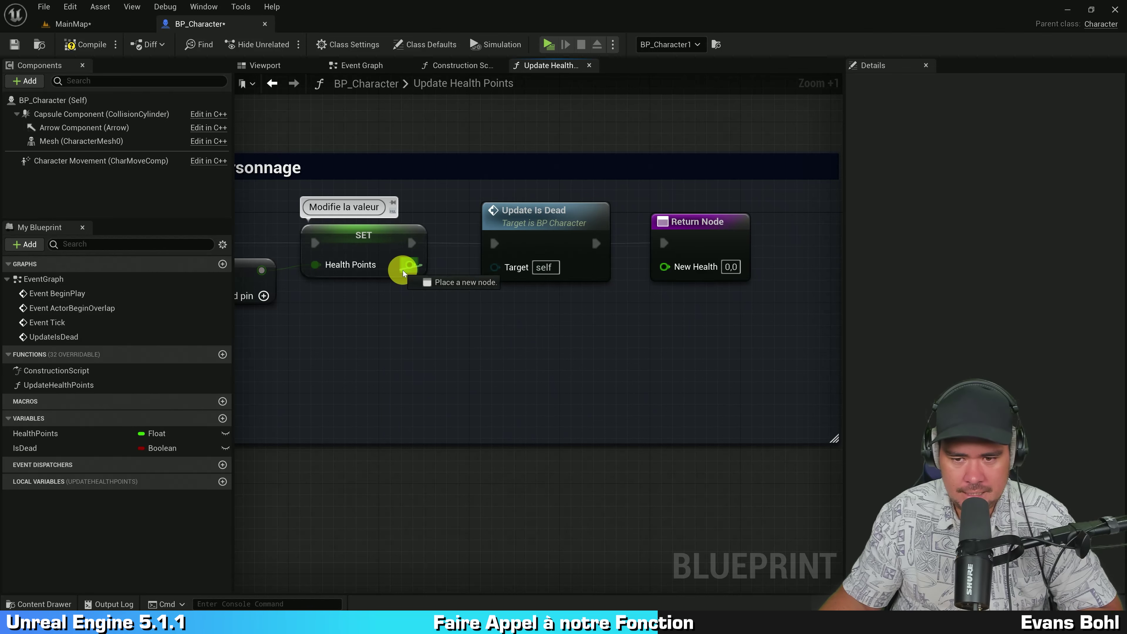
click(646, 333)
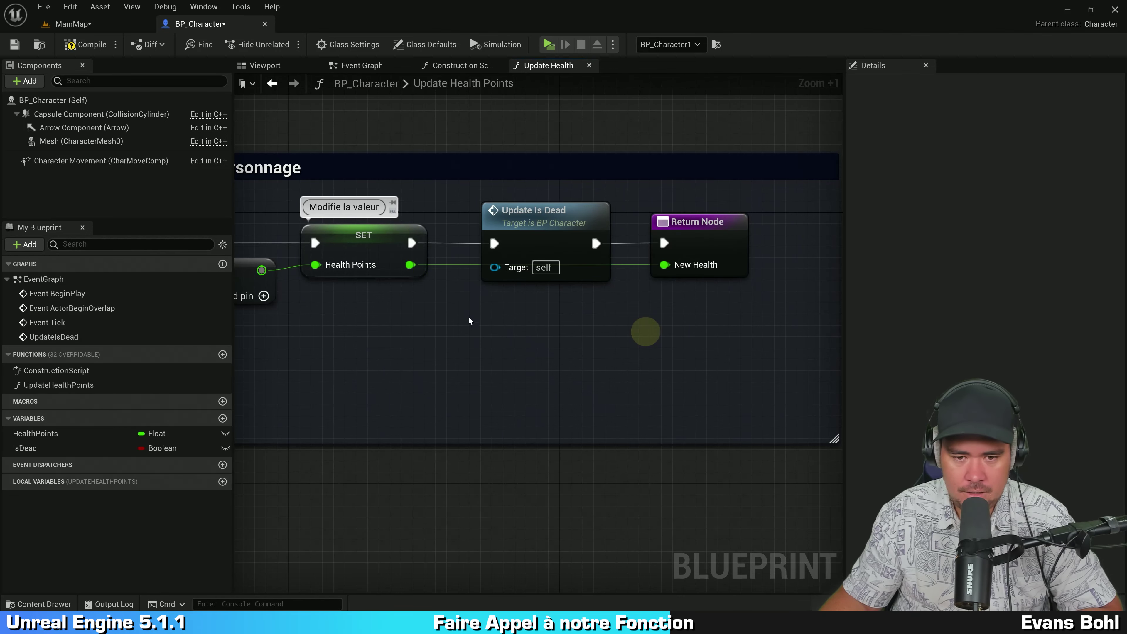
double_click(456, 264)
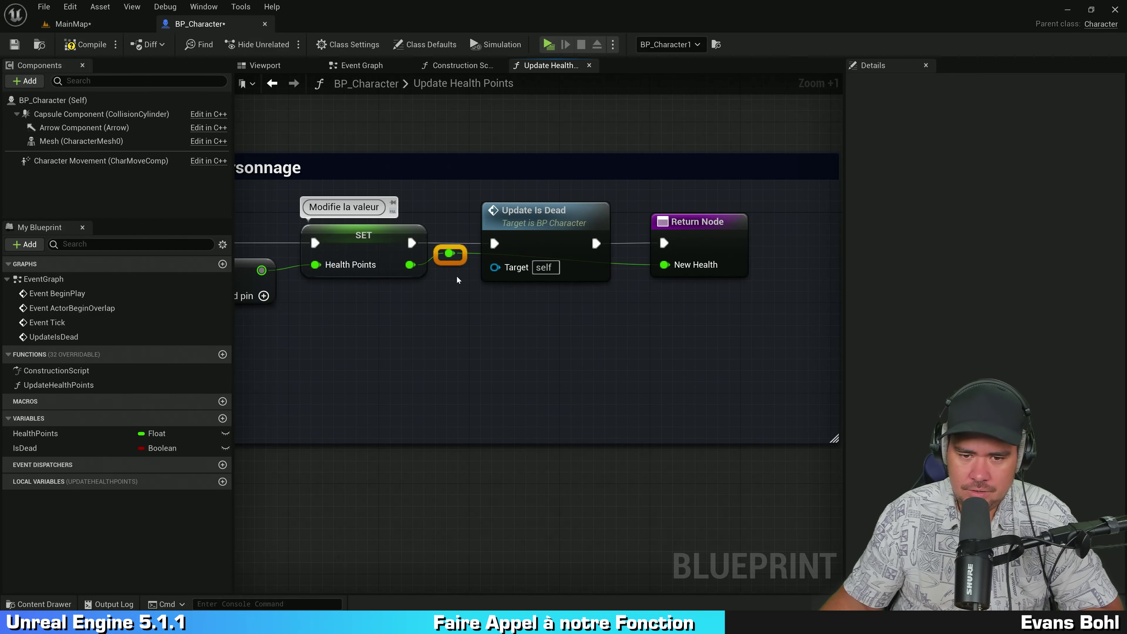
drag(474, 283, 507, 324)
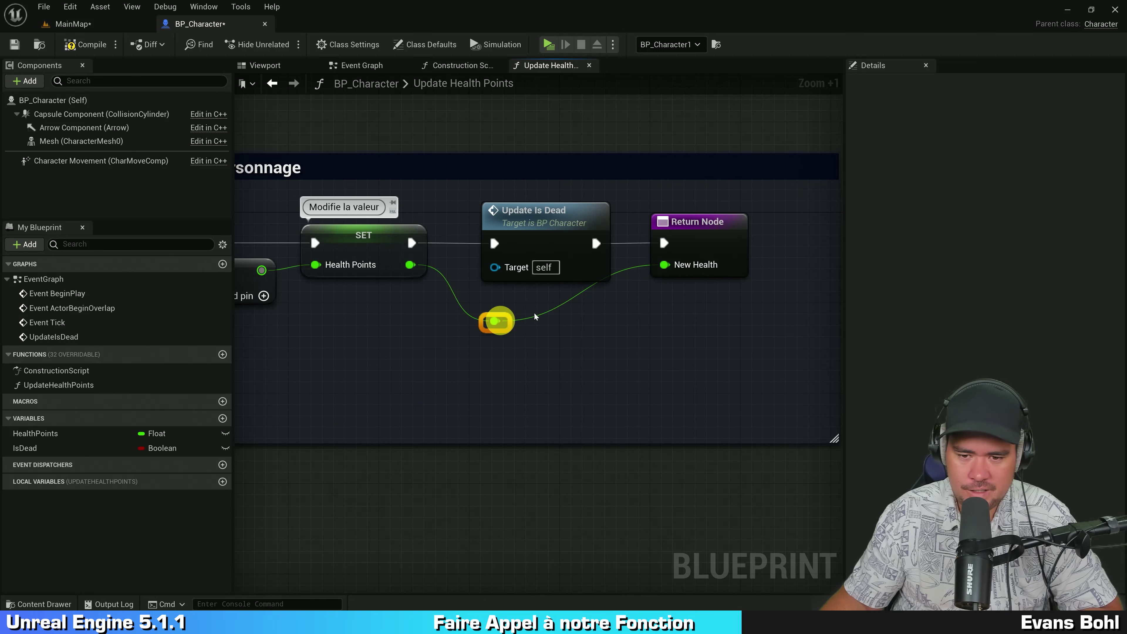
click(545, 313)
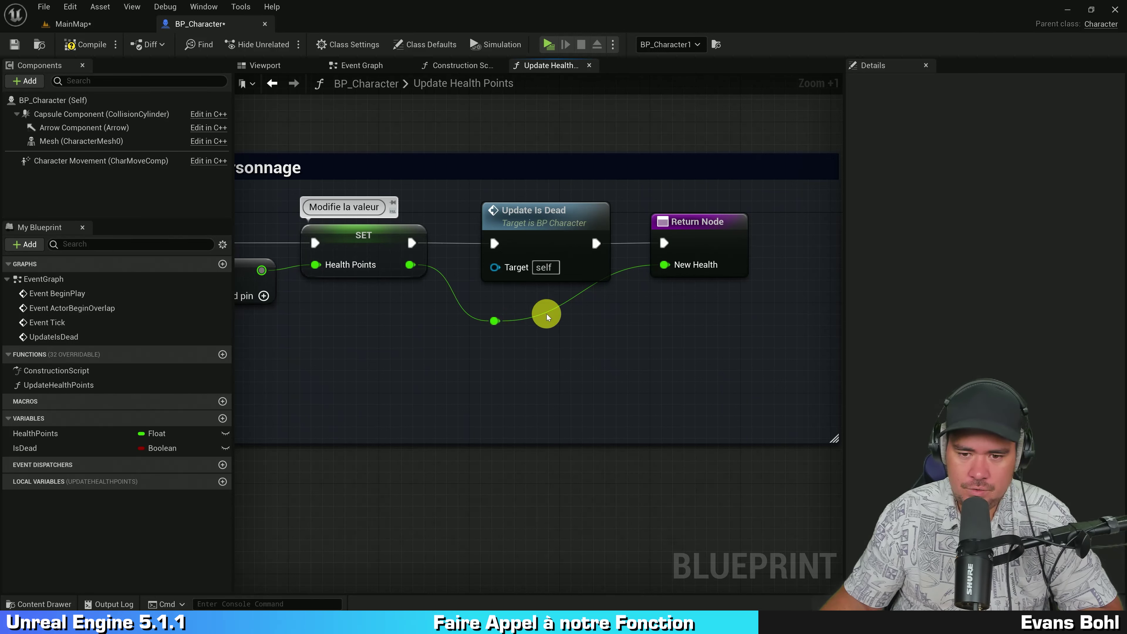
double_click(546, 313)
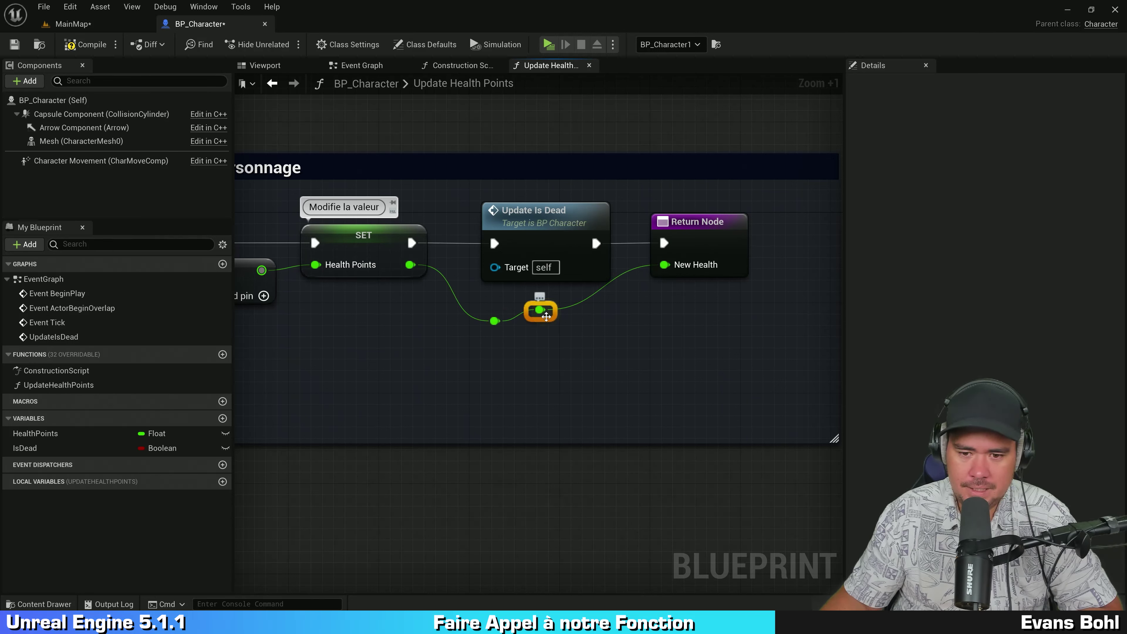
drag(546, 312, 576, 336)
click(611, 350)
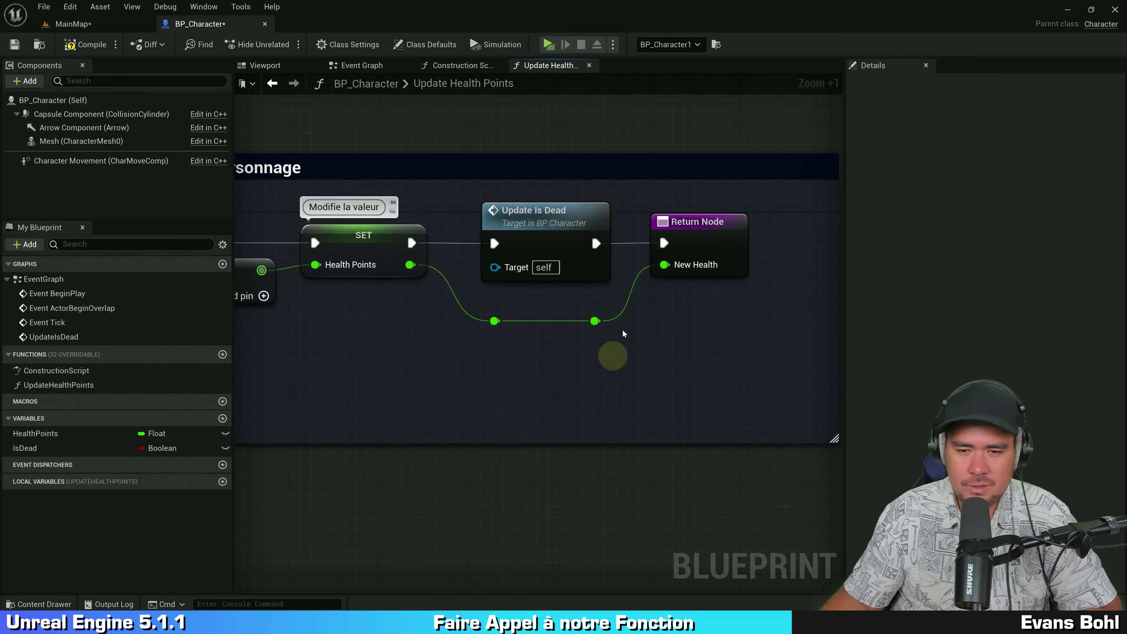
Align Return Node with Update Is Dead using Q
scroll(621, 330, down, 2)
mouse_move(601, 339)
right_down()
mouse_move(554, 285)
mouse_move(564, 305)
right_up()
scroll(560, 307, up, 1)
scroll(554, 285, up, 5)
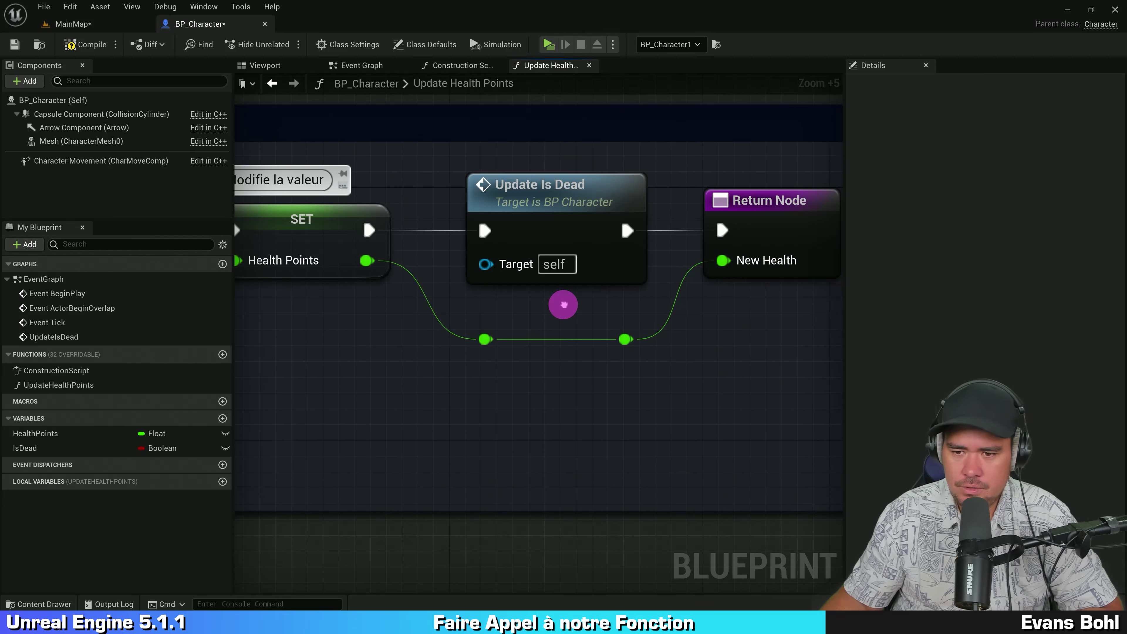
scroll(563, 302, down, 2)
right_drag(677, 333, 626, 319)
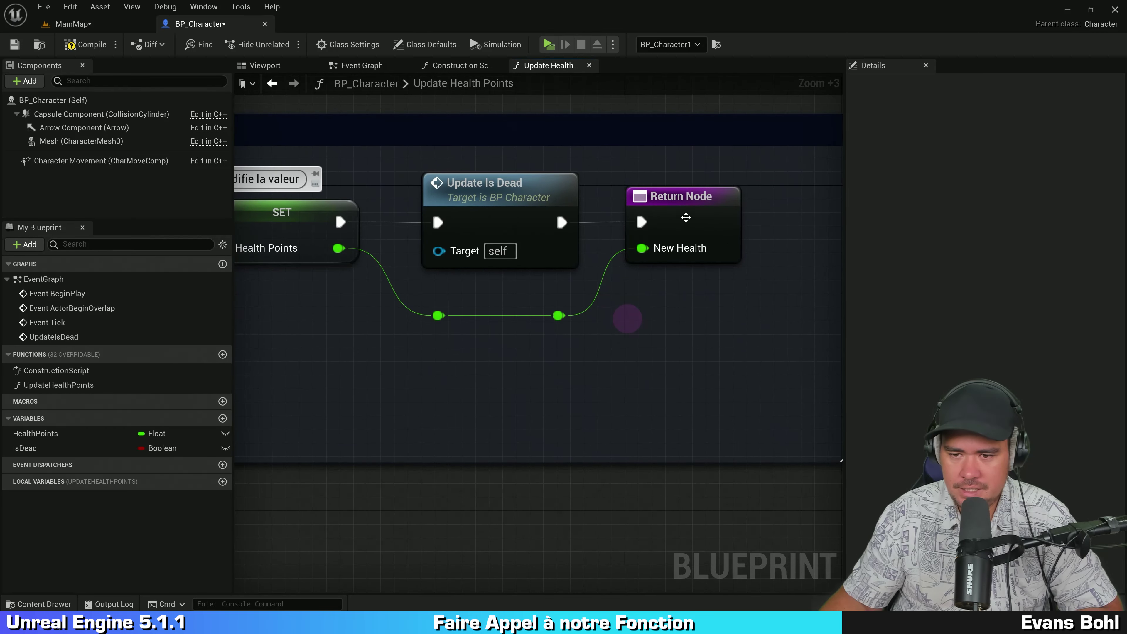
drag(686, 217, 686, 285)
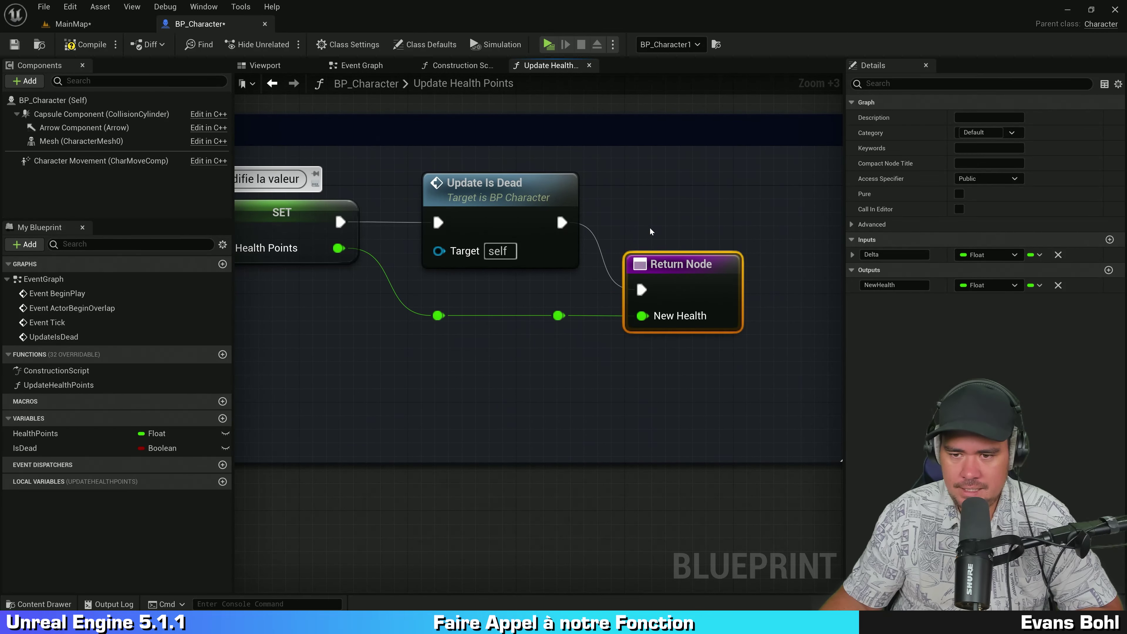
click(512, 211)
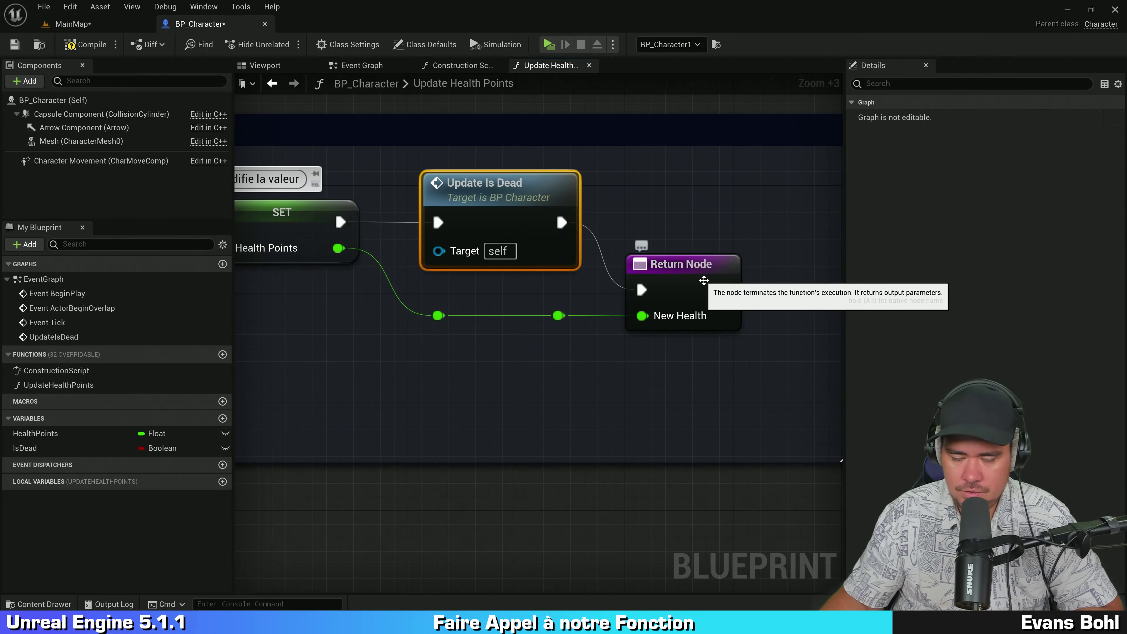
ctrl+click(704, 280)
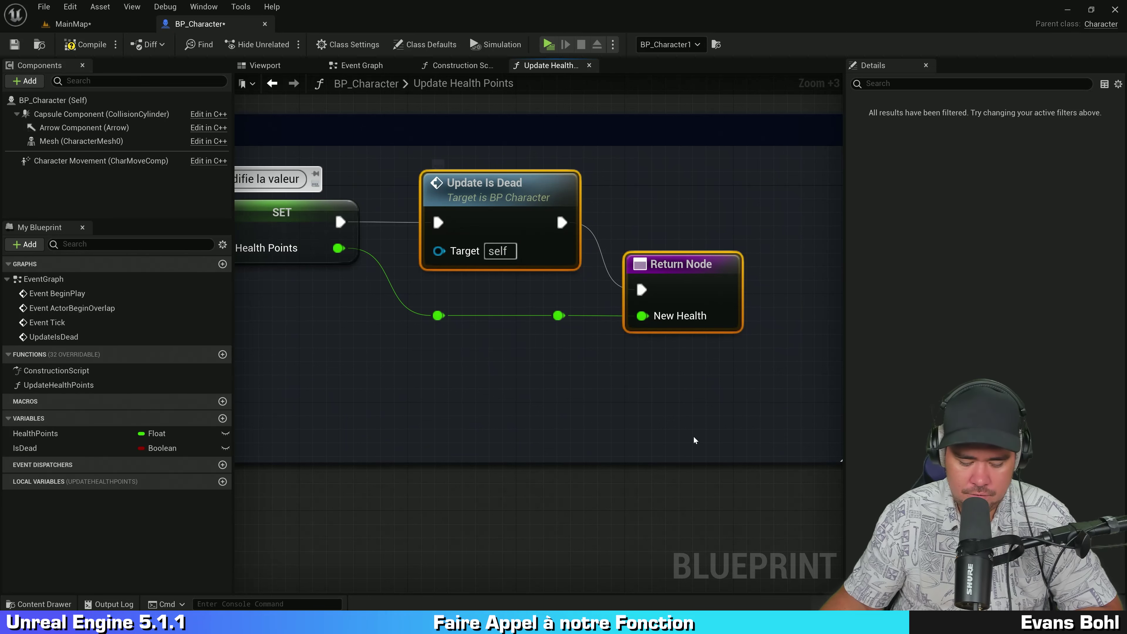
key(ctrl+z)
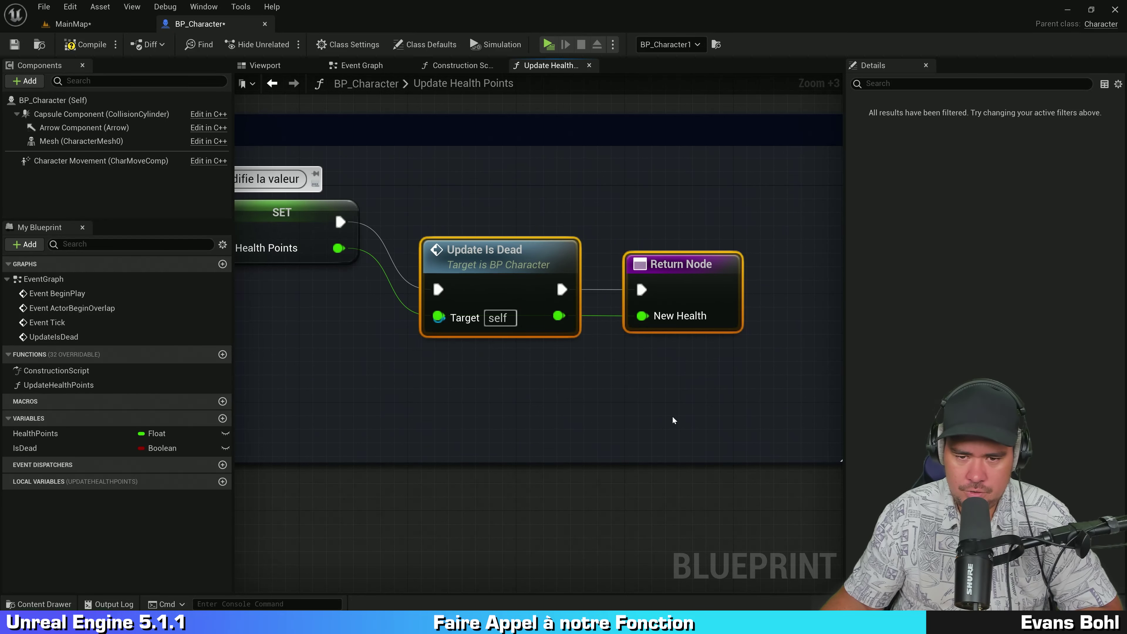
key(ctrl+y)
click(639, 402)
click(689, 279)
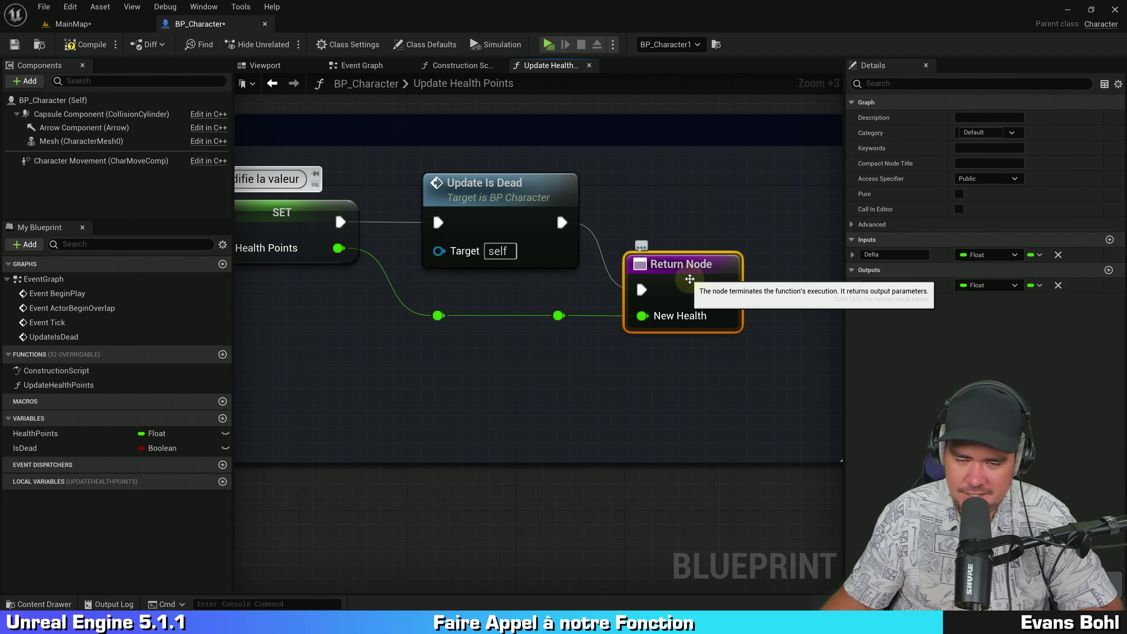
ctrl+click(489, 214)
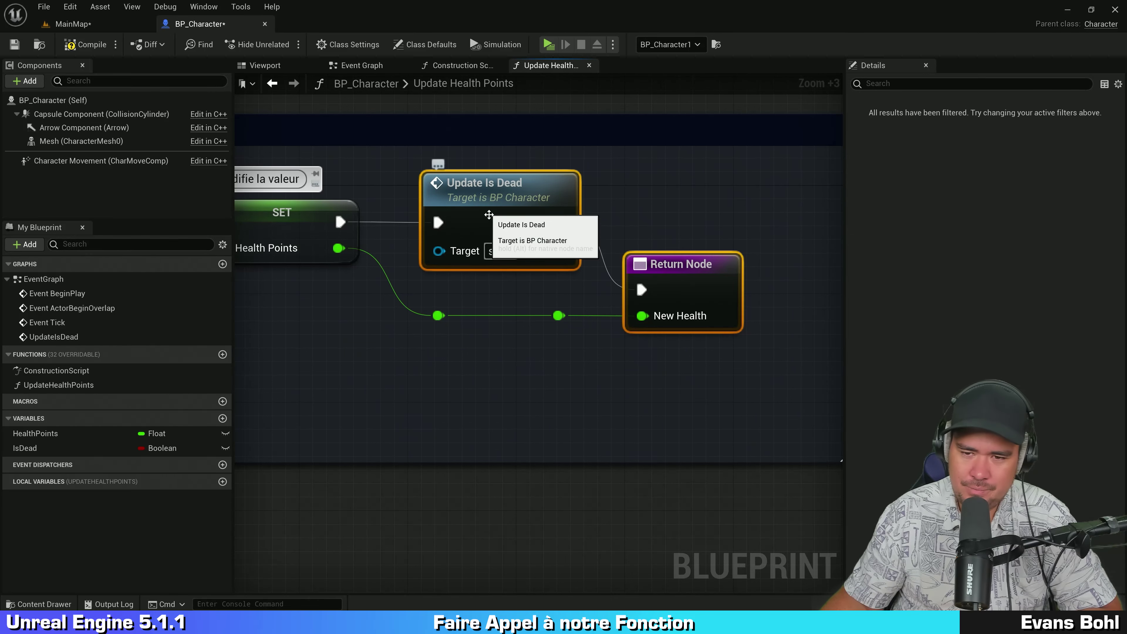
key(q)
click(488, 403)
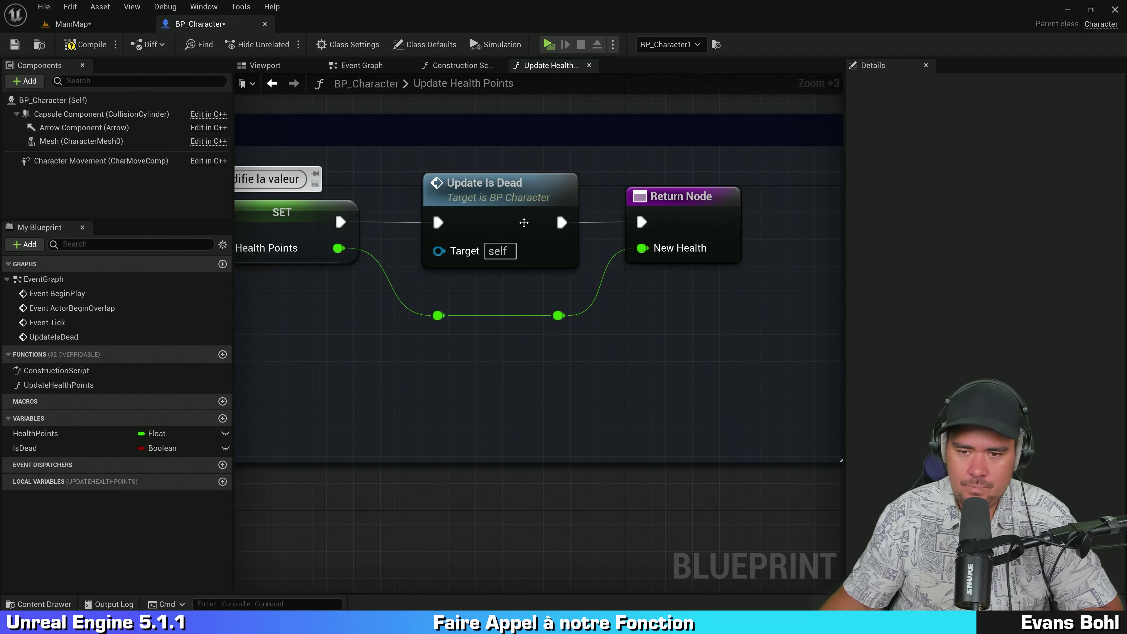
Trim the Update Health Points comment box's left edge snugly around its nodes
scroll(644, 356, down, 2)
scroll(583, 347, down, 2)
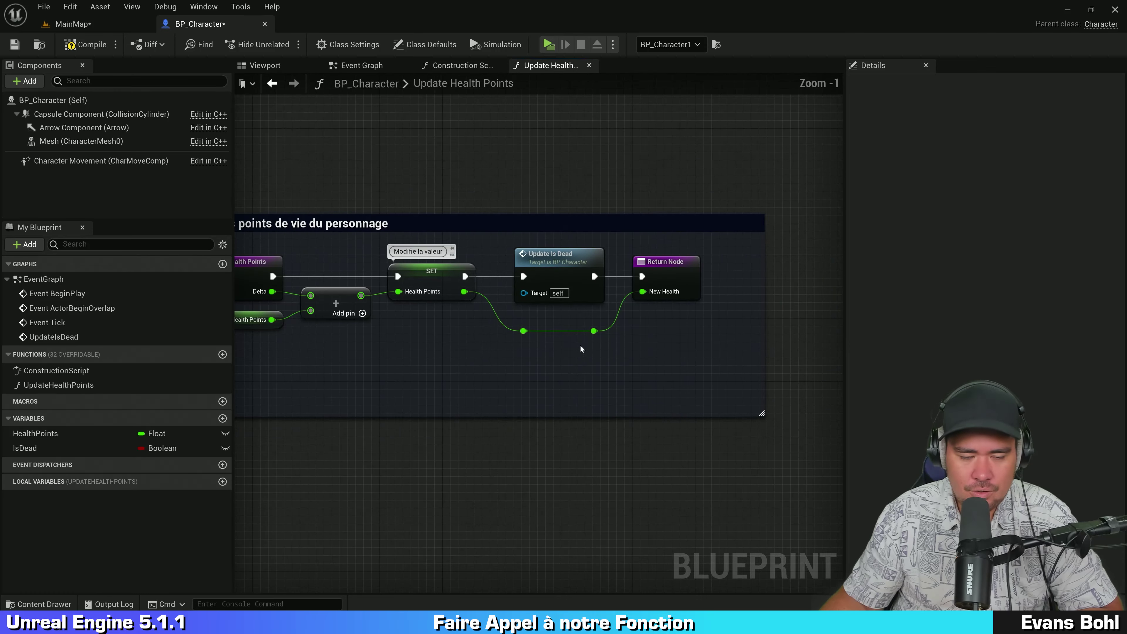
mouse_move(583, 347)
right_down()
mouse_move(738, 344)
mouse_move(658, 362)
right_up()
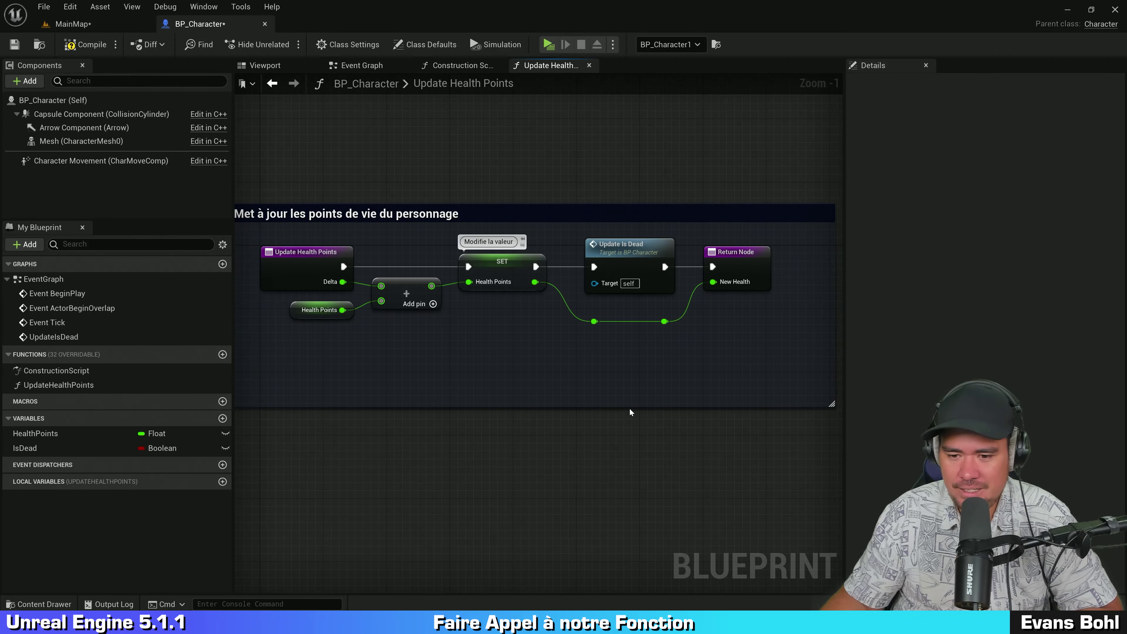
right_drag(735, 328, 679, 343)
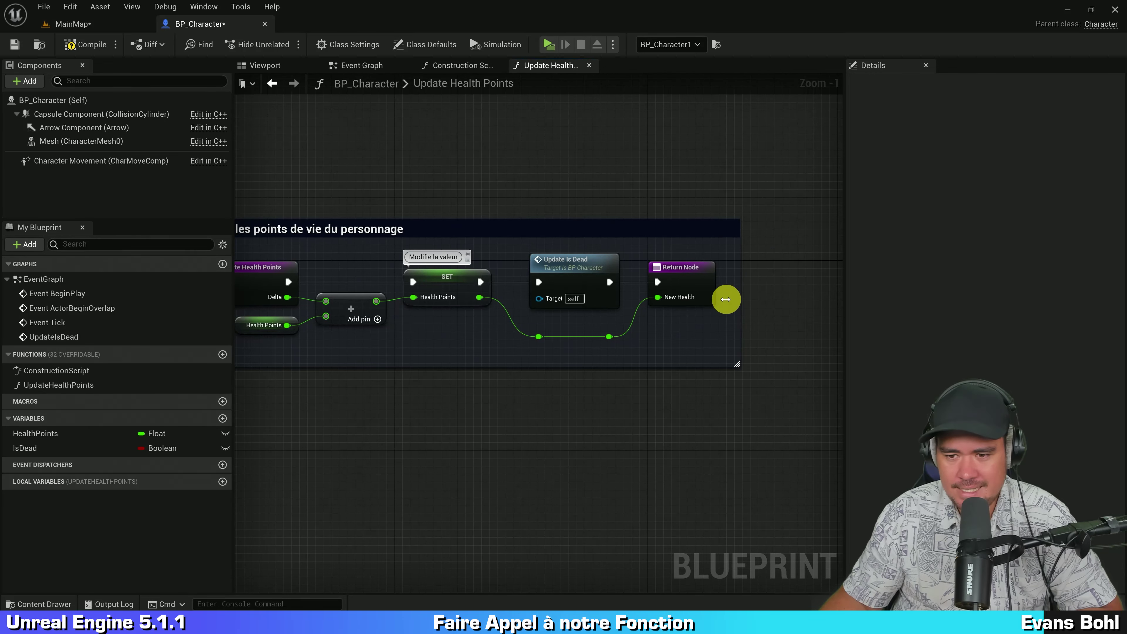
right_drag(726, 299, 772, 340)
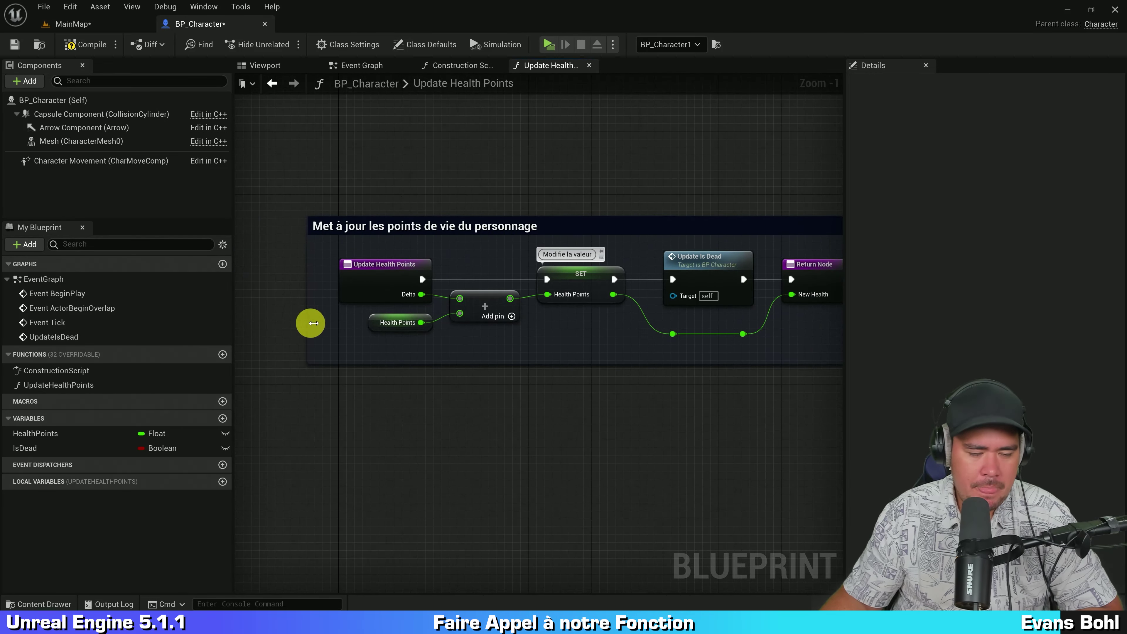
drag(313, 323, 331, 320)
Compile and save BP_Character
right_drag(521, 141, 471, 147)
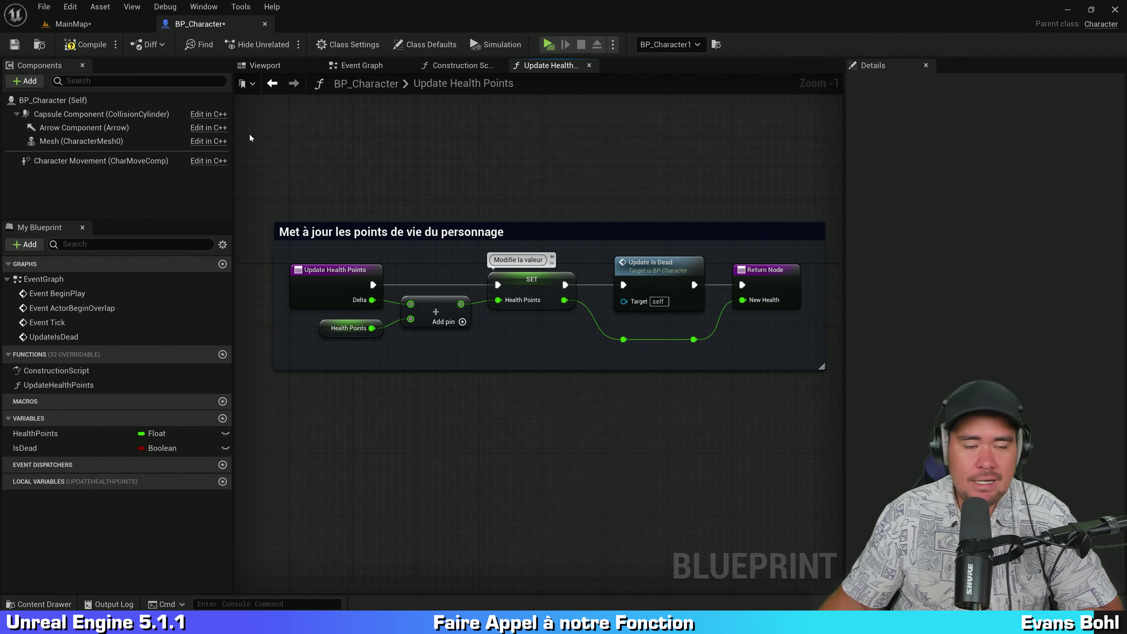
click(84, 44)
click(14, 44)
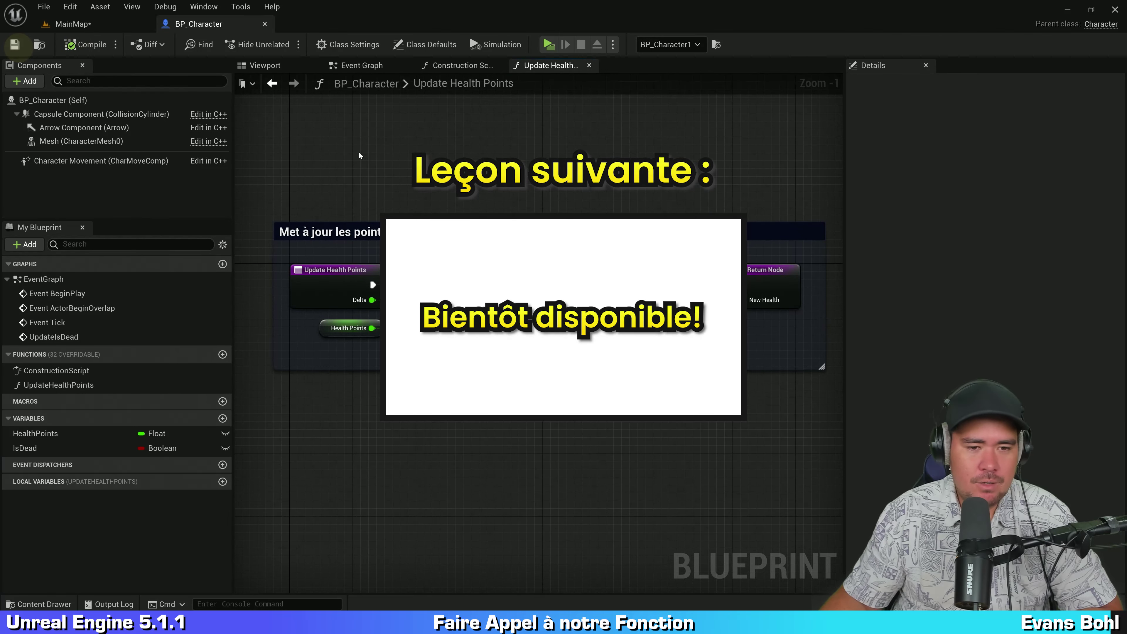